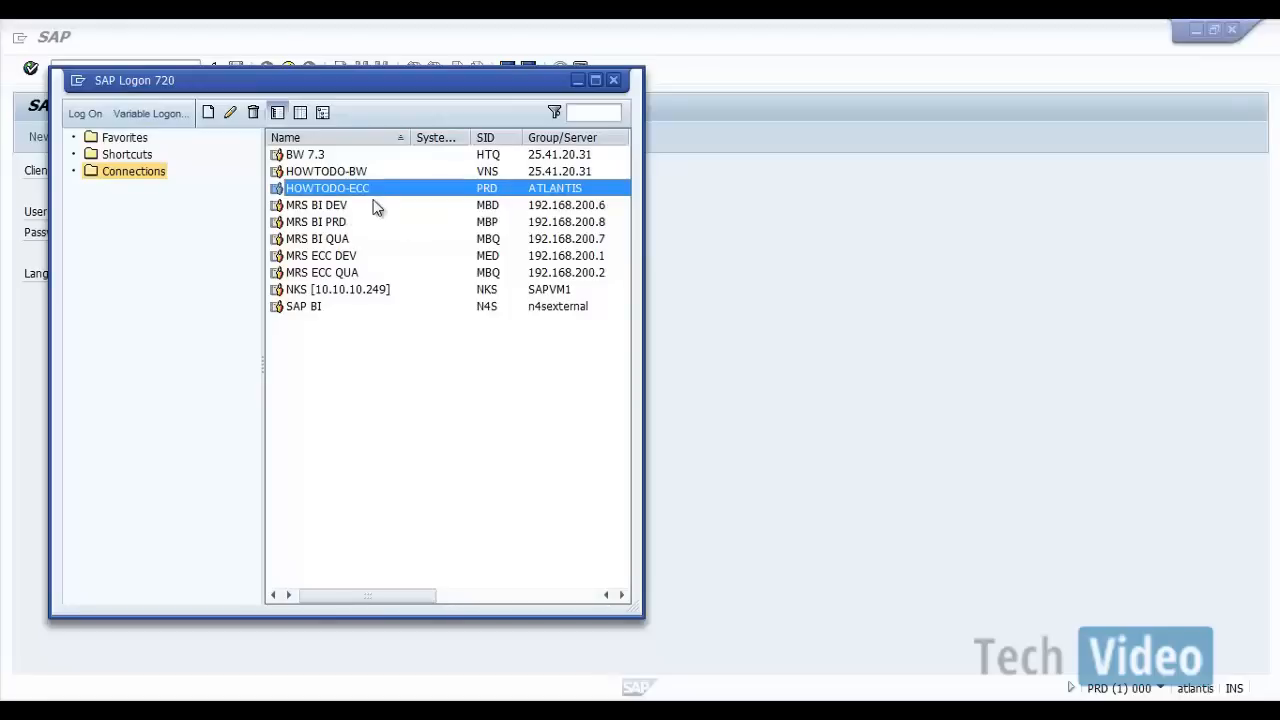
Step: Switch to the SAP logon screen for client 800 and log on by entering the account password
{"action": "left_click", "coordinate": [734, 714]}
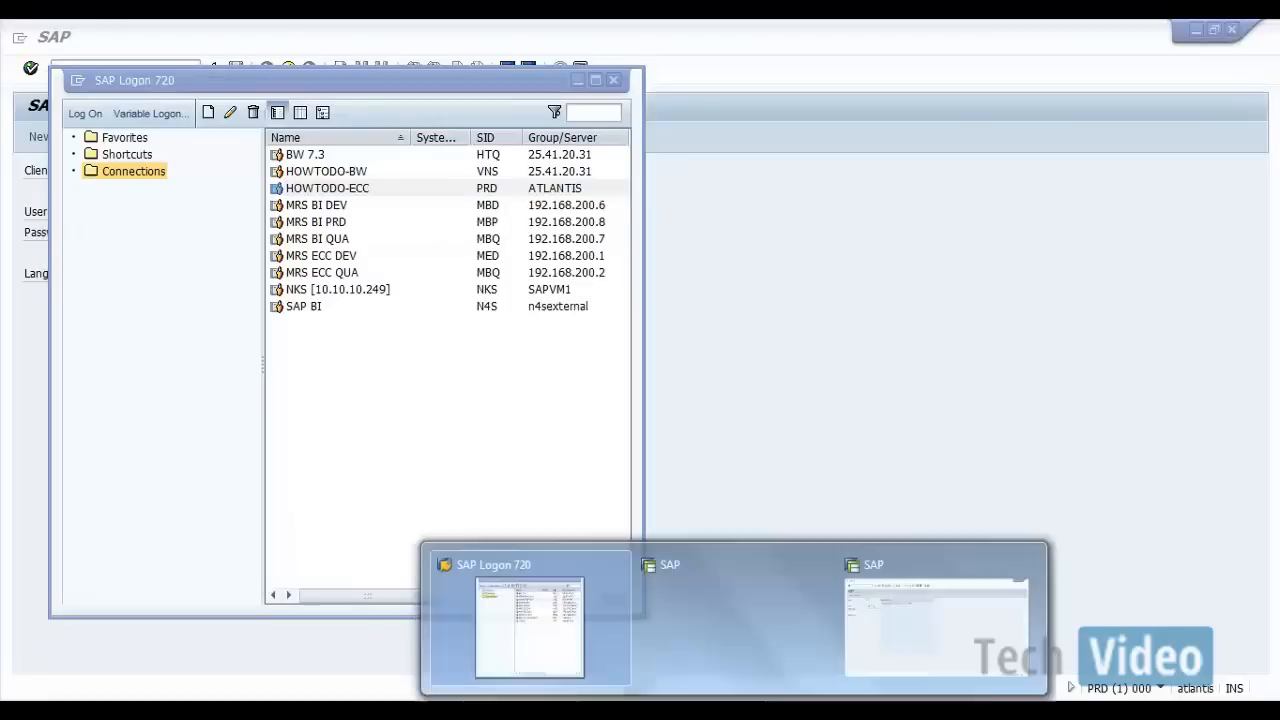
{"action": "left_click", "coordinate": [975, 617]}
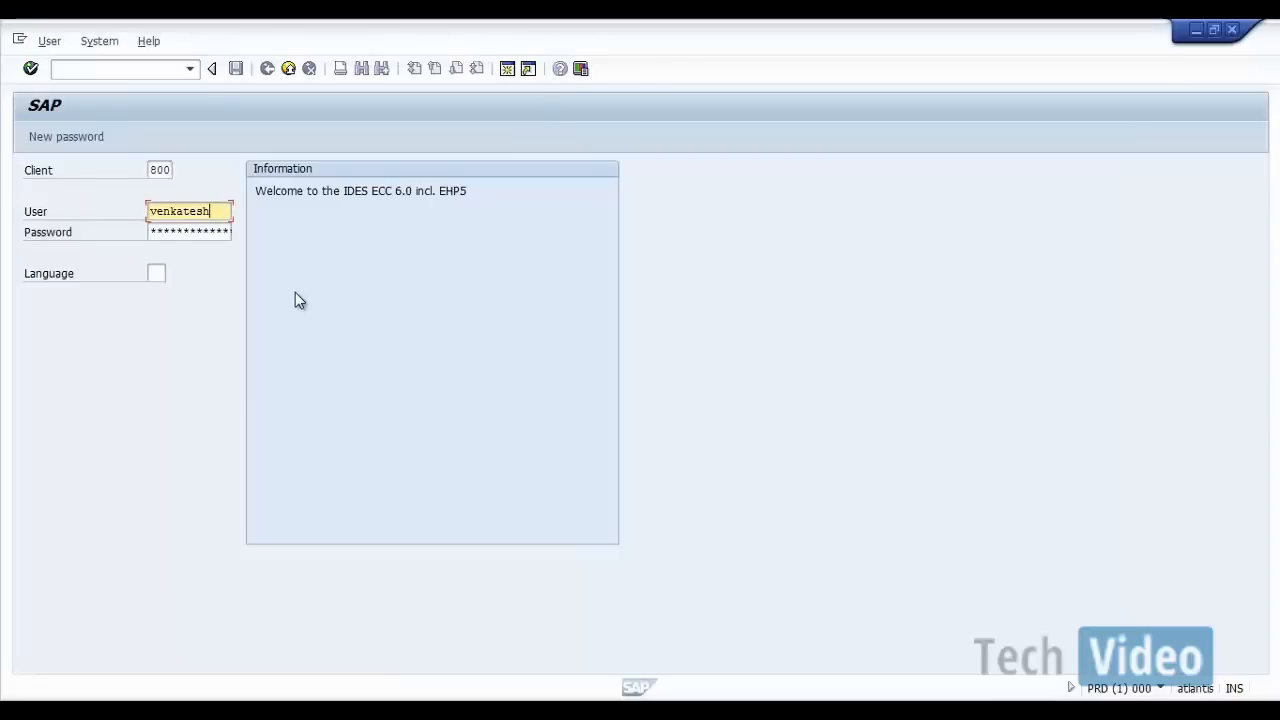
{"action": "left_click", "coordinate": [157, 236]}
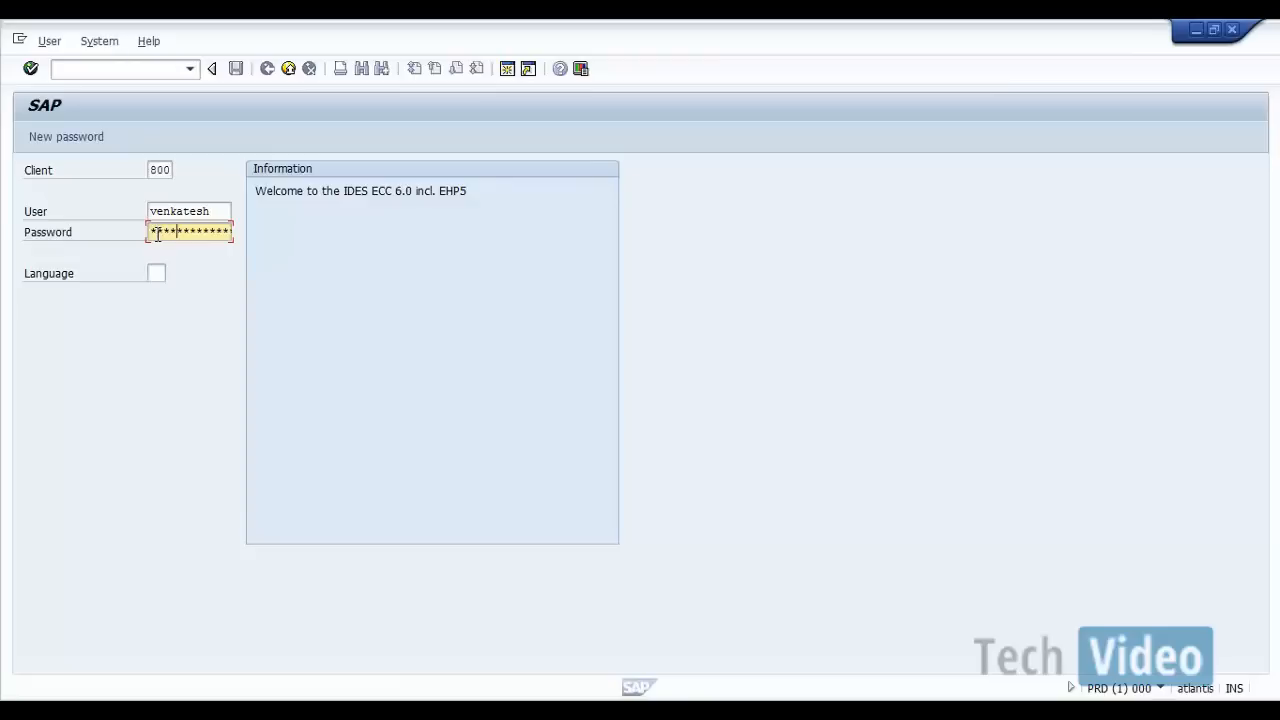
{"action": "type", "text": "********"}
{"action": "key", "text": "Return"}
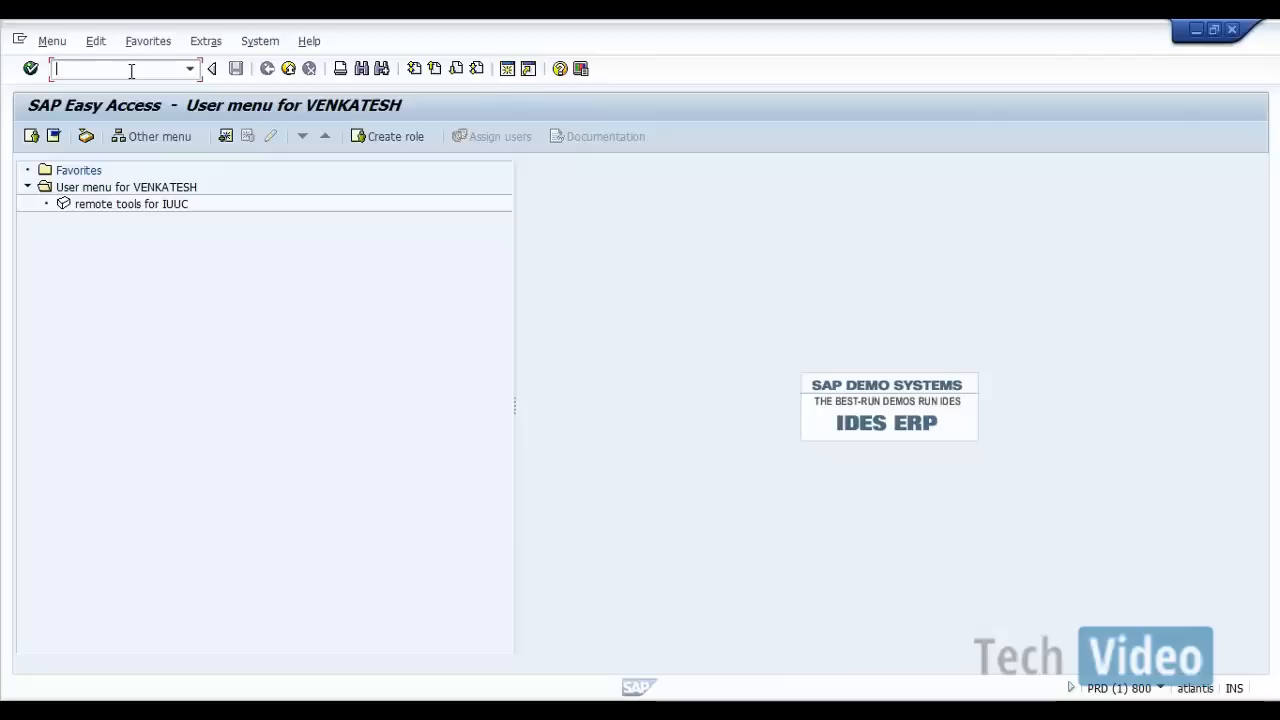
Step: Run transaction VA01 to open the sales order creation screen
{"action": "type", "text": "va01"}
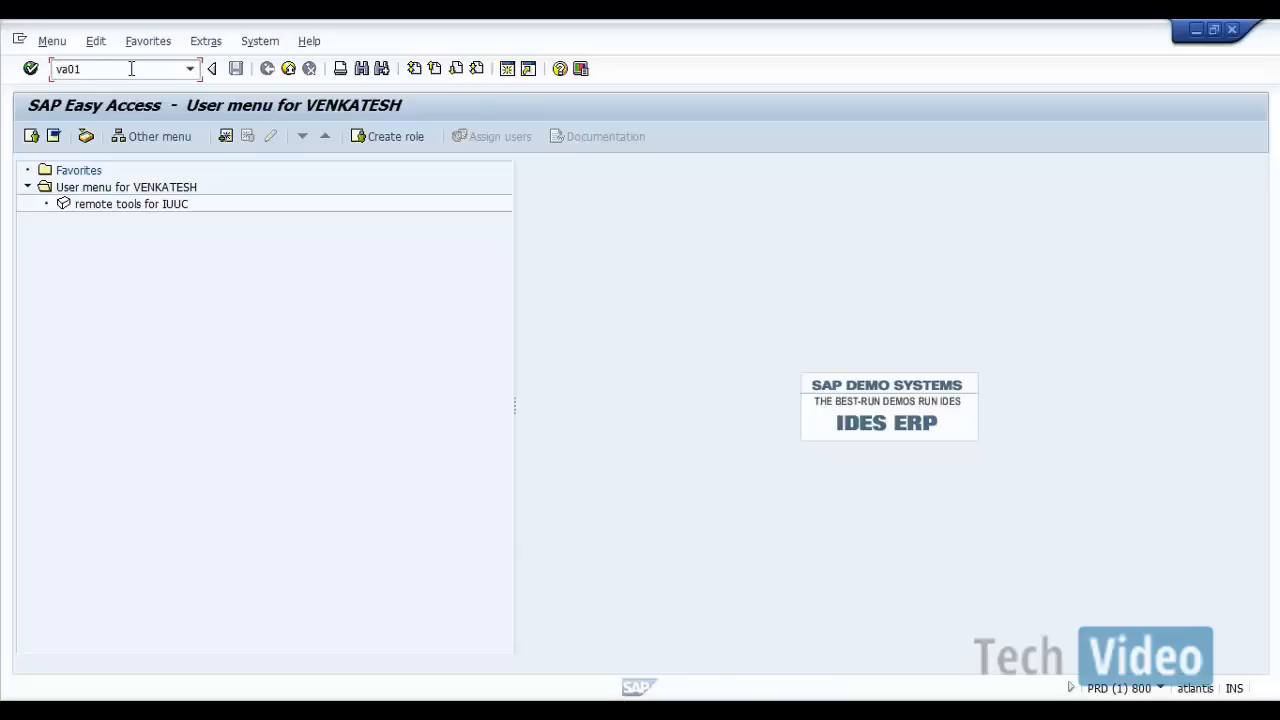
{"action": "key", "text": "Return"}
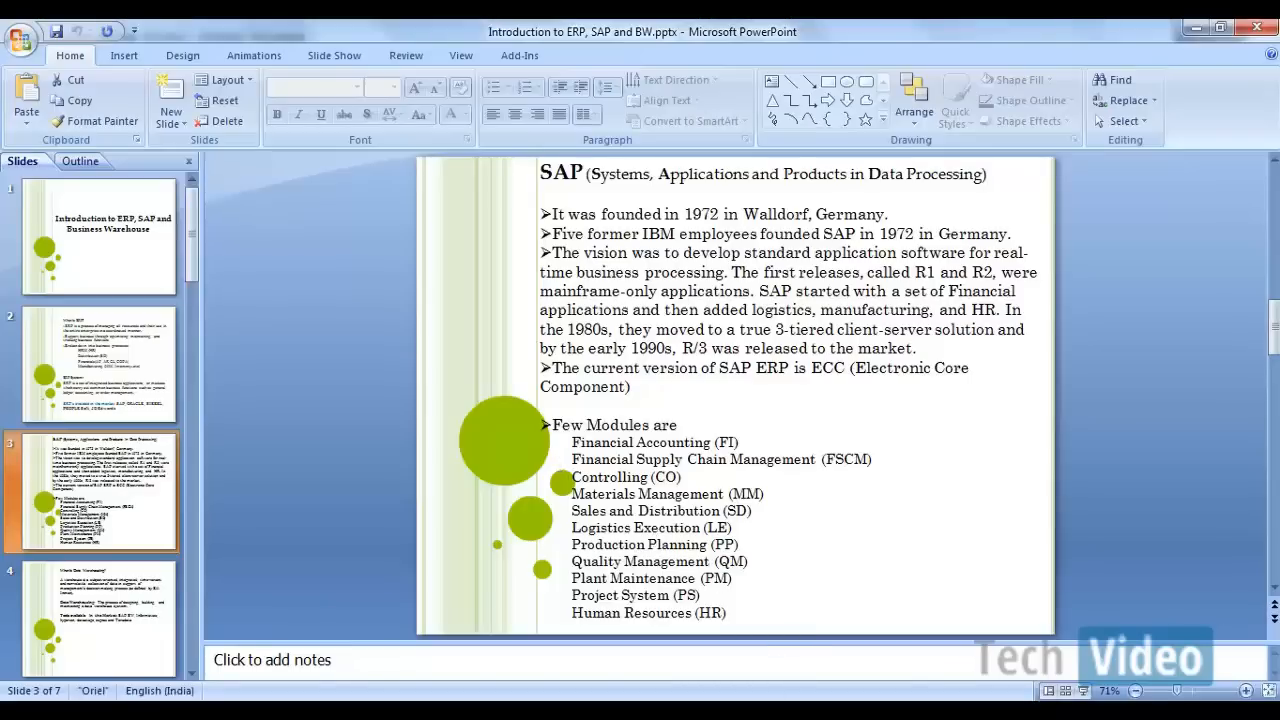
Step: Compare the Create Sales Order screen in SAP with the ECC and database diagram in Word
{"action": "mouse_move", "coordinate": [800, 710]}
{"action": "left_click", "coordinate": [892, 642]}
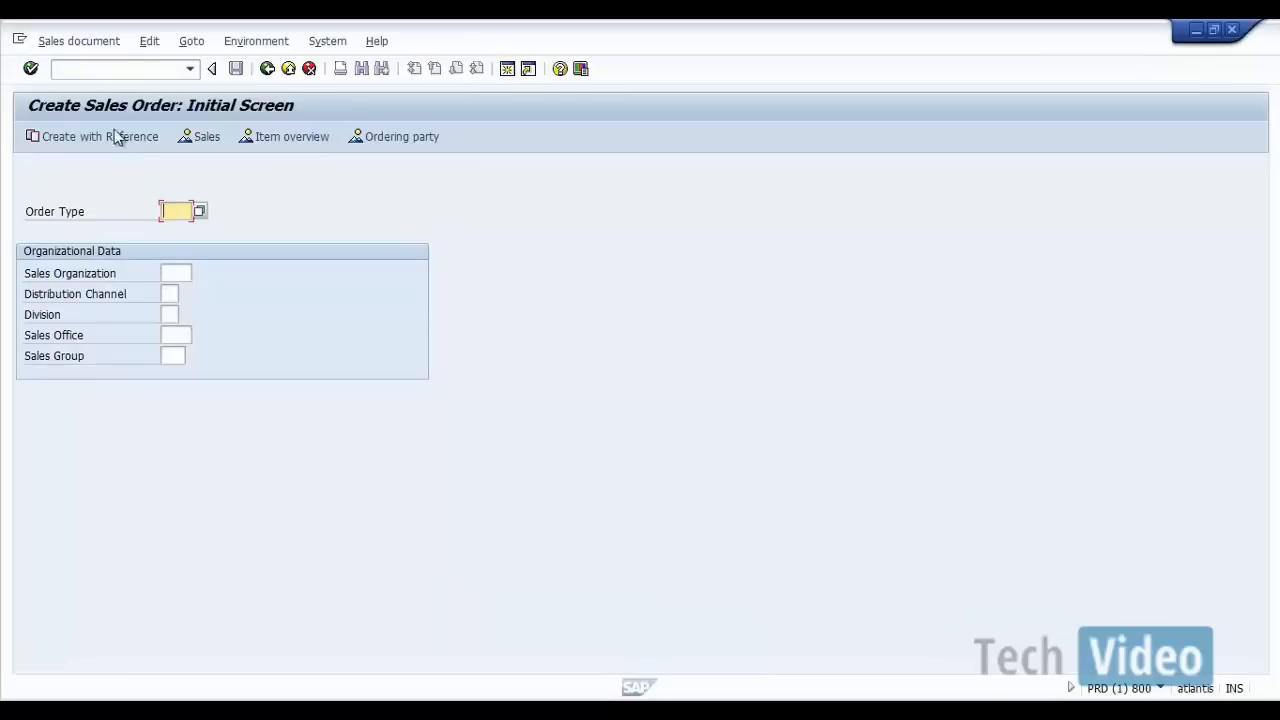
{"action": "left_click", "coordinate": [113, 72]}
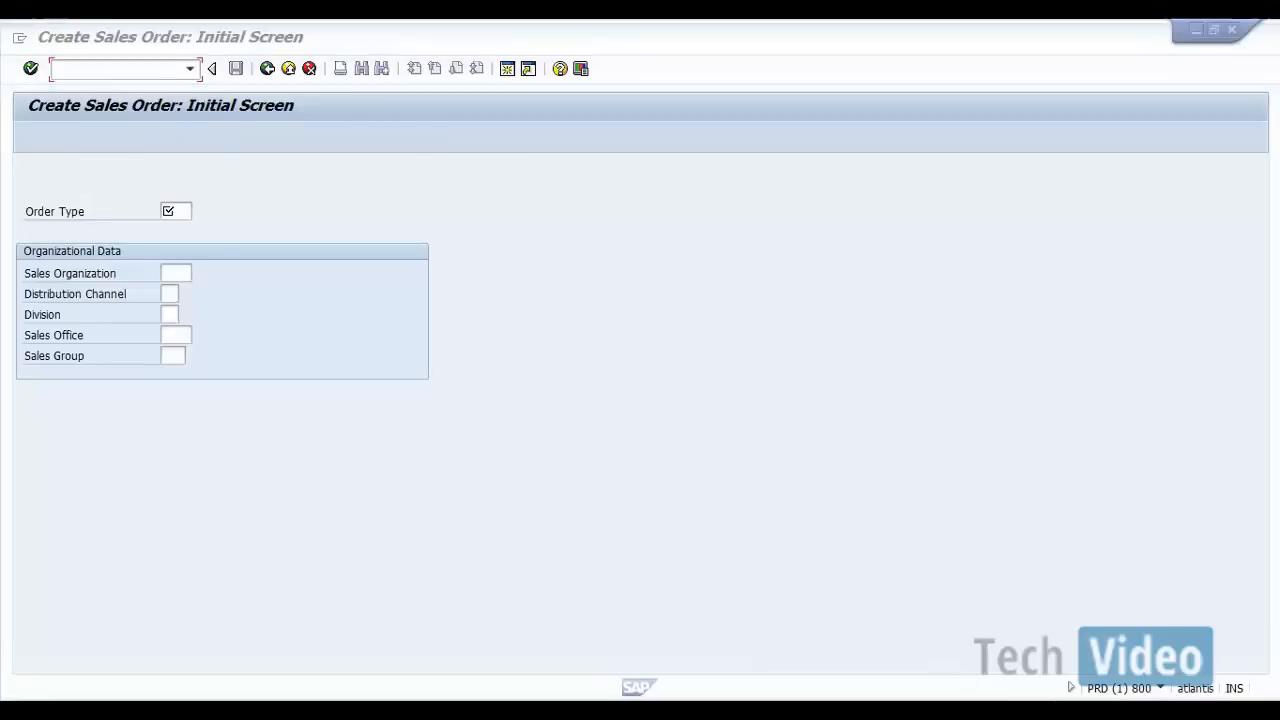
{"action": "left_click", "coordinate": [1017, 606]}
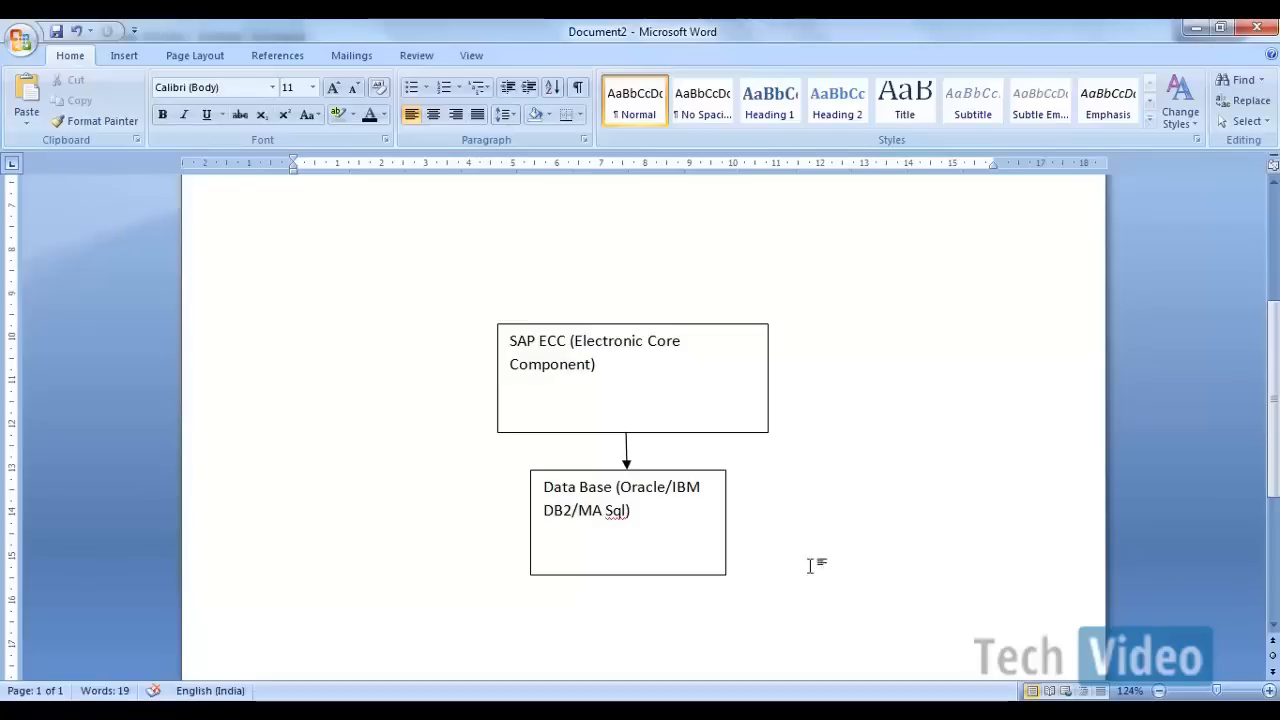
{"action": "mouse_move", "coordinate": [790, 712]}
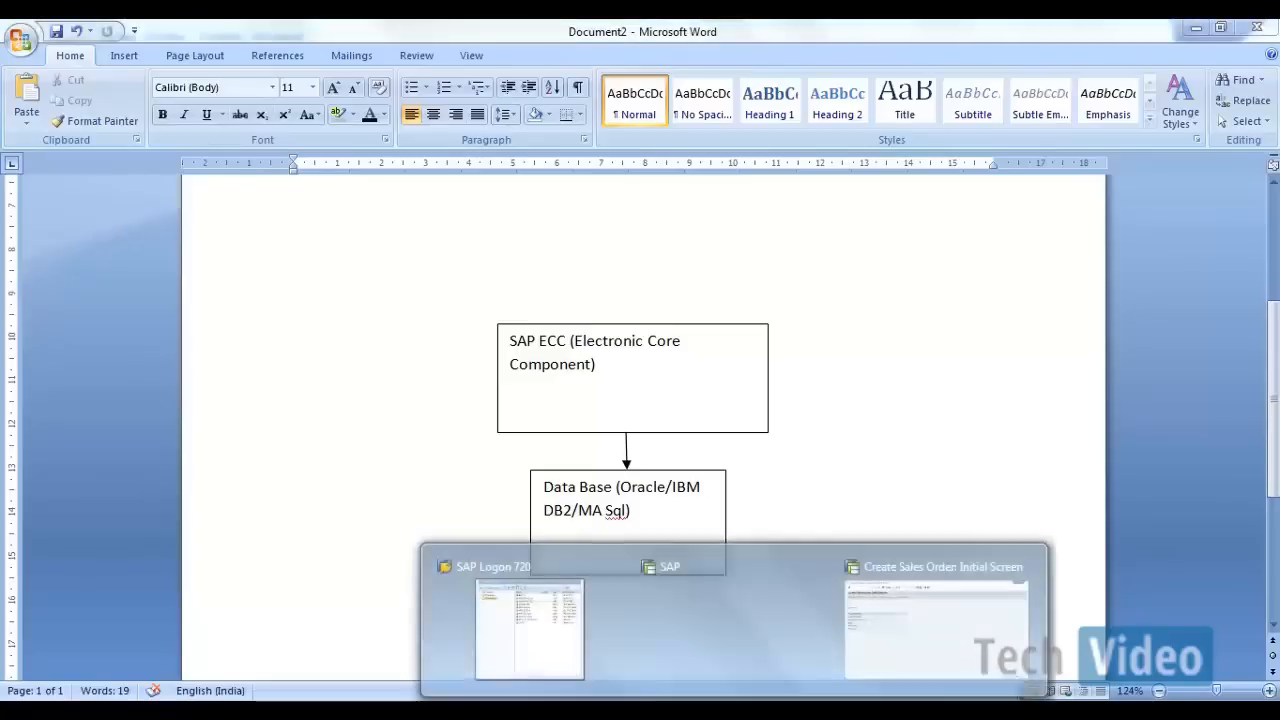
{"action": "left_click", "coordinate": [921, 646]}
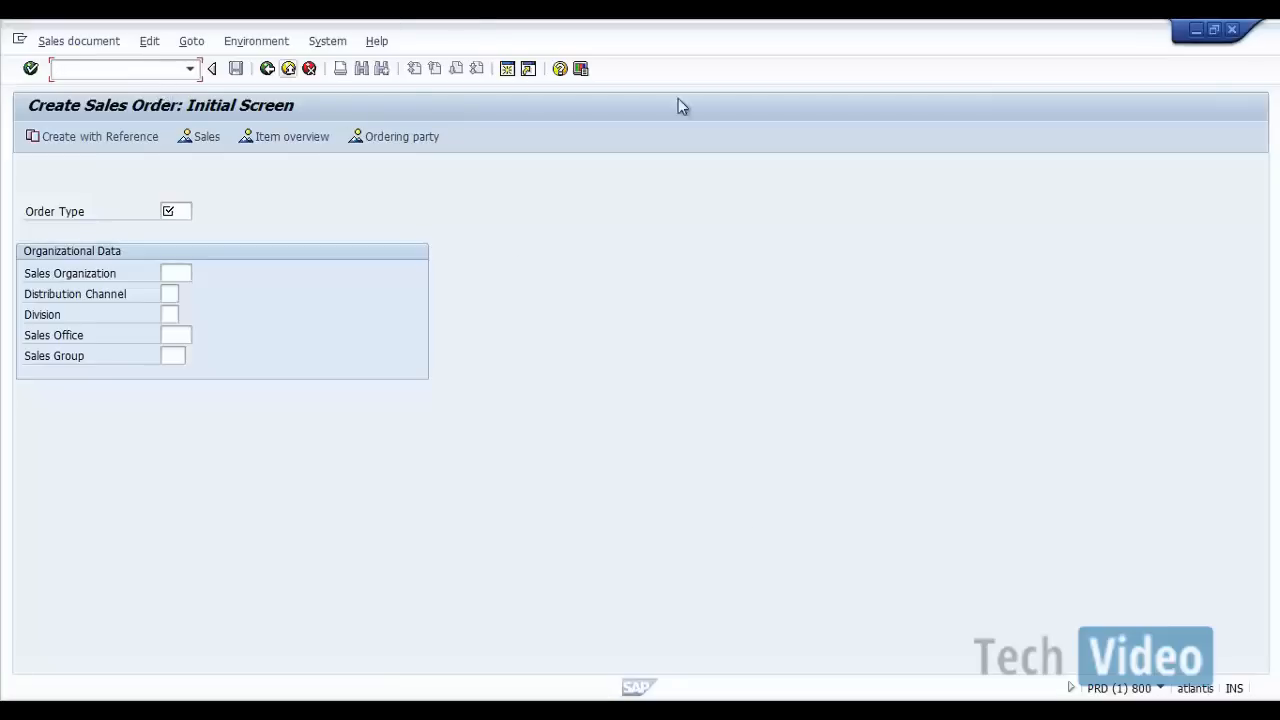
Step: Switch to the Word document and add the line "Tcode to create Sales Order: VA01" below the database diagram
{"action": "left_click", "coordinate": [975, 710]}
{"action": "left_click", "coordinate": [1057, 614]}
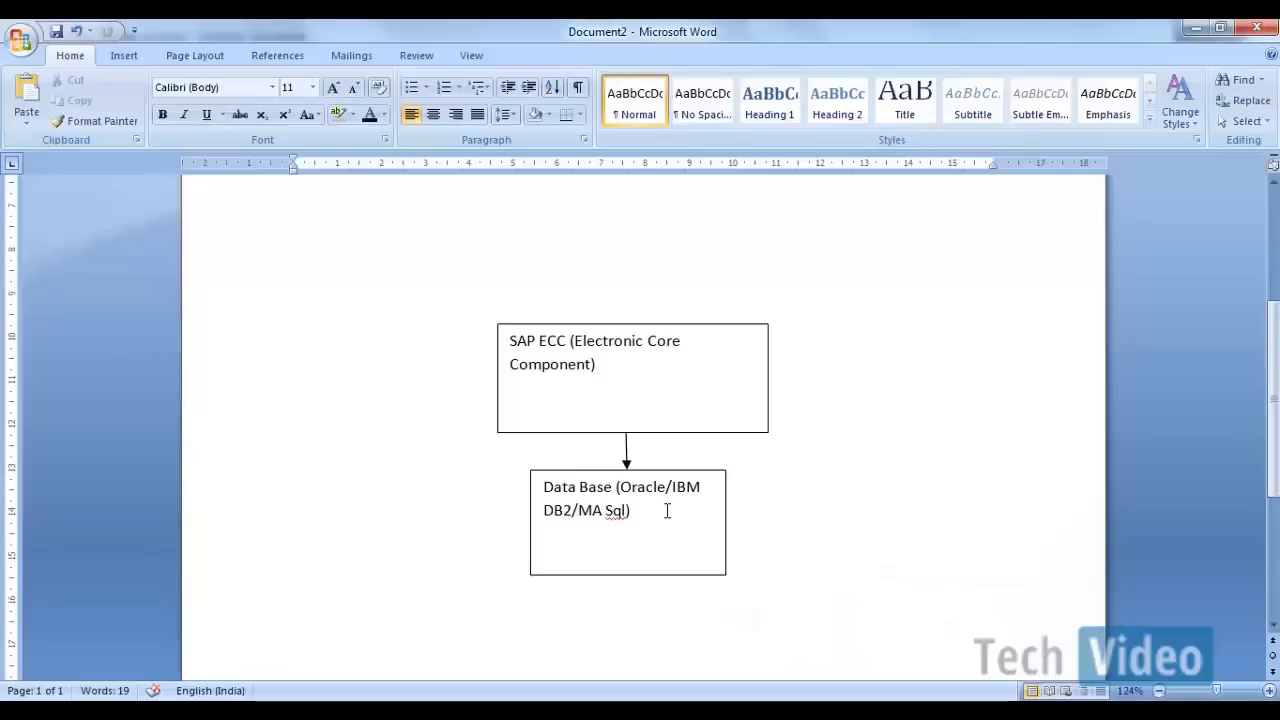
{"action": "scroll", "coordinate": [600, 538], "scroll_direction": "down", "scroll_amount": 4}
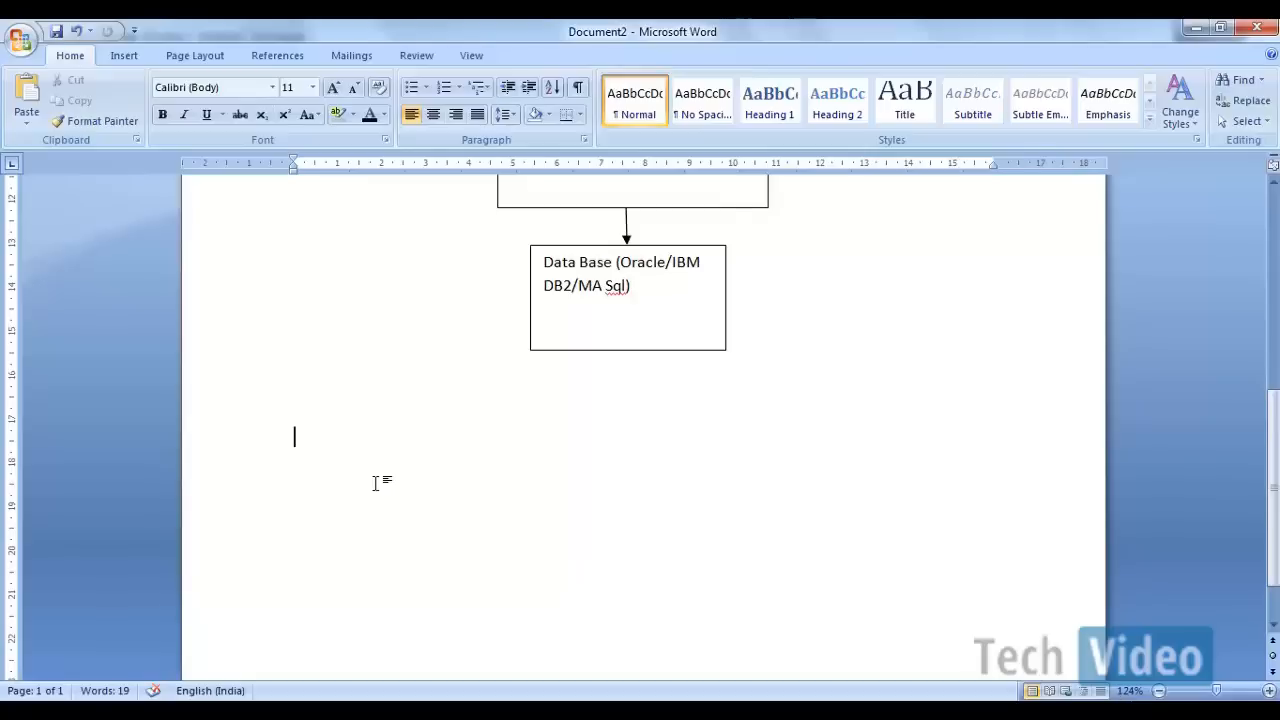
{"action": "type", "text": "Tcode"}
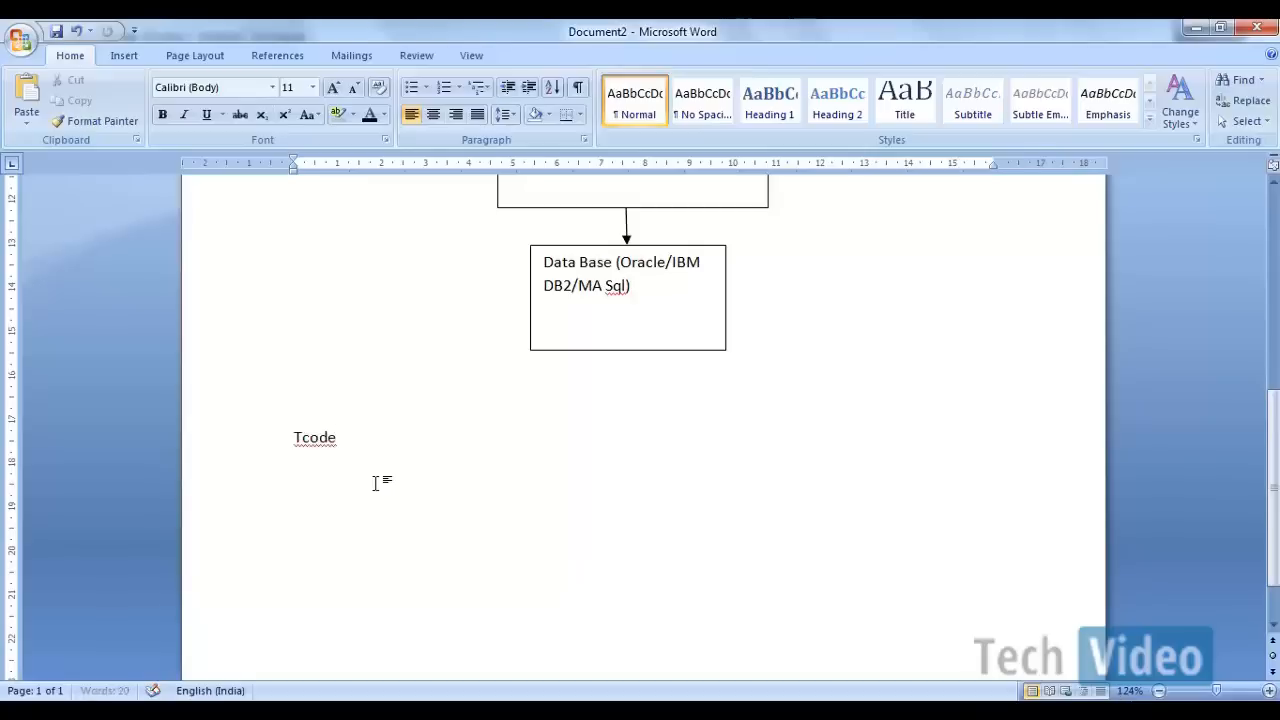
{"action": "type", "text": " to create Sales Order"}
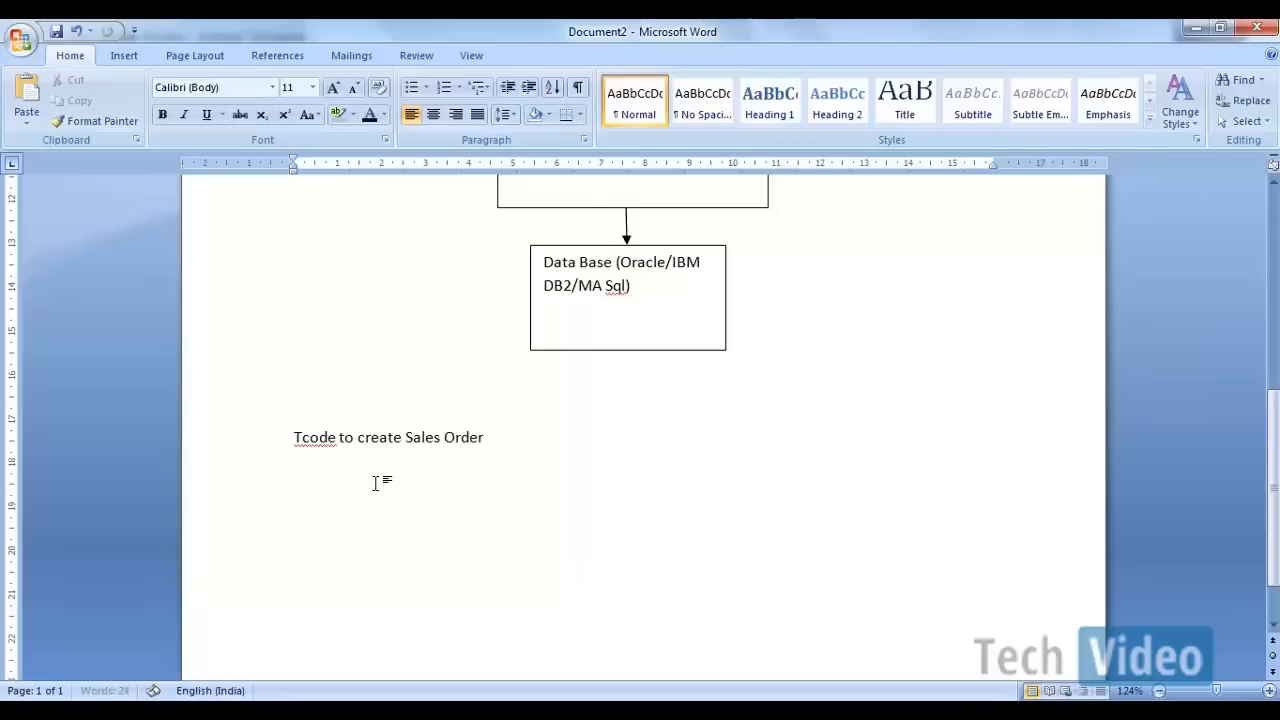
{"action": "type", "text": ": VA01"}
Step: Add a new line reading "Table: VBAK" under the transaction code note
{"action": "key", "text": "Return"}
{"action": "type", "text": "Tables"}
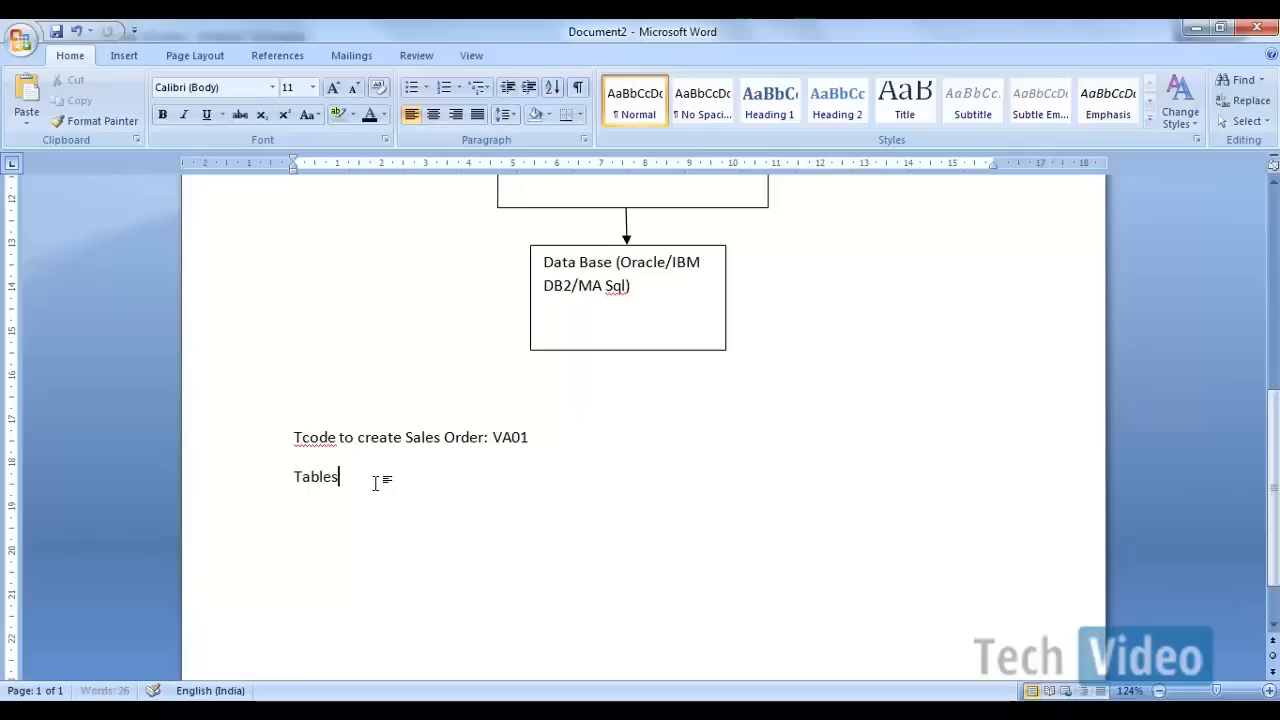
{"action": "key", "text": "BackSpace"}
{"action": "type", "text": ": "}
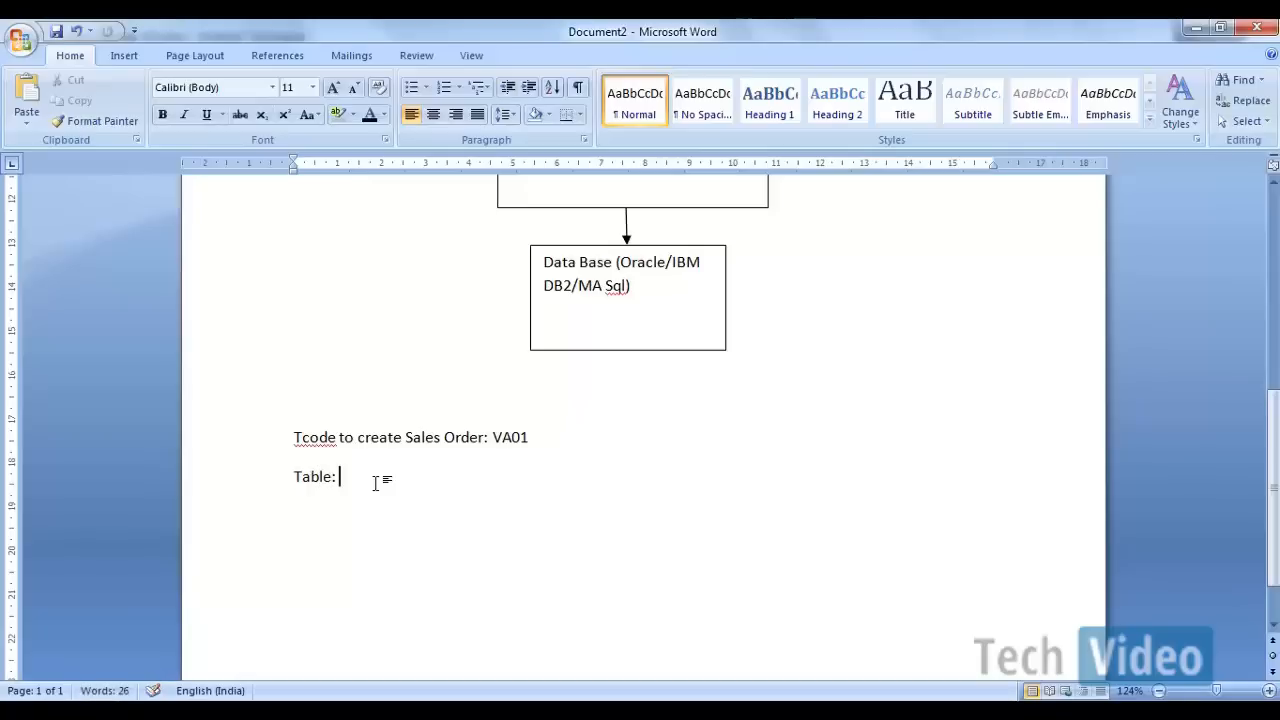
{"action": "type", "text": "VBAK"}
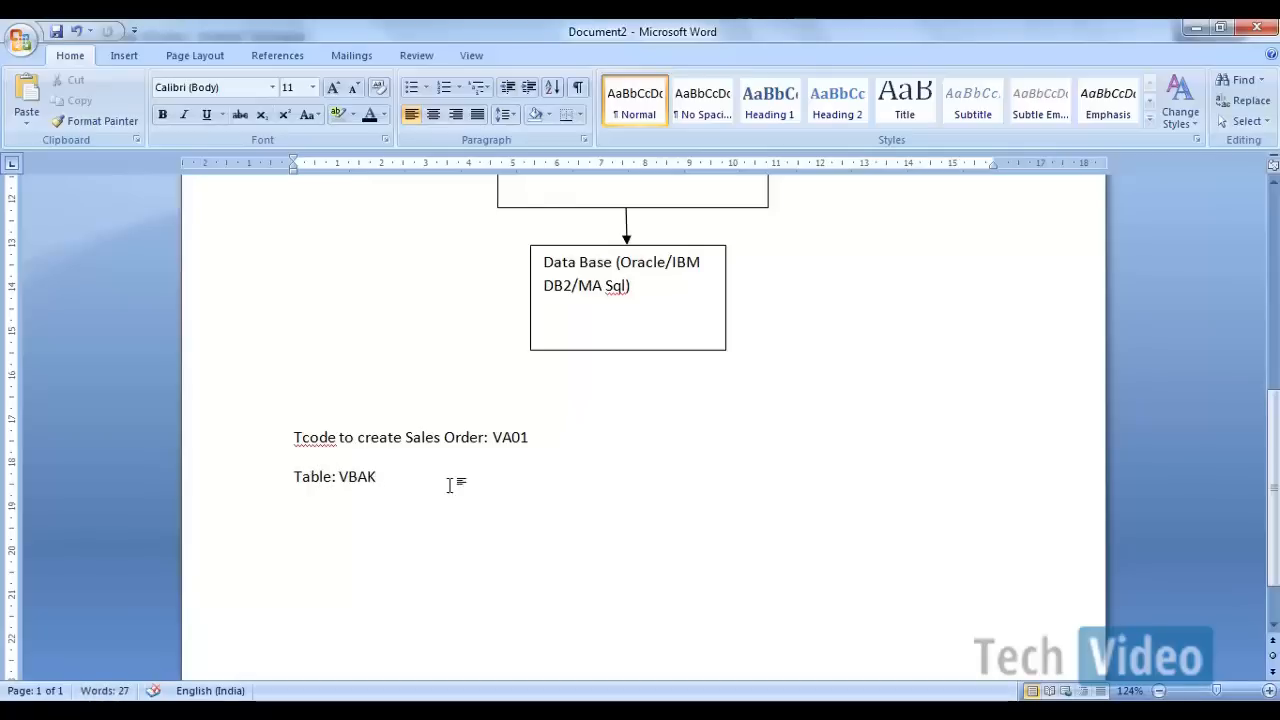
Step: Switch to the SAP sales order window and leave it for the Data Browser transaction
{"action": "mouse_move", "coordinate": [735, 692]}
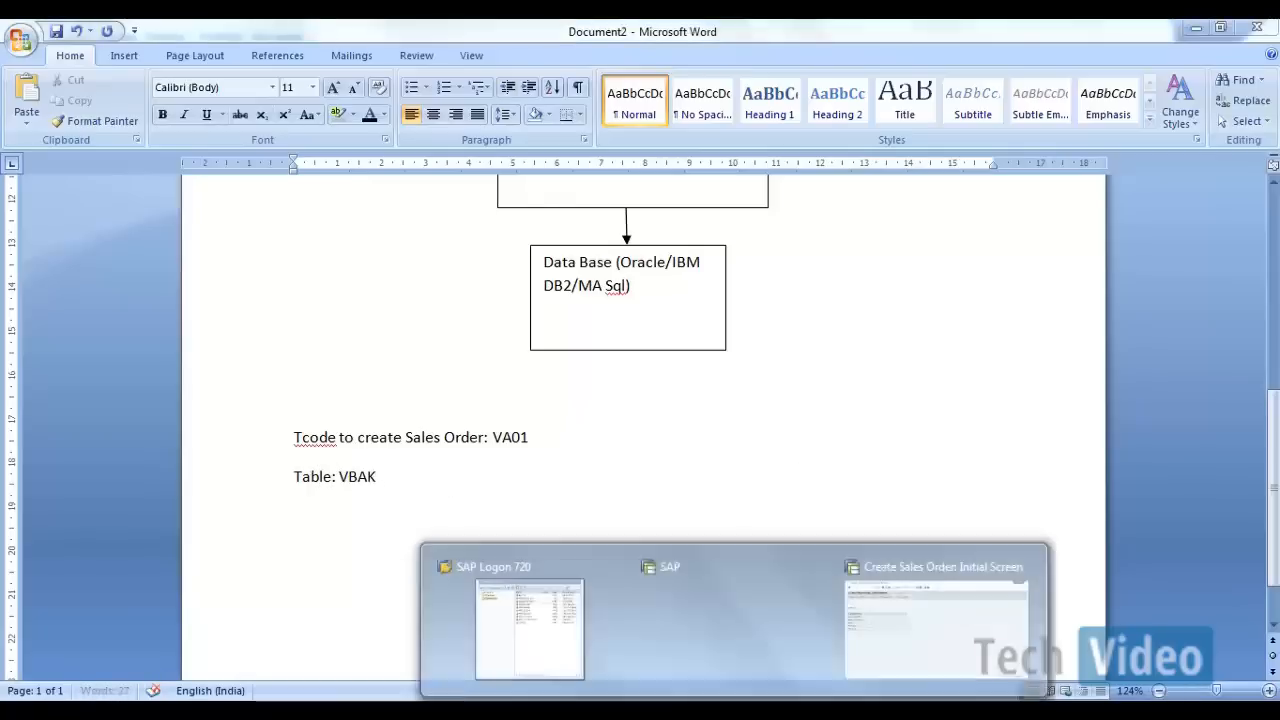
{"action": "left_click", "coordinate": [897, 597]}
{"action": "left_click", "coordinate": [111, 67]}
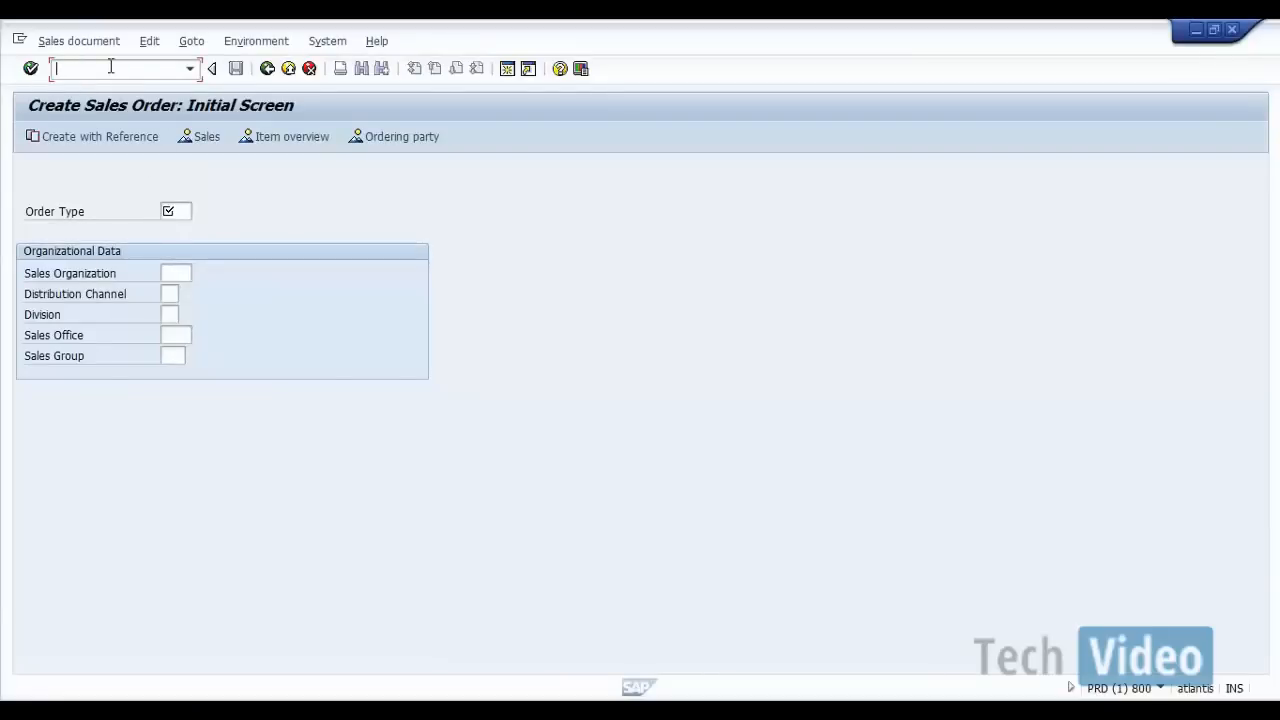
{"action": "type", "text": "/nse16"}
{"action": "key", "text": "Return"}
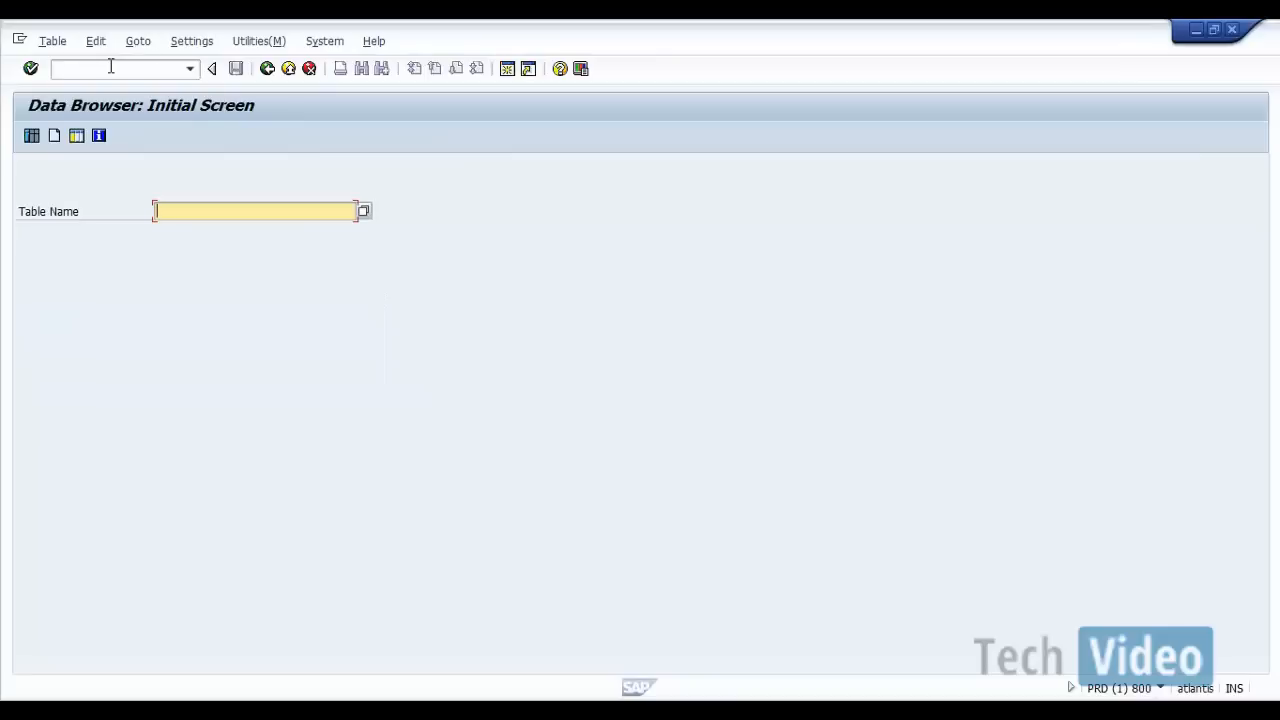
Step: Open the selection screen for table VBAK and check the number of entries in the table
{"action": "type", "text": "VBAK"}
{"action": "key", "text": "Return"}
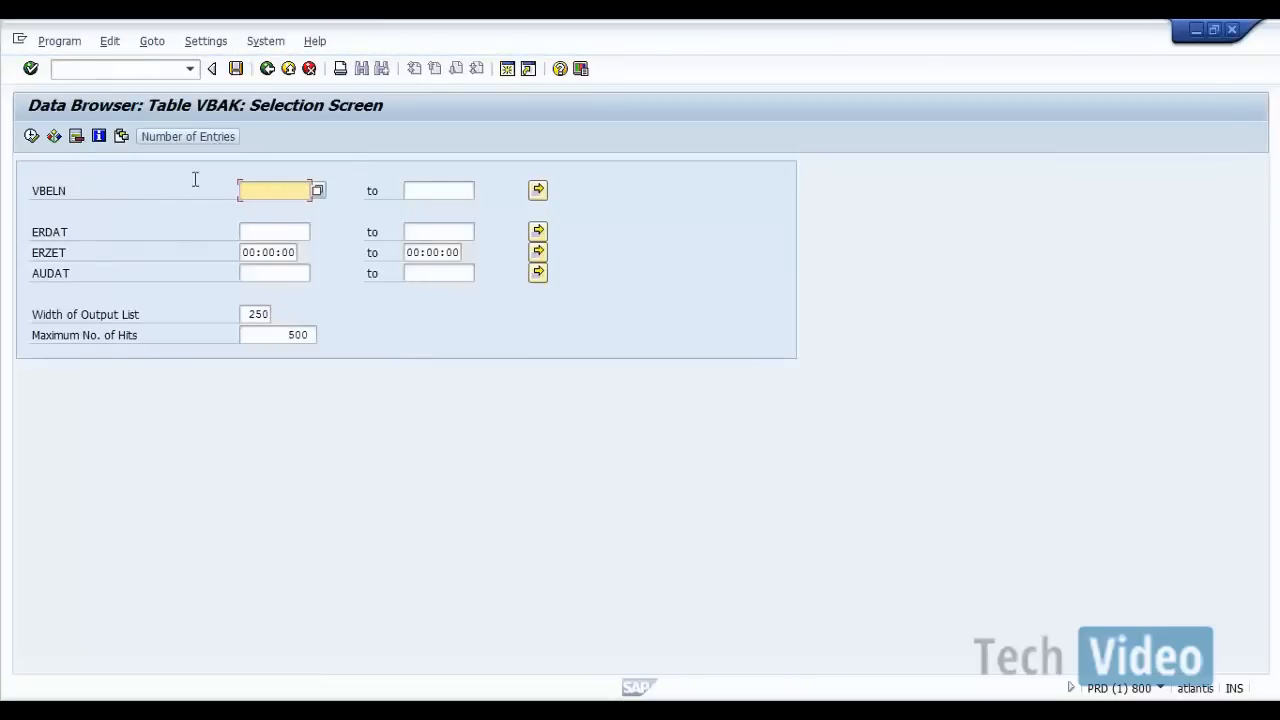
{"action": "left_click", "coordinate": [196, 136]}
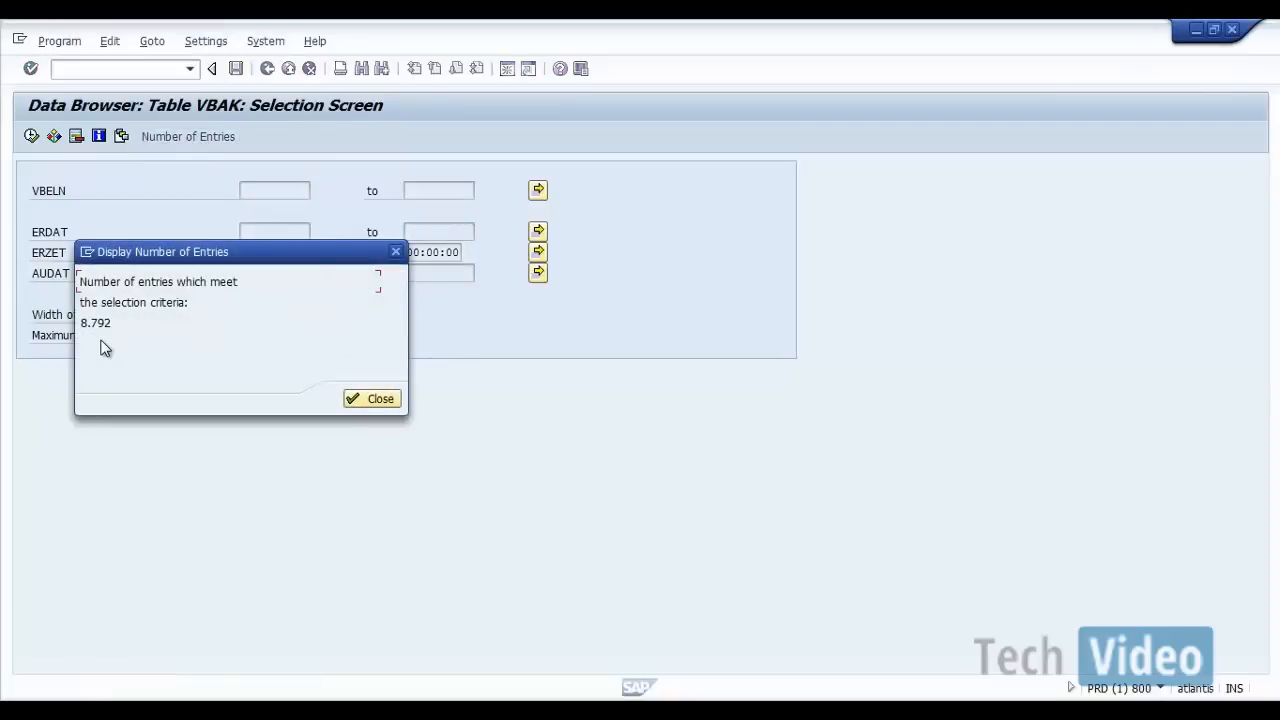
{"action": "left_click", "coordinate": [362, 398]}
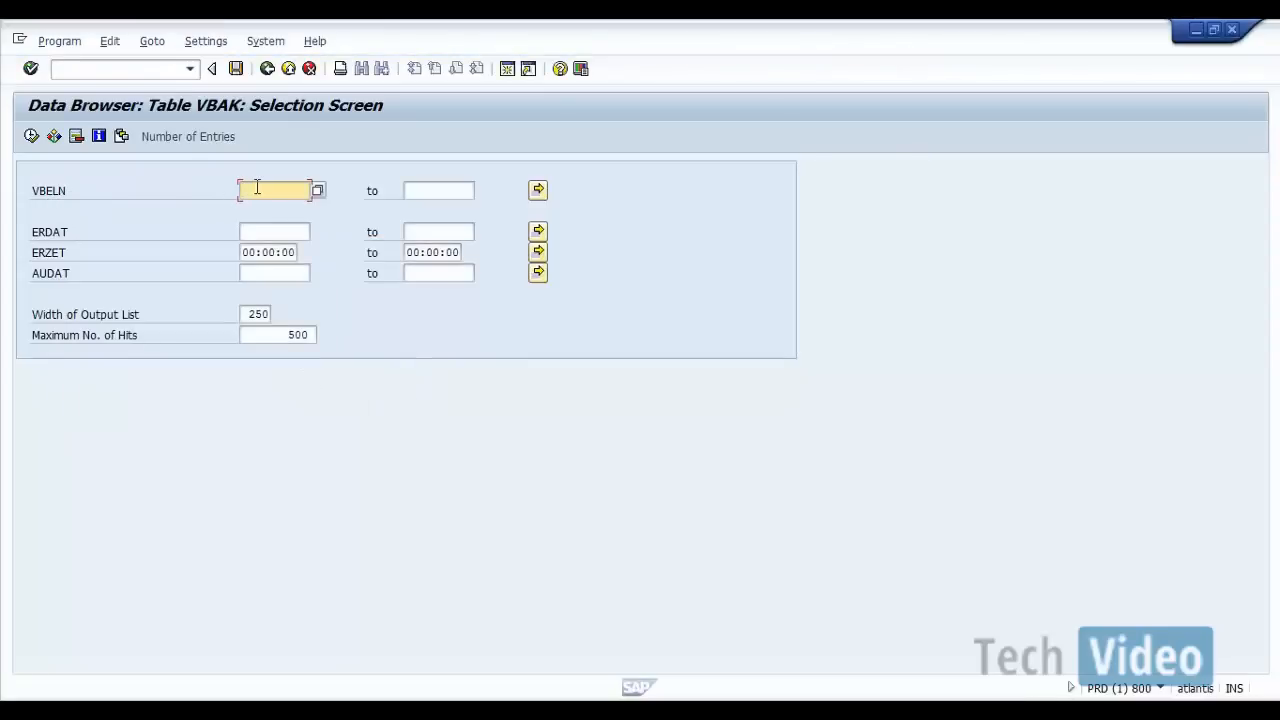
Step: Display the VBAK entries without selection criteria, look across the columns, and return to the selection screen
{"action": "left_click", "coordinate": [31, 137]}
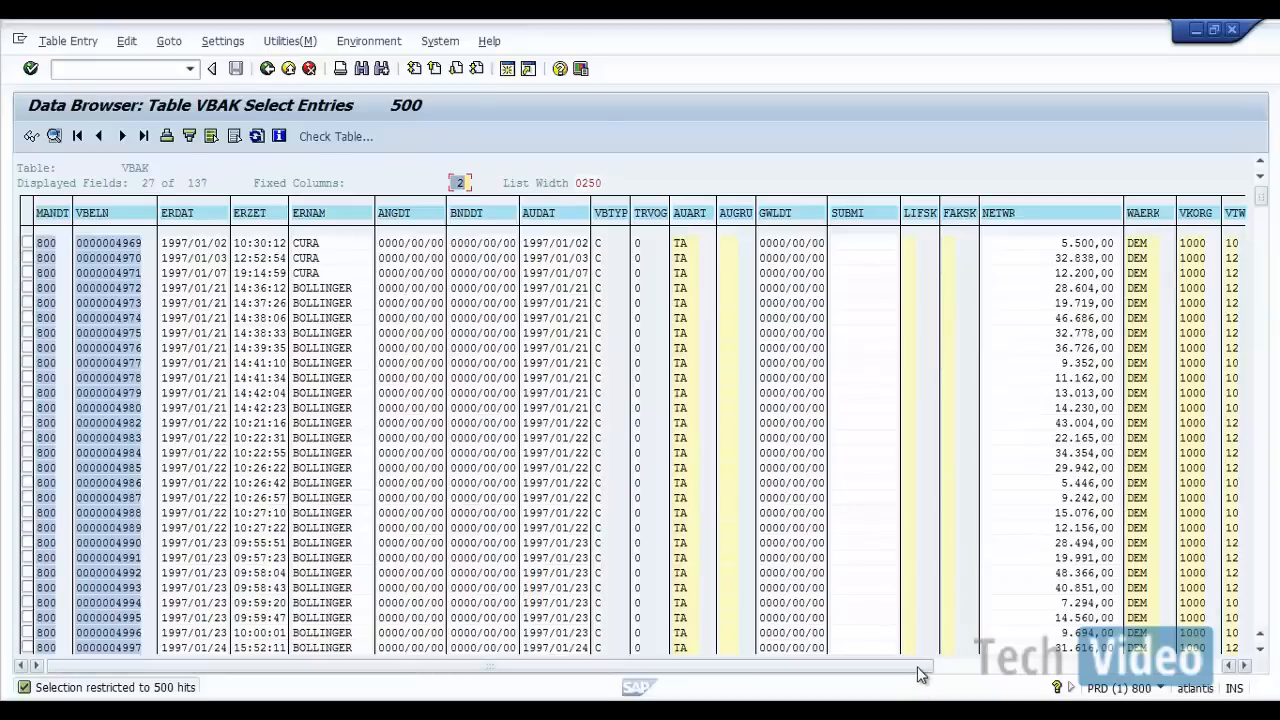
{"action": "left_click_drag", "start_coordinate": [1028, 675], "coordinate": [1035, 673]}
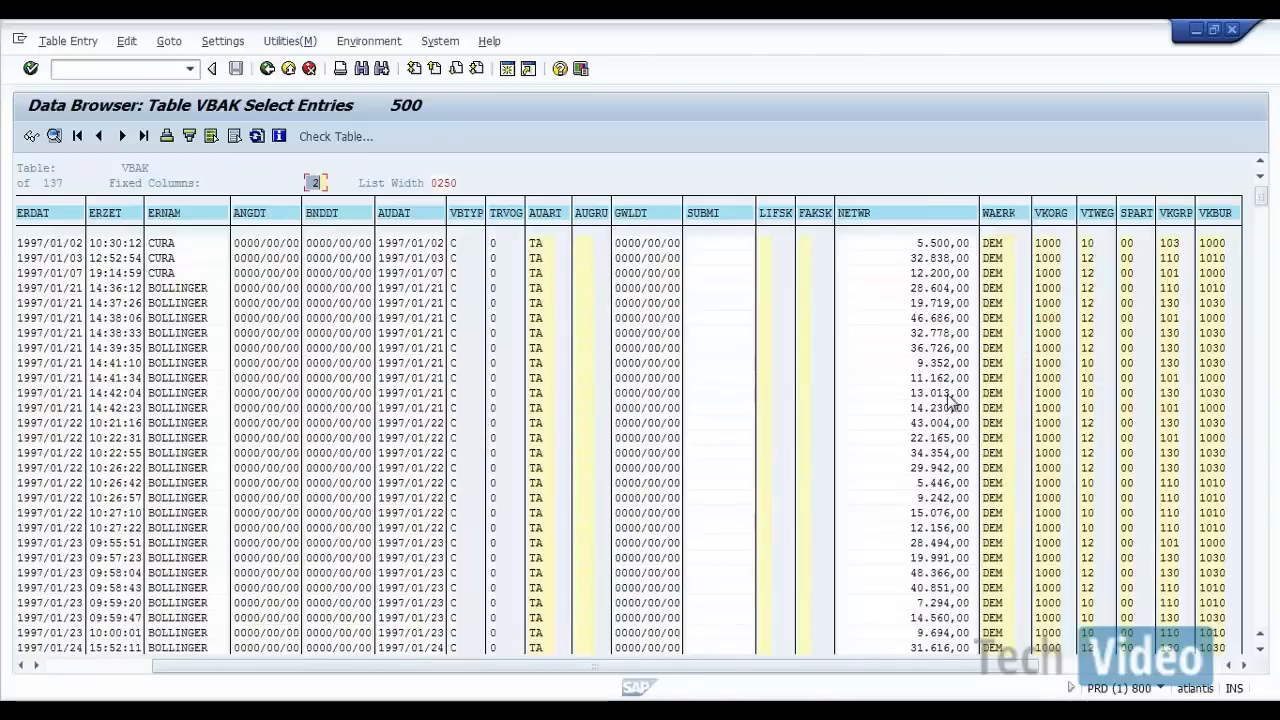
{"action": "left_click_drag", "start_coordinate": [915, 678], "coordinate": [1093, 676]}
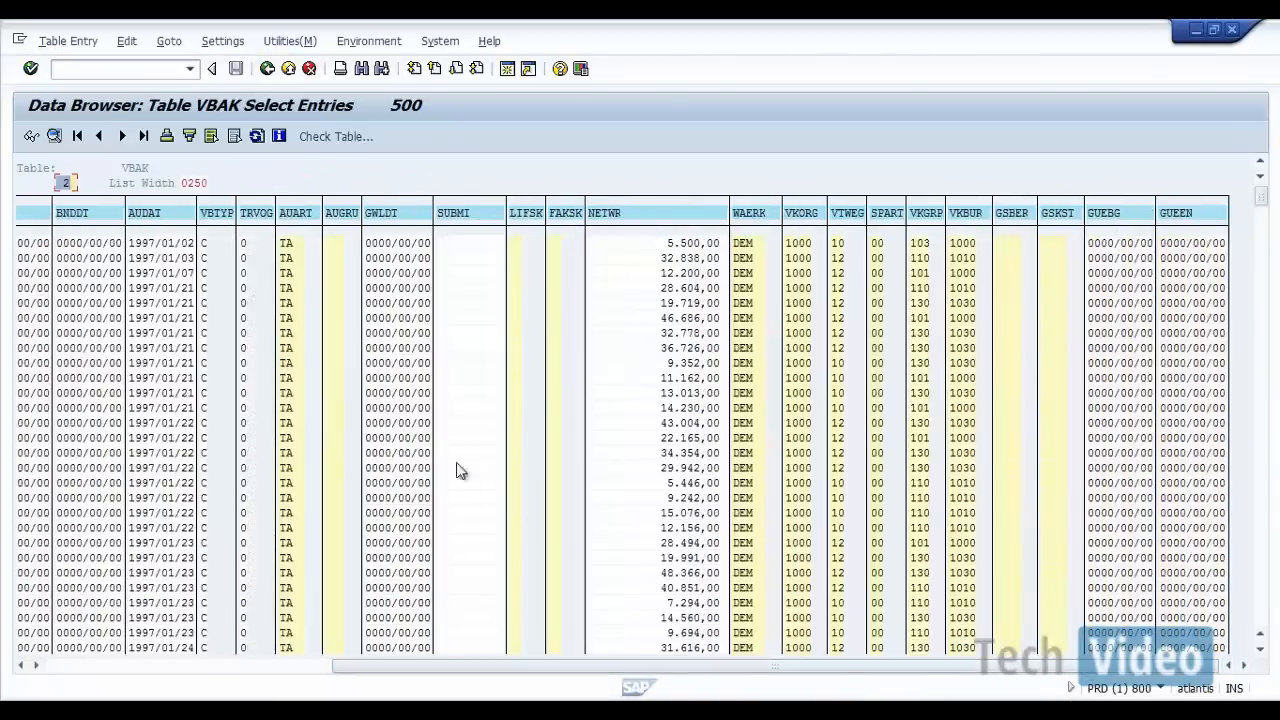
{"action": "left_click", "coordinate": [270, 69]}
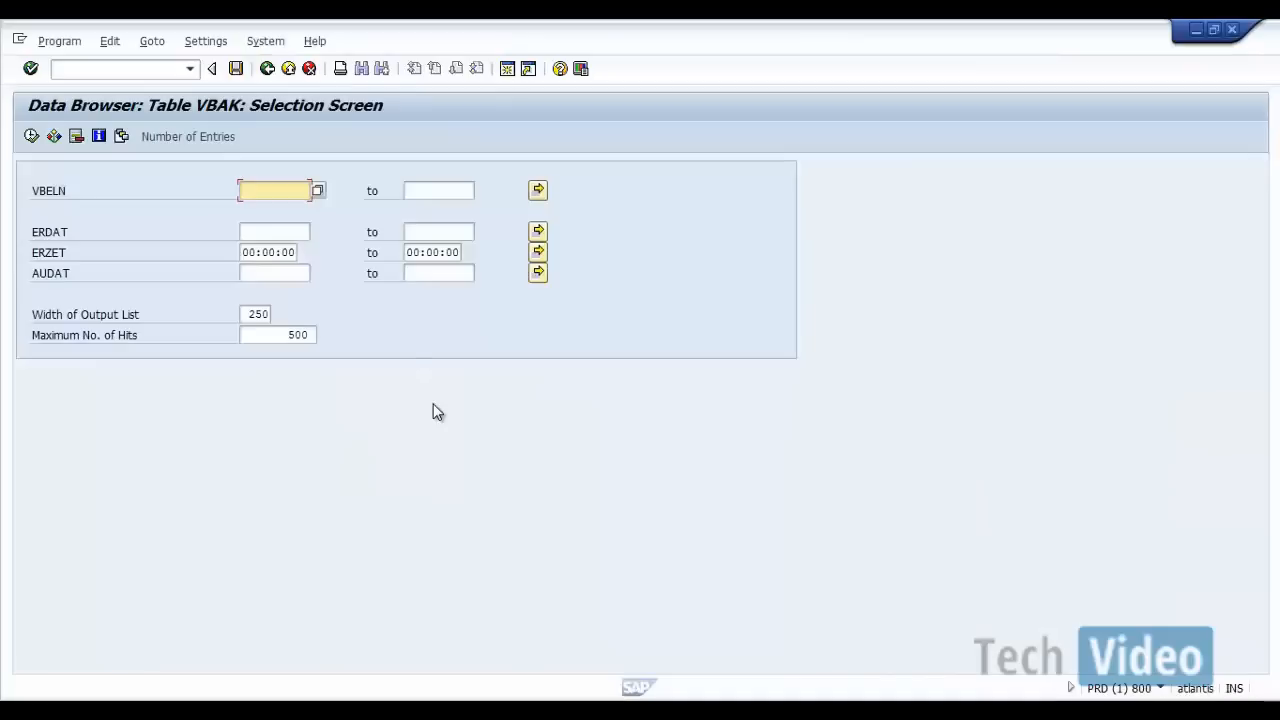
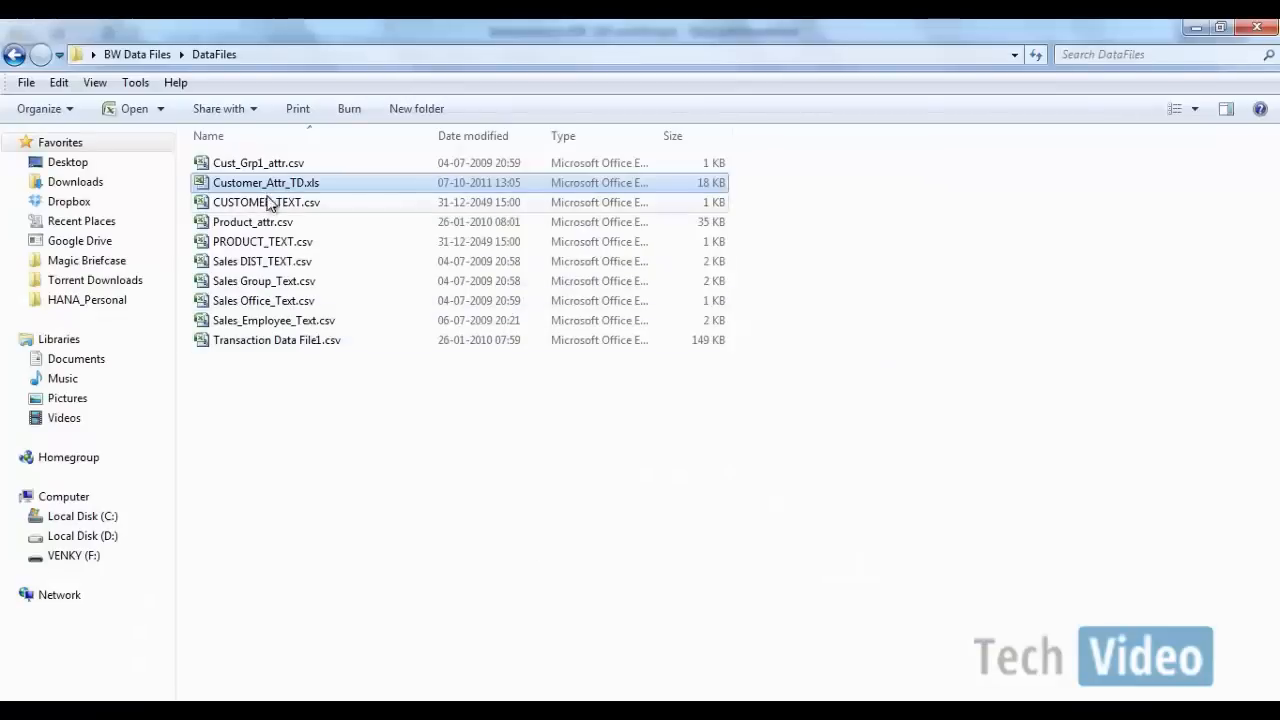
Step: Open Customer_Attr_TD.xls from the DataFiles folder and autofit the width of all its columns
{"action": "double_click", "coordinate": [269, 189]}
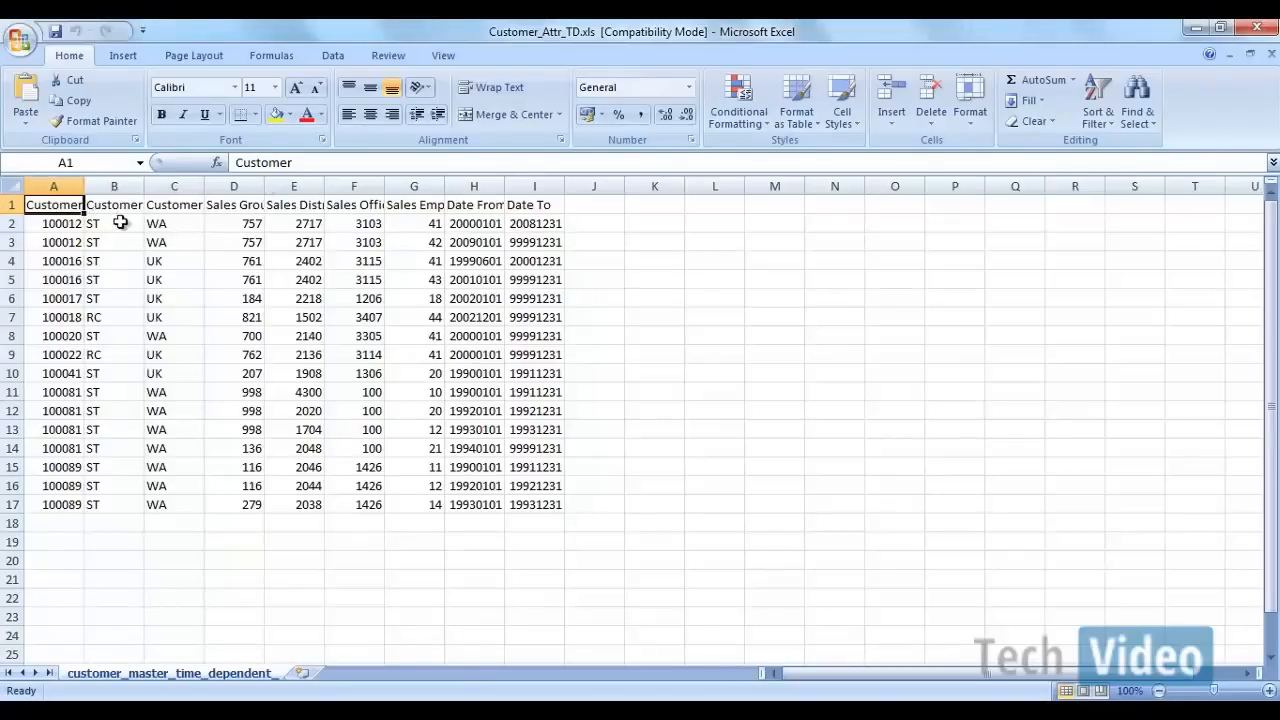
{"action": "left_click", "coordinate": [12, 186]}
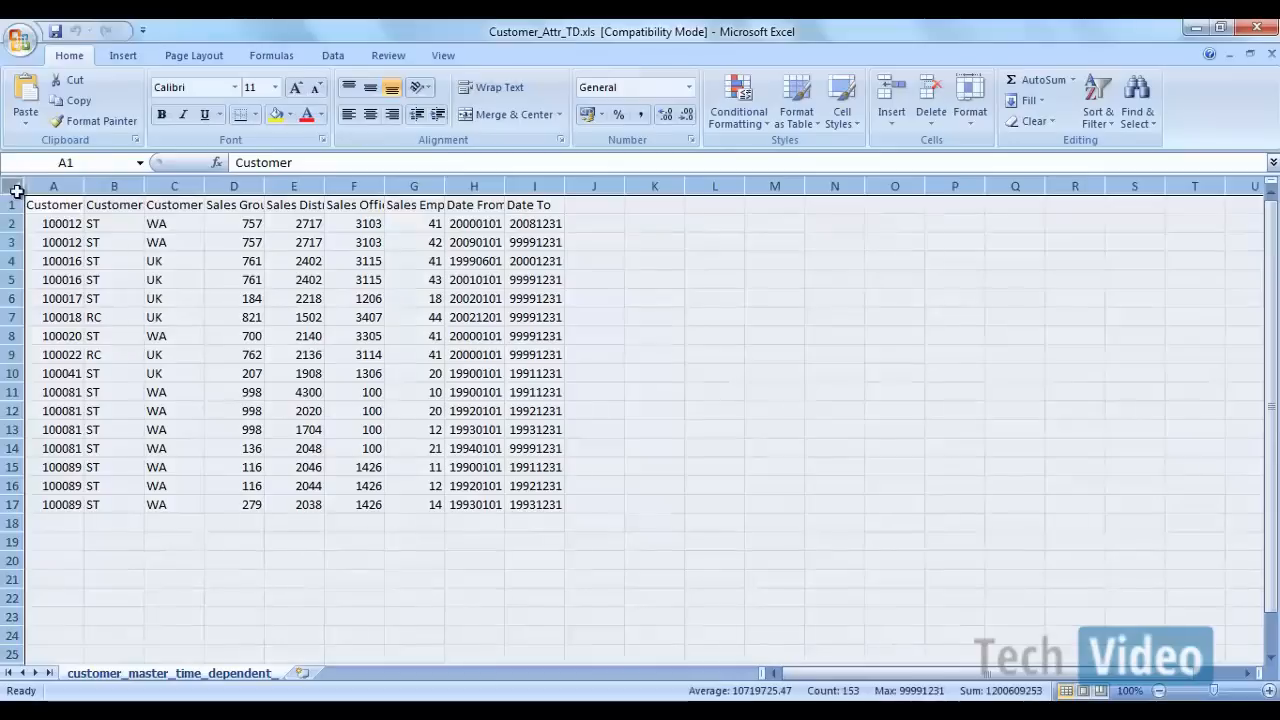
{"action": "double_click", "coordinate": [84, 187]}
{"action": "left_click", "coordinate": [166, 334]}
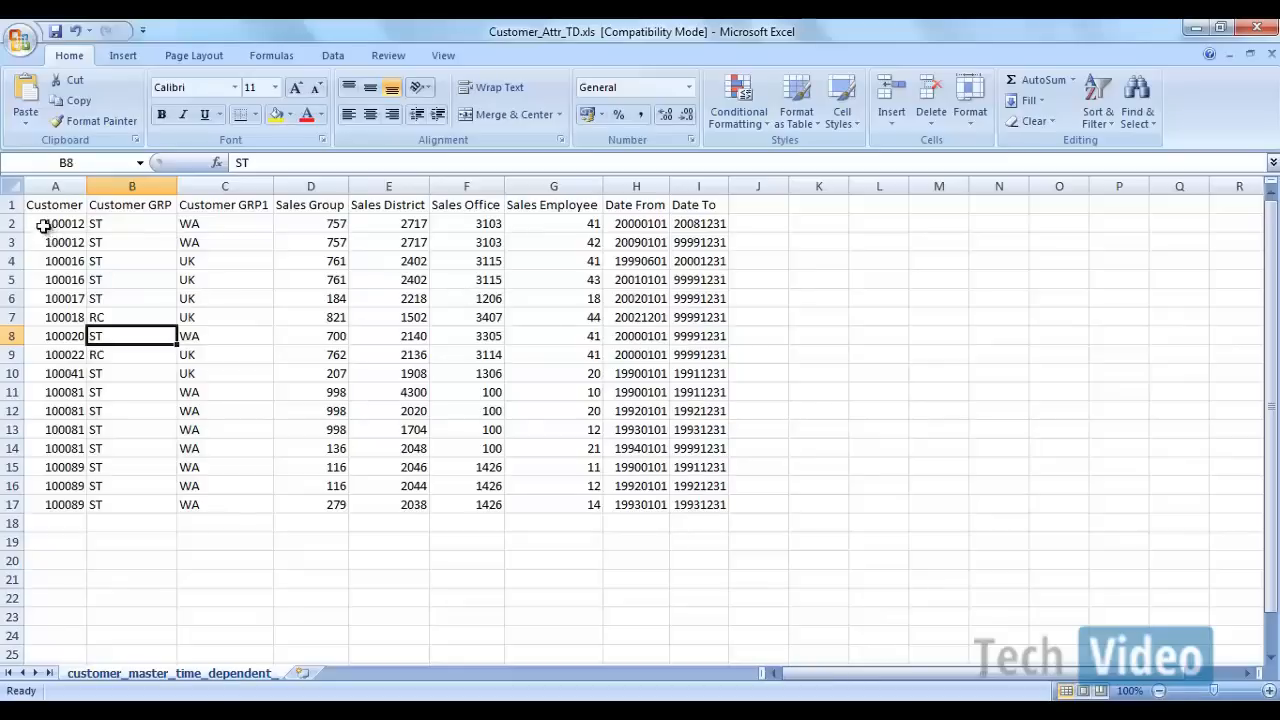
Step: Compare the first two records, which share one customer, by their Customer GRP and Sales Employee values
{"action": "left_click_drag", "start_coordinate": [44, 226], "coordinate": [44, 244]}
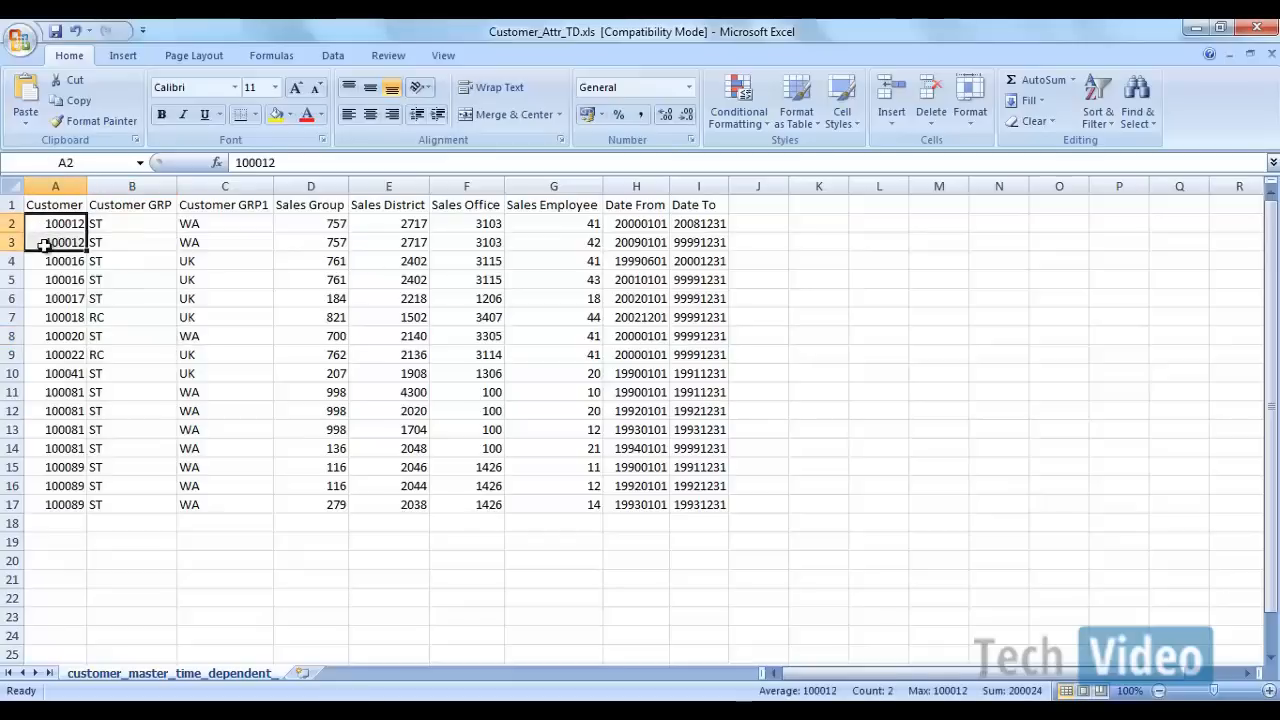
{"action": "left_click", "coordinate": [119, 238]}
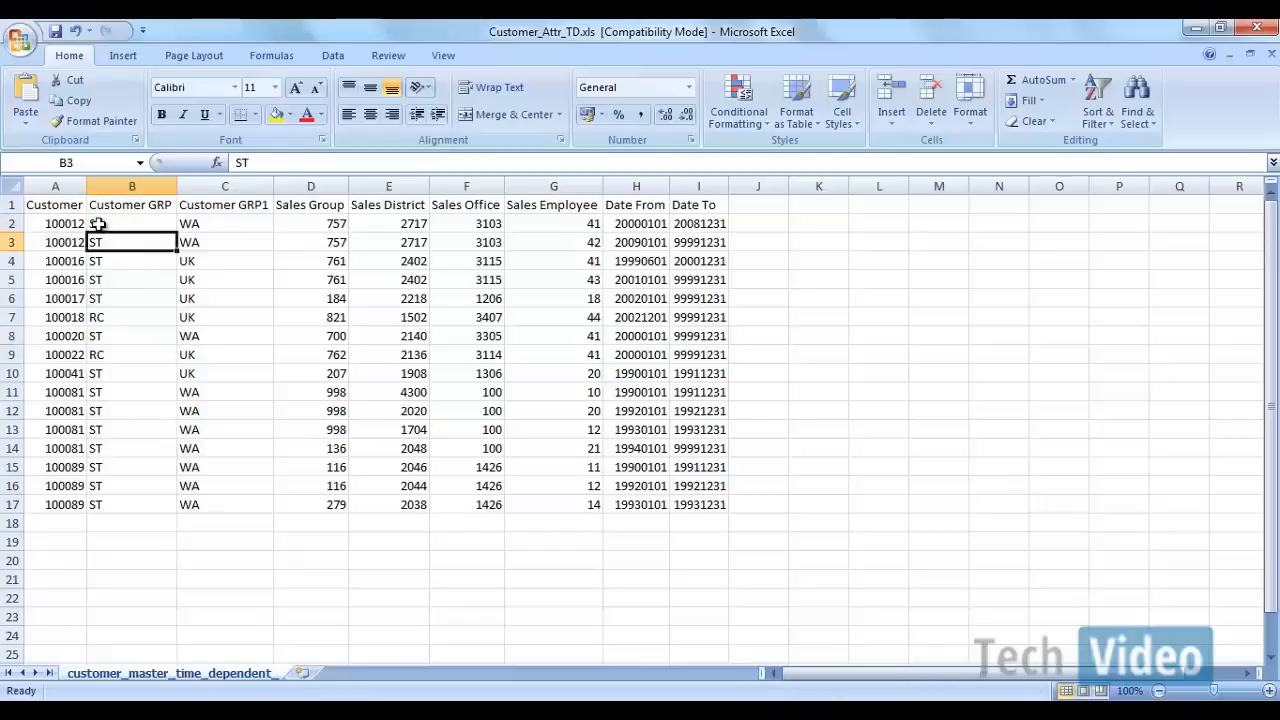
{"action": "left_click", "coordinate": [543, 225]}
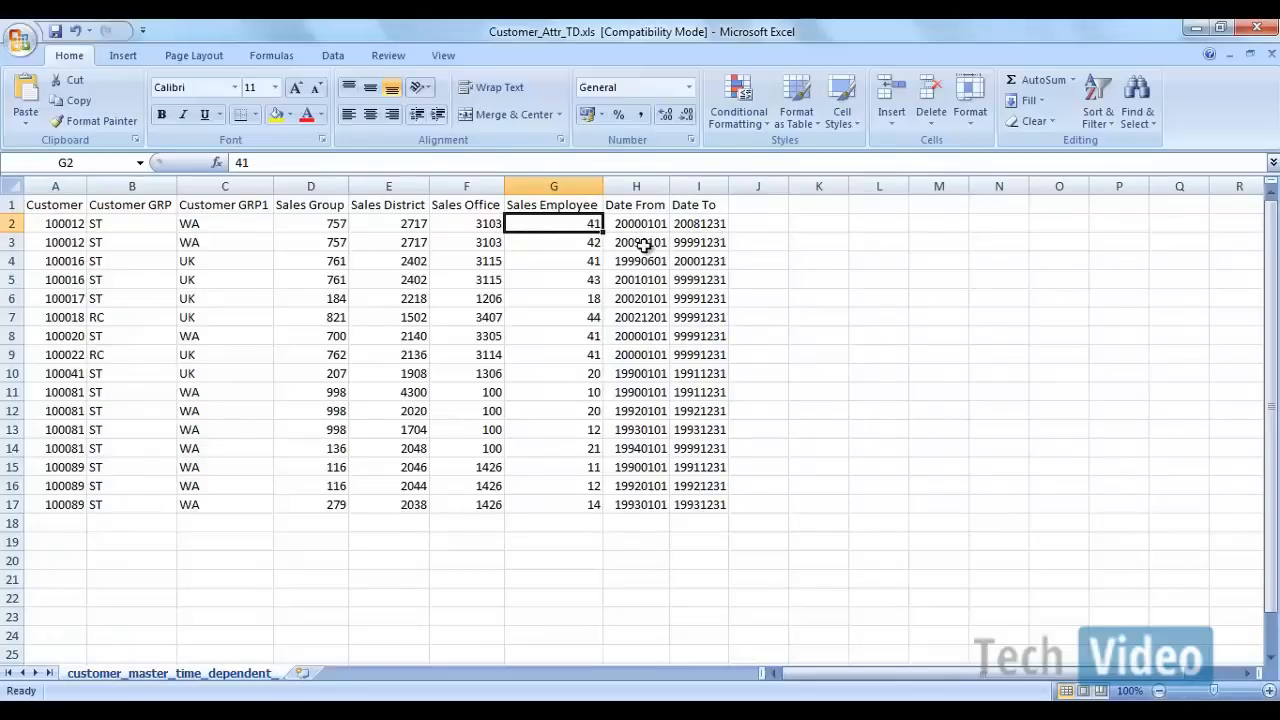
{"action": "left_click", "coordinate": [561, 245]}
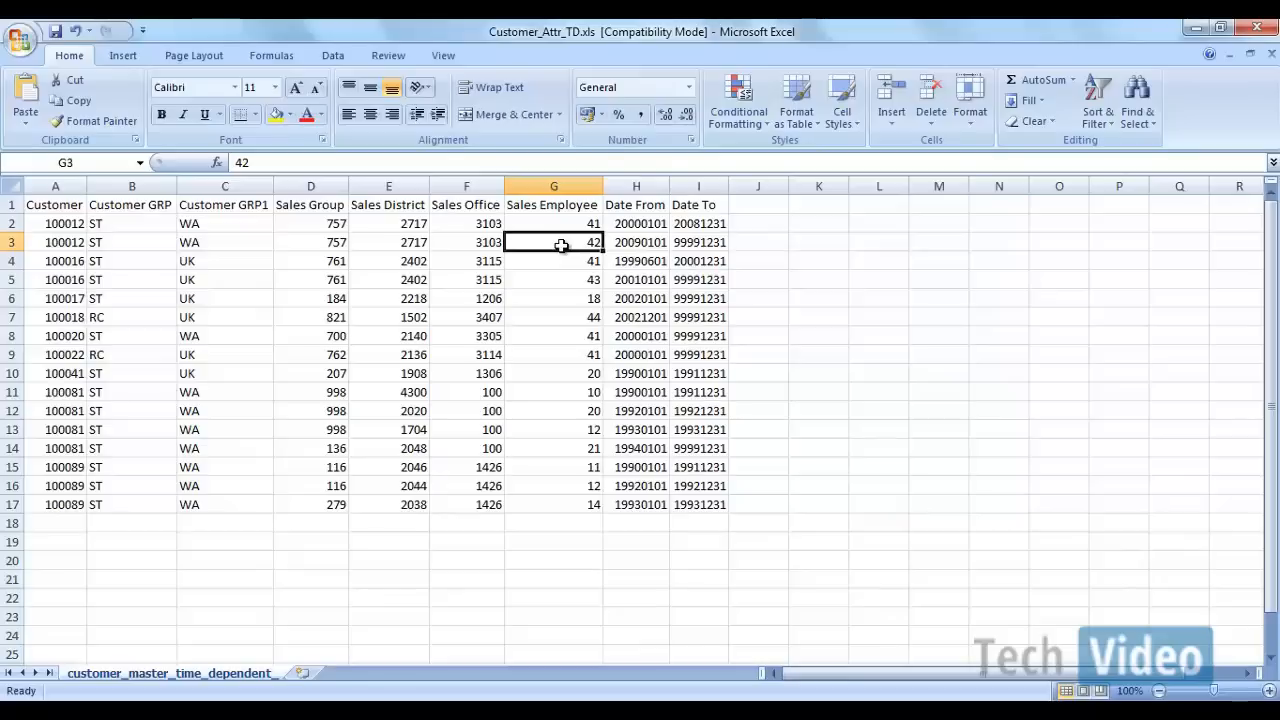
Step: Examine the customer table, going through the header fields from Customer to Date To and the data records beneath them
{"action": "left_click_drag", "start_coordinate": [46, 204], "coordinate": [697, 506]}
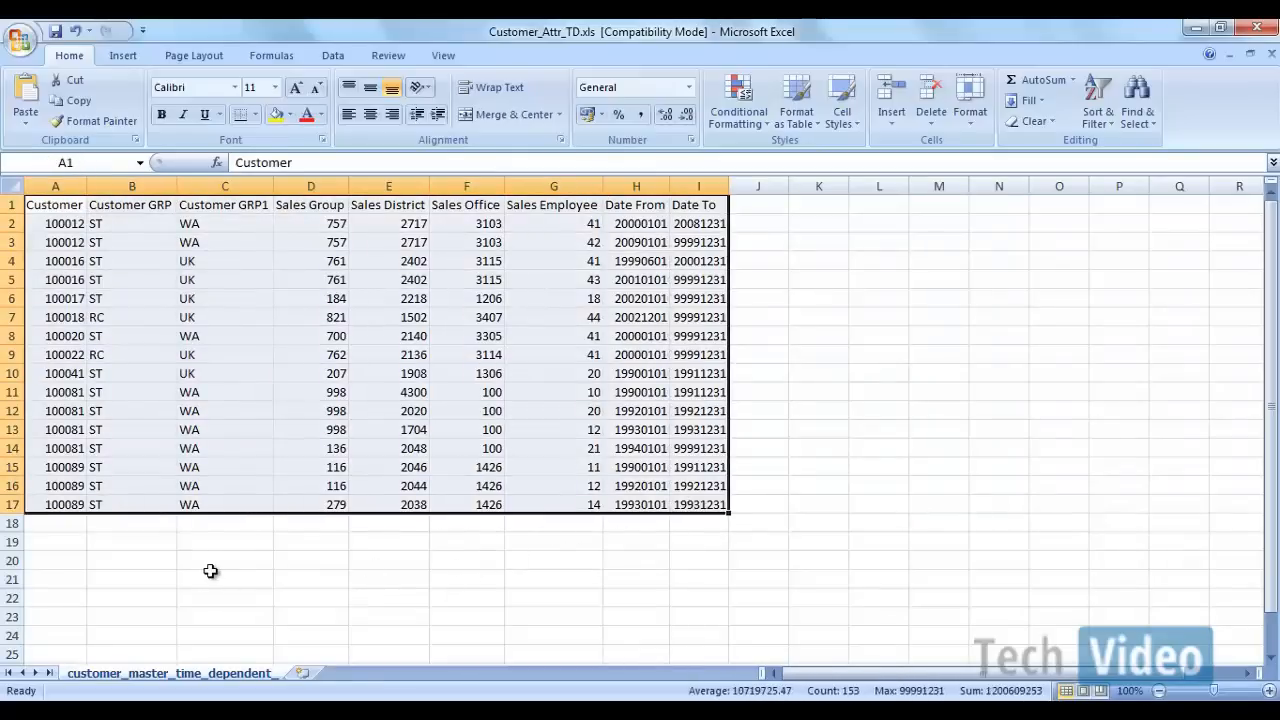
{"action": "left_click", "coordinate": [210, 571]}
{"action": "left_click", "coordinate": [63, 205]}
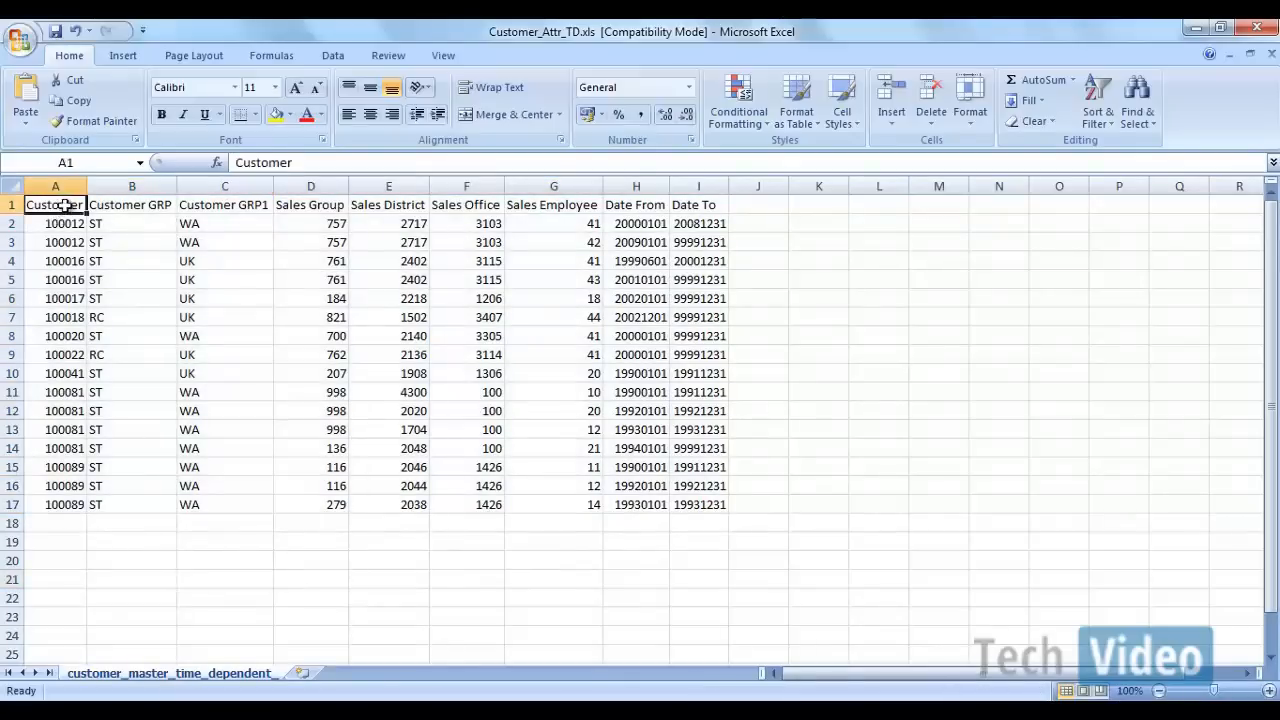
{"action": "left_click", "coordinate": [128, 207]}
{"action": "left_click", "coordinate": [234, 209]}
{"action": "left_click", "coordinate": [310, 209]}
{"action": "left_click", "coordinate": [390, 208]}
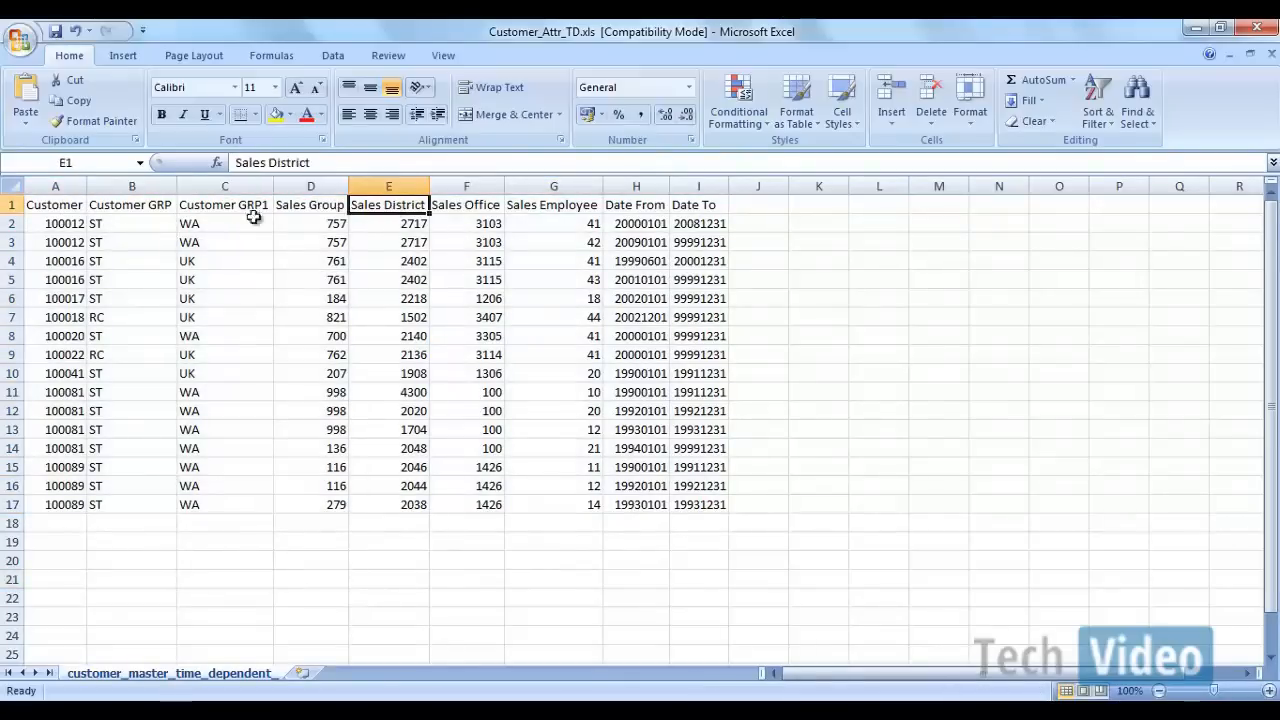
{"action": "left_click_drag", "start_coordinate": [63, 205], "coordinate": [676, 196]}
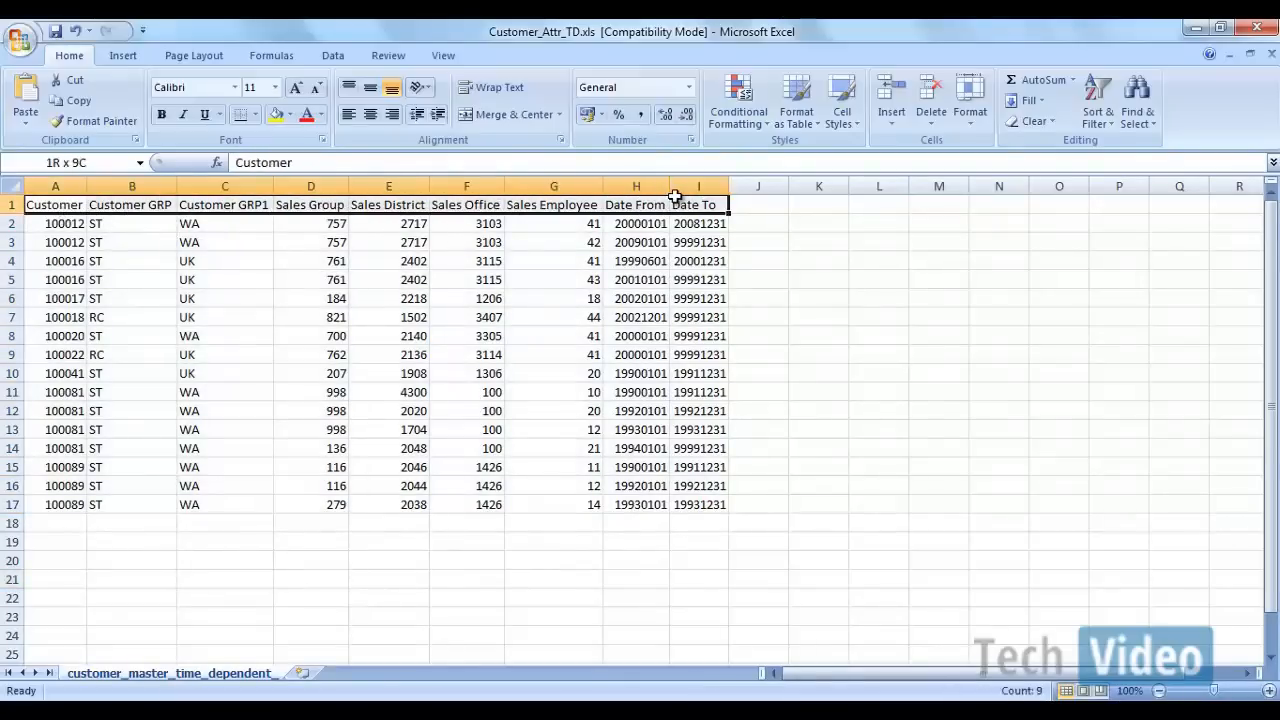
{"action": "left_click_drag", "start_coordinate": [62, 223], "coordinate": [700, 495]}
{"action": "left_click", "coordinate": [551, 537]}
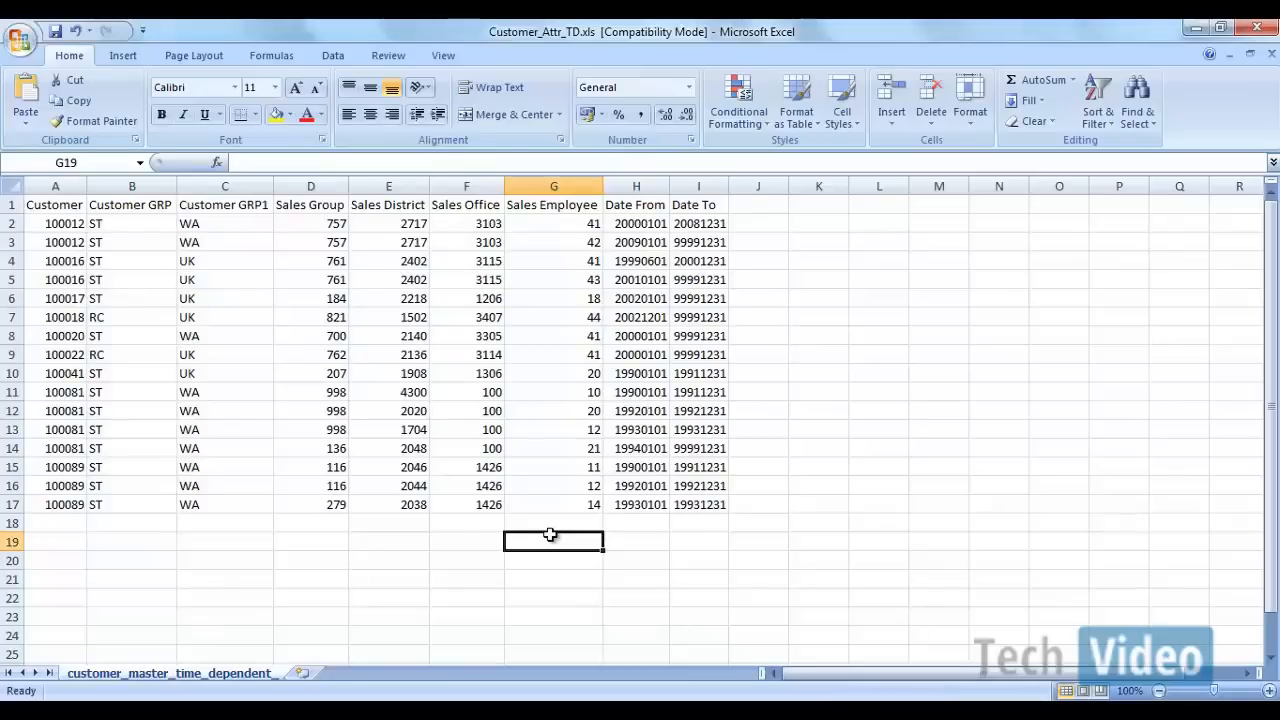
Step: Switch to SAP Logon and open the BW 7.3 connection
{"action": "left_click", "coordinate": [699, 711]}
{"action": "left_click", "coordinate": [706, 624]}
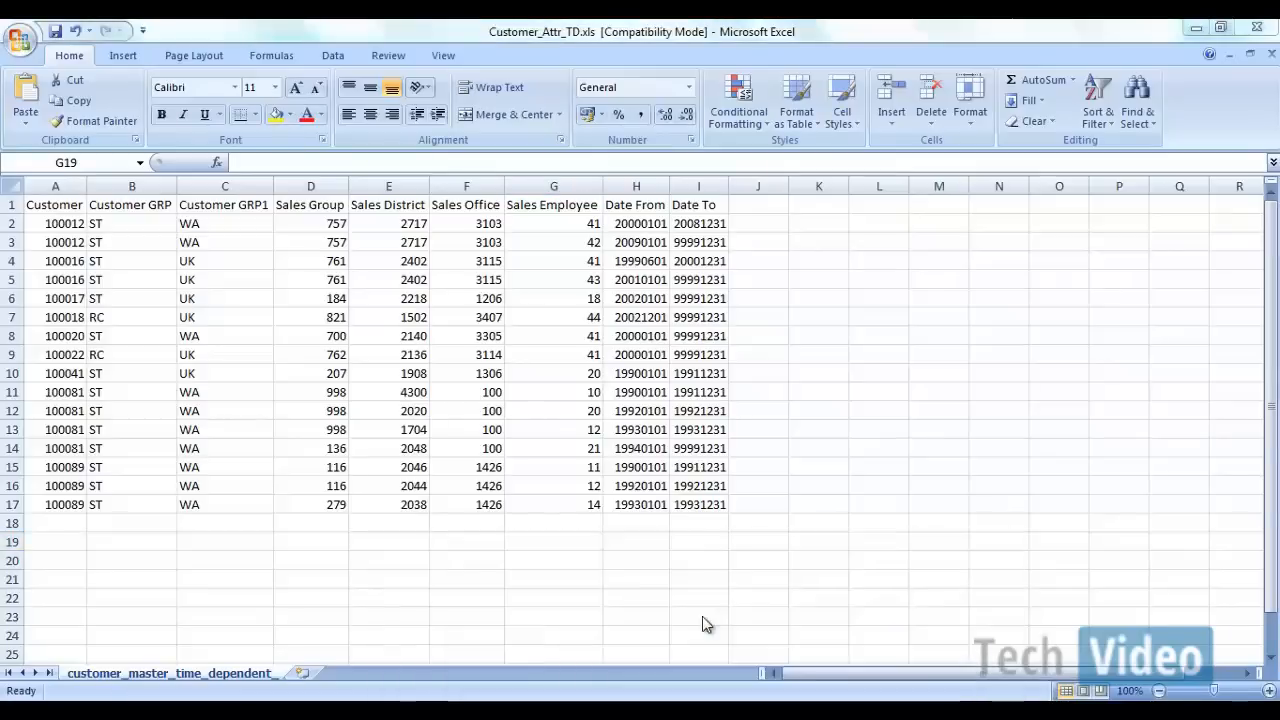
{"action": "mouse_move", "coordinate": [699, 711]}
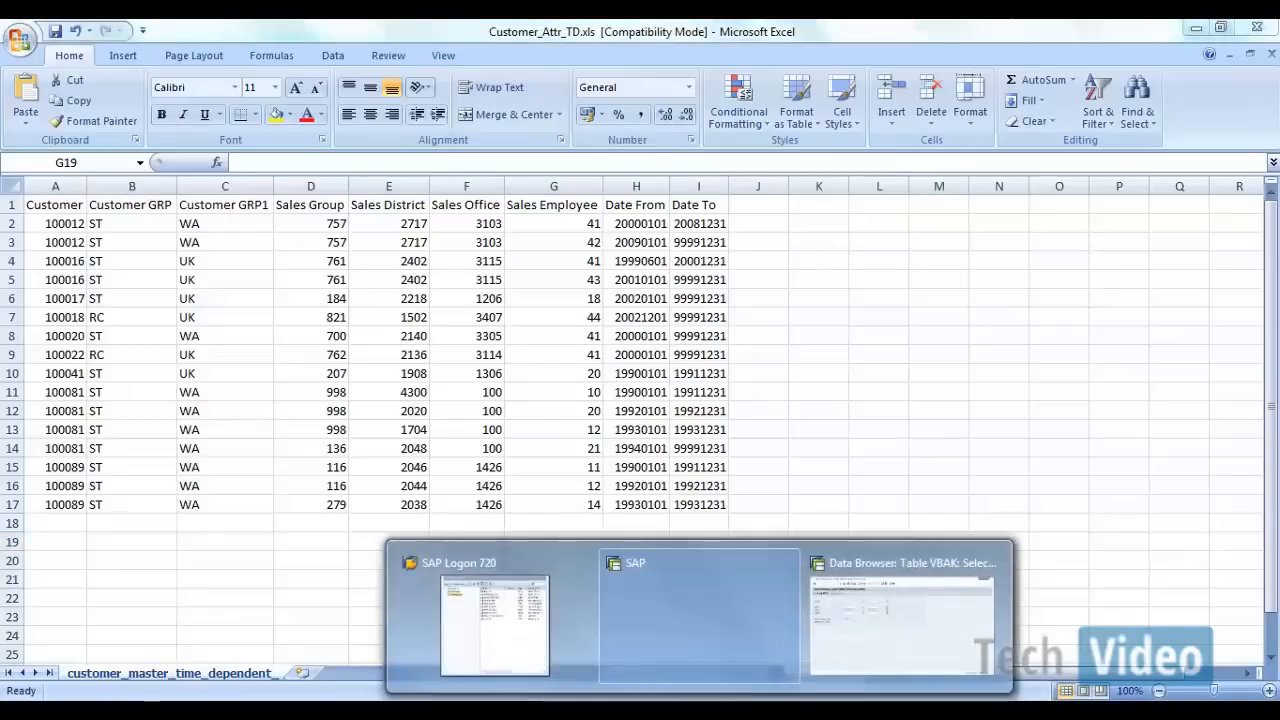
{"action": "left_click", "coordinate": [470, 608]}
{"action": "left_click", "coordinate": [328, 155]}
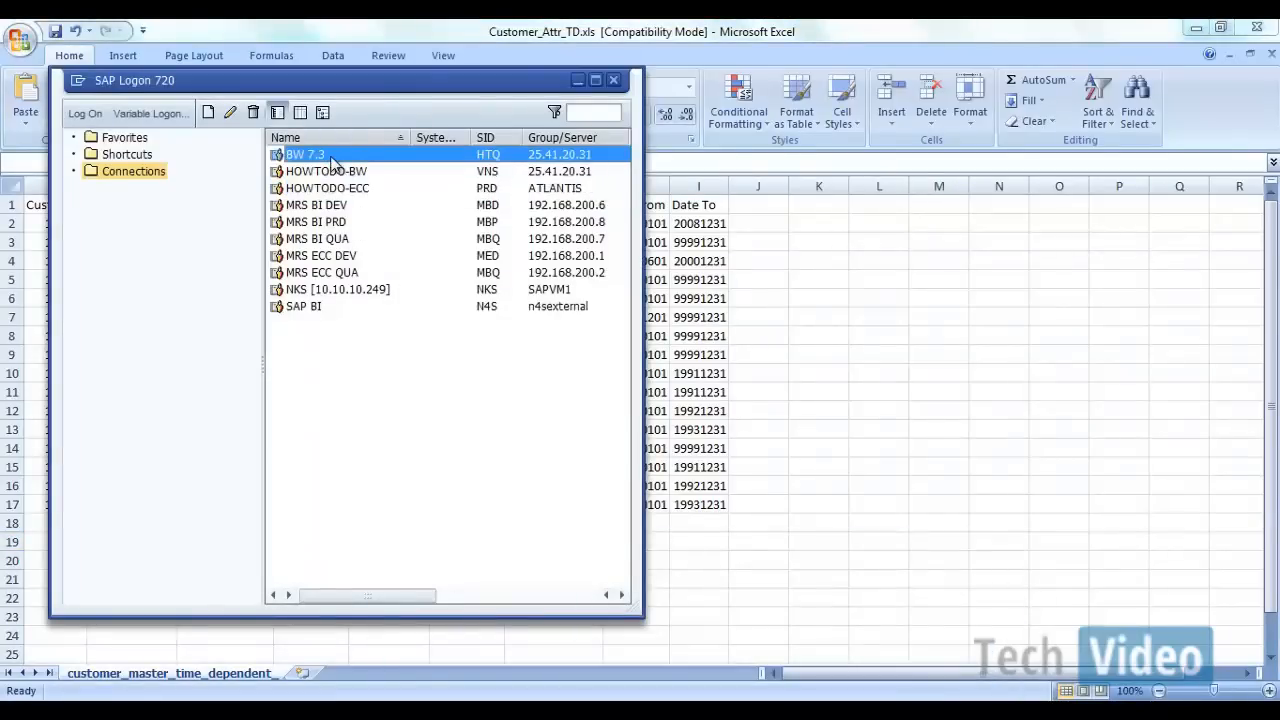
{"action": "double_click", "coordinate": [330, 156]}
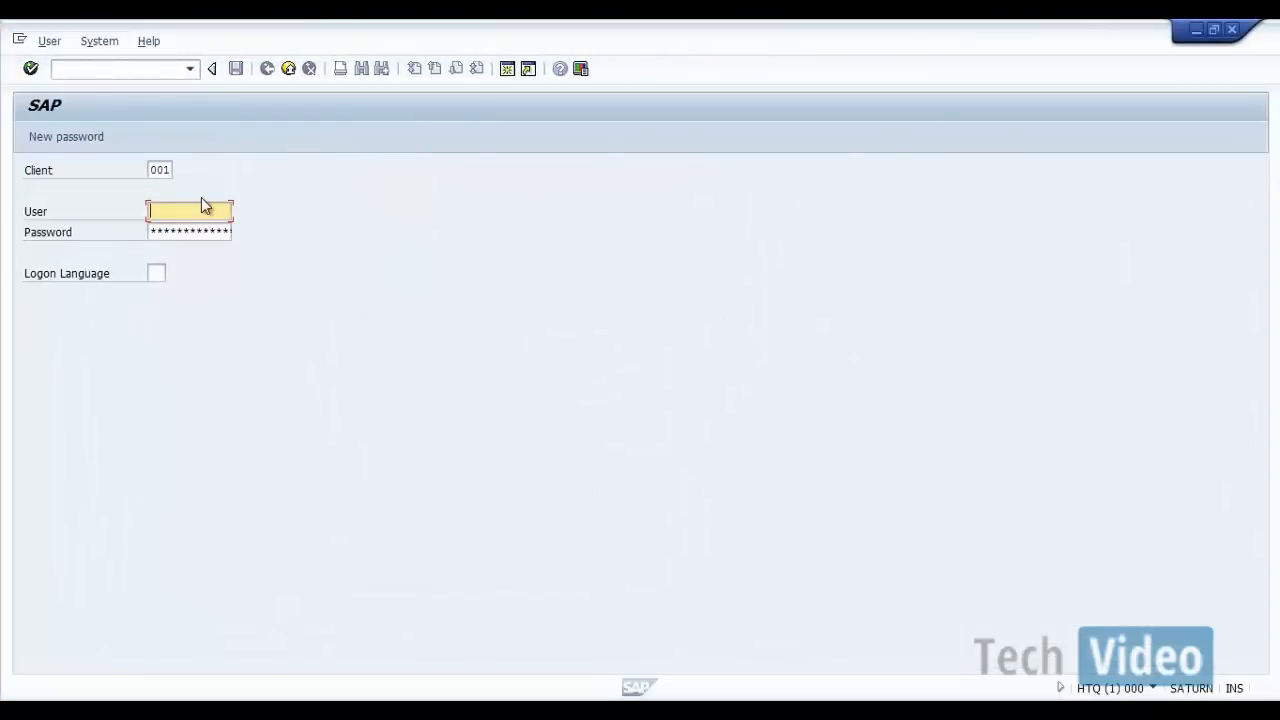
{"action": "type", "text": "v"}
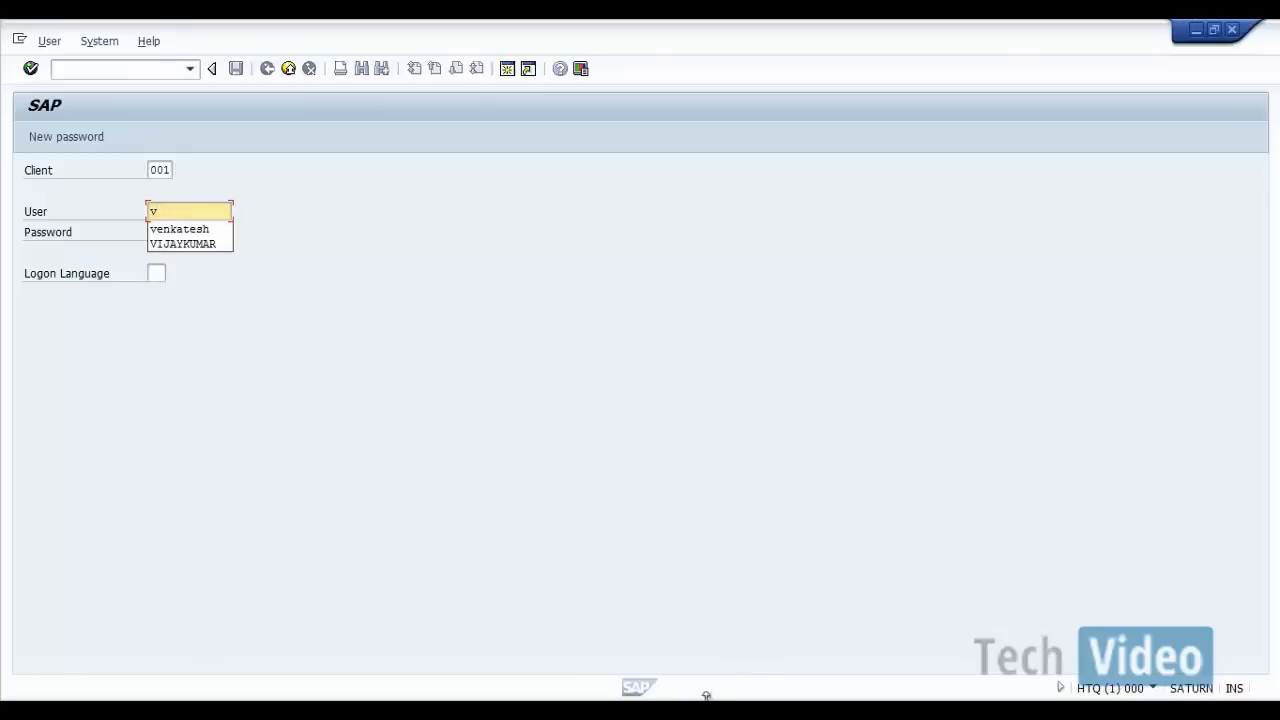
{"action": "mouse_move", "coordinate": [663, 689]}
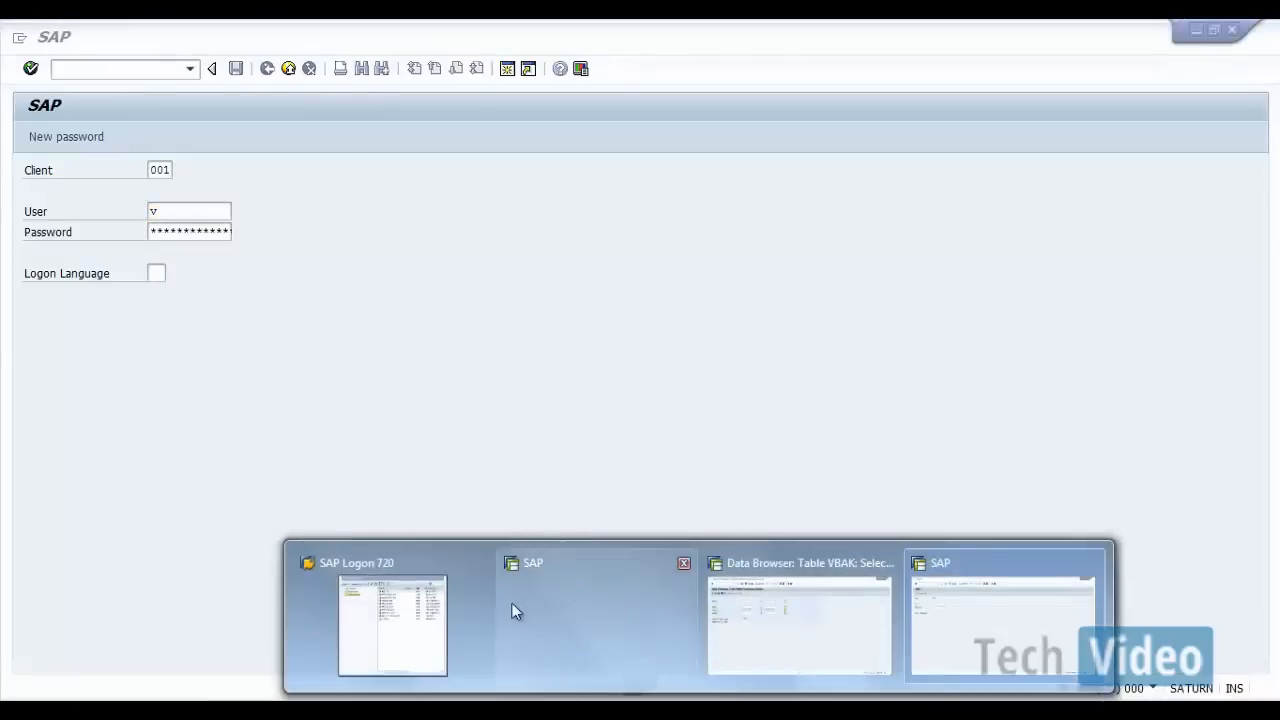
{"action": "left_click", "coordinate": [457, 615]}
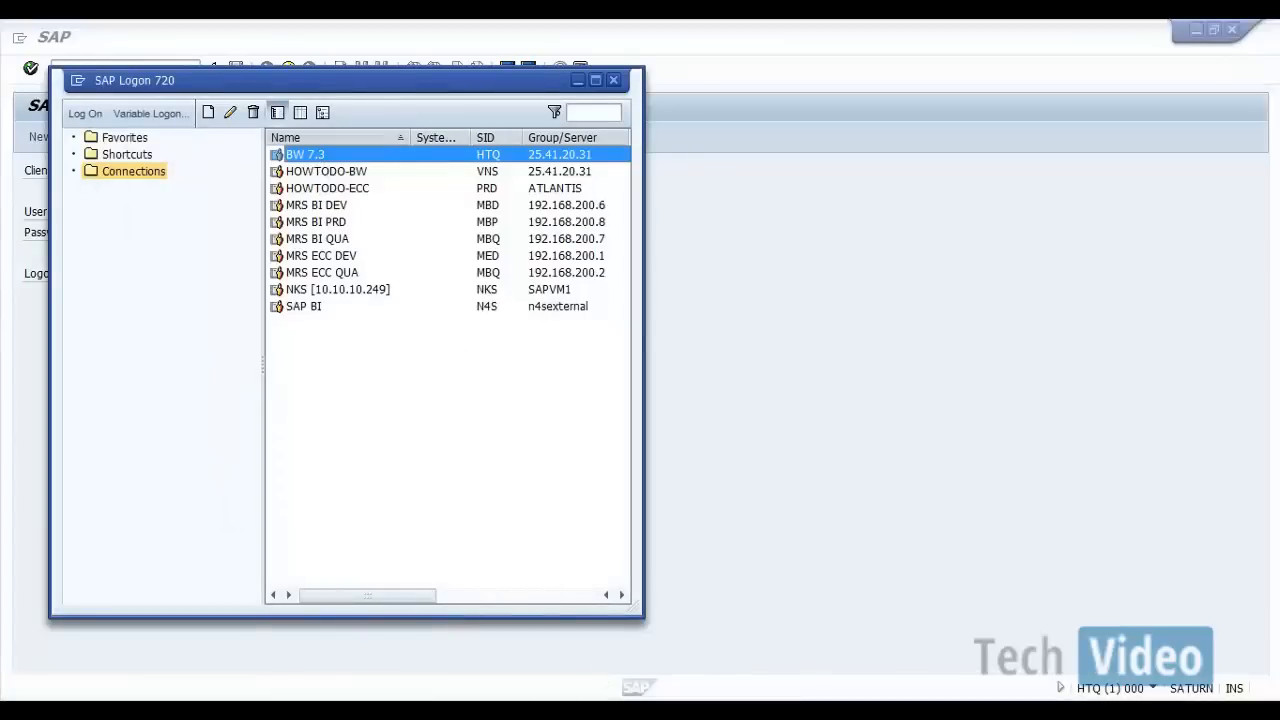
{"action": "mouse_move", "coordinate": [663, 689]}
{"action": "left_click", "coordinate": [1058, 617]}
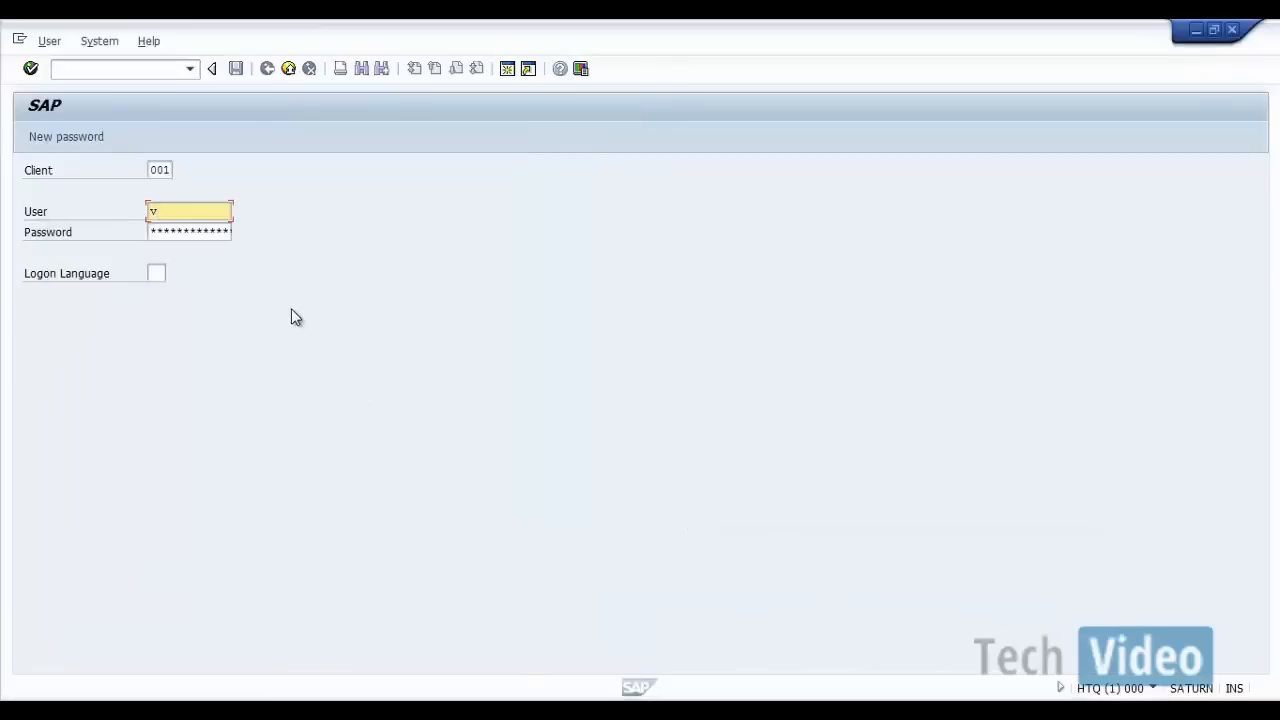
Step: Enter the user name and the account password and log on to client 001
{"action": "type", "text": "ve"}
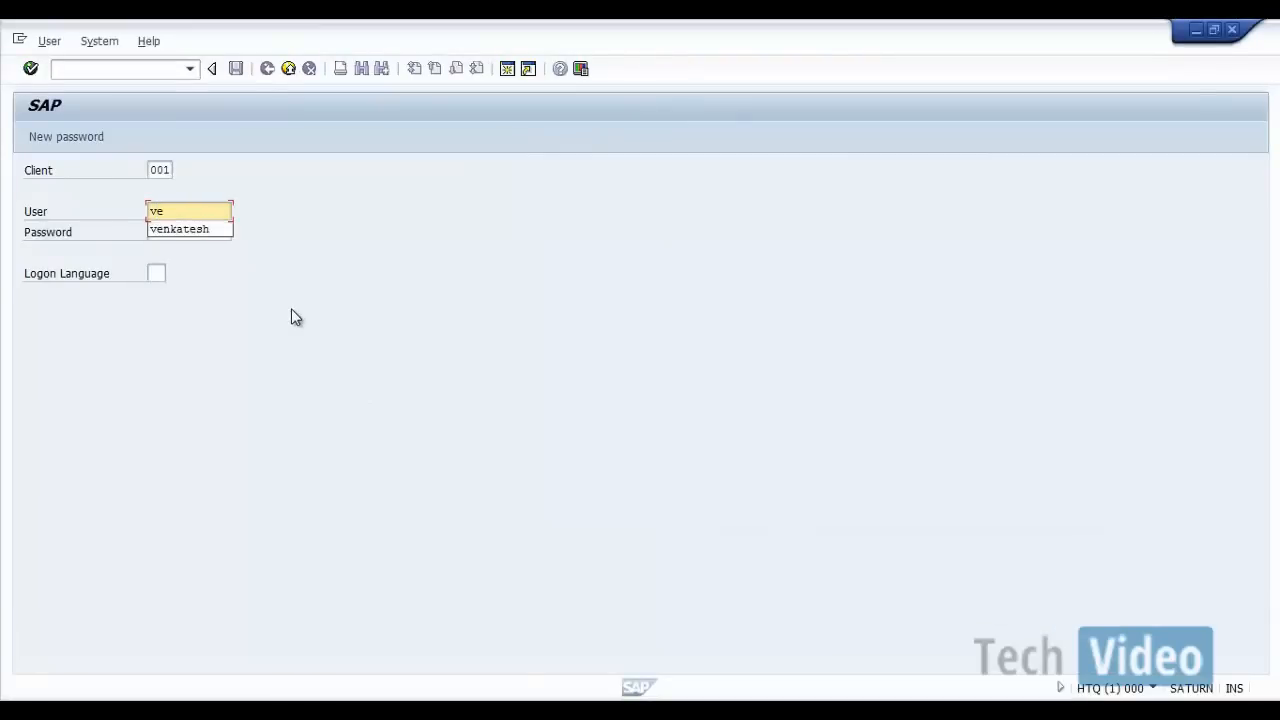
{"action": "key", "text": "Down"}
{"action": "key", "text": "Return"}
{"action": "key", "text": "Tab"}
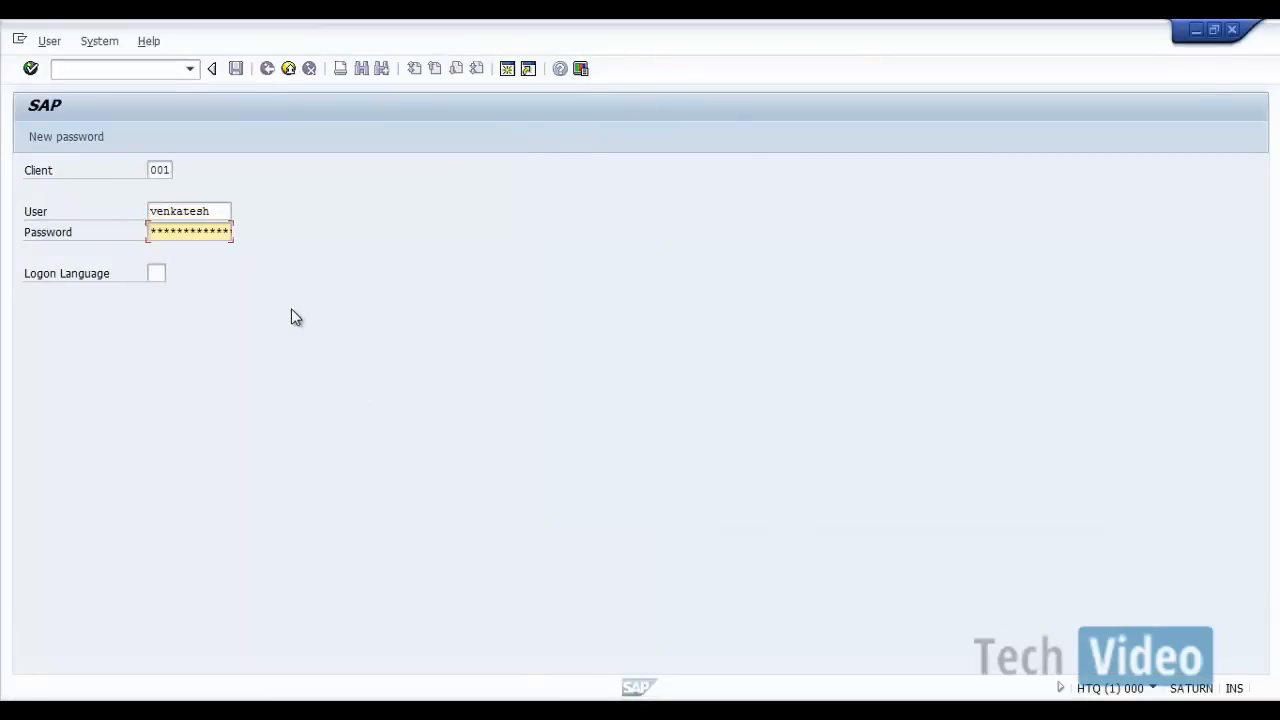
{"action": "type", "text": "******"}
{"action": "key", "text": "Return"}
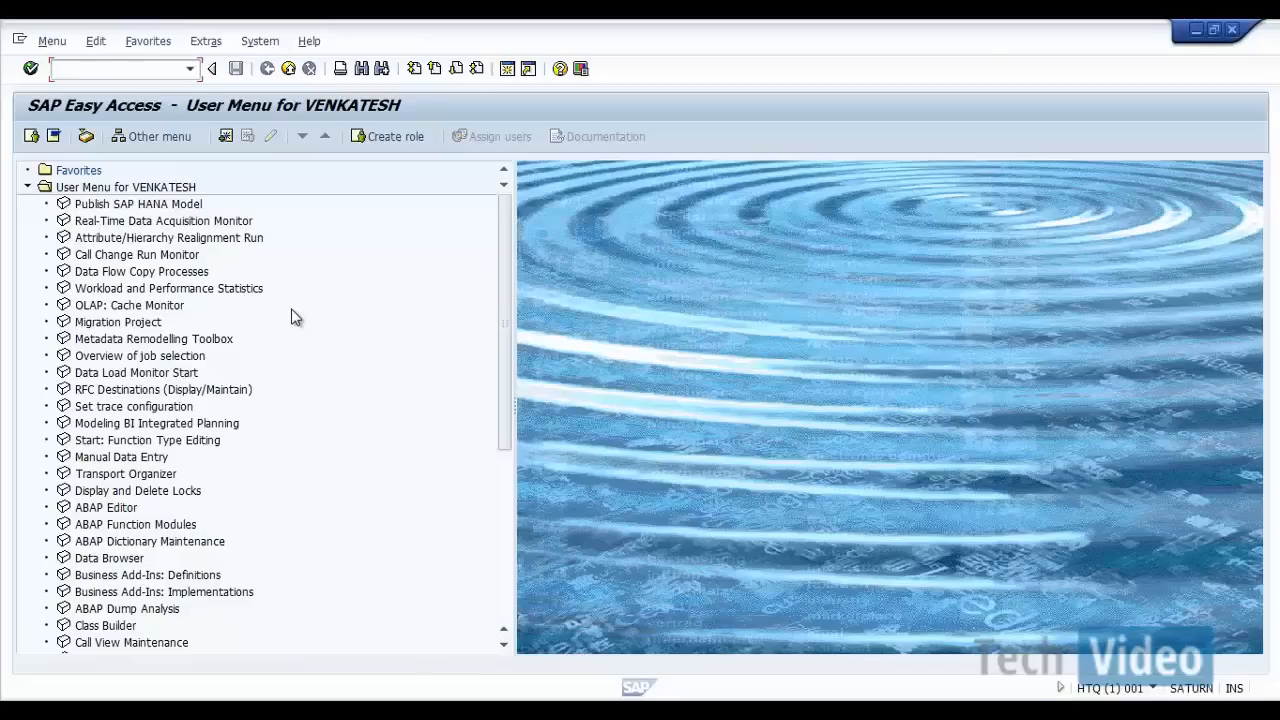
Step: Start transaction RSA1 and bring the Data Warehousing Workbench window to the front
{"action": "type", "text": "rsa1"}
{"action": "key", "text": "Return"}
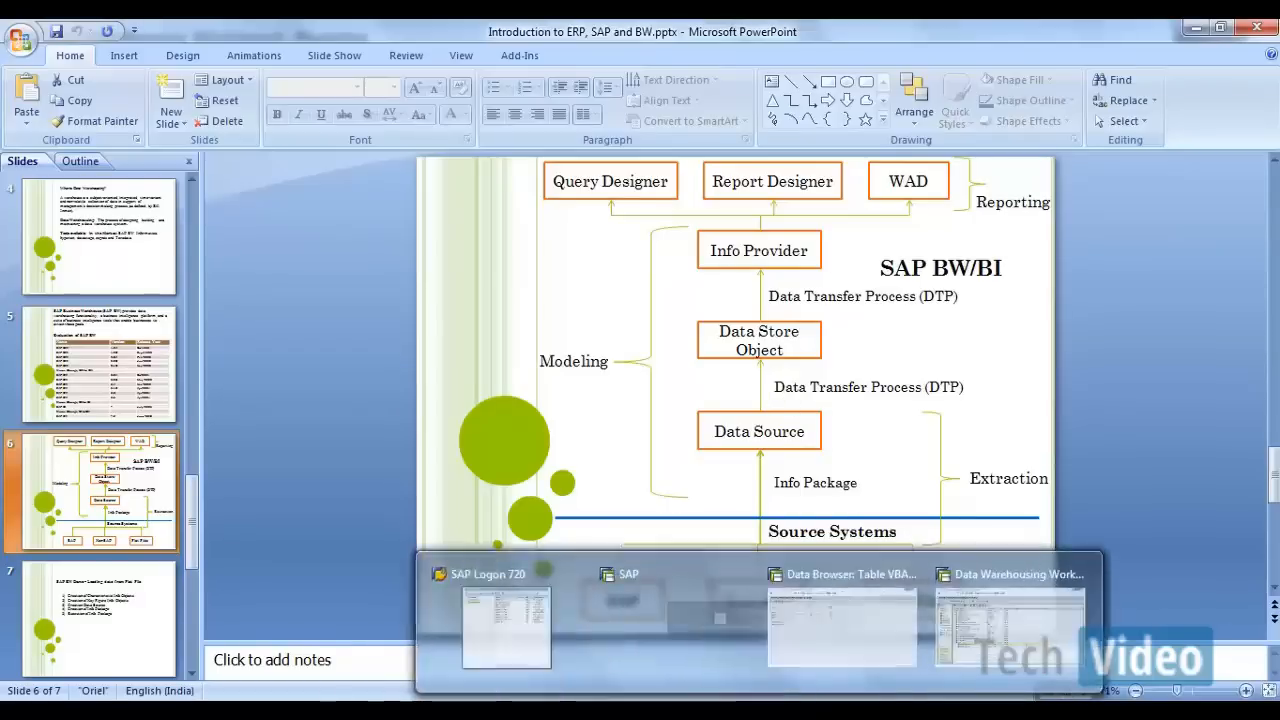
{"action": "left_click", "coordinate": [1010, 625]}
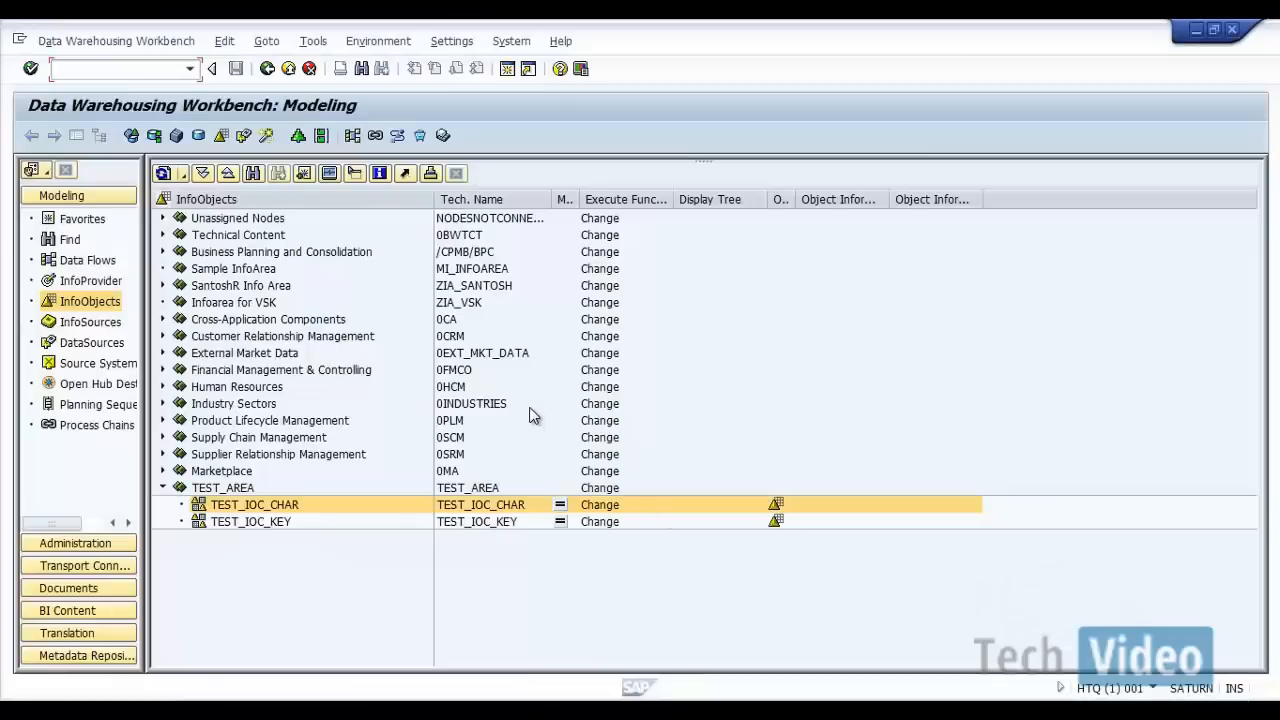
Step: Show the source systems in the Modeling area, review the BW, SAP and File types, and list the systems under File
{"action": "left_click", "coordinate": [85, 364]}
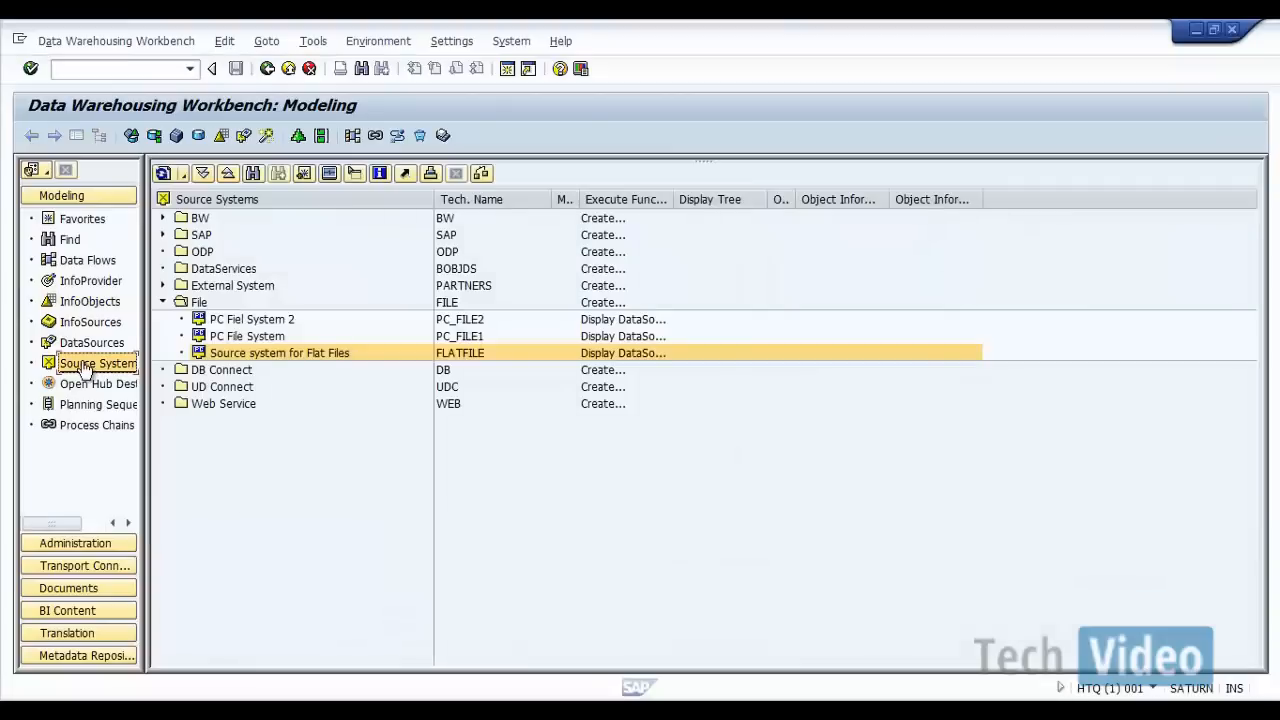
{"action": "left_click", "coordinate": [164, 303]}
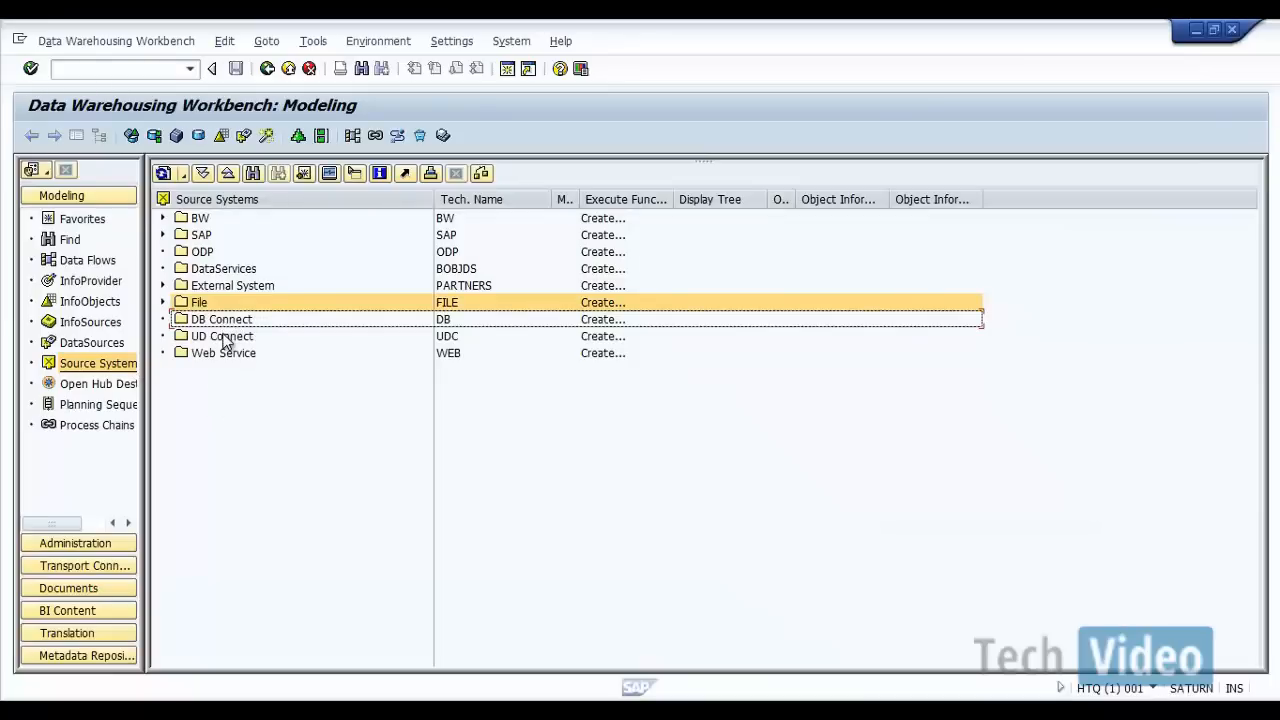
{"action": "left_click", "coordinate": [203, 236]}
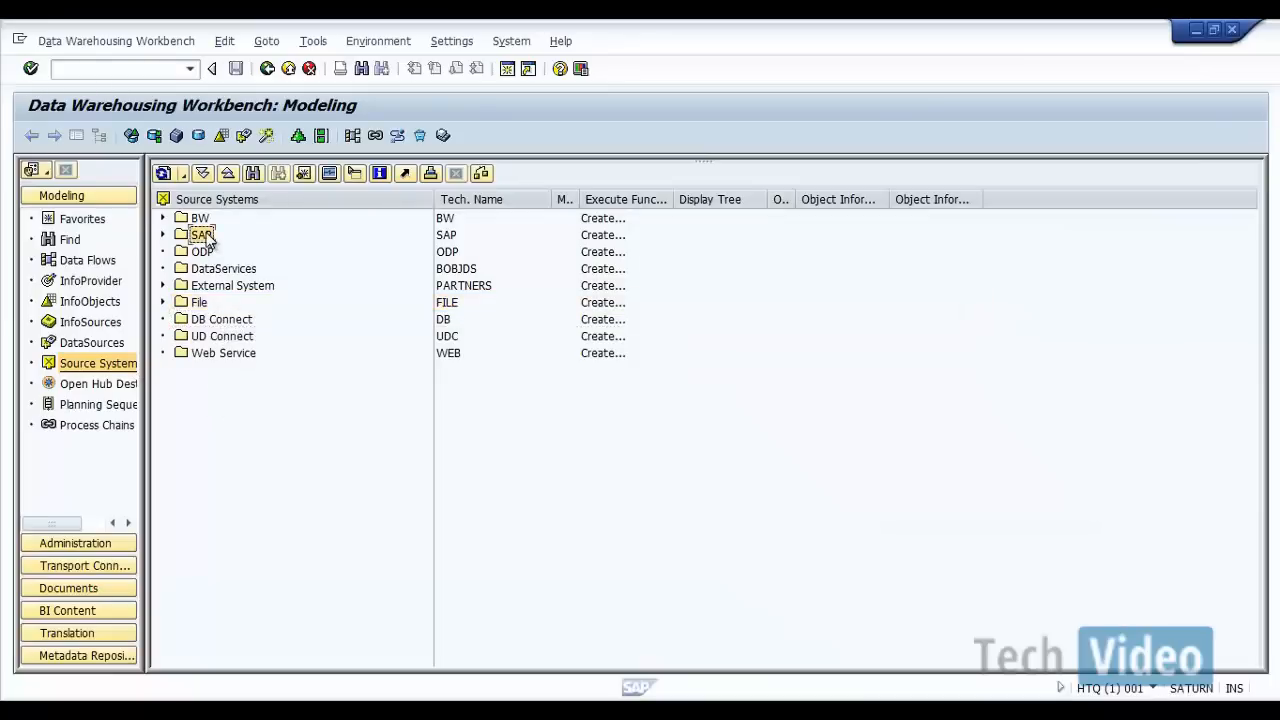
{"action": "left_click", "coordinate": [200, 218]}
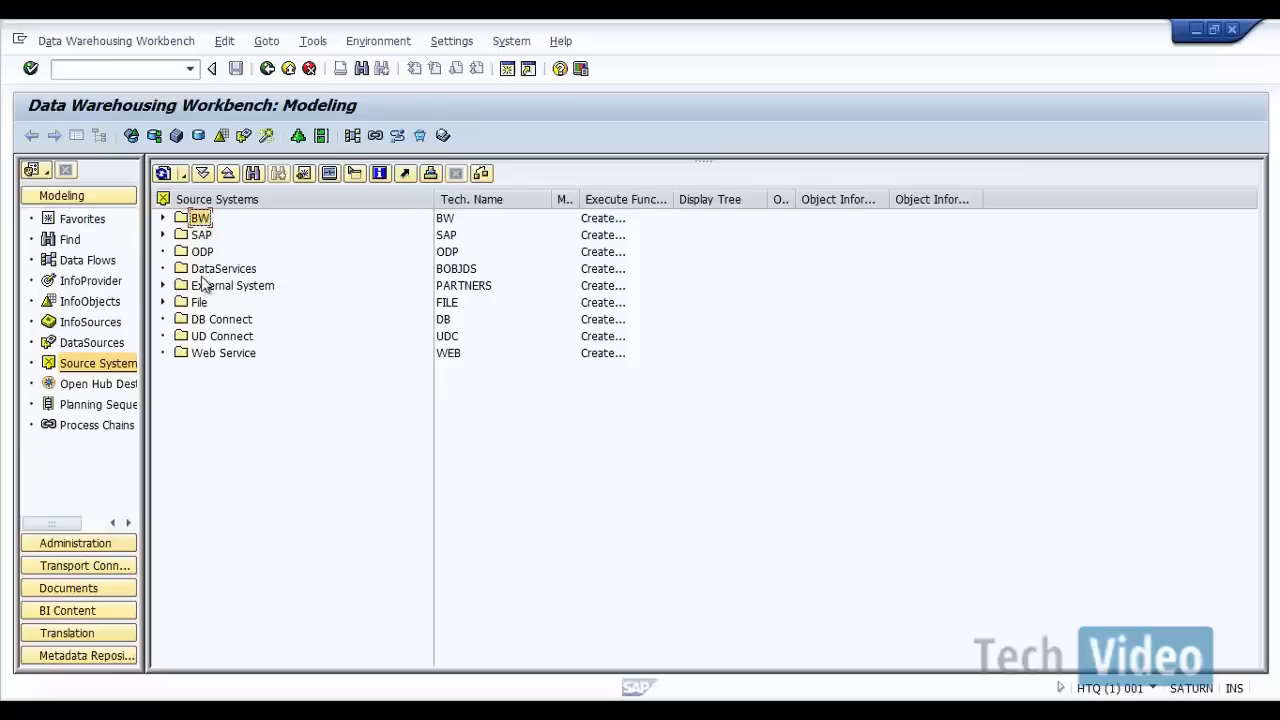
{"action": "left_click", "coordinate": [199, 302]}
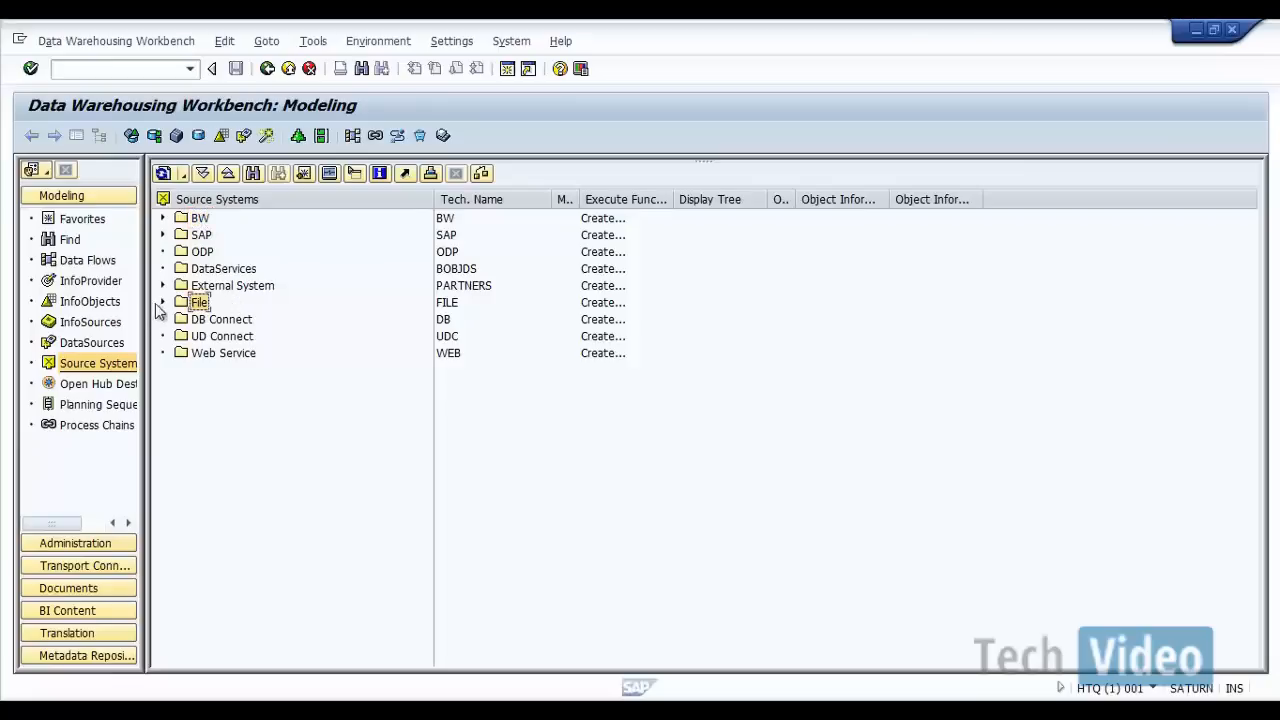
{"action": "left_click", "coordinate": [163, 302]}
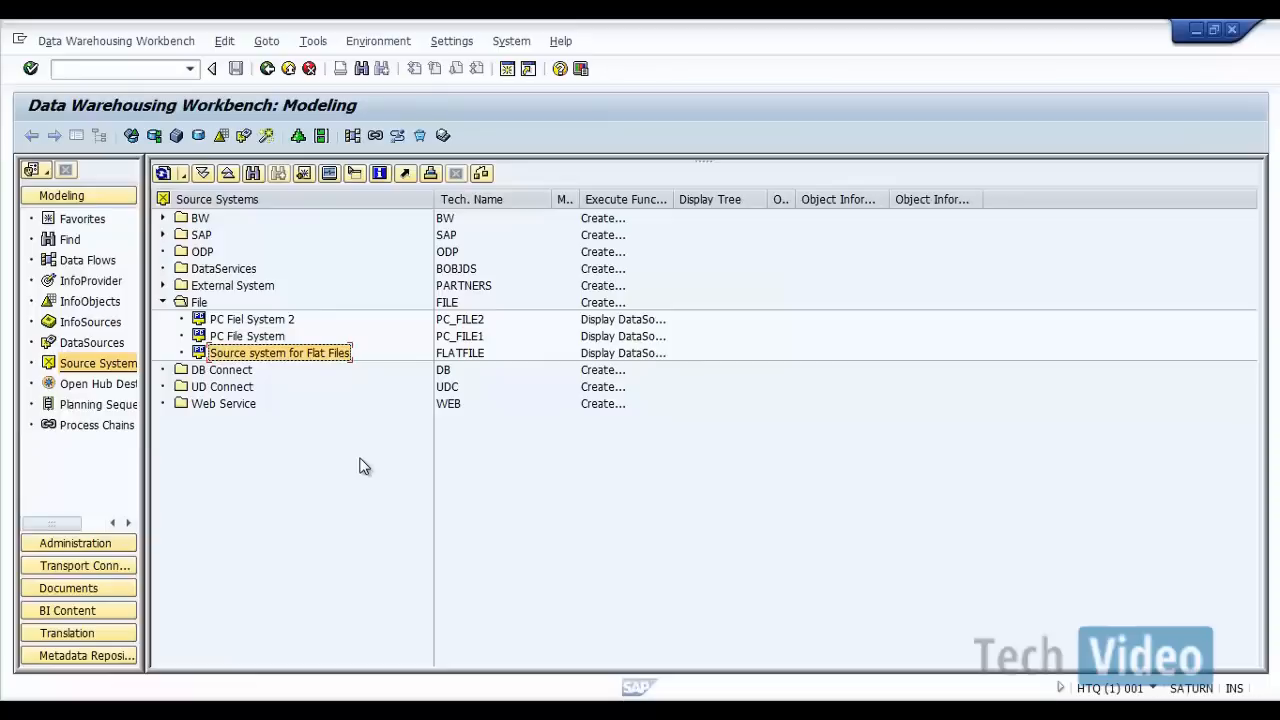
Step: Start creating a source system of type File and enter FILELOAD as its logical system name
{"action": "right_click", "coordinate": [441, 305]}
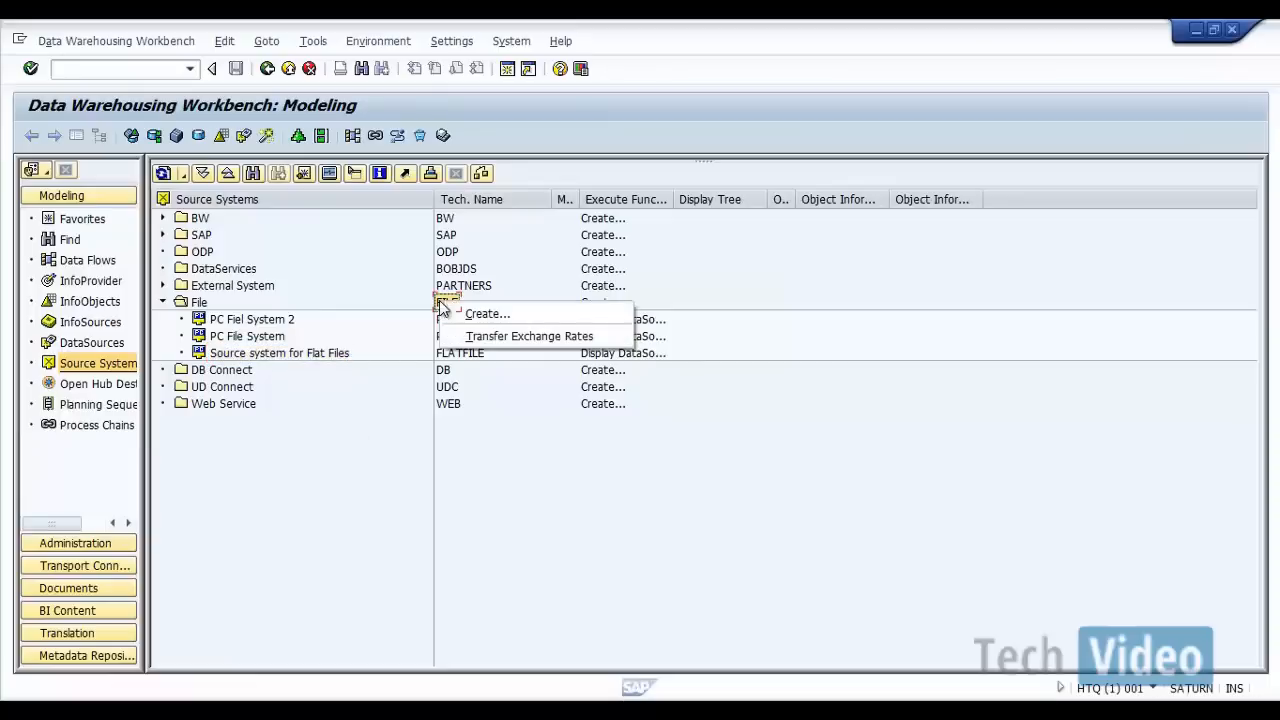
{"action": "left_click", "coordinate": [197, 311]}
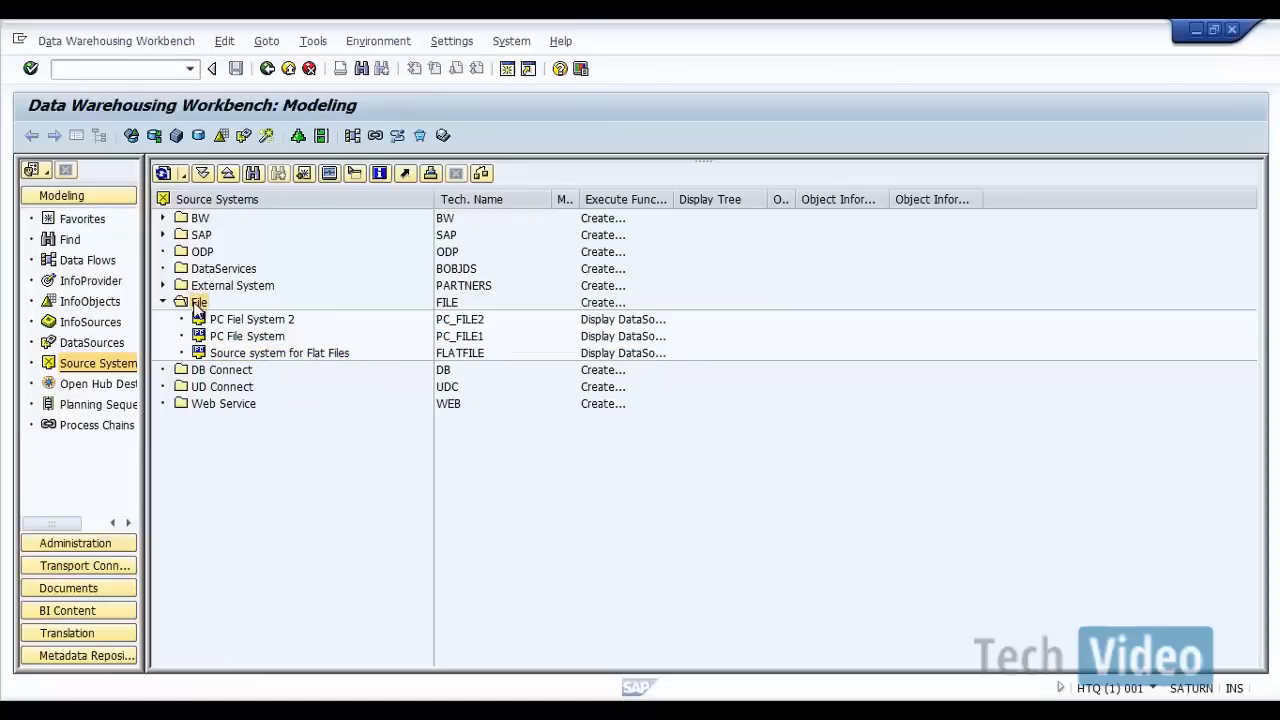
{"action": "right_click", "coordinate": [197, 311]}
{"action": "left_click", "coordinate": [222, 318]}
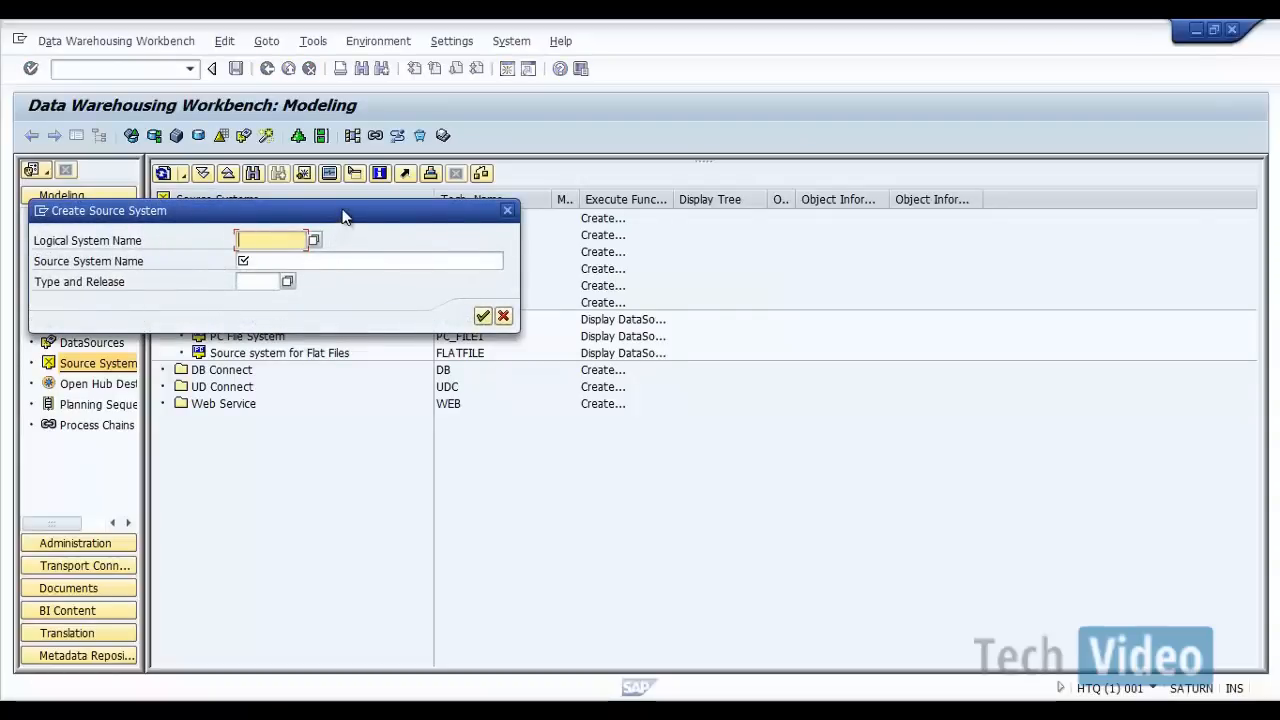
{"action": "left_click_drag", "start_coordinate": [346, 213], "coordinate": [738, 213]}
{"action": "left_click_drag", "start_coordinate": [815, 203], "coordinate": [971, 189]}
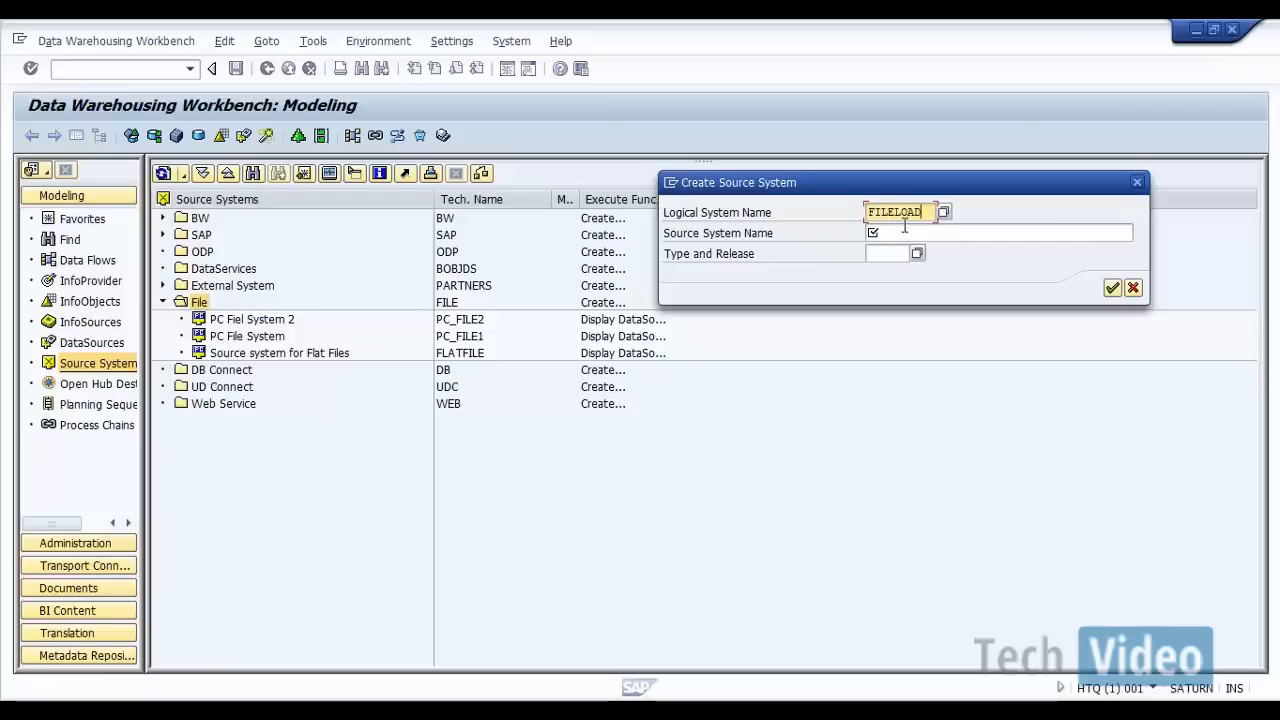
Step: Name the source system "Data Loading from Flat Files" and create it
{"action": "left_click", "coordinate": [904, 228]}
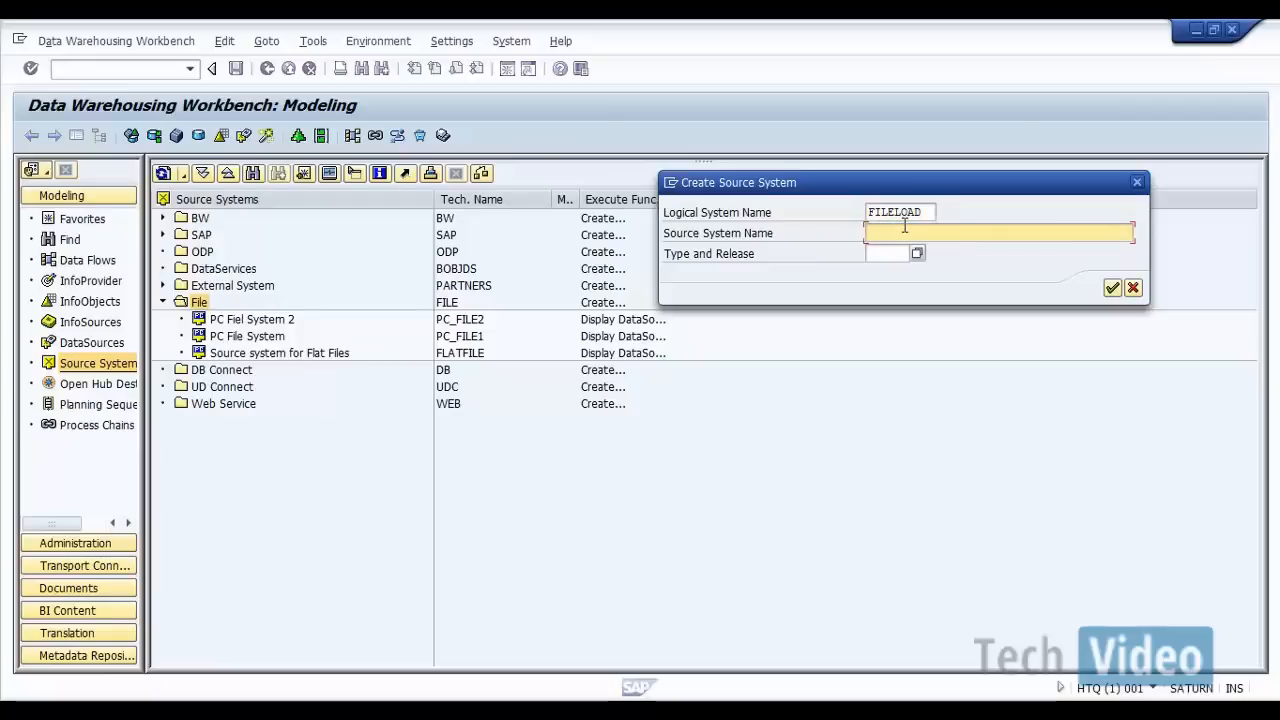
{"action": "type", "text": "D"}
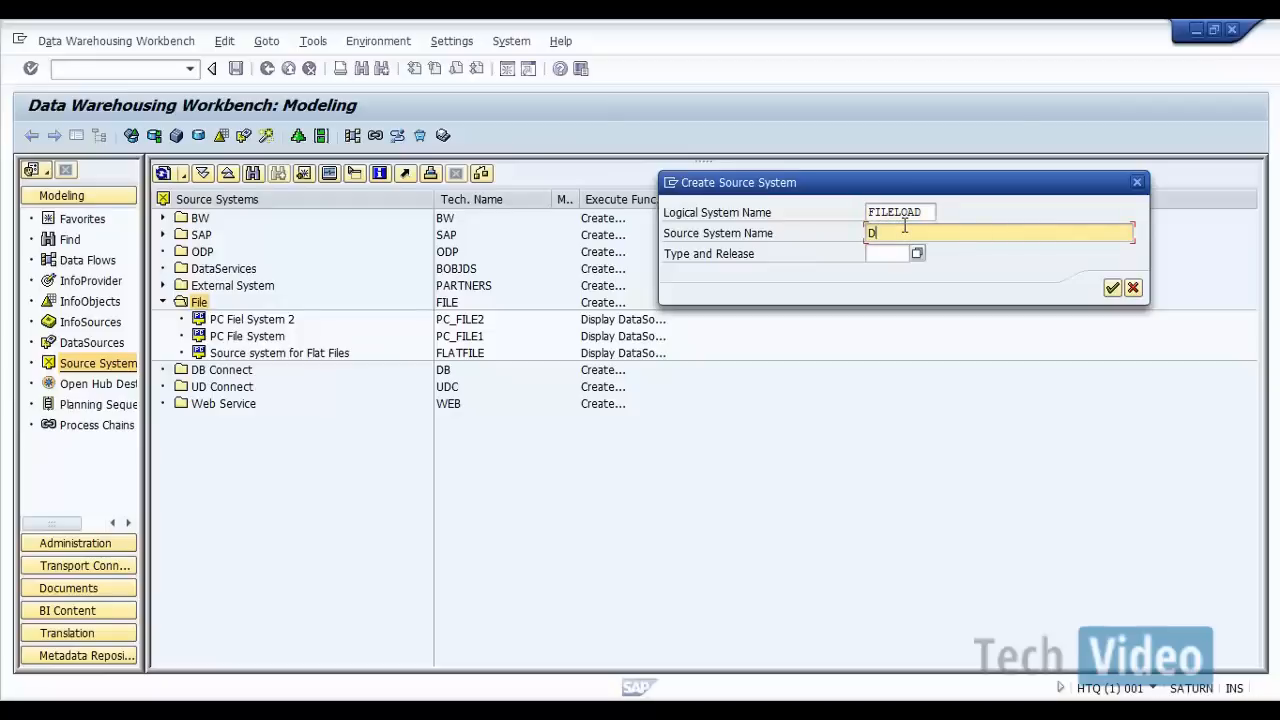
{"action": "type", "text": "ata Loading from Fi"}
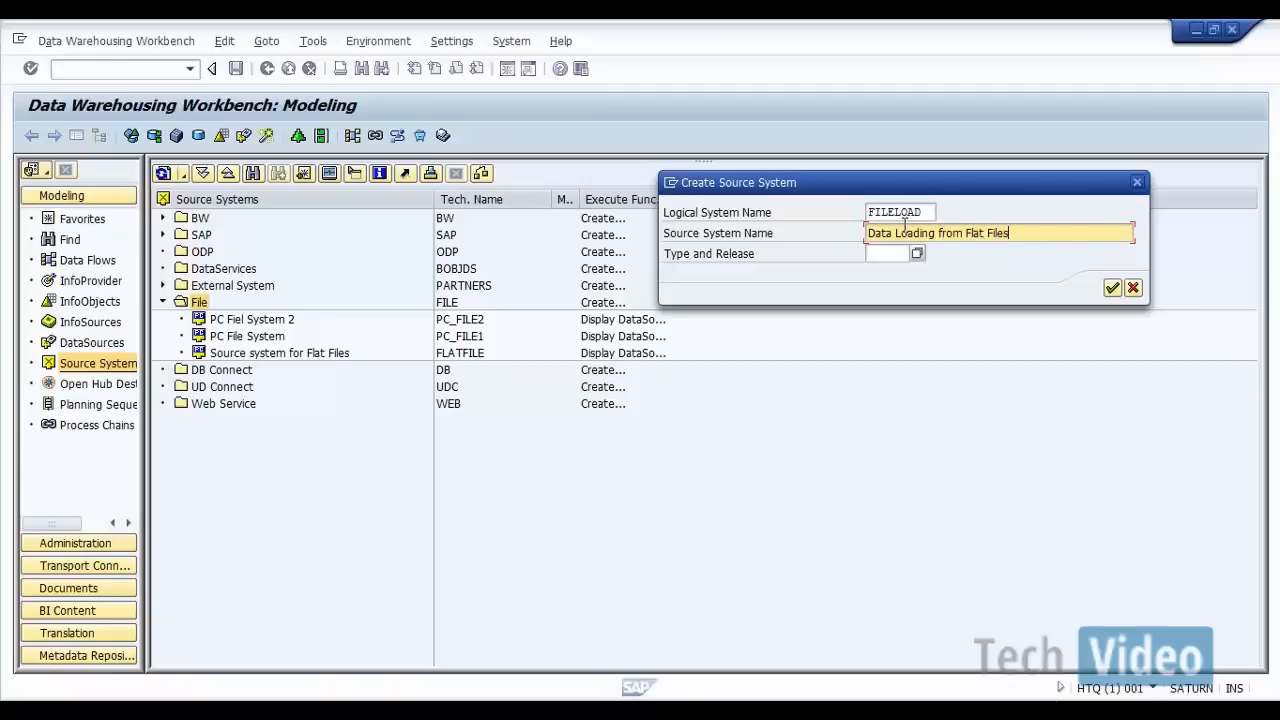
{"action": "left_click", "coordinate": [1112, 288]}
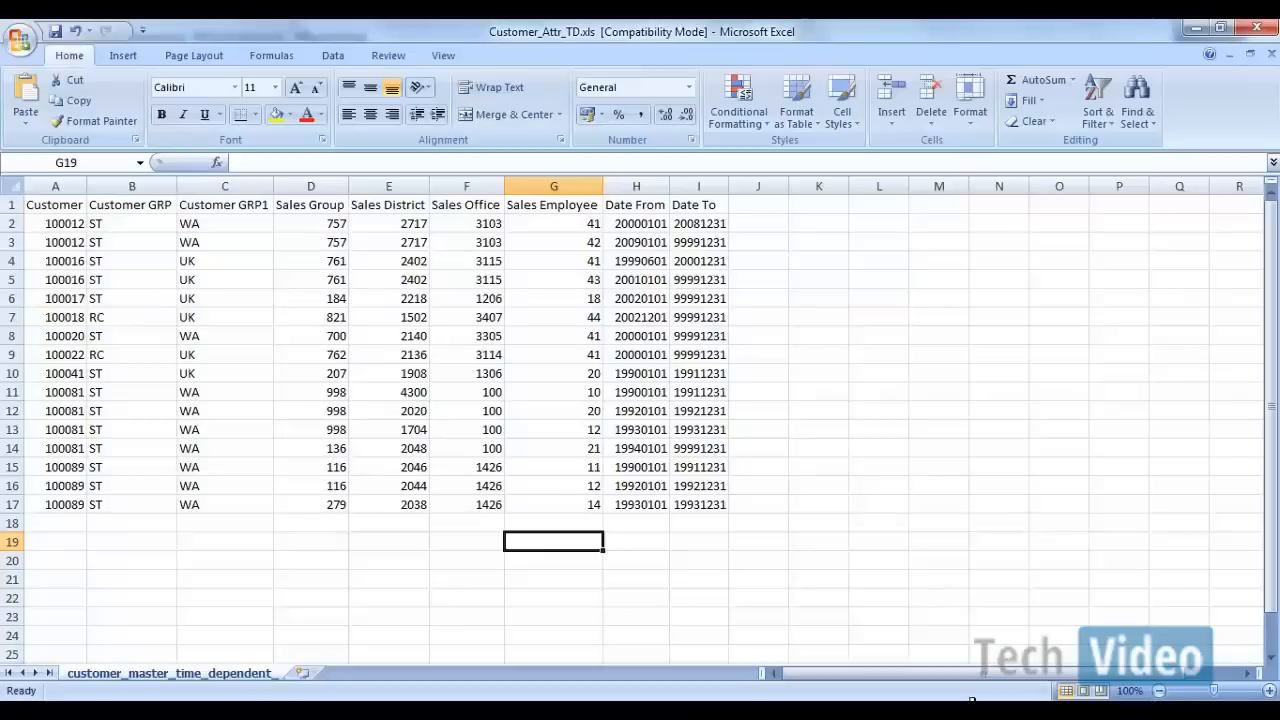
Step: Review the header fields in row 1 of the Customer_Attr_TD.xls file, from Customer to Date To
{"action": "left_click_drag", "start_coordinate": [65, 206], "coordinate": [712, 203]}
{"action": "left_click", "coordinate": [744, 205]}
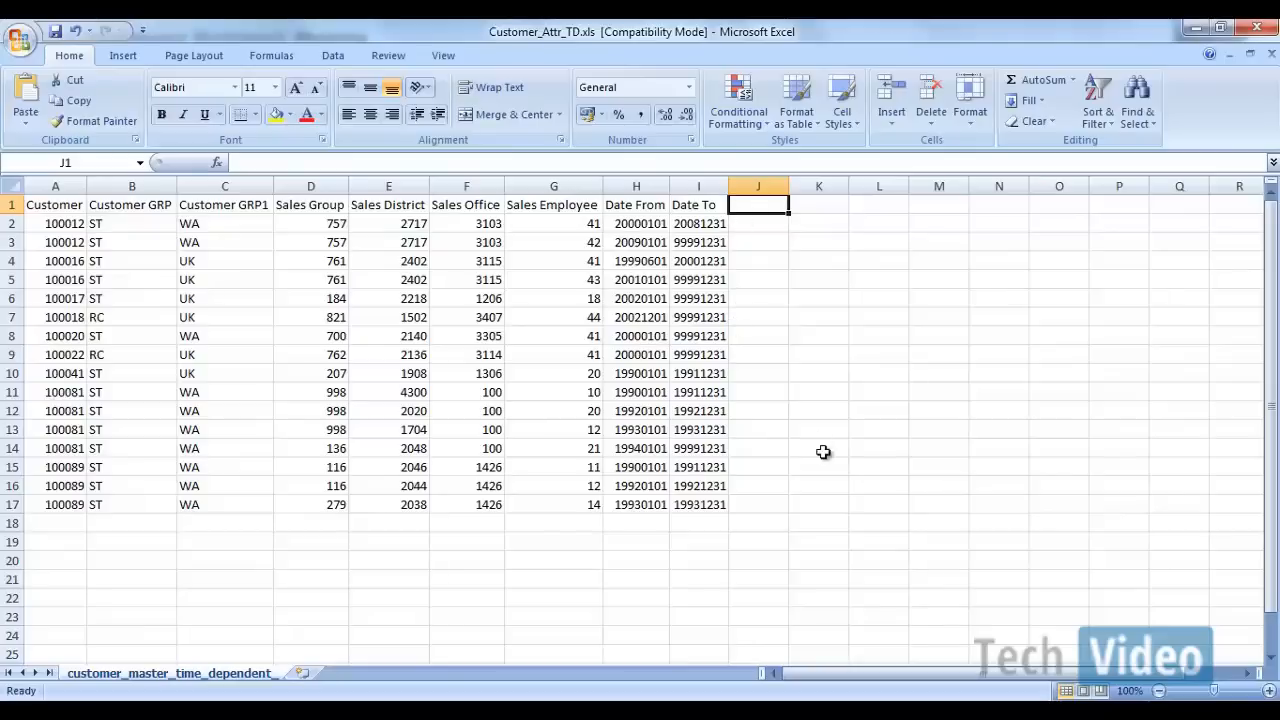
{"action": "left_click_drag", "start_coordinate": [60, 205], "coordinate": [668, 206]}
{"action": "left_click", "coordinate": [786, 314]}
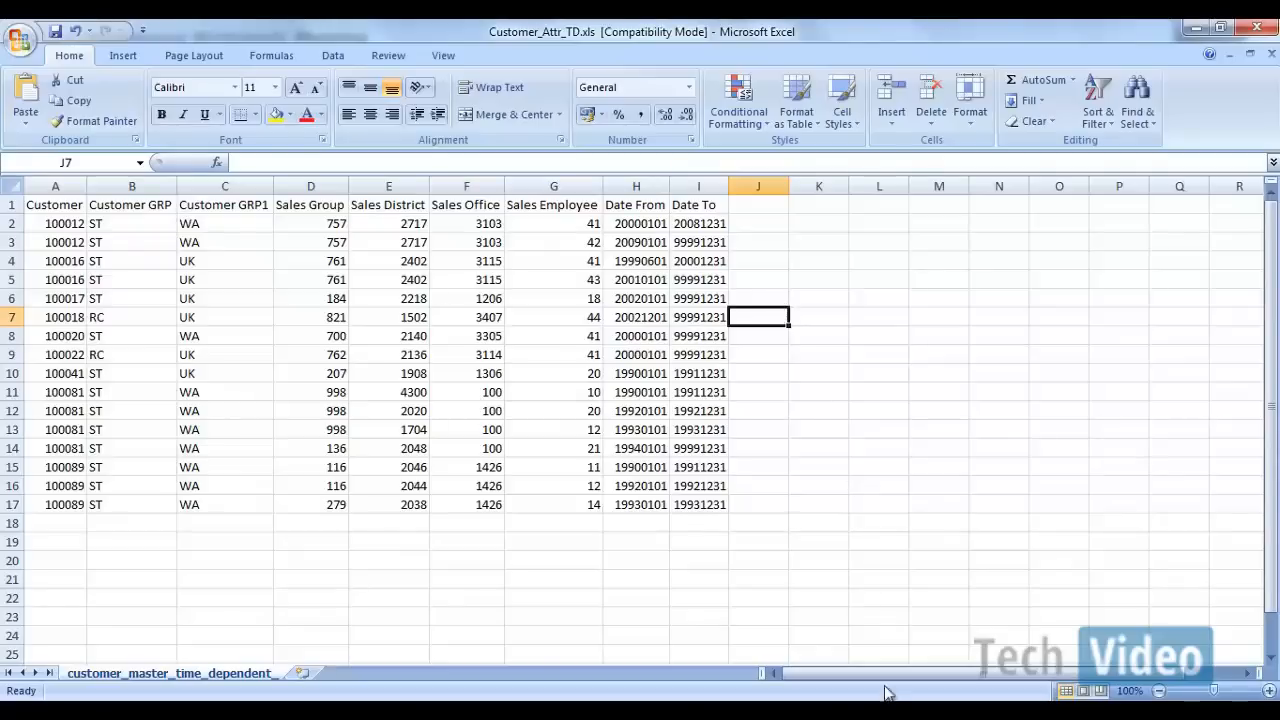
Step: Switch to the Word notes and write "Fileds in SAP BW" on a new line below "Table: VBAK"
{"action": "left_click", "coordinate": [920, 692]}
{"action": "left_click", "coordinate": [1000, 625]}
{"action": "scroll", "coordinate": [494, 457], "scroll_direction": "down", "scroll_amount": 1}
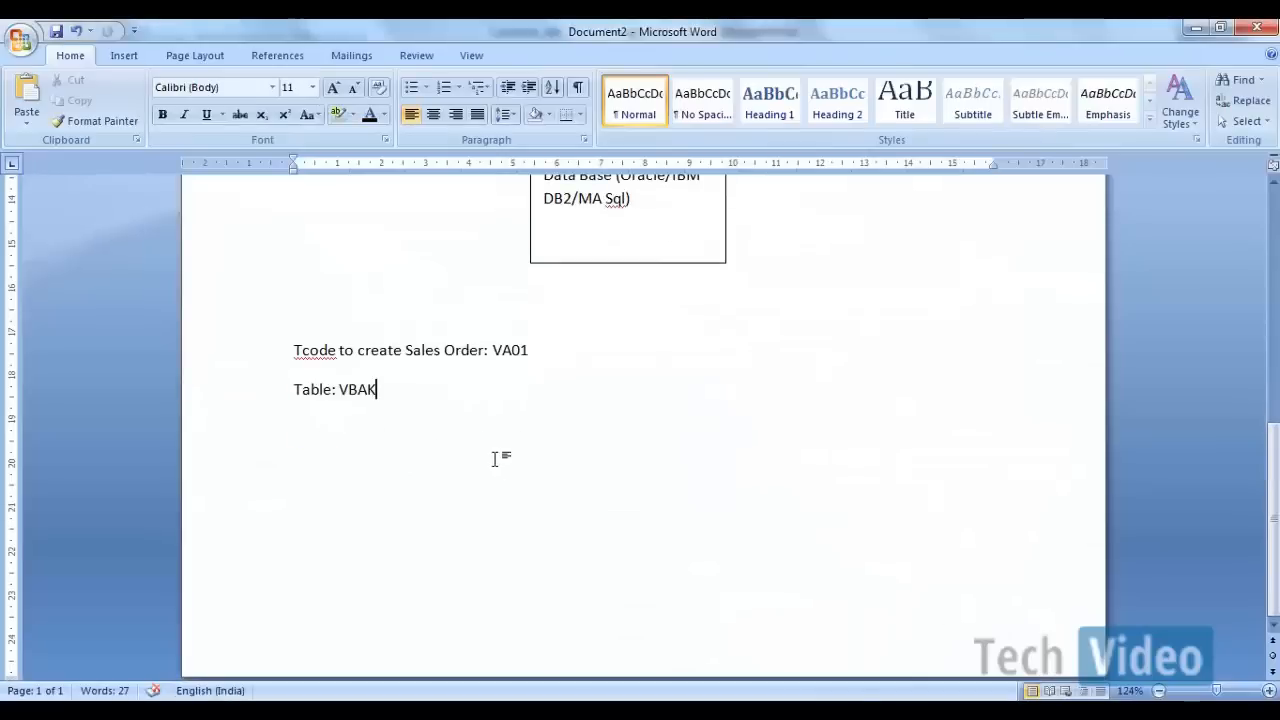
{"action": "type", "text": "Info"}
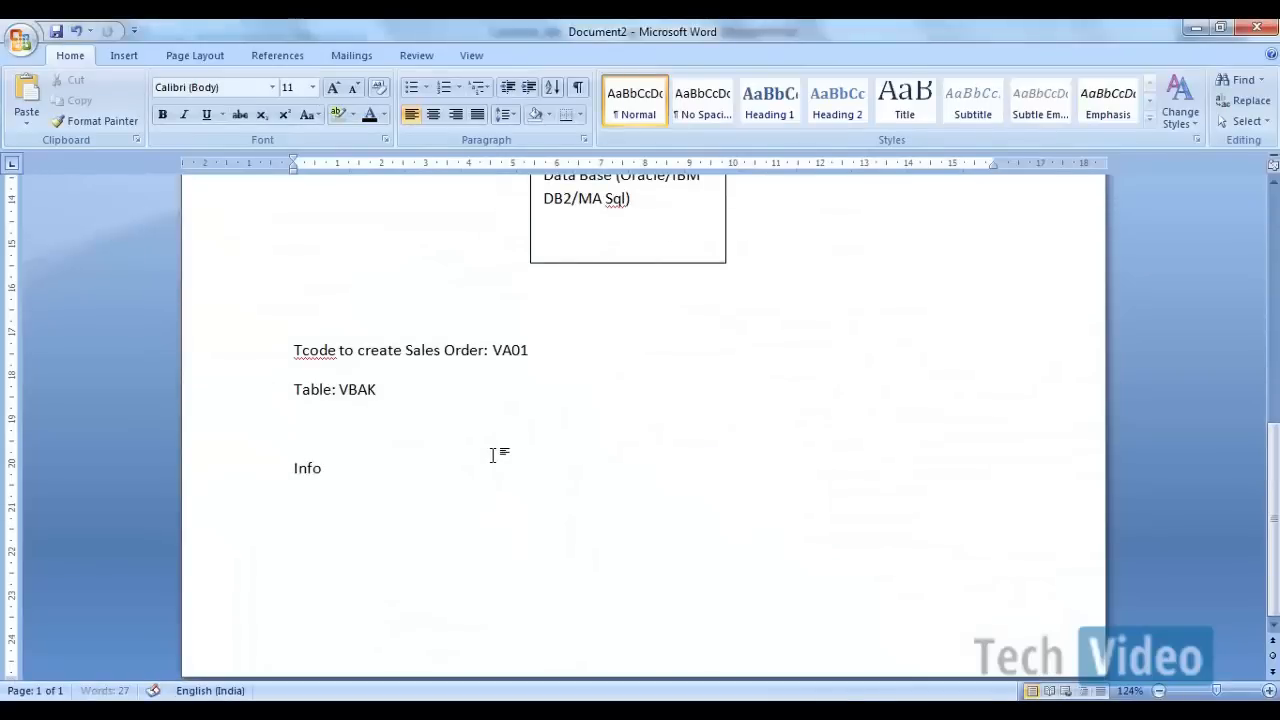
{"action": "key", "text": "BackSpace"}
{"action": "key", "text": "BackSpace"}
{"action": "key", "text": "BackSpace"}
{"action": "key", "text": "BackSpace"}
{"action": "type", "text": "Fileds in SAP BW"}
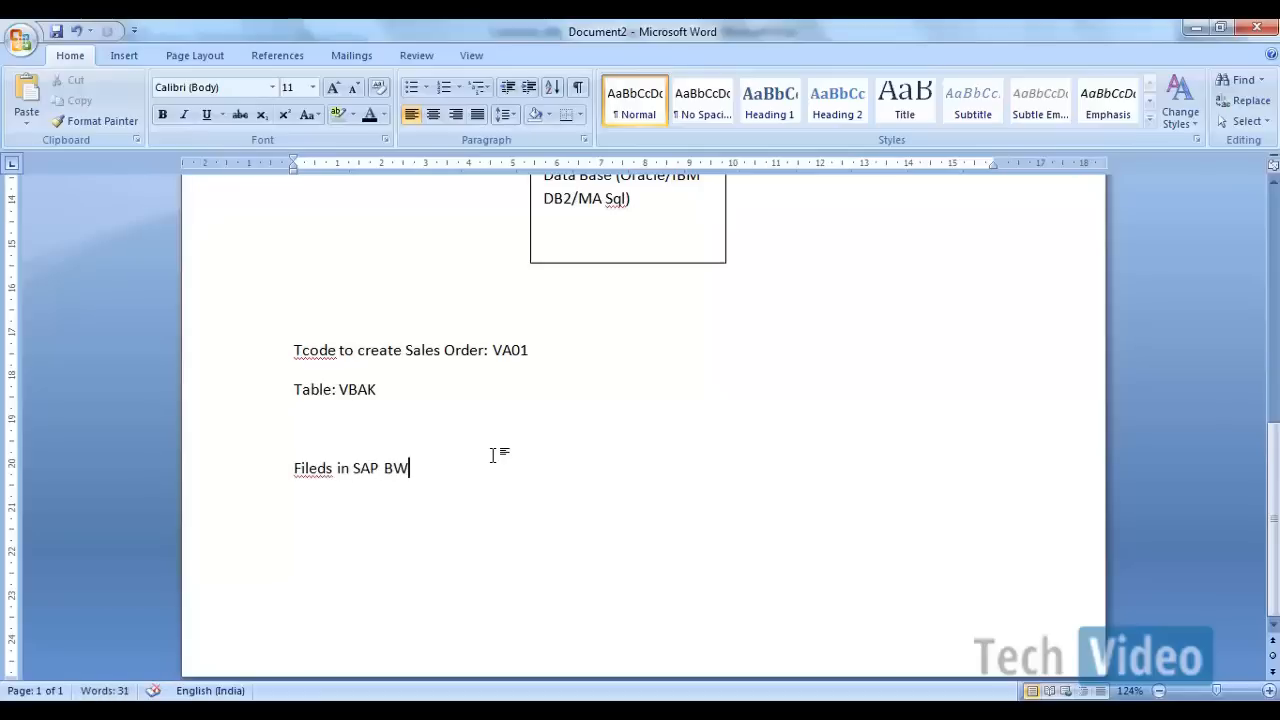
Step: Reword the new line to read "Fileds in Table are represented as Info Objects in SAP BW"
{"action": "key", "text": "BackSpace"}
{"action": "key", "text": "BackSpace"}
{"action": "key", "text": "BackSpace"}
{"action": "key", "text": "BackSpace"}
{"action": "key", "text": "BackSpace"}
{"action": "key", "text": "BackSpace"}
{"action": "type", "text": "Table ar"}
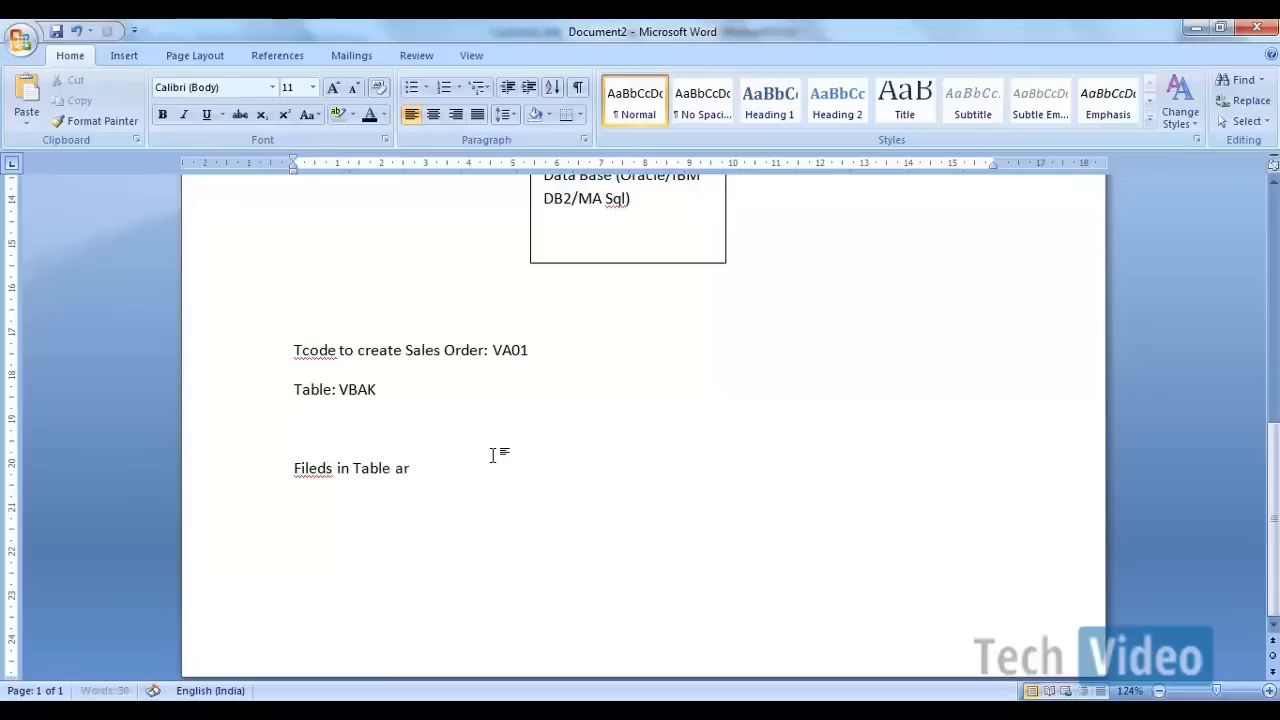
{"action": "type", "text": "e repe"}
{"action": "key", "text": "BackSpace"}
{"action": "type", "text": "resented as "}
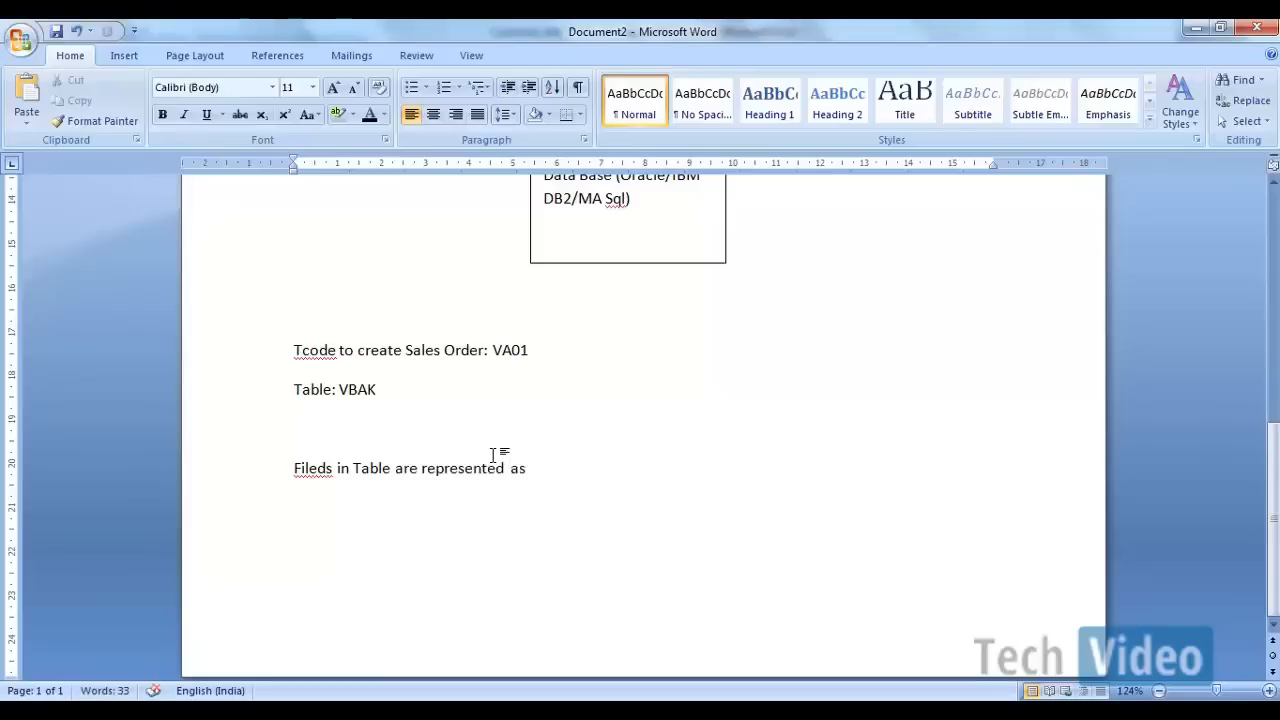
{"action": "type", "text": "Info Objects in SAP BW"}
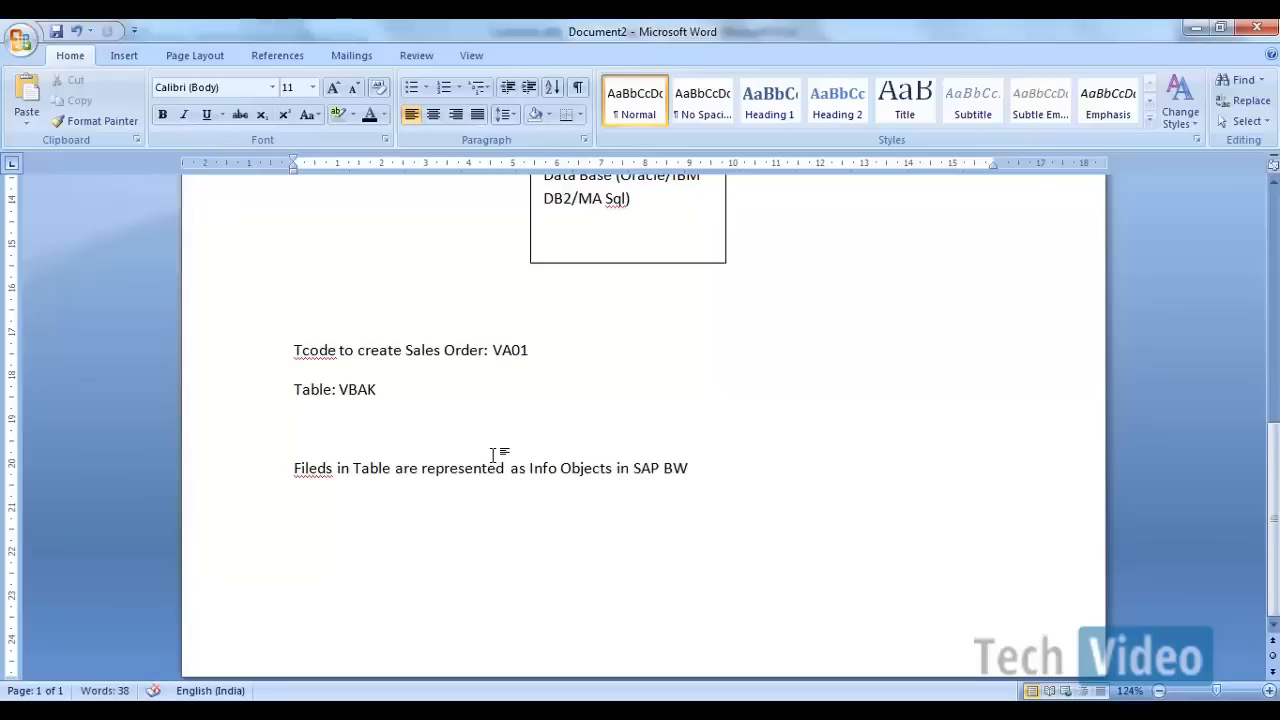
Step: Add the line "Characteristic Info Object" below the sentence about Info Objects
{"action": "key", "text": "Return"}
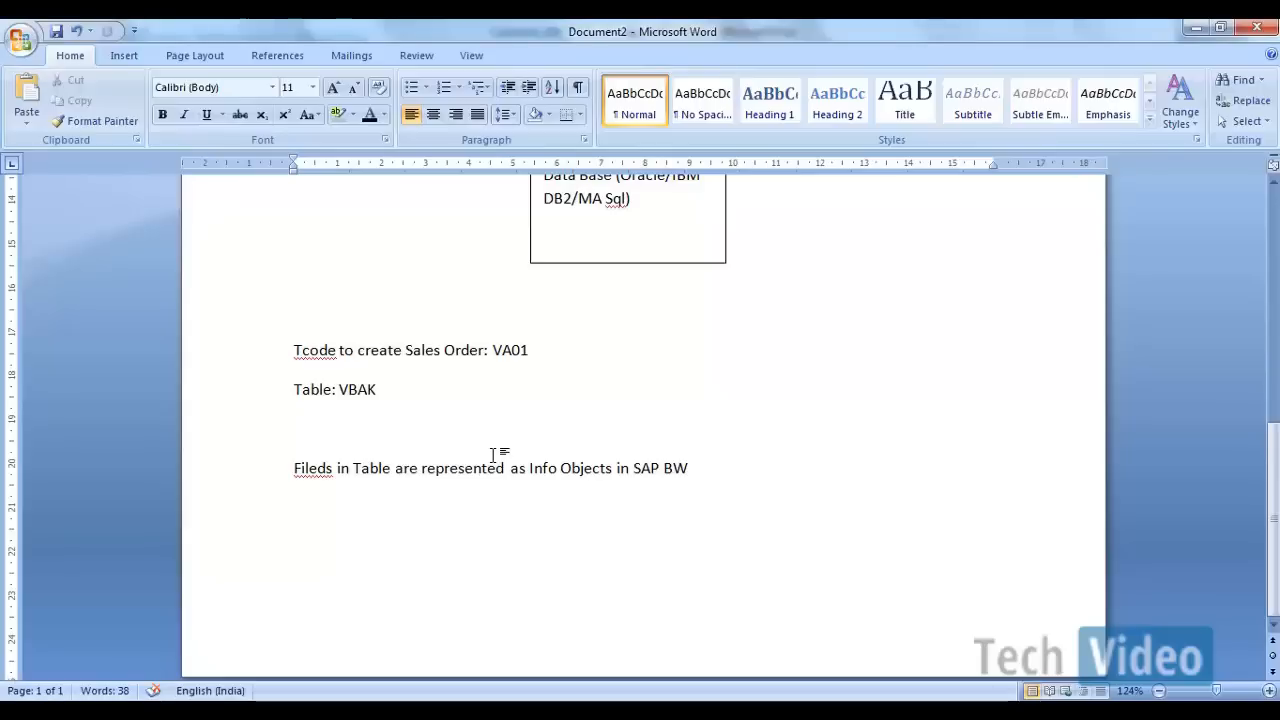
{"action": "type", "text": "Characteri"}
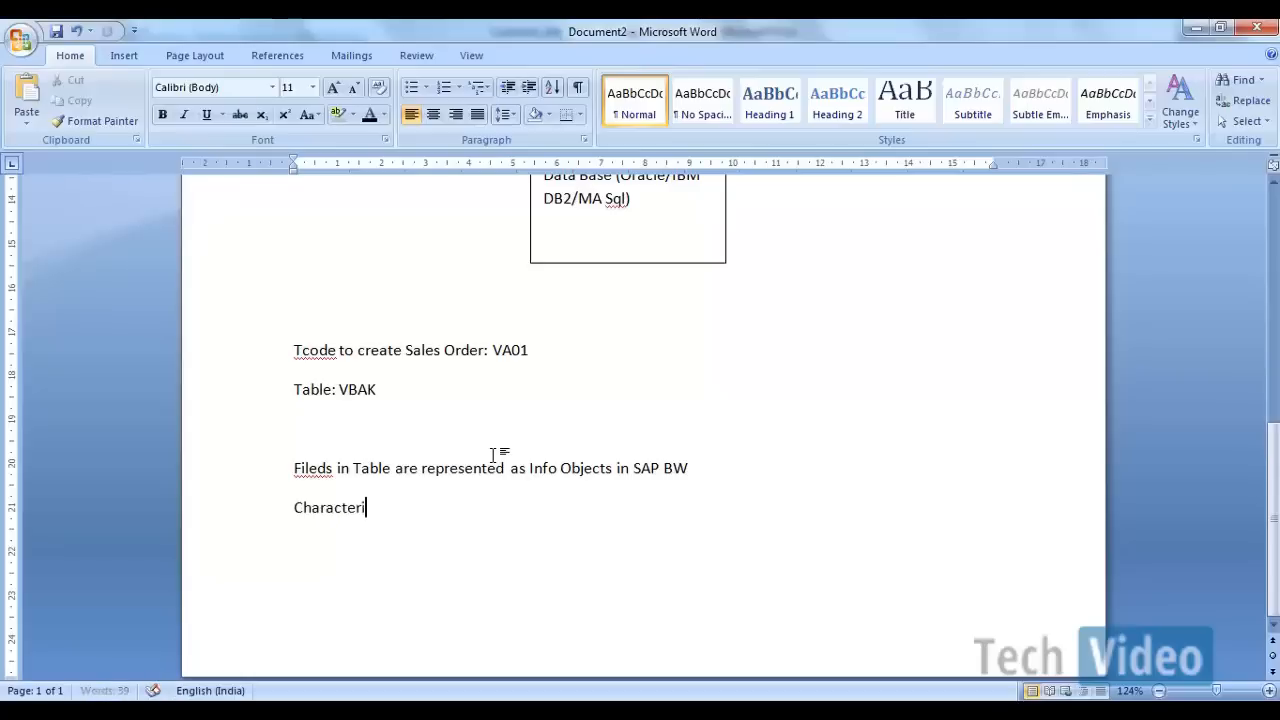
{"action": "type", "text": "stic Info Obe"}
{"action": "key", "text": "BackSpace"}
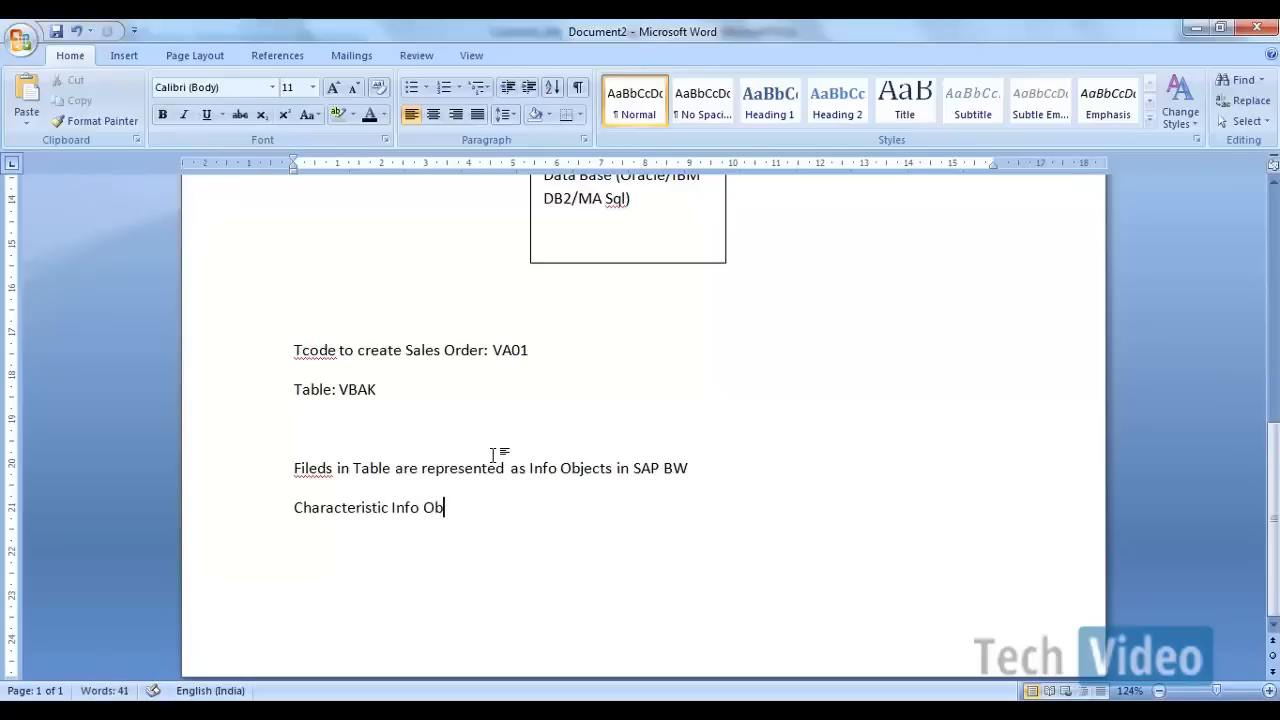
{"action": "type", "text": "ject"}
Step: Add the lines "Key Figure Info Objects" and "Time Info Objects" below "Characteristic Info Object"
{"action": "key", "text": "Return"}
{"action": "type", "text": "K"}
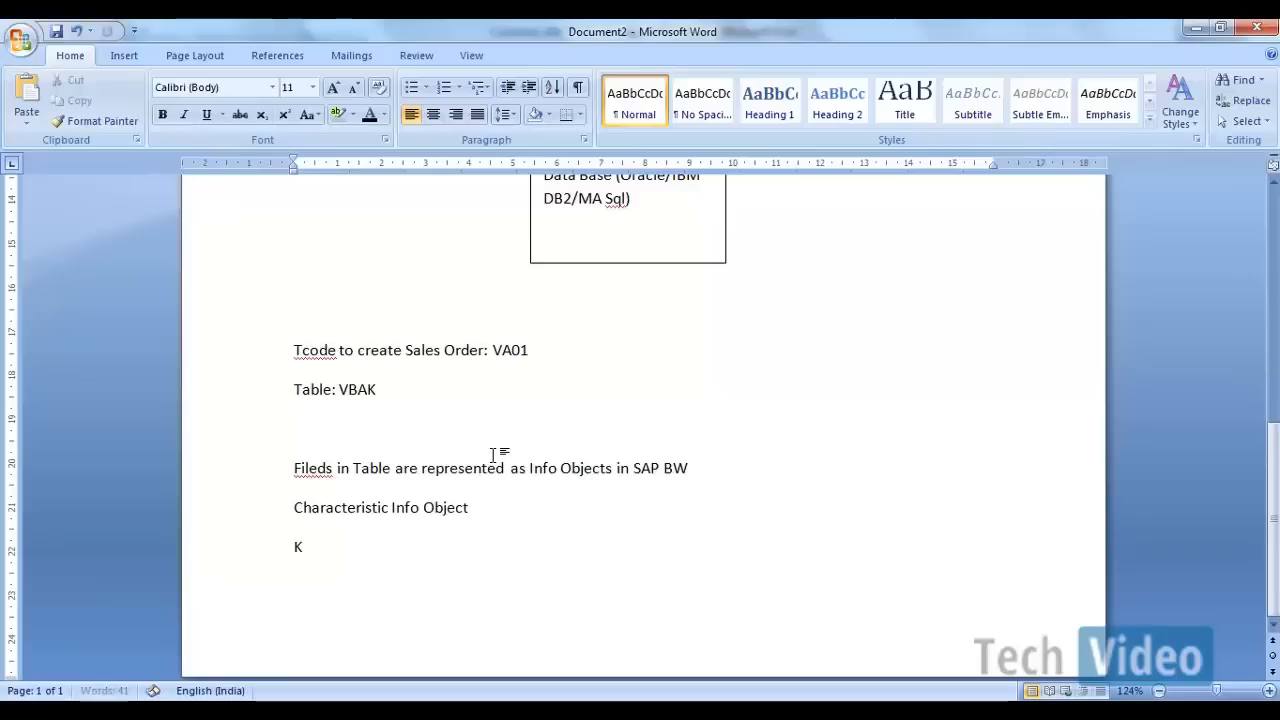
{"action": "type", "text": "ey Figur"}
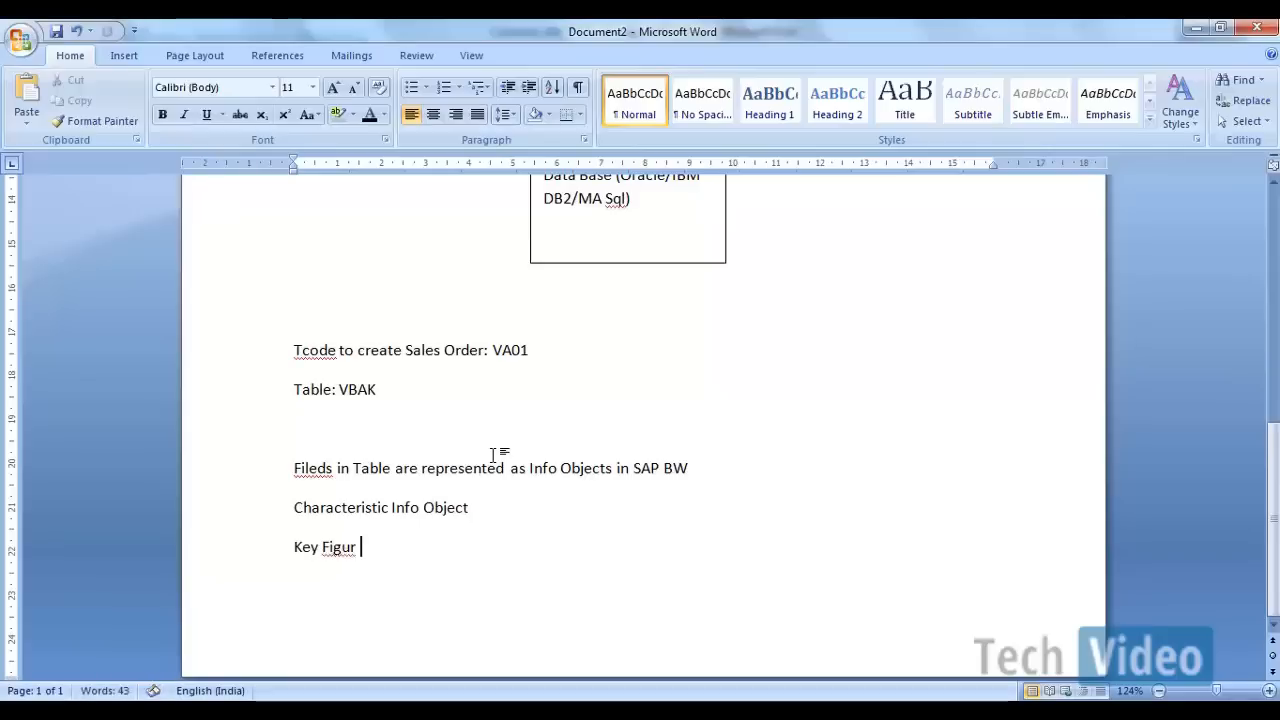
{"action": "type", "text": "e Info"}
{"action": "key", "text": "BackSpace"}
{"action": "type", "text": "fo Objects"}
{"action": "key", "text": "Return"}
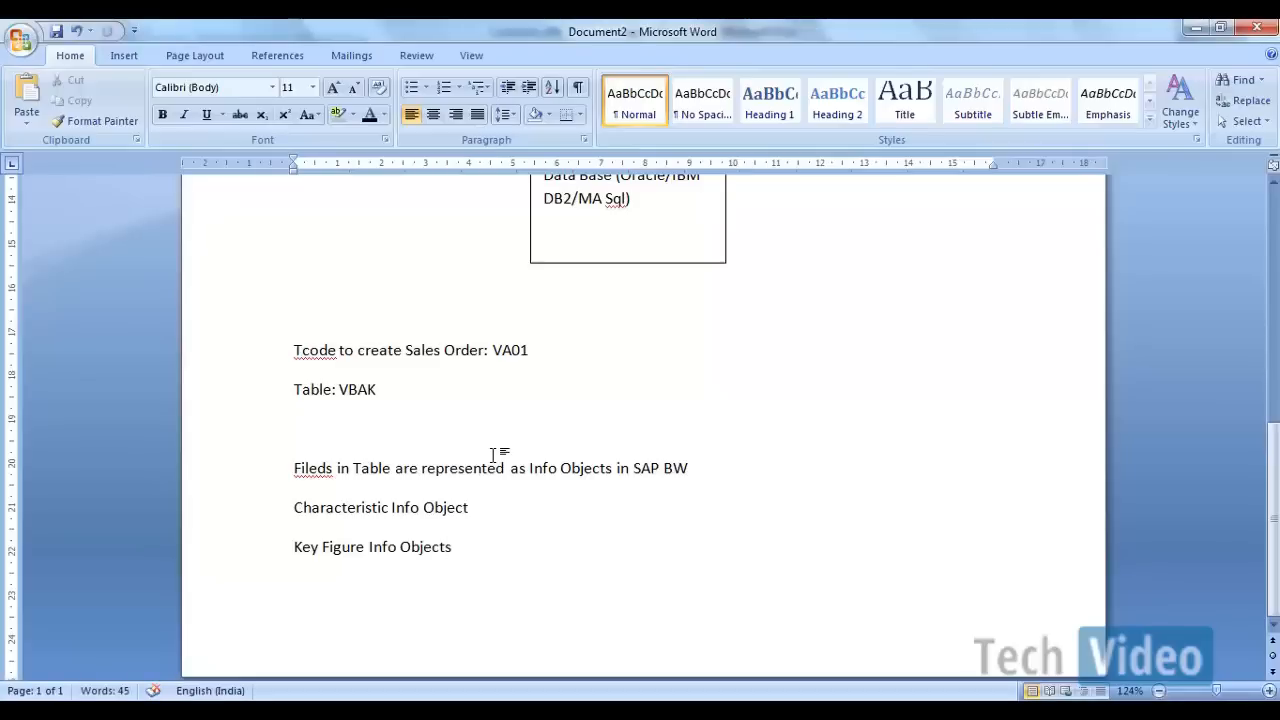
{"action": "type", "text": "Time Info Objects"}
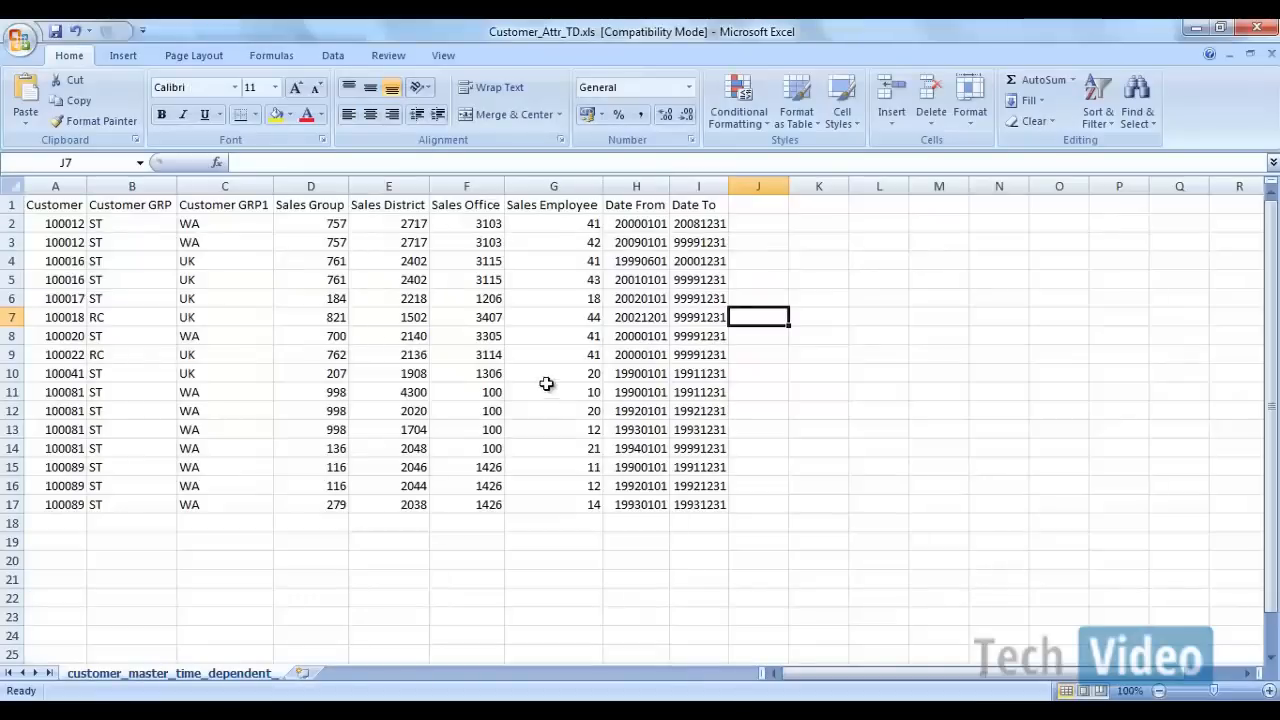
Step: Review the header fields from Customer to Date From in the Customer_Attr_TD.xls workbook in Excel
{"action": "left_click", "coordinate": [265, 392]}
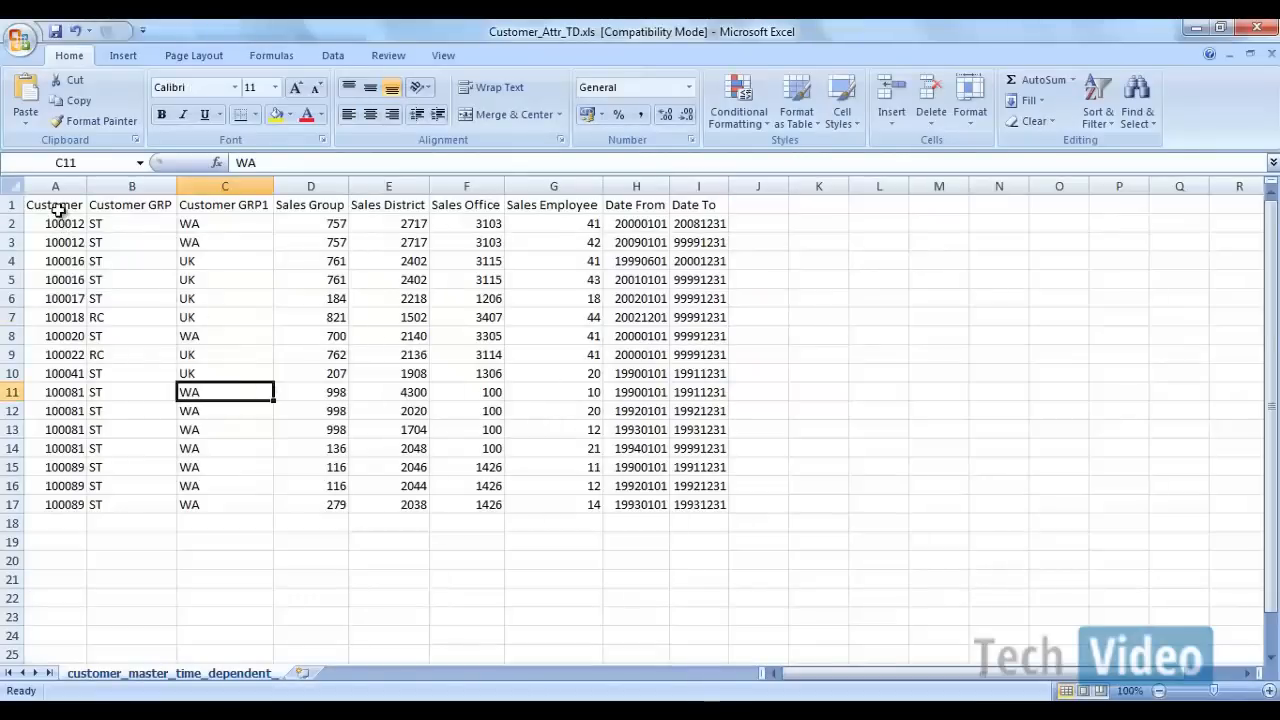
{"action": "left_click_drag", "start_coordinate": [57, 205], "coordinate": [622, 205]}
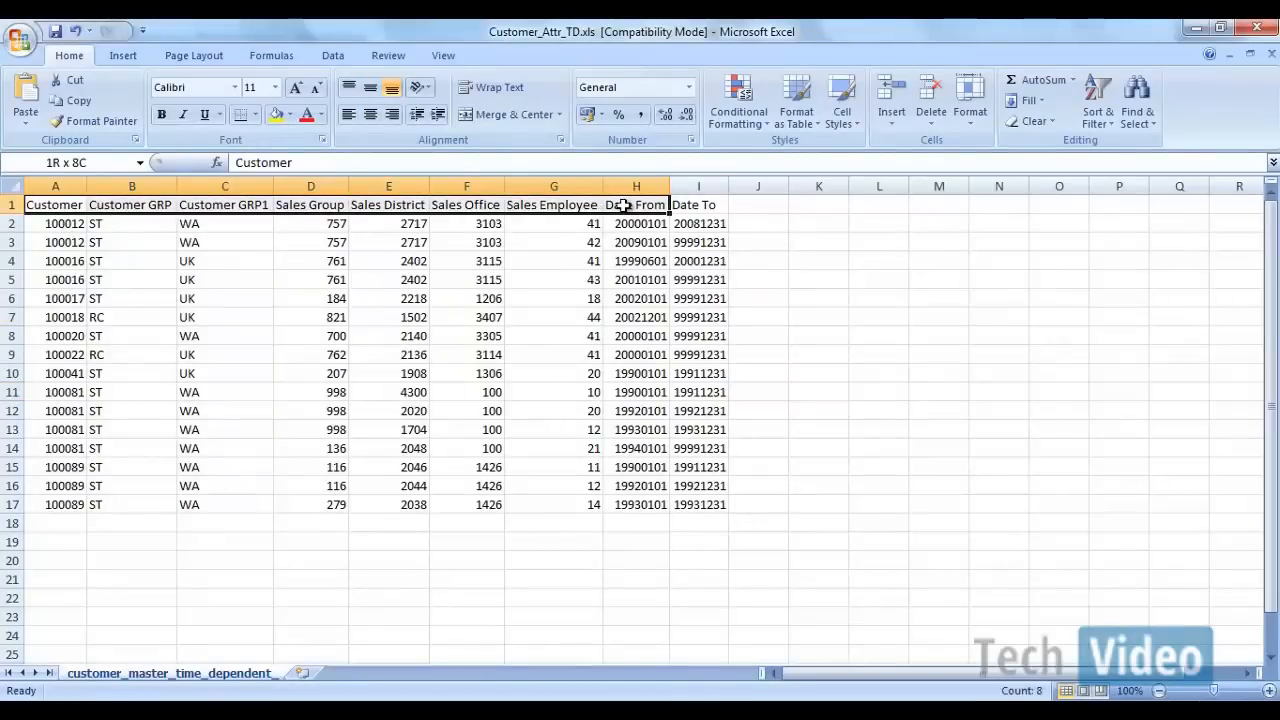
{"action": "left_click", "coordinate": [140, 297]}
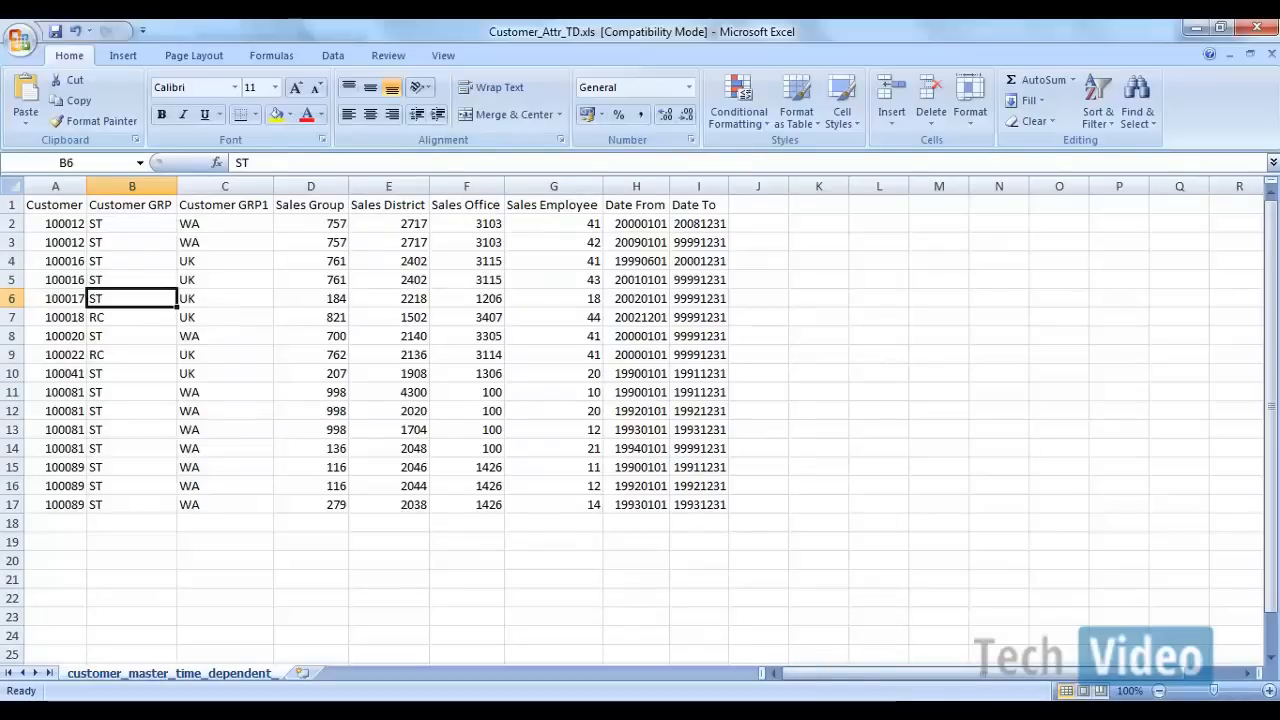
Step: Switch to the SAP Data Warehousing Workbench and display the DataSource tree of the FILELOAD source system
{"action": "mouse_move", "coordinate": [905, 719]}
{"action": "mouse_move", "coordinate": [830, 719]}
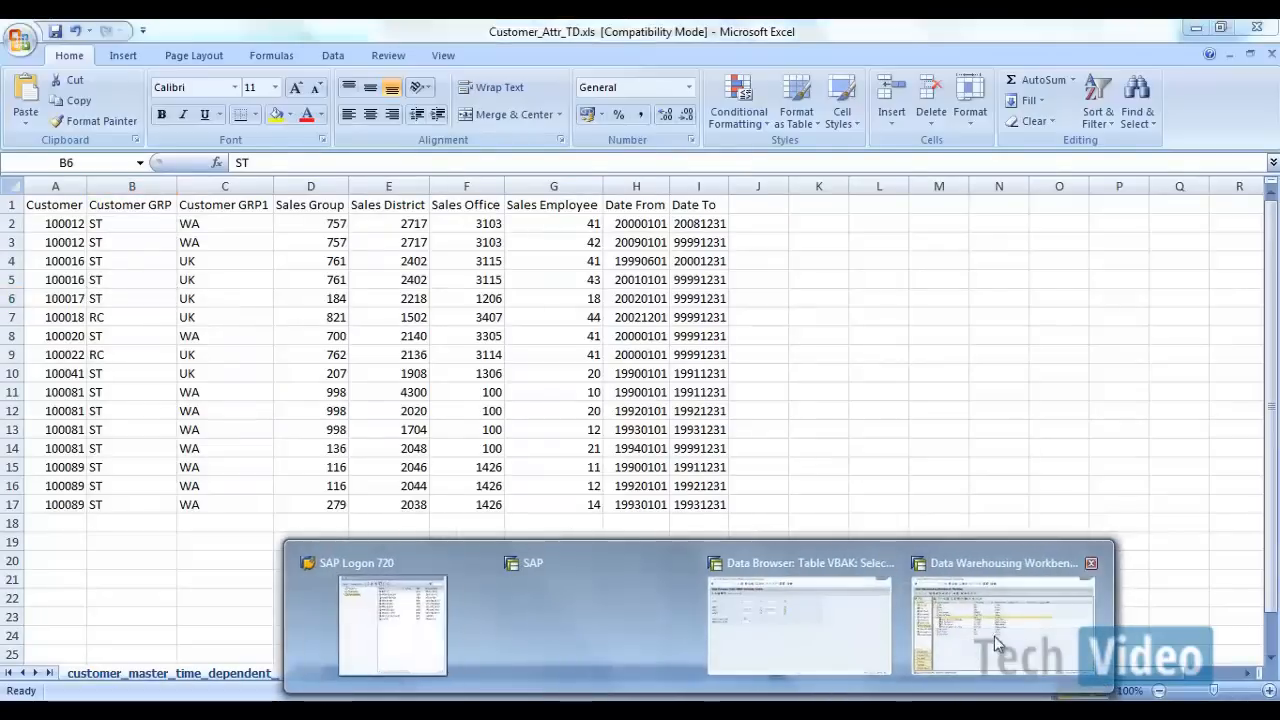
{"action": "left_click", "coordinate": [994, 636]}
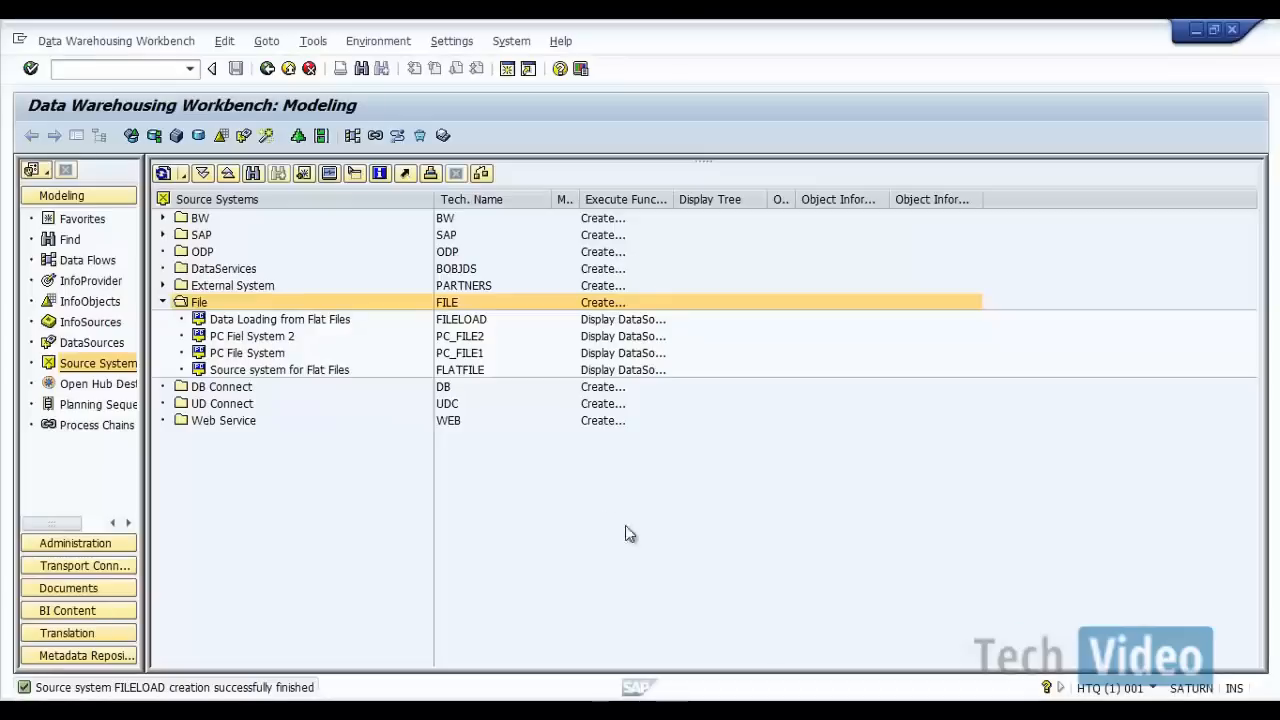
{"action": "left_click", "coordinate": [461, 322]}
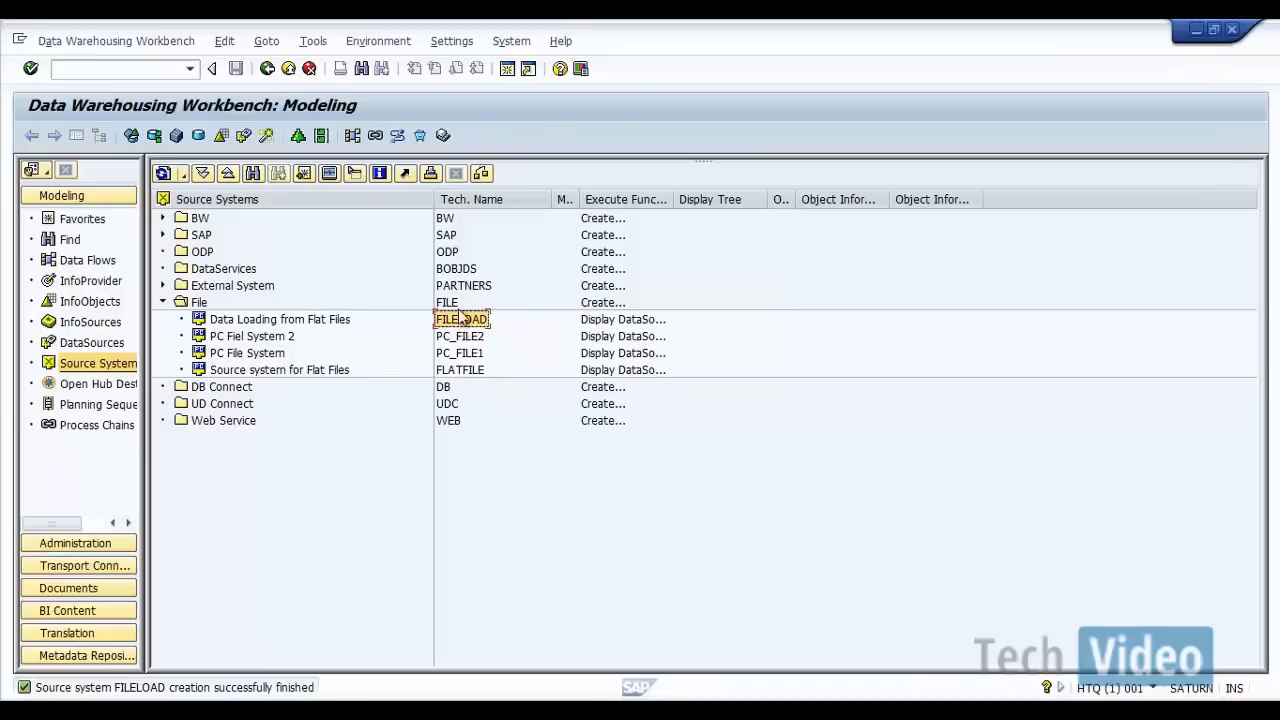
{"action": "right_click", "coordinate": [462, 321]}
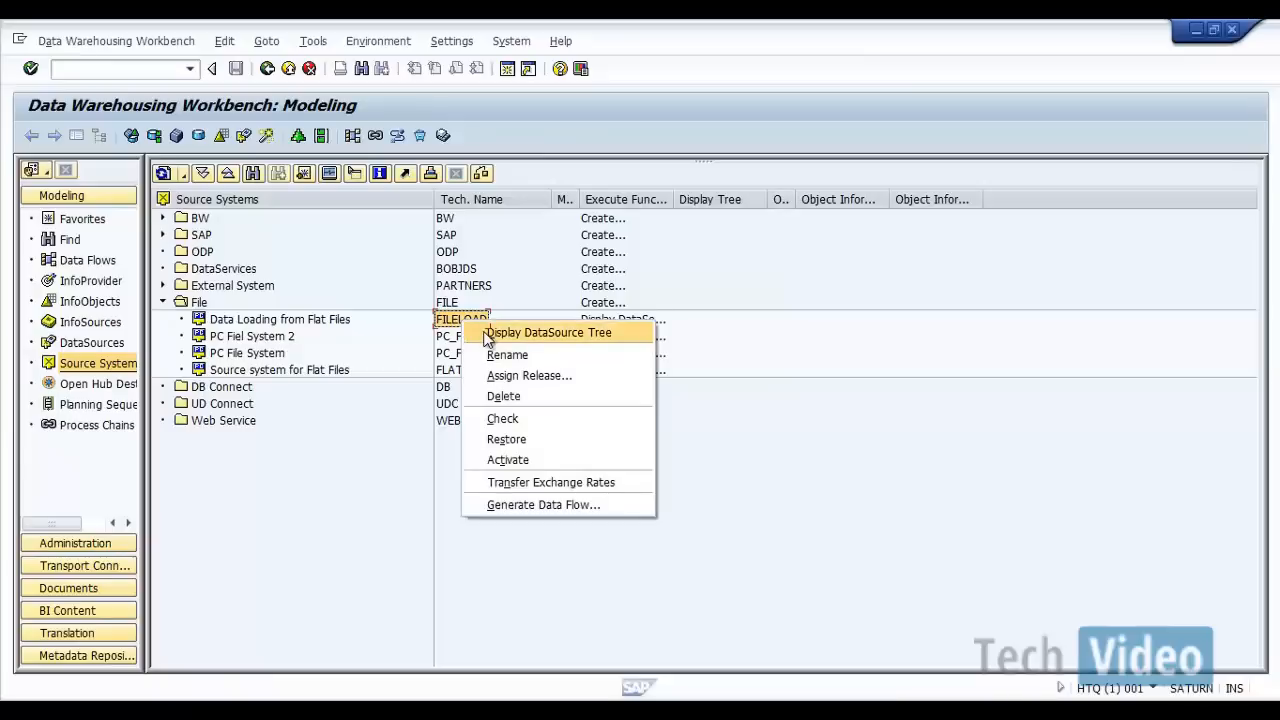
{"action": "left_click", "coordinate": [484, 333]}
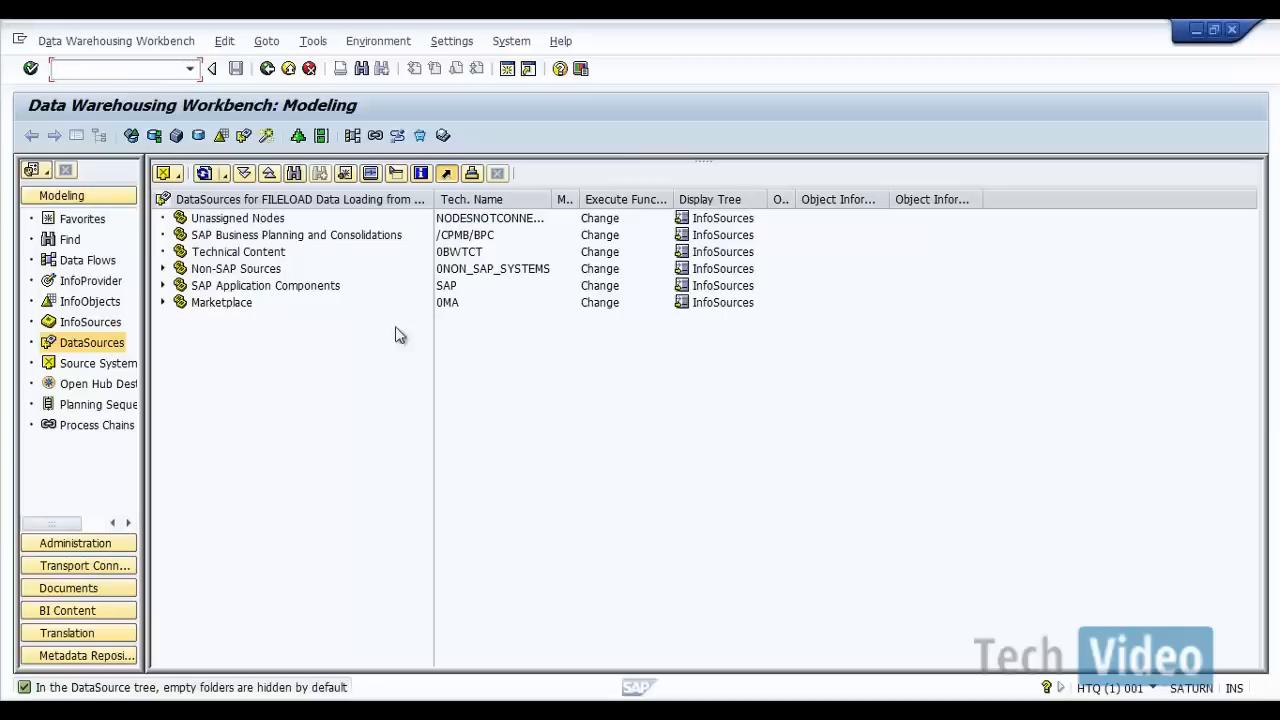
Step: Expand Non-SAP Sources down to ACNielsen, plus Marketplace and SAP Application Components, to examine the available application components
{"action": "left_click", "coordinate": [163, 269]}
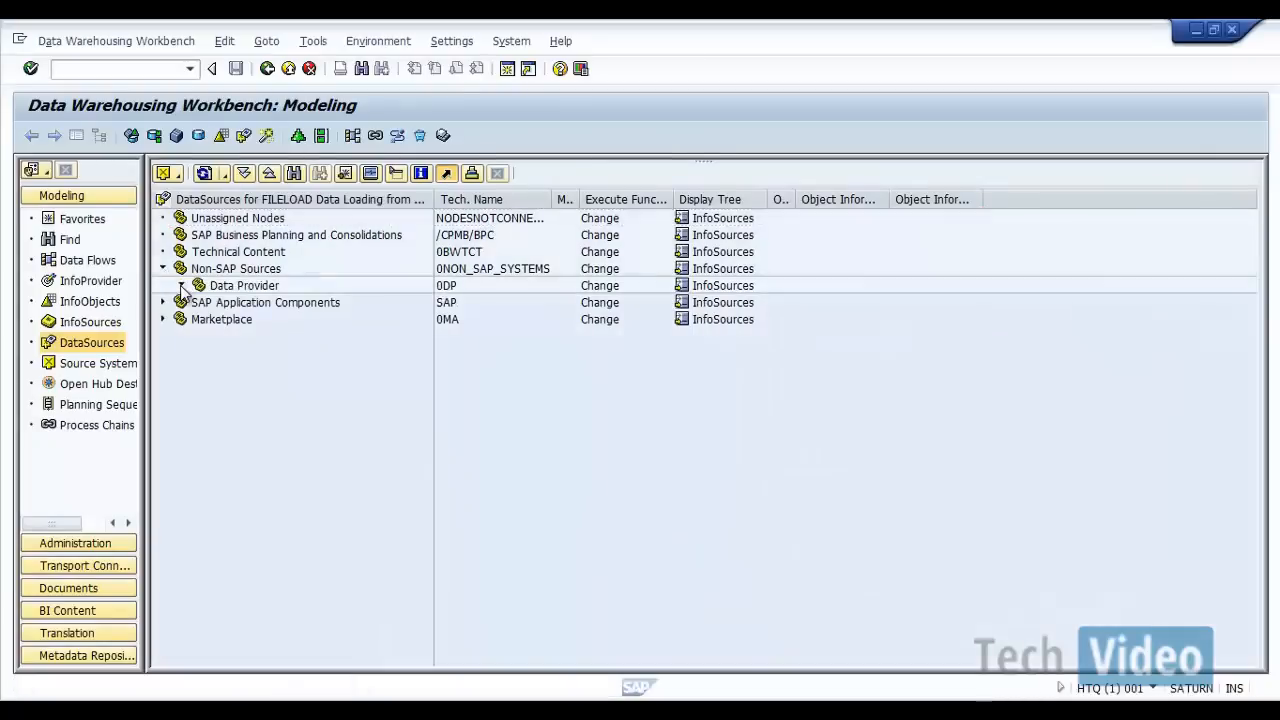
{"action": "left_click", "coordinate": [181, 286]}
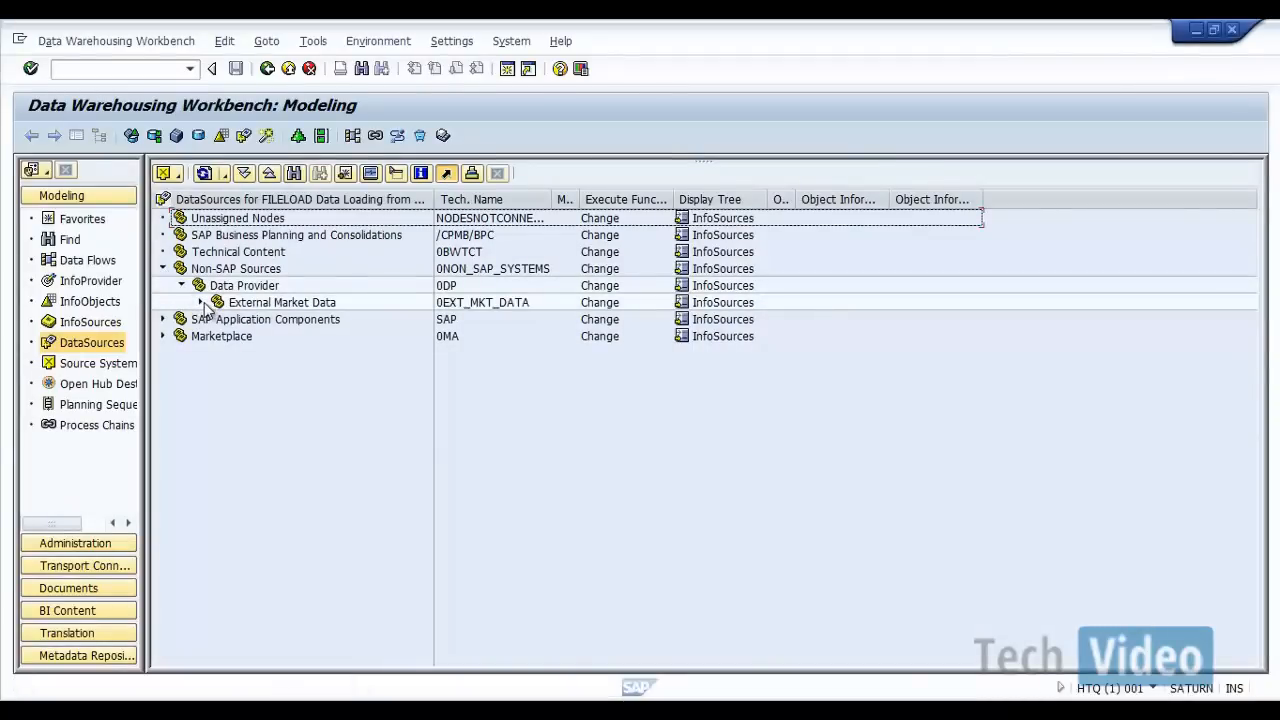
{"action": "left_click", "coordinate": [200, 302]}
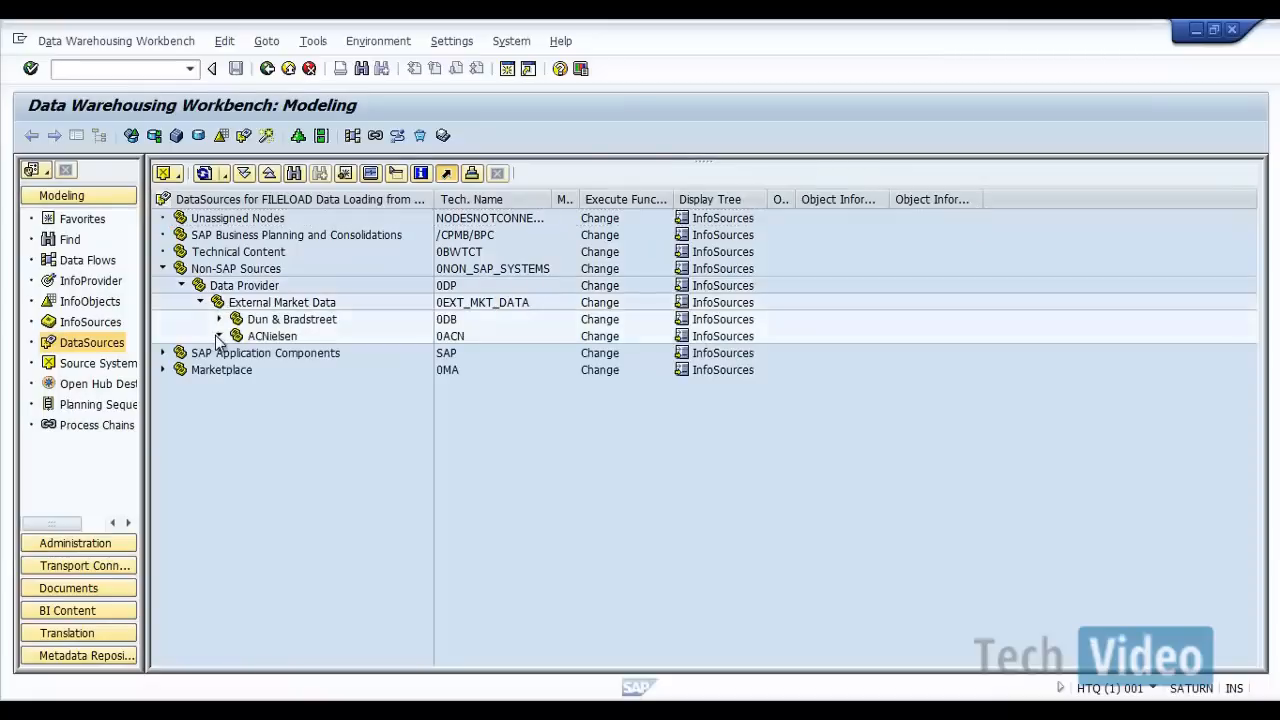
{"action": "left_click", "coordinate": [219, 336]}
{"action": "left_click", "coordinate": [163, 387]}
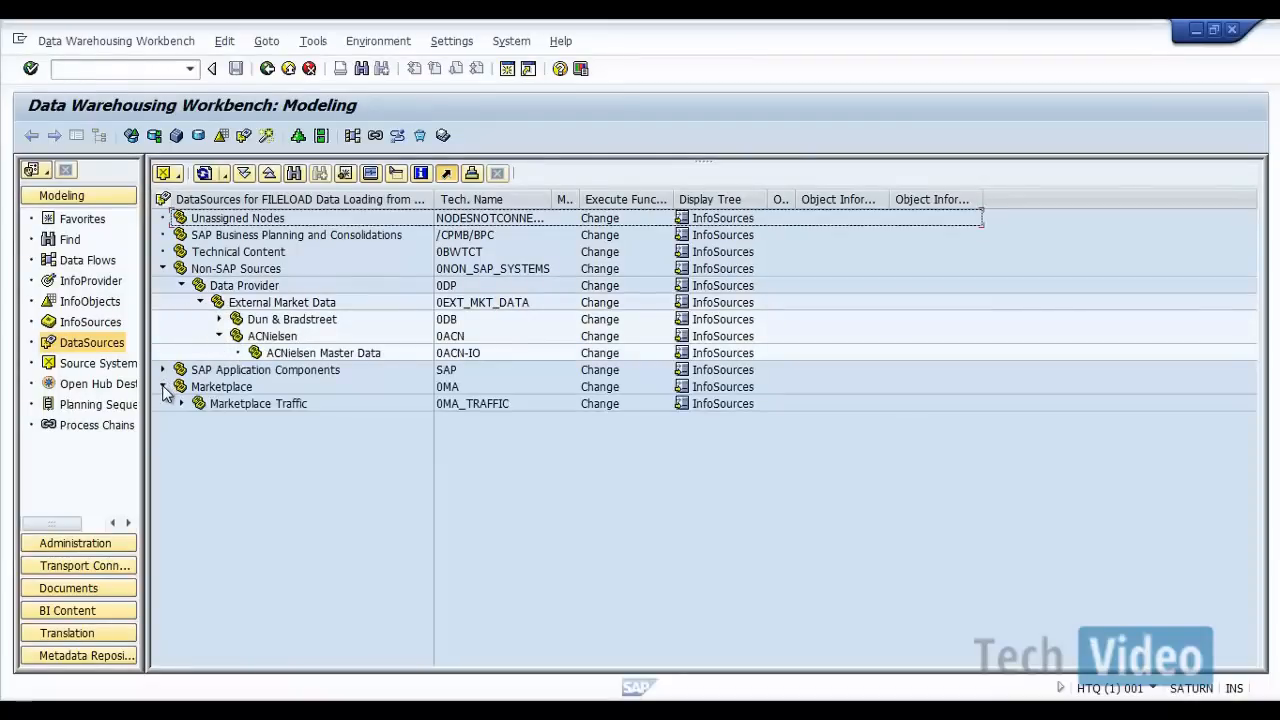
{"action": "left_click", "coordinate": [163, 370]}
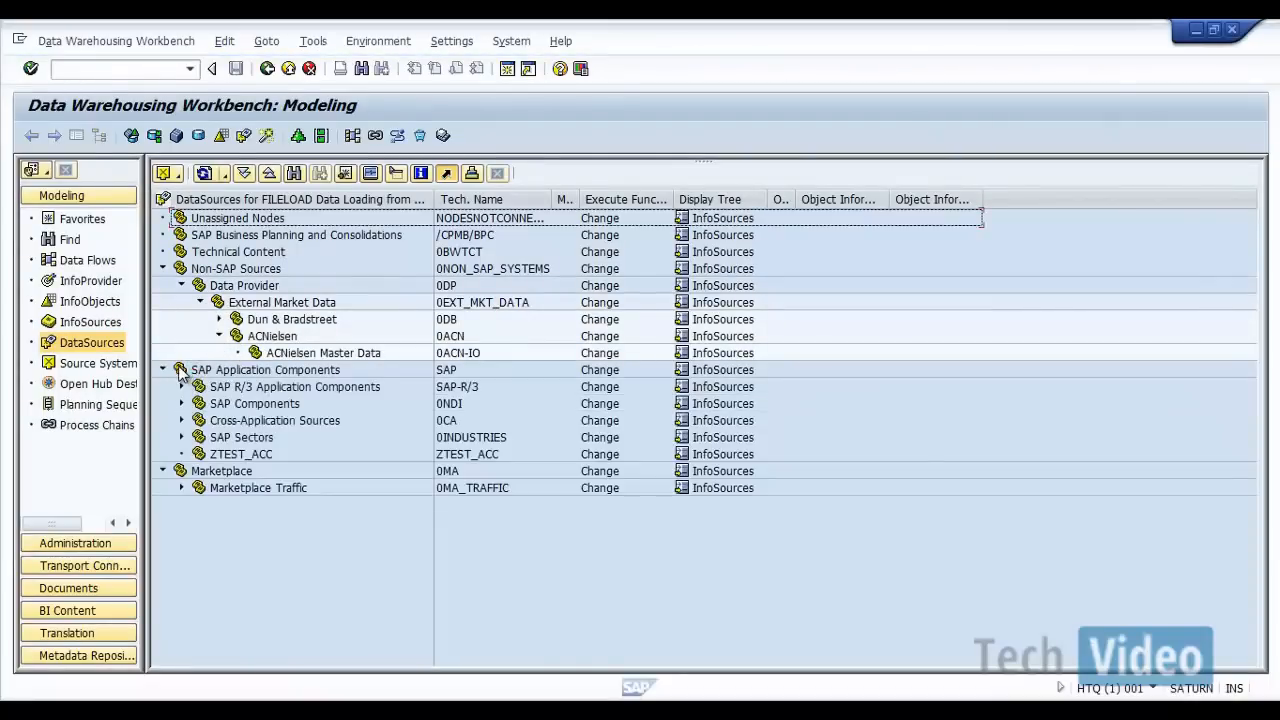
Step: Collapse the Non-SAP Sources, SAP Application Components and Marketplace nodes in the FILELOAD DataSource tree
{"action": "left_click", "coordinate": [163, 268]}
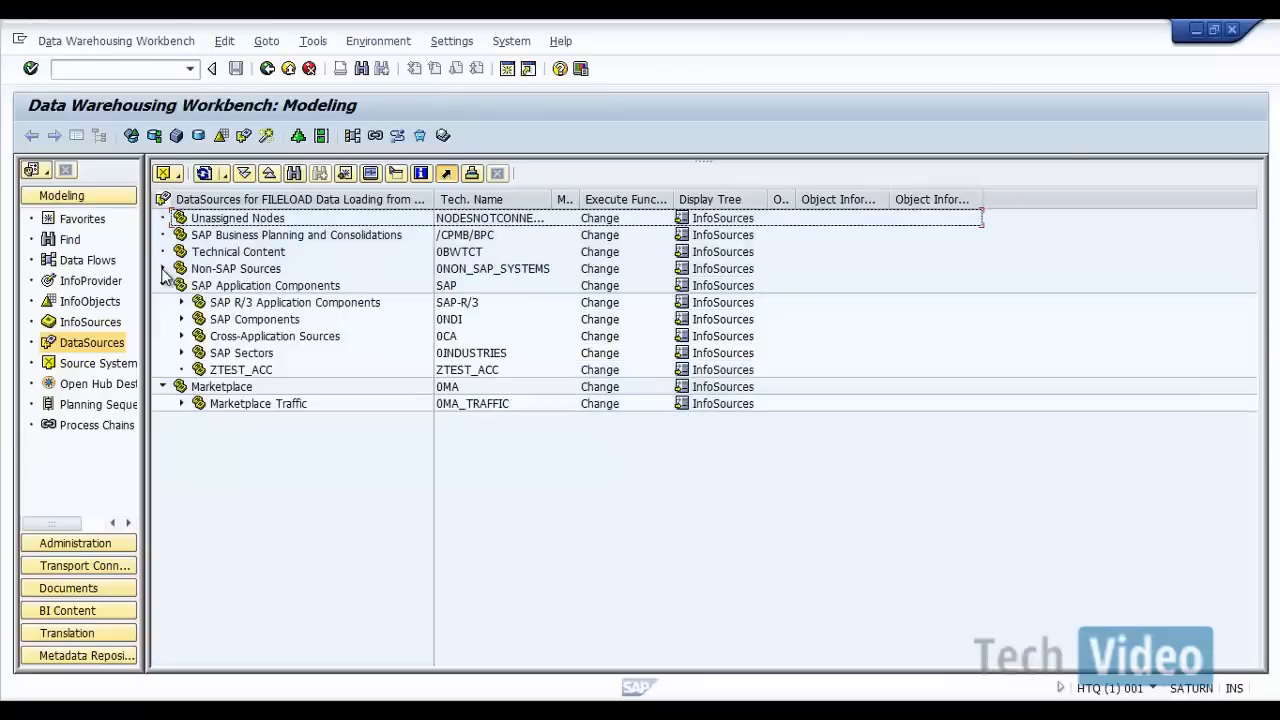
{"action": "left_click", "coordinate": [163, 285]}
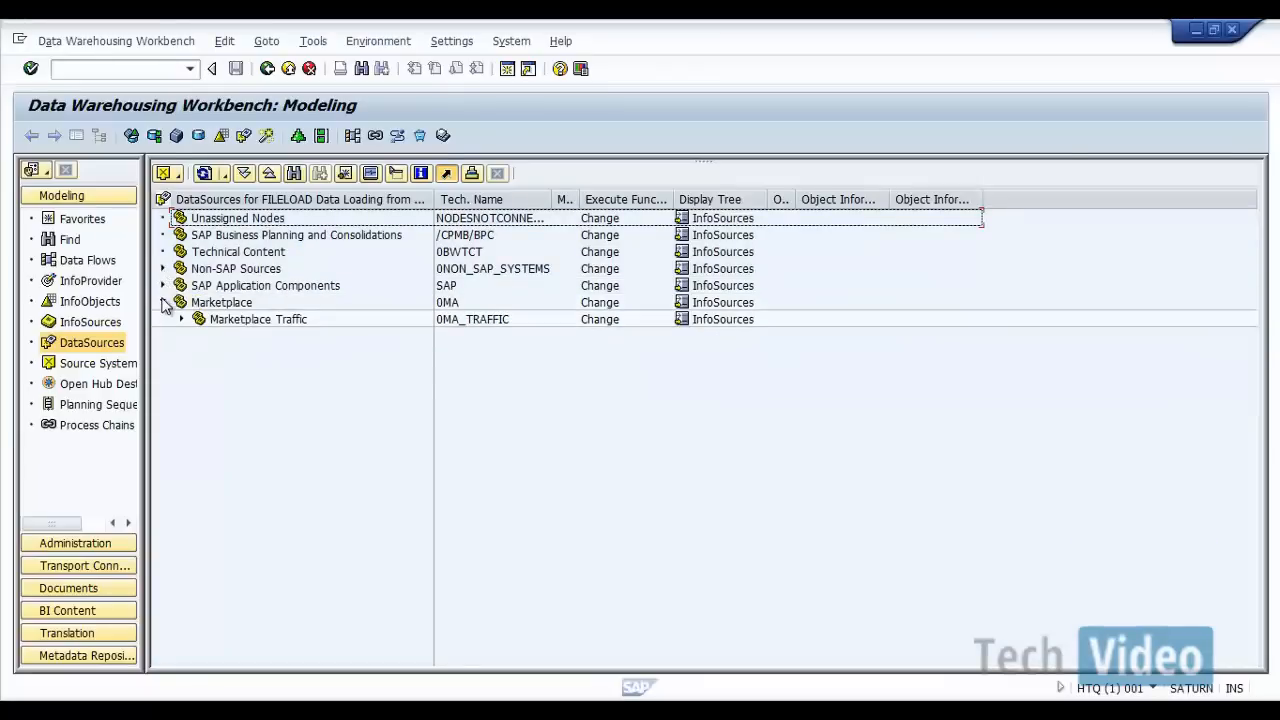
{"action": "left_click", "coordinate": [163, 302]}
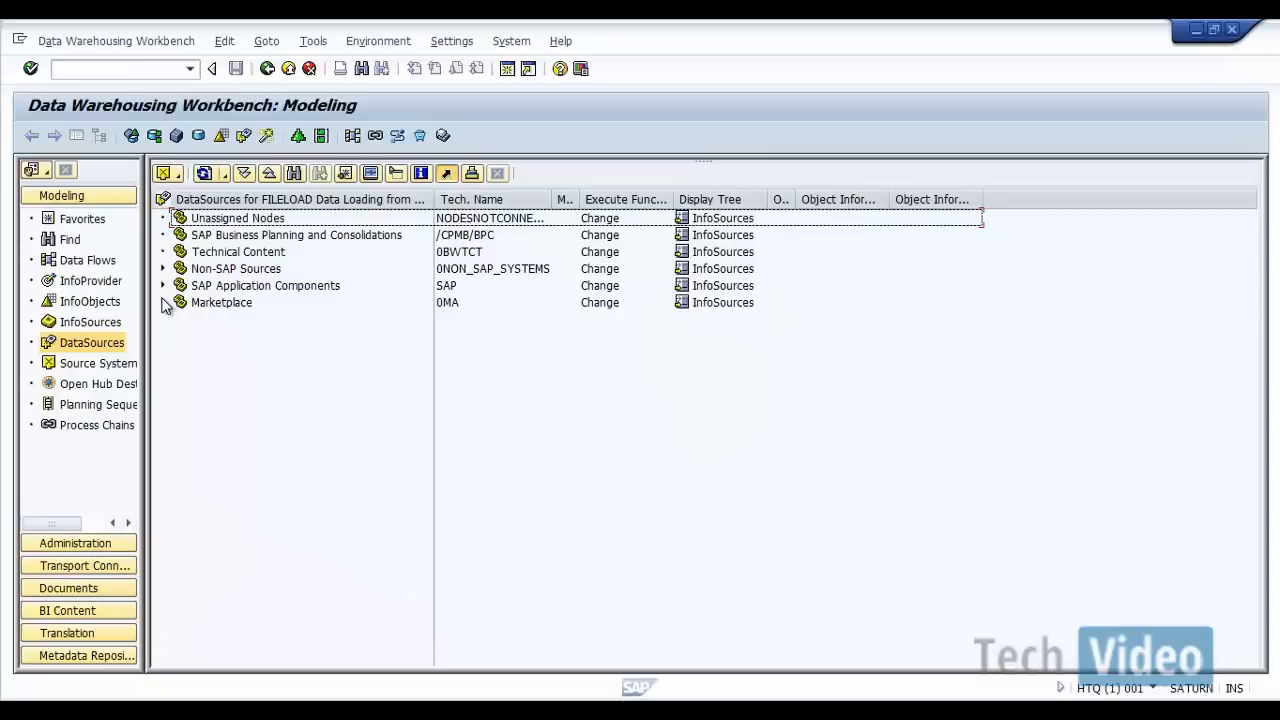
{"action": "left_click", "coordinate": [264, 220]}
{"action": "right_click", "coordinate": [264, 220]}
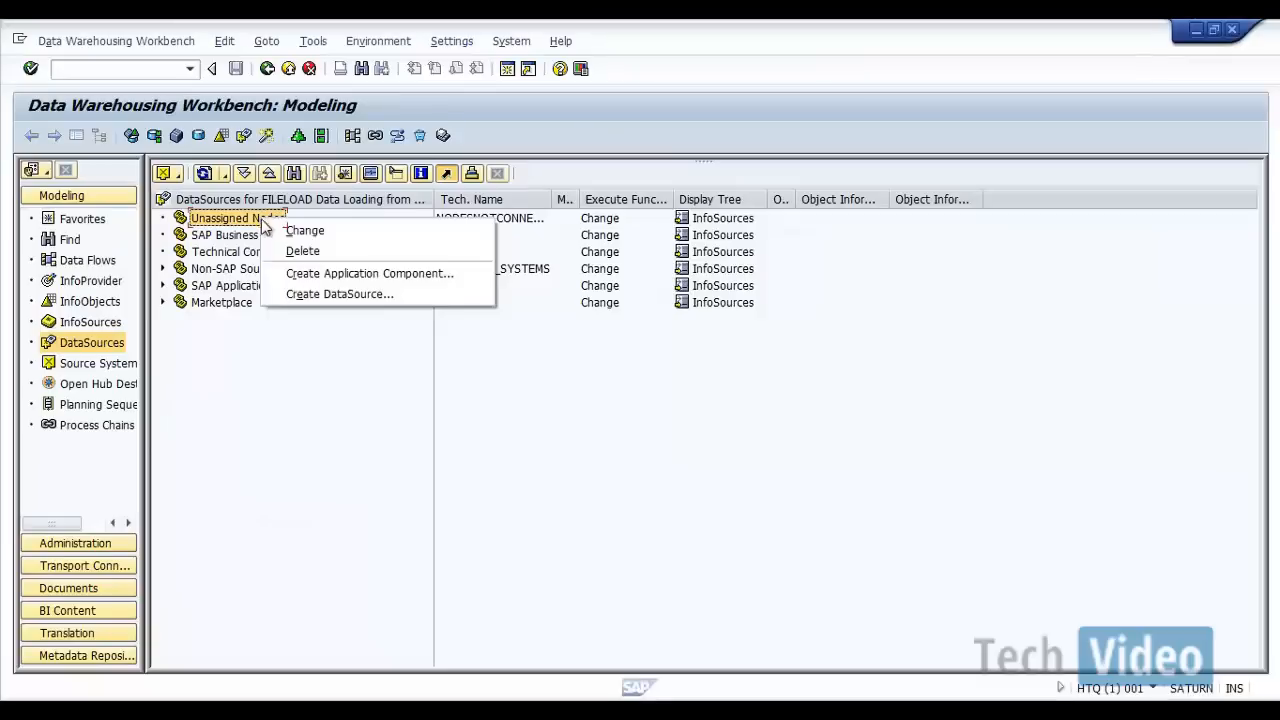
{"action": "left_click", "coordinate": [287, 274]}
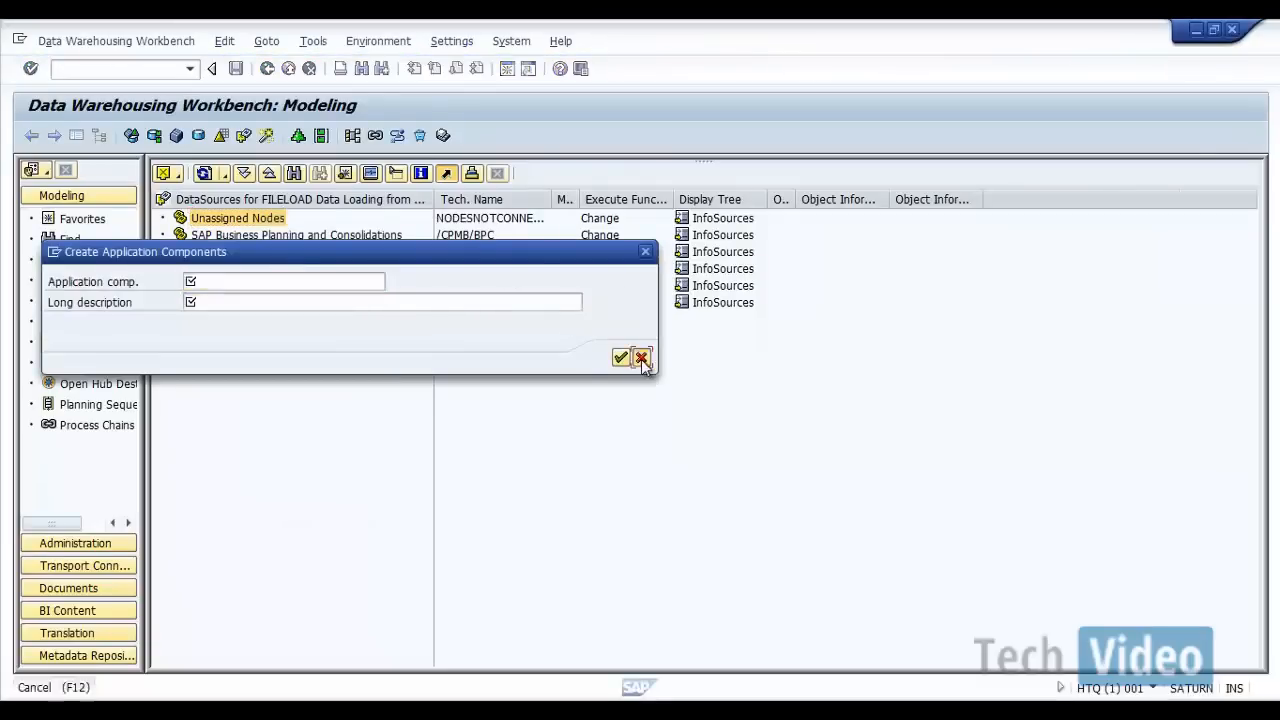
{"action": "left_click", "coordinate": [641, 357]}
{"action": "right_click", "coordinate": [229, 302]}
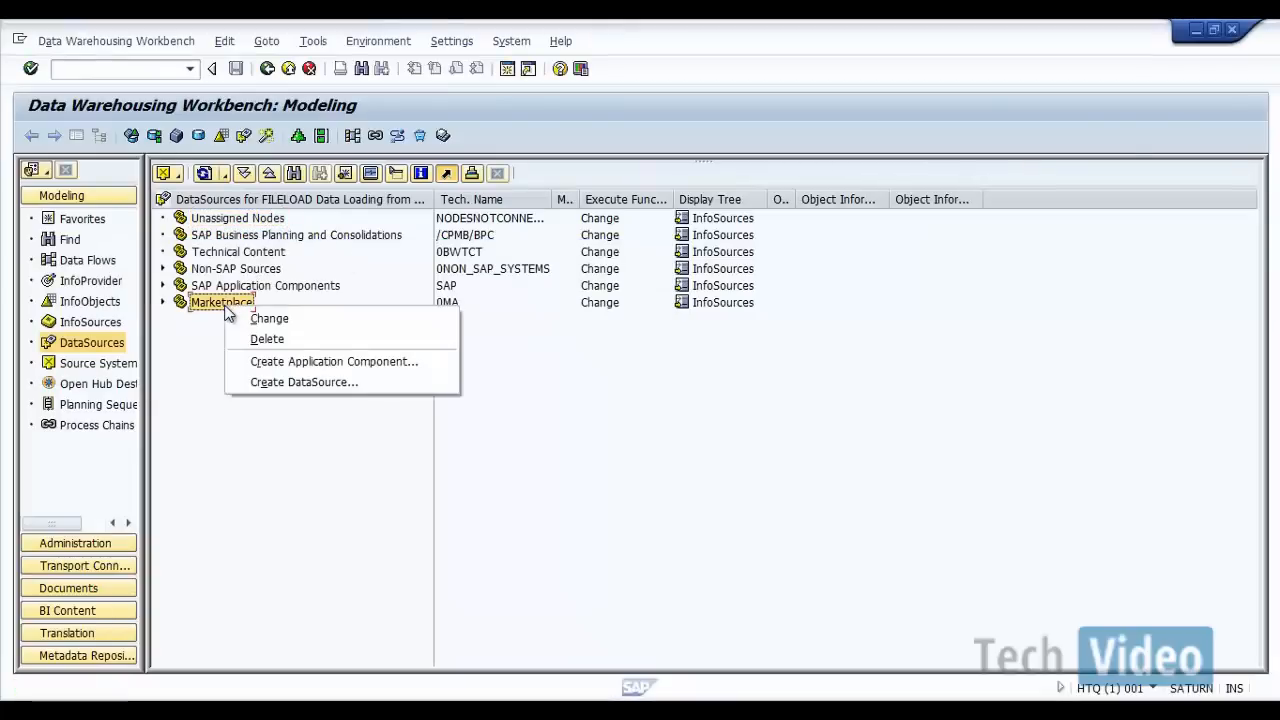
{"action": "left_click", "coordinate": [199, 342]}
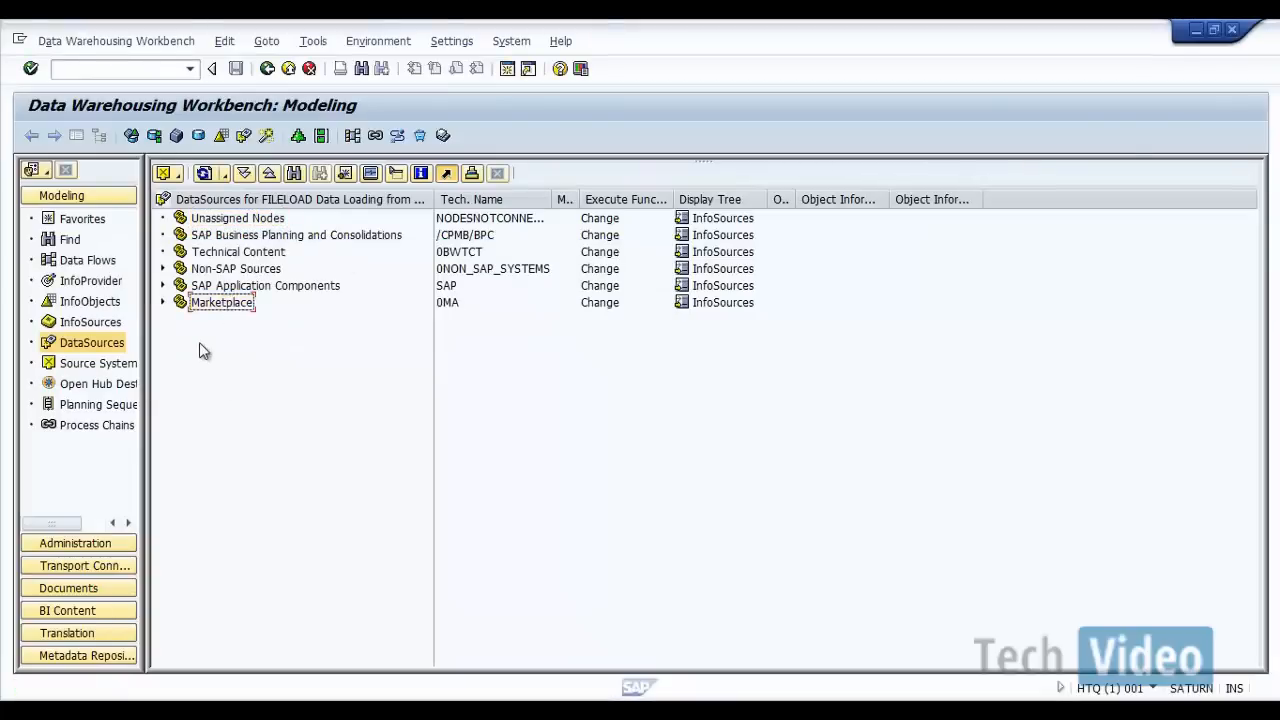
Step: Start a new application component at the root of the FILELOAD DataSource tree and name it AC_BW_TRAINING
{"action": "right_click", "coordinate": [252, 201]}
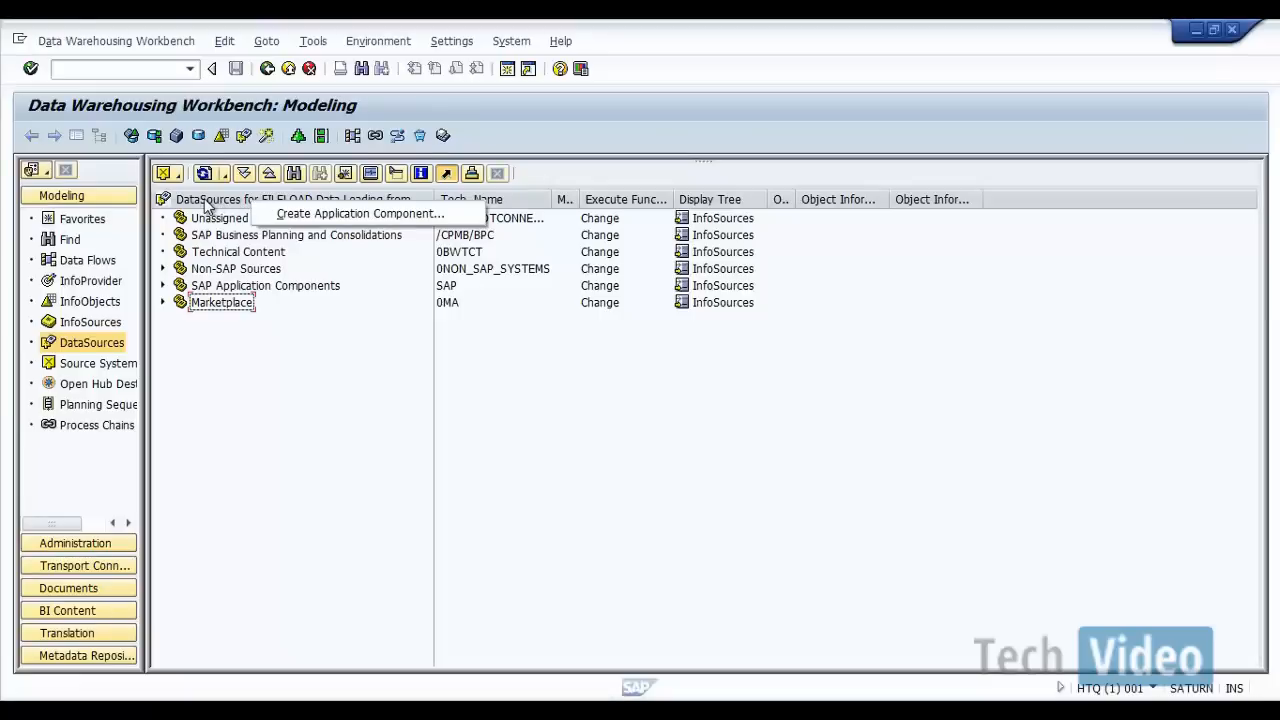
{"action": "left_click", "coordinate": [290, 213]}
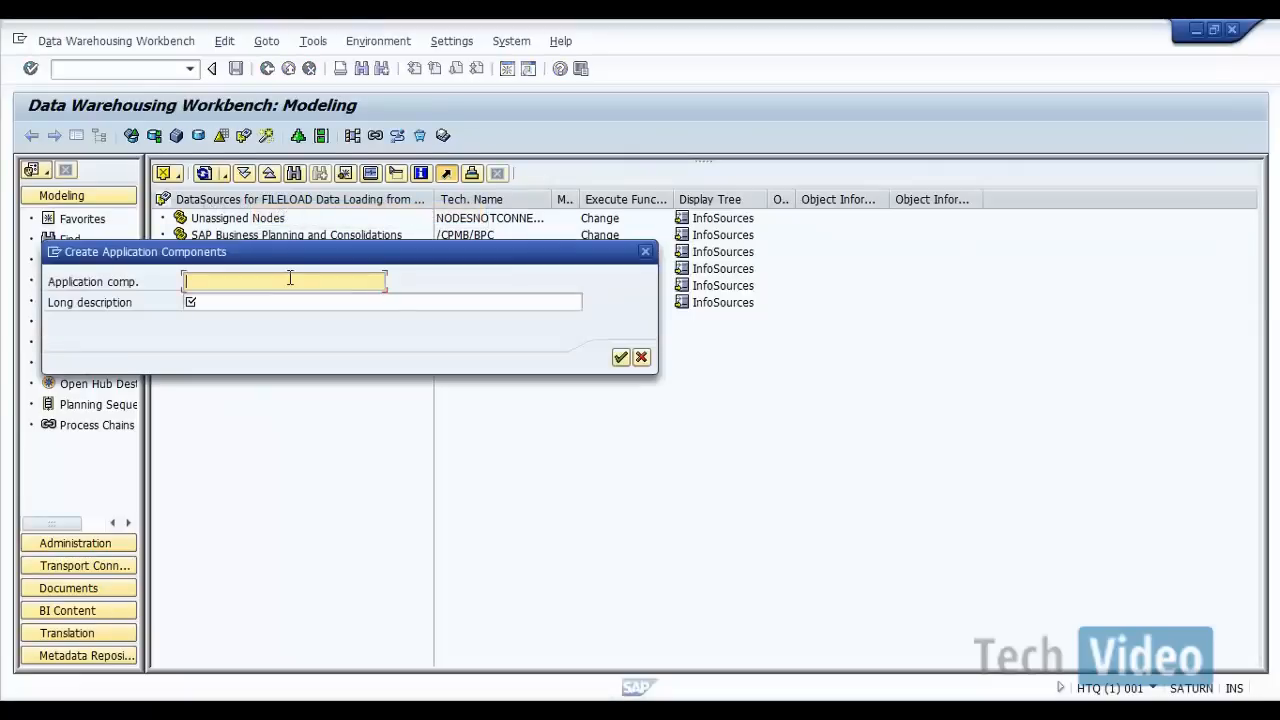
{"action": "type", "text": "BW_"}
{"action": "key", "text": "BackSpace"}
{"action": "key", "text": "BackSpace"}
{"action": "key", "text": "BackSpace"}
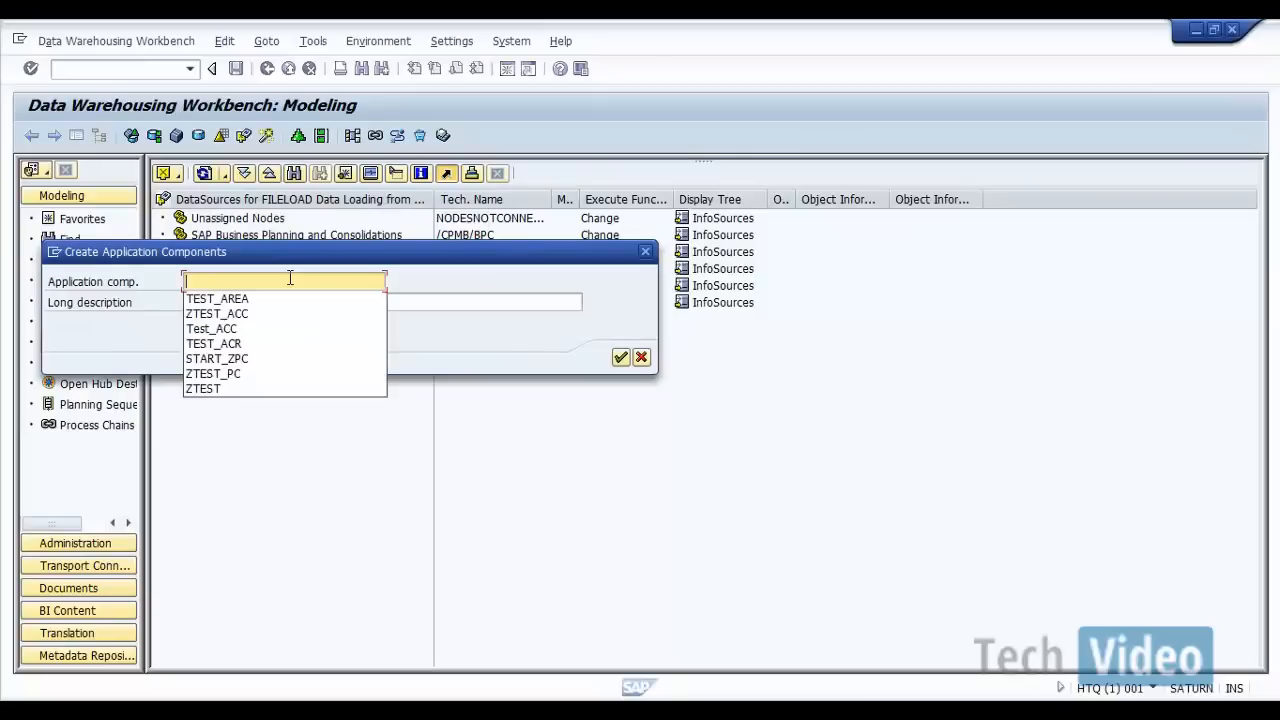
{"action": "type", "text": "AC"}
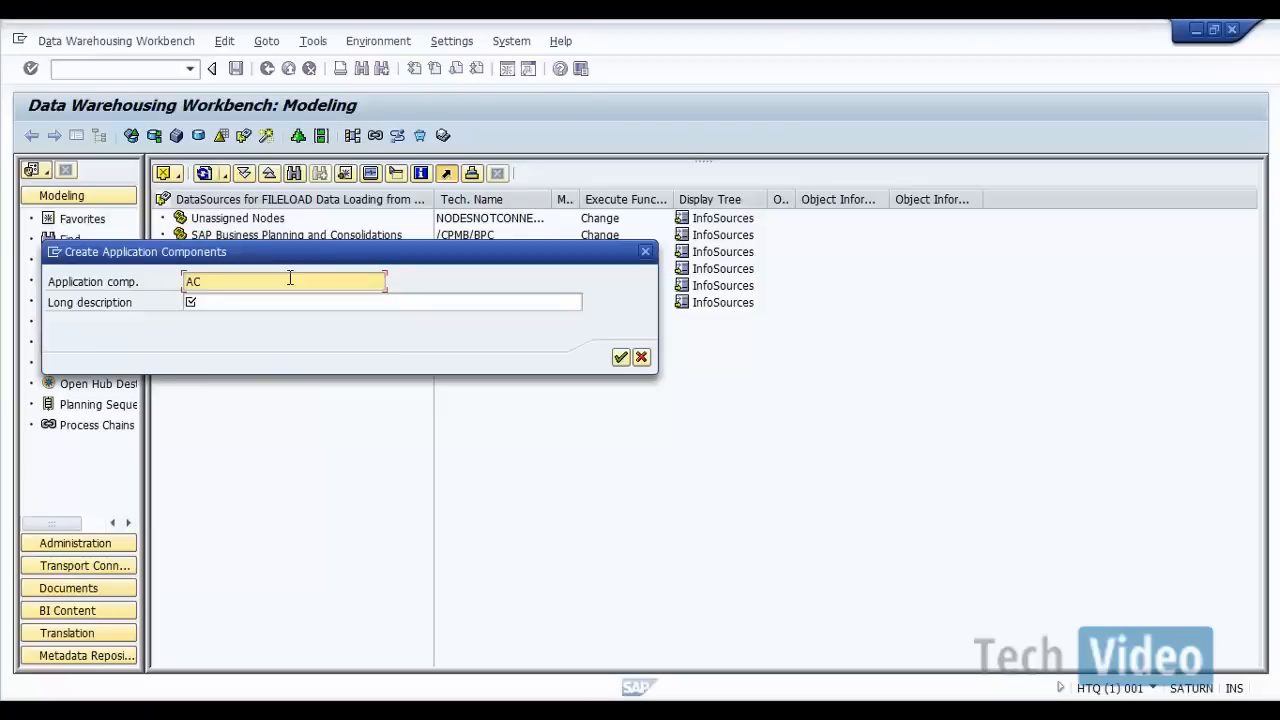
{"action": "type", "text": "_BW_TRAINING"}
Step: Reuse AC_BW_TRAINING as the long description and create the application component
{"action": "key", "text": "ctrl+a"}
{"action": "key", "text": "ctrl+c"}
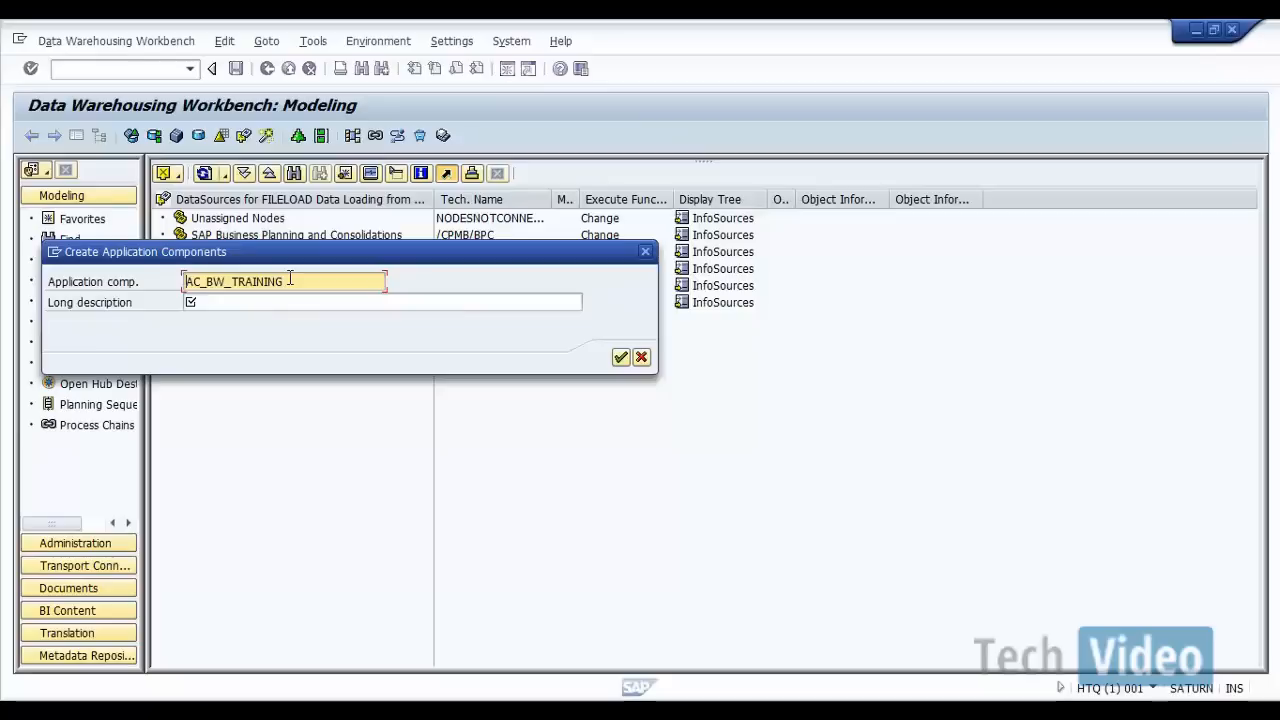
{"action": "key", "text": "Tab"}
{"action": "key", "text": "ctrl+v"}
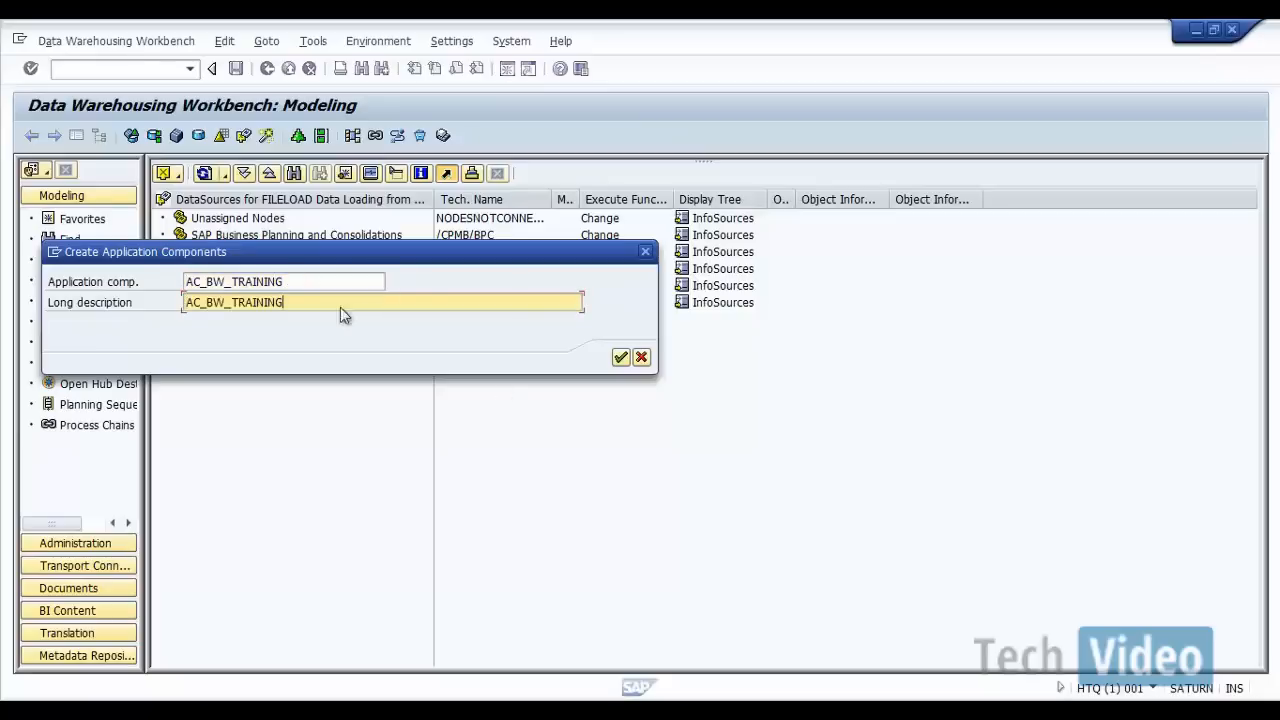
{"action": "left_click", "coordinate": [620, 358]}
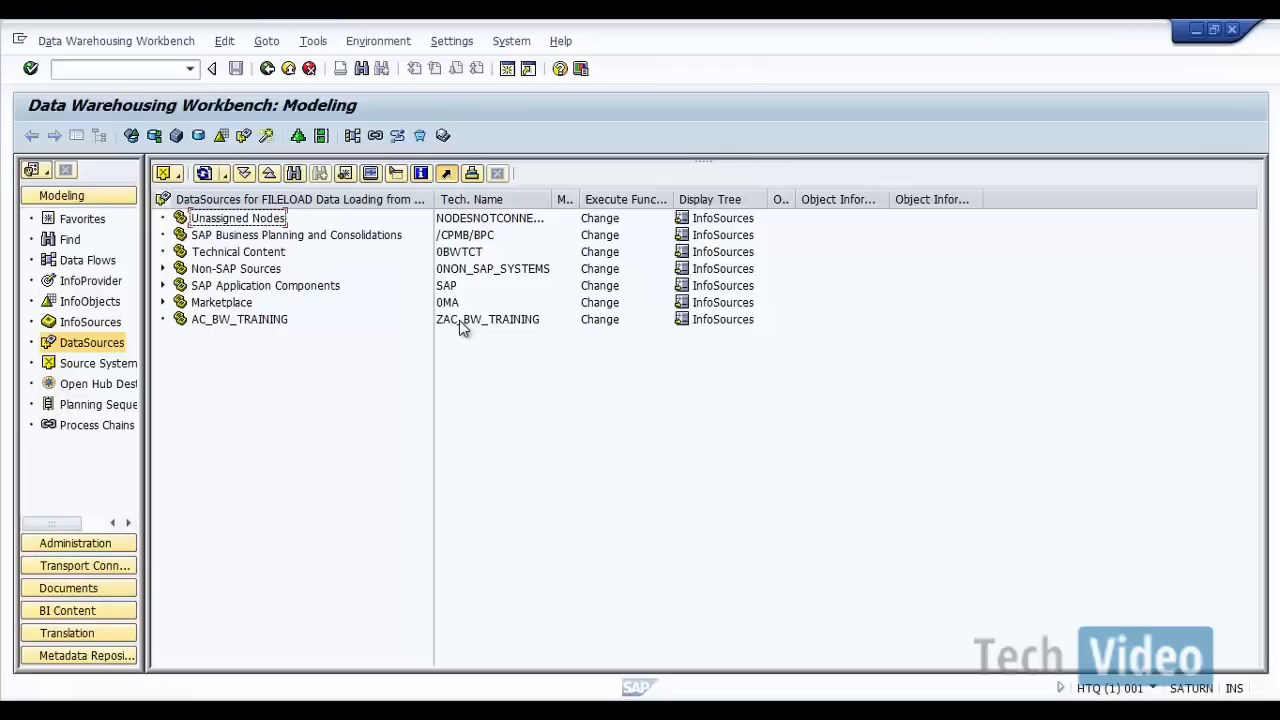
Step: Display the InfoObjects tree and start a new root-level InfoArea named IA_BW_TRAINING
{"action": "left_click", "coordinate": [90, 303]}
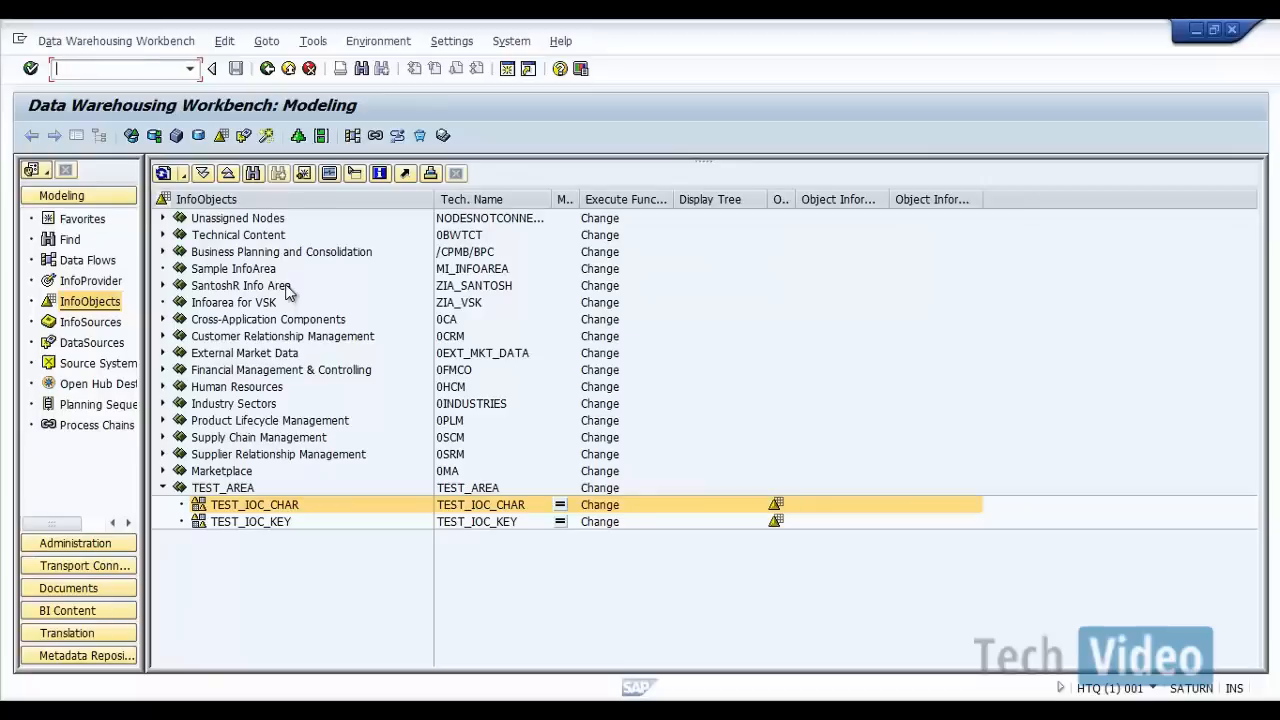
{"action": "left_click", "coordinate": [163, 487]}
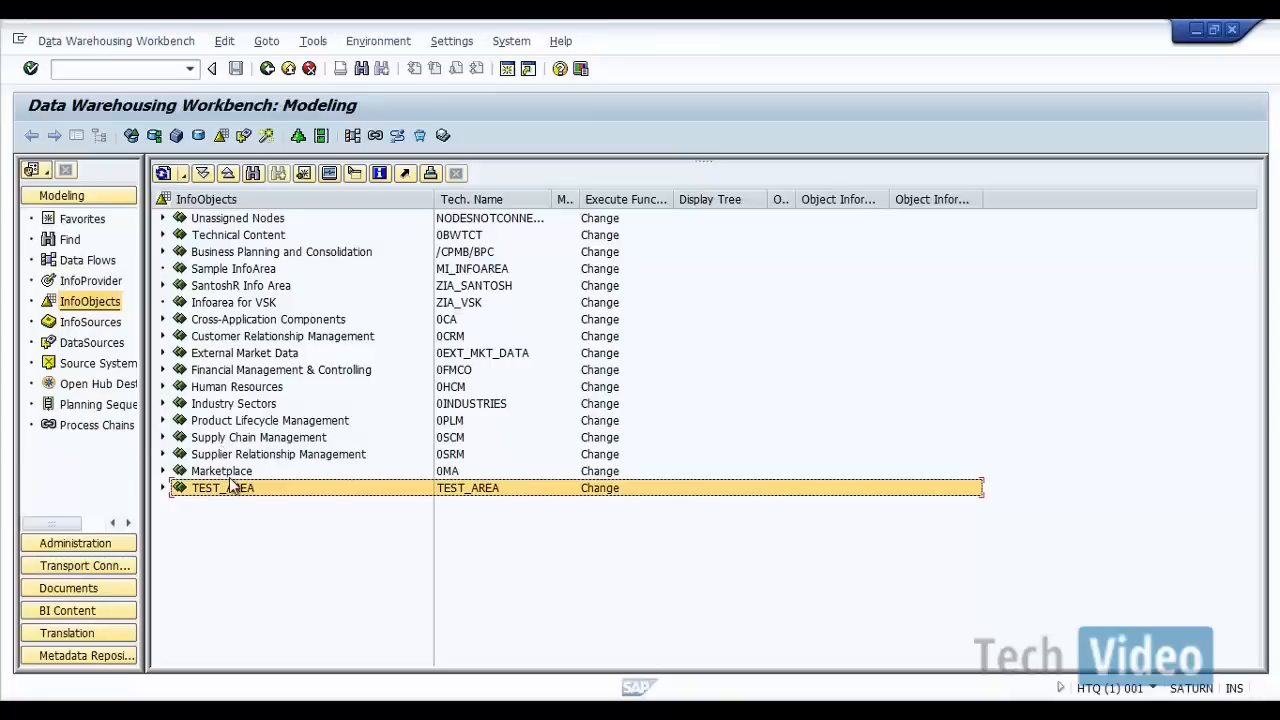
{"action": "right_click", "coordinate": [324, 199]}
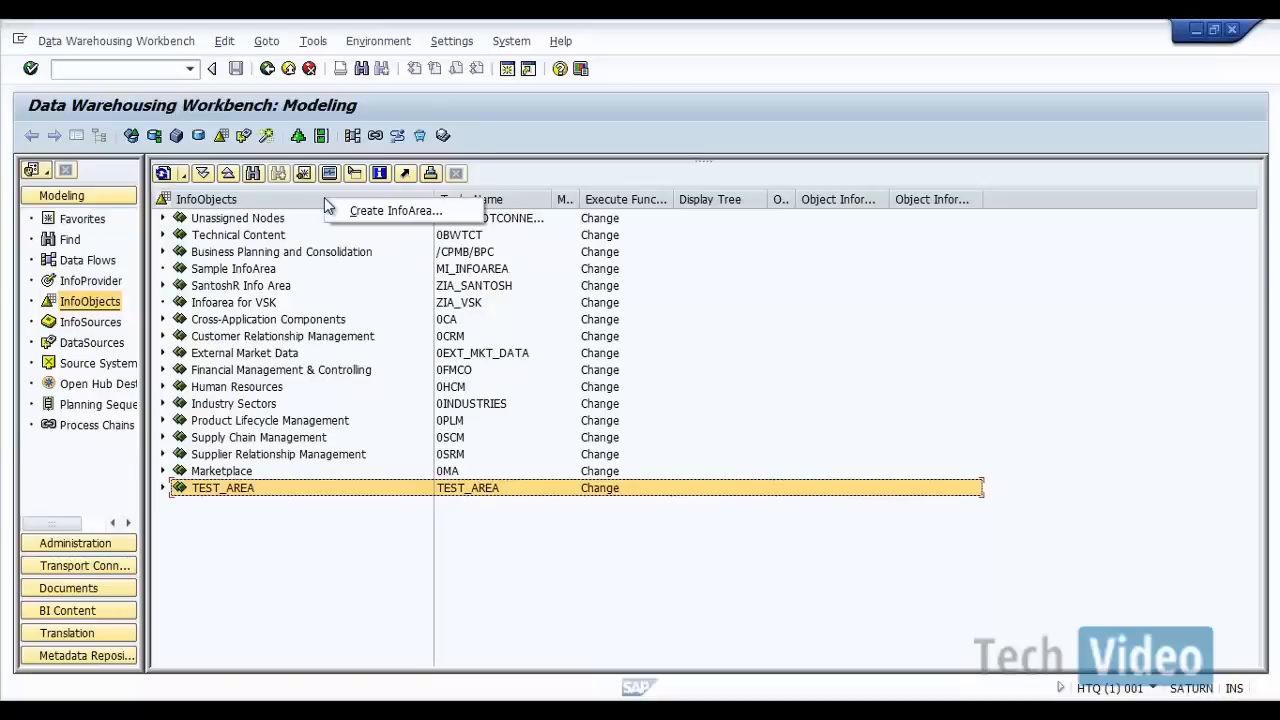
{"action": "left_click", "coordinate": [352, 210]}
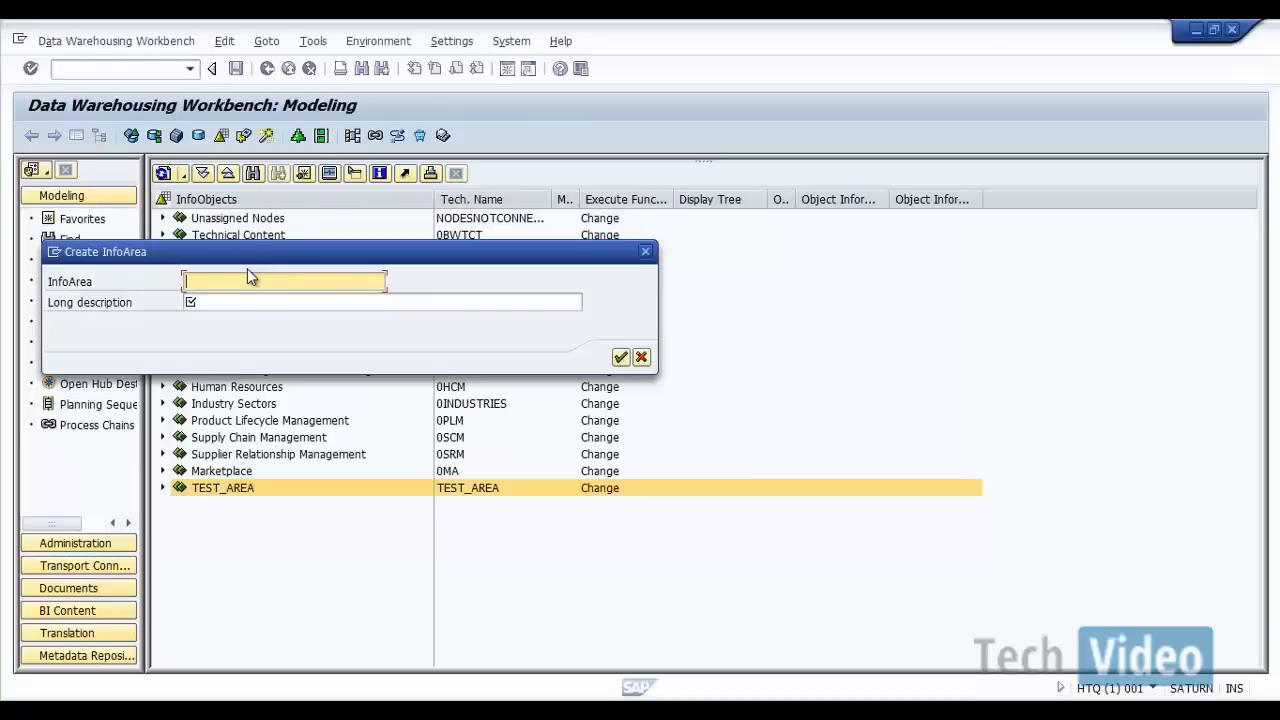
{"action": "type", "text": "IA_BW_TRAINING"}
{"action": "key", "text": "Tab"}
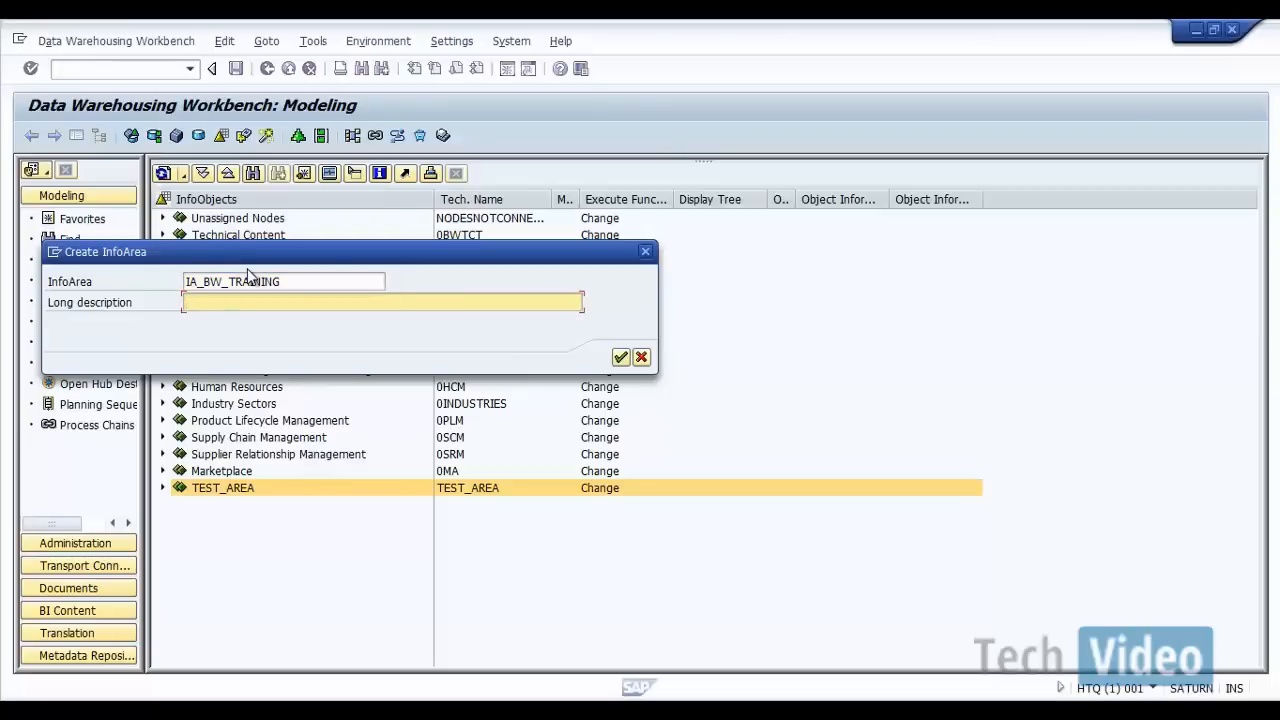
Step: Set the InfoArea's long description to "Info Area for BW Training" and create it
{"action": "type", "text": "Info Area for BW Training"}
{"action": "left_click", "coordinate": [620, 357]}
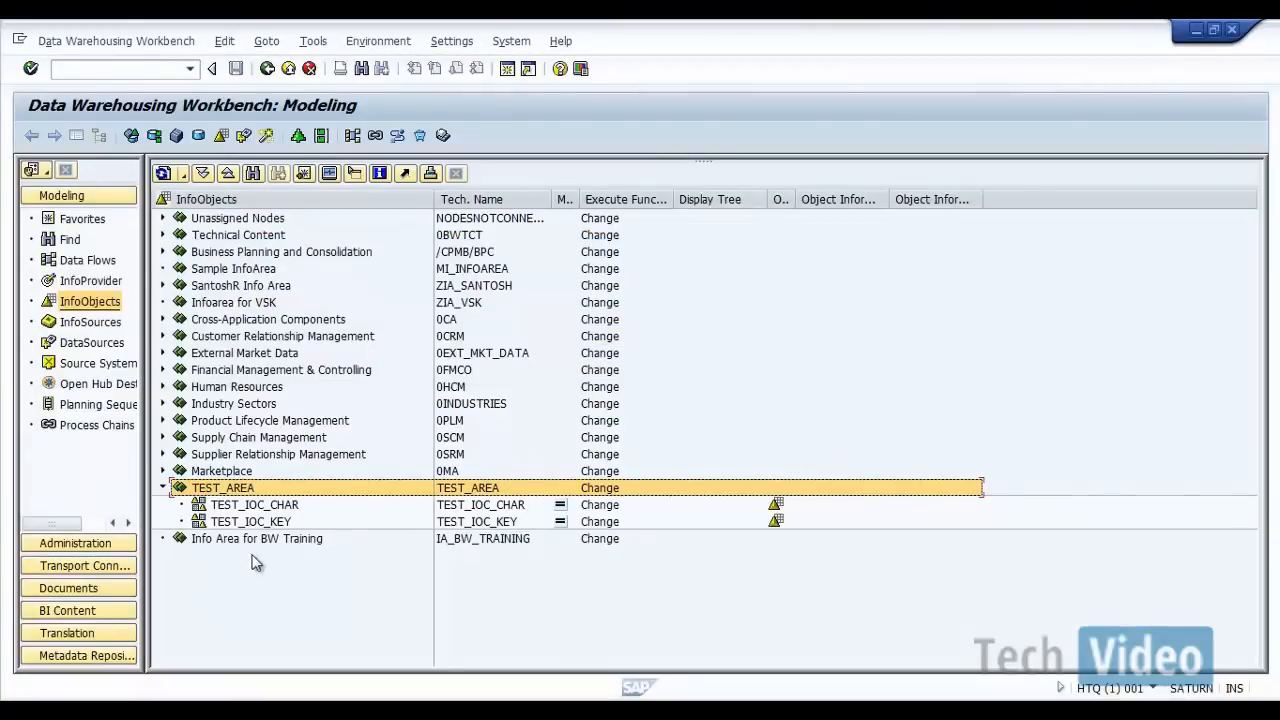
Step: Start a new InfoObject catalog under the IA_BW_TRAINING InfoArea and name it IOC_CHAR
{"action": "left_click", "coordinate": [449, 541]}
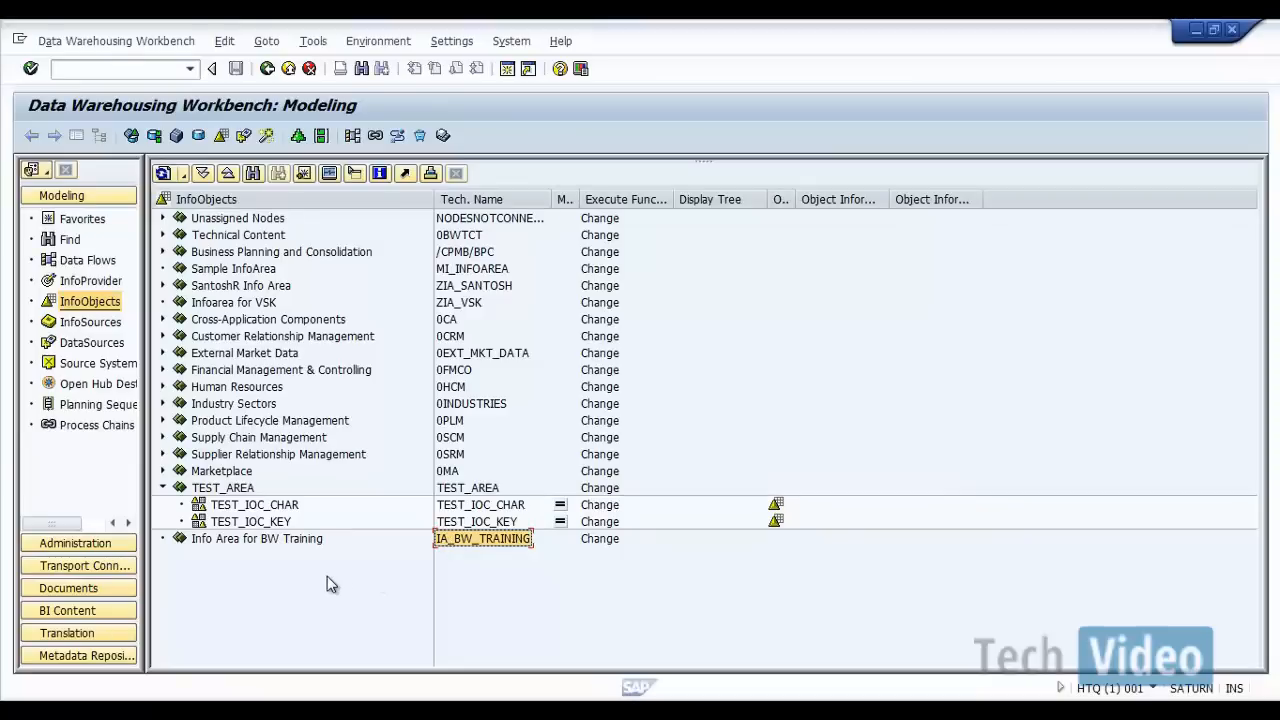
{"action": "right_click", "coordinate": [508, 546]}
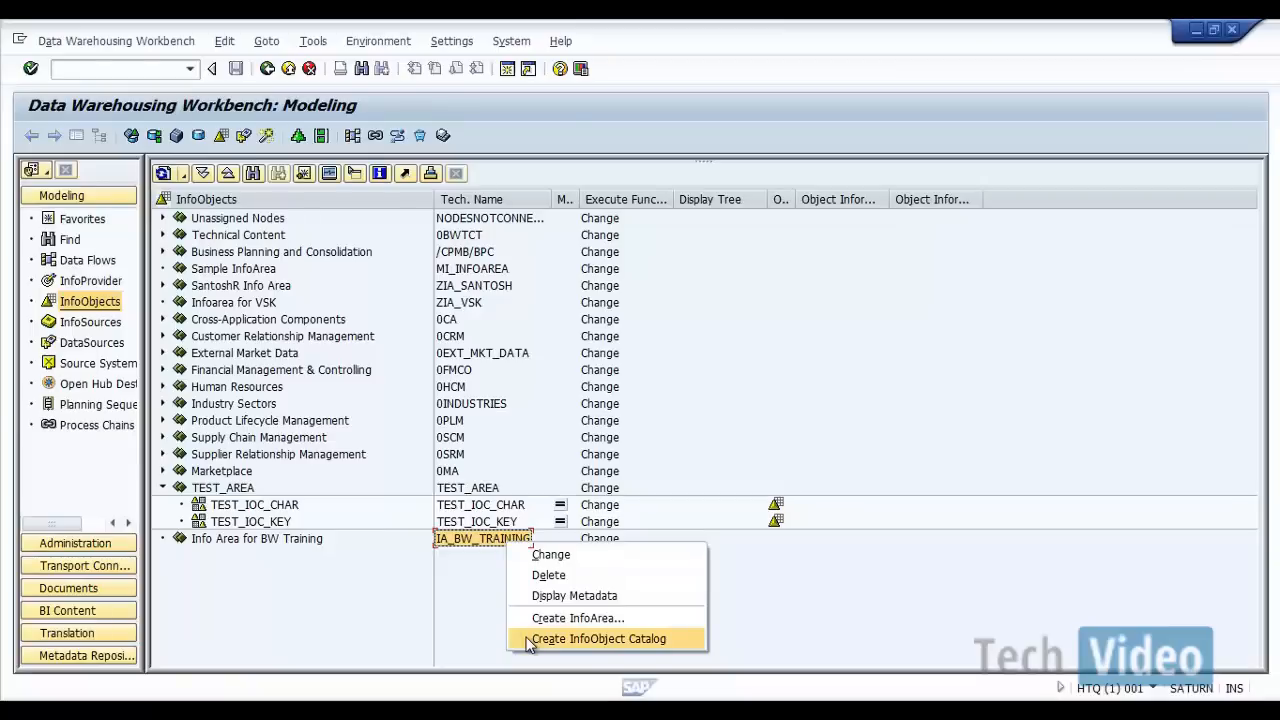
{"action": "left_click", "coordinate": [580, 639]}
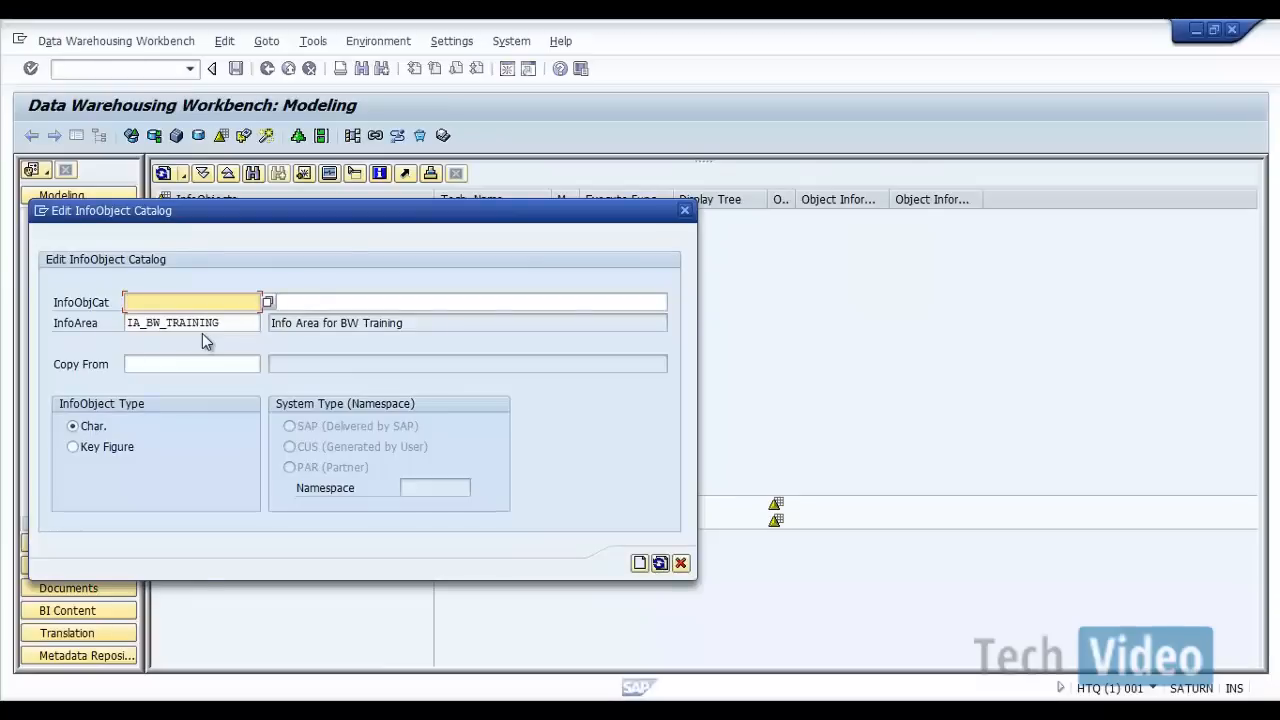
{"action": "type", "text": "IOC"}
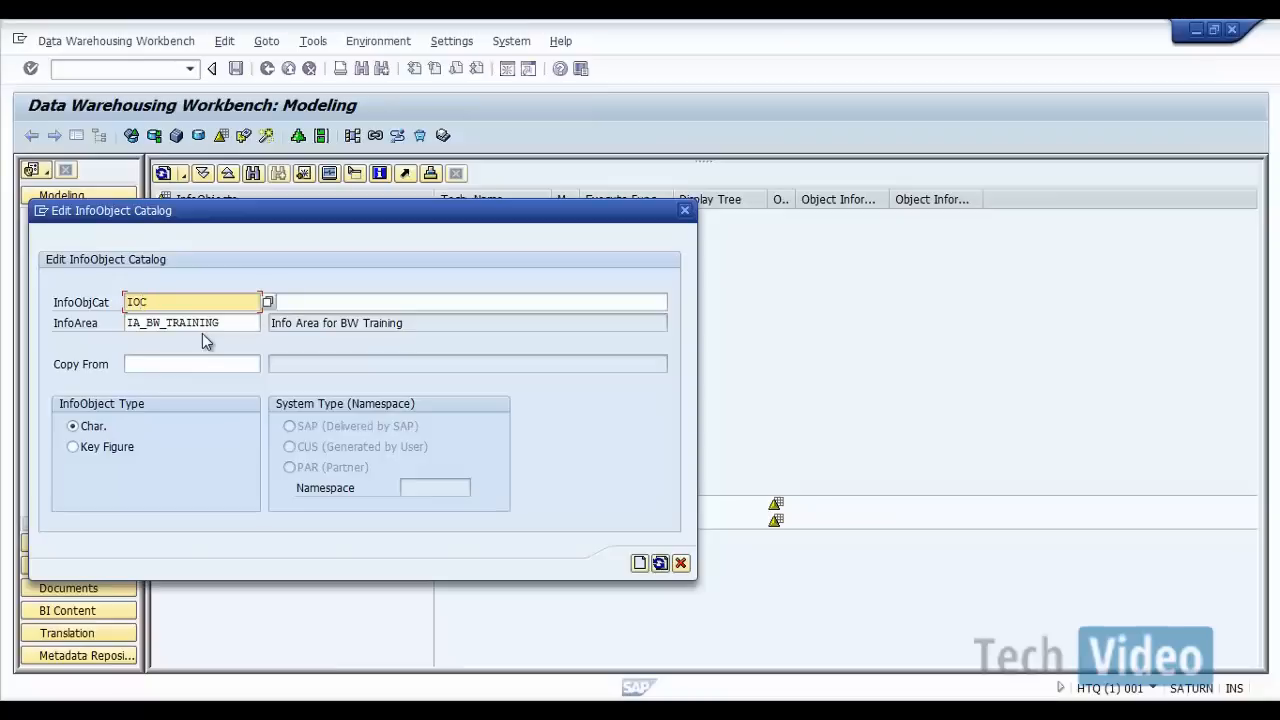
{"action": "type", "text": "_CHAR"}
Step: Describe the catalog as "Info Object Catalog for Characteristics" and create it with the Char. InfoObject type
{"action": "left_click", "coordinate": [333, 301]}
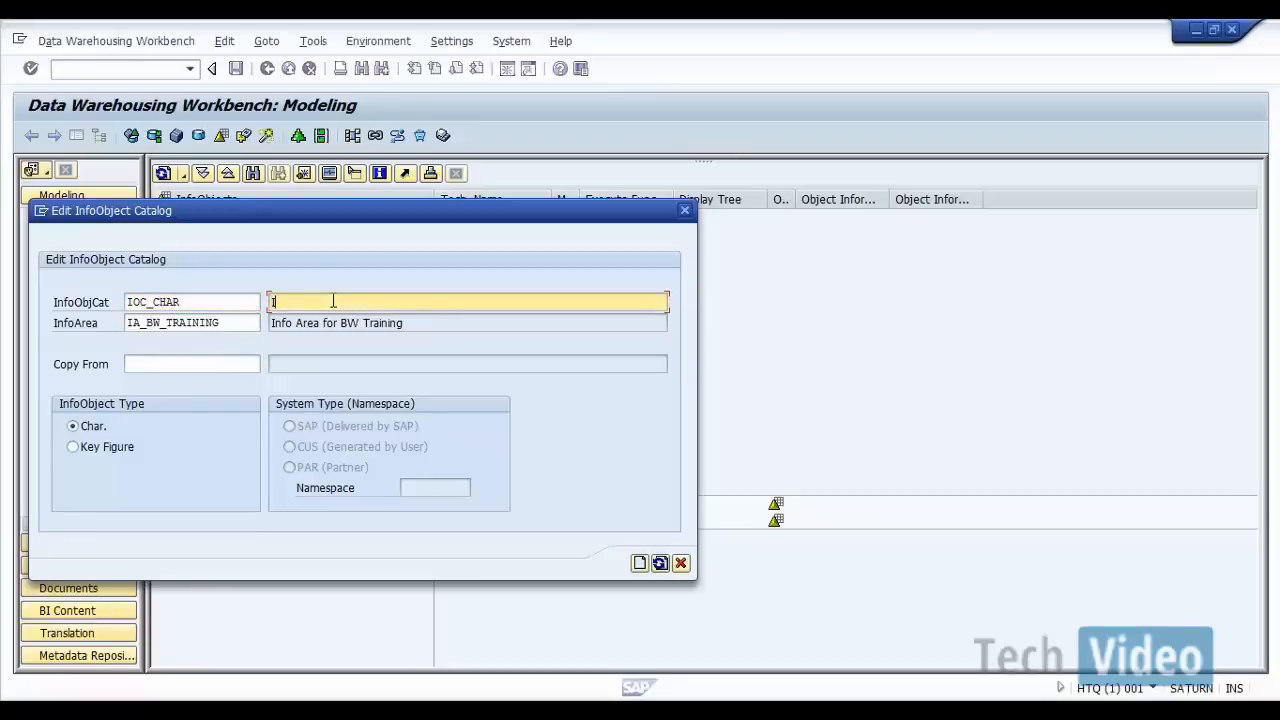
{"action": "type", "text": "Info Object Catalog for "}
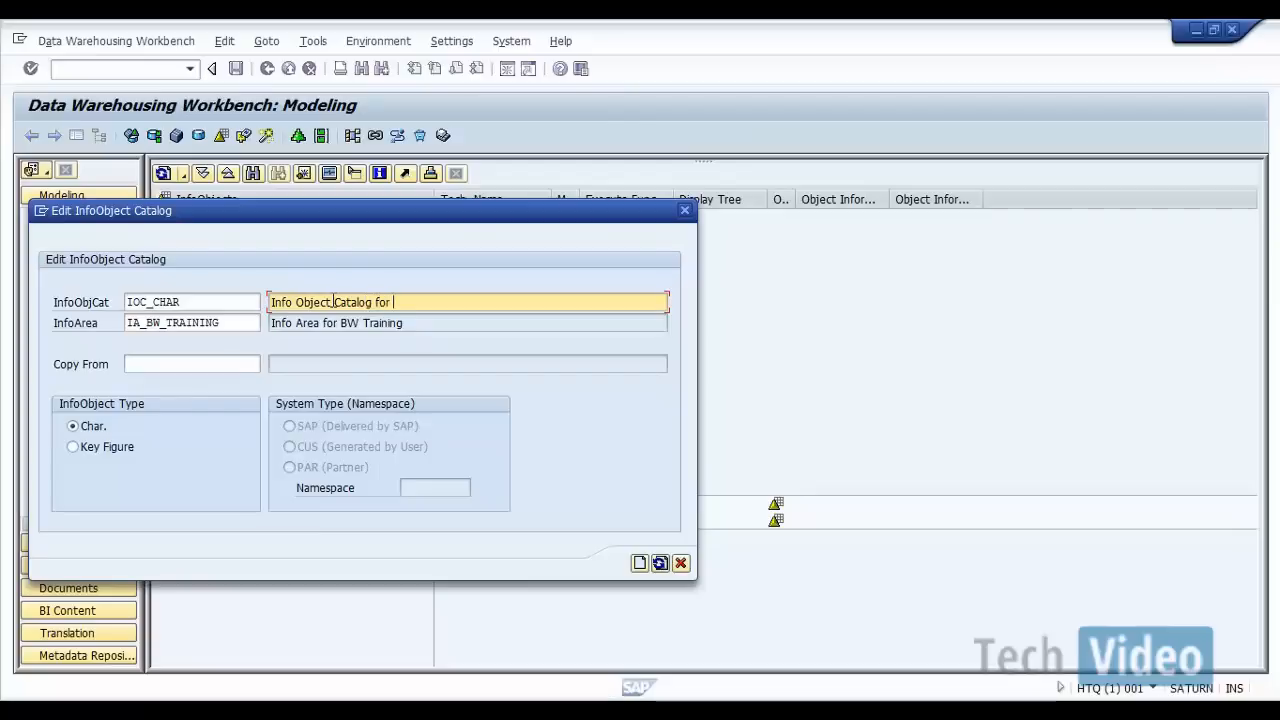
{"action": "type", "text": "Characteristics"}
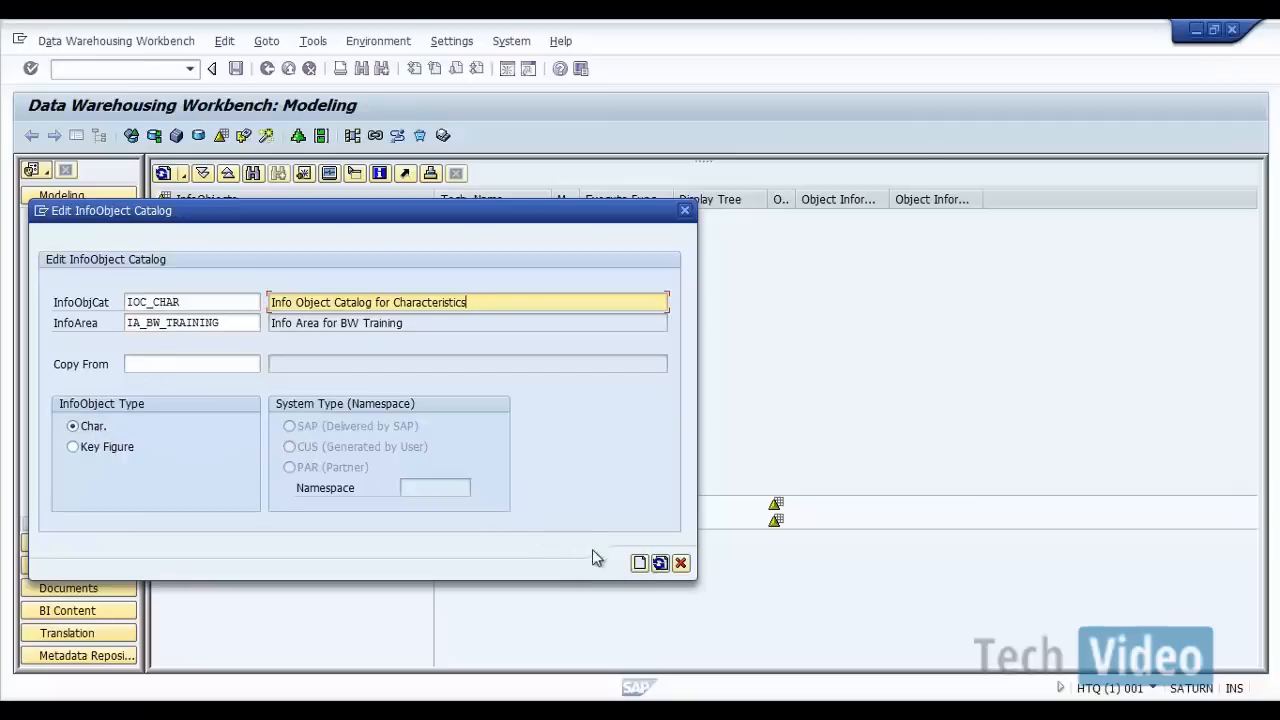
{"action": "left_click", "coordinate": [641, 565]}
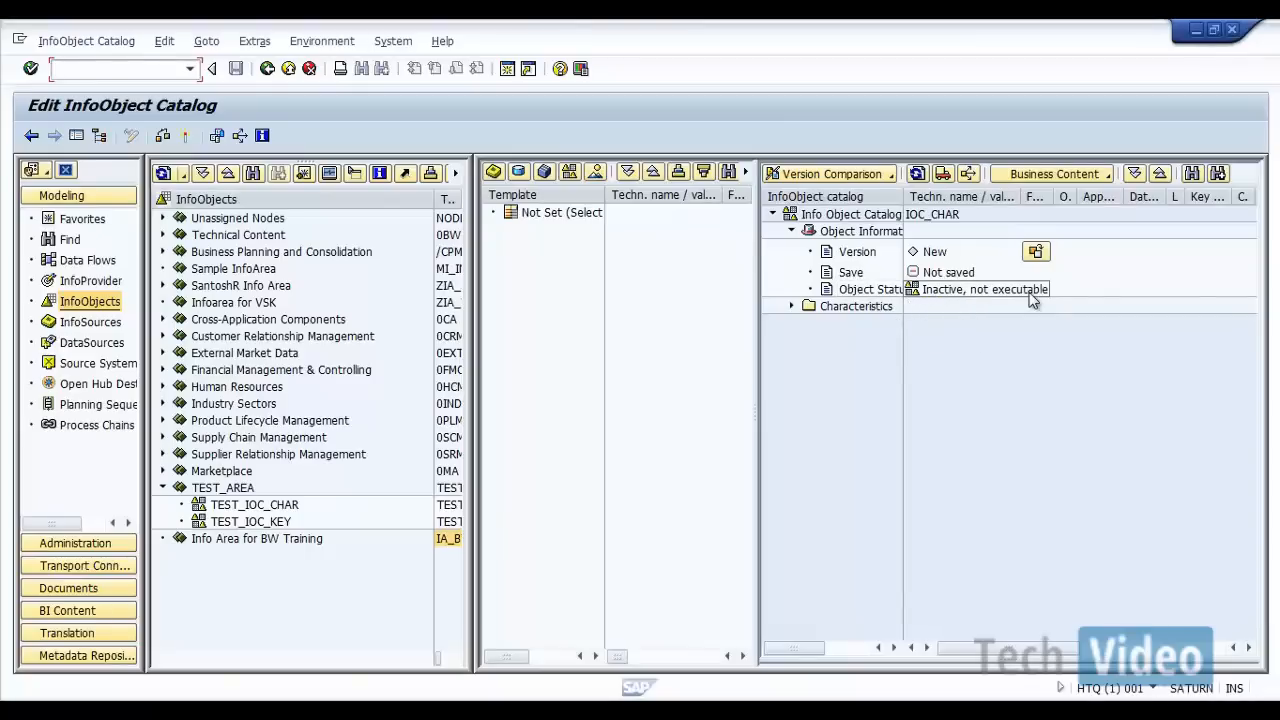
Step: Activate the IOC_CHAR catalog and expand its activation log before returning to the InfoObjects tree
{"action": "left_click", "coordinate": [186, 140]}
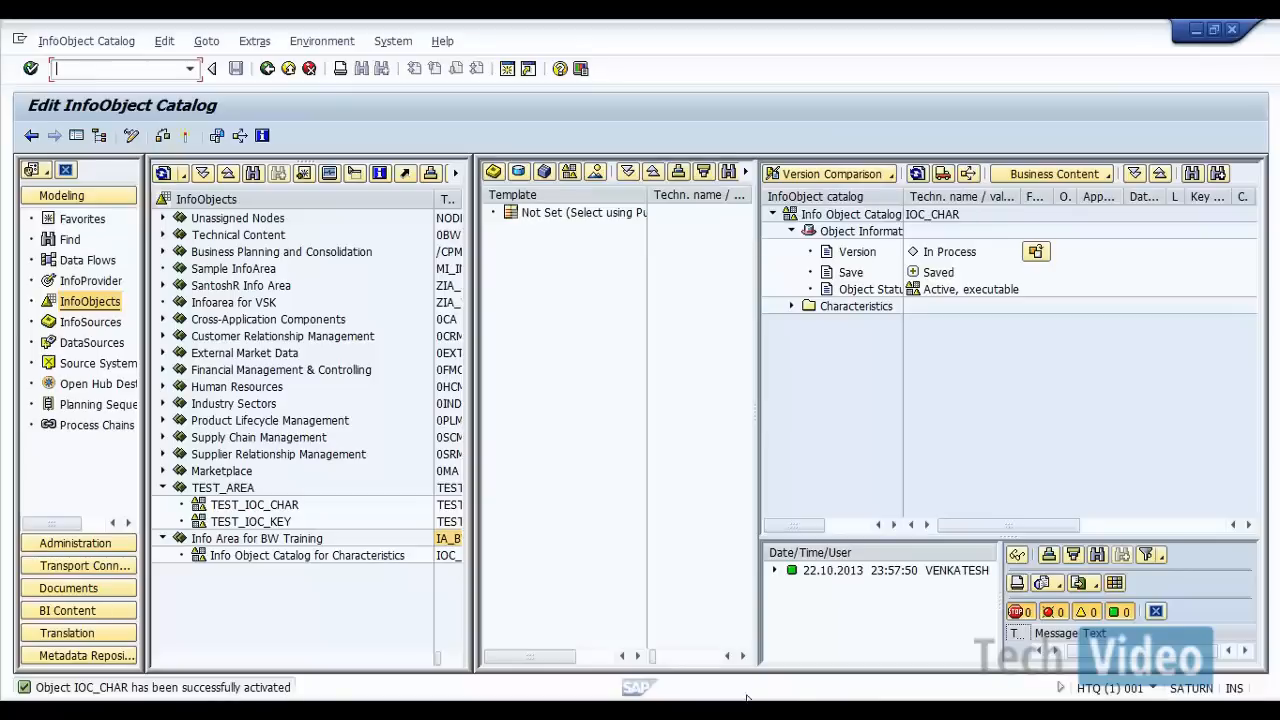
{"action": "left_click", "coordinate": [776, 570]}
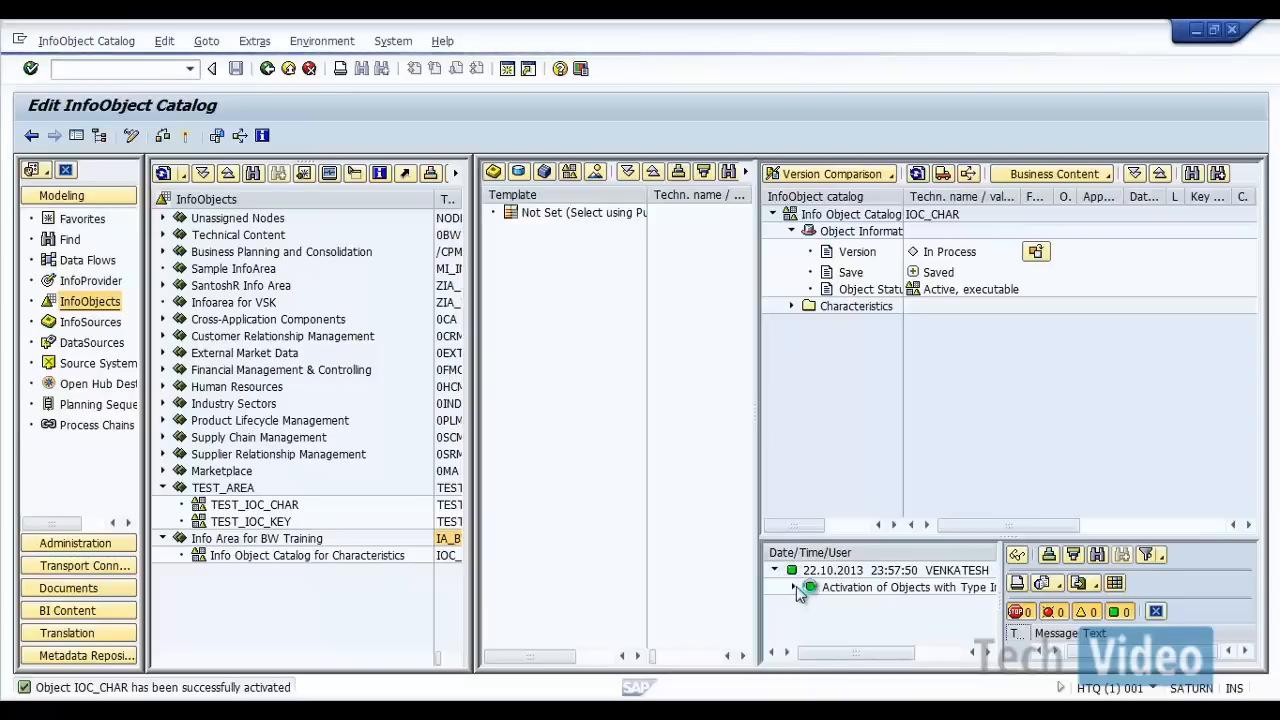
{"action": "left_click", "coordinate": [793, 587]}
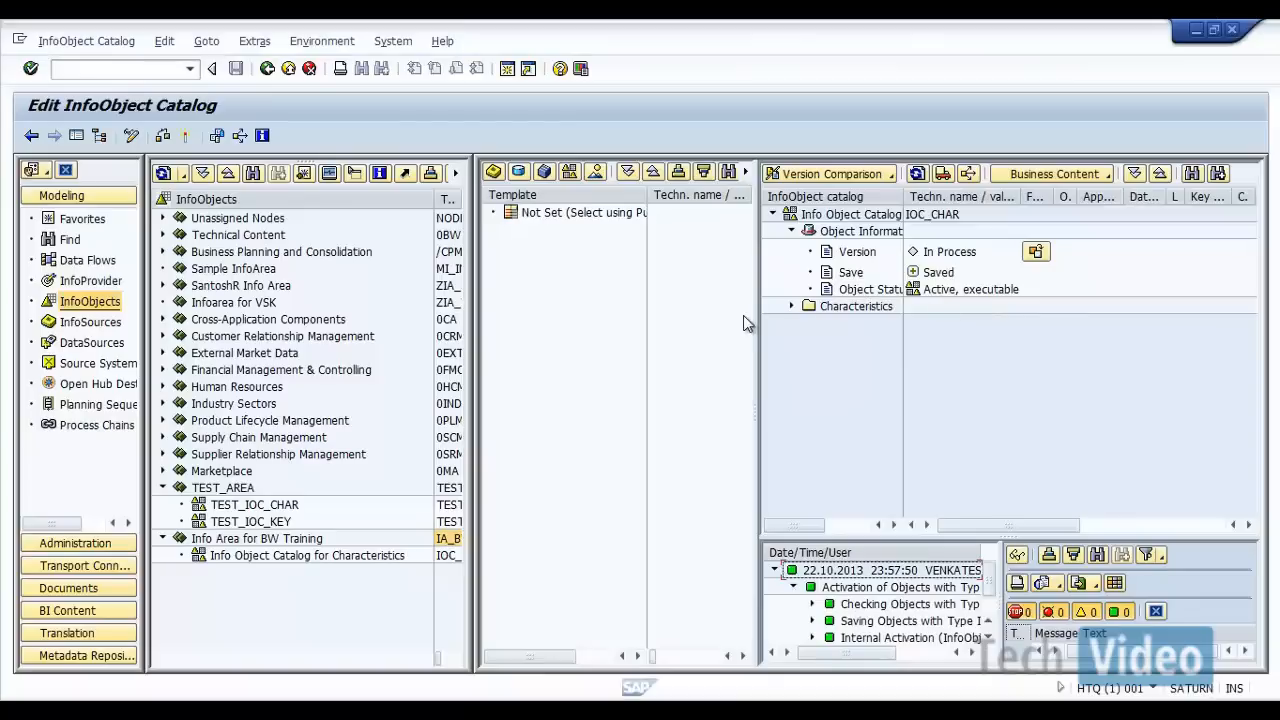
{"action": "left_click", "coordinate": [267, 68]}
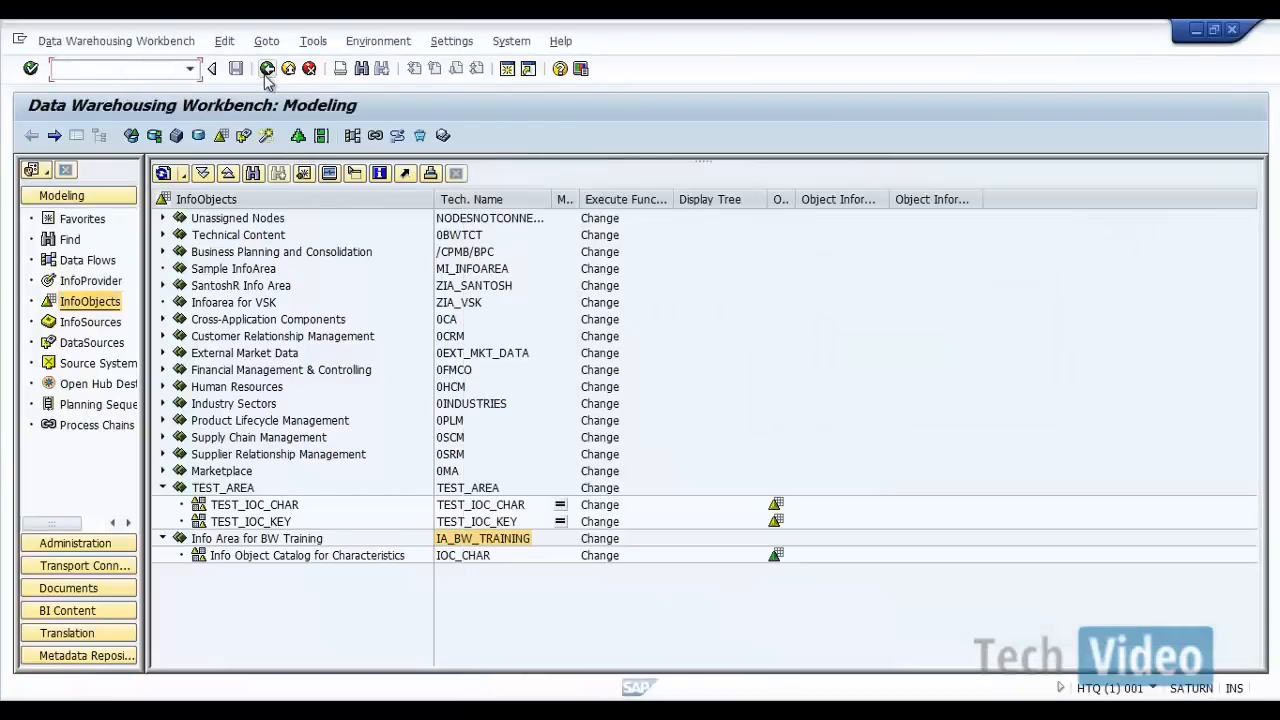
Step: Start another InfoObject catalog under the IA_BW_TRAINING InfoArea and name it IOC_KEY
{"action": "right_click", "coordinate": [456, 543]}
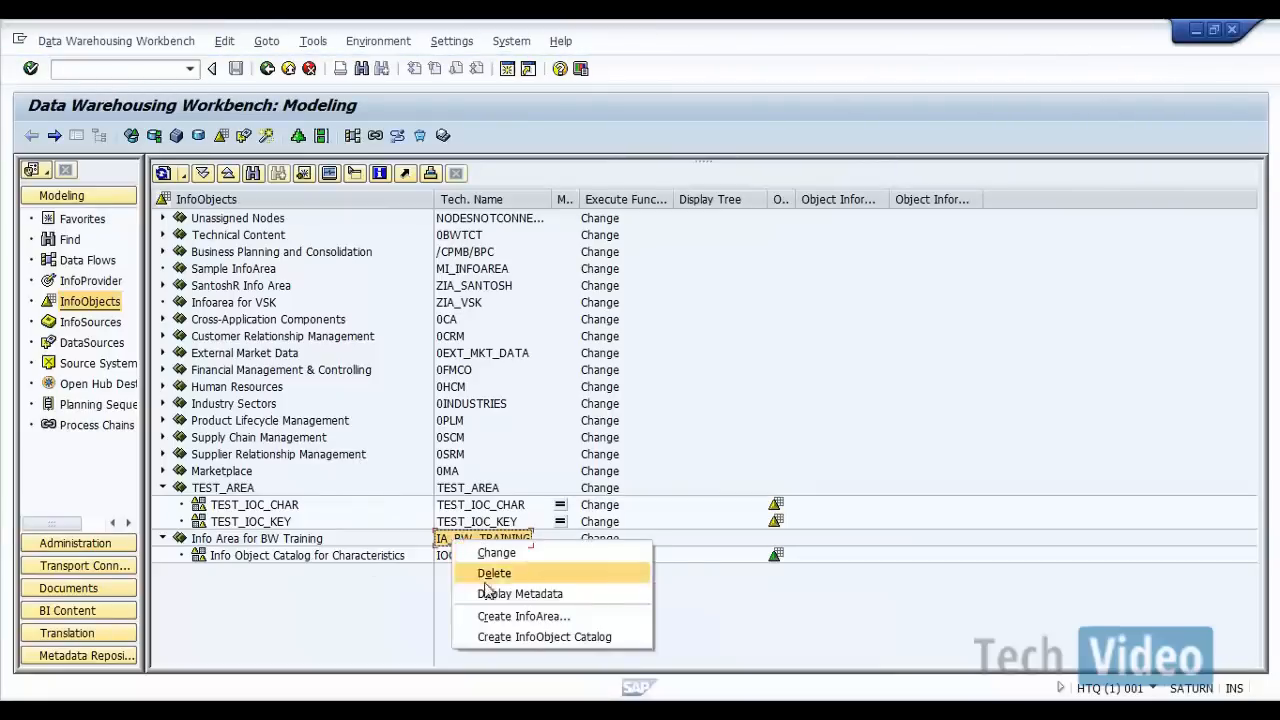
{"action": "left_click", "coordinate": [496, 640]}
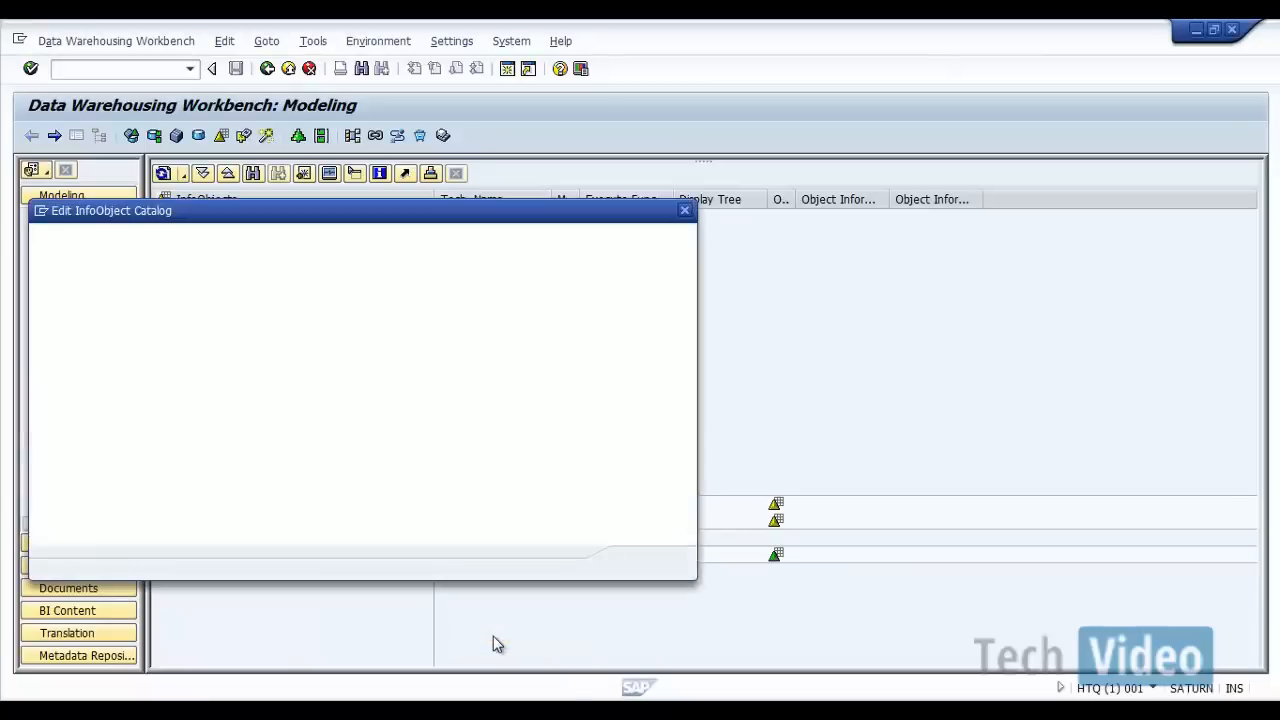
{"action": "type", "text": "I"}
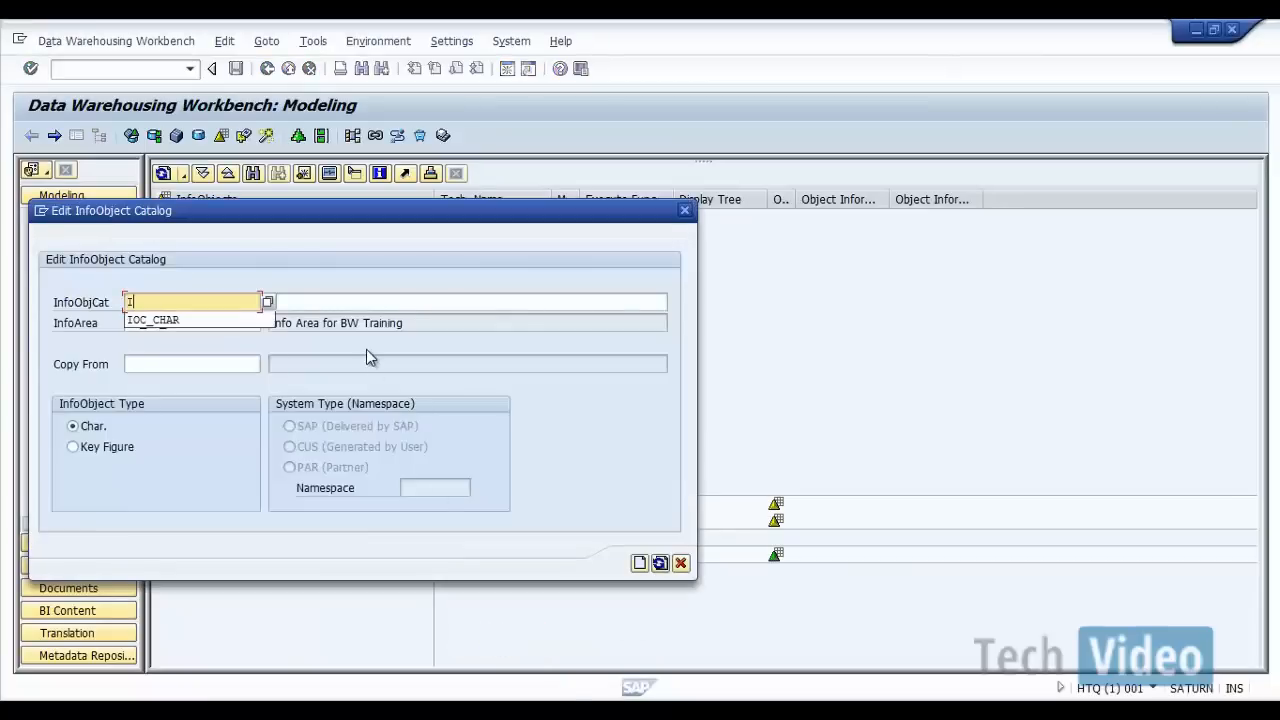
{"action": "type", "text": "OC_KEY"}
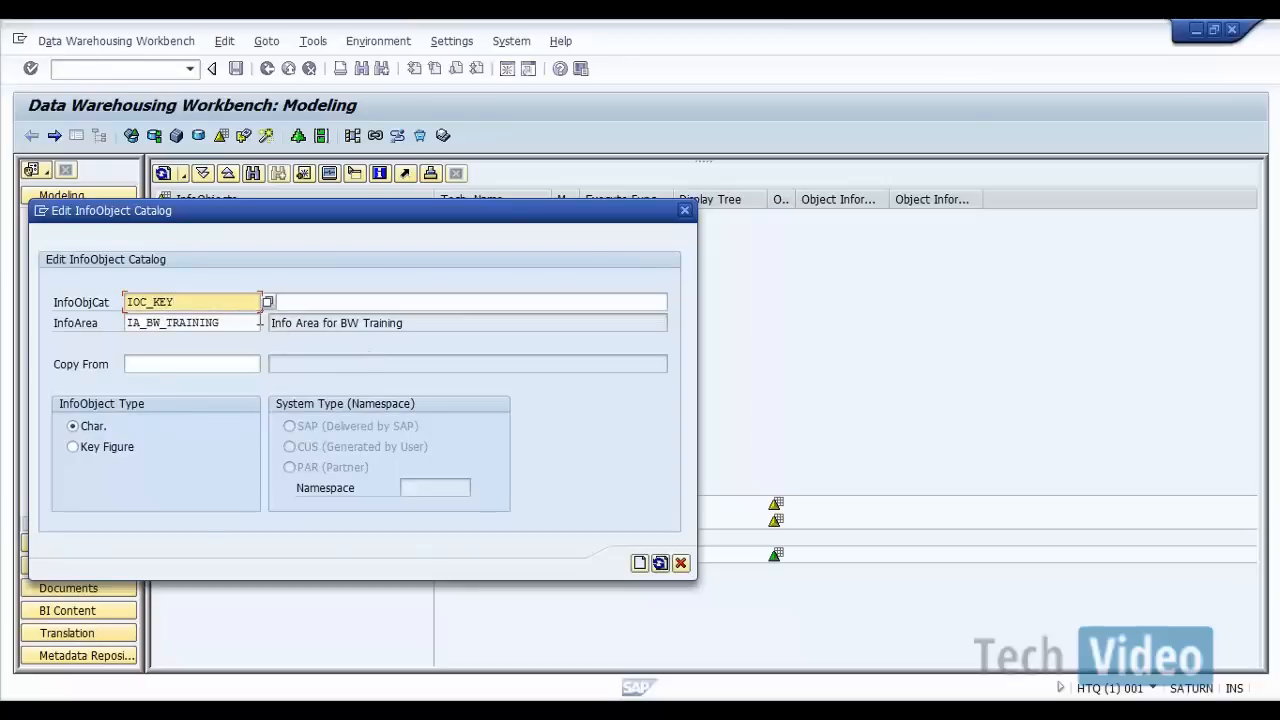
Step: Describe the catalog as "Info Object Catalog for Key Figures" and create it with the Key Figure InfoObject type
{"action": "left_click", "coordinate": [320, 308]}
{"action": "type", "text": "Inf"}
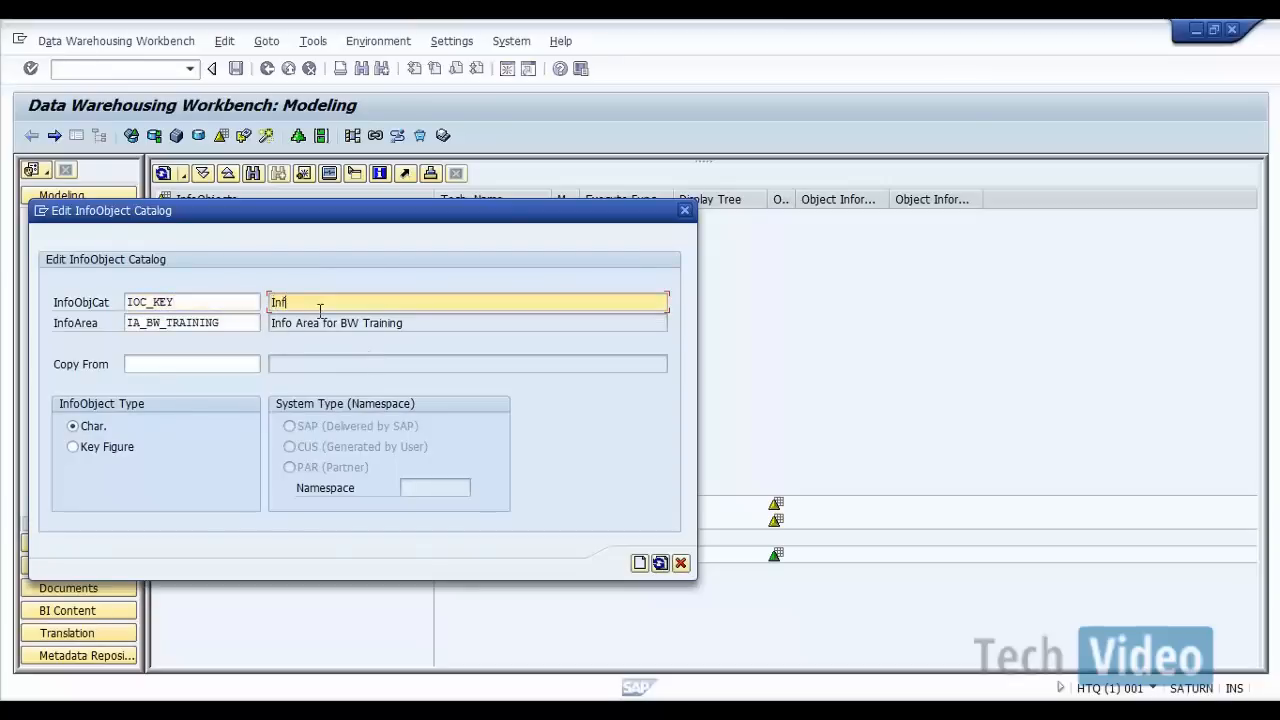
{"action": "type", "text": "o Object "}
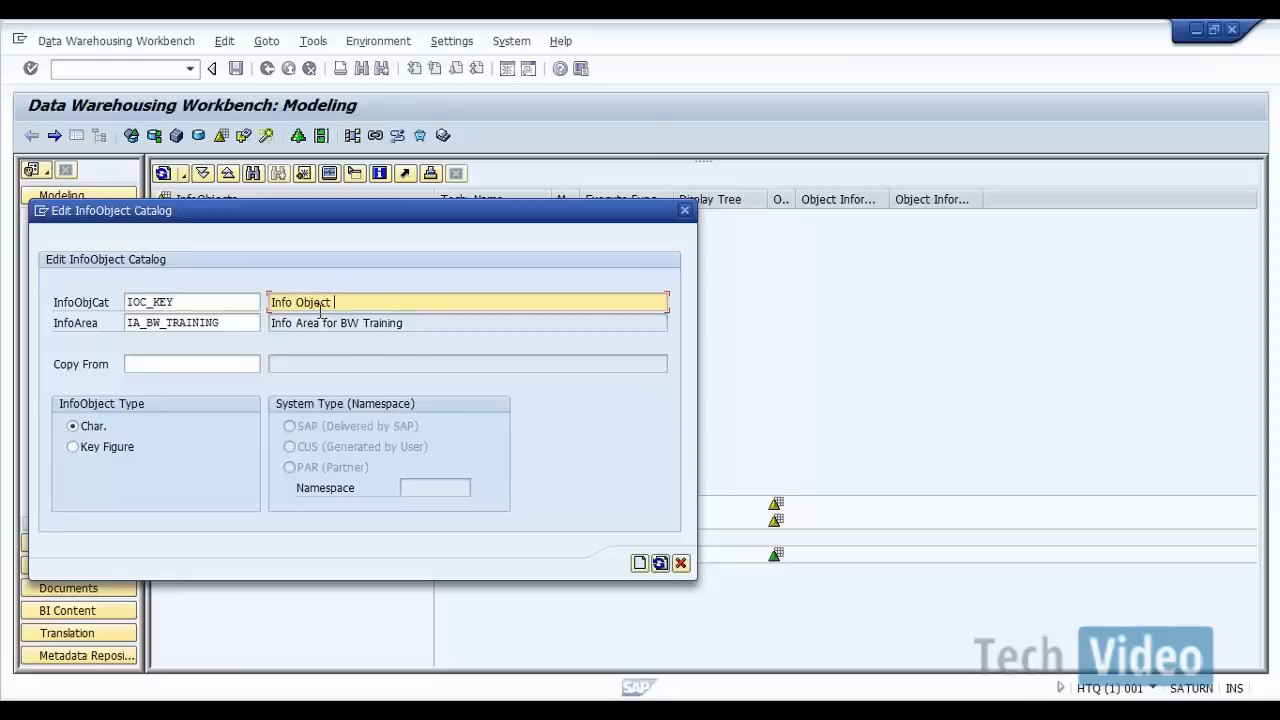
{"action": "type", "text": "Catalog for Key Figures"}
{"action": "left_click", "coordinate": [76, 448]}
{"action": "left_click", "coordinate": [640, 563]}
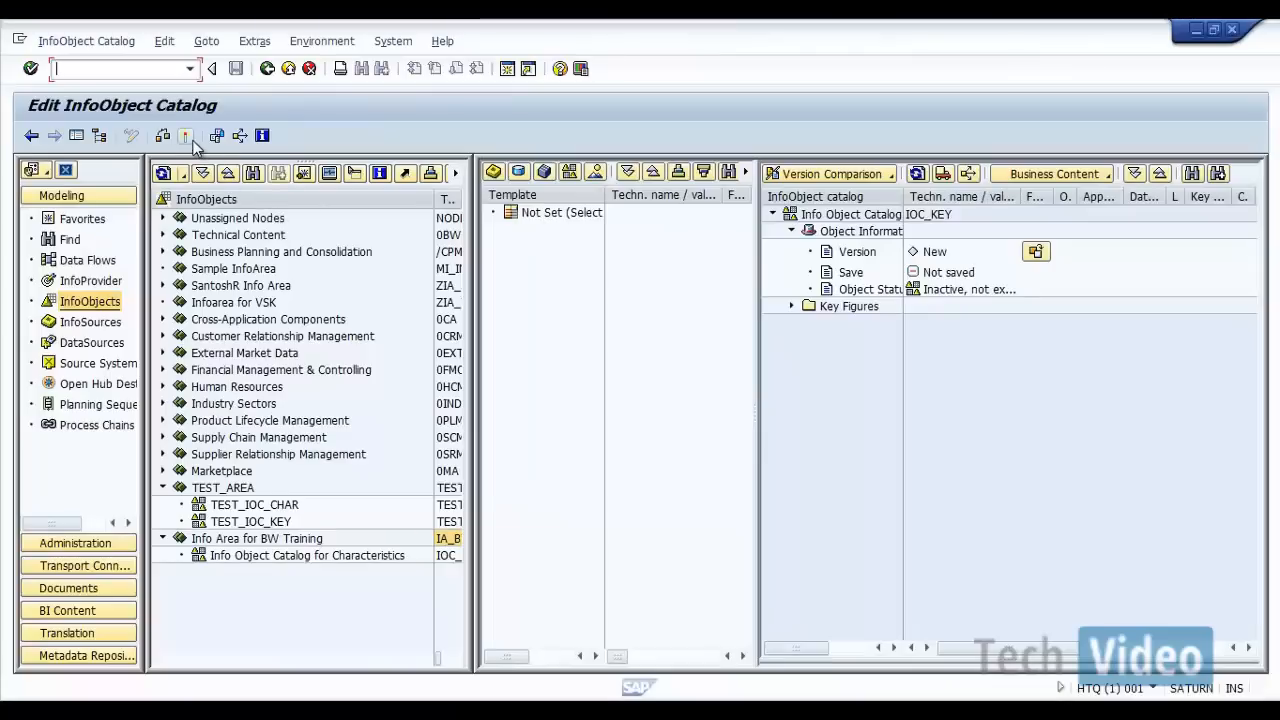
Step: Activate the IOC_KEY catalog and return to the full InfoObjects tree
{"action": "left_click", "coordinate": [185, 138]}
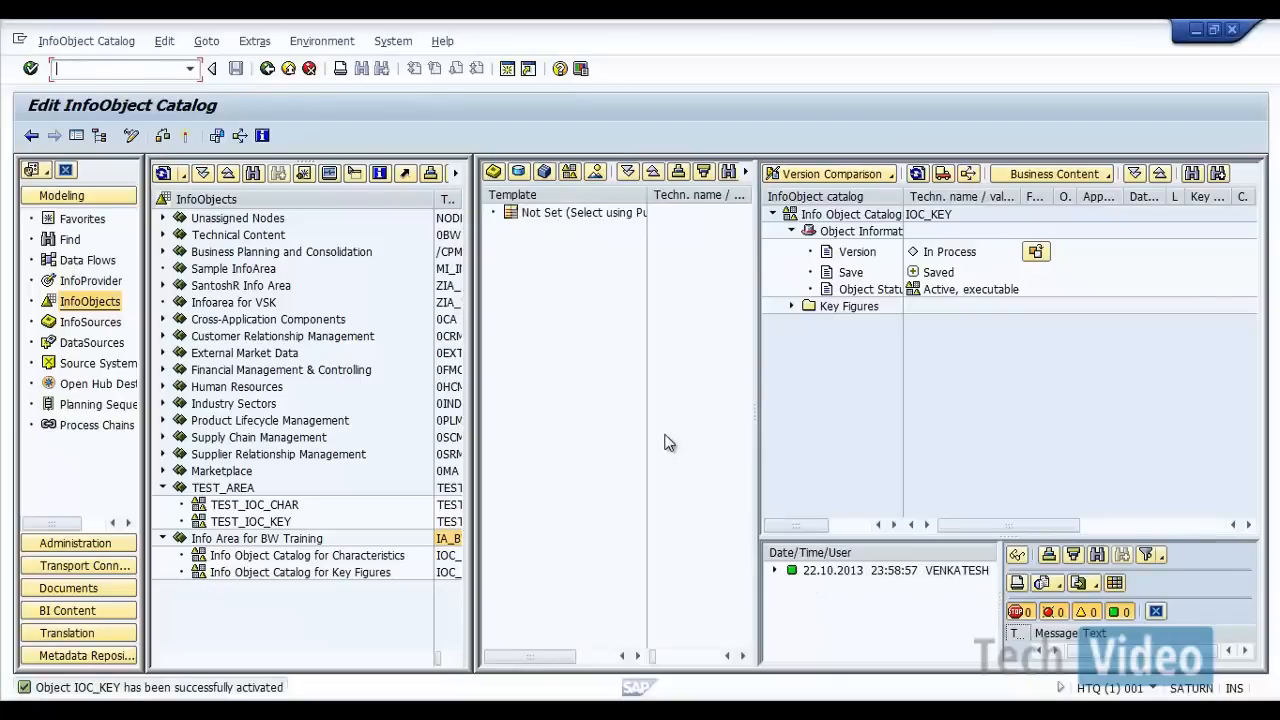
{"action": "left_click", "coordinate": [268, 72]}
{"action": "left_click", "coordinate": [267, 70]}
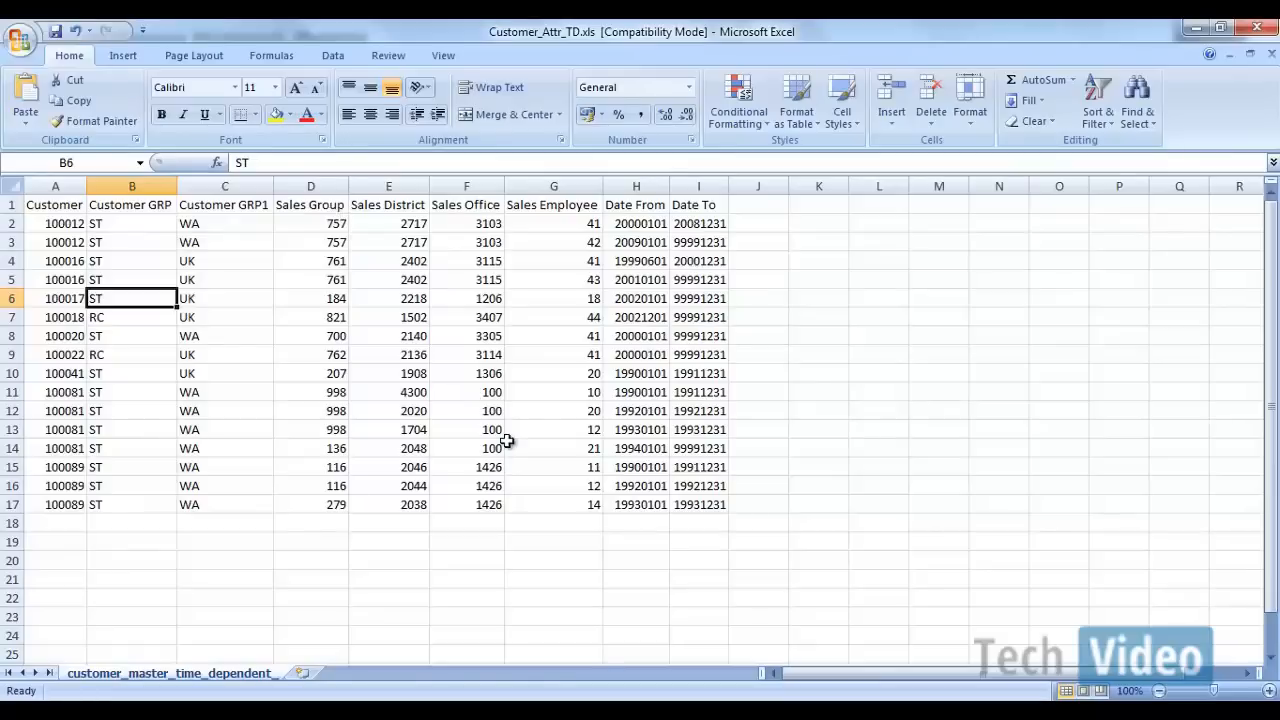
Step: Switch to Document1 in Word and examine the list of planned InfoObjects with their data types and lengths
{"action": "left_click", "coordinate": [905, 708]}
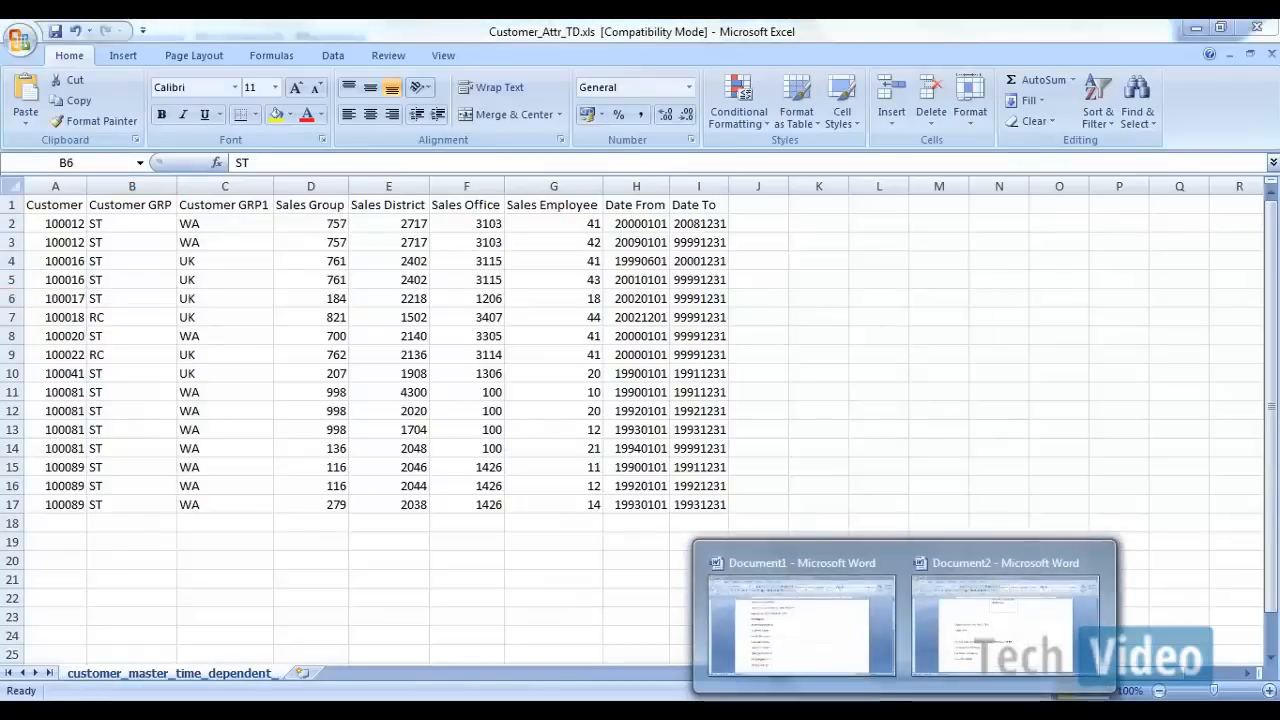
{"action": "left_click", "coordinate": [790, 625]}
{"action": "scroll", "coordinate": [330, 340], "scroll_direction": "down", "scroll_amount": 1}
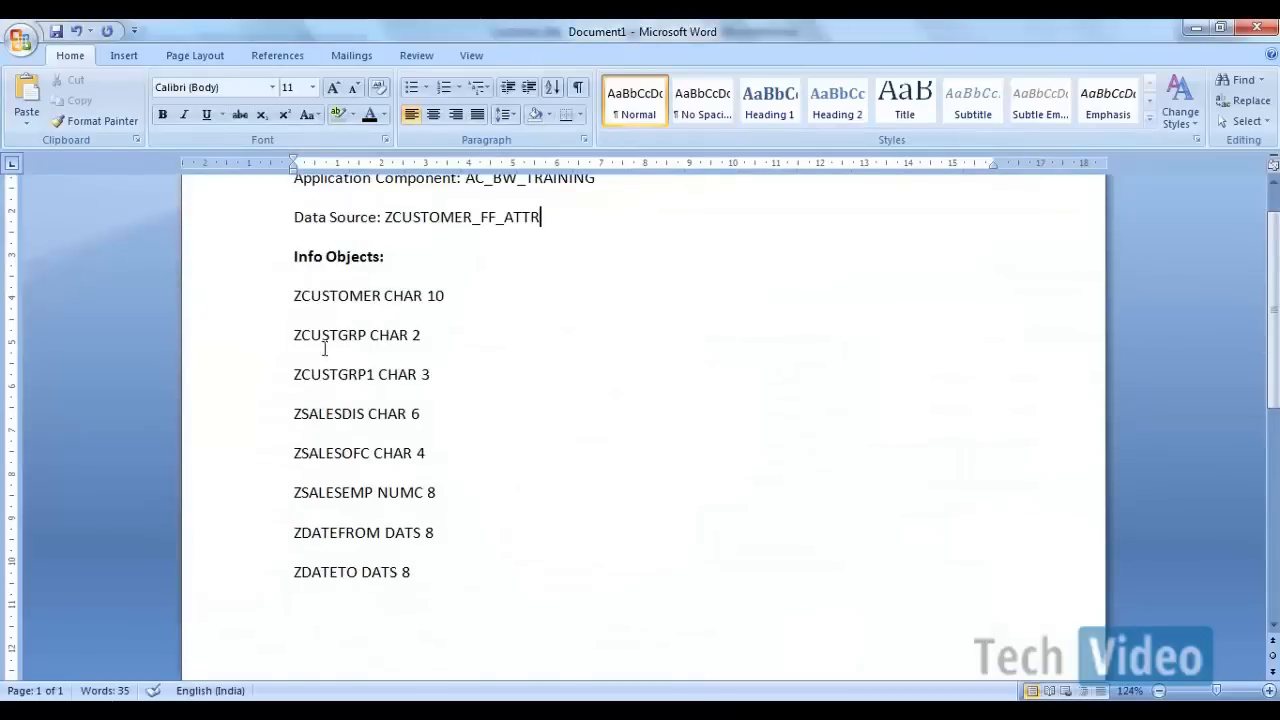
{"action": "left_click_drag", "start_coordinate": [290, 303], "coordinate": [489, 569]}
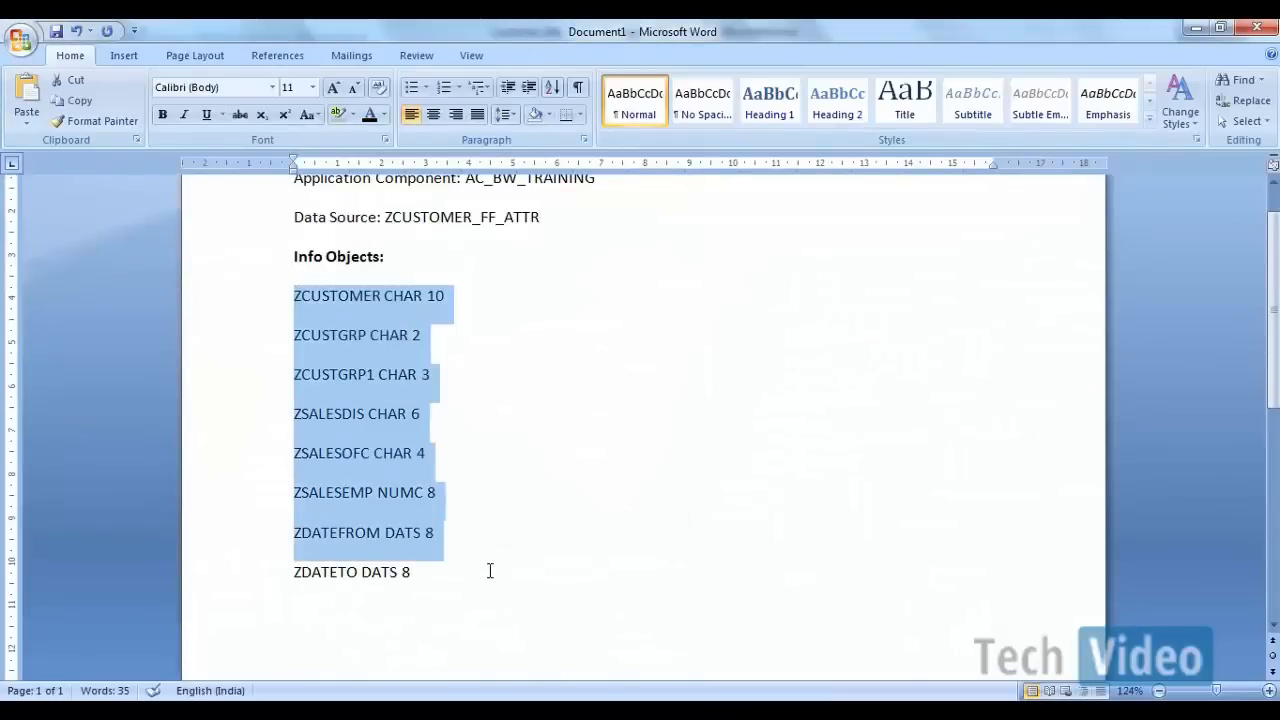
{"action": "left_click", "coordinate": [489, 569]}
{"action": "left_click_drag", "start_coordinate": [292, 297], "coordinate": [370, 302]}
{"action": "left_click", "coordinate": [369, 303]}
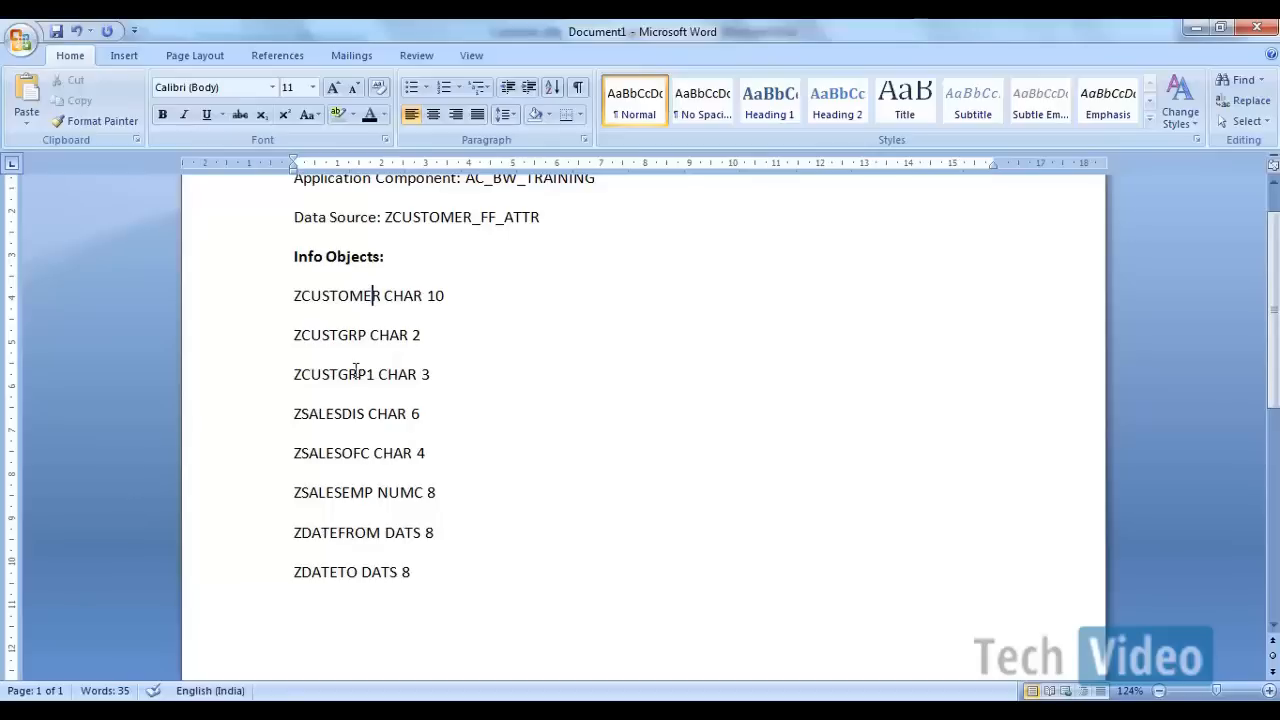
{"action": "left_click", "coordinate": [301, 296]}
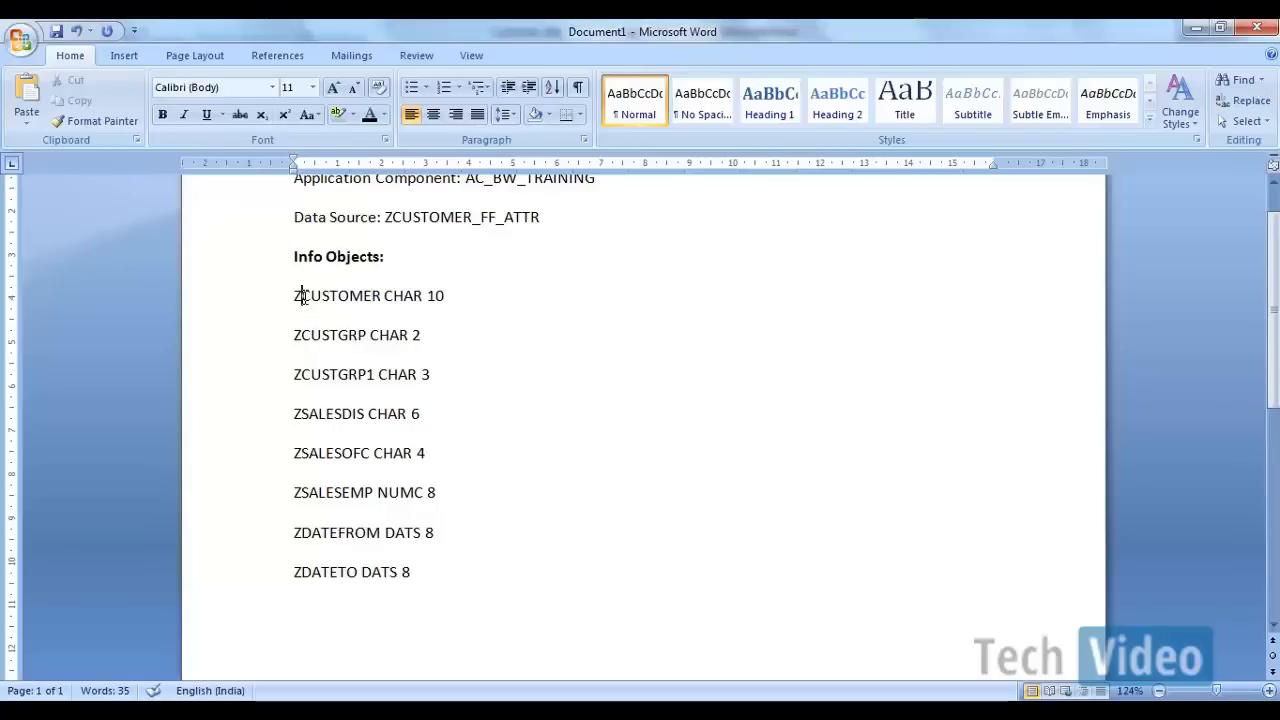
{"action": "scroll", "coordinate": [302, 296], "scroll_direction": "up", "scroll_amount": 1}
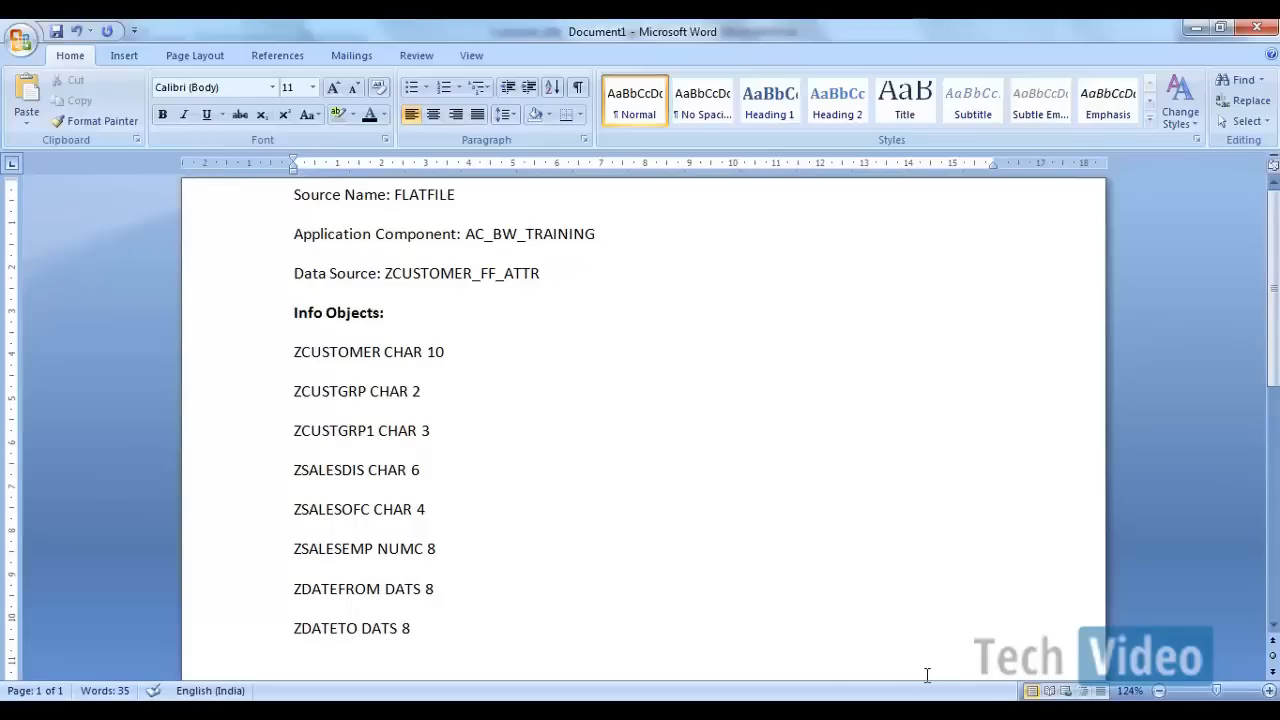
Step: Switch back to the SAP Data Warehousing Workbench and create characteristic ZCUSTOMER in the IOC_CHAR catalog with long description "Customer Number"
{"action": "mouse_move", "coordinate": [699, 712]}
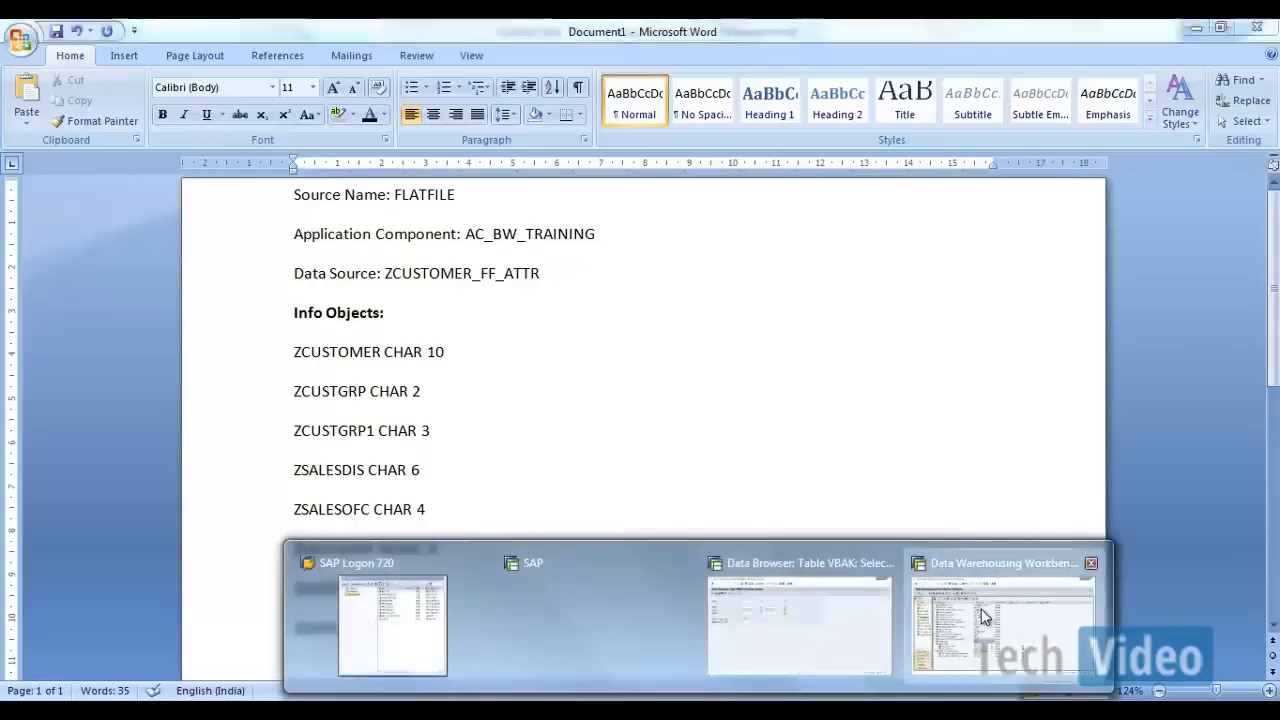
{"action": "left_click", "coordinate": [960, 630]}
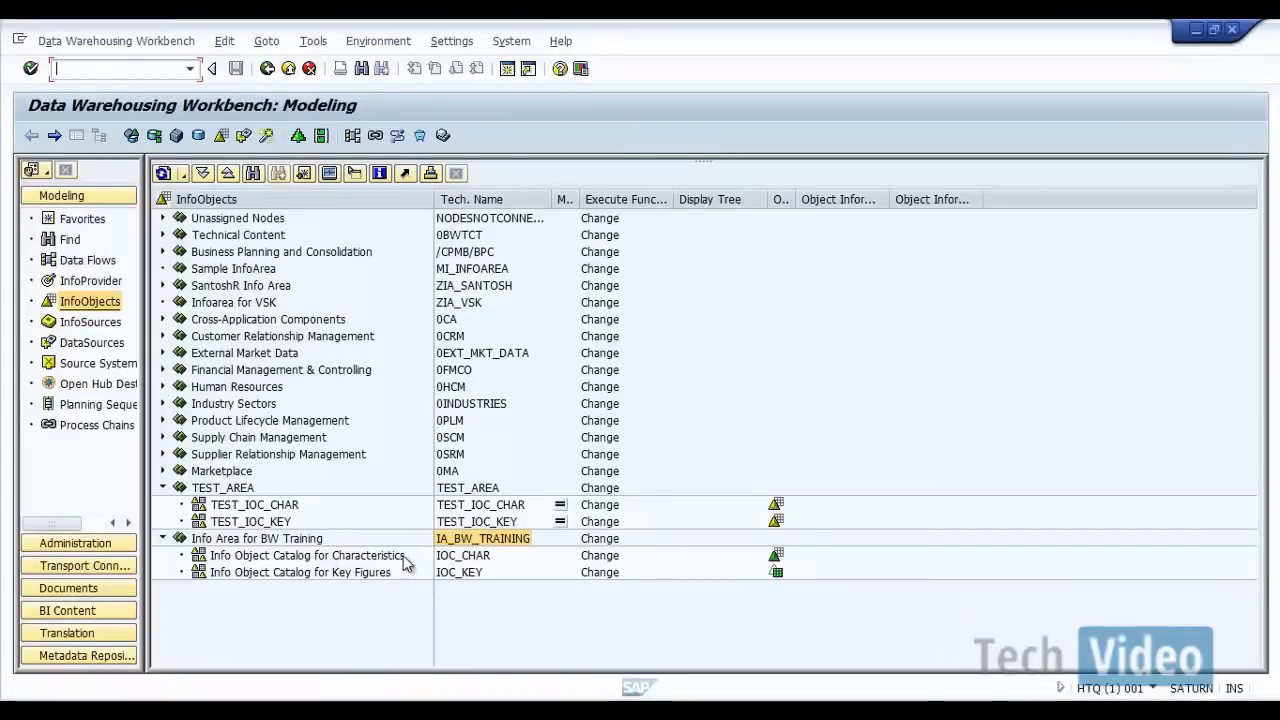
{"action": "right_click", "coordinate": [446, 562]}
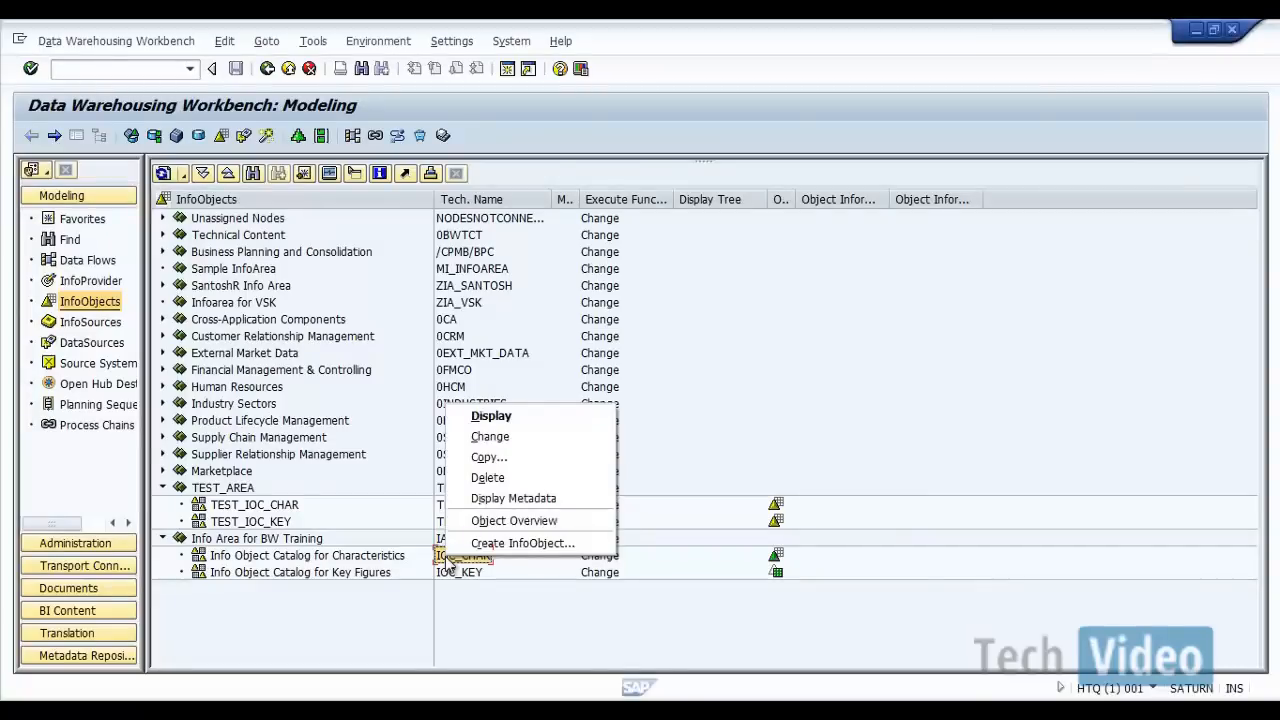
{"action": "left_click", "coordinate": [392, 560]}
{"action": "right_click", "coordinate": [393, 566]}
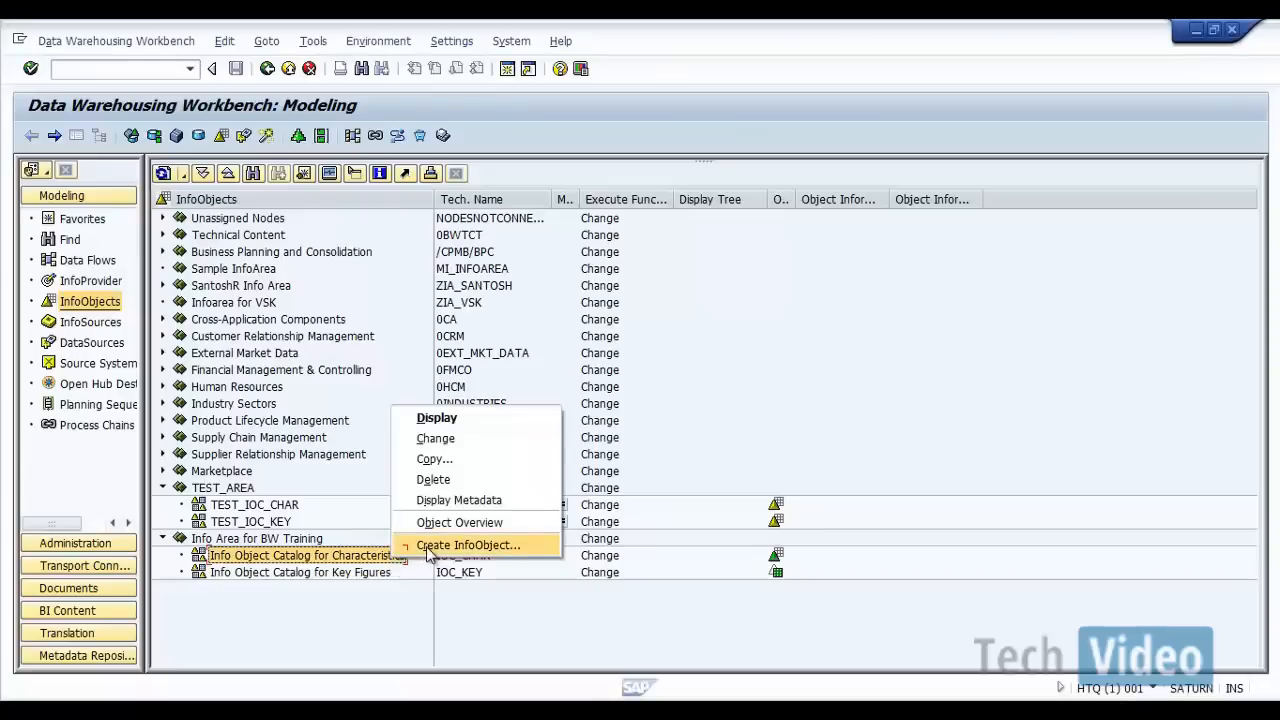
{"action": "left_click", "coordinate": [430, 545]}
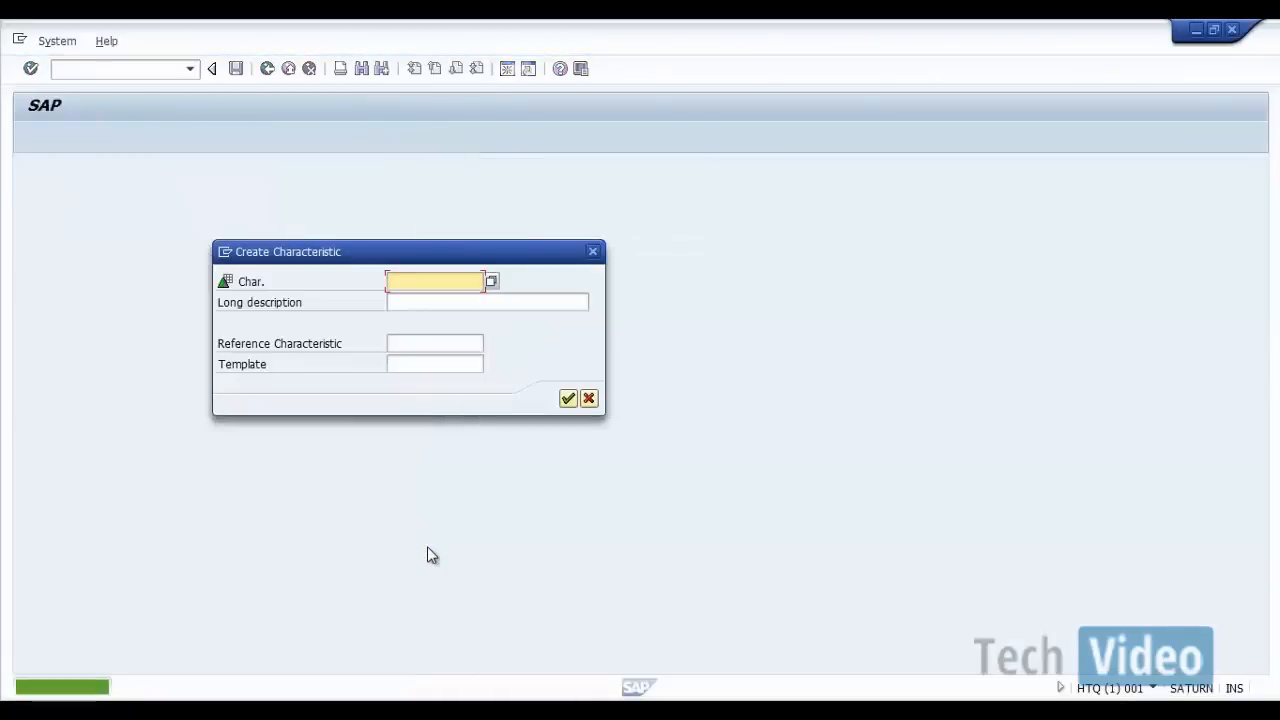
{"action": "type", "text": "ZCU"}
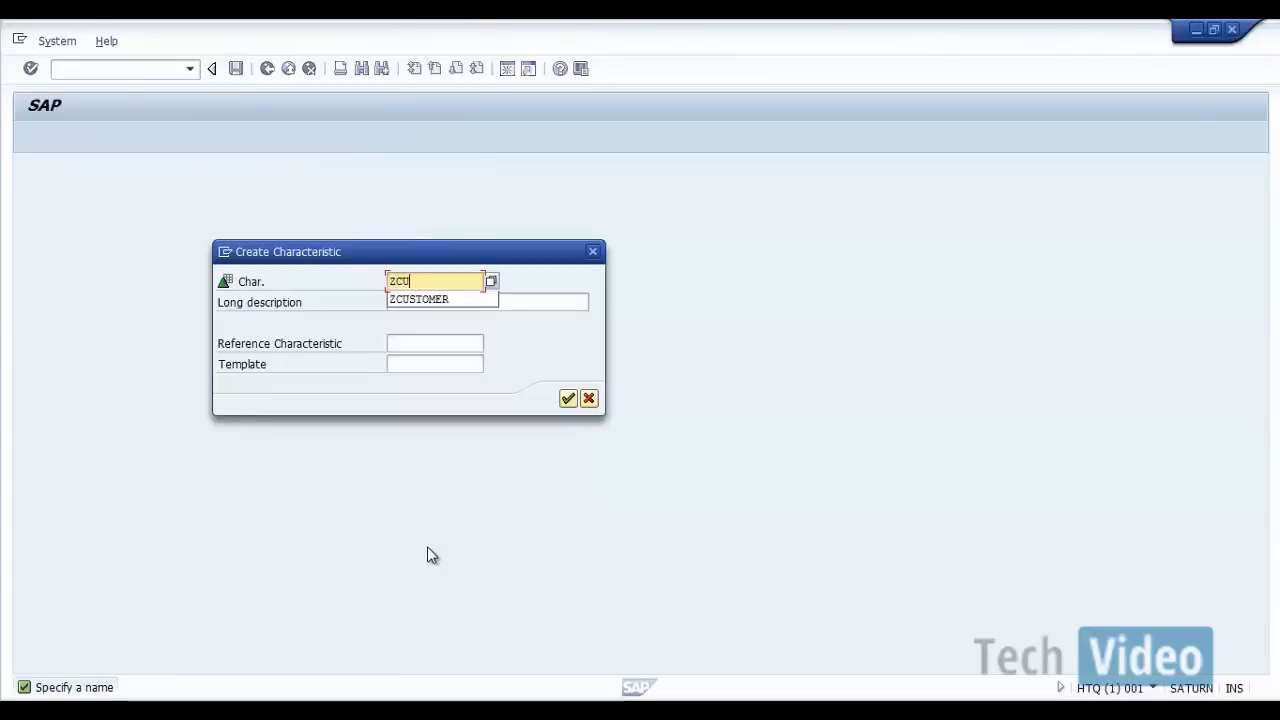
{"action": "type", "text": "STOMER"}
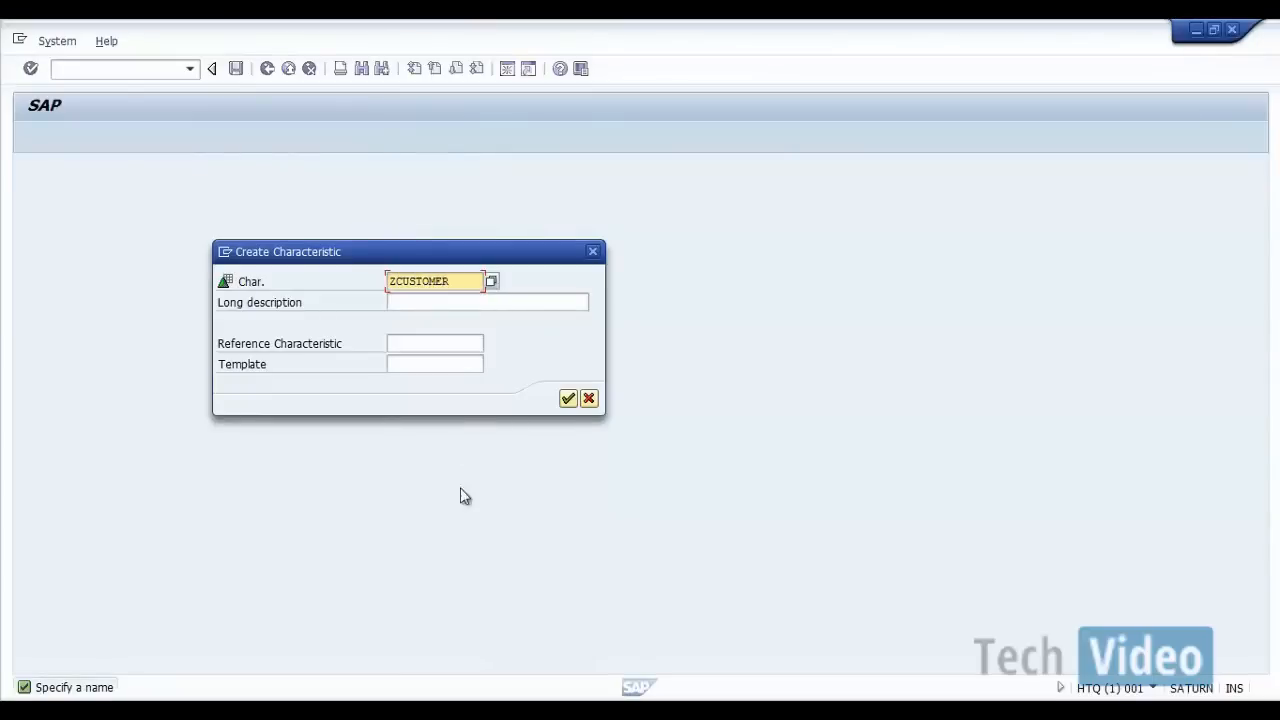
{"action": "left_click", "coordinate": [466, 301]}
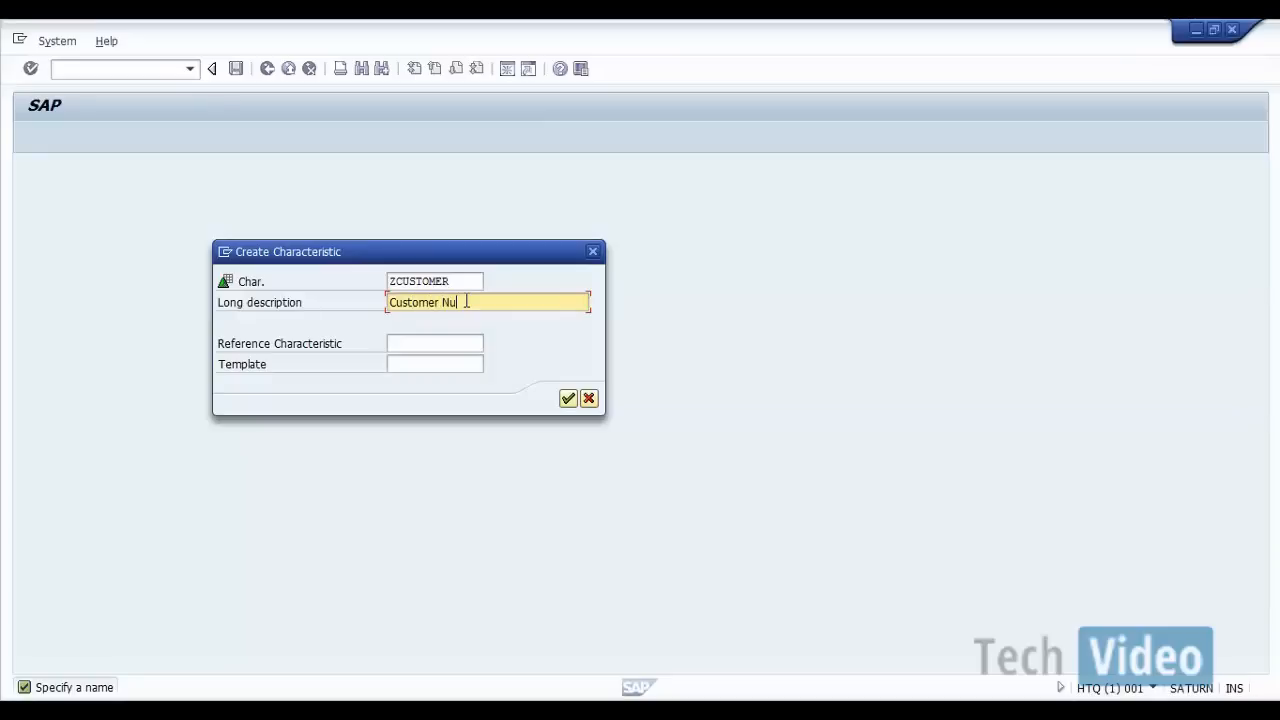
{"action": "left_click", "coordinate": [567, 399]}
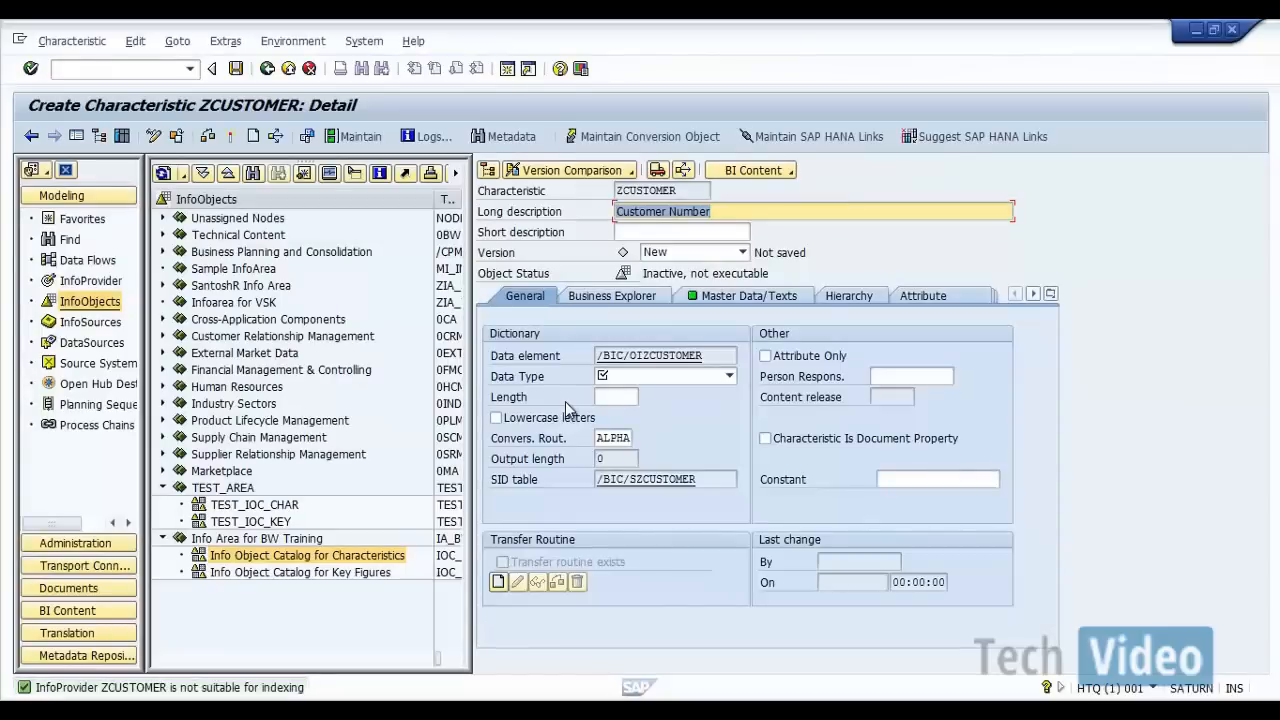
Step: Set ZCUSTOMER's data type to CHAR - Character String with length 10 and allow lowercase letters
{"action": "left_click", "coordinate": [729, 376]}
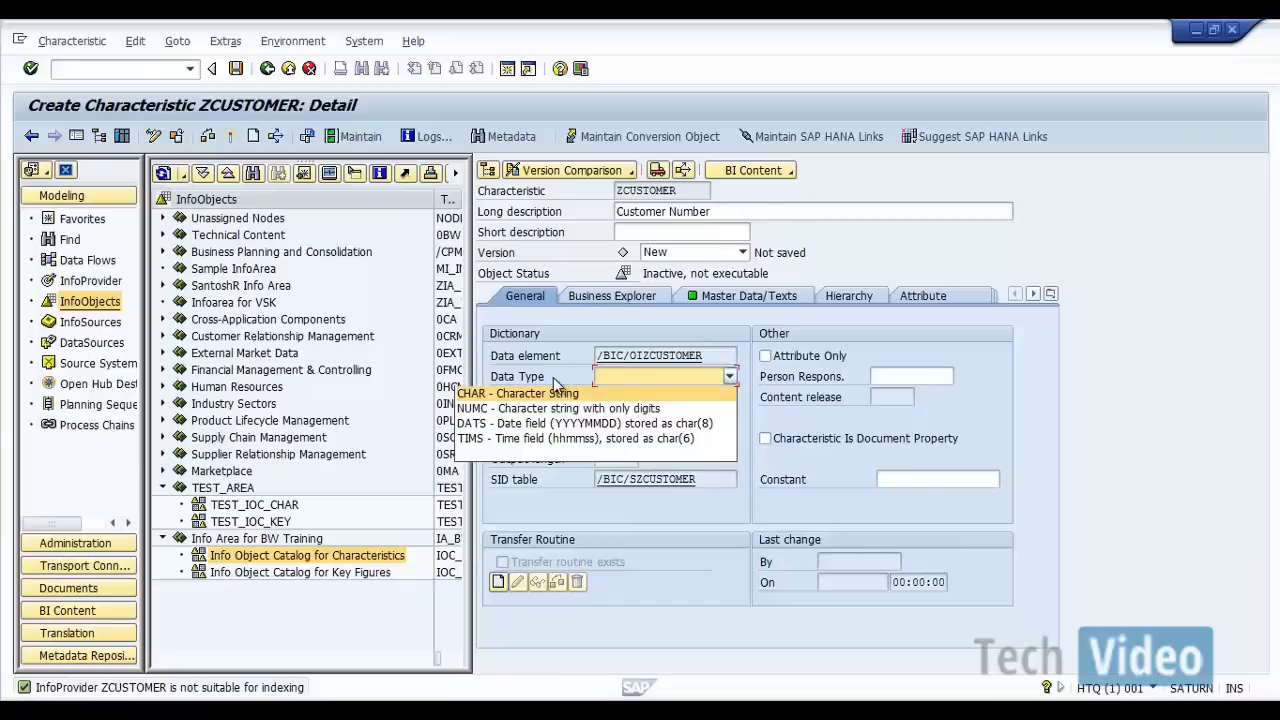
{"action": "left_click", "coordinate": [555, 394]}
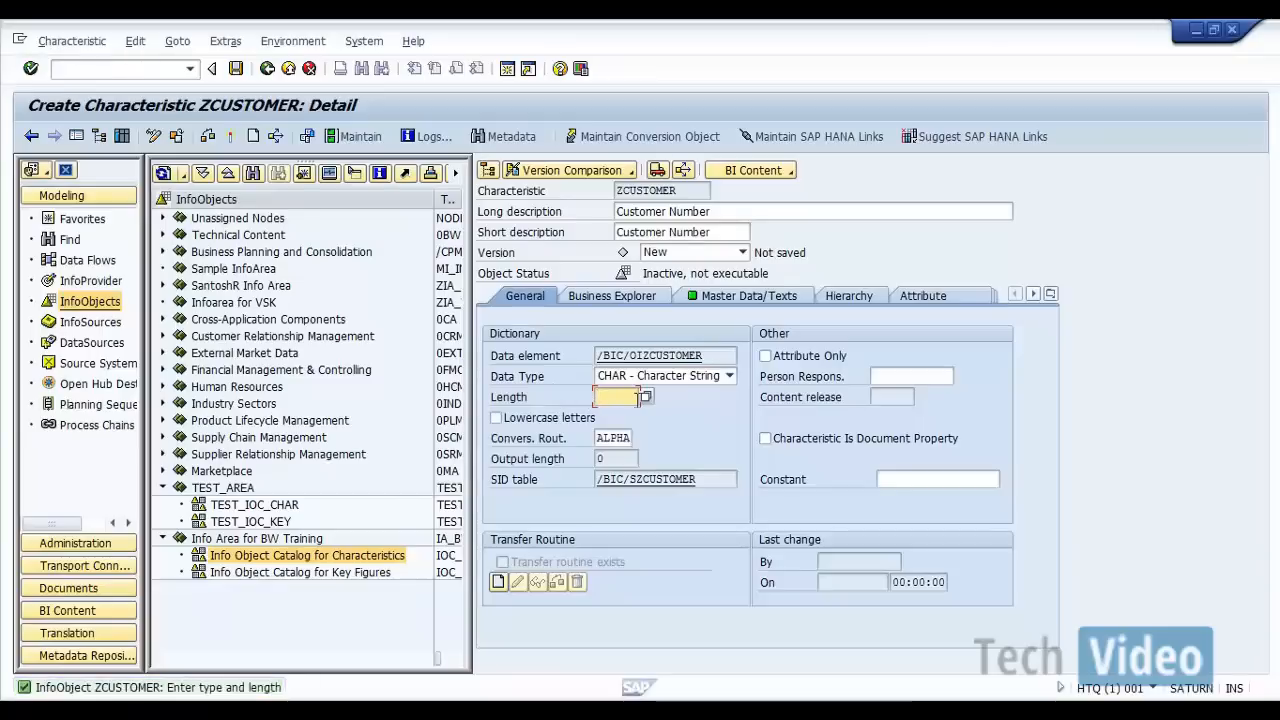
{"action": "type", "text": "10"}
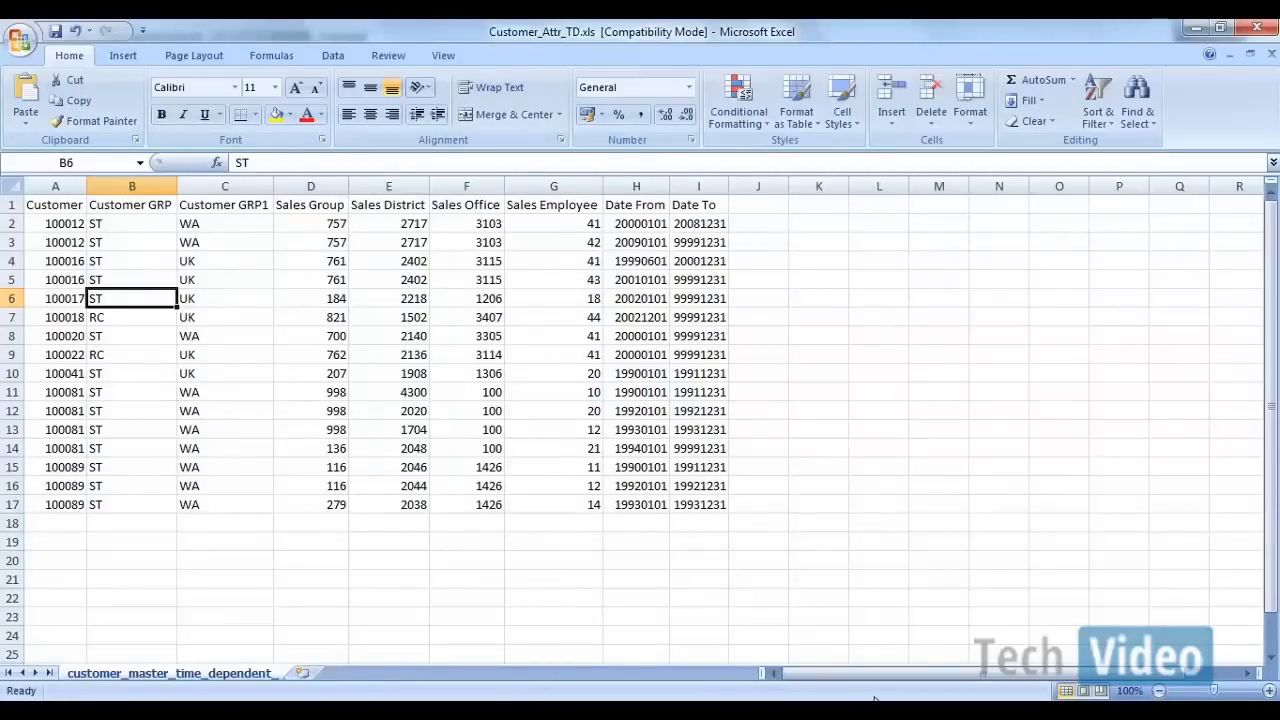
{"action": "mouse_move", "coordinate": [696, 700]}
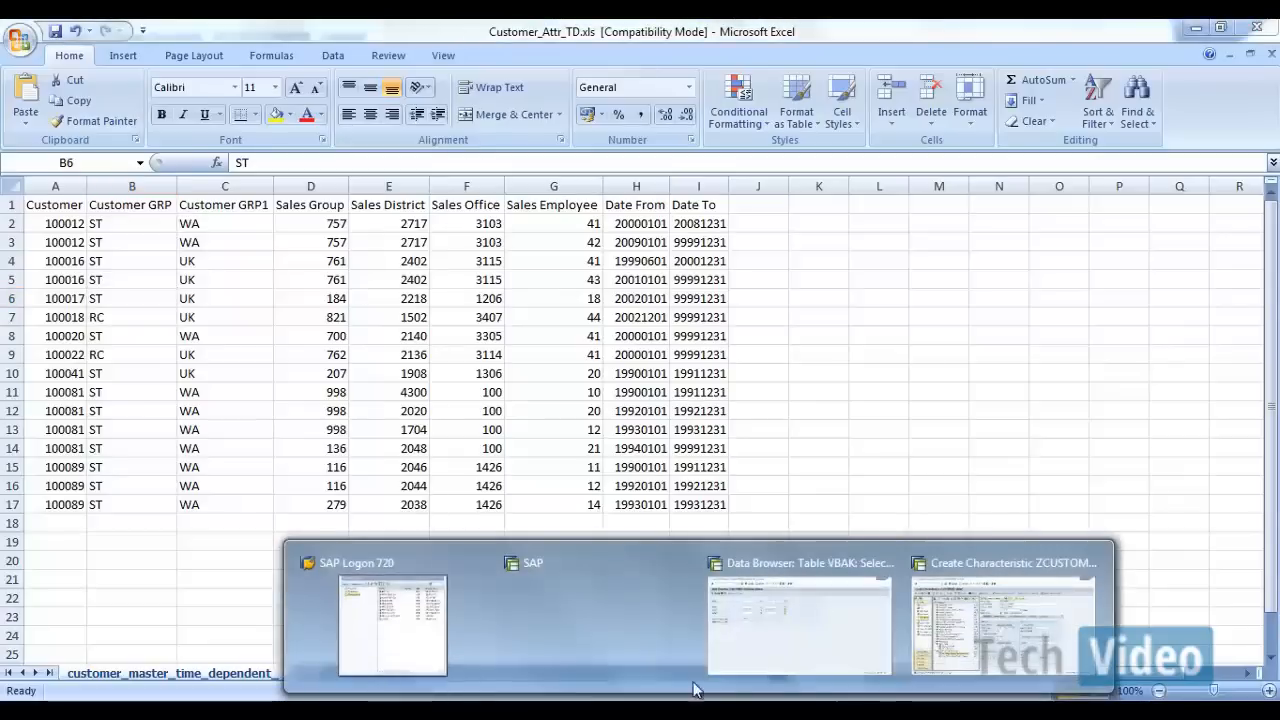
{"action": "left_click", "coordinate": [972, 627]}
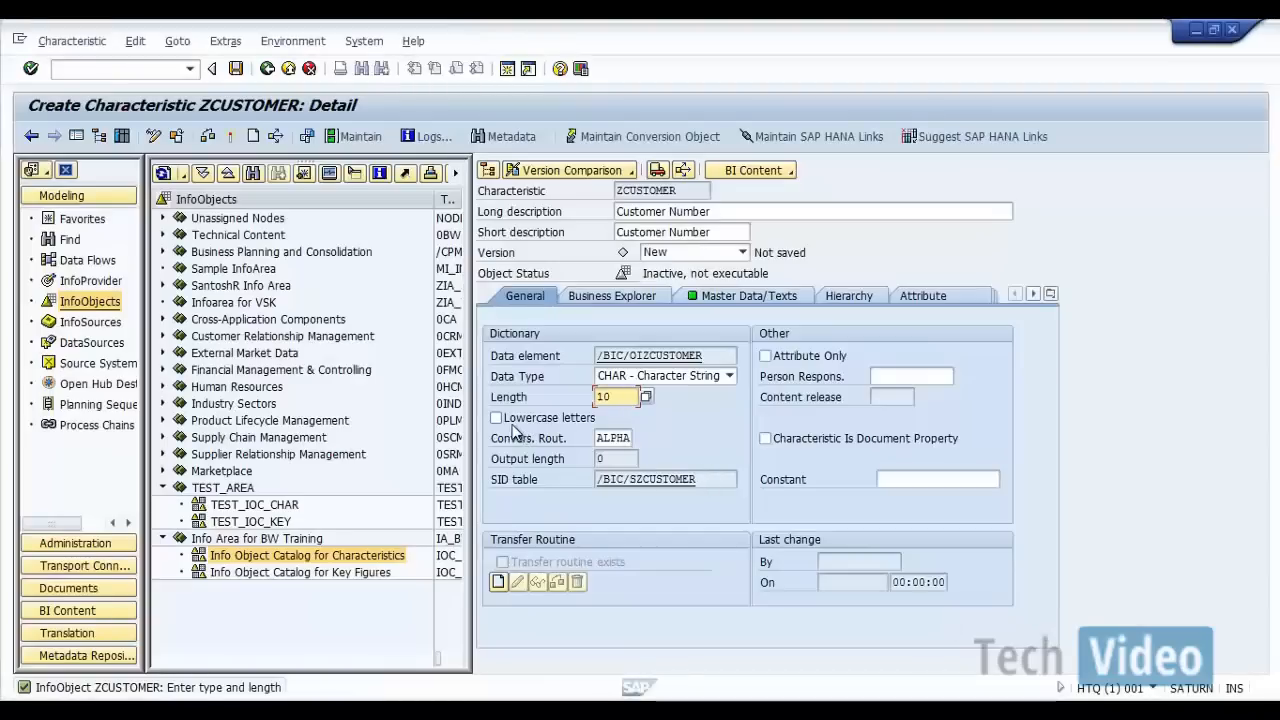
{"action": "left_click", "coordinate": [500, 420]}
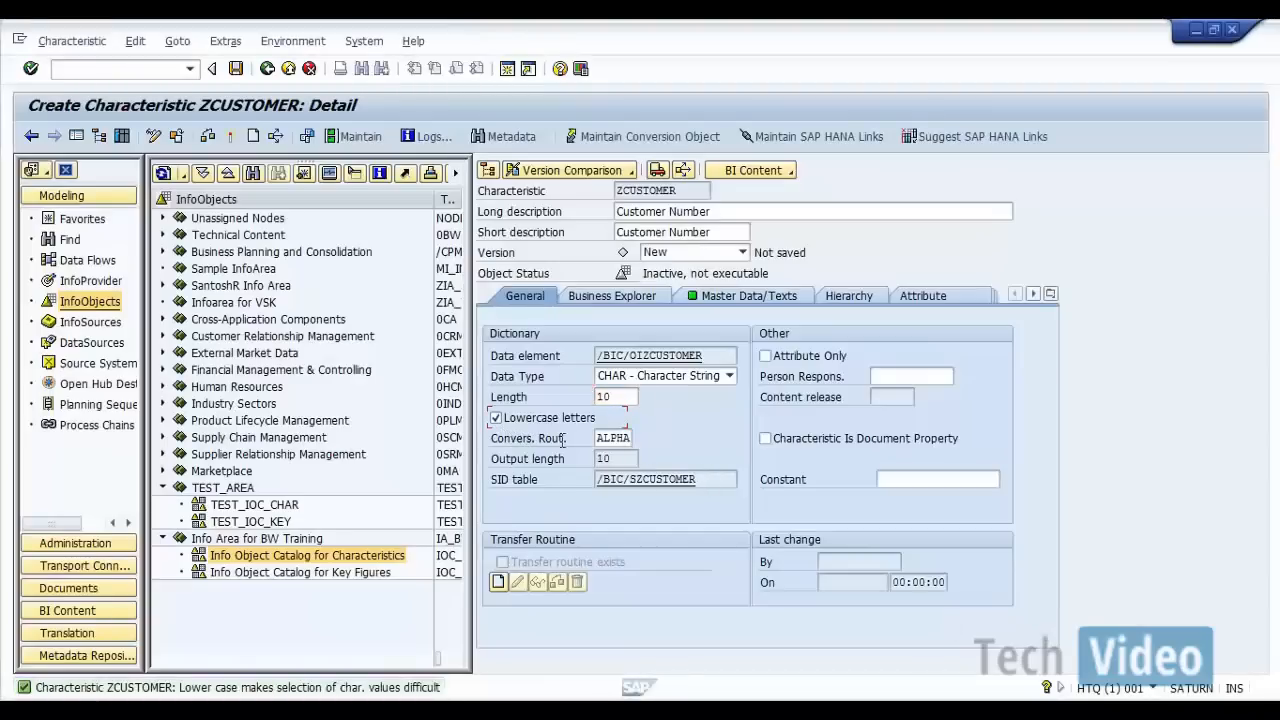
Step: Review ZCUSTOMER's master data, text and Business Explorer settings, and return to its general settings
{"action": "left_click", "coordinate": [726, 304]}
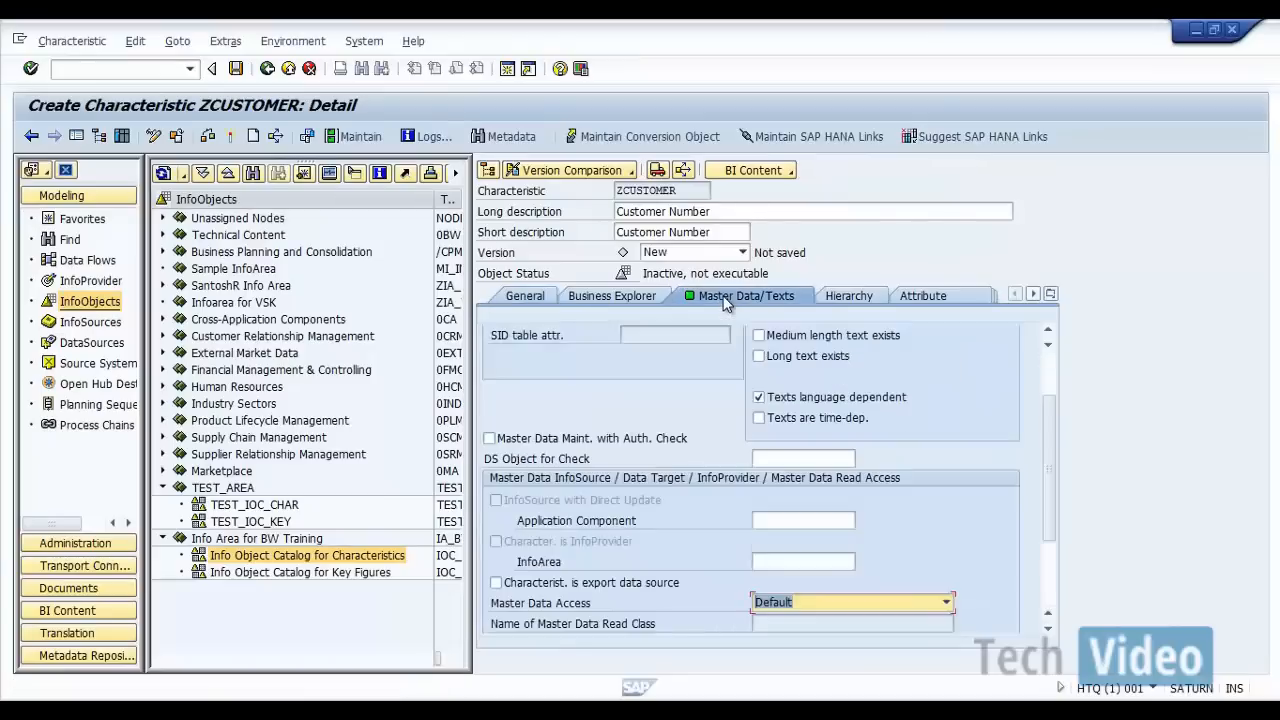
{"action": "left_click", "coordinate": [613, 296]}
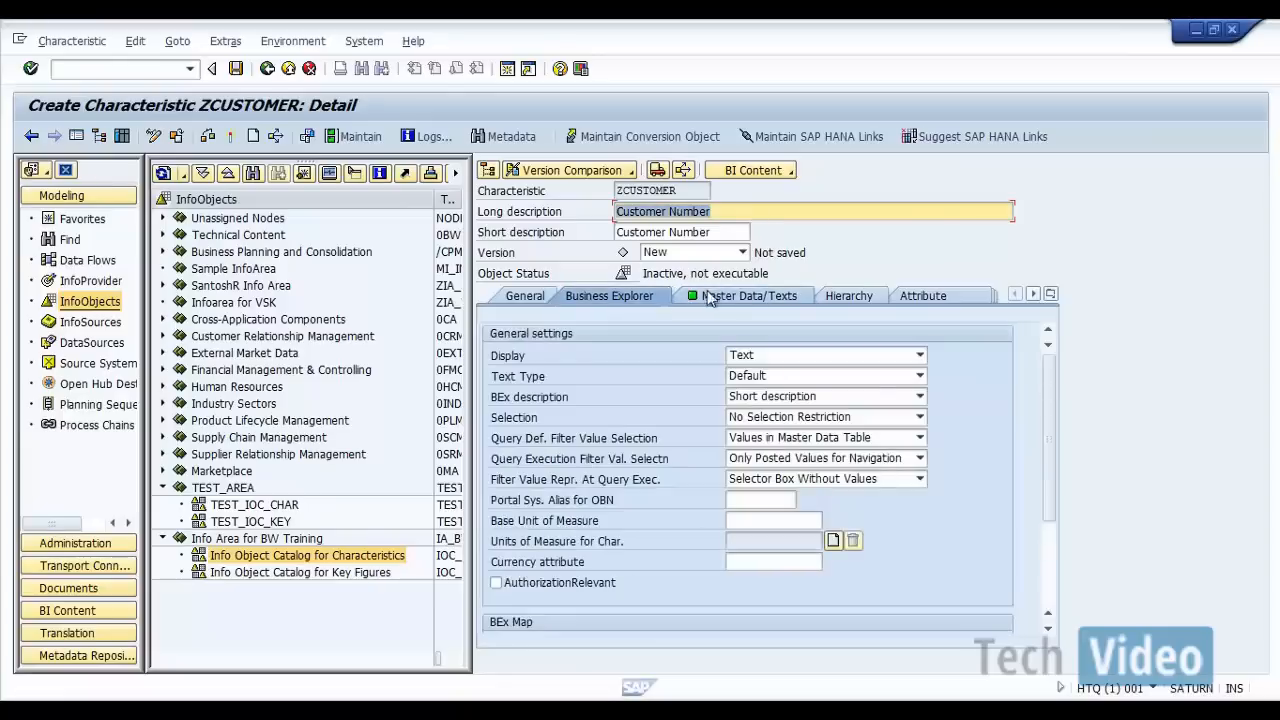
{"action": "left_click", "coordinate": [714, 292]}
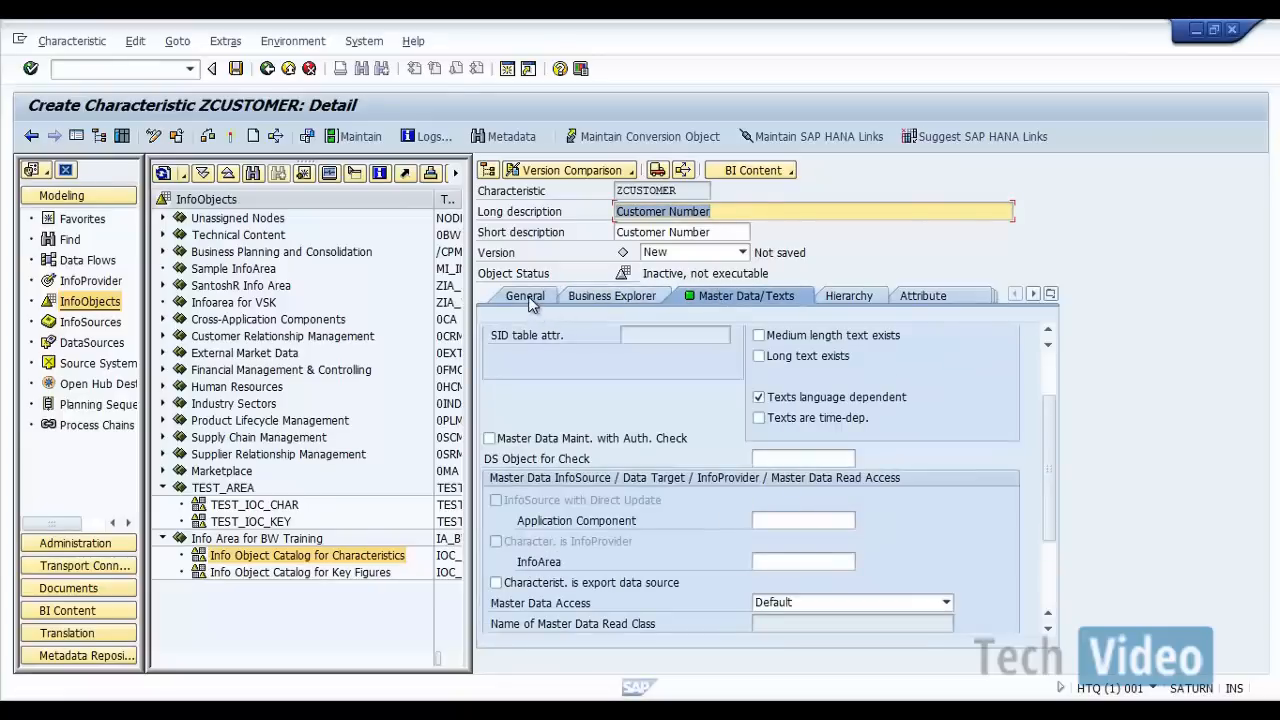
{"action": "left_click", "coordinate": [529, 300]}
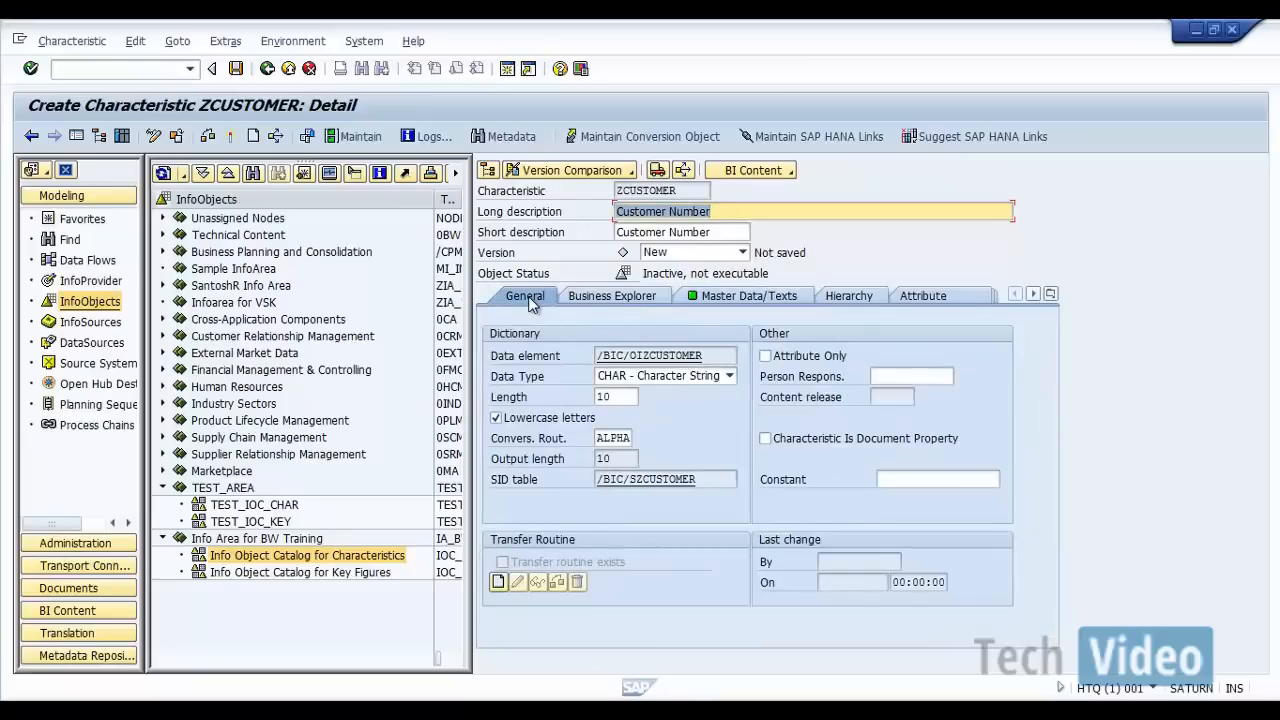
Step: Activate characteristic ZCUSTOMER in spite of the warnings and return to the full InfoObjects tree
{"action": "left_click", "coordinate": [235, 141]}
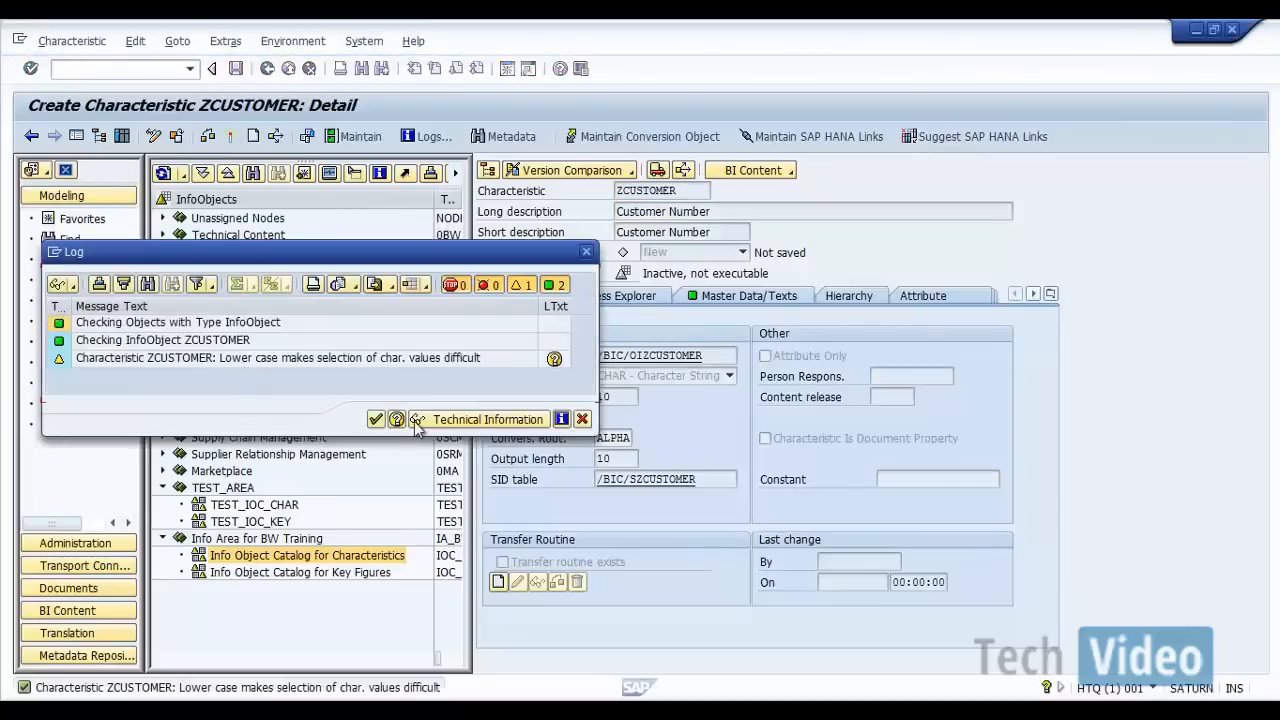
{"action": "left_click", "coordinate": [373, 421]}
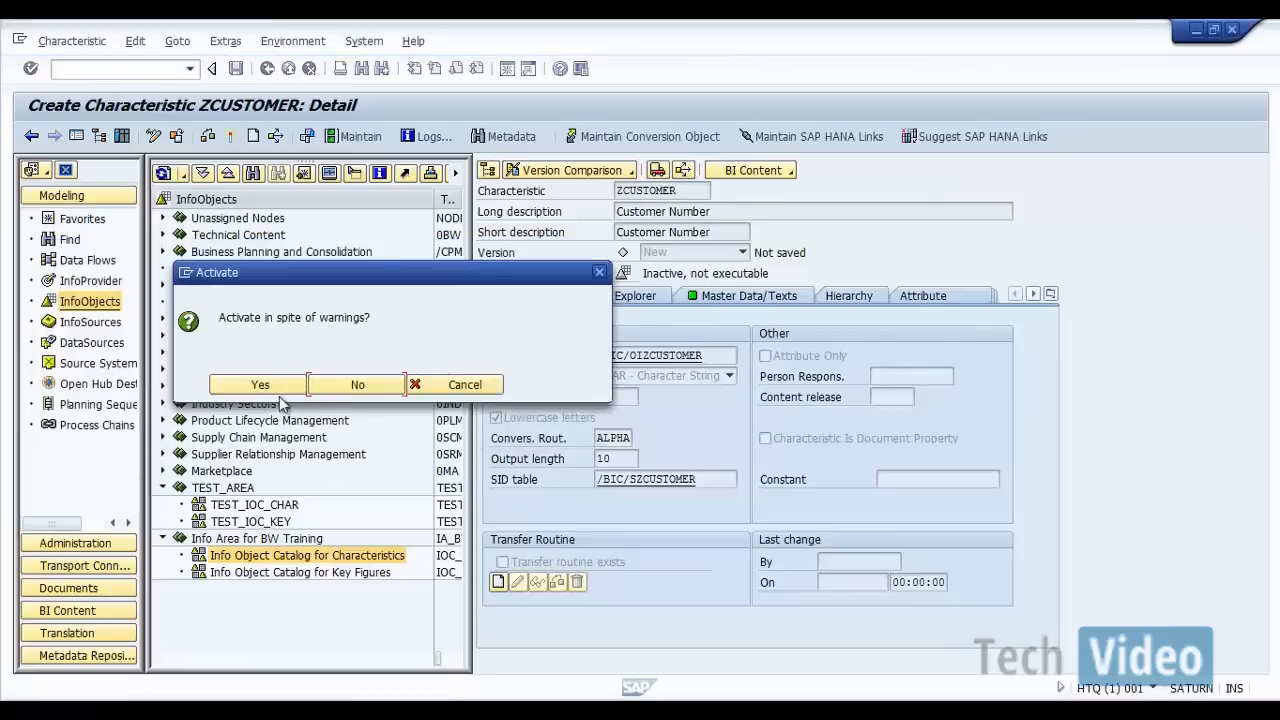
{"action": "left_click", "coordinate": [262, 386]}
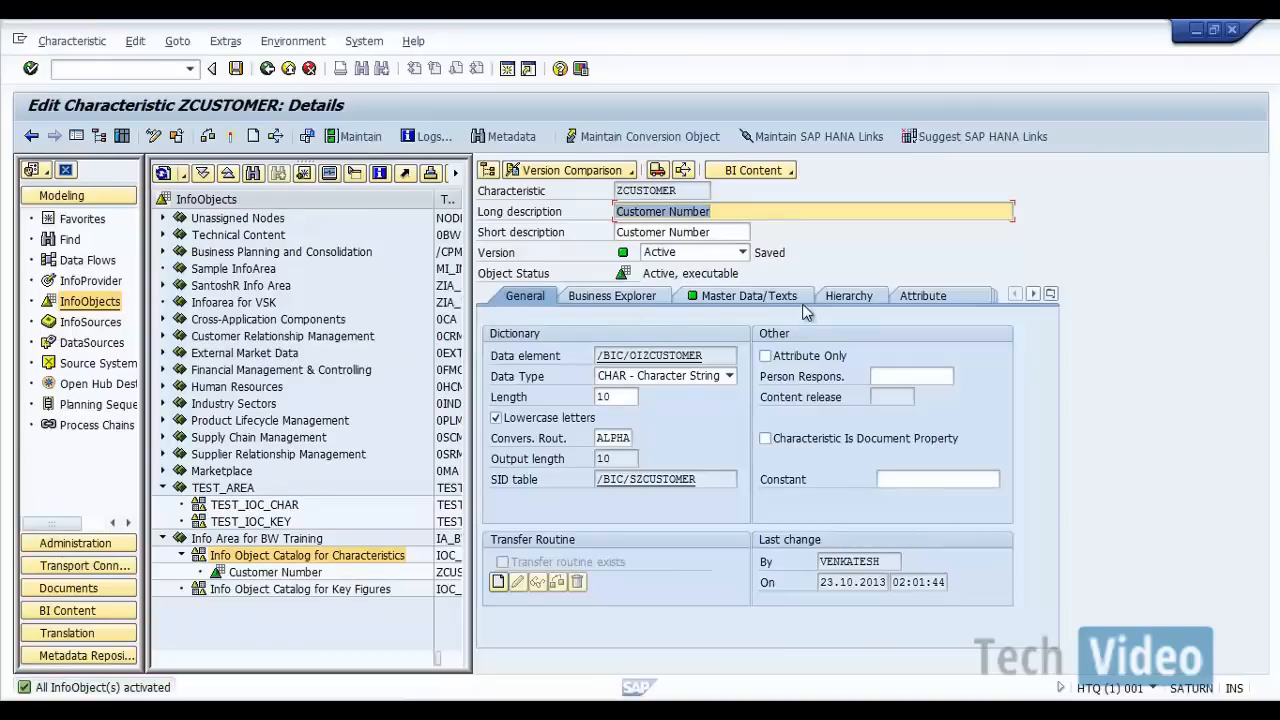
{"action": "left_click", "coordinate": [779, 299]}
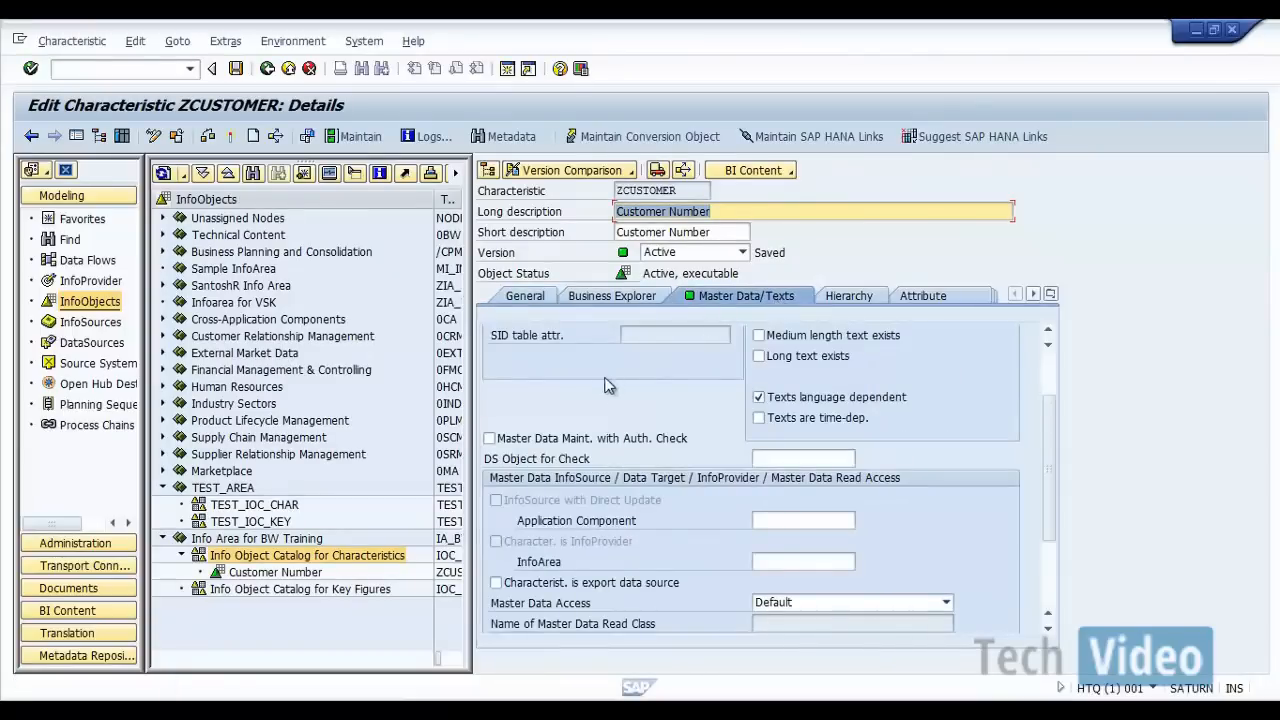
{"action": "left_click", "coordinate": [527, 300]}
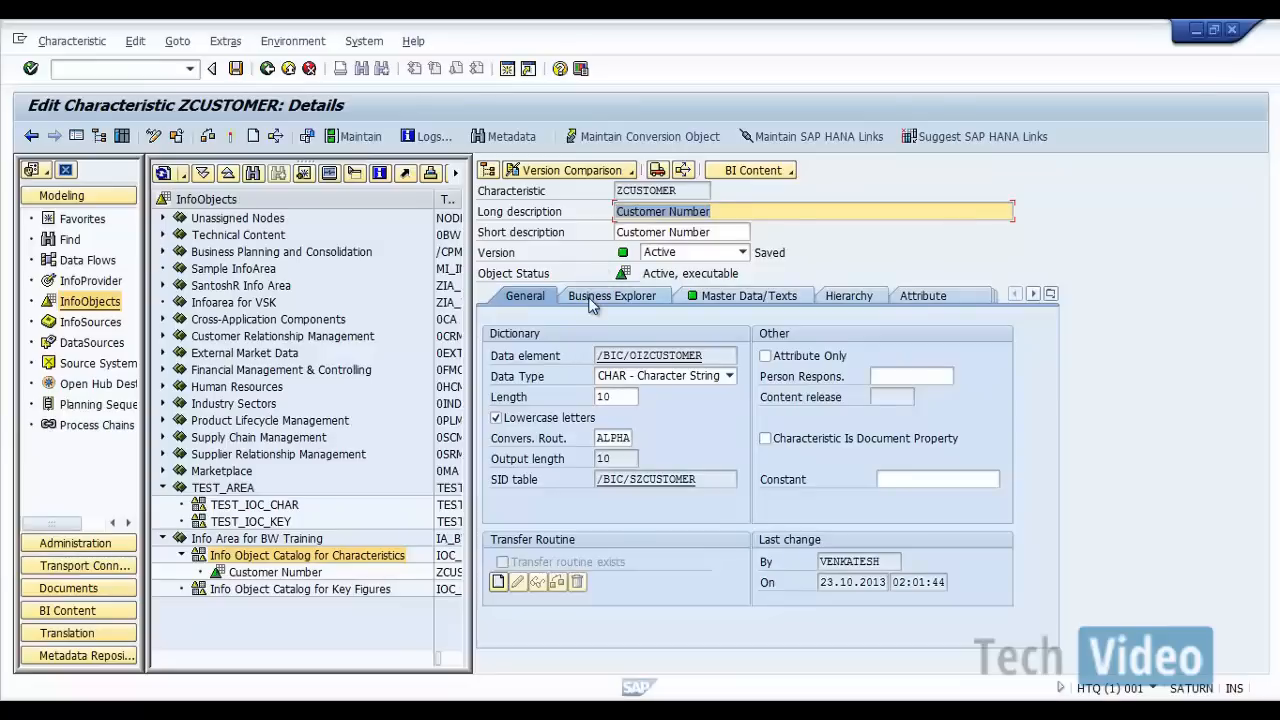
{"action": "left_click", "coordinate": [267, 75]}
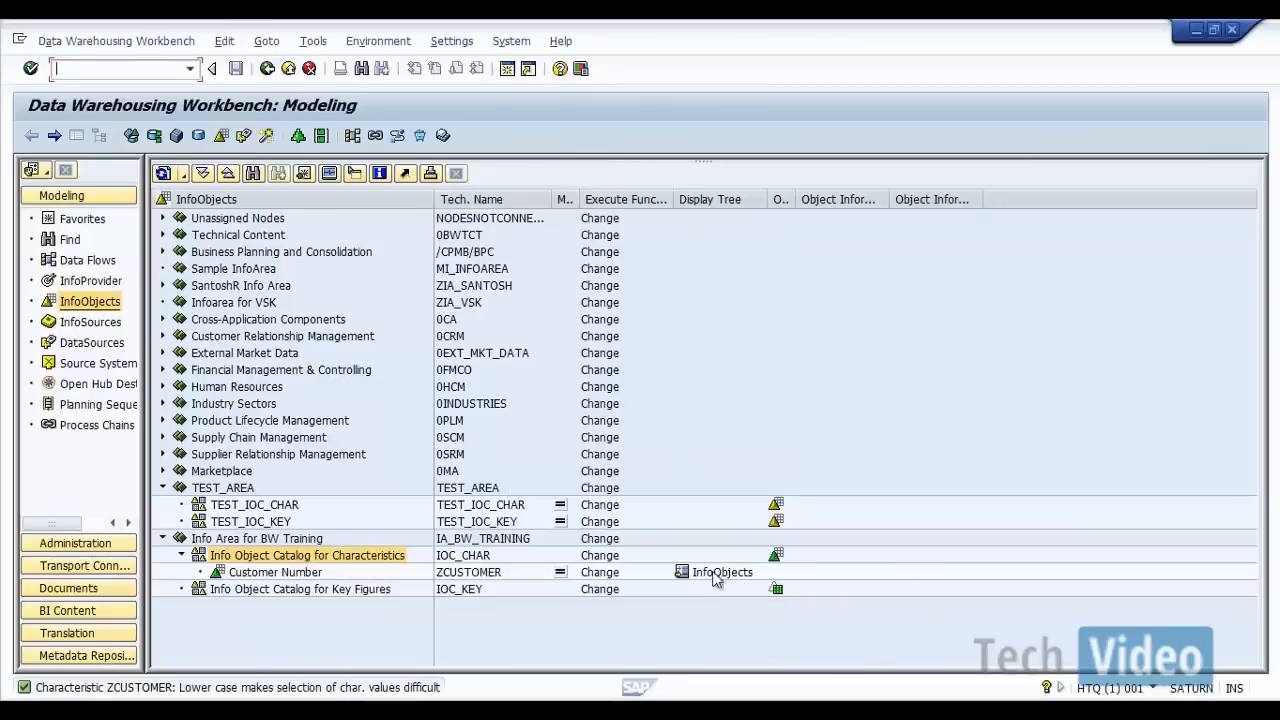
Step: Switch to Document1 in Word to check the ZCUSTGRP specification, and return to the SAP Data Warehousing Workbench
{"action": "left_click", "coordinate": [904, 712]}
{"action": "left_click", "coordinate": [758, 630]}
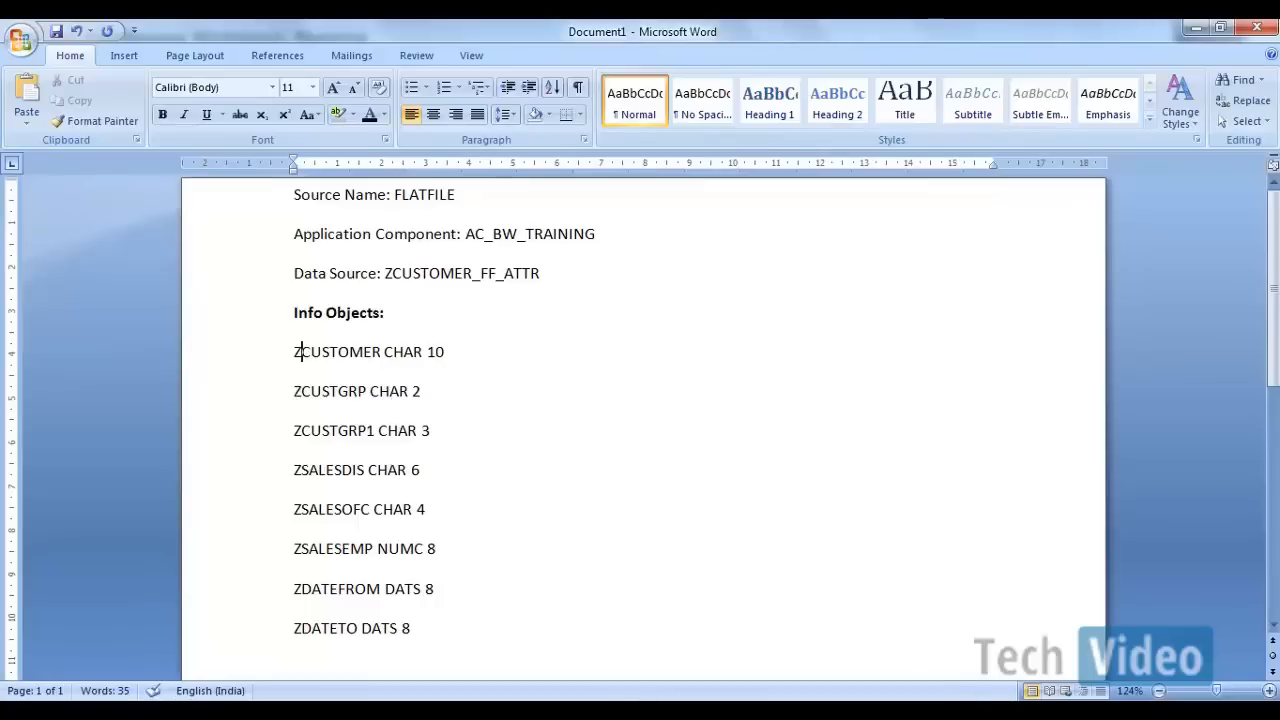
{"action": "left_click", "coordinate": [699, 711]}
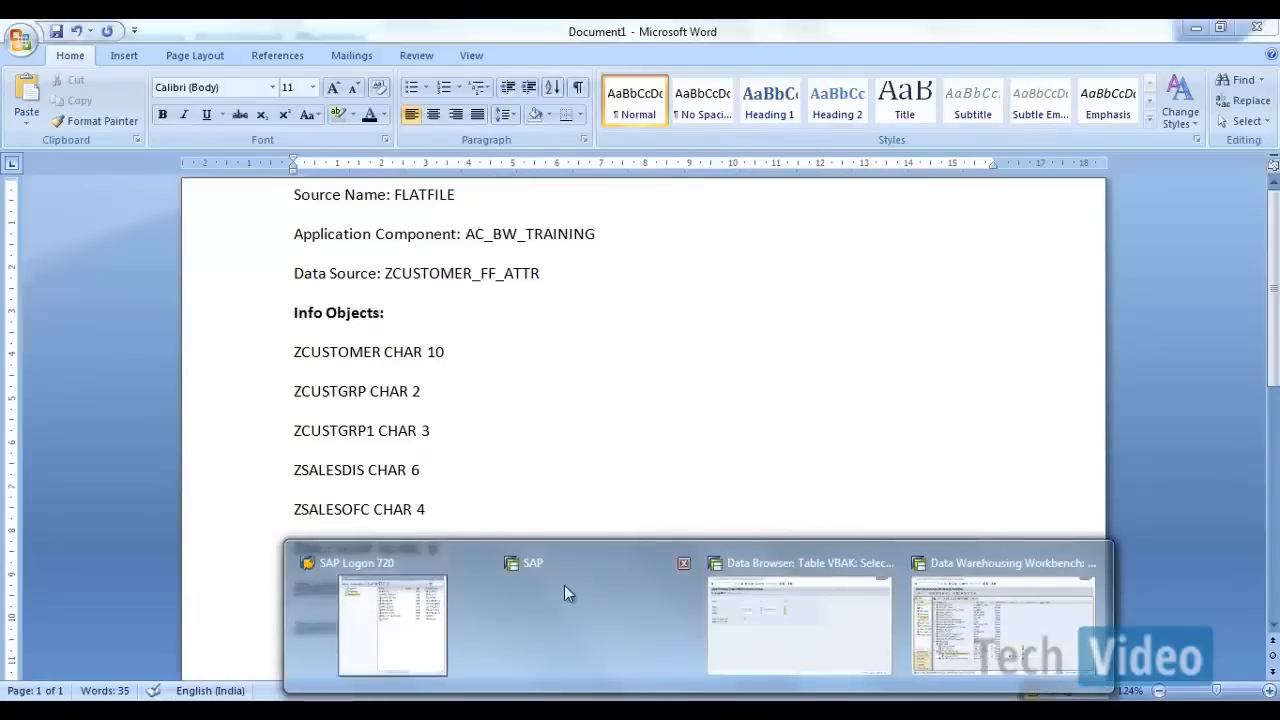
{"action": "left_click", "coordinate": [1003, 625]}
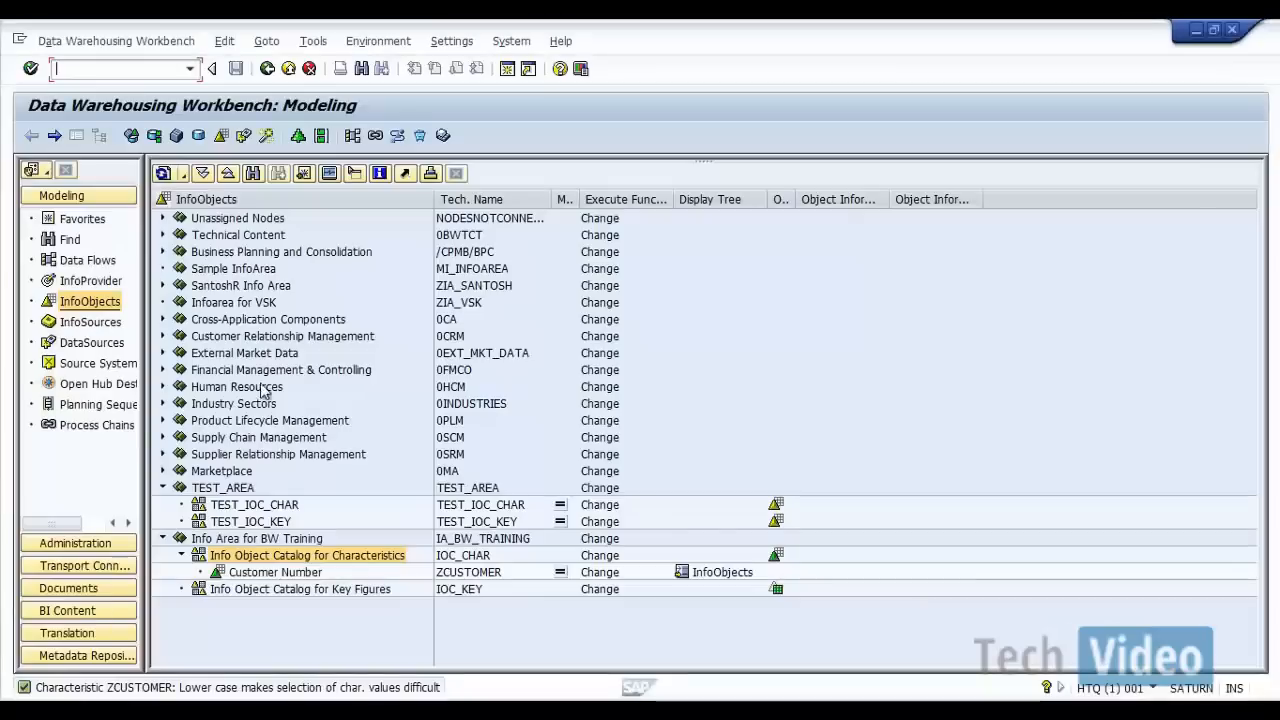
Step: Create characteristic ZCUSTGRP in the IOC_CHAR catalog with long description "ZCUSTGRP"
{"action": "right_click", "coordinate": [452, 562]}
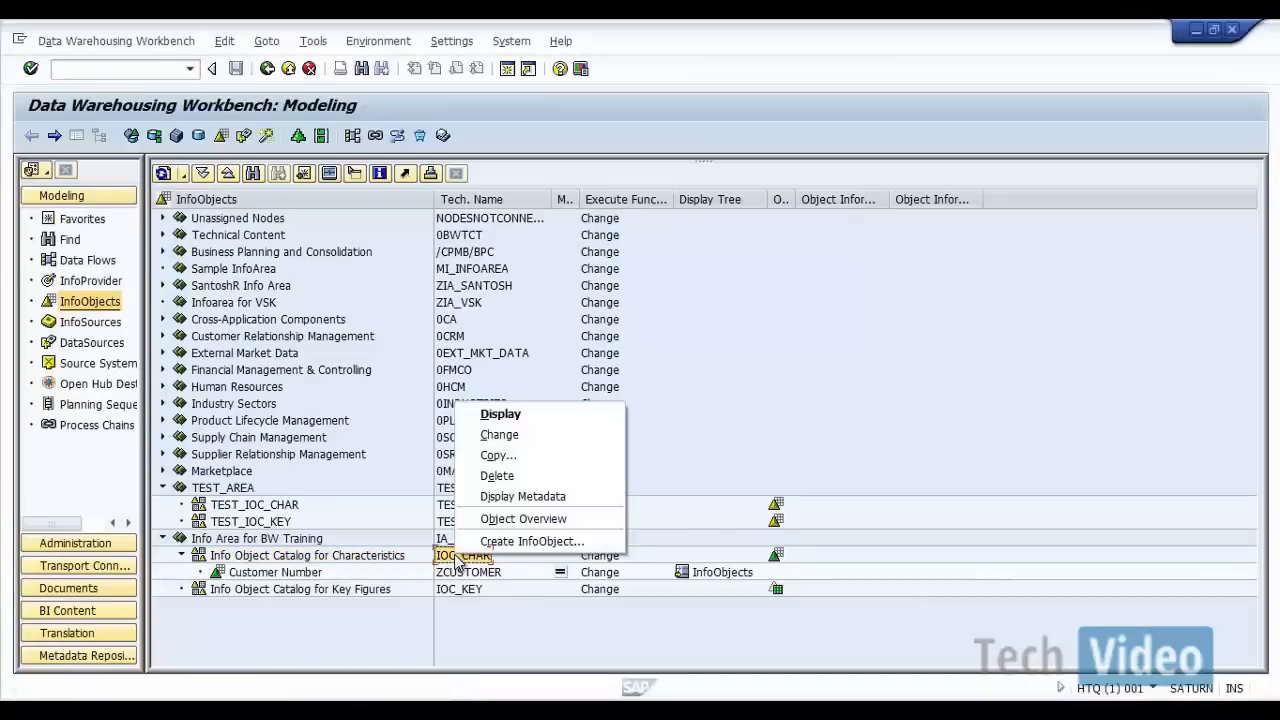
{"action": "left_click", "coordinate": [500, 541]}
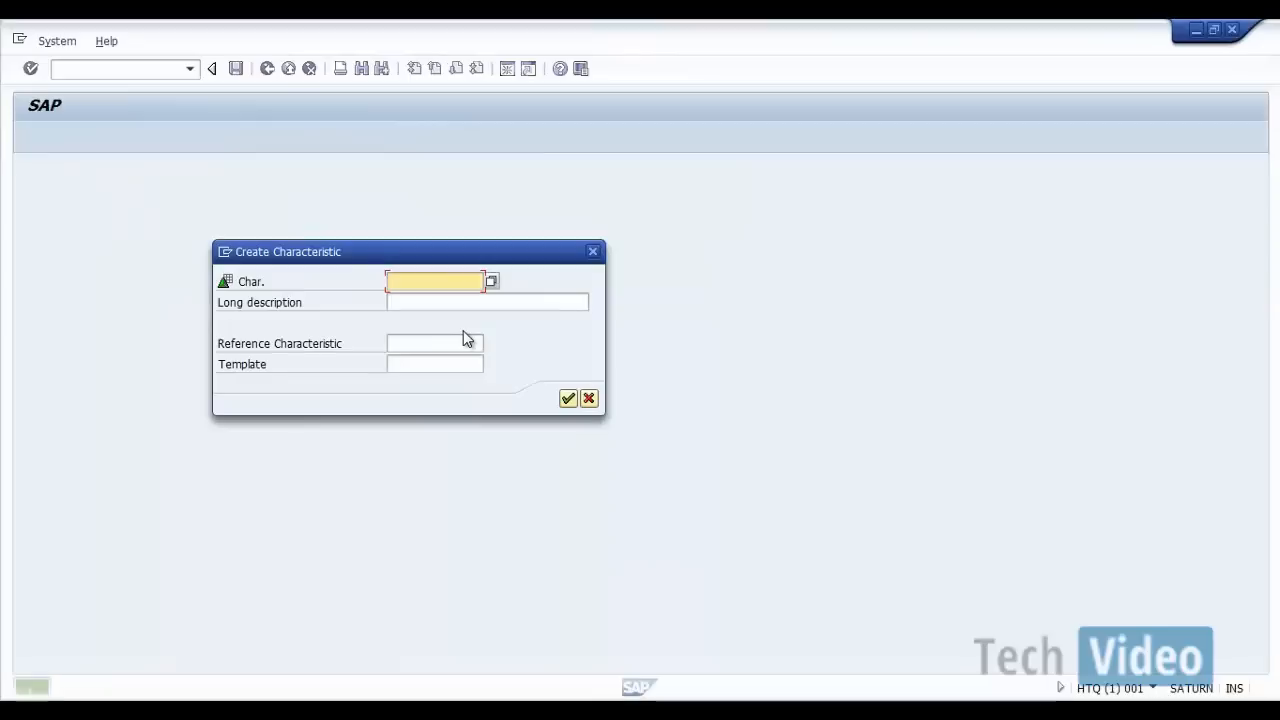
{"action": "type", "text": "ZCUST"}
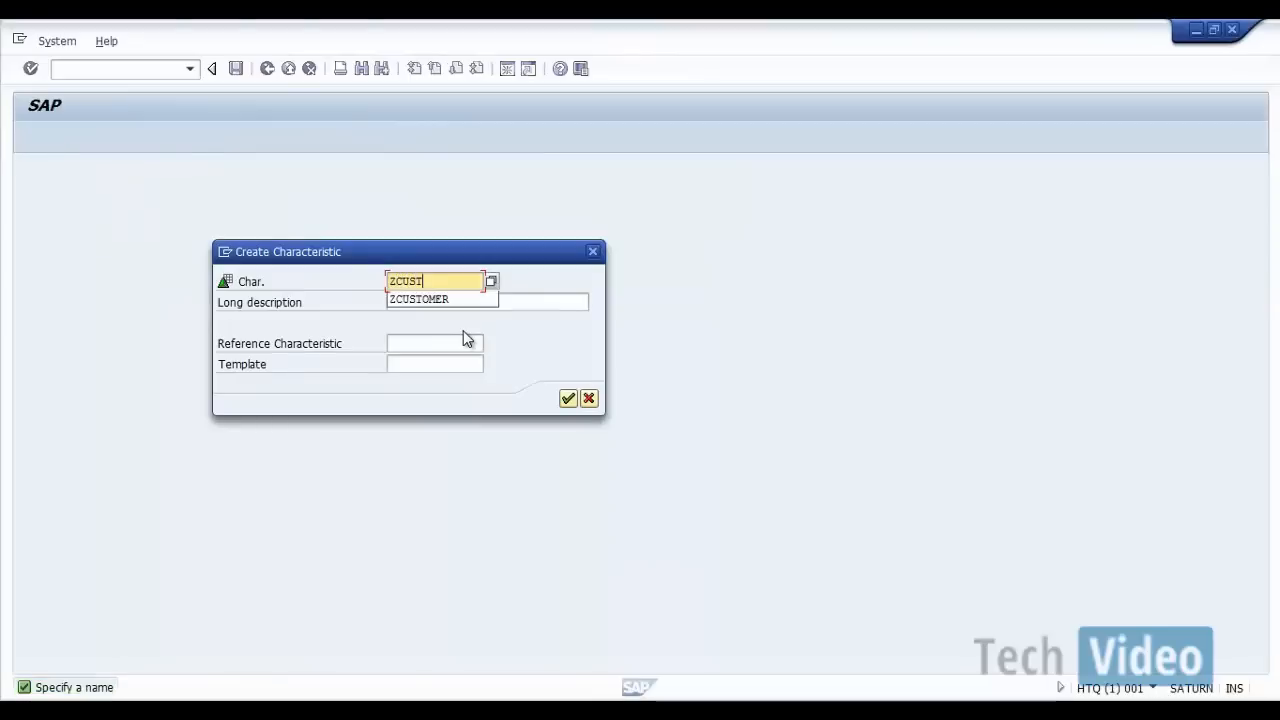
{"action": "type", "text": "GRP"}
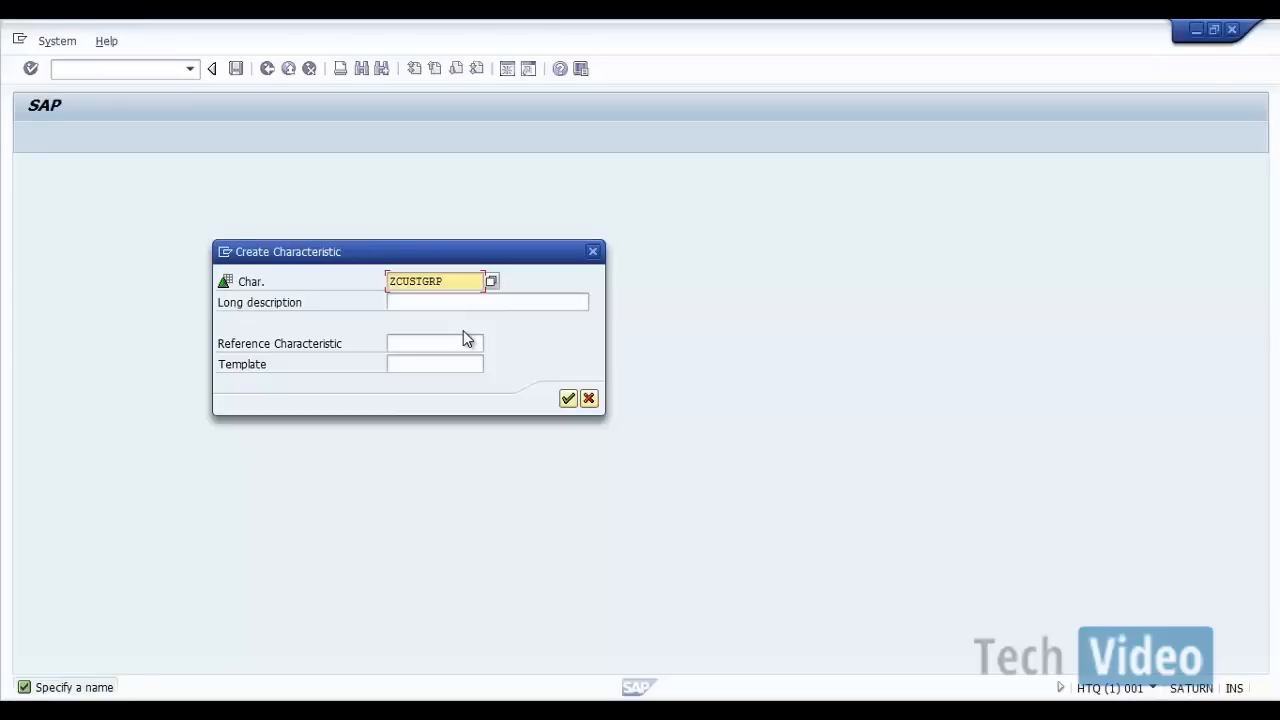
{"action": "key", "text": "Tab"}
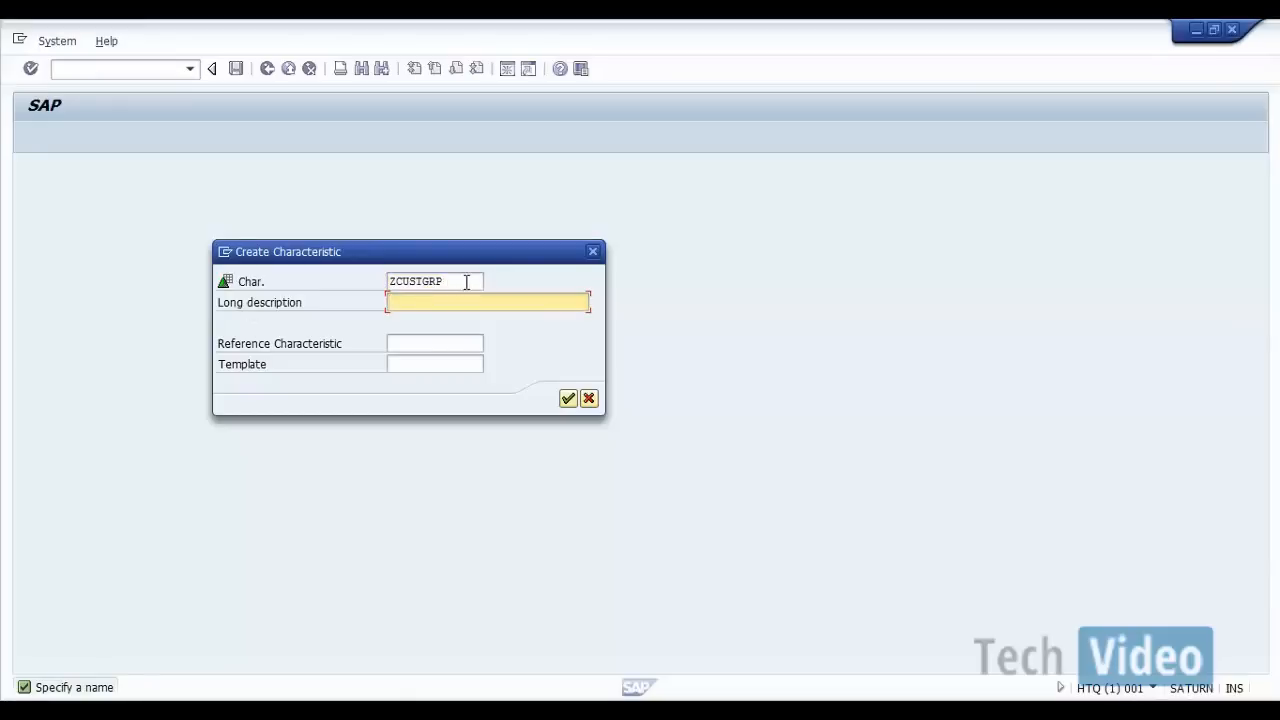
{"action": "double_click", "coordinate": [466, 283]}
{"action": "key", "text": "ctrl+c"}
{"action": "left_click", "coordinate": [468, 302]}
{"action": "key", "text": "ctrl+v"}
{"action": "left_click", "coordinate": [567, 399]}
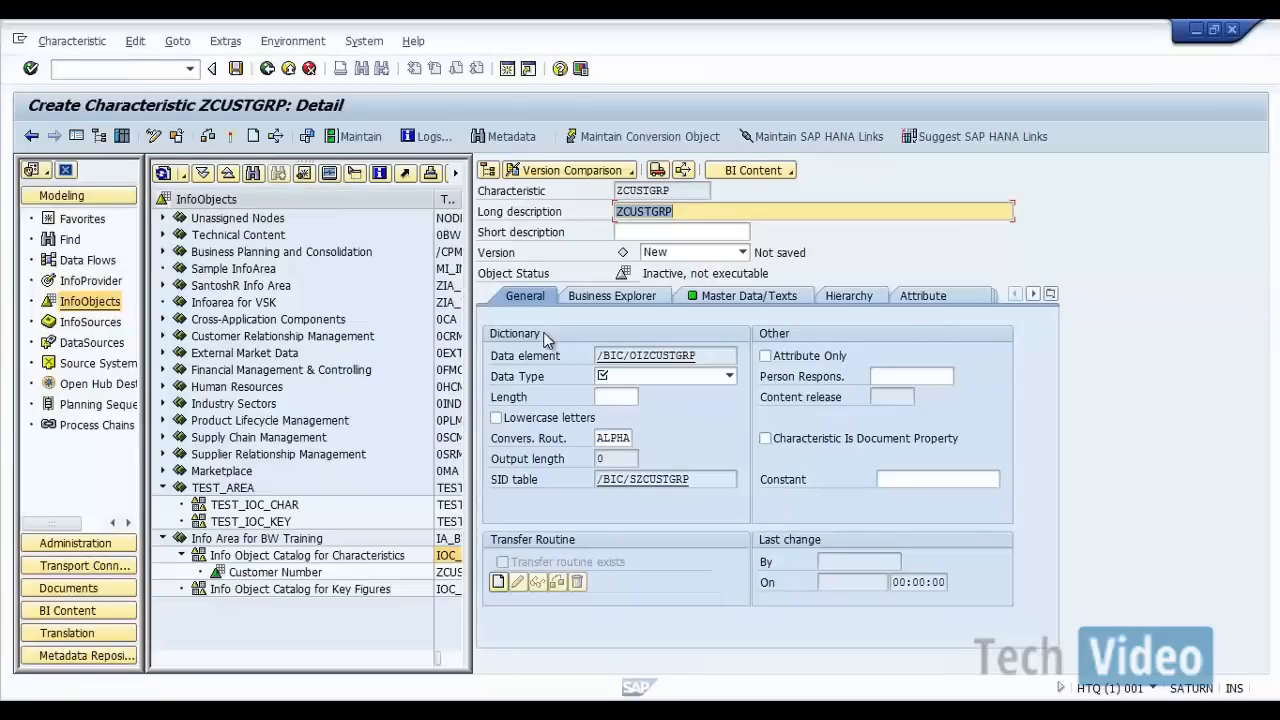
Step: Set ZCUSTGRP's data type to CHAR - Character String with length 2, and activate the characteristic
{"action": "left_click", "coordinate": [729, 377]}
{"action": "left_click", "coordinate": [658, 394]}
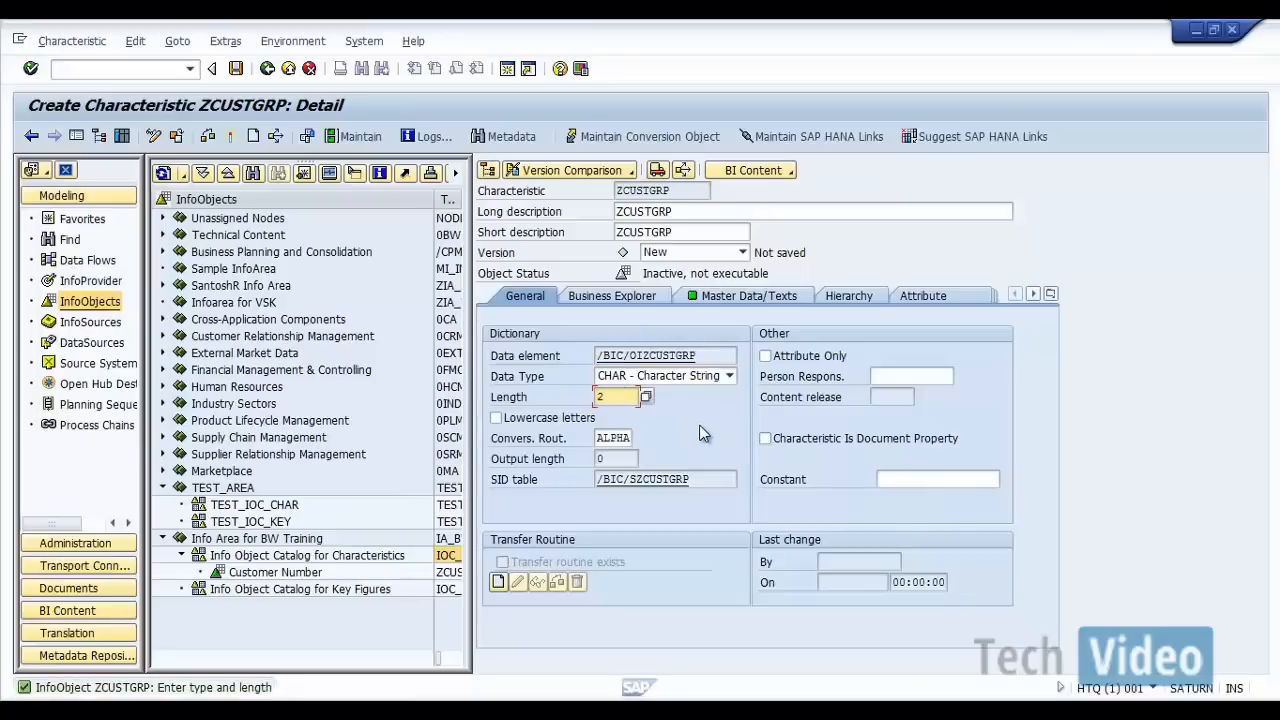
{"action": "left_click", "coordinate": [616, 300]}
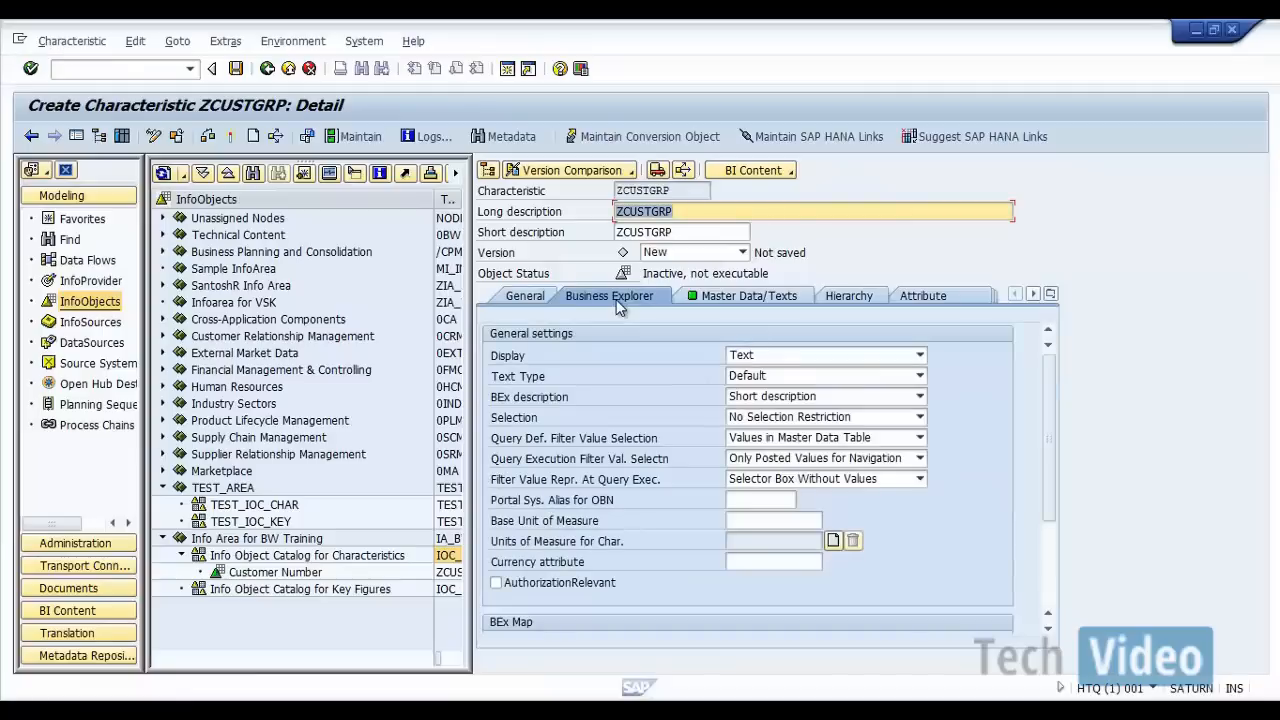
{"action": "left_click", "coordinate": [729, 297]}
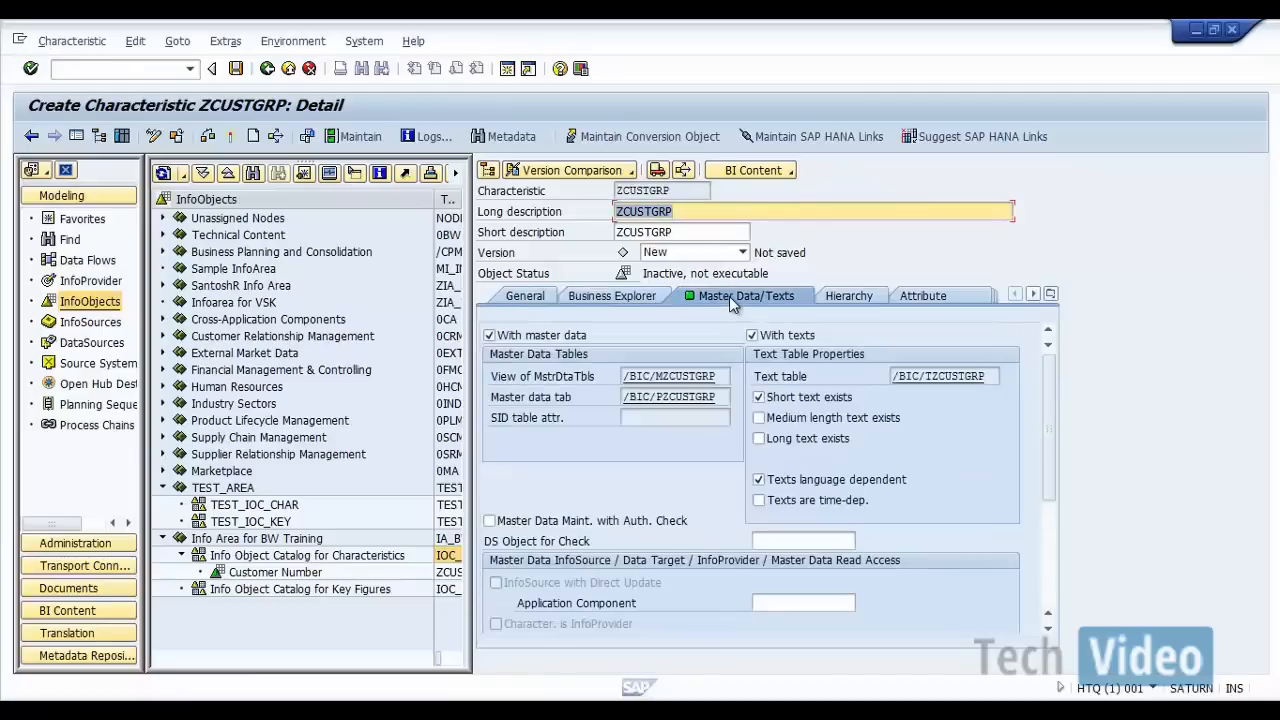
{"action": "left_click", "coordinate": [528, 297]}
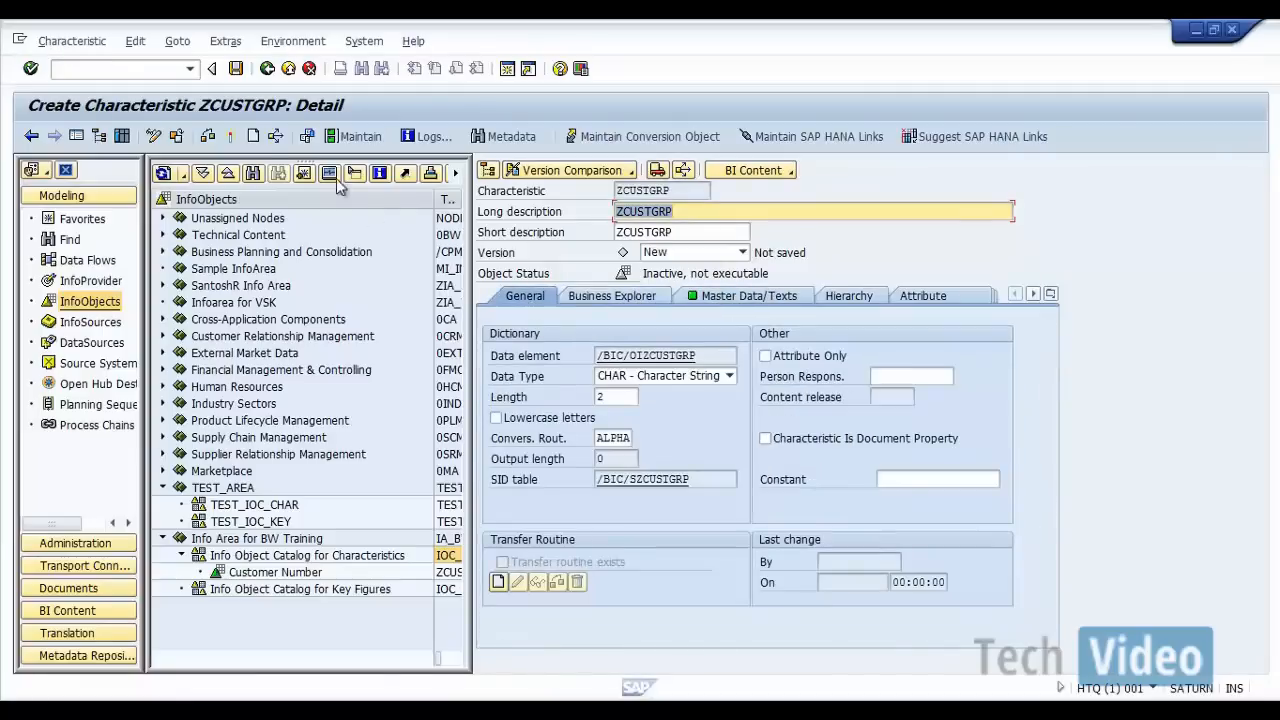
{"action": "left_click", "coordinate": [229, 137]}
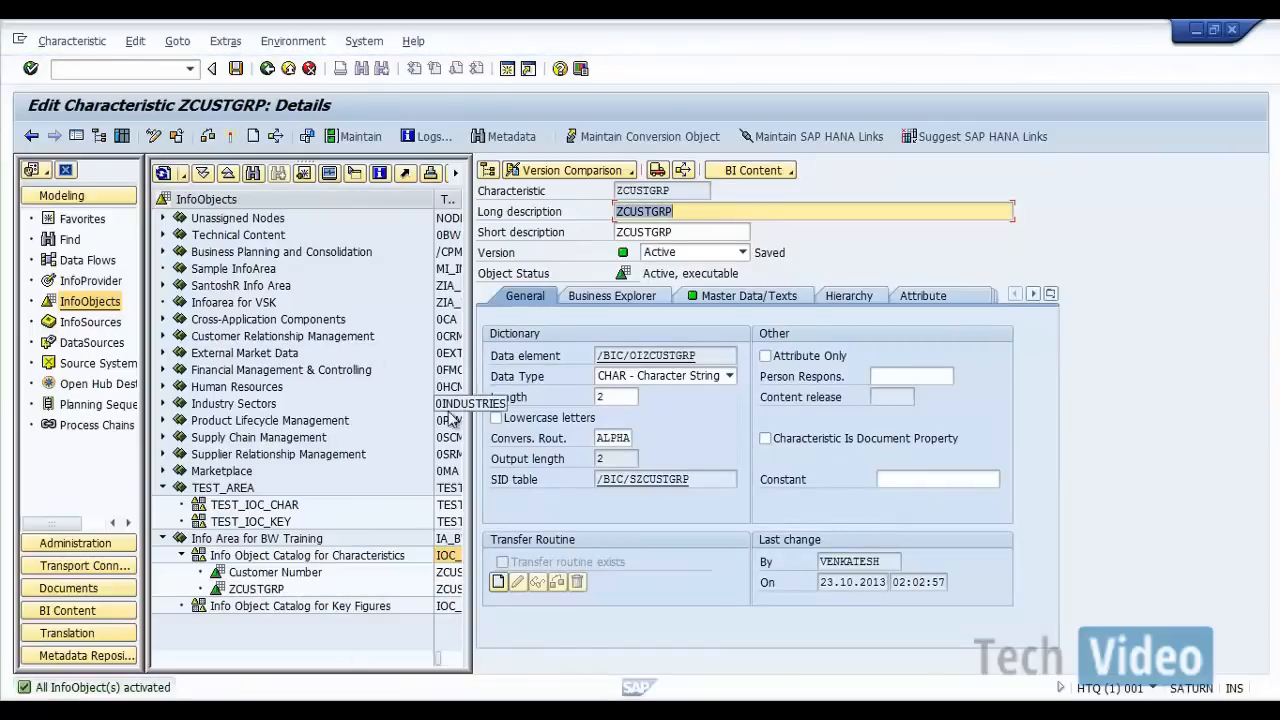
{"action": "left_click", "coordinate": [268, 69]}
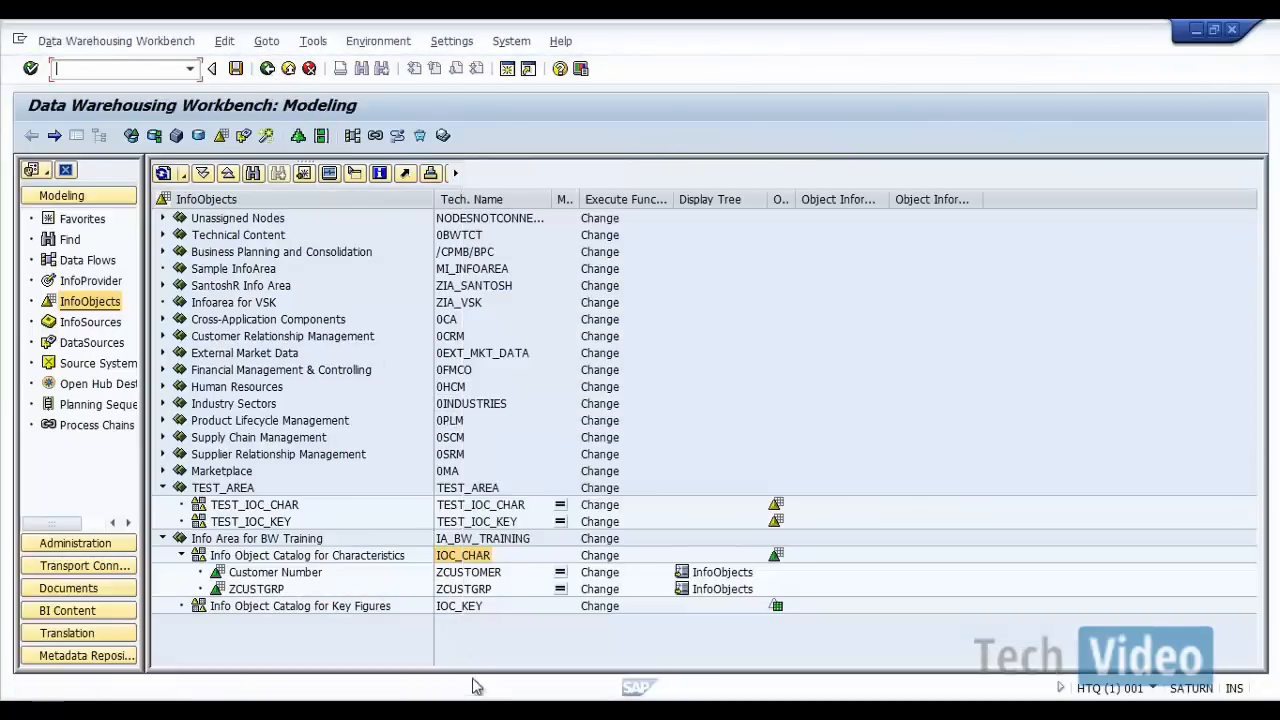
Step: Display characteristic ZCUSTOMER, examine its master data and text tables, and return to the InfoObjects tree
{"action": "left_click", "coordinate": [472, 576]}
{"action": "double_click", "coordinate": [472, 576]}
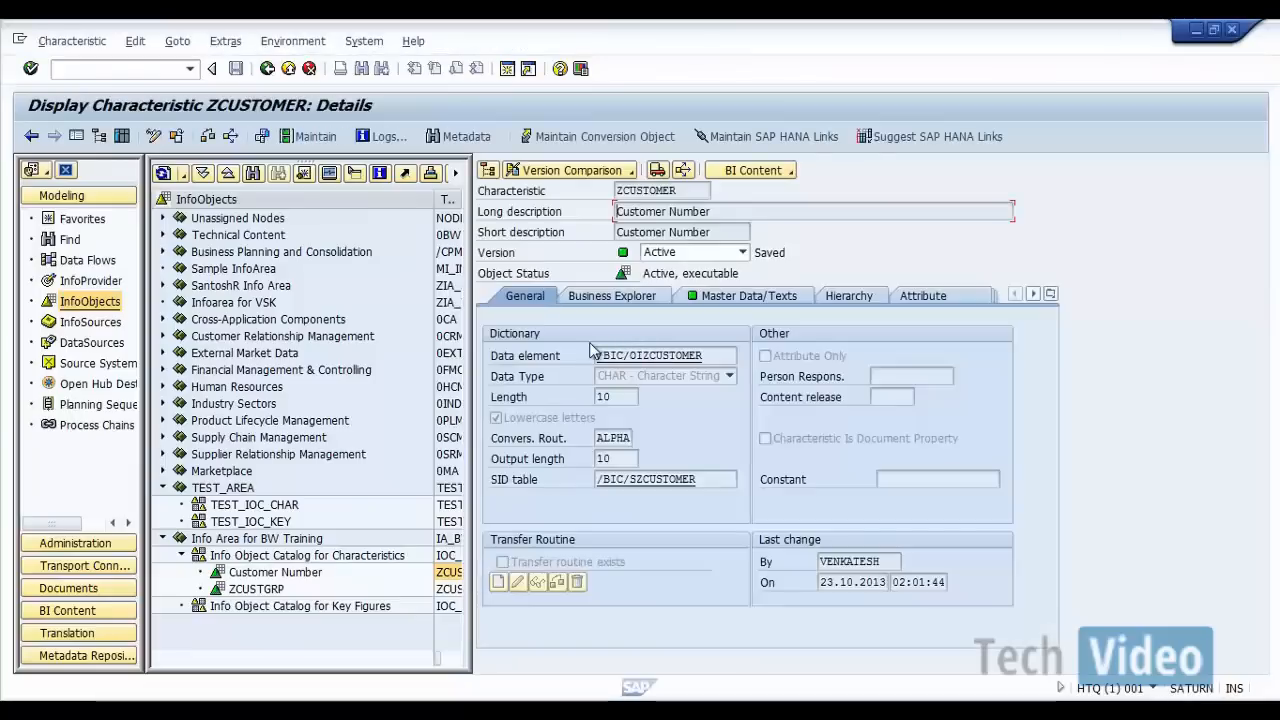
{"action": "left_click", "coordinate": [727, 302]}
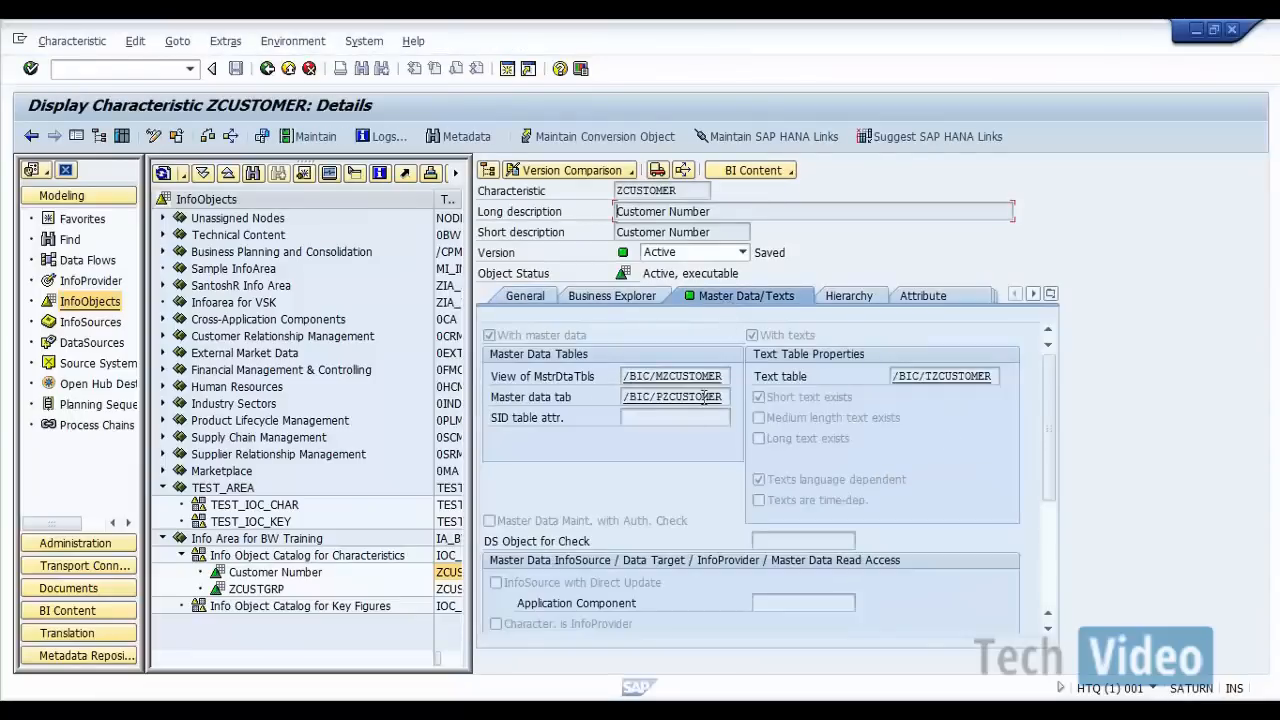
{"action": "left_click", "coordinate": [267, 69]}
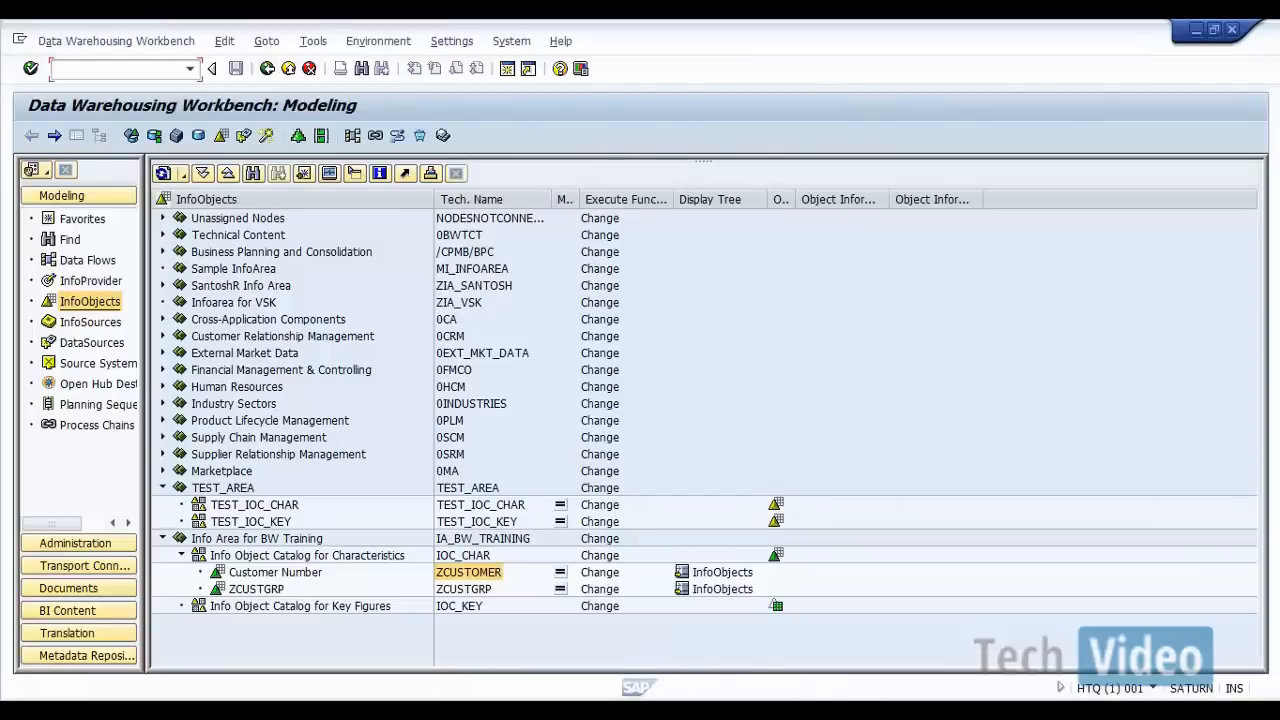
Step: Look up the ZCUSTGRP1 specification in Document1 in Word and switch back to the SAP Data Warehousing Workbench
{"action": "left_click", "coordinate": [800, 620]}
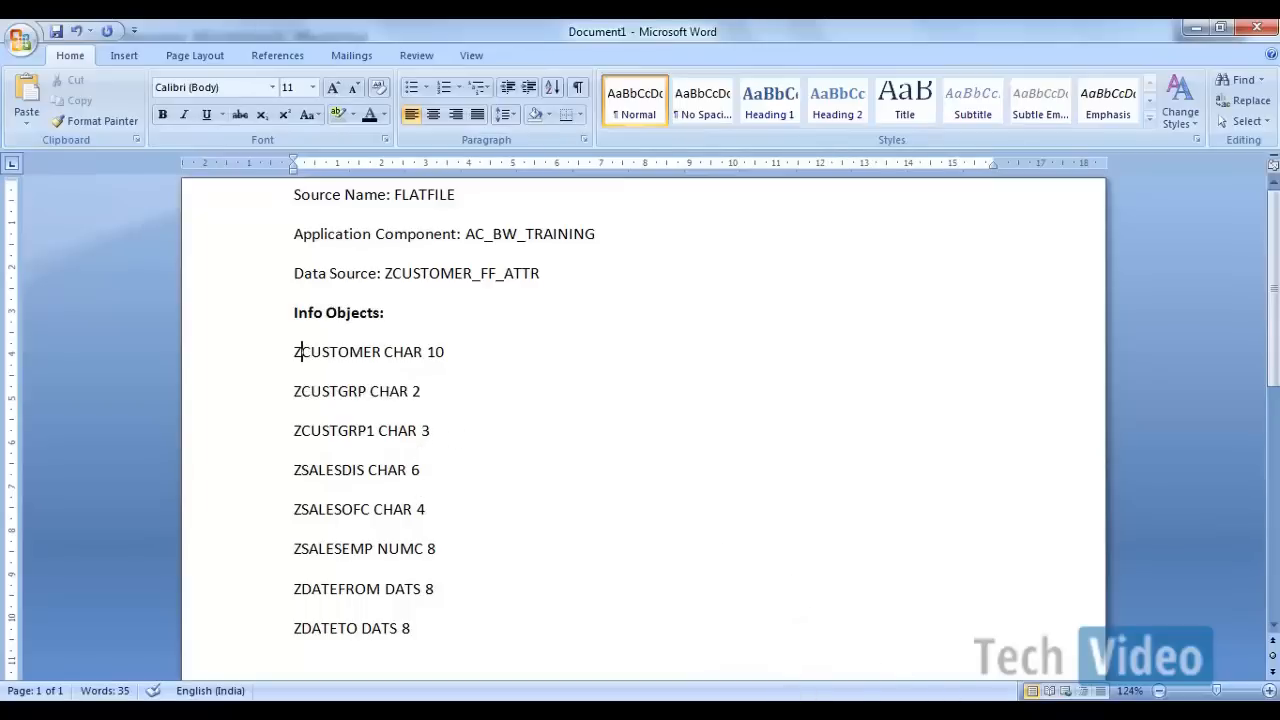
{"action": "left_click", "coordinate": [699, 711]}
{"action": "left_click", "coordinate": [960, 630]}
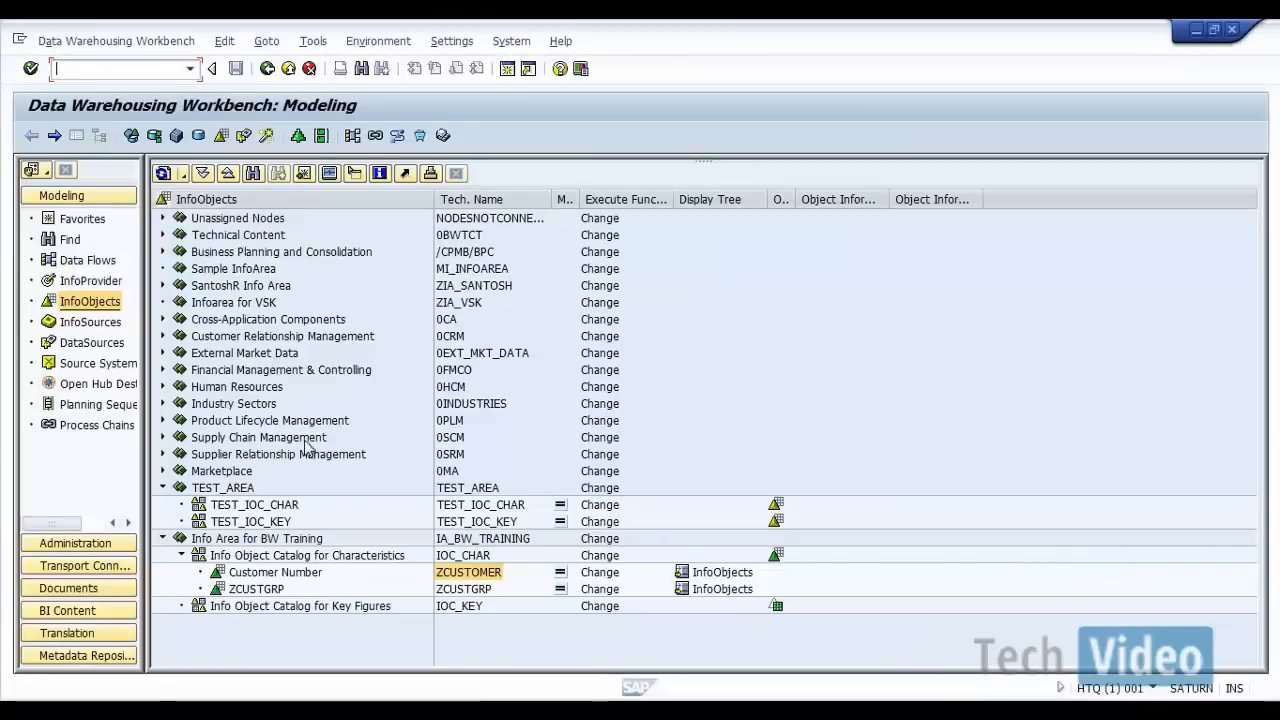
Step: Create characteristic ZCUSTGRP1 in the IOC_CHAR catalog with long description "ZCUSTGRP1"
{"action": "right_click", "coordinate": [458, 558]}
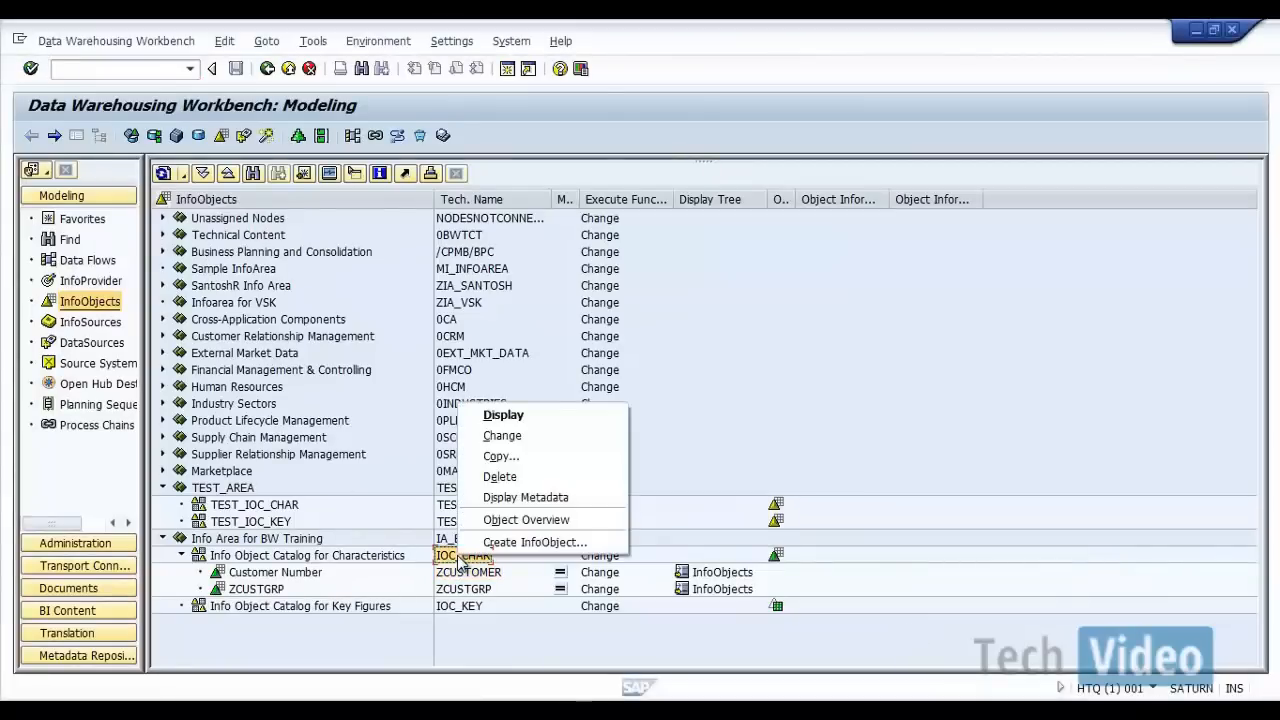
{"action": "left_click", "coordinate": [514, 542]}
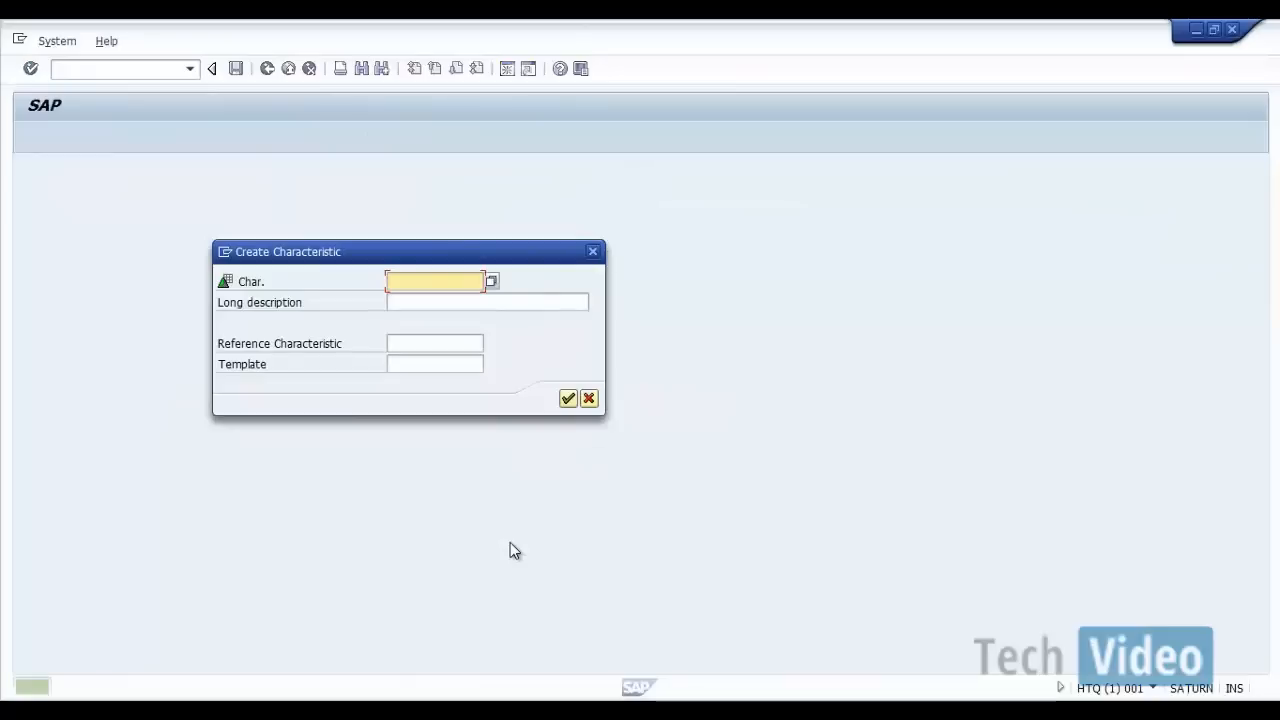
{"action": "type", "text": "ZCUST"}
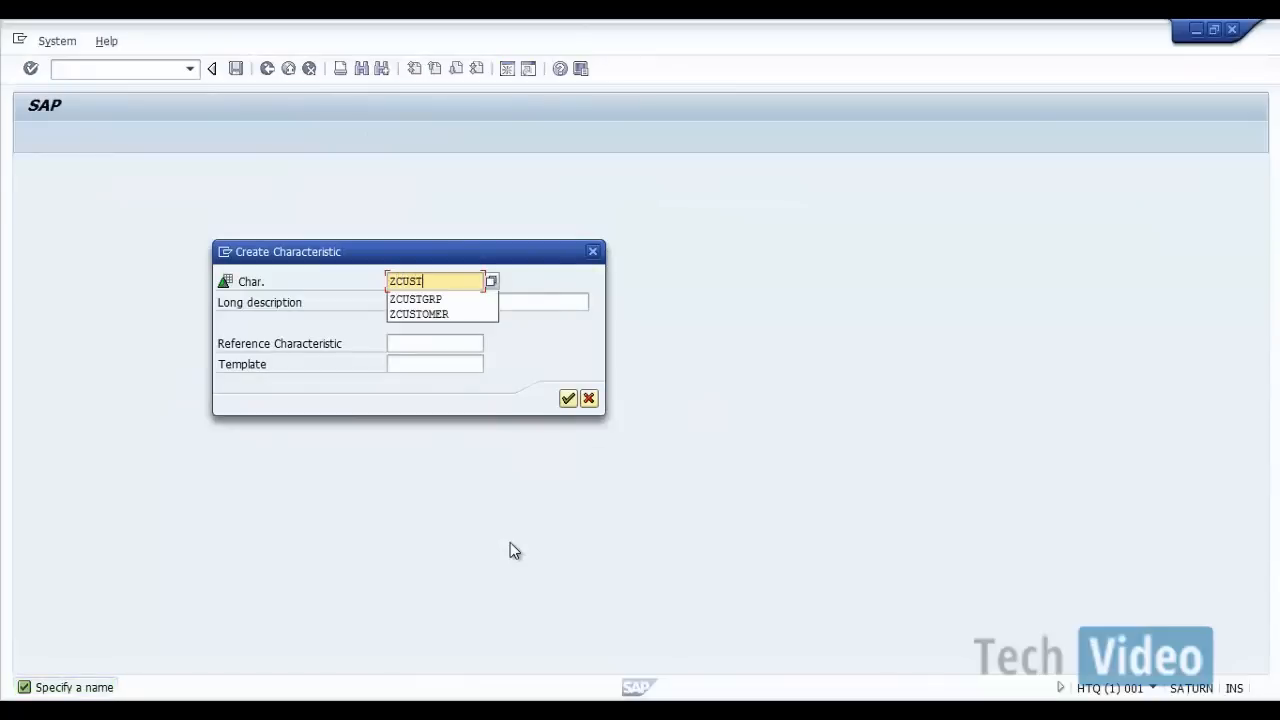
{"action": "type", "text": "GRP1"}
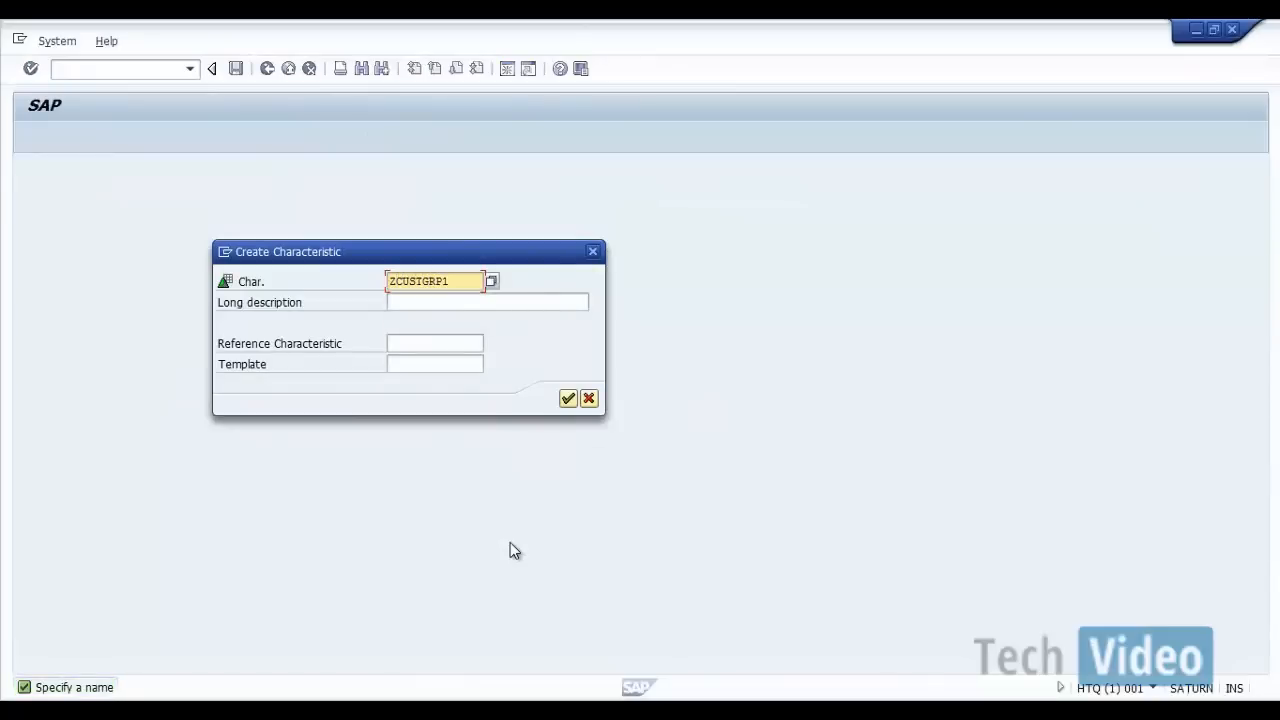
{"action": "key", "text": "shift+Home"}
{"action": "key", "text": "ctrl+c"}
{"action": "key", "text": "Tab"}
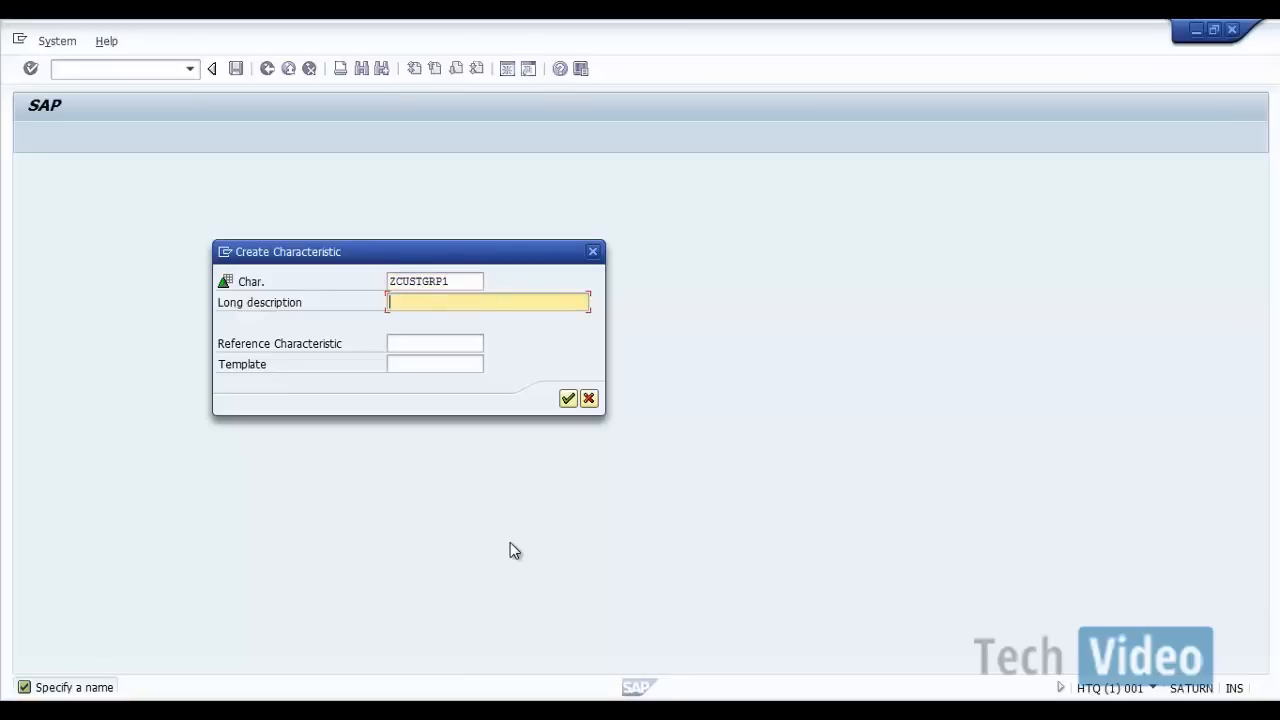
{"action": "key", "text": "ctrl+v"}
{"action": "left_click", "coordinate": [567, 400]}
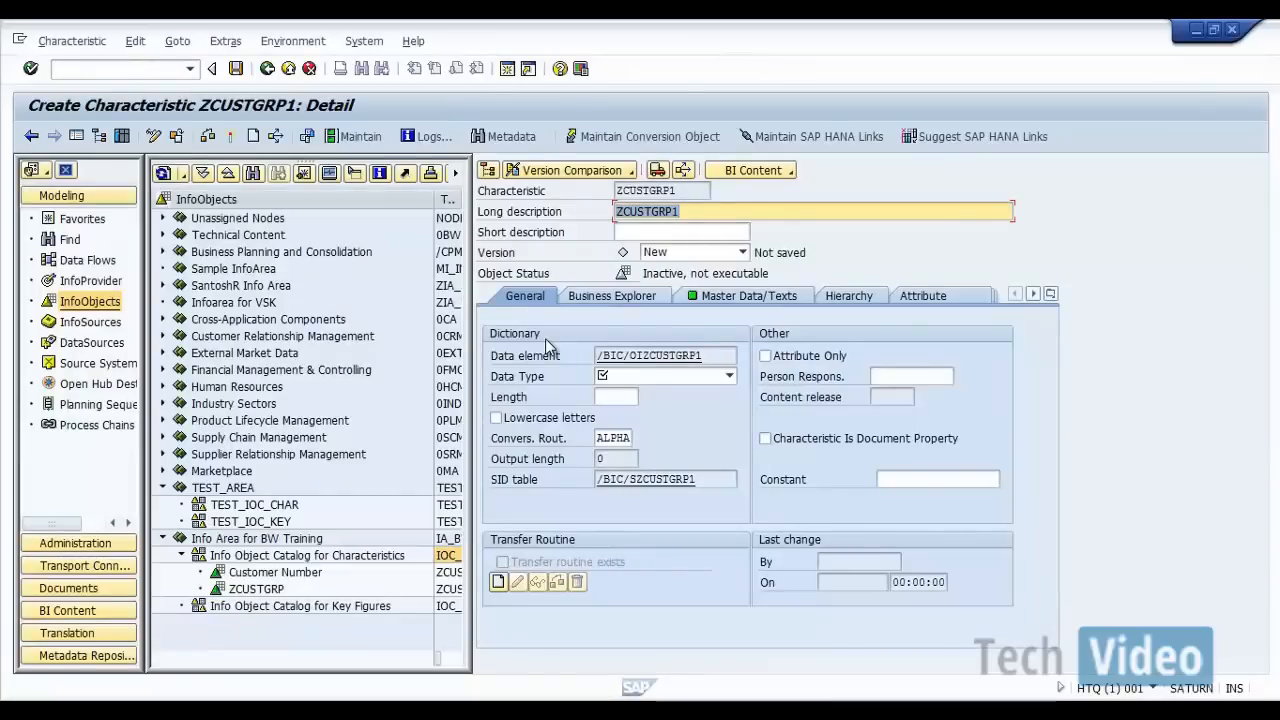
Step: Set ZCUSTGRP1's data type to CHAR - Character String with length 3, activate it and return to the InfoObjects tree
{"action": "left_click", "coordinate": [631, 378]}
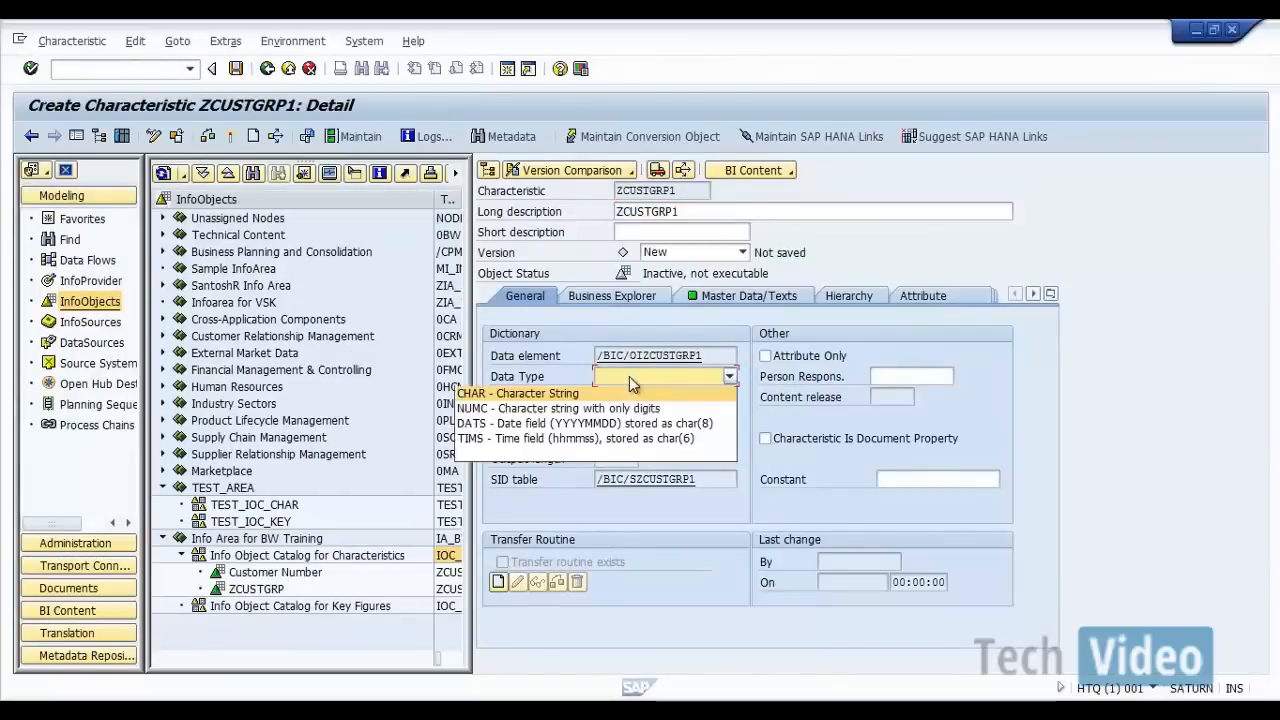
{"action": "left_click", "coordinate": [621, 398]}
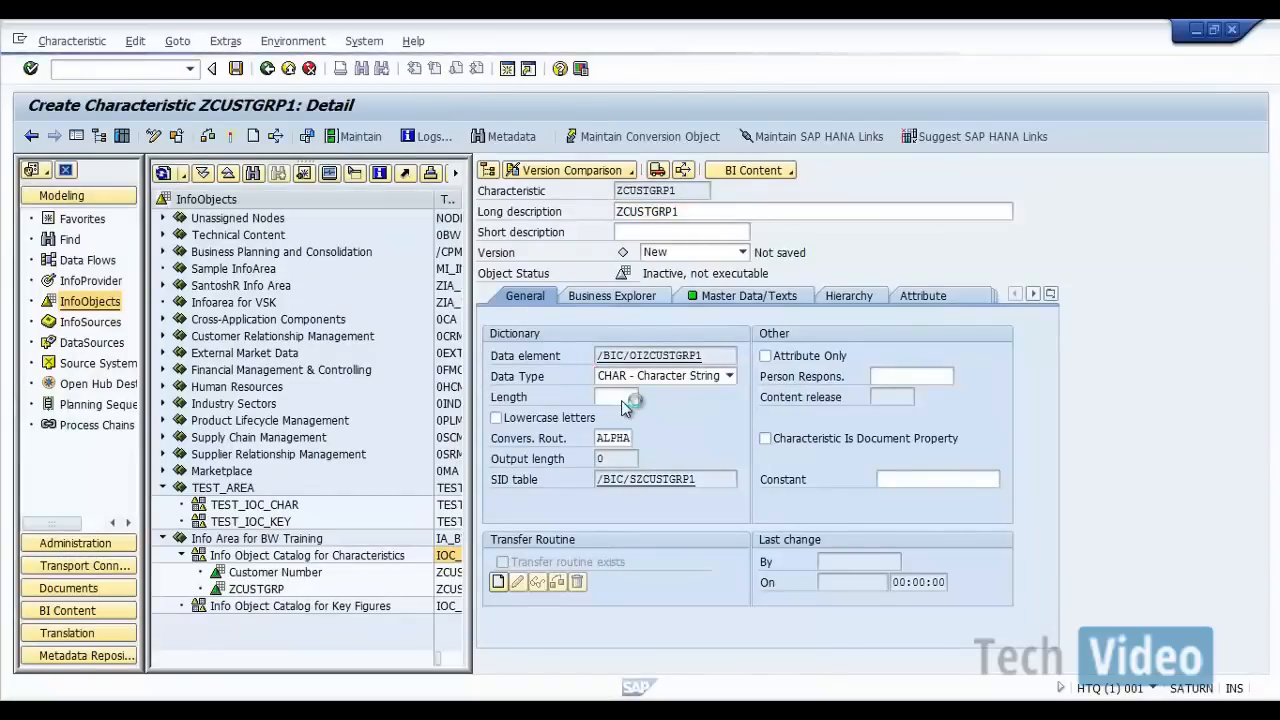
{"action": "key", "text": "Return"}
{"action": "type", "text": "3"}
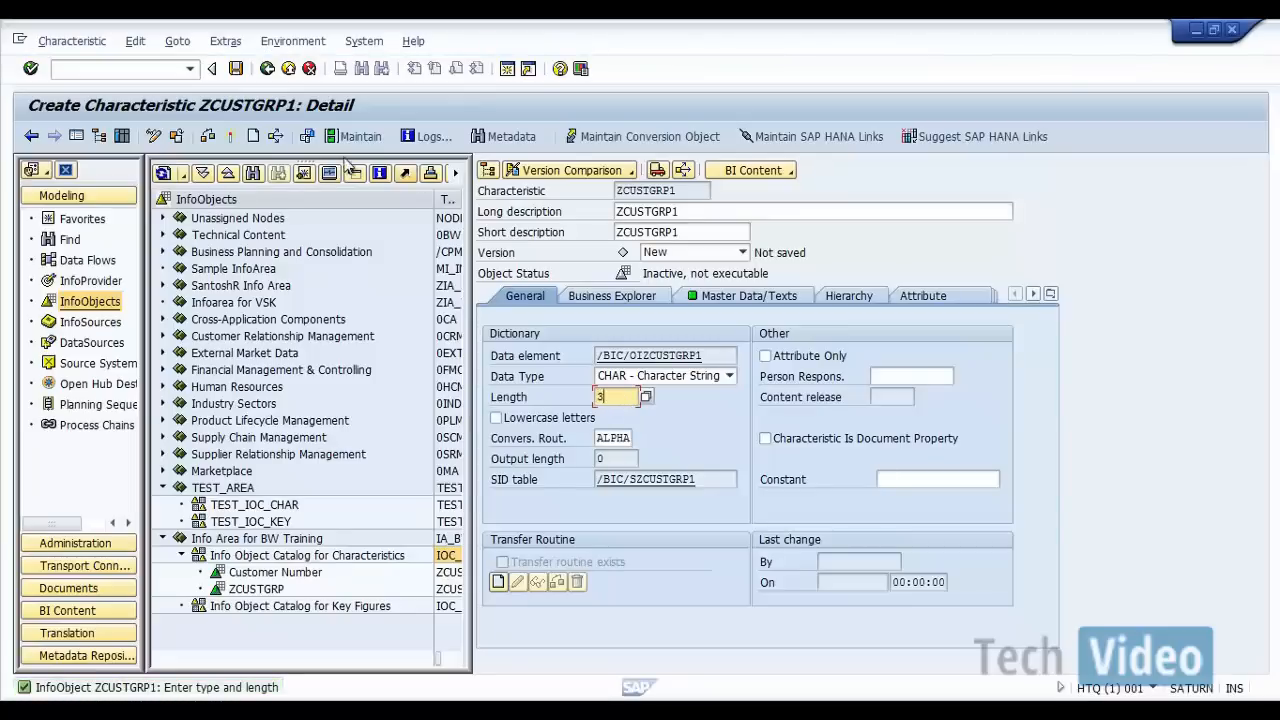
{"action": "left_click", "coordinate": [229, 137]}
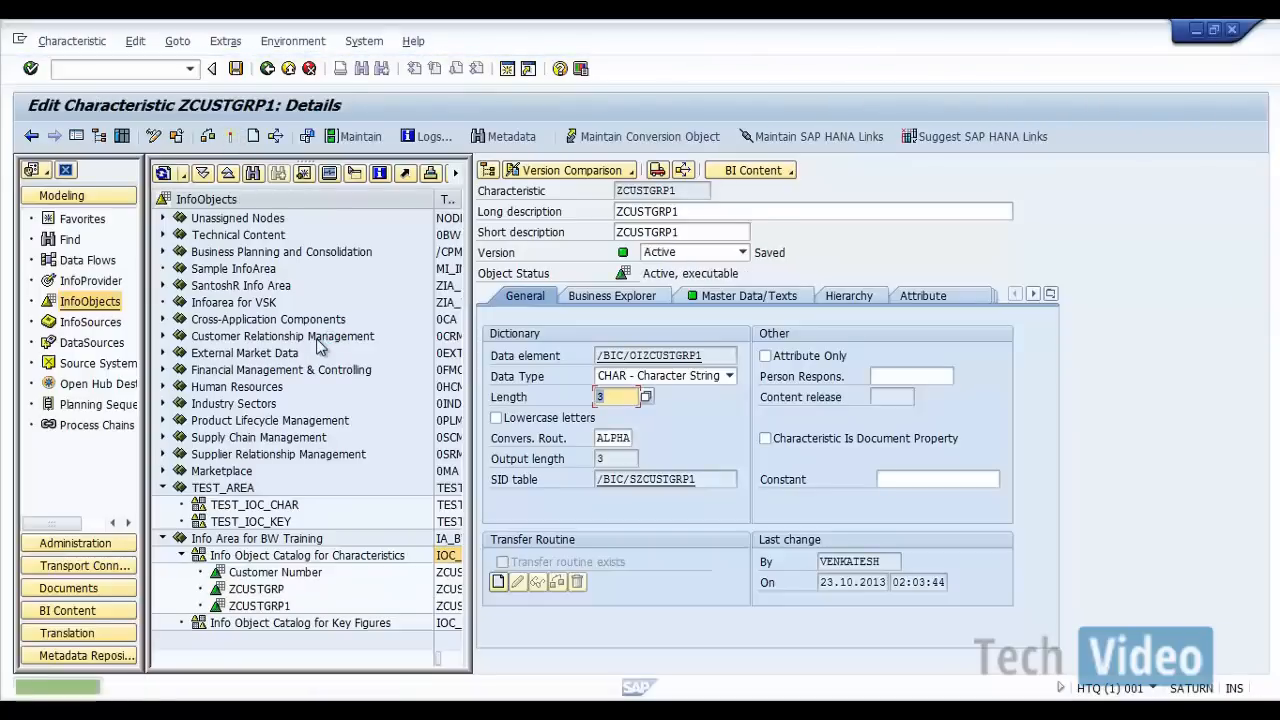
{"action": "left_click", "coordinate": [266, 69]}
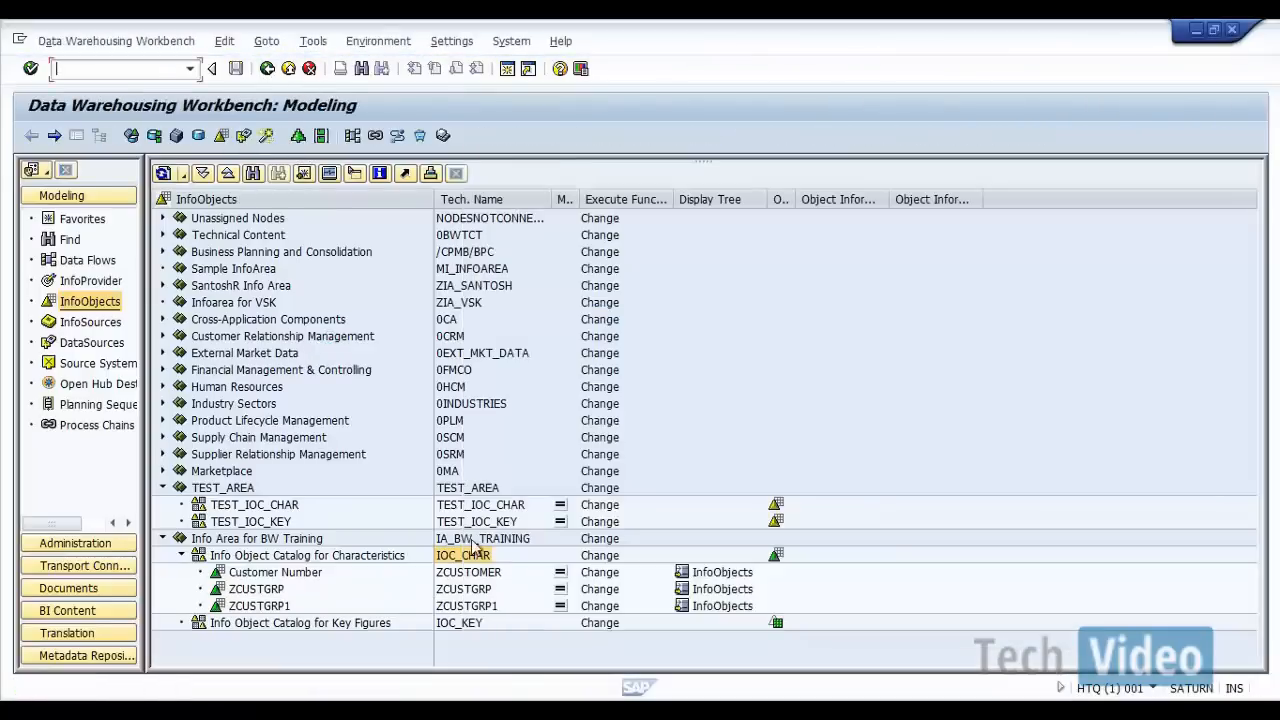
Step: Try to create a characteristic named ZSALESDIST in the IOC_CHAR catalog with long description "ZSALESDIST"
{"action": "right_click", "coordinate": [478, 563]}
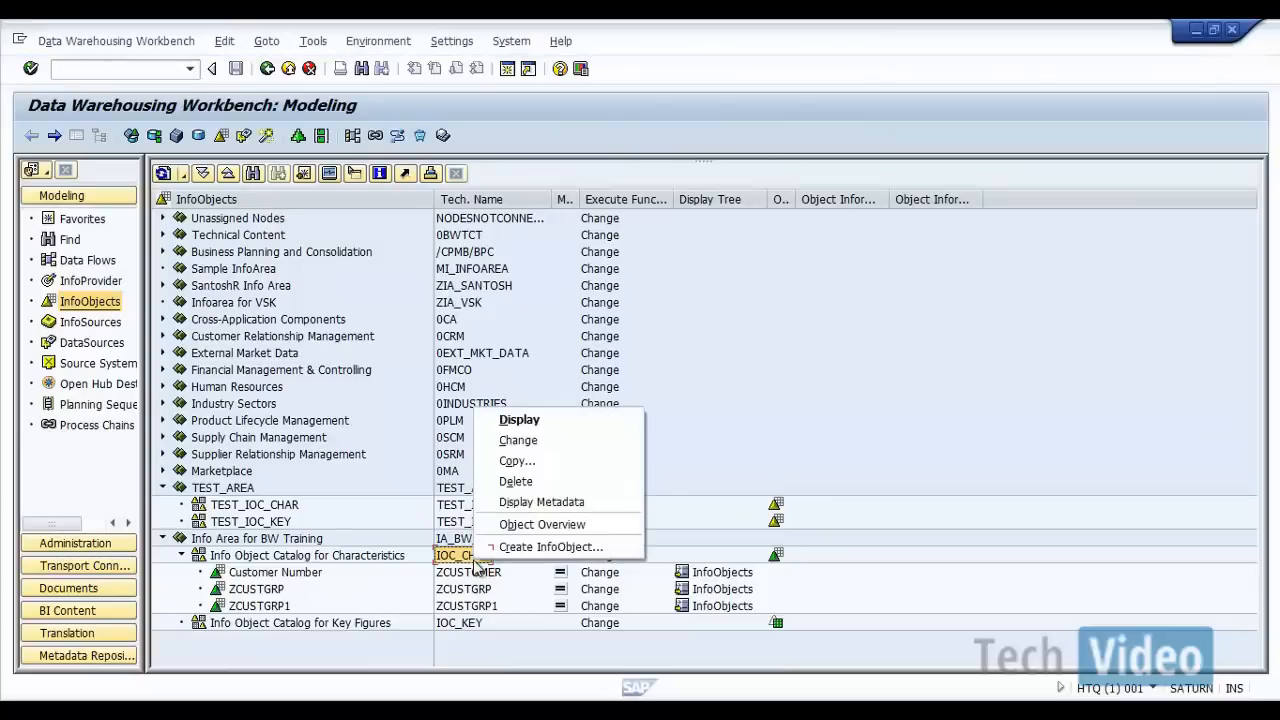
{"action": "left_click", "coordinate": [530, 546]}
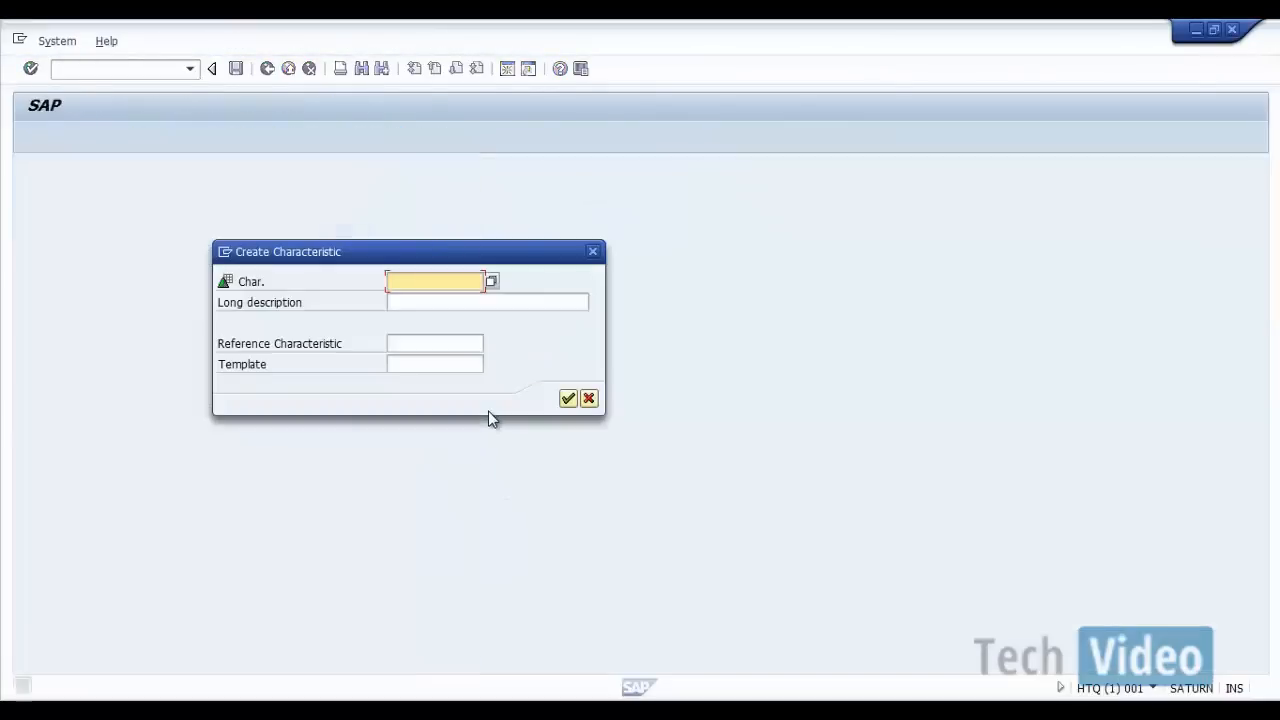
{"action": "type", "text": "Z"}
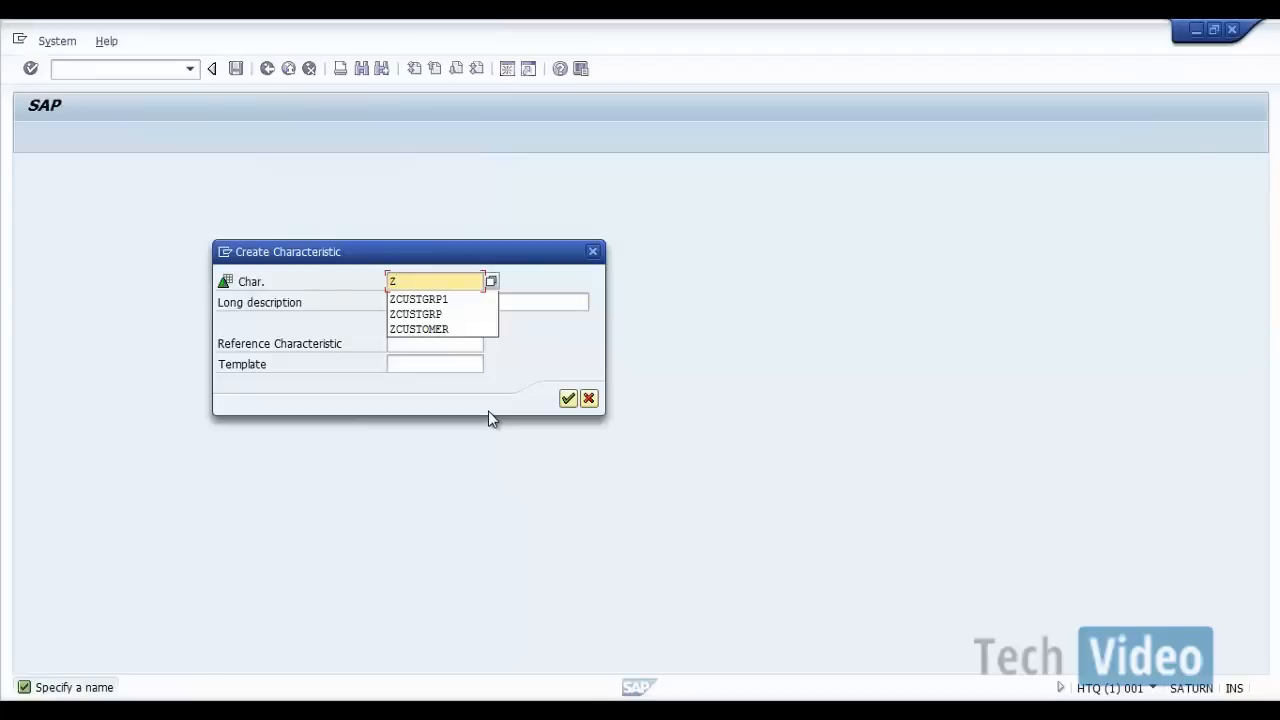
{"action": "type", "text": "SALESDIST"}
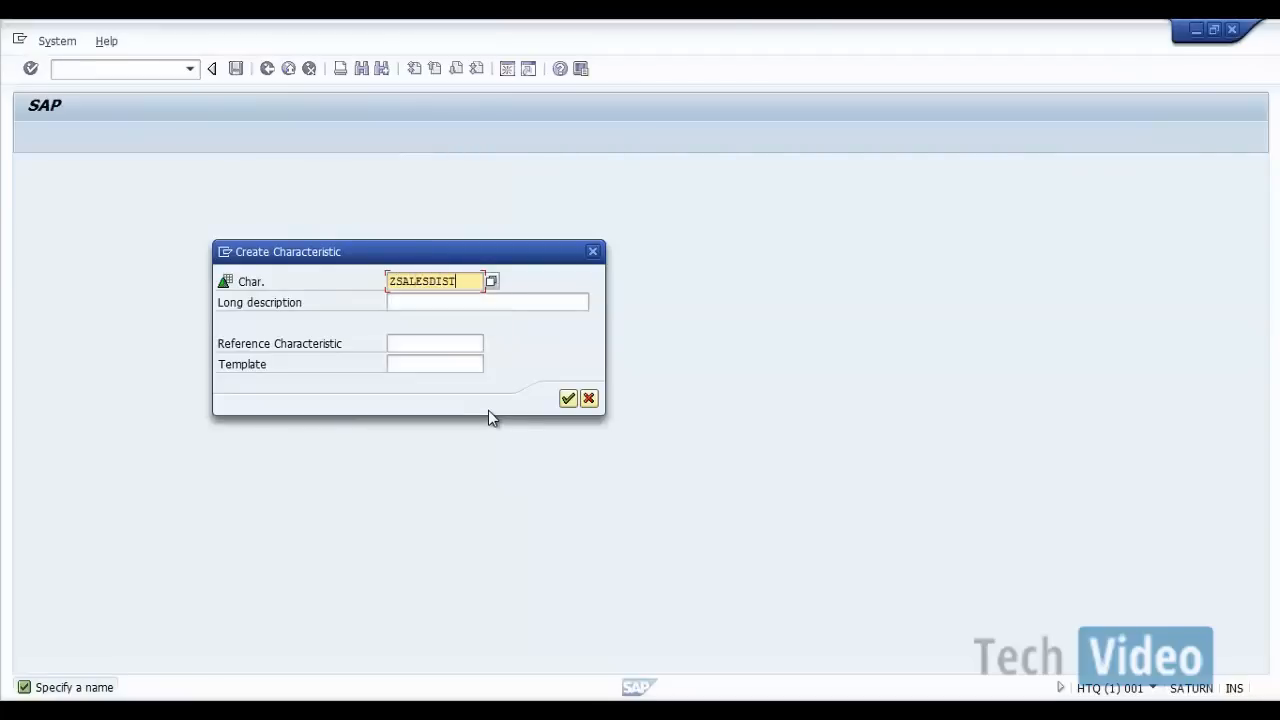
{"action": "key", "text": "shift+Home"}
{"action": "key", "text": "Tab"}
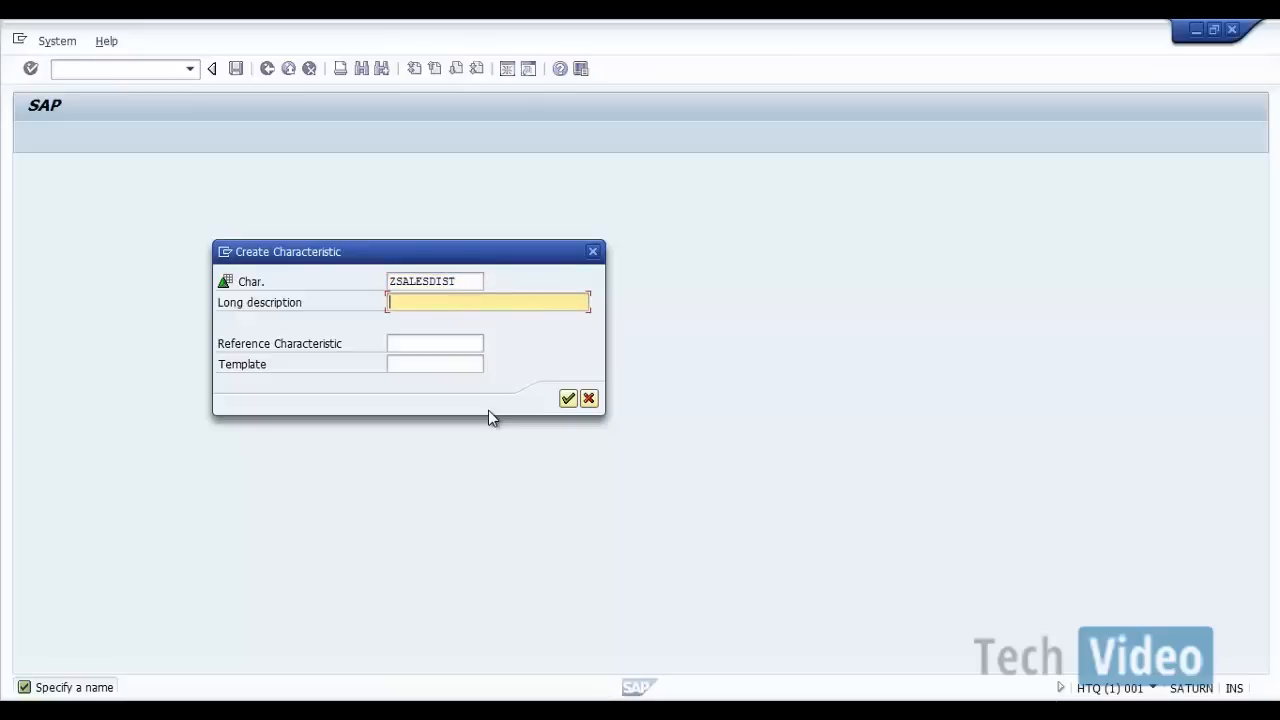
{"action": "key", "text": "ctrl+v"}
{"action": "left_click", "coordinate": [567, 400]}
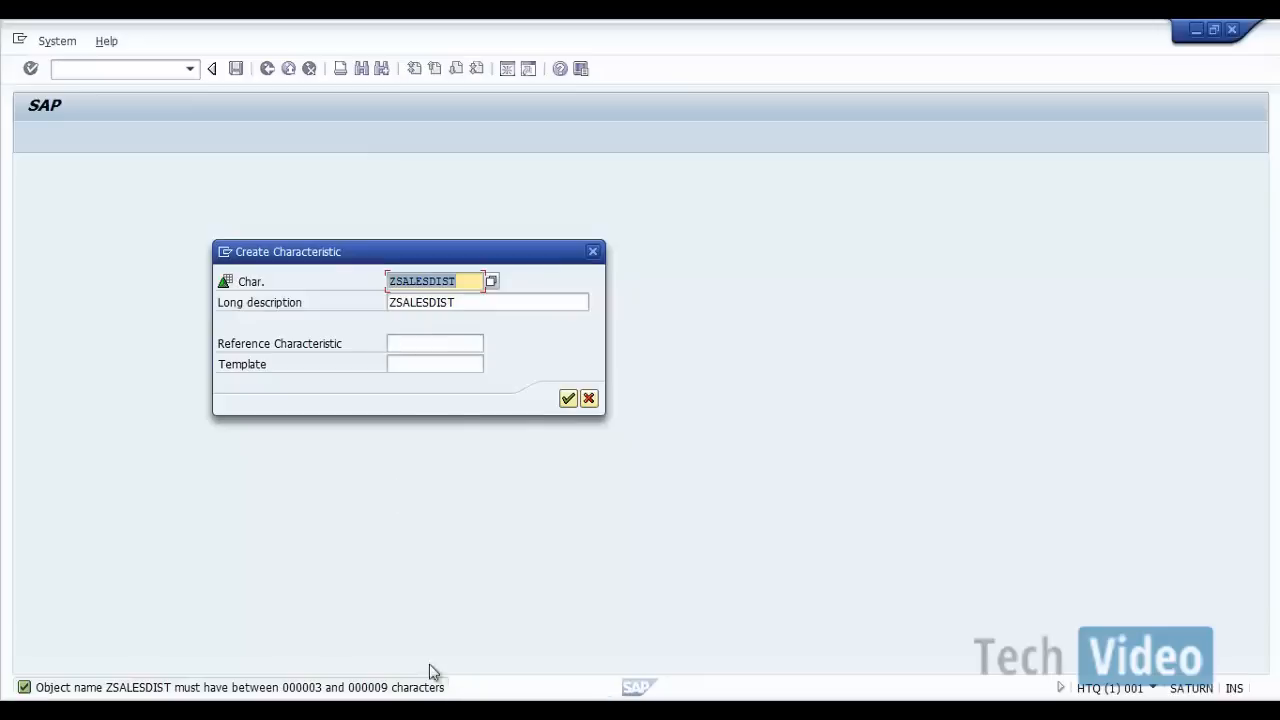
Step: Create the characteristic under the shortened name ZSALESDIS and set its data type to CHAR - Character String
{"action": "left_click", "coordinate": [463, 283]}
{"action": "left_click", "coordinate": [519, 303]}
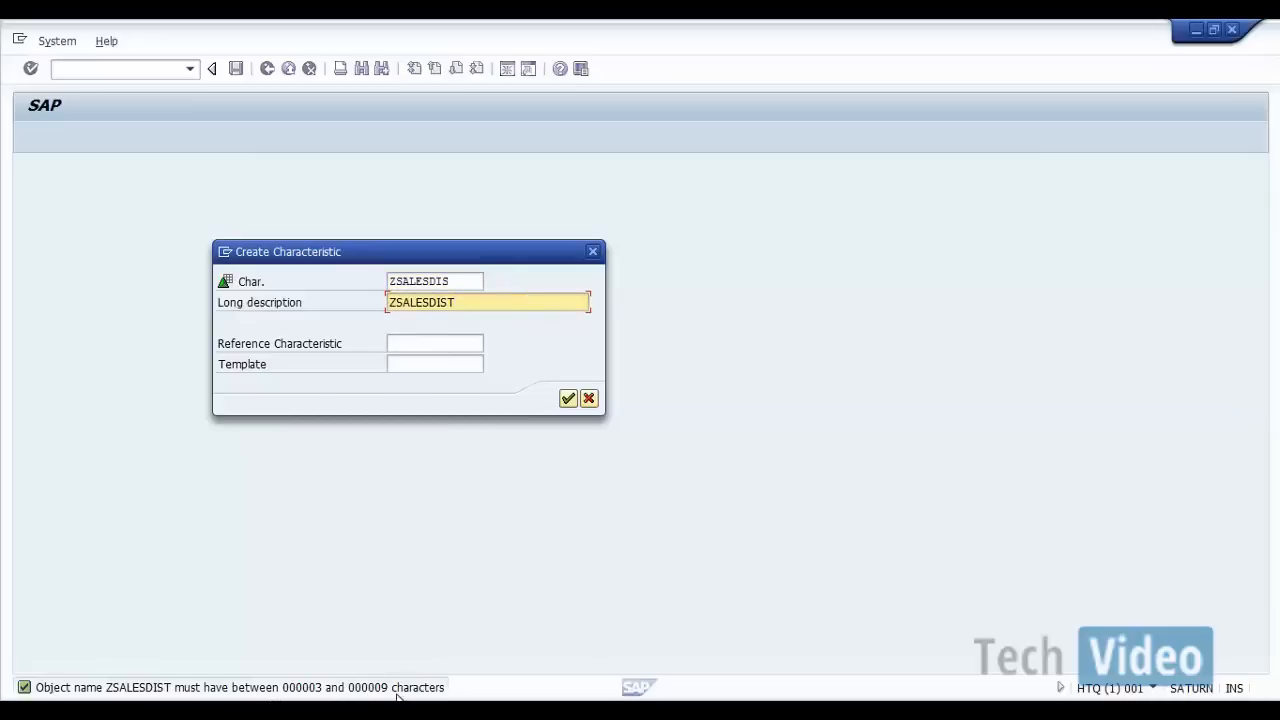
{"action": "left_click", "coordinate": [464, 281]}
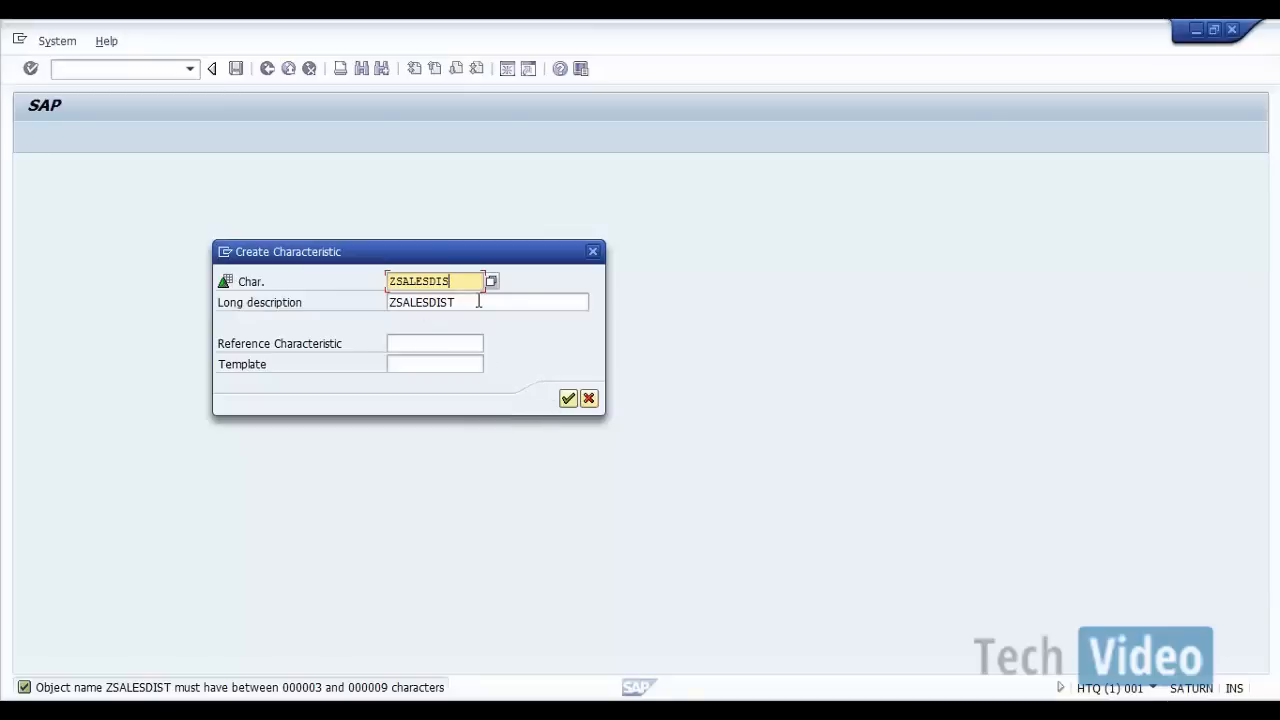
{"action": "left_click", "coordinate": [568, 398]}
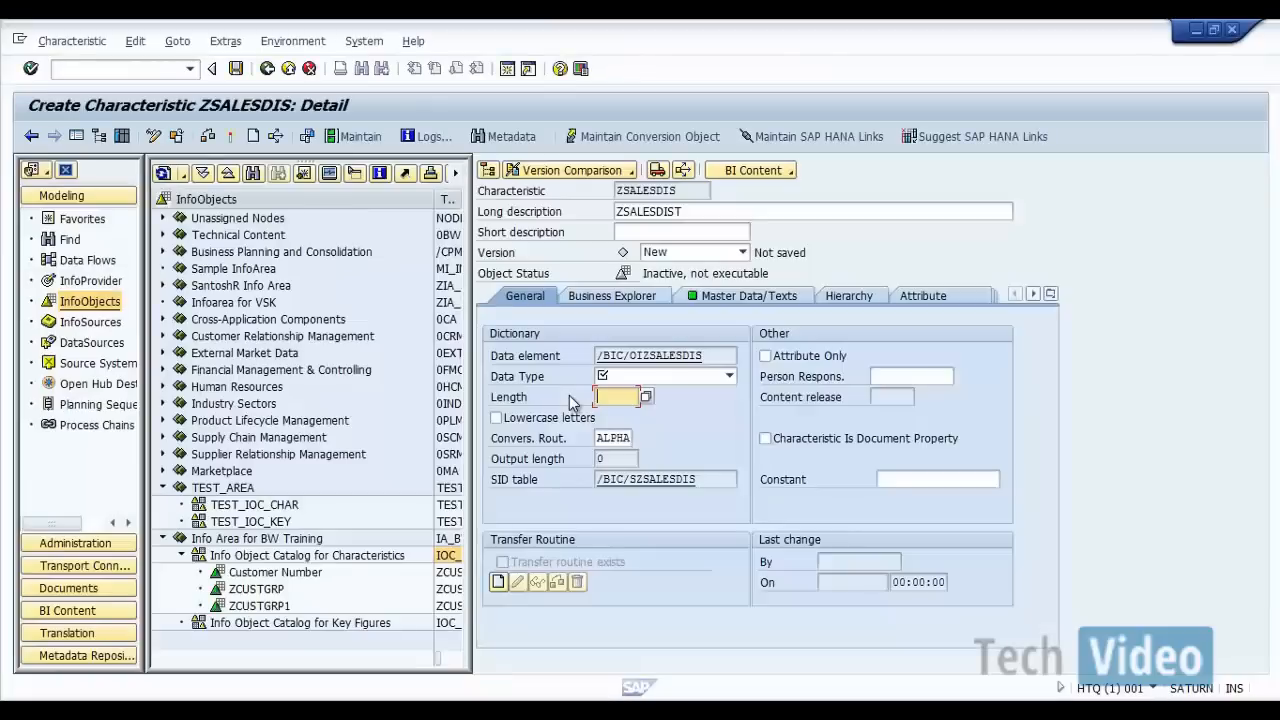
{"action": "left_click", "coordinate": [729, 376]}
{"action": "left_click", "coordinate": [668, 392]}
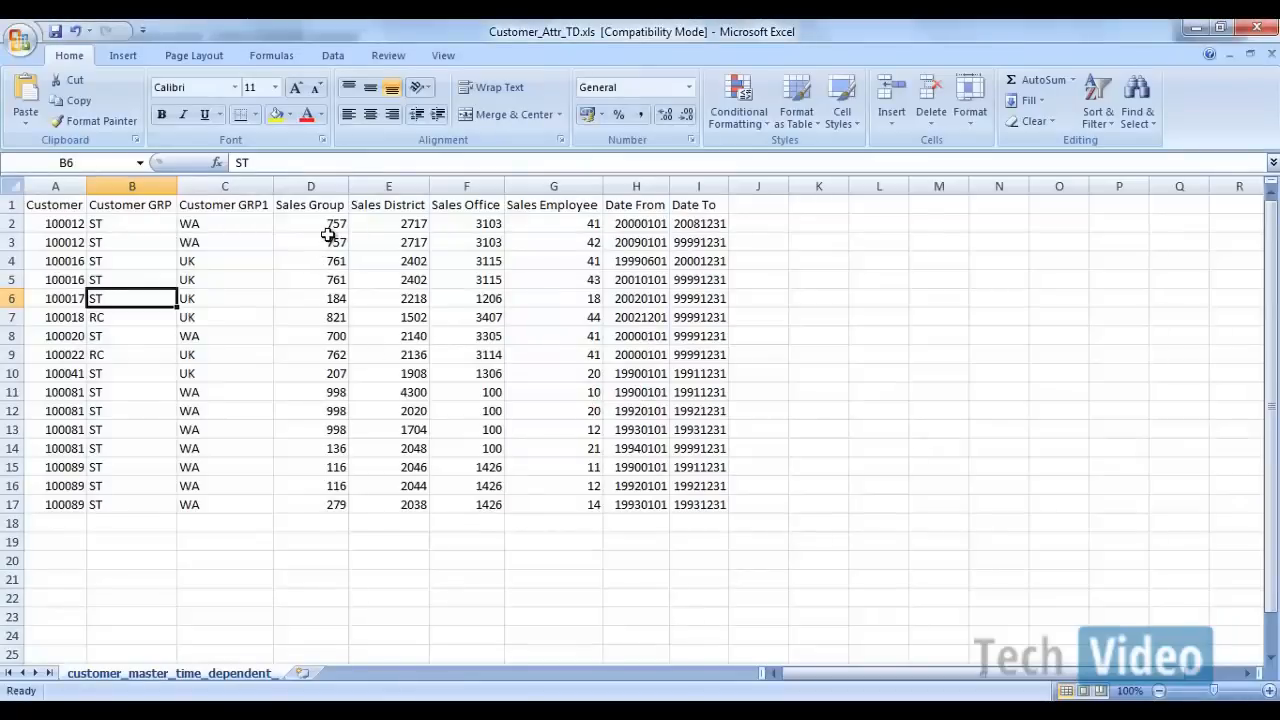
Step: Compare the Sales District and Sales Group columns of Customer_Attr_TD.xls in Excel with the Info Objects list in Document1 in Word
{"action": "left_click", "coordinate": [378, 225]}
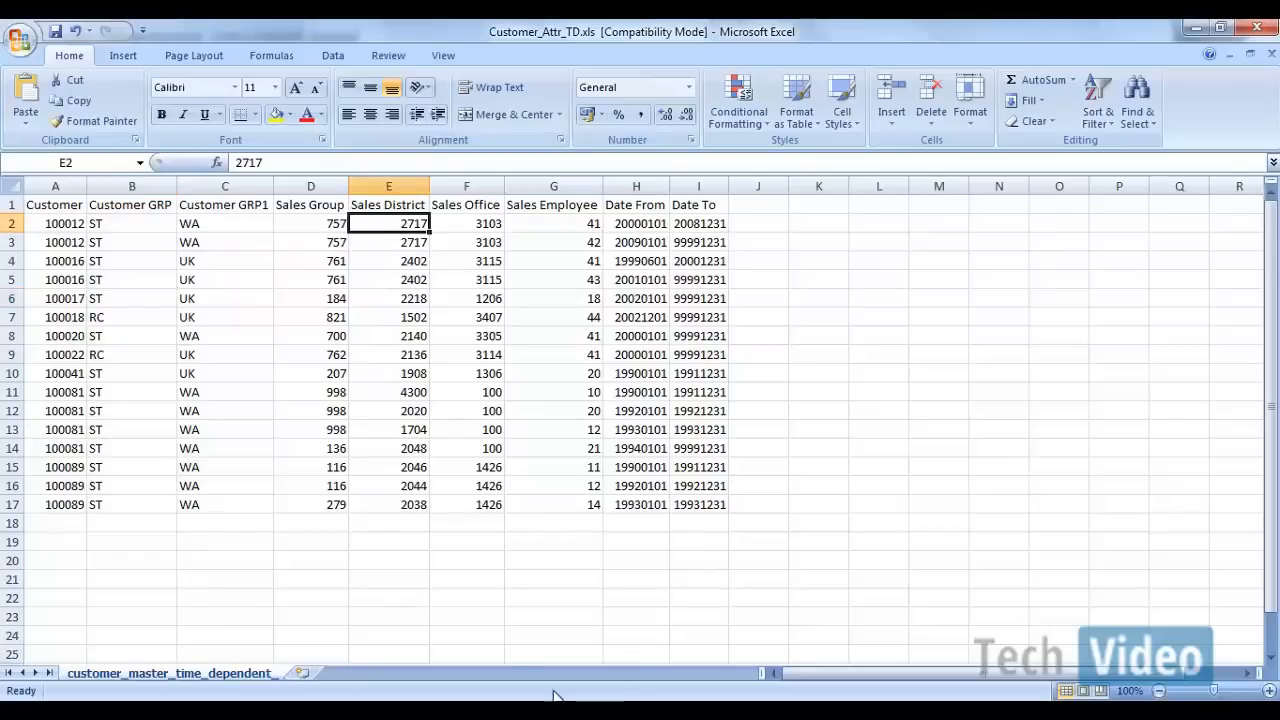
{"action": "left_click", "coordinate": [800, 701]}
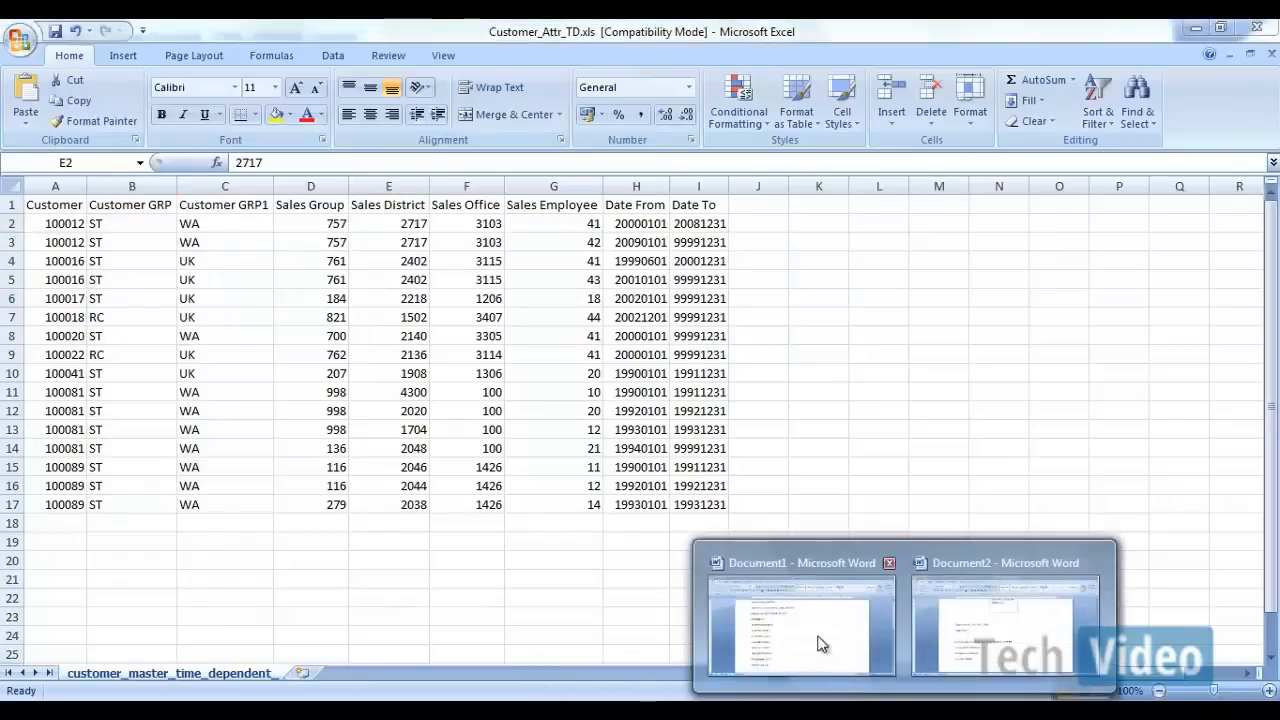
{"action": "left_click", "coordinate": [820, 644]}
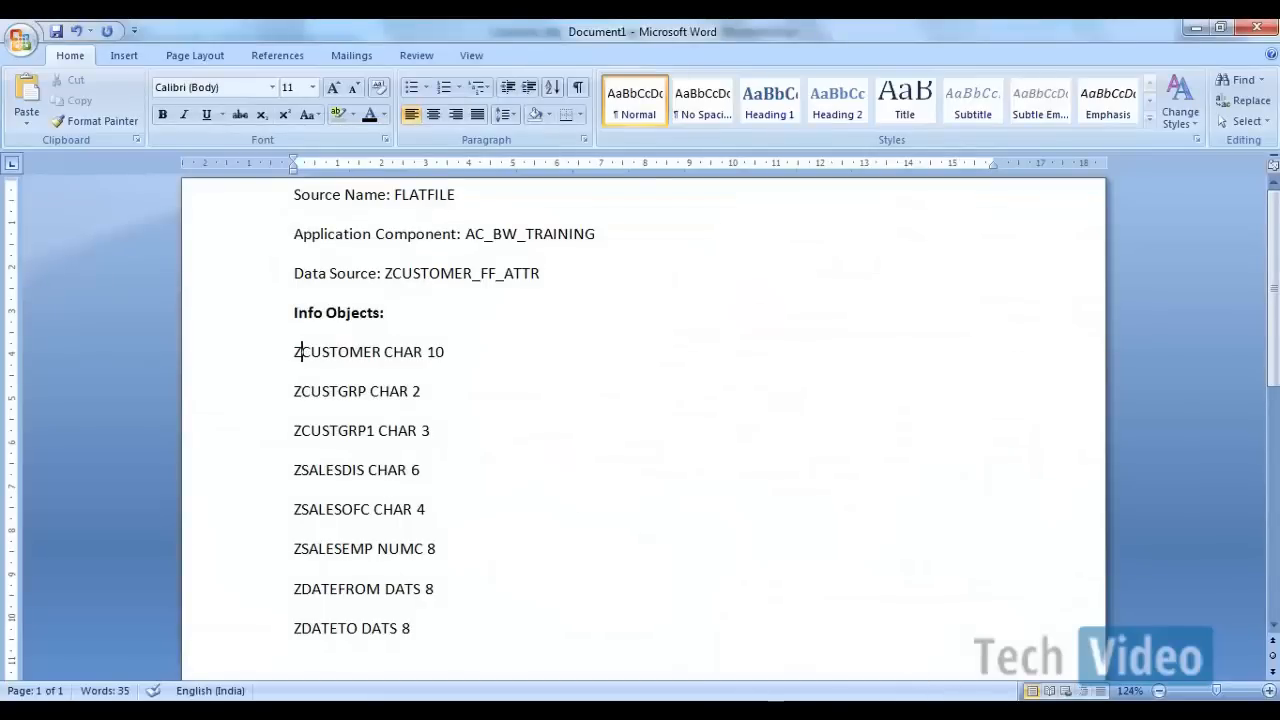
{"action": "left_click", "coordinate": [890, 701]}
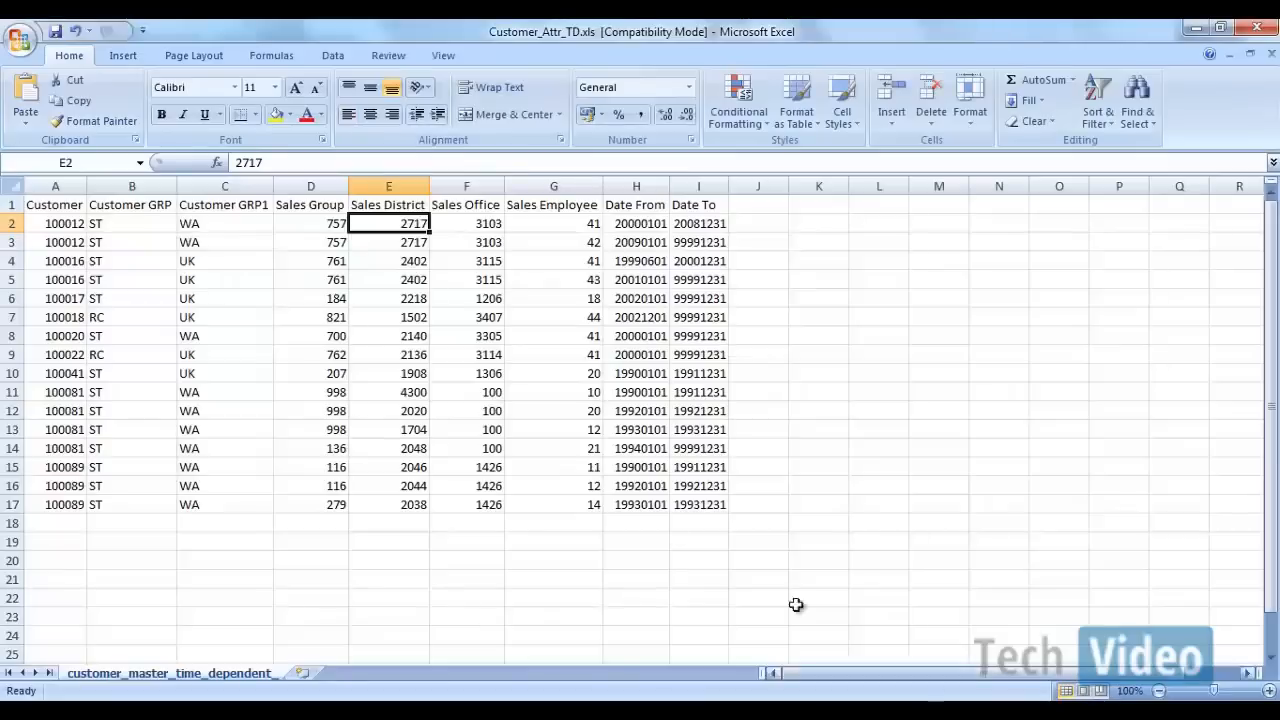
{"action": "left_click", "coordinate": [310, 222]}
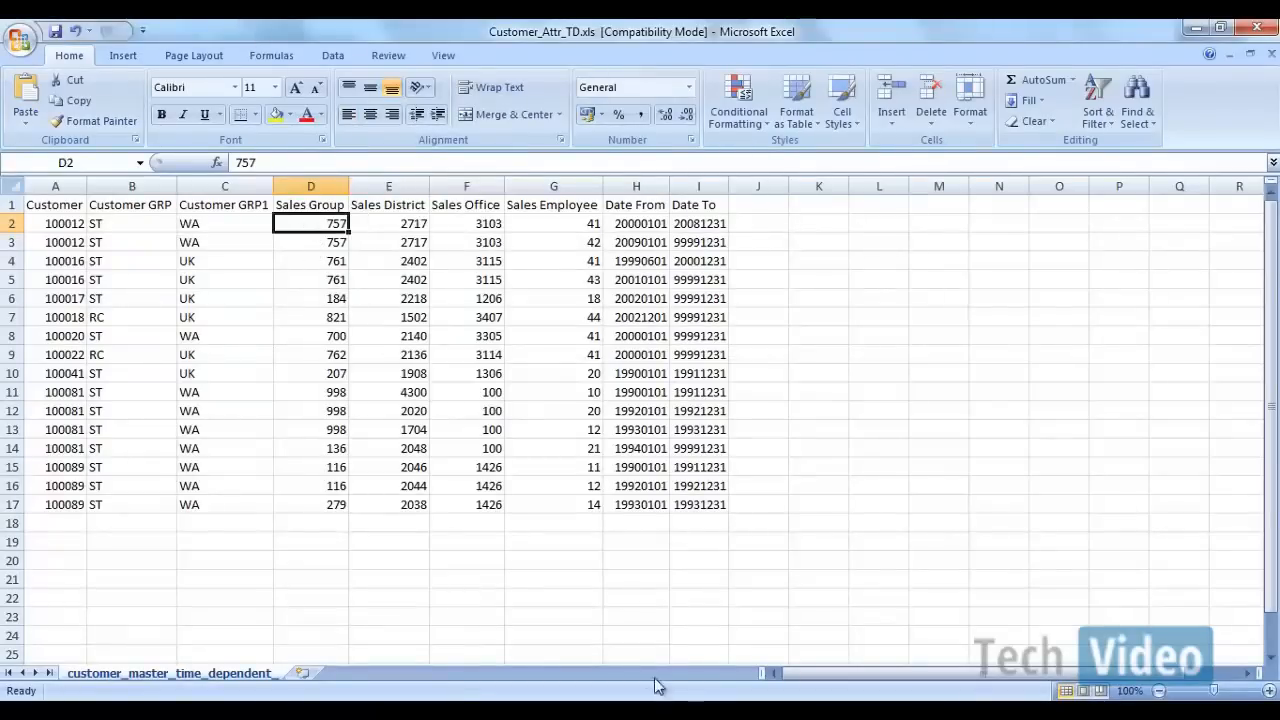
{"action": "mouse_move", "coordinate": [800, 701]}
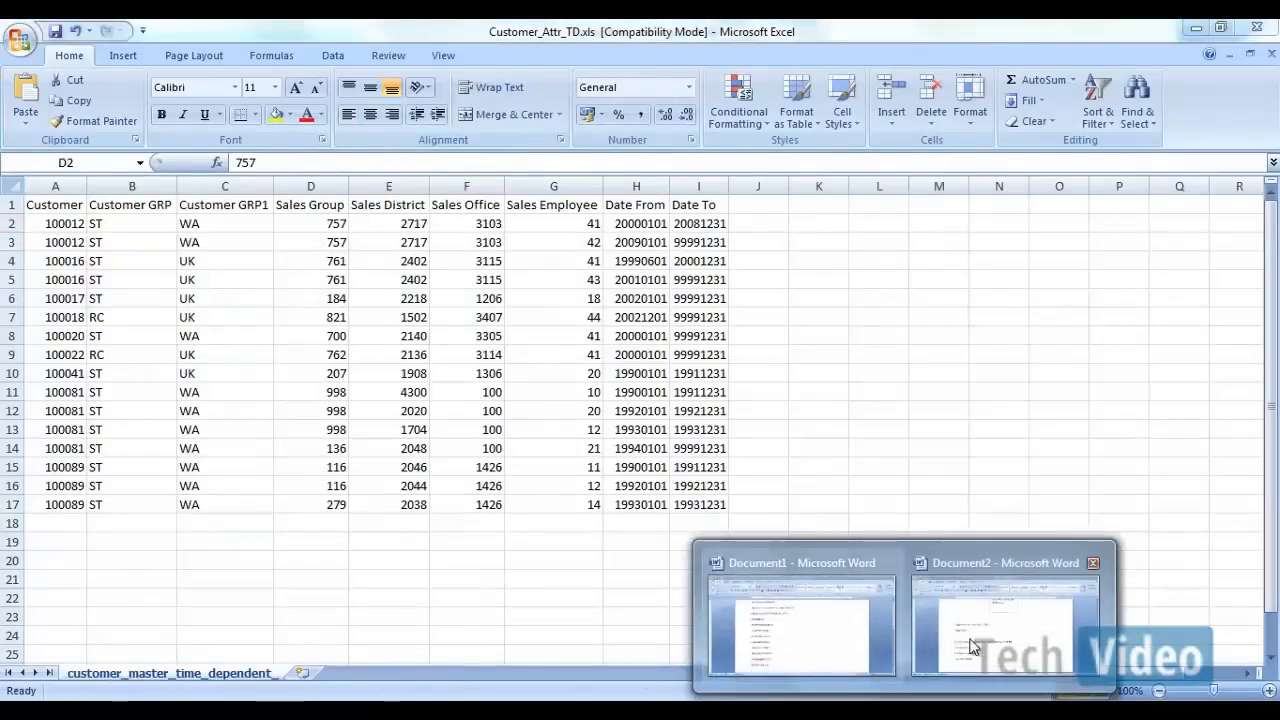
{"action": "left_click", "coordinate": [823, 620]}
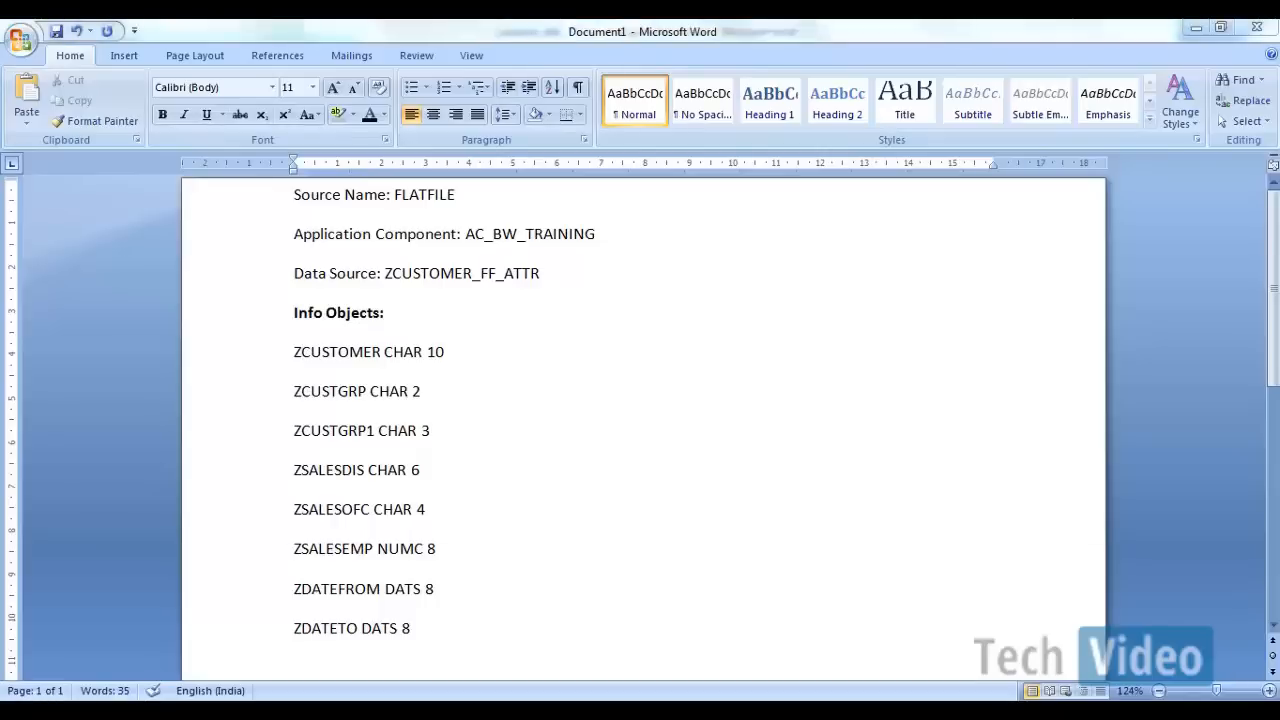
Step: Switch back to SAP, set ZSALESDIS's length to 6, and activate the characteristic before returning to the InfoObjects tree
{"action": "mouse_move", "coordinate": [698, 701]}
{"action": "left_click", "coordinate": [963, 632]}
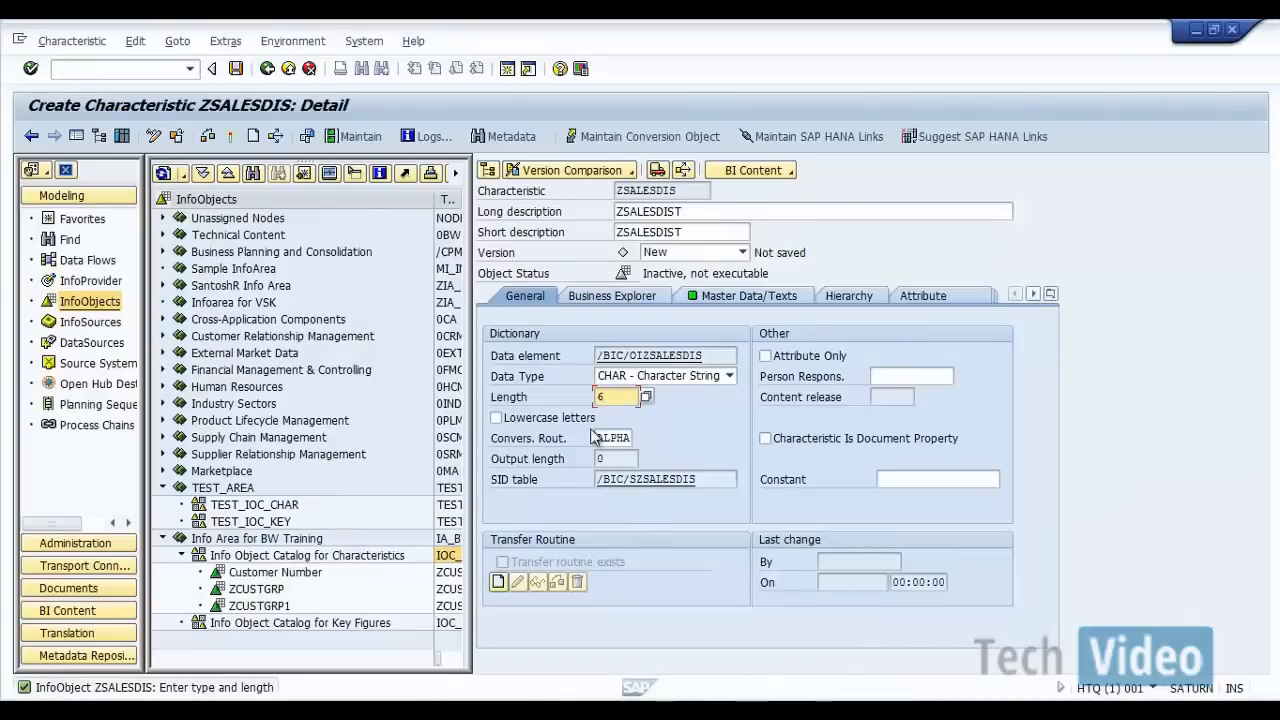
{"action": "left_click", "coordinate": [233, 138]}
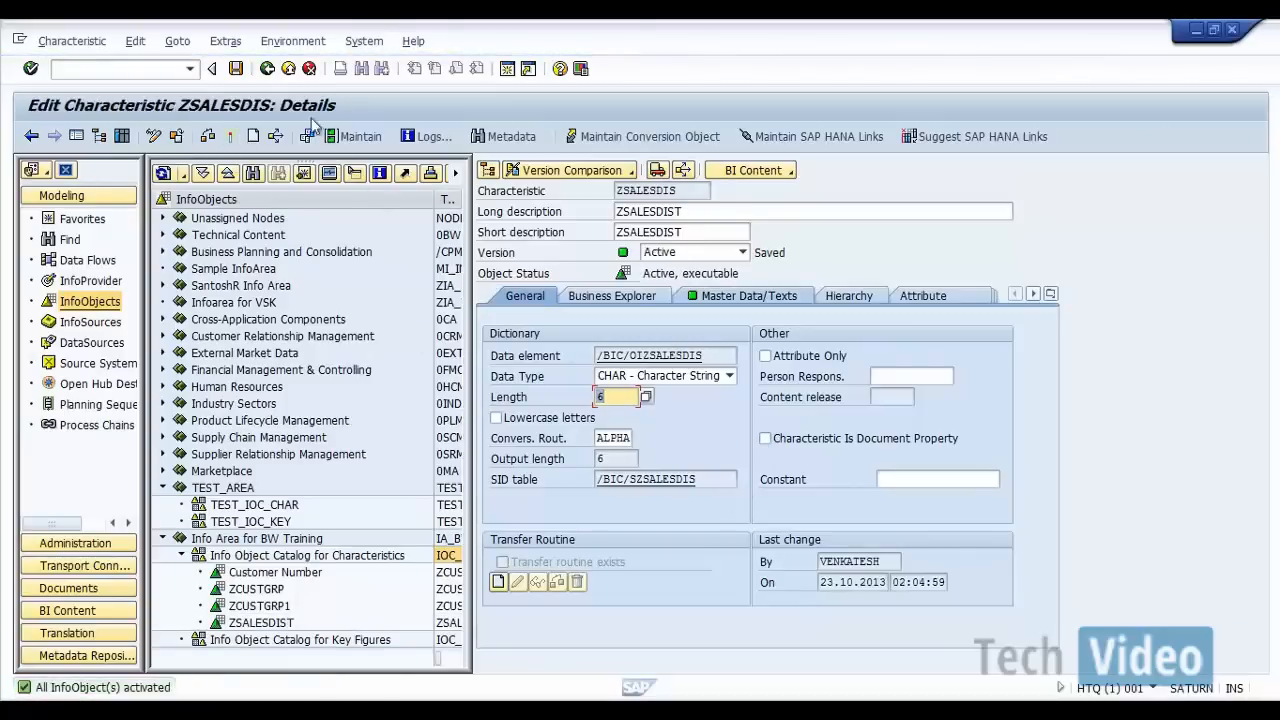
{"action": "left_click", "coordinate": [267, 68]}
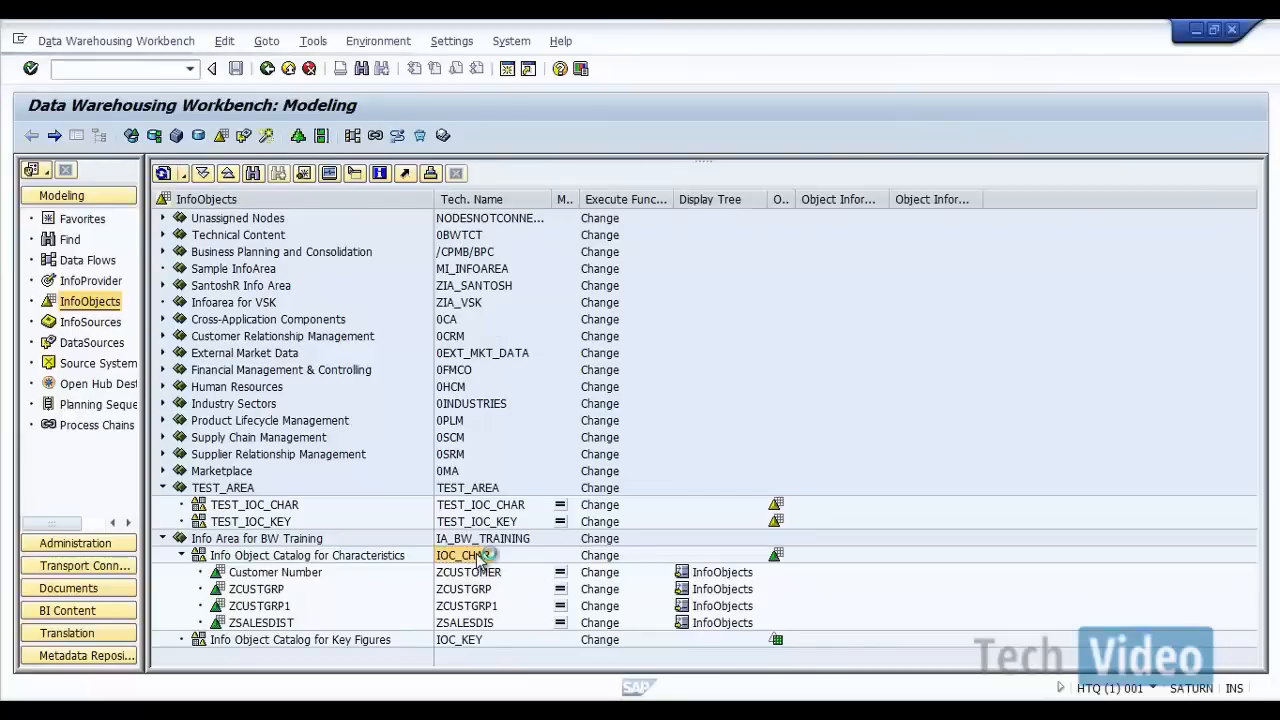
Step: Create a characteristic named ZSALESGRP with long description "ZSALESGRP" in the IOC_CHAR catalog
{"action": "right_click", "coordinate": [481, 557]}
{"action": "left_click", "coordinate": [530, 541]}
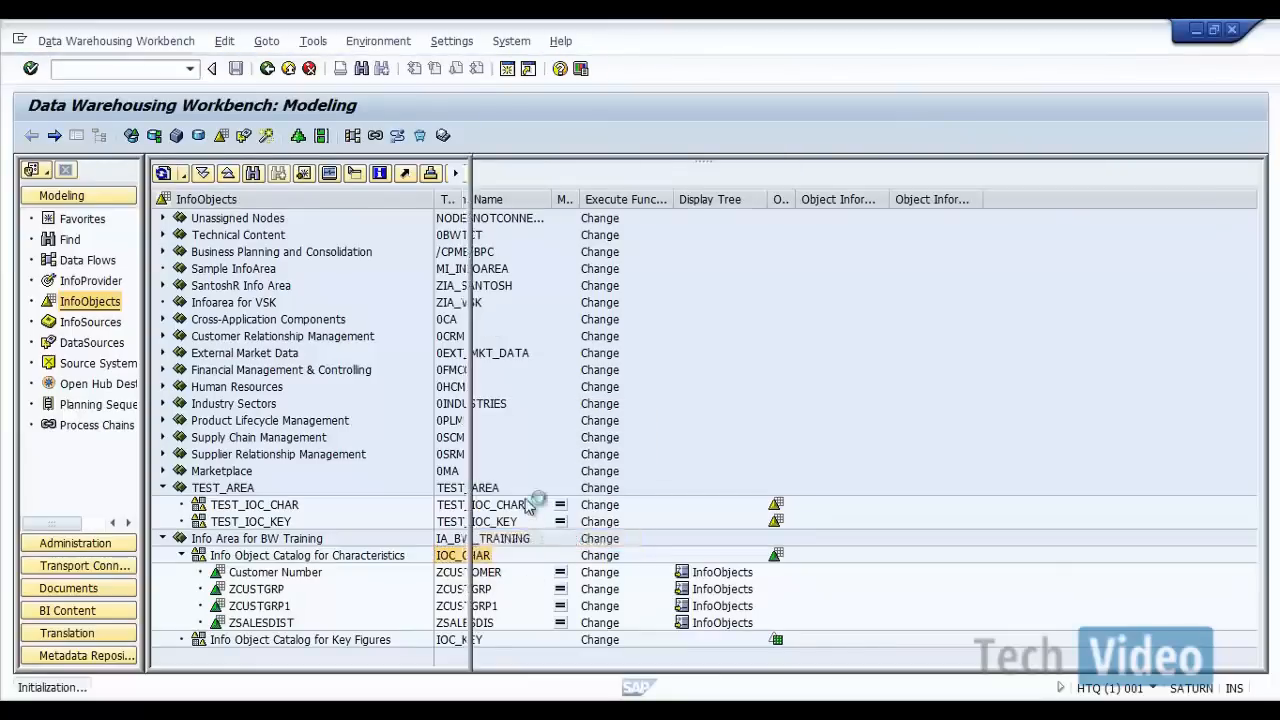
{"action": "type", "text": "ZSAL"}
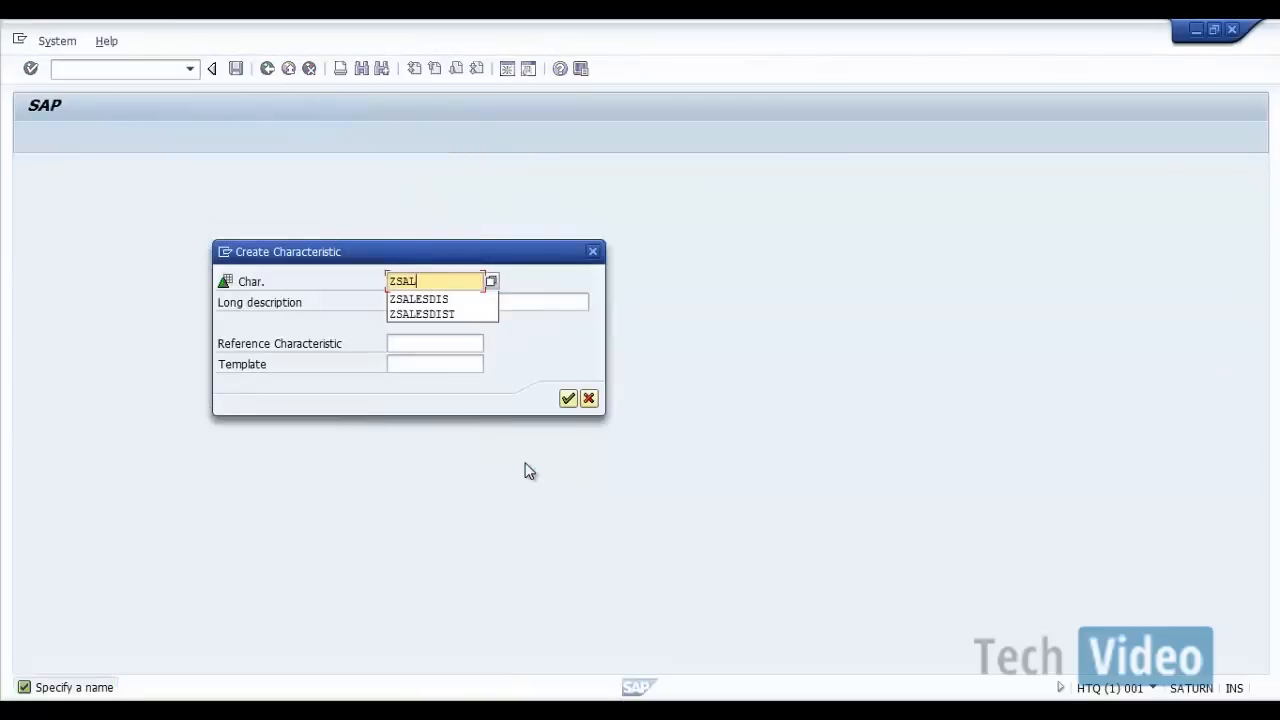
{"action": "type", "text": "ESGRP"}
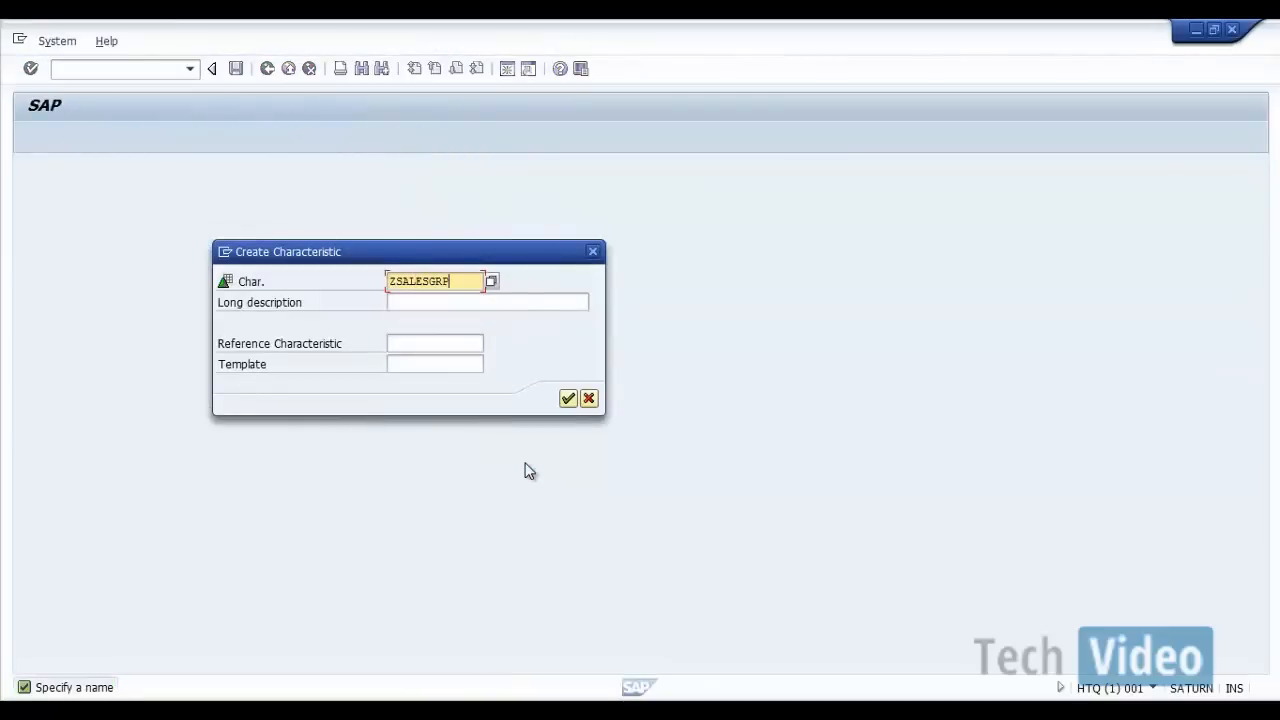
{"action": "key", "text": "shift+Home"}
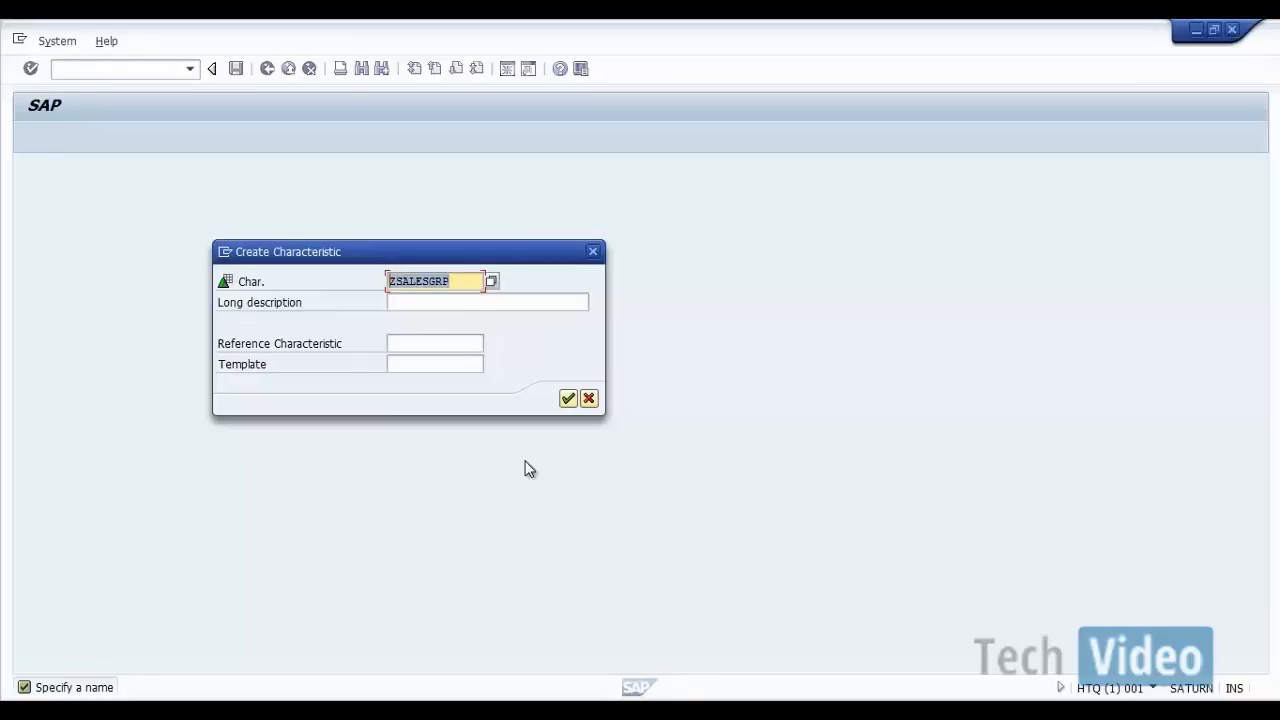
{"action": "key", "text": "ctrl+c"}
{"action": "key", "text": "Tab"}
{"action": "key", "text": "ctrl+v"}
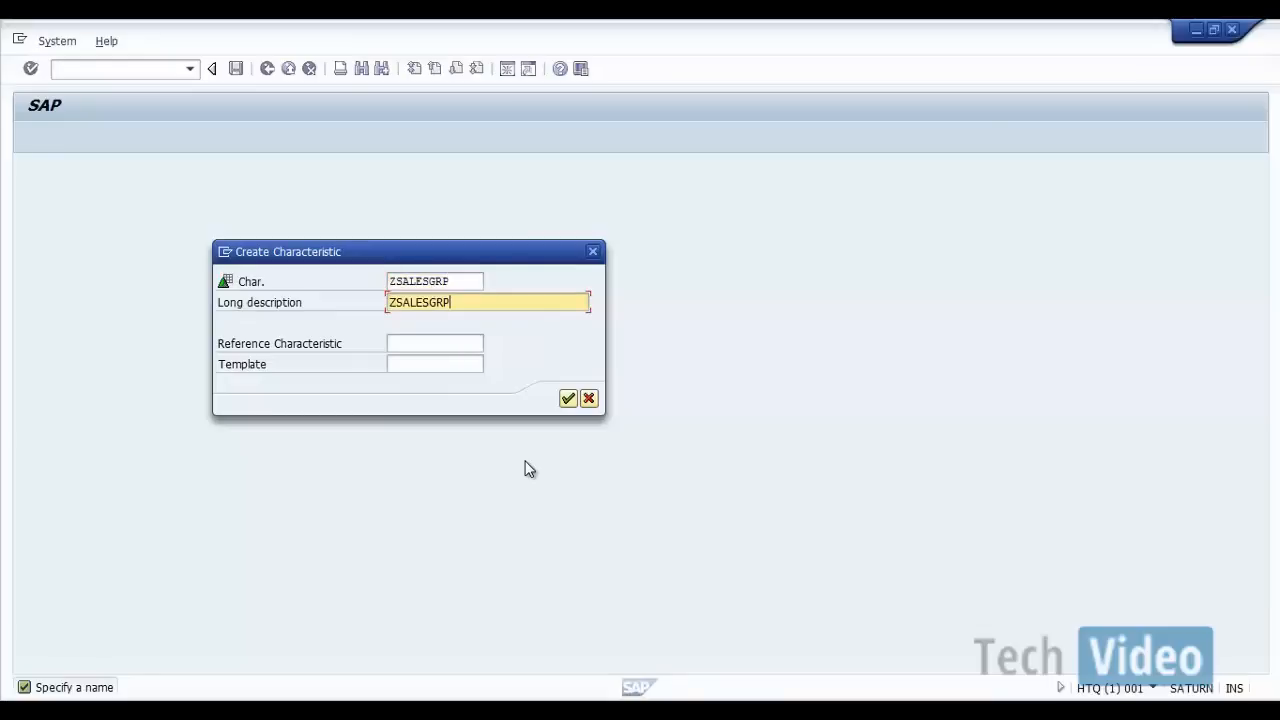
{"action": "left_click", "coordinate": [567, 399]}
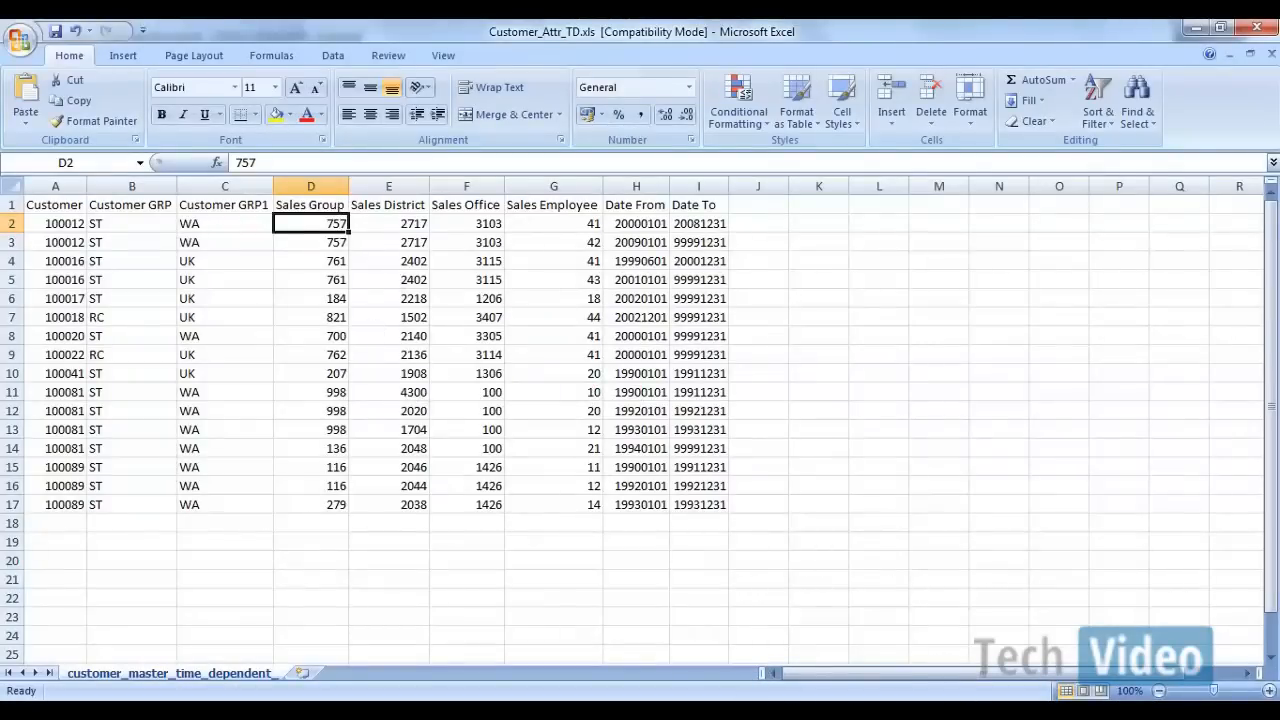
Step: Switch back to SAP, give ZSALESGRP data type CHAR - Character String and length 4, and activate it before returning to the InfoObjects tree
{"action": "left_click", "coordinate": [1004, 604]}
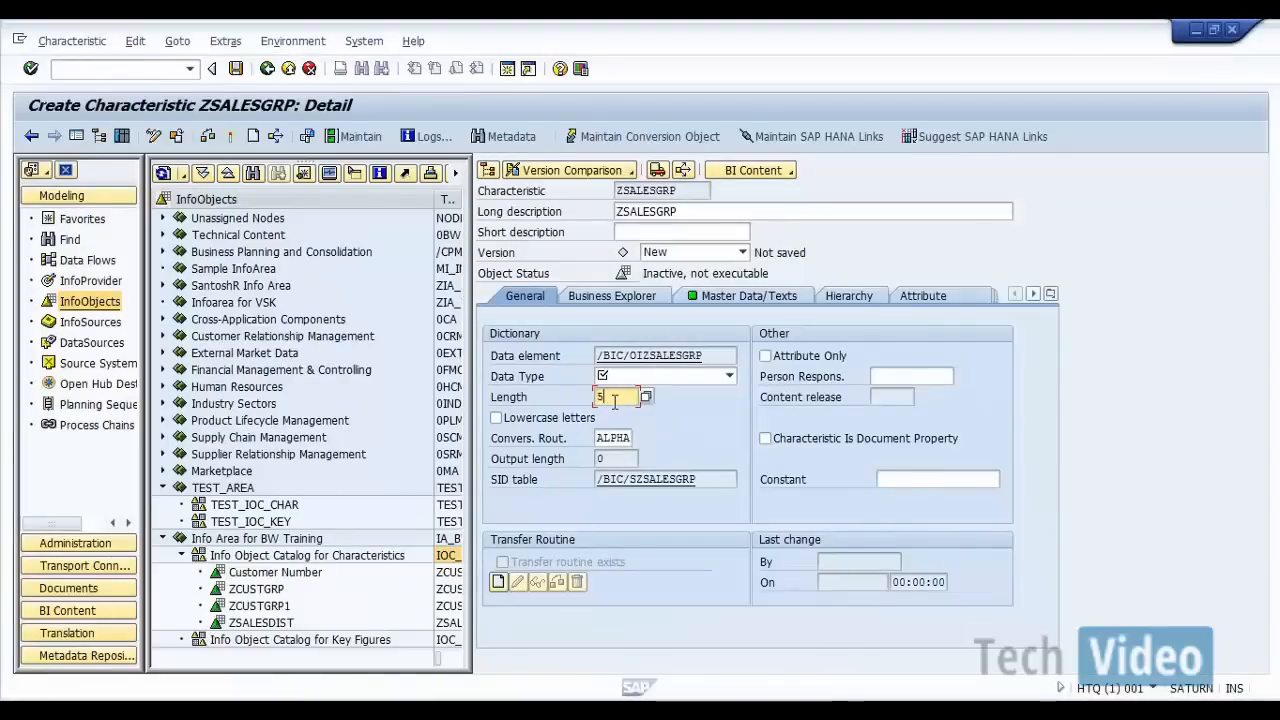
{"action": "key", "text": "BackSpace"}
{"action": "type", "text": "4"}
{"action": "left_click", "coordinate": [688, 378]}
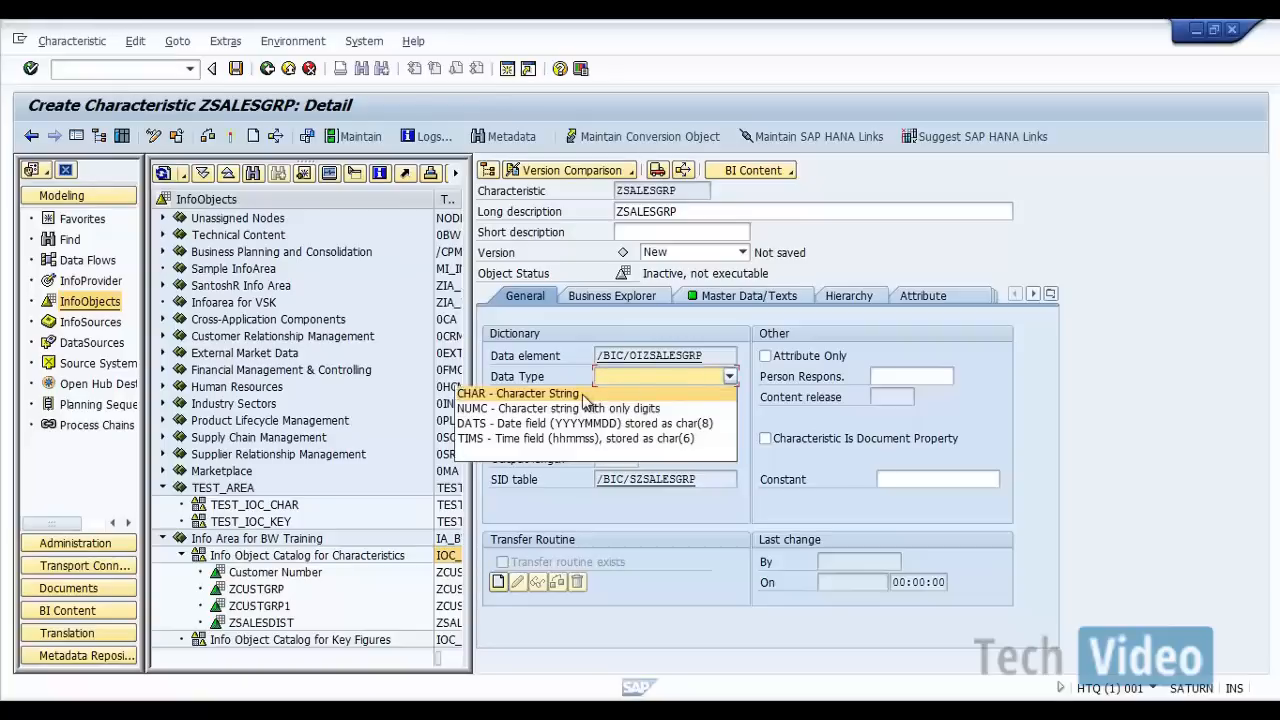
{"action": "left_click", "coordinate": [643, 390]}
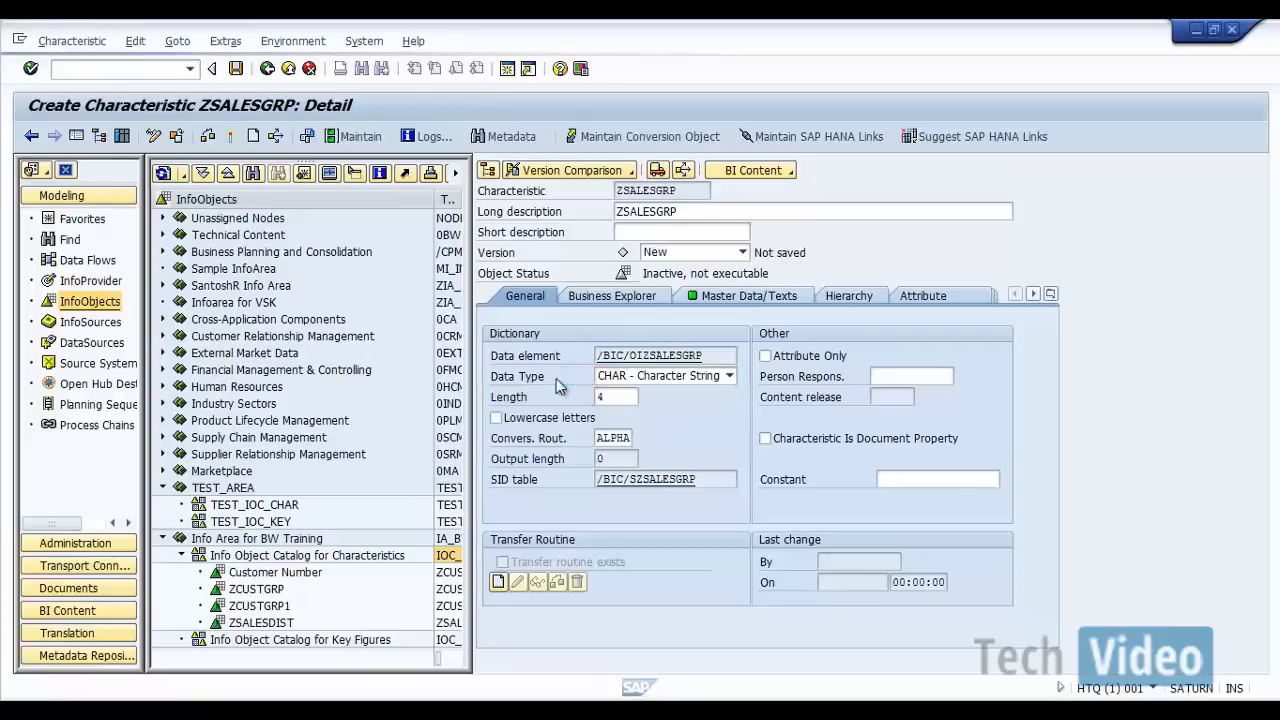
{"action": "left_click", "coordinate": [230, 137]}
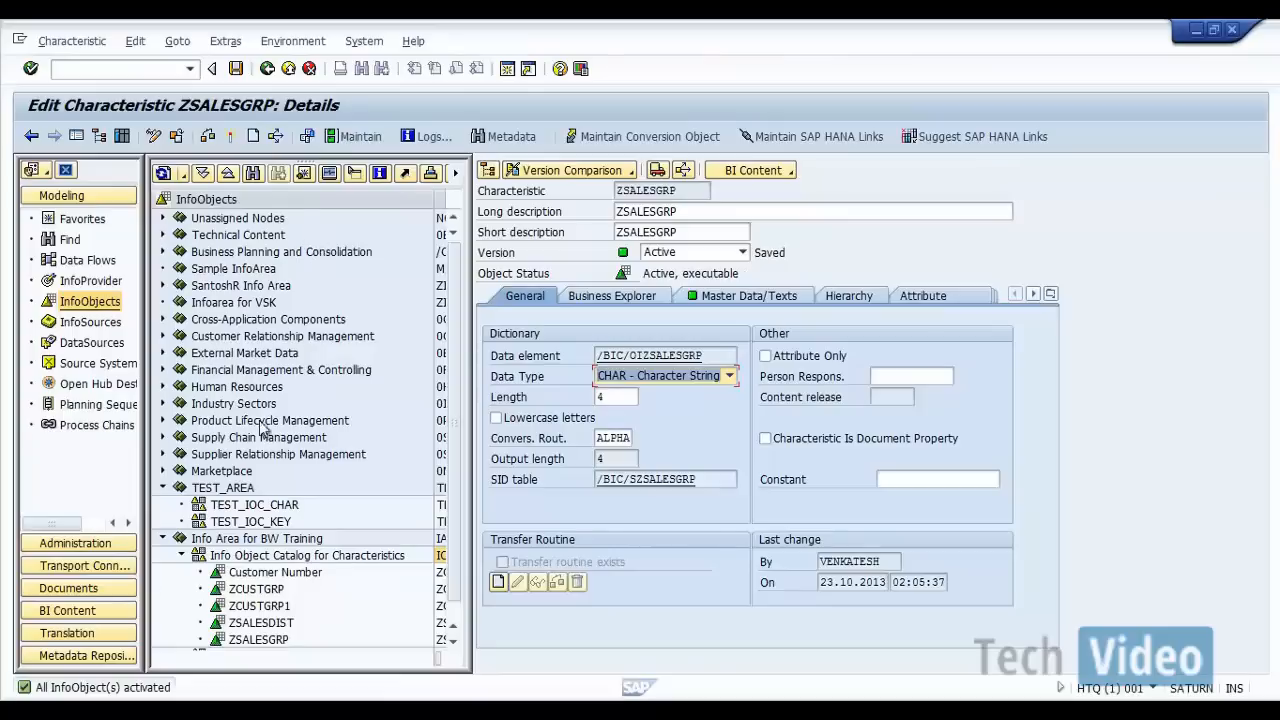
{"action": "left_click", "coordinate": [267, 68]}
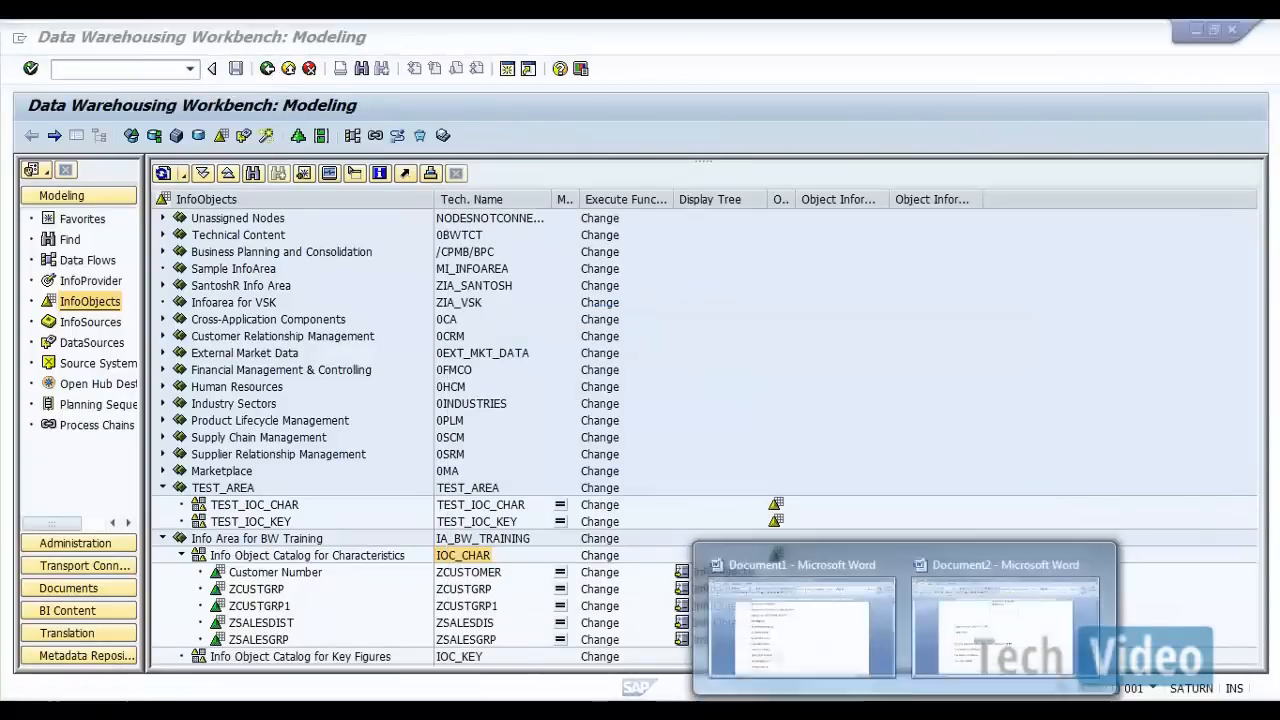
Step: Consult the Info Objects list in Document1 in Word, and create characteristic ZSALESOFC with long description "ZSALESOFC" in SAP's IOC_CHAR catalog
{"action": "left_click", "coordinate": [816, 642]}
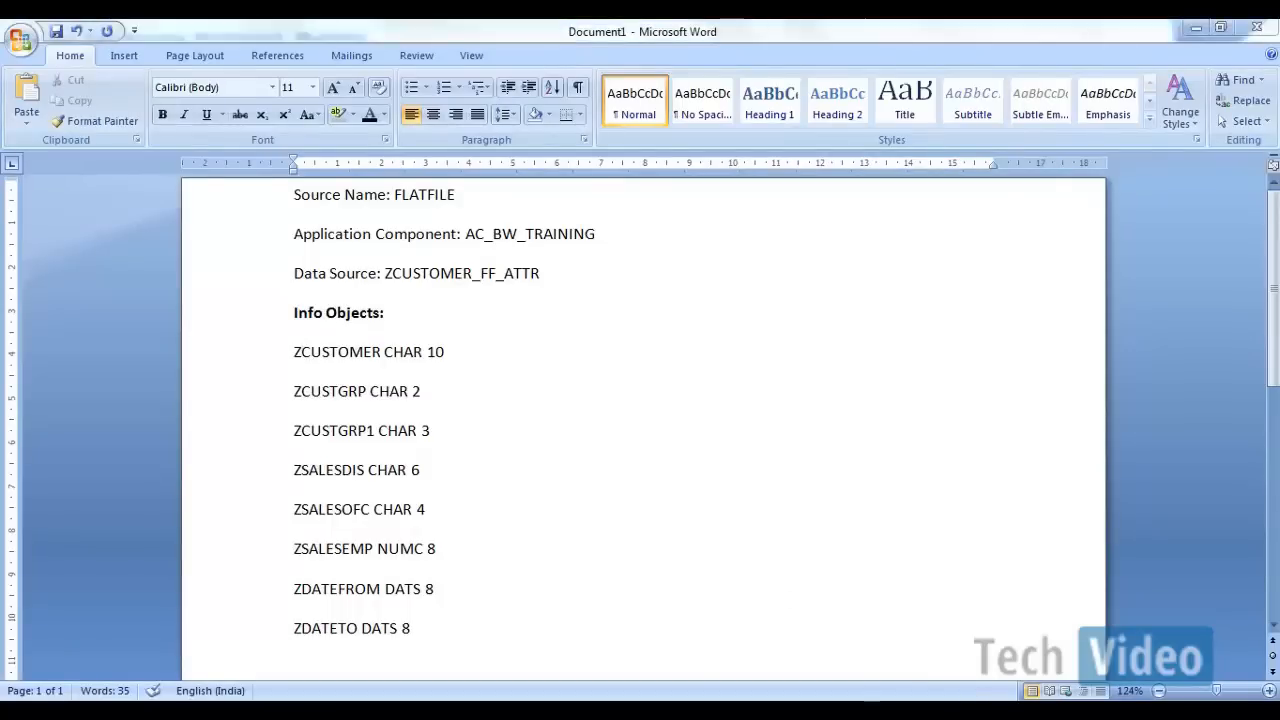
{"action": "mouse_move", "coordinate": [715, 700]}
{"action": "left_click", "coordinate": [1005, 590]}
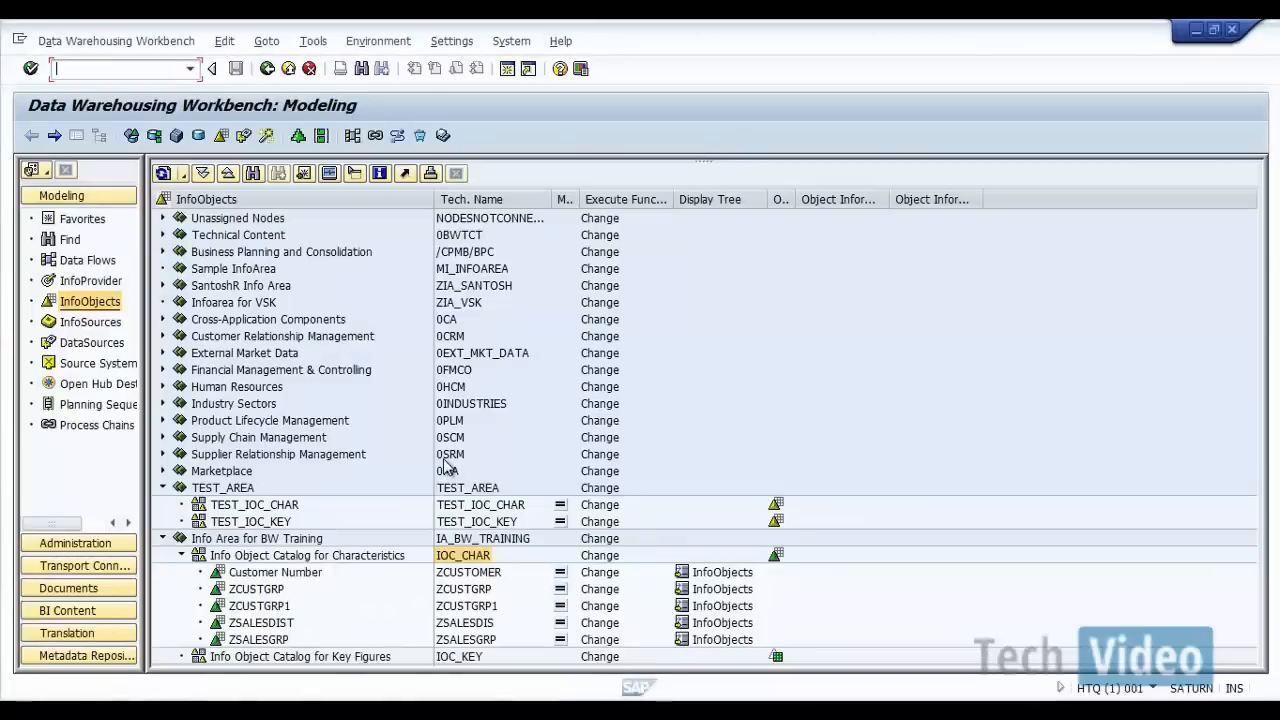
{"action": "right_click", "coordinate": [474, 562]}
{"action": "left_click", "coordinate": [545, 541]}
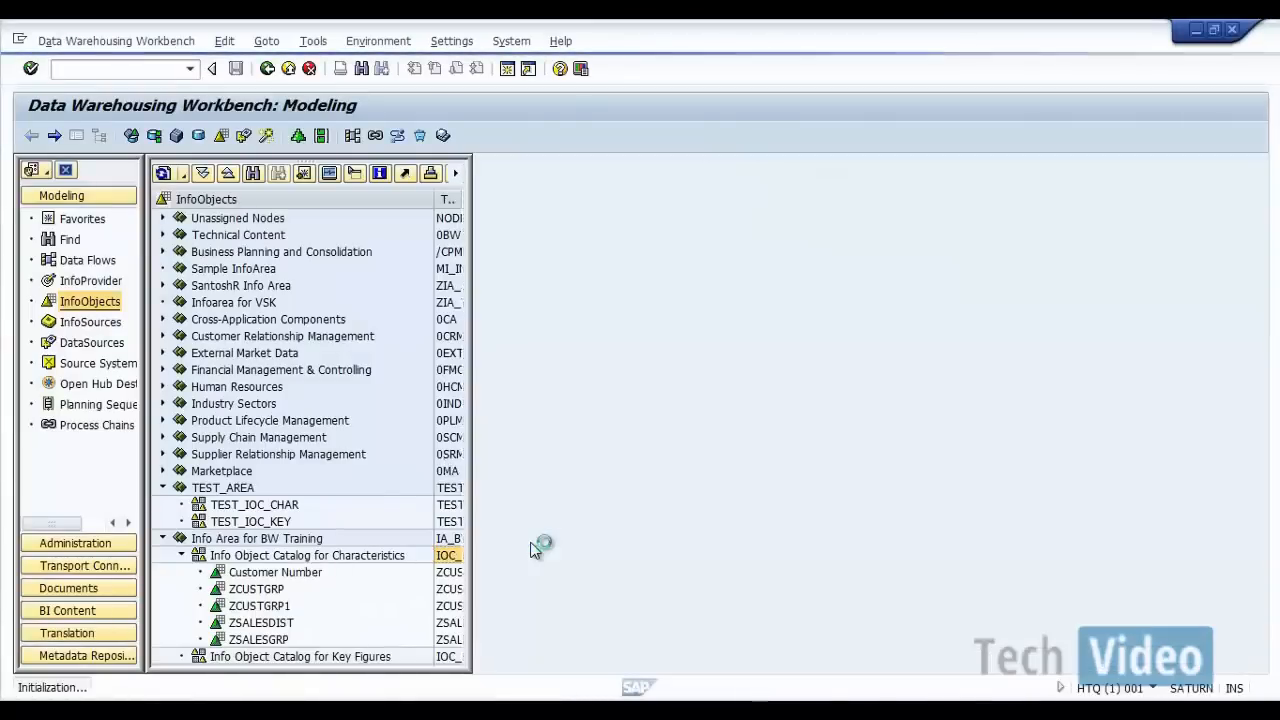
{"action": "type", "text": "Z"}
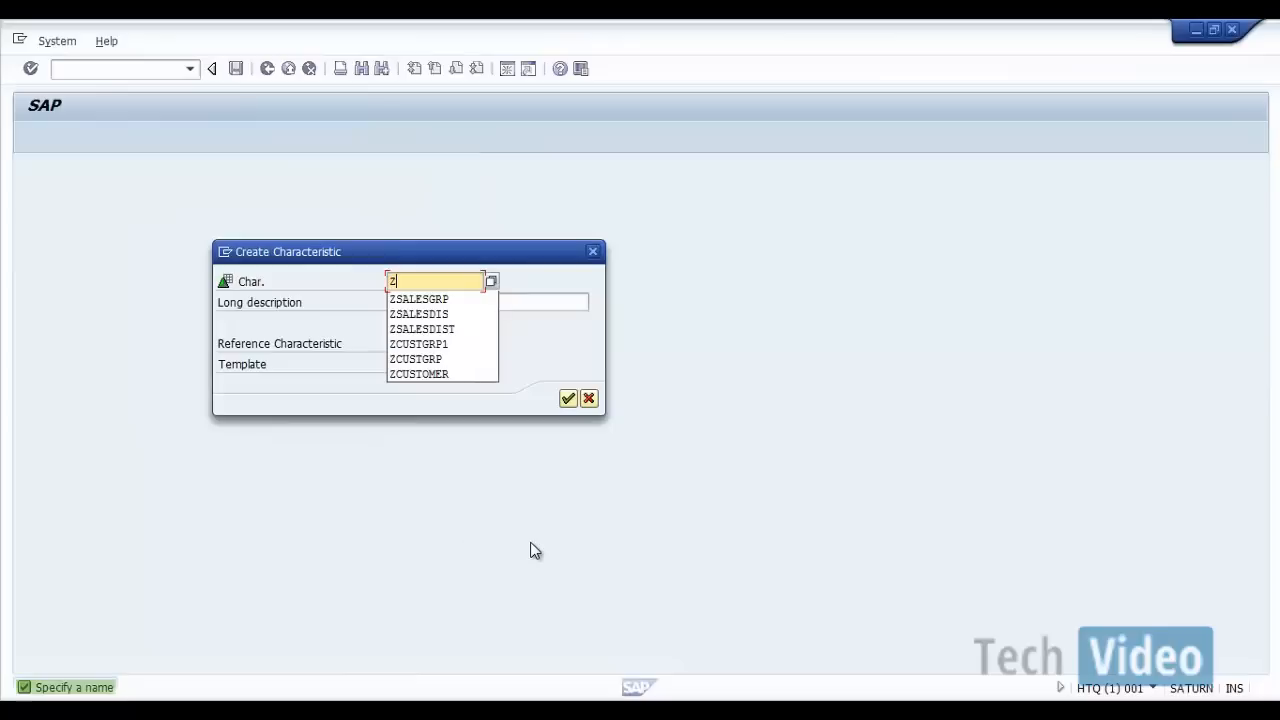
{"action": "type", "text": "SALESOFC"}
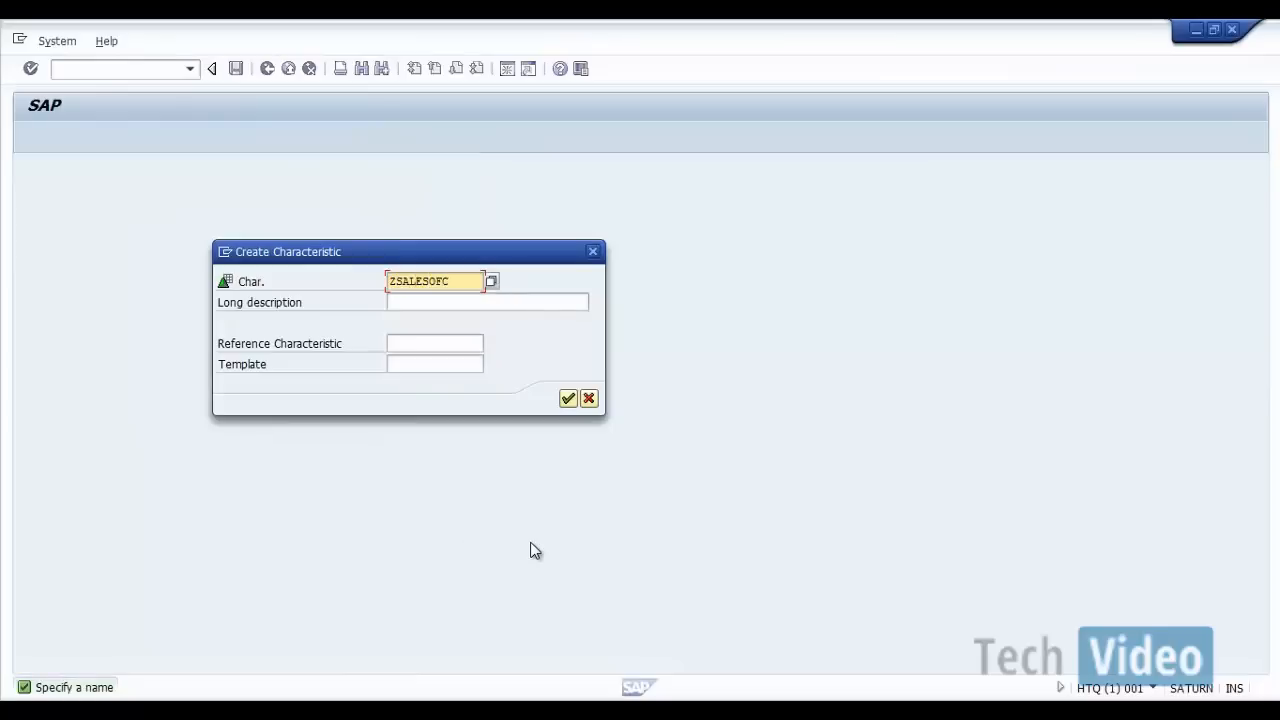
{"action": "key", "text": "ctrl+a"}
{"action": "key", "text": "ctrl+c"}
{"action": "key", "text": "Tab"}
{"action": "key", "text": "ctrl+v"}
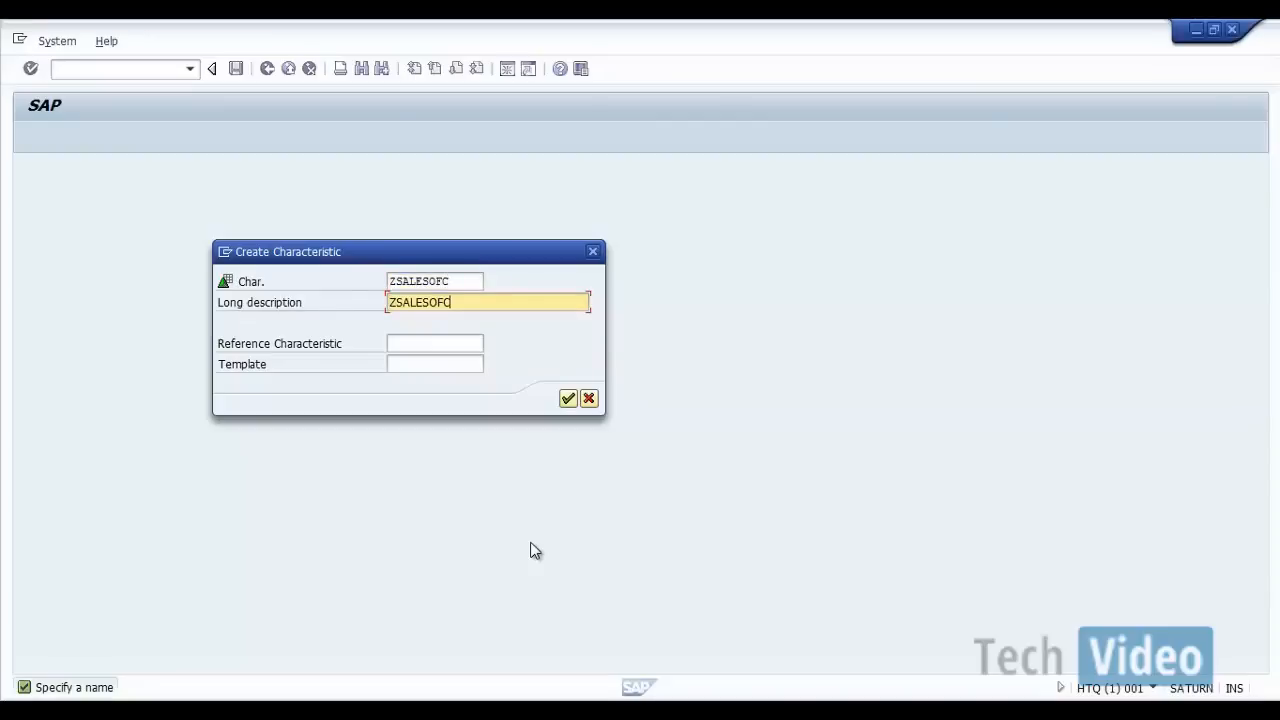
{"action": "left_click", "coordinate": [567, 399]}
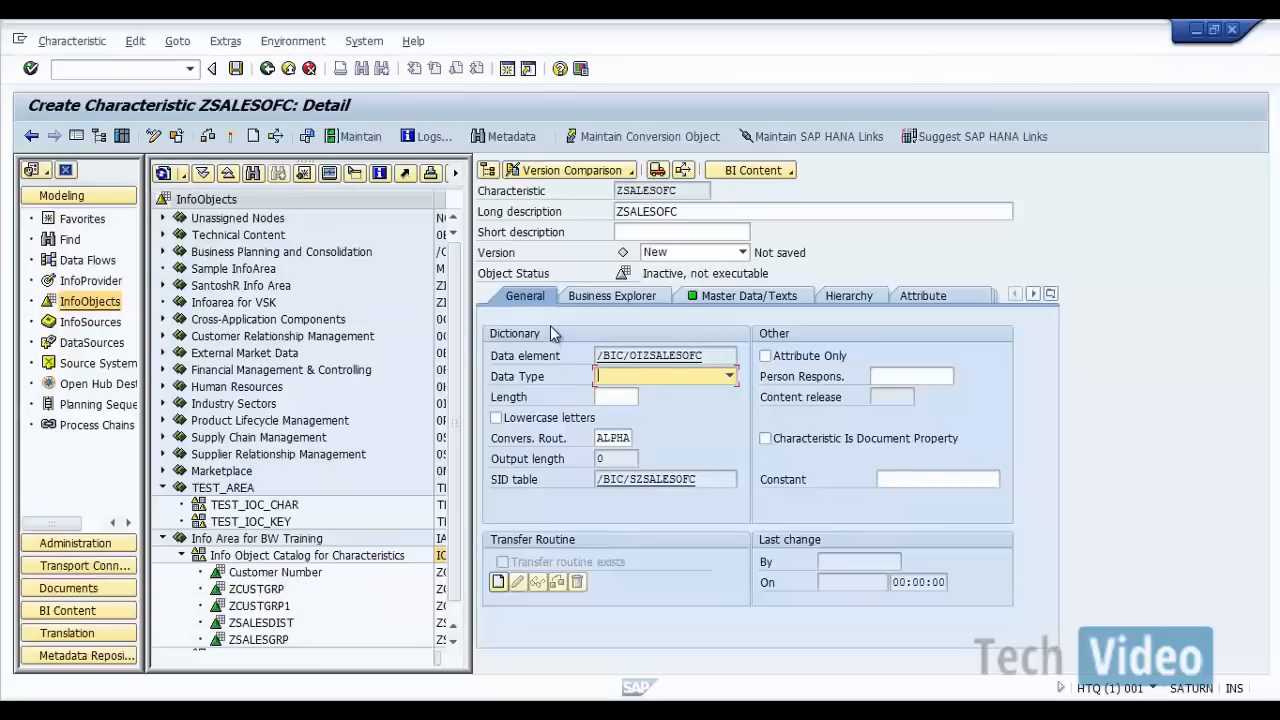
Step: Set ZSALESOFC's data type to CHAR - Character String and its length to 4, checking the Info Objects list in Document1 in Word
{"action": "left_click", "coordinate": [729, 376]}
{"action": "left_click", "coordinate": [647, 393]}
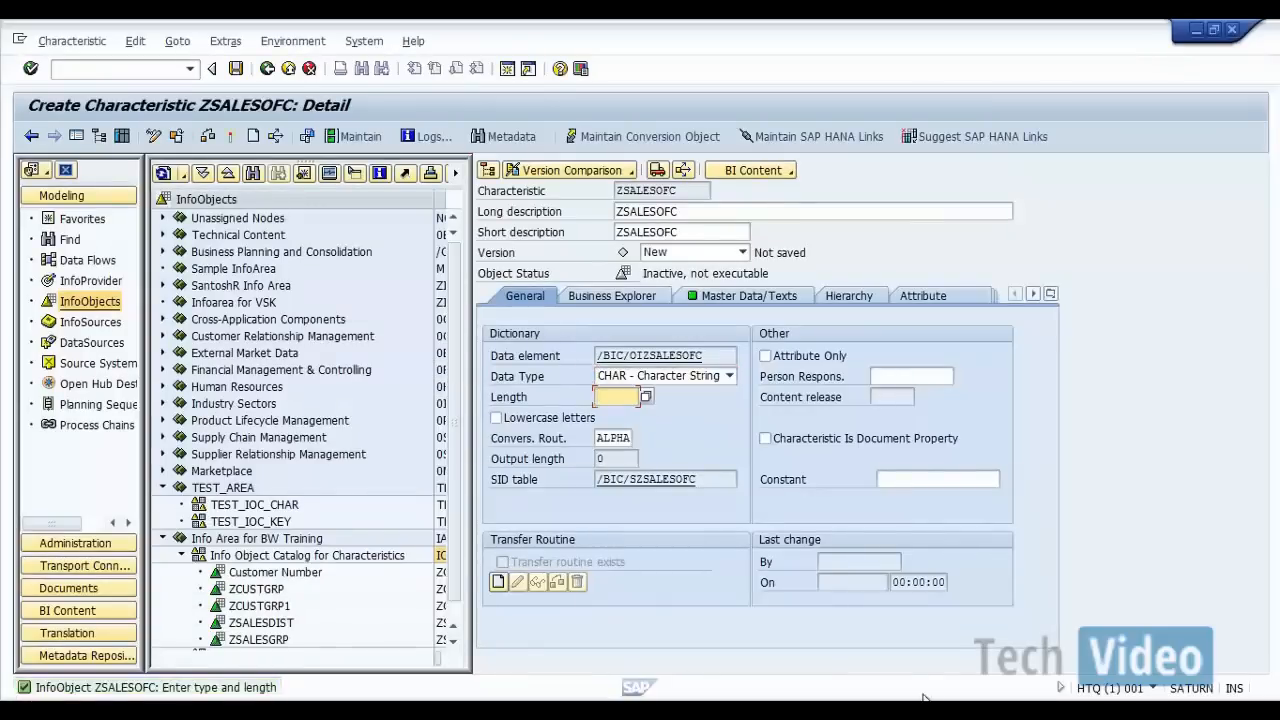
{"action": "left_click", "coordinate": [956, 655]}
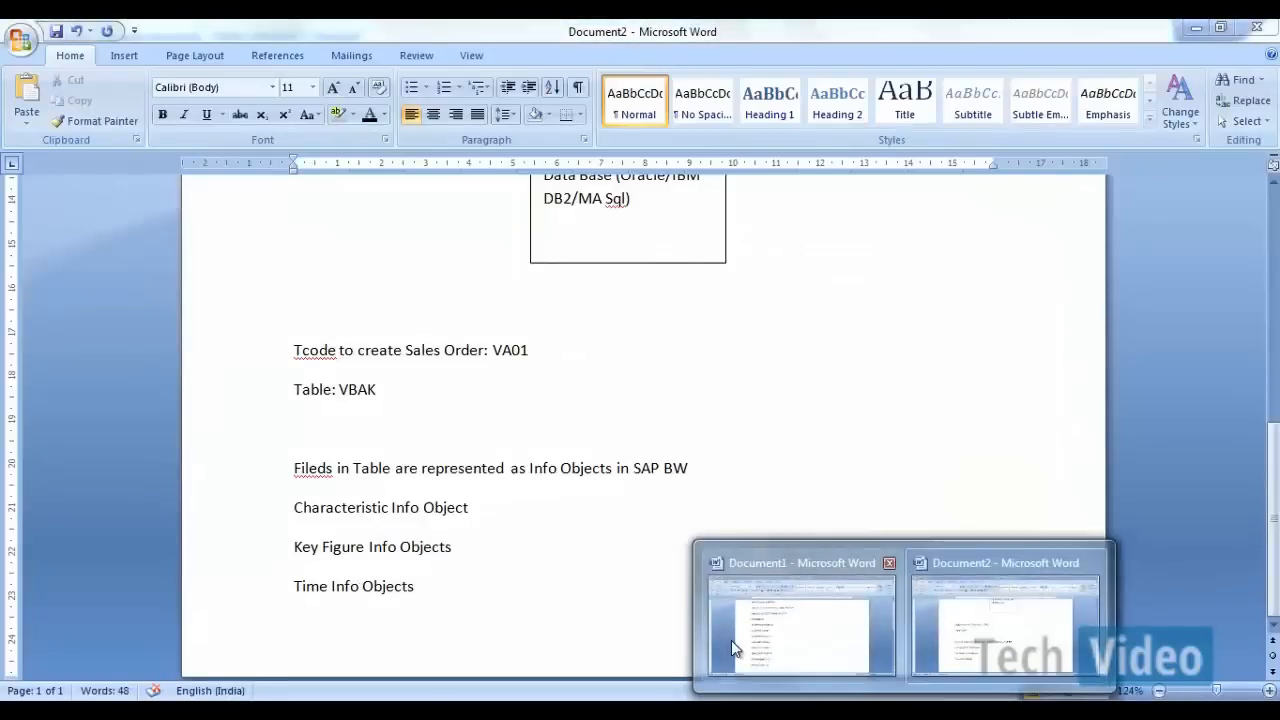
{"action": "left_click", "coordinate": [731, 640]}
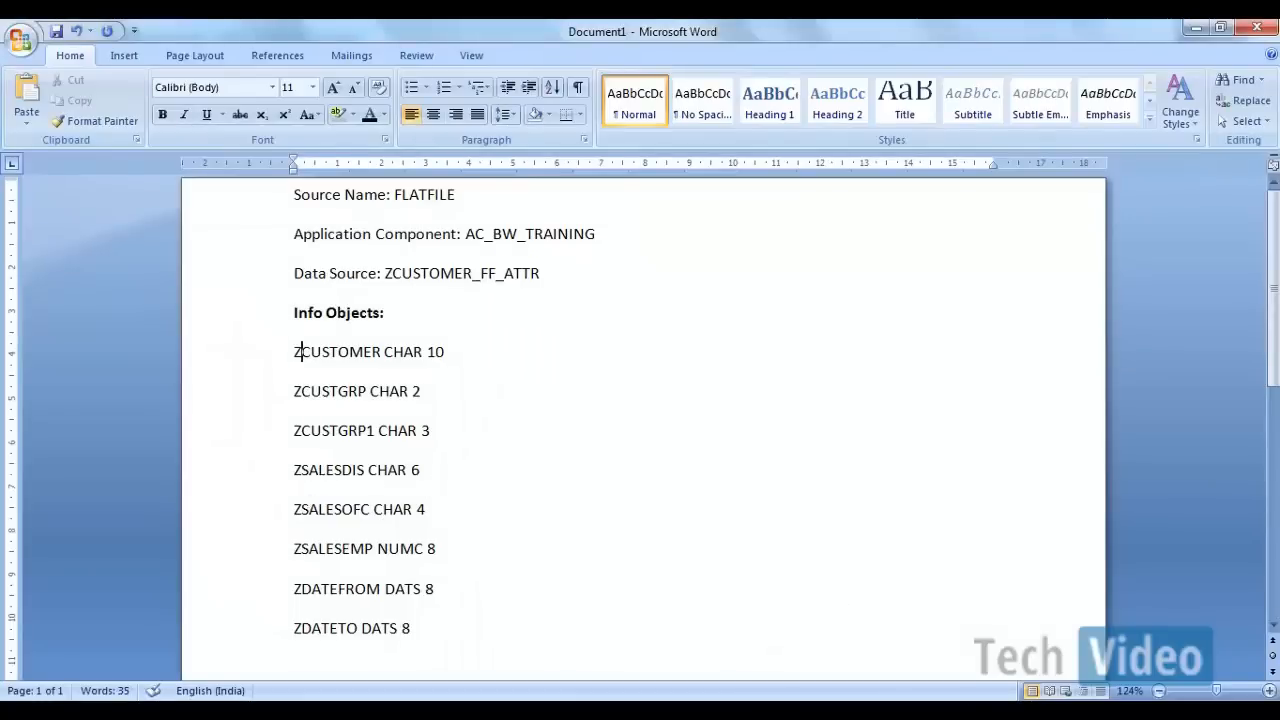
{"action": "mouse_move", "coordinate": [883, 663]}
{"action": "left_click", "coordinate": [1000, 600]}
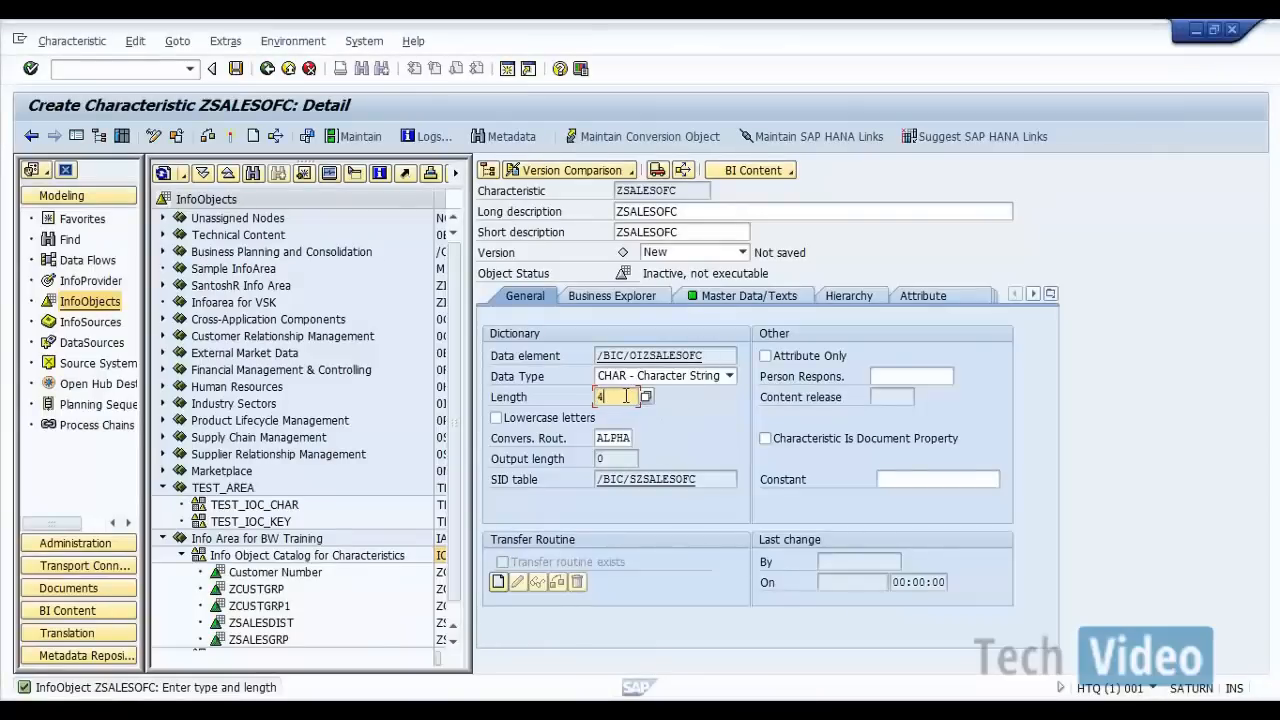
Step: Review the data type options while keeping CHAR - Character String, and activate ZSALESOFC before returning to the InfoObjects tree
{"action": "left_click", "coordinate": [729, 376]}
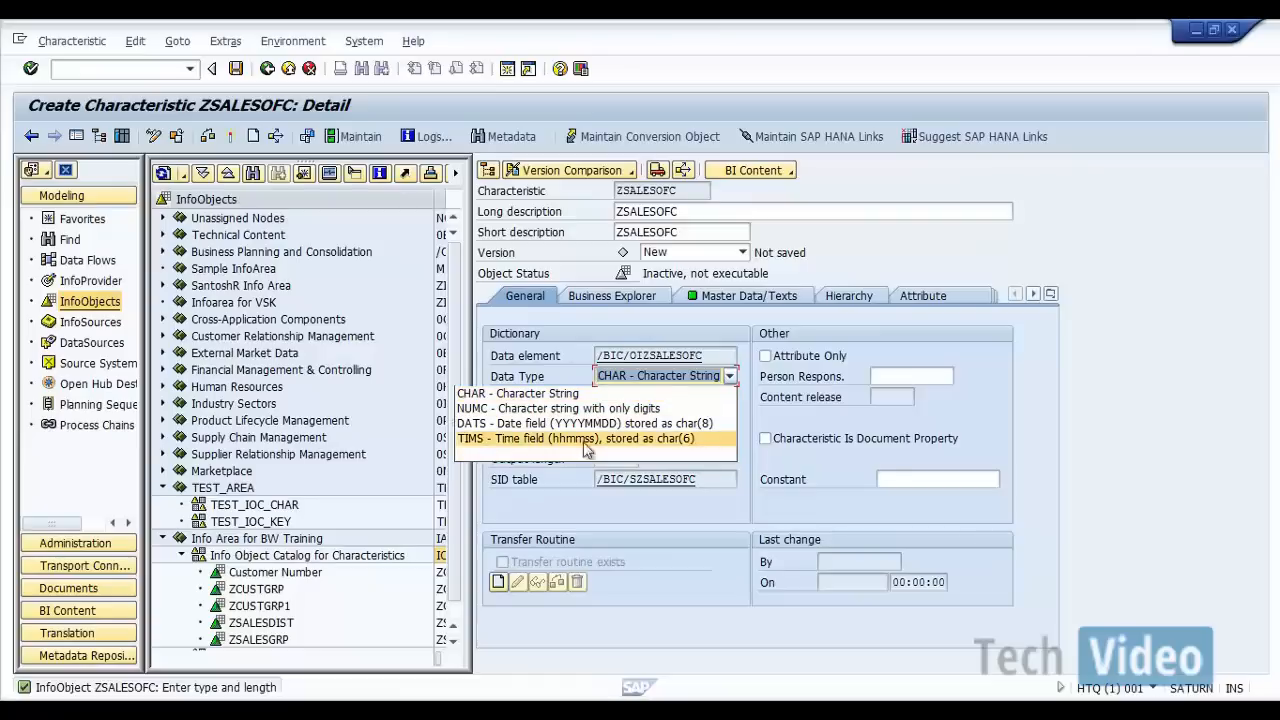
{"action": "left_click", "coordinate": [796, 414]}
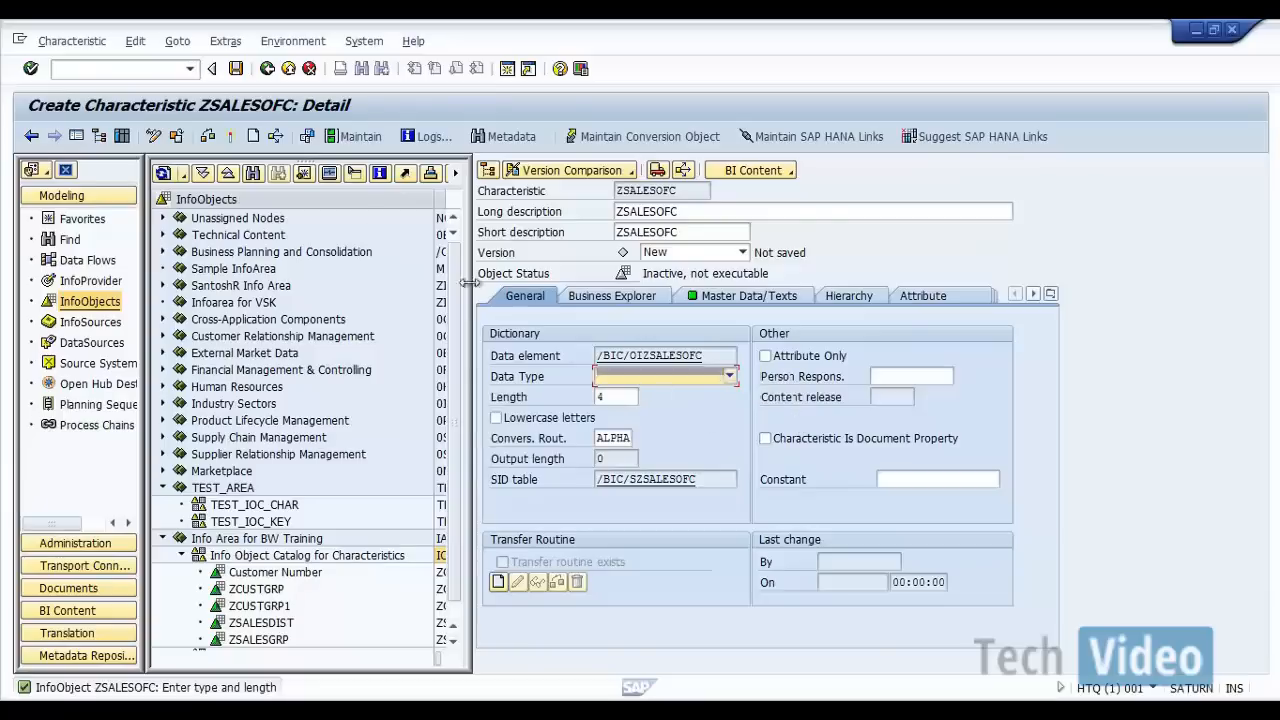
{"action": "left_click", "coordinate": [230, 137]}
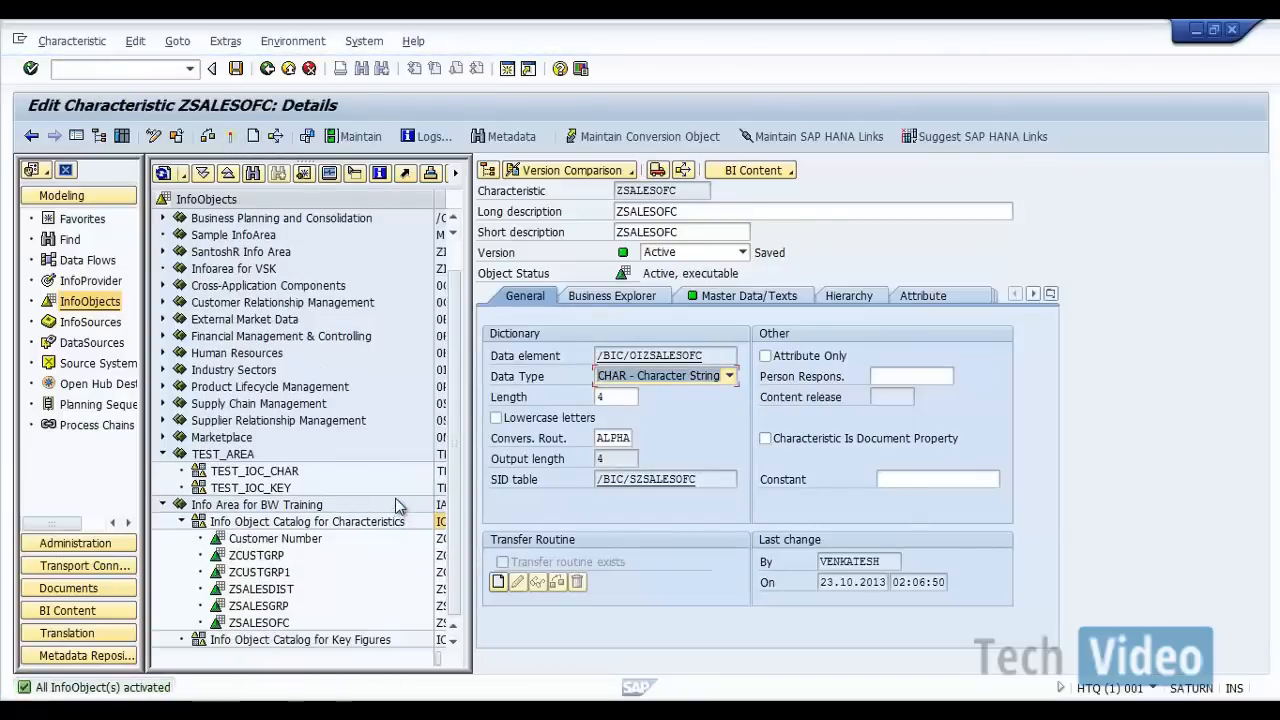
{"action": "left_click", "coordinate": [267, 68]}
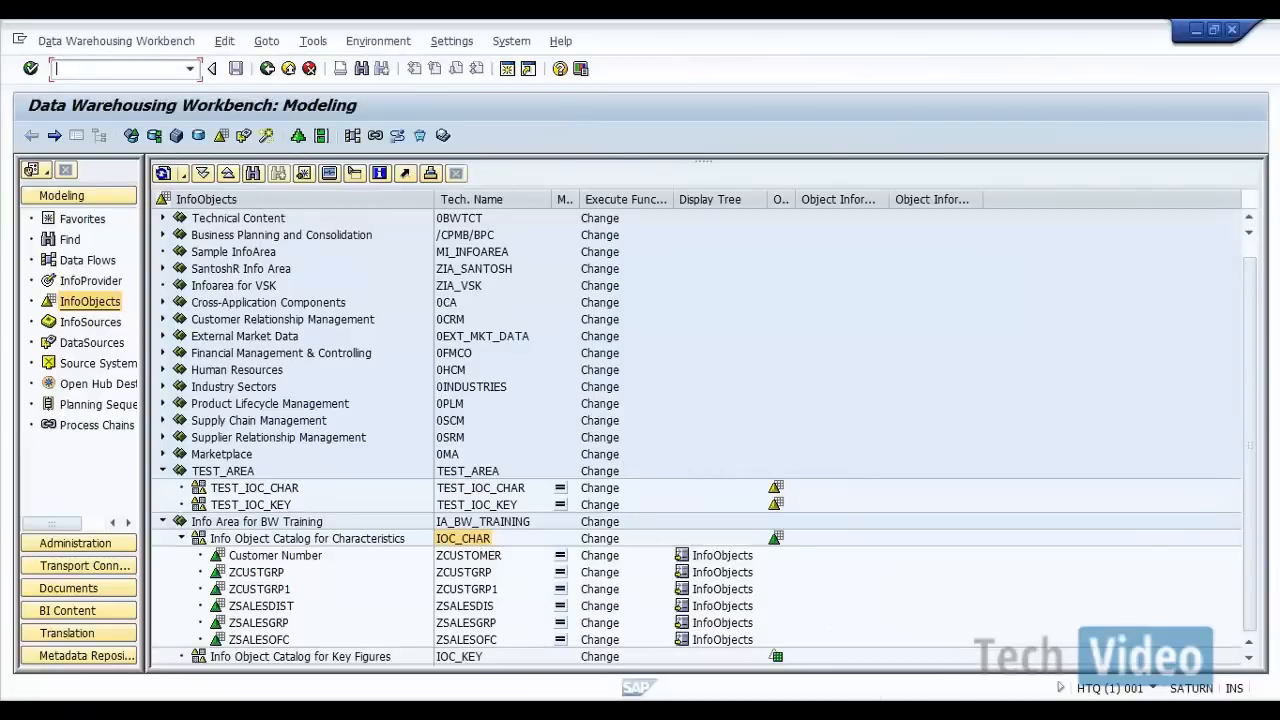
Step: Switch from the Word list to the Data Warehousing Workbench and create characteristic ZSALESEMP with long description "ZSALESEMP" in the IOC_CHAR catalog
{"action": "left_click", "coordinate": [904, 711]}
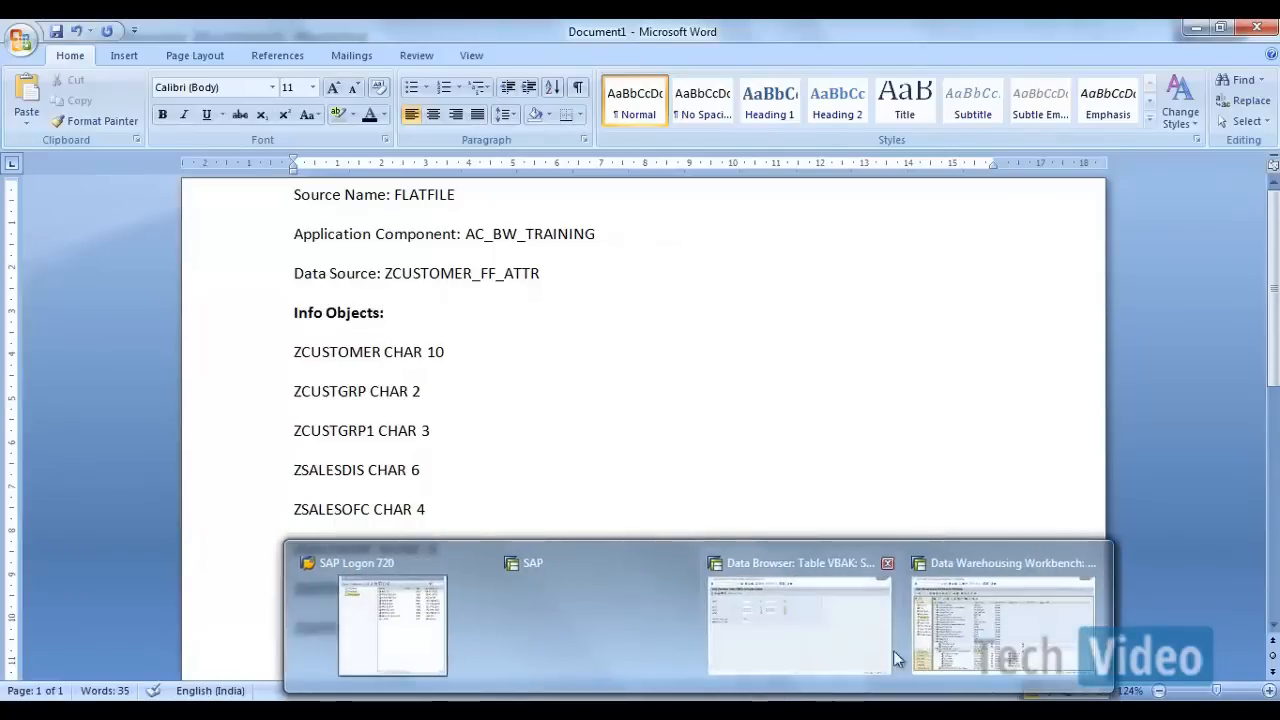
{"action": "left_click", "coordinate": [1005, 600]}
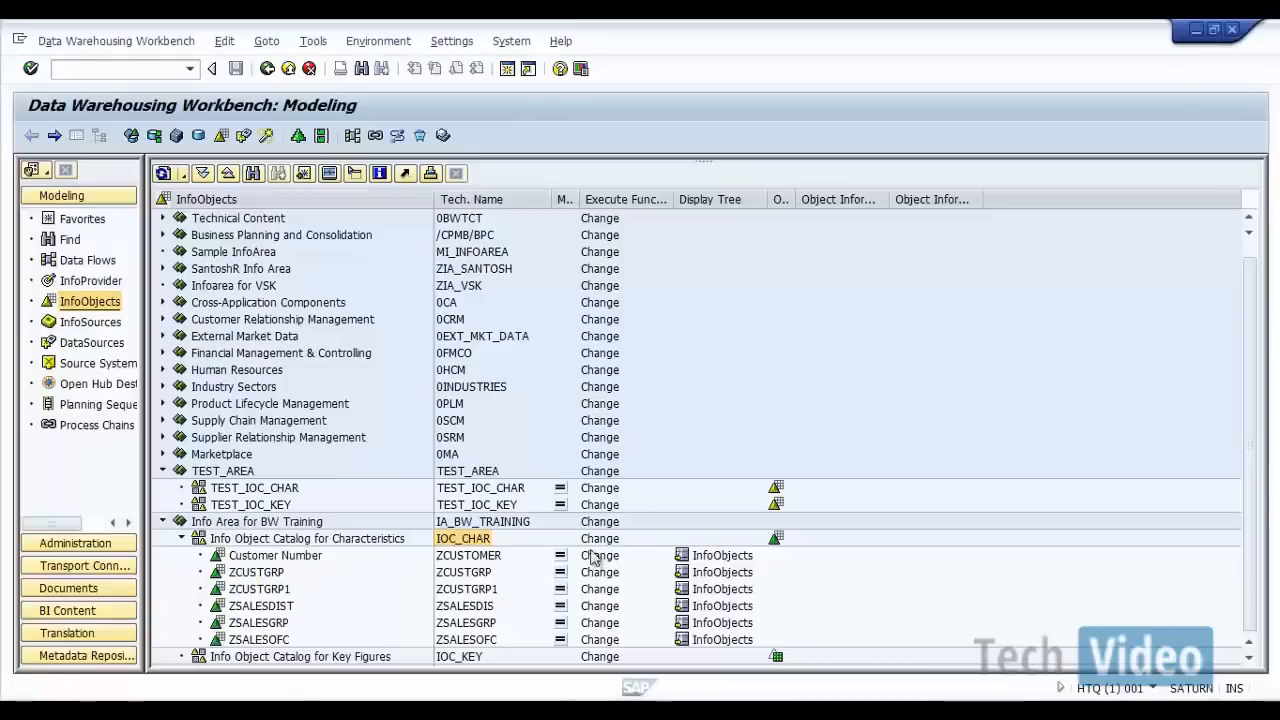
{"action": "right_click", "coordinate": [466, 546]}
{"action": "left_click", "coordinate": [528, 679]}
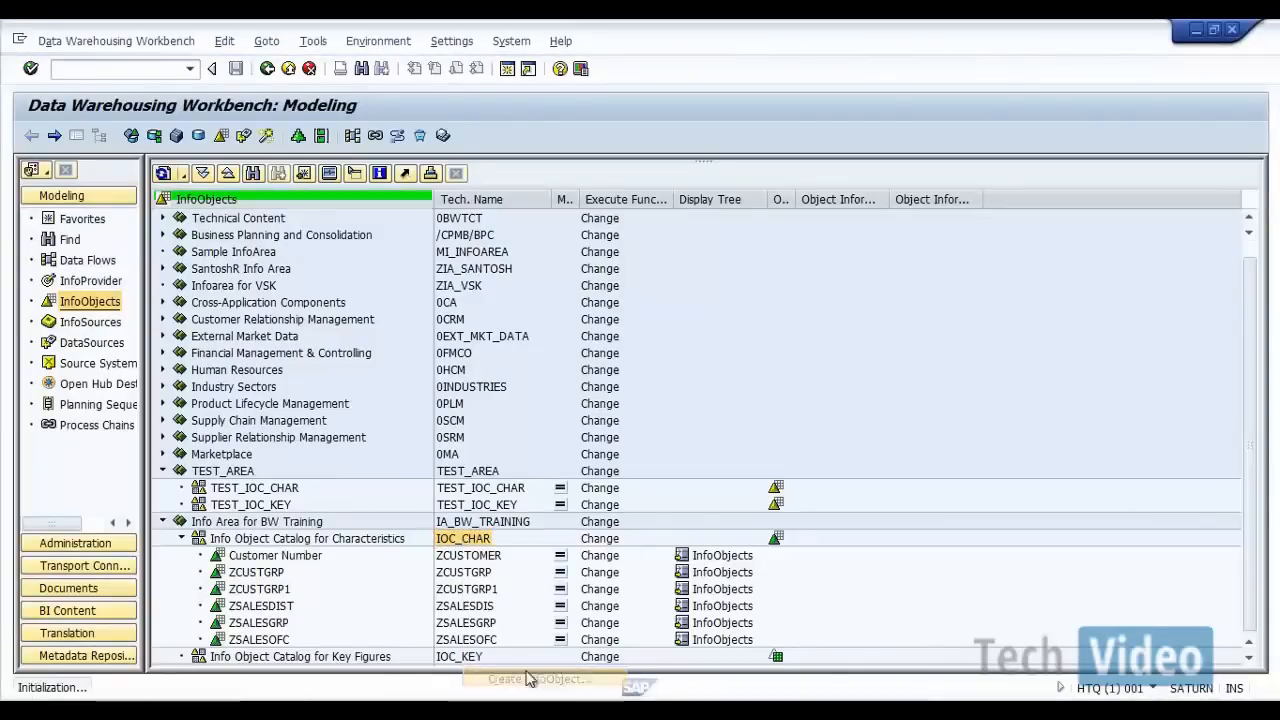
{"action": "type", "text": "ZSALE"}
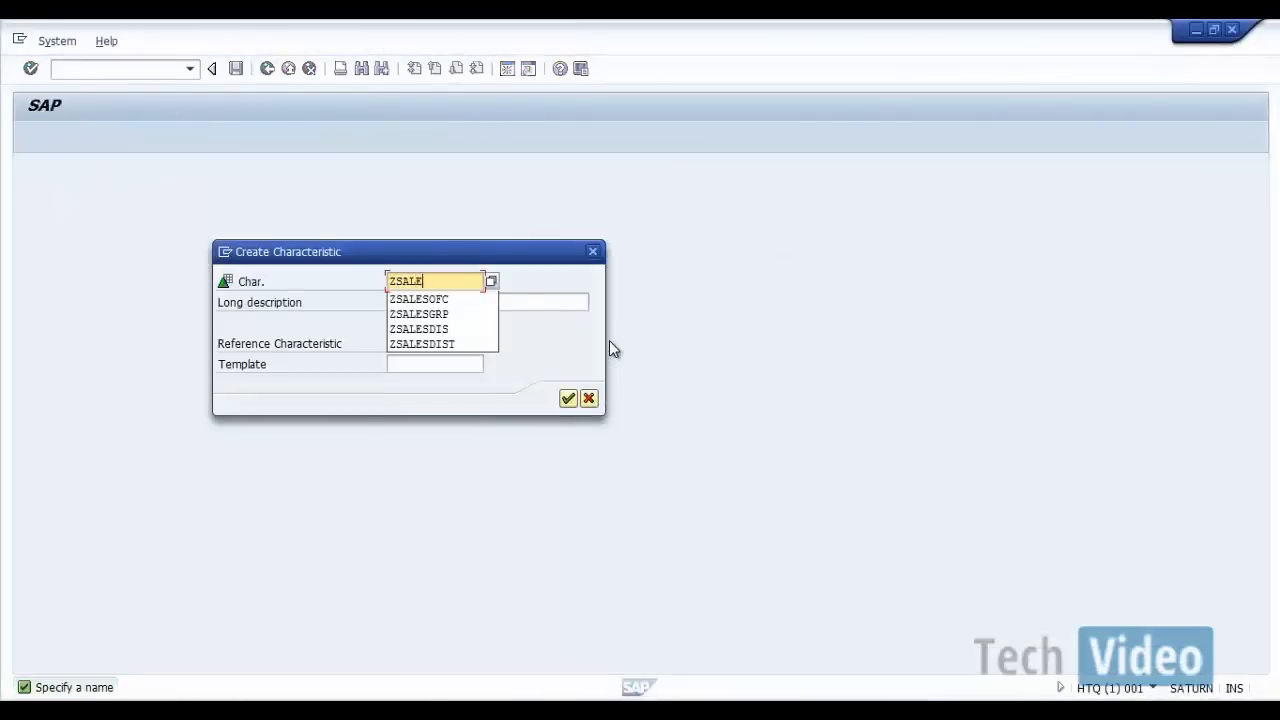
{"action": "type", "text": "SEMP"}
{"action": "key", "text": "Return"}
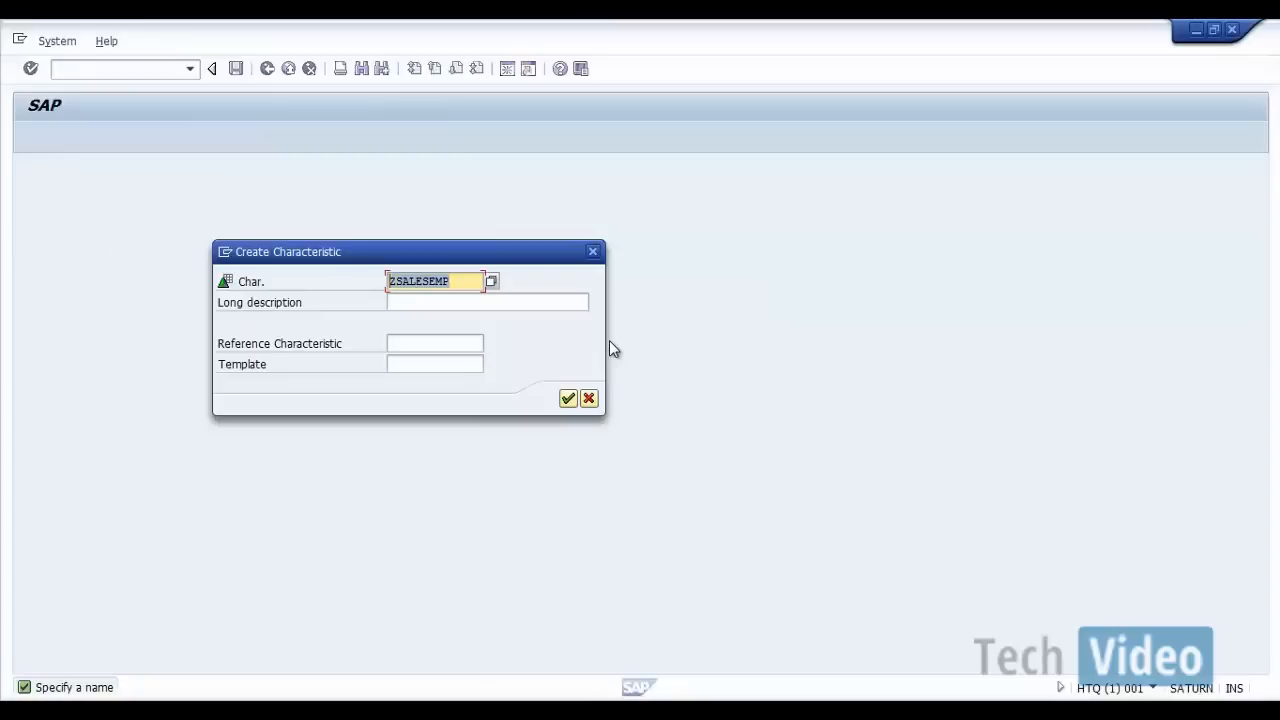
{"action": "key", "text": "ctrl+c"}
{"action": "key", "text": "Tab"}
{"action": "key", "text": "ctrl+v"}
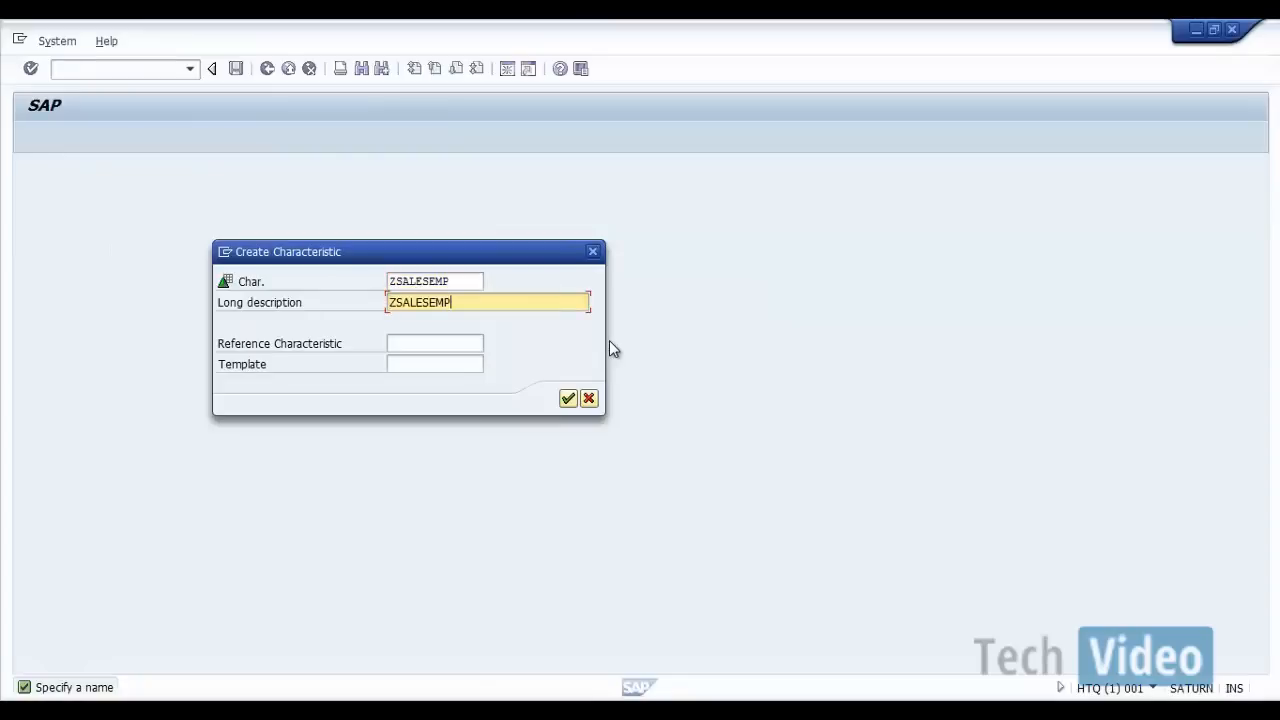
{"action": "left_click", "coordinate": [569, 398]}
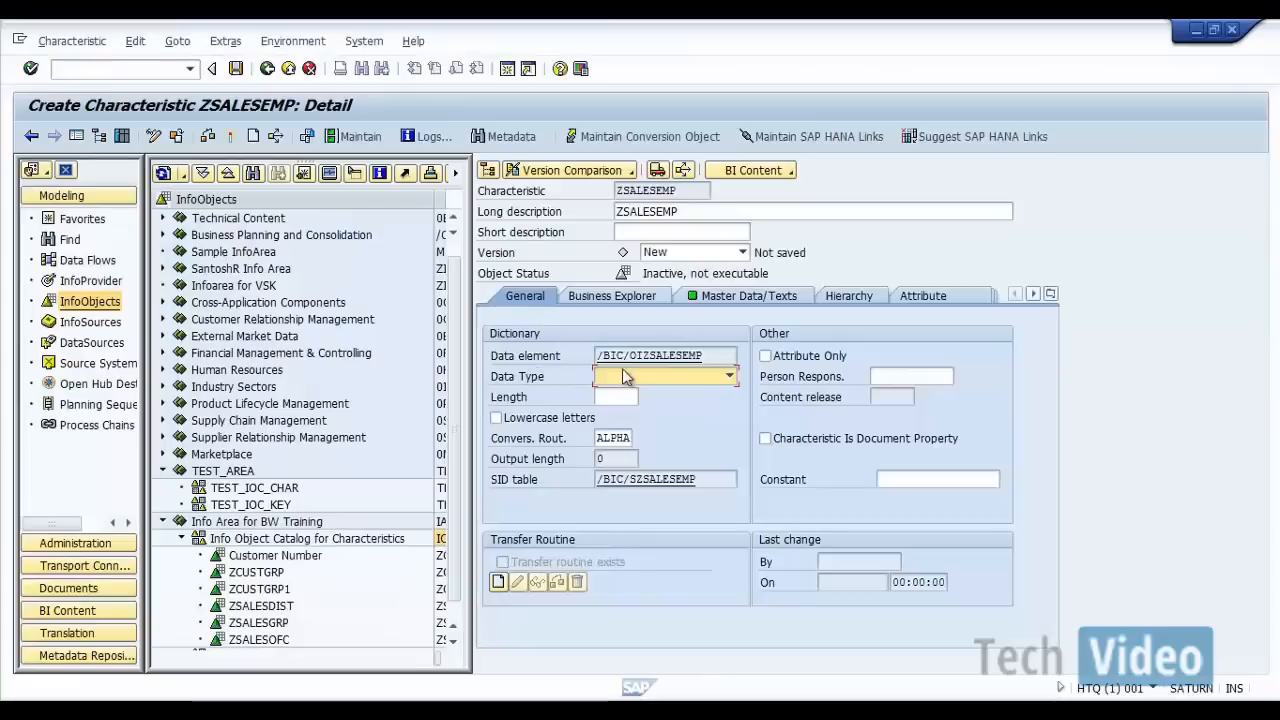
Step: Set ZSALESEMP's data type to NUMC - Character string with only digits and its length to 8
{"action": "left_click", "coordinate": [729, 376]}
{"action": "left_click", "coordinate": [604, 413]}
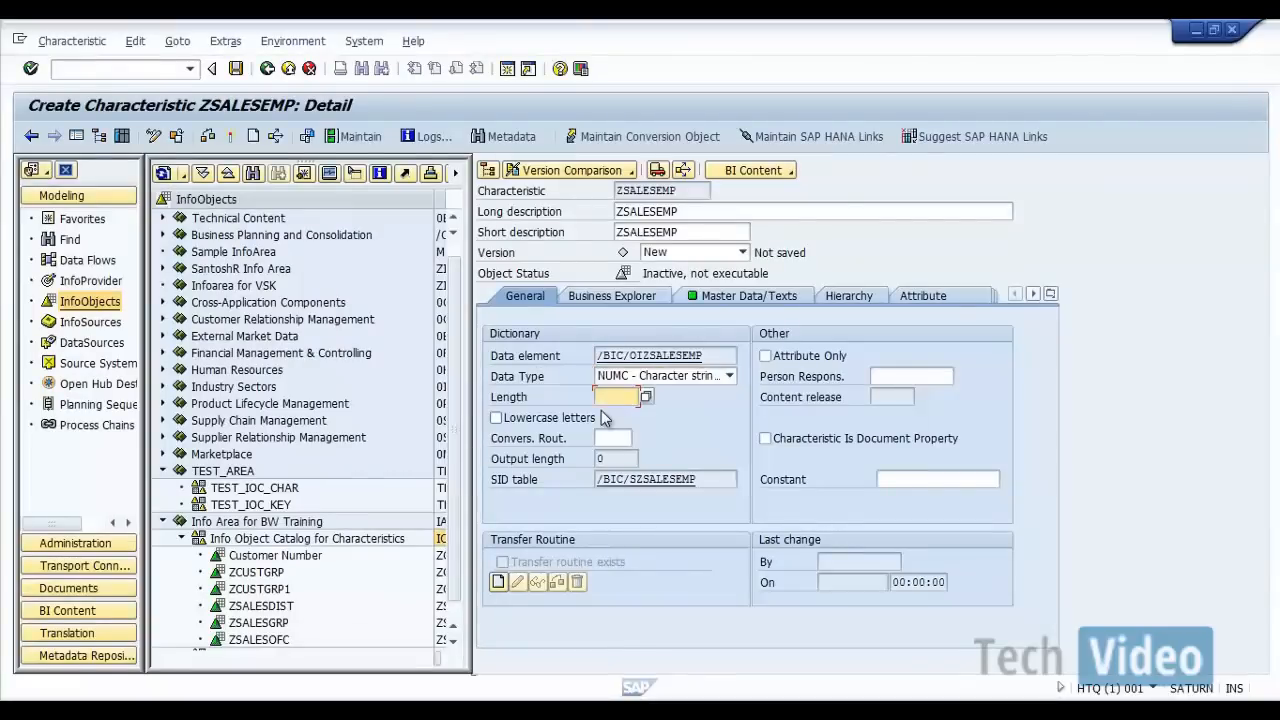
{"action": "left_click", "coordinate": [617, 397]}
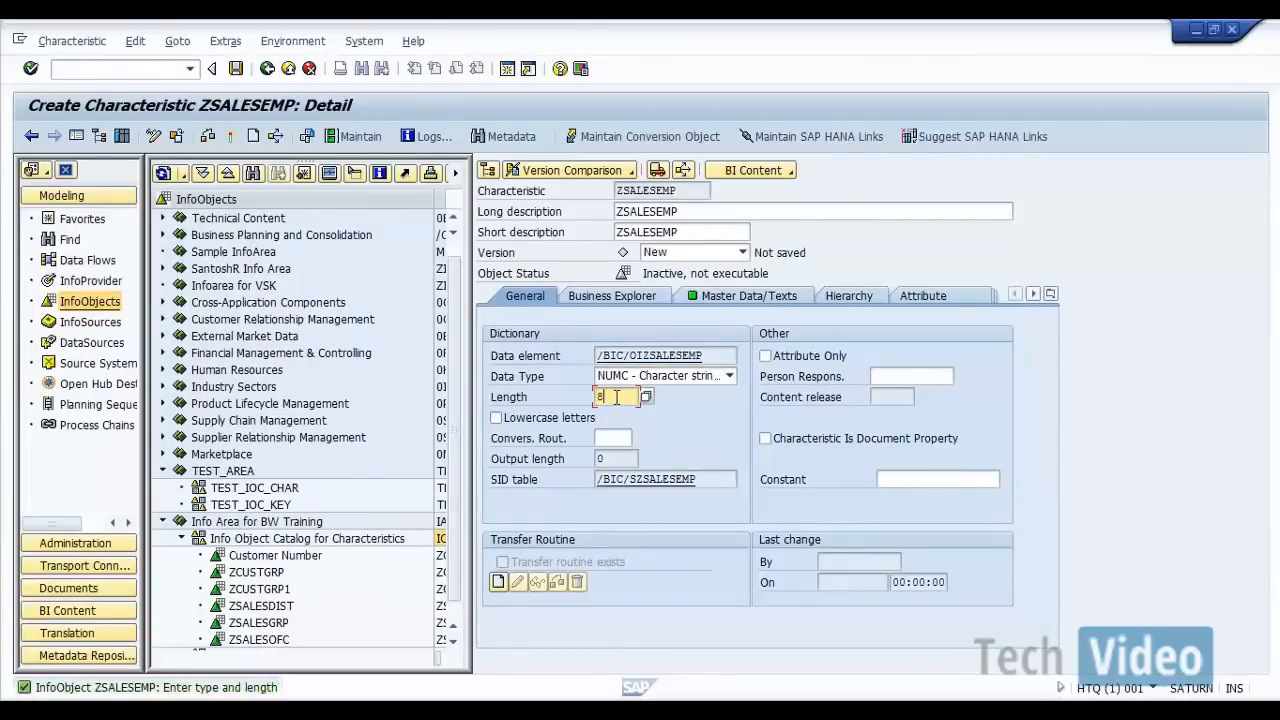
Step: Set ZSALESEMP's length to 8 and activate the characteristic before returning to the InfoObjects tree
{"action": "type", "text": "8"}
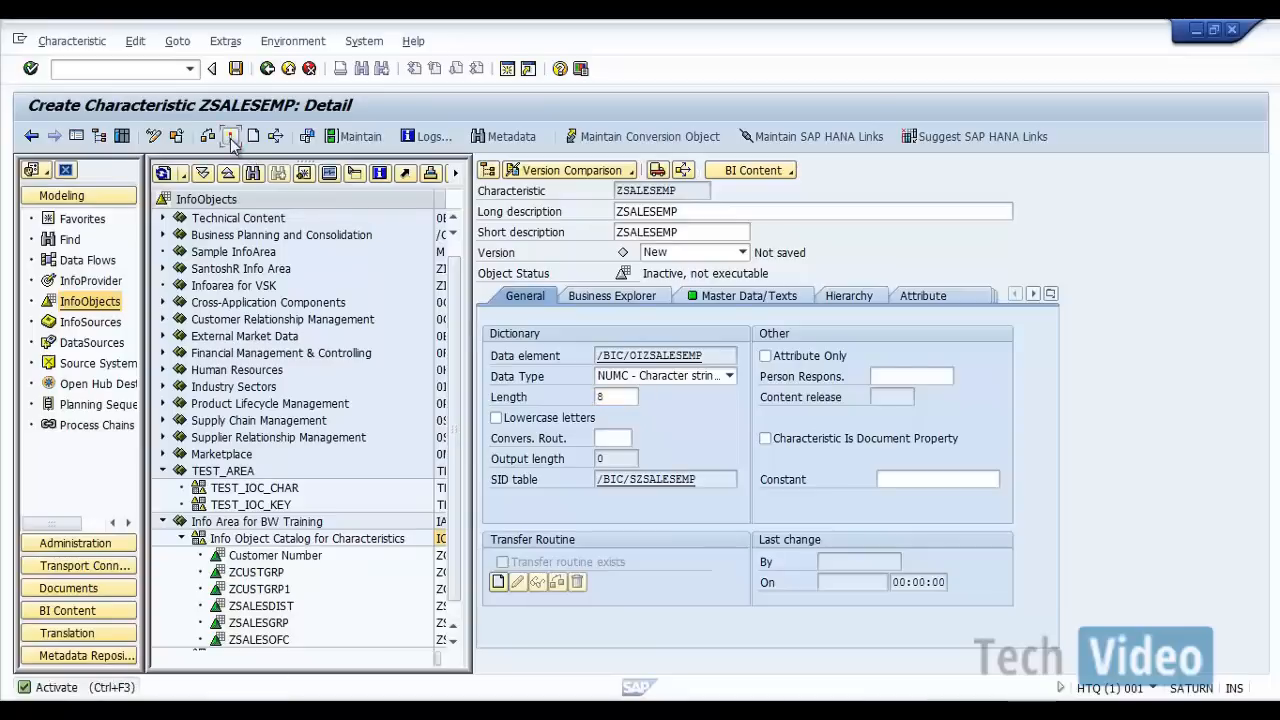
{"action": "left_click", "coordinate": [231, 140]}
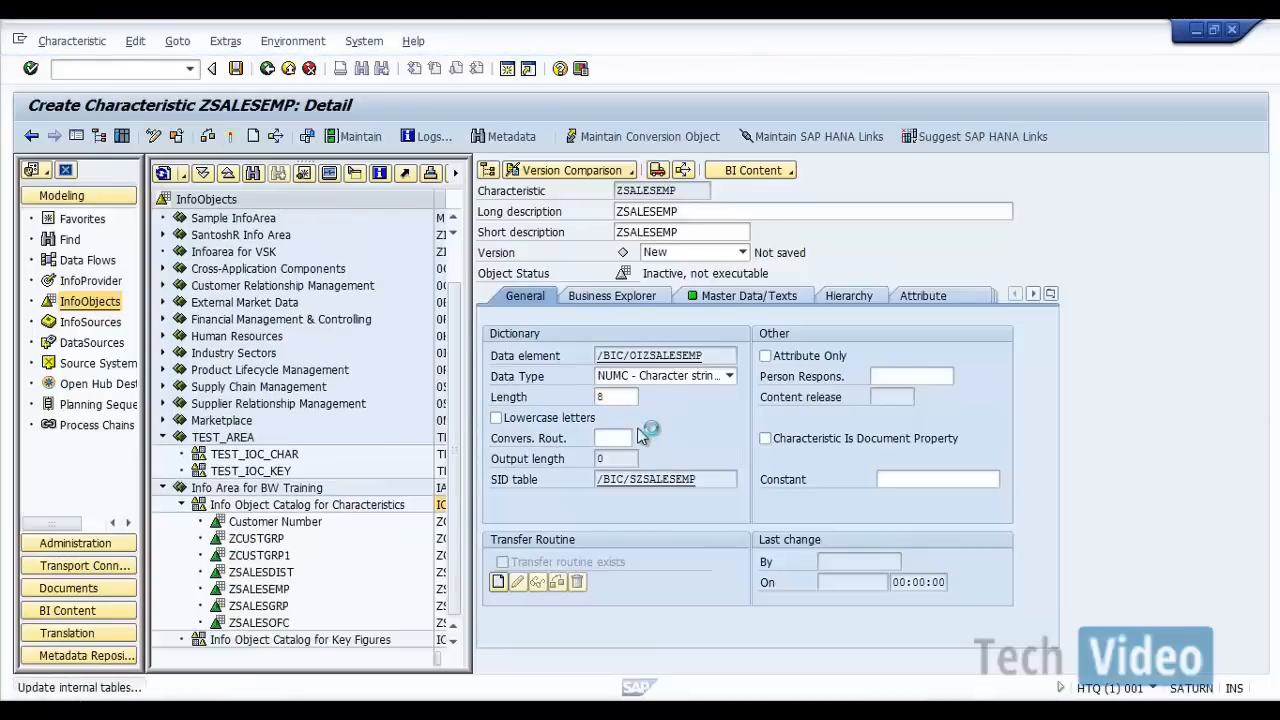
{"action": "left_click", "coordinate": [266, 69]}
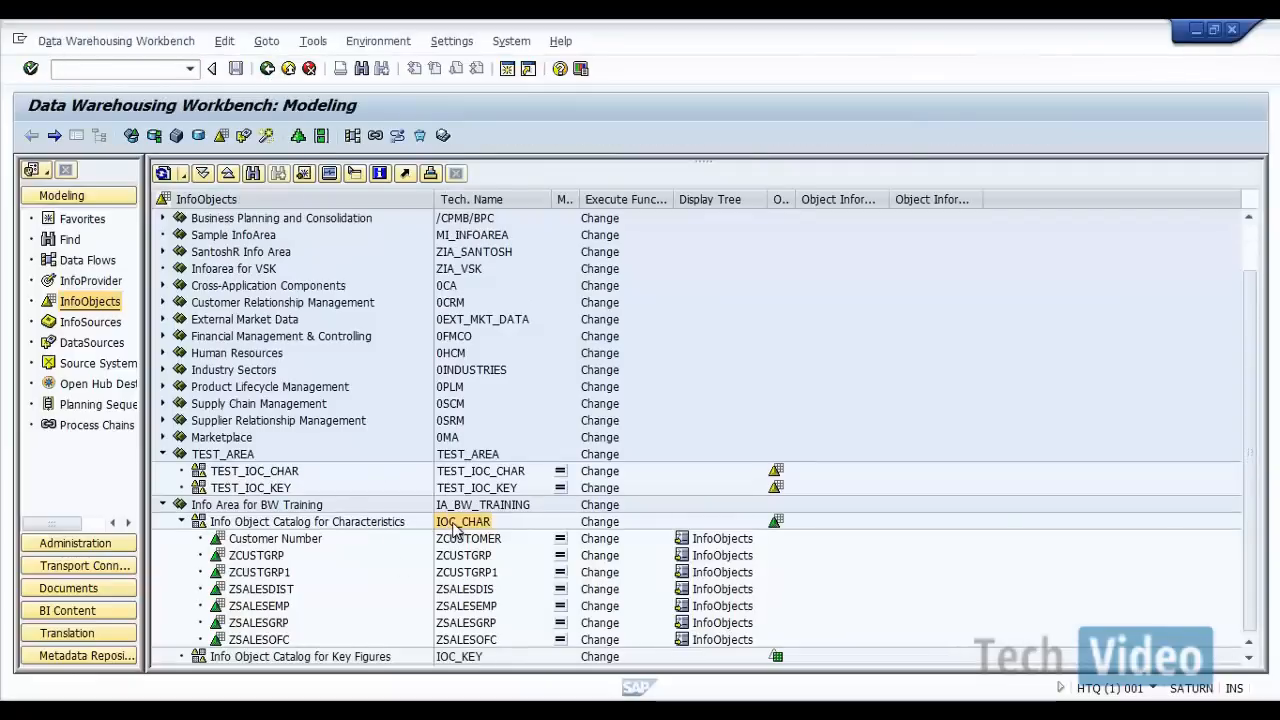
Step: Create characteristic ZDATEFROM with long description "ZDATEFROM" in the IOC_CHAR catalog
{"action": "right_click", "coordinate": [455, 527]}
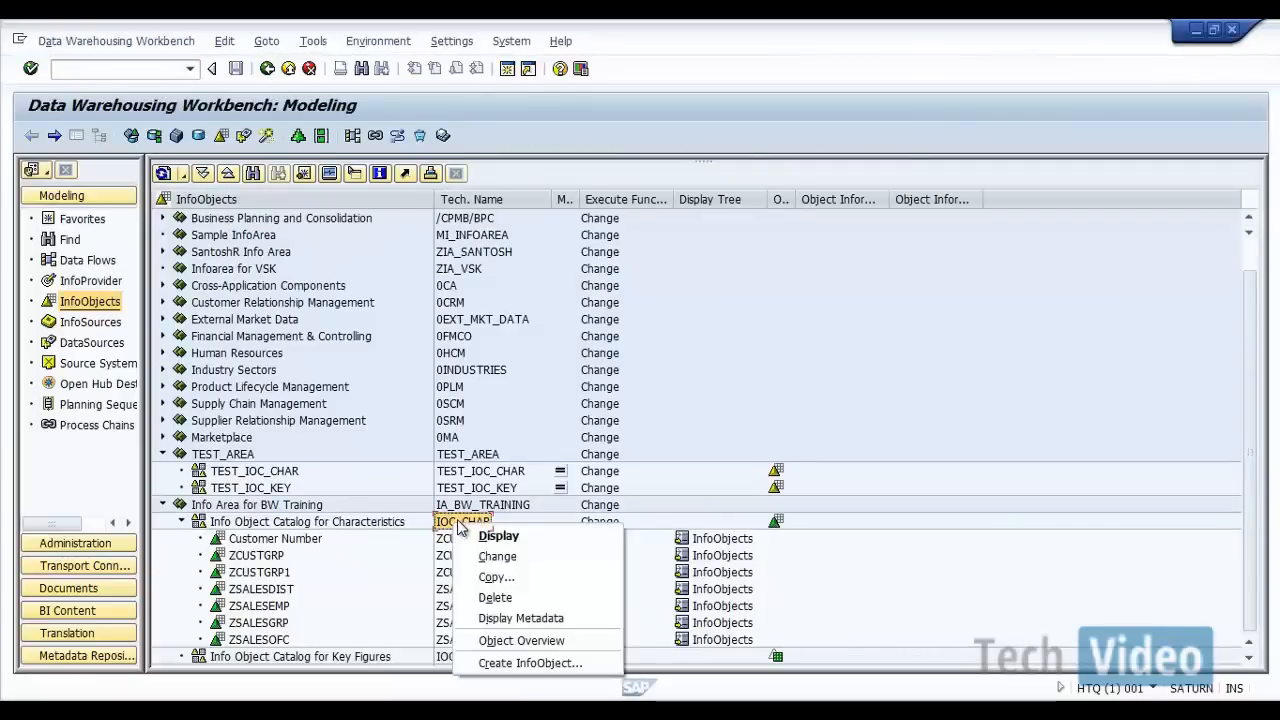
{"action": "left_click", "coordinate": [516, 663]}
{"action": "type", "text": "Z"}
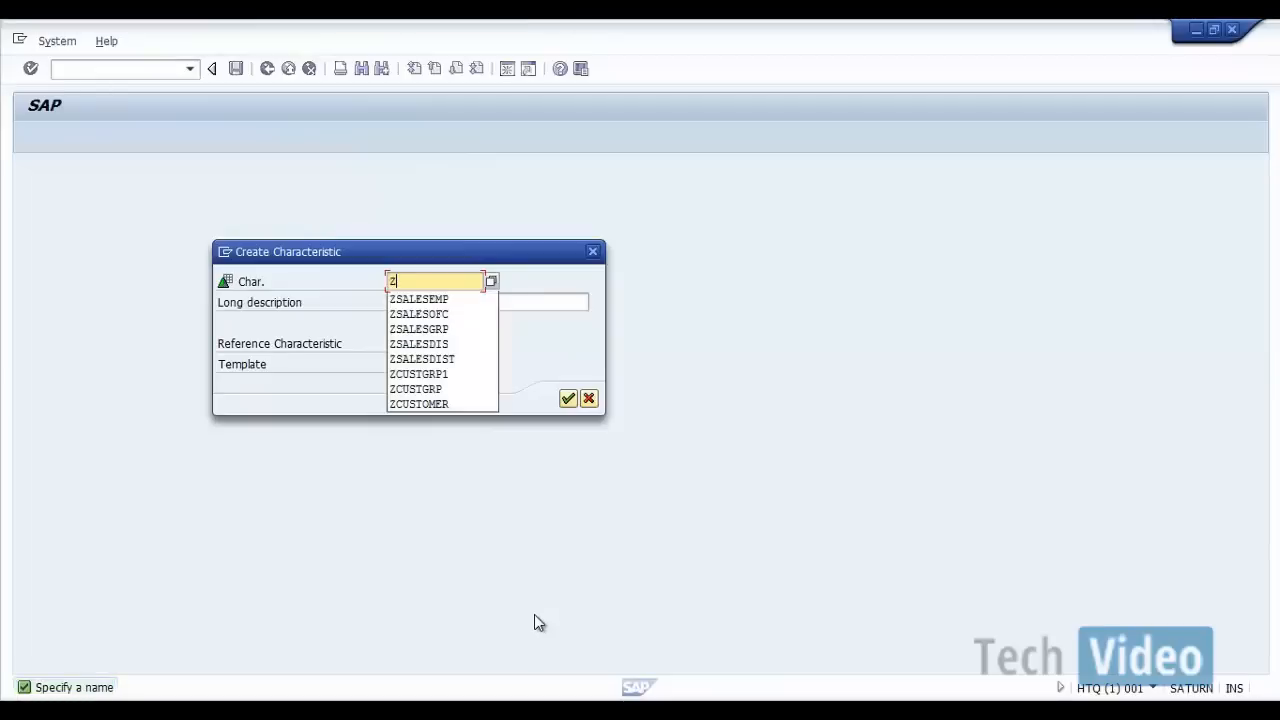
{"action": "type", "text": "DAT"}
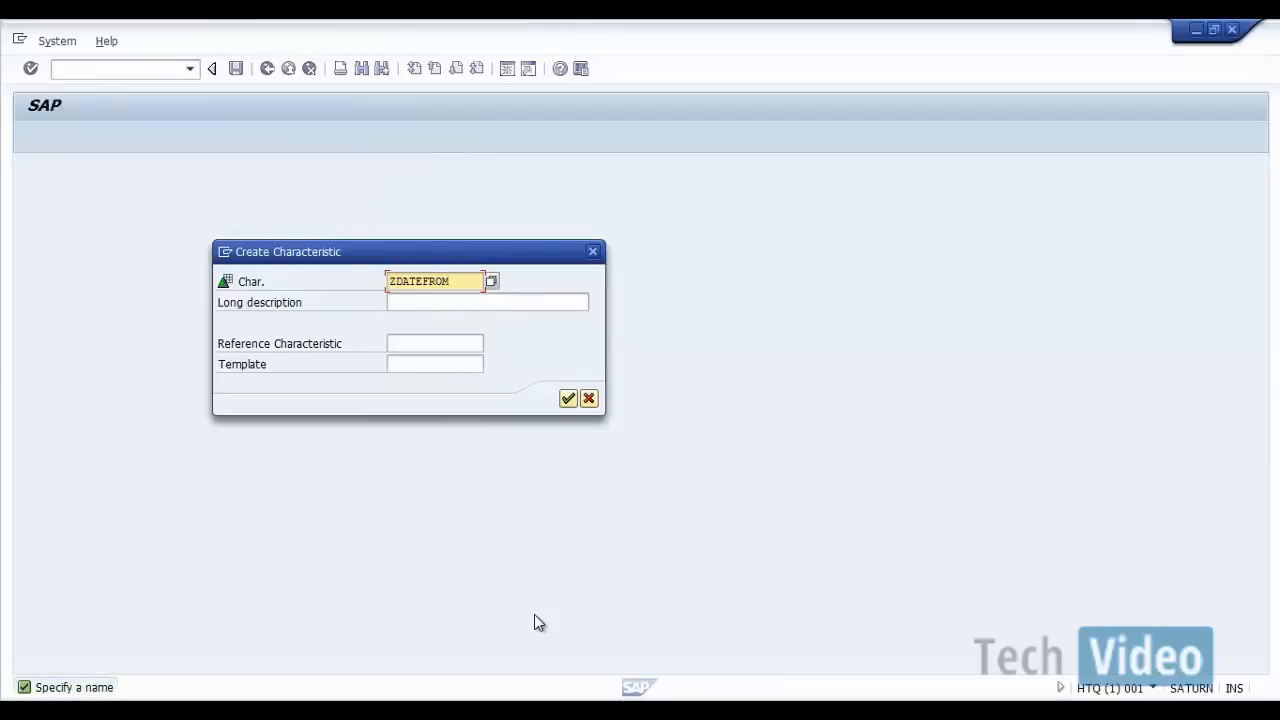
{"action": "type", "text": "EFROM"}
{"action": "key", "text": "shift+Home"}
{"action": "key", "text": "ctrl+c"}
{"action": "key", "text": "Tab"}
{"action": "key", "text": "ctrl+v"}
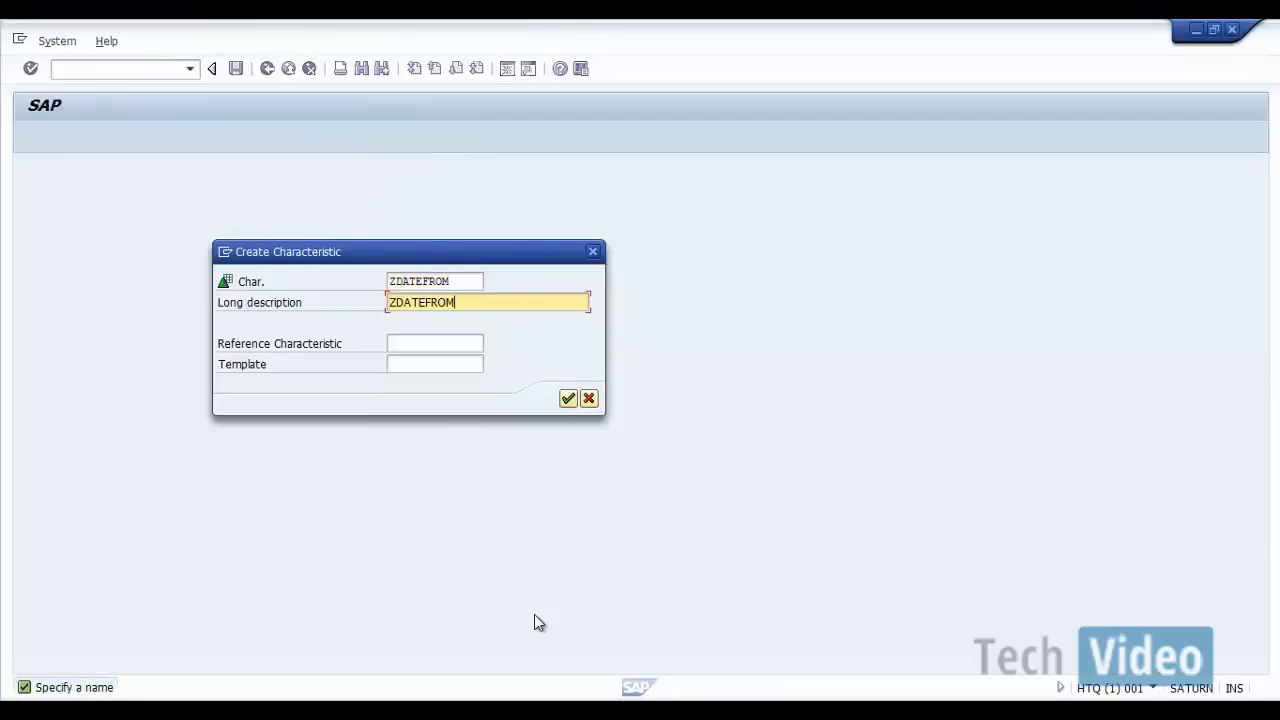
{"action": "left_click", "coordinate": [566, 400]}
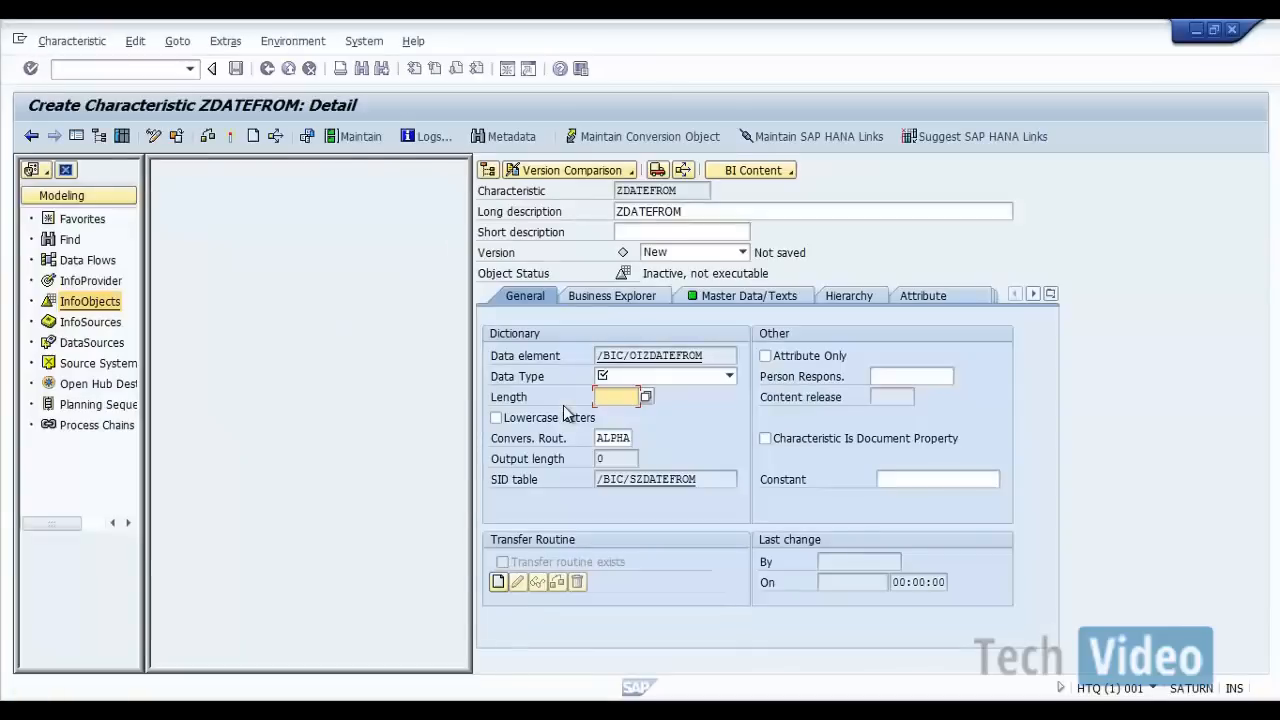
Step: Set ZDATEFROM's data type to DATS - Date field (YYYYMMDD) stored as char(8), and activate it before returning to the InfoObjects tree
{"action": "left_click", "coordinate": [729, 376]}
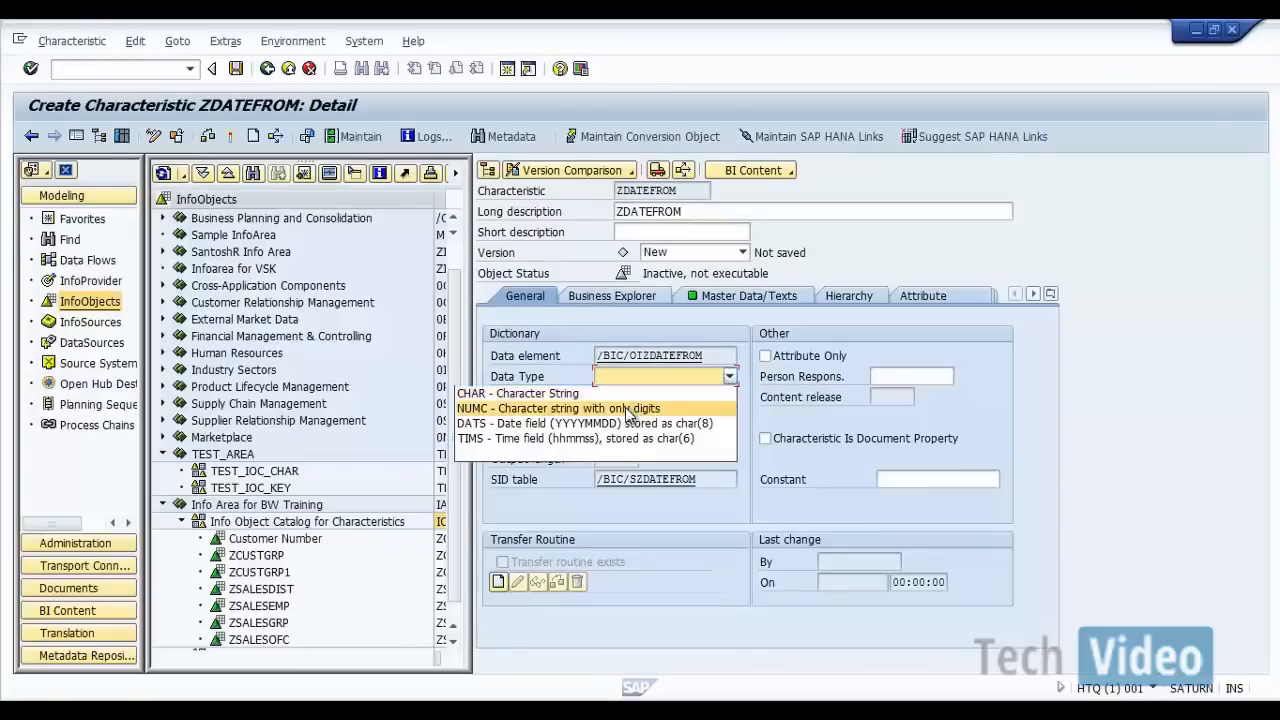
{"action": "left_click", "coordinate": [620, 424]}
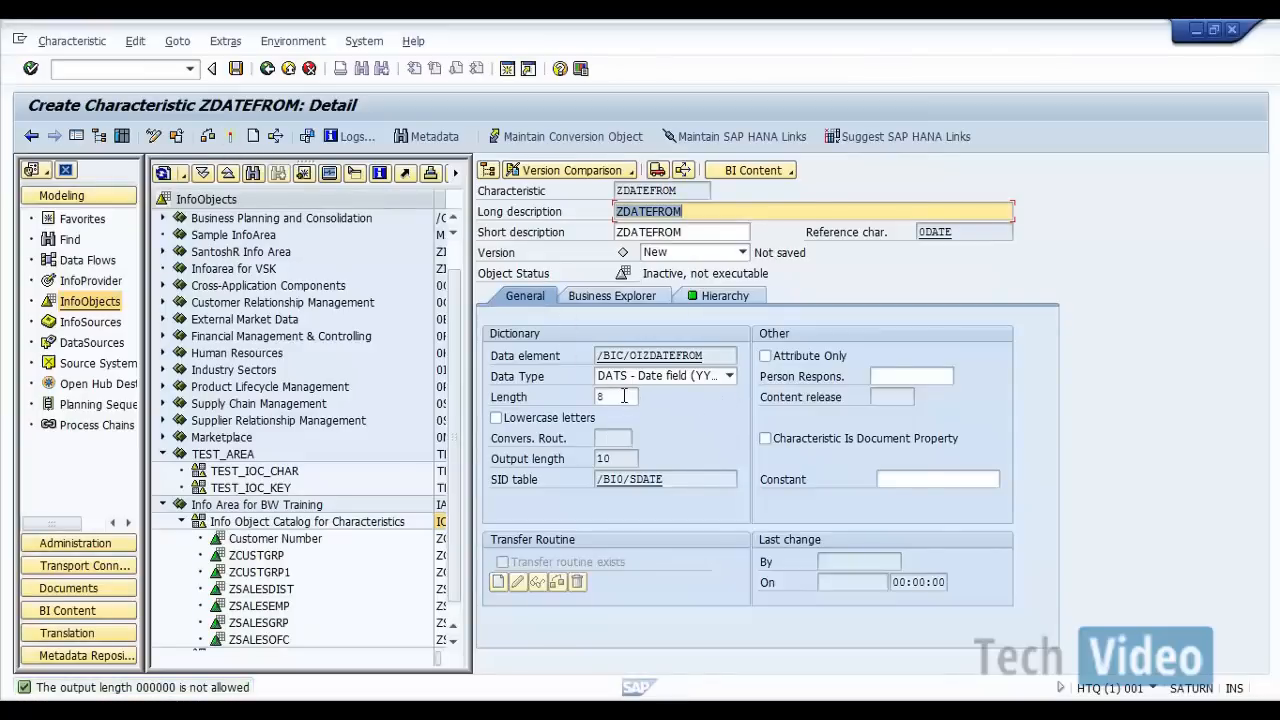
{"action": "left_click", "coordinate": [729, 376]}
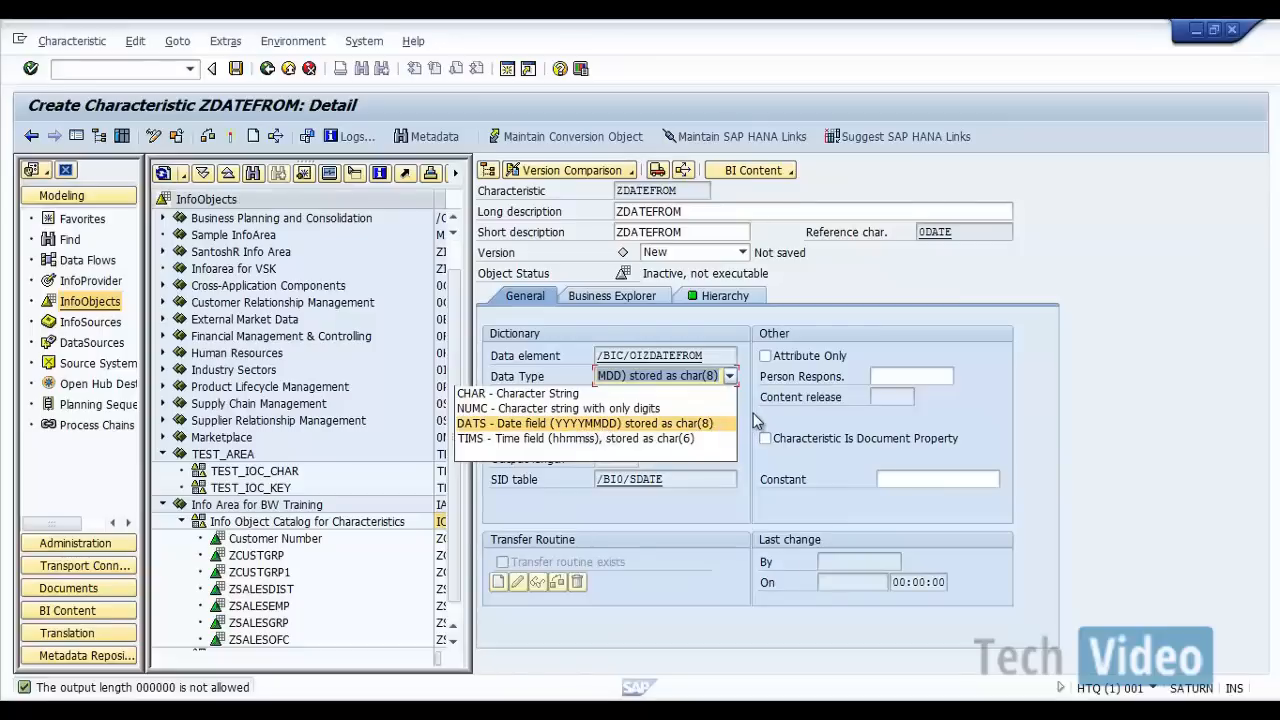
{"action": "left_click", "coordinate": [720, 424]}
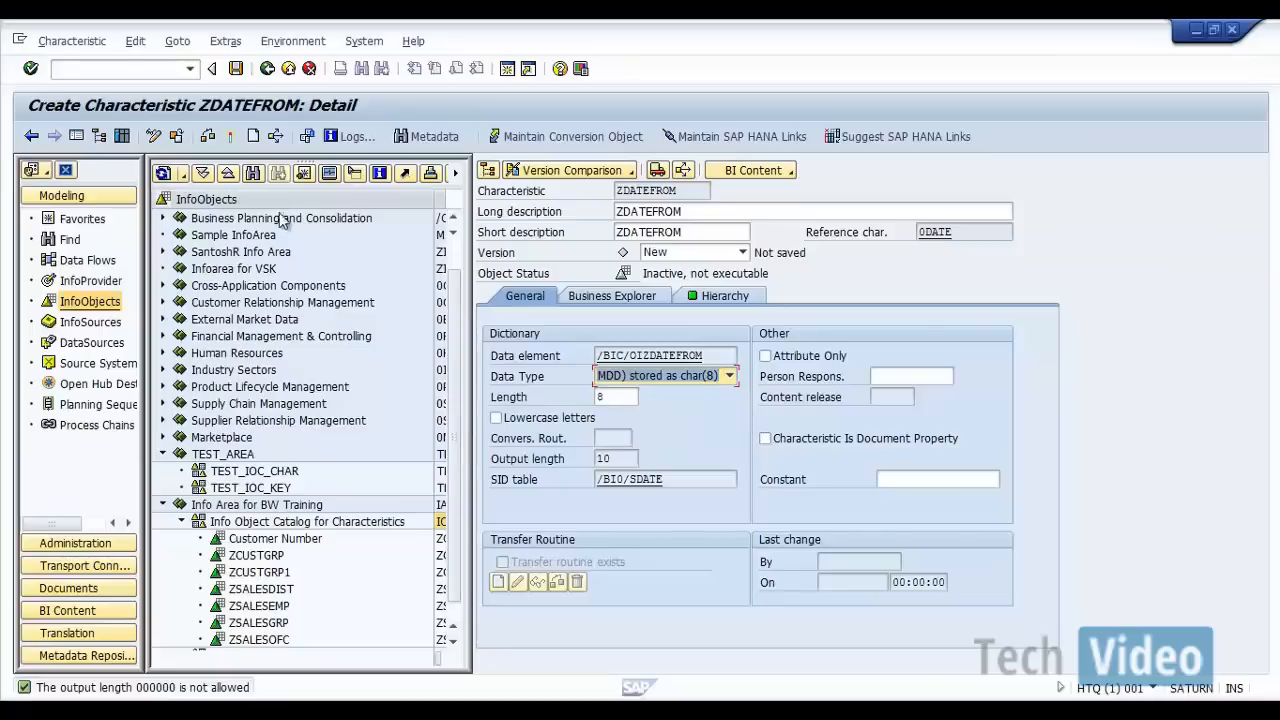
{"action": "left_click", "coordinate": [231, 138]}
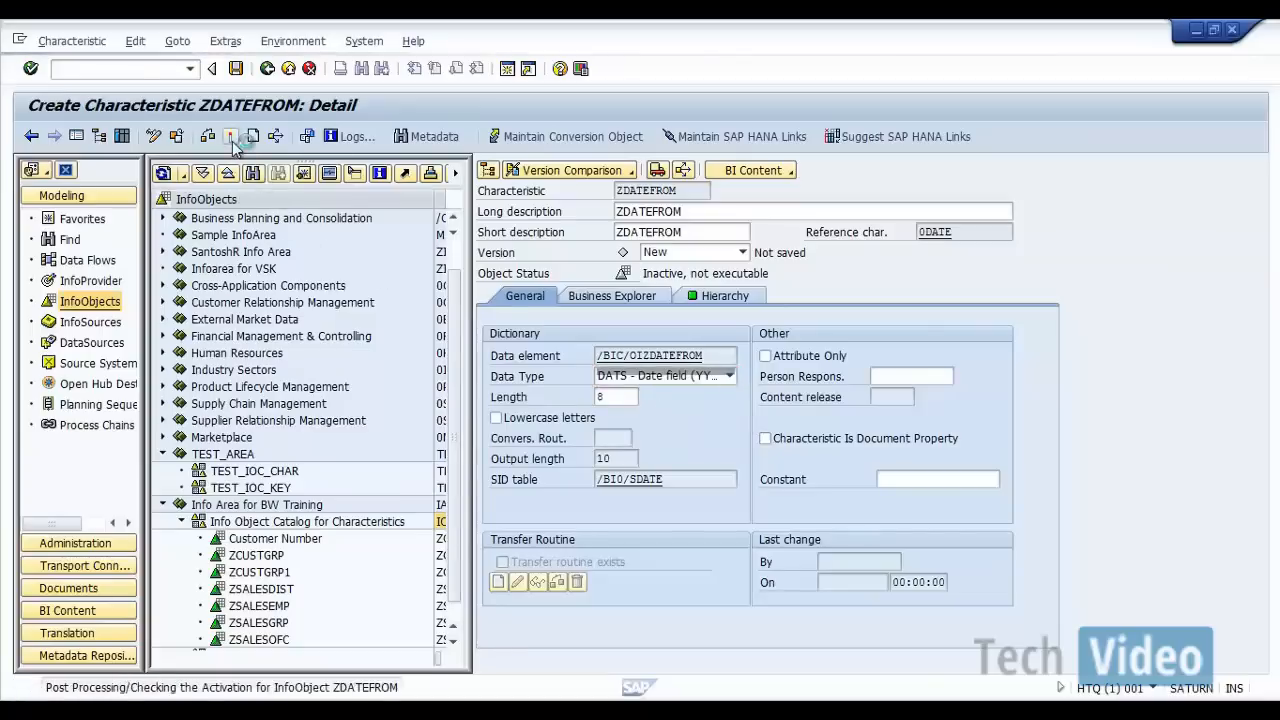
{"action": "left_click", "coordinate": [267, 68]}
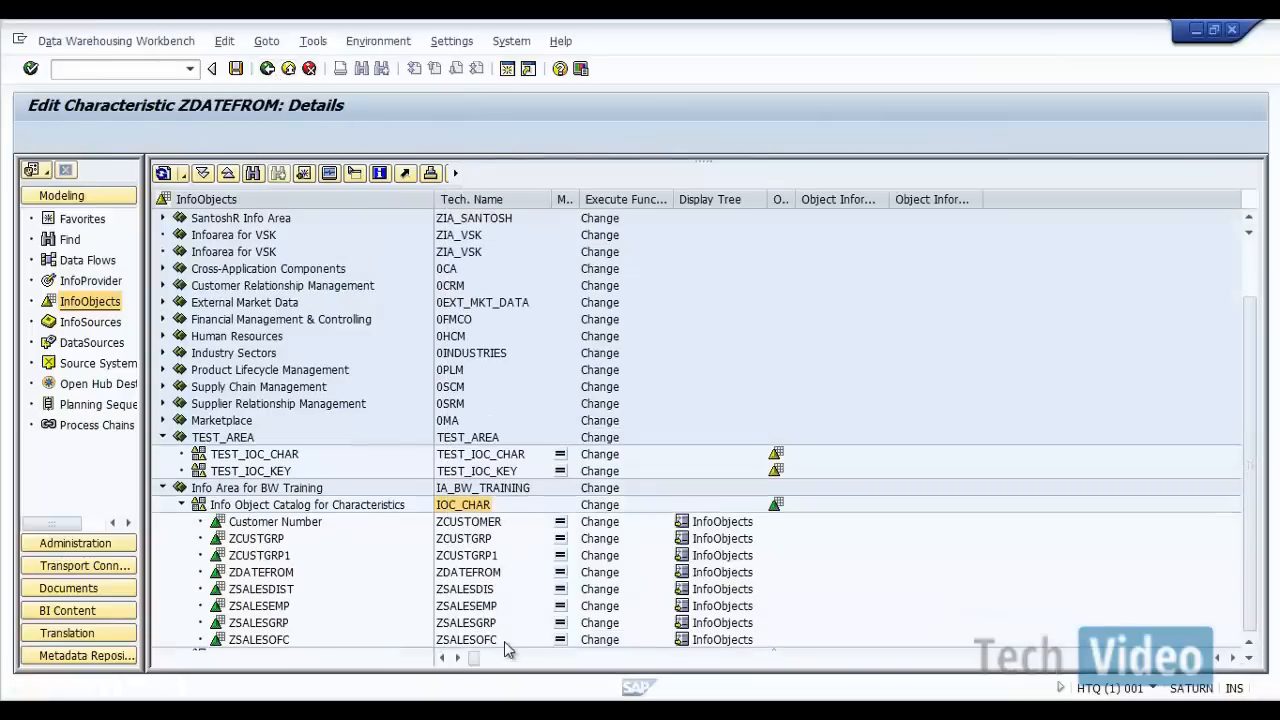
Step: Create characteristic ZDATETO with long description "ZDATETO" in the IOC_CHAR catalog
{"action": "right_click", "coordinate": [484, 506]}
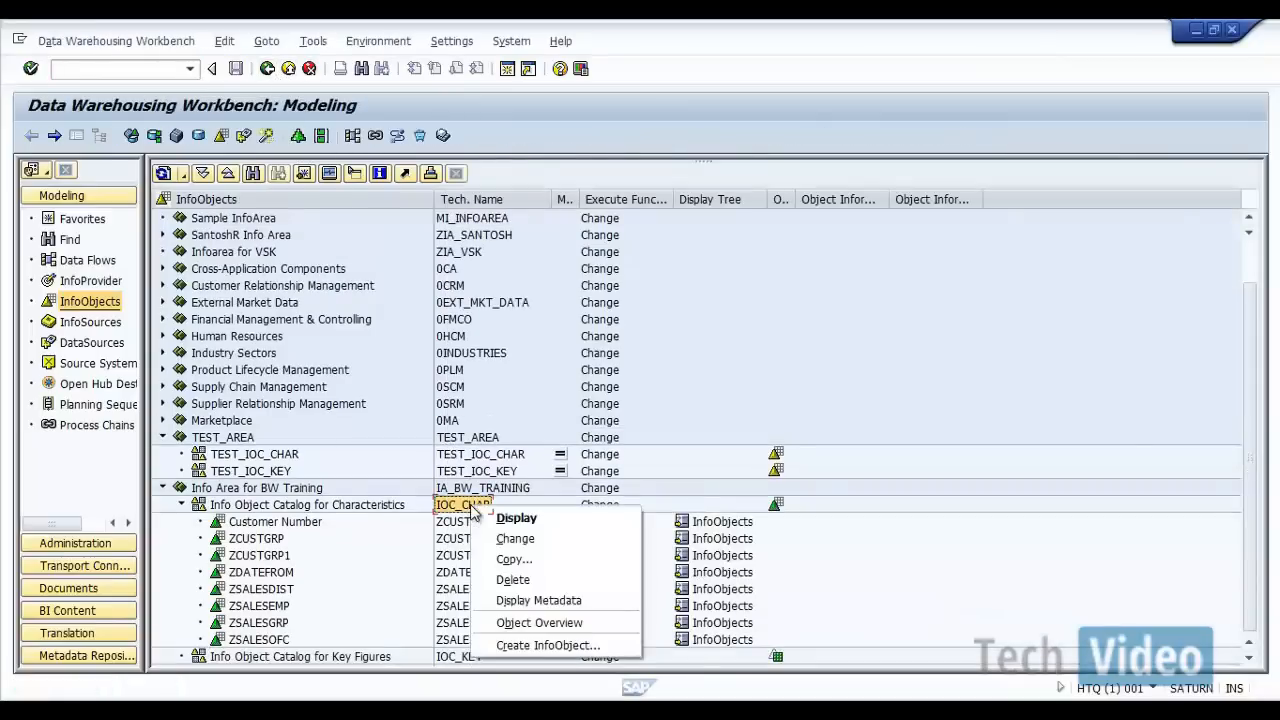
{"action": "left_click", "coordinate": [533, 645]}
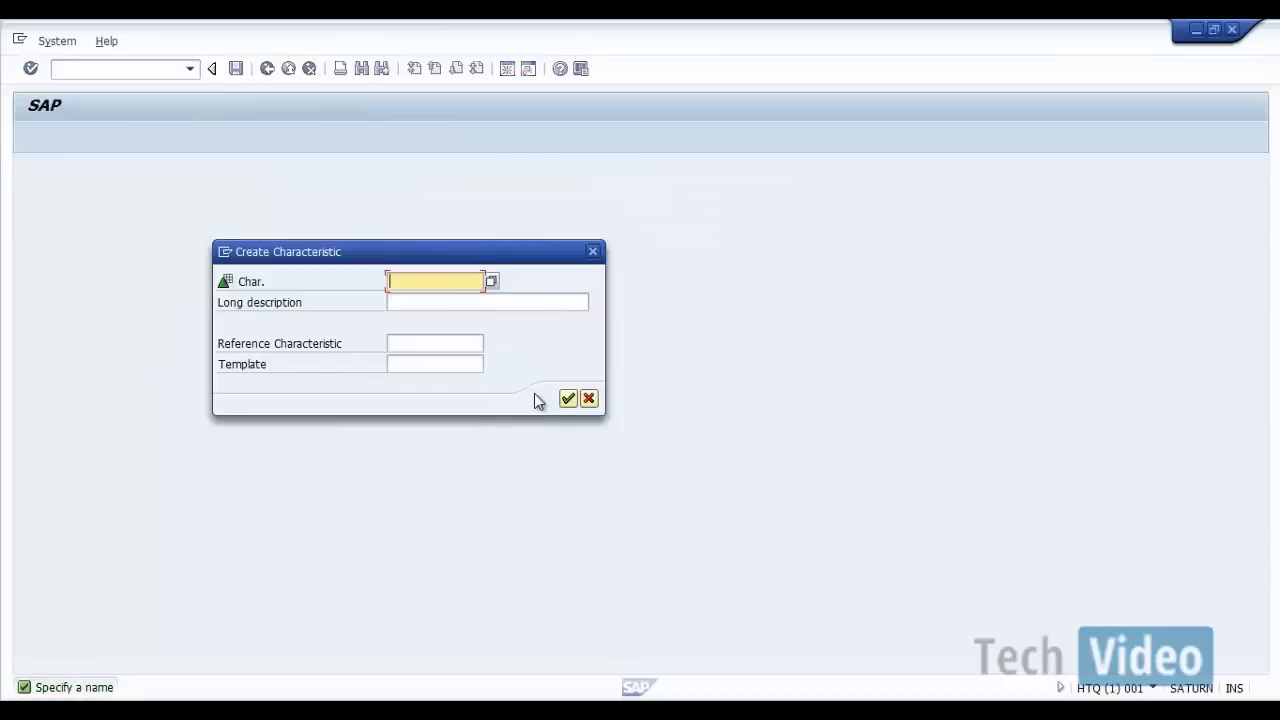
{"action": "type", "text": "ZDATETO"}
{"action": "key", "text": "ctrl+a"}
{"action": "key", "text": "ctrl+c"}
{"action": "key", "text": "Tab"}
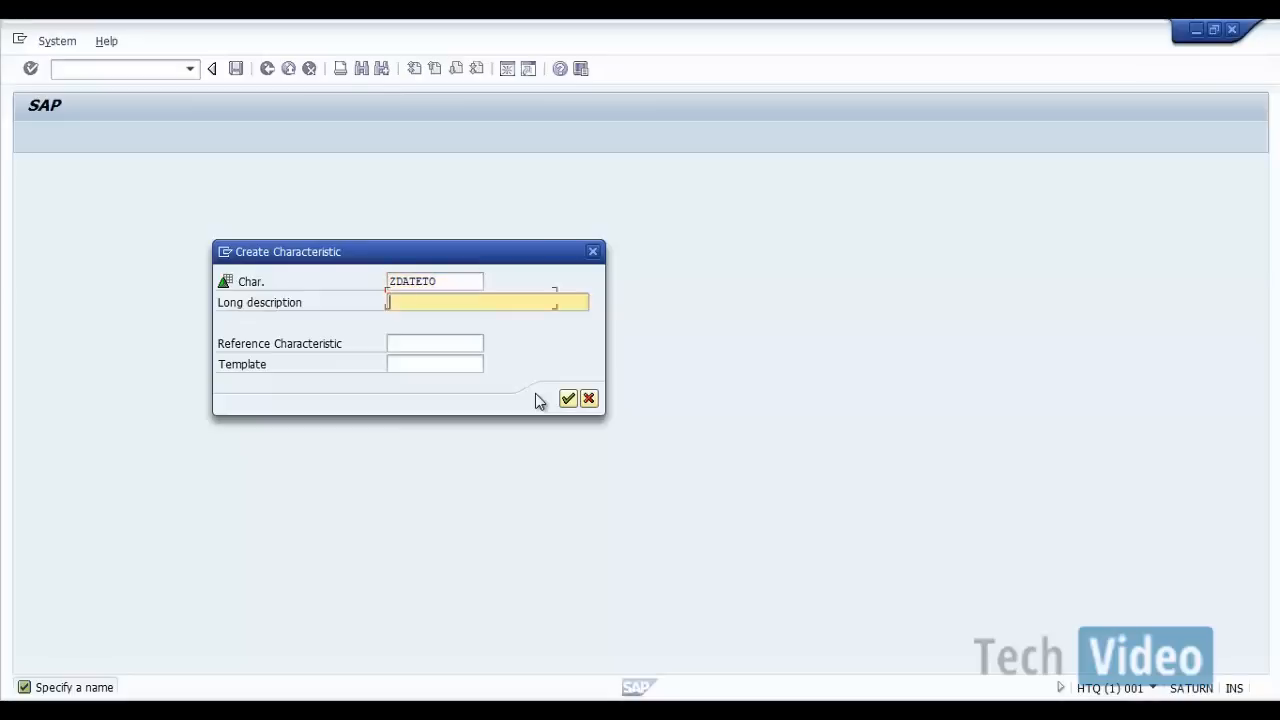
{"action": "key", "text": "ctrl+v"}
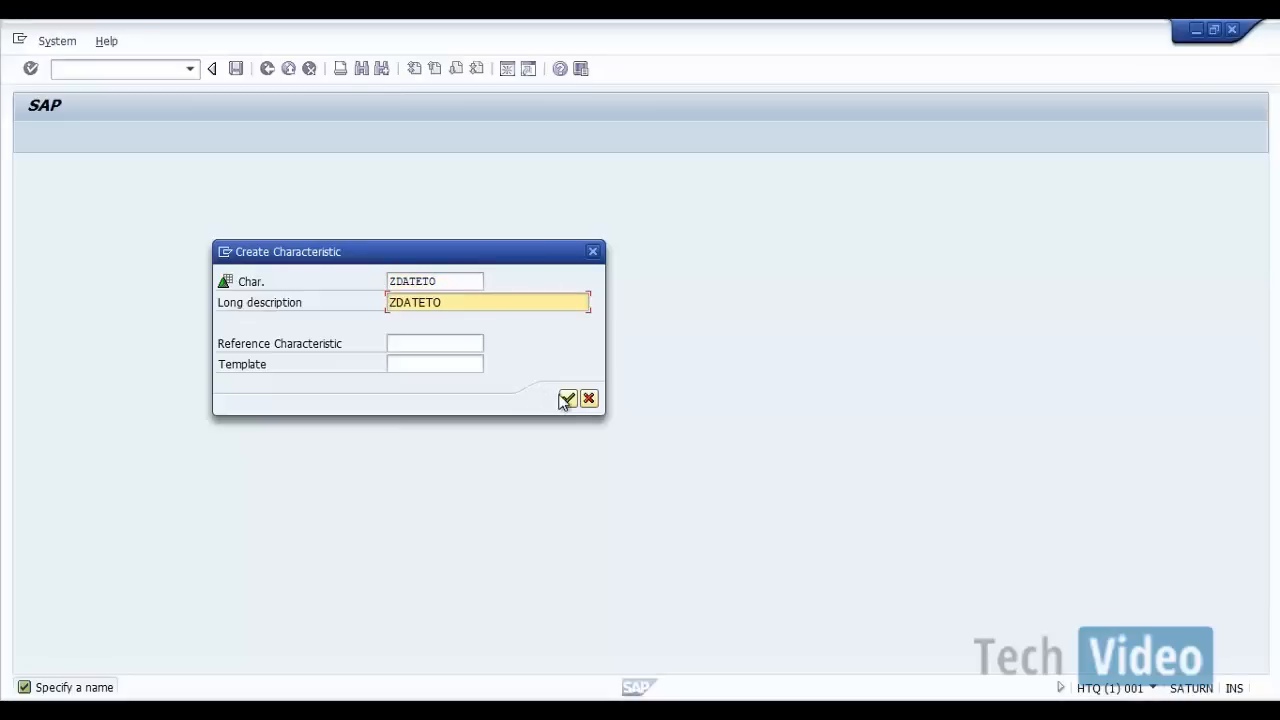
{"action": "left_click", "coordinate": [567, 399]}
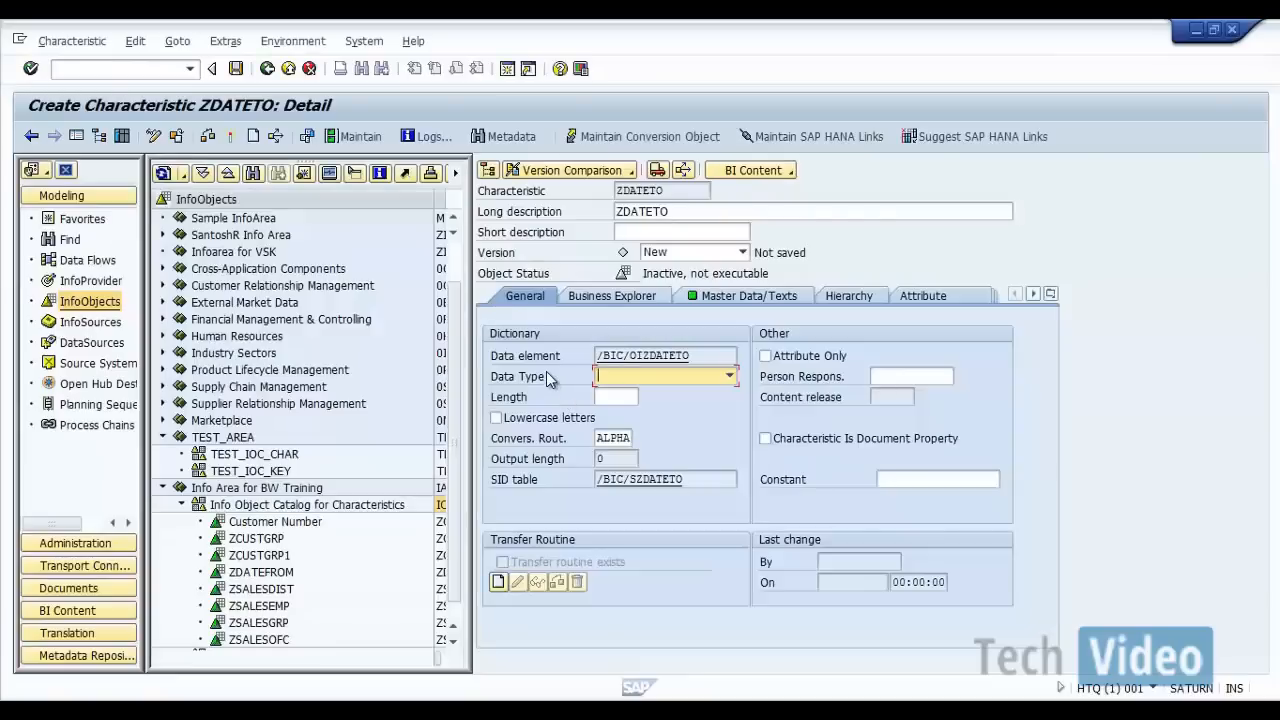
Step: Assign data type DATS - Date field (YYYYMMDD) to ZDATETO, and activate it before returning to the InfoObjects tree
{"action": "left_click", "coordinate": [730, 376]}
{"action": "left_click", "coordinate": [704, 424]}
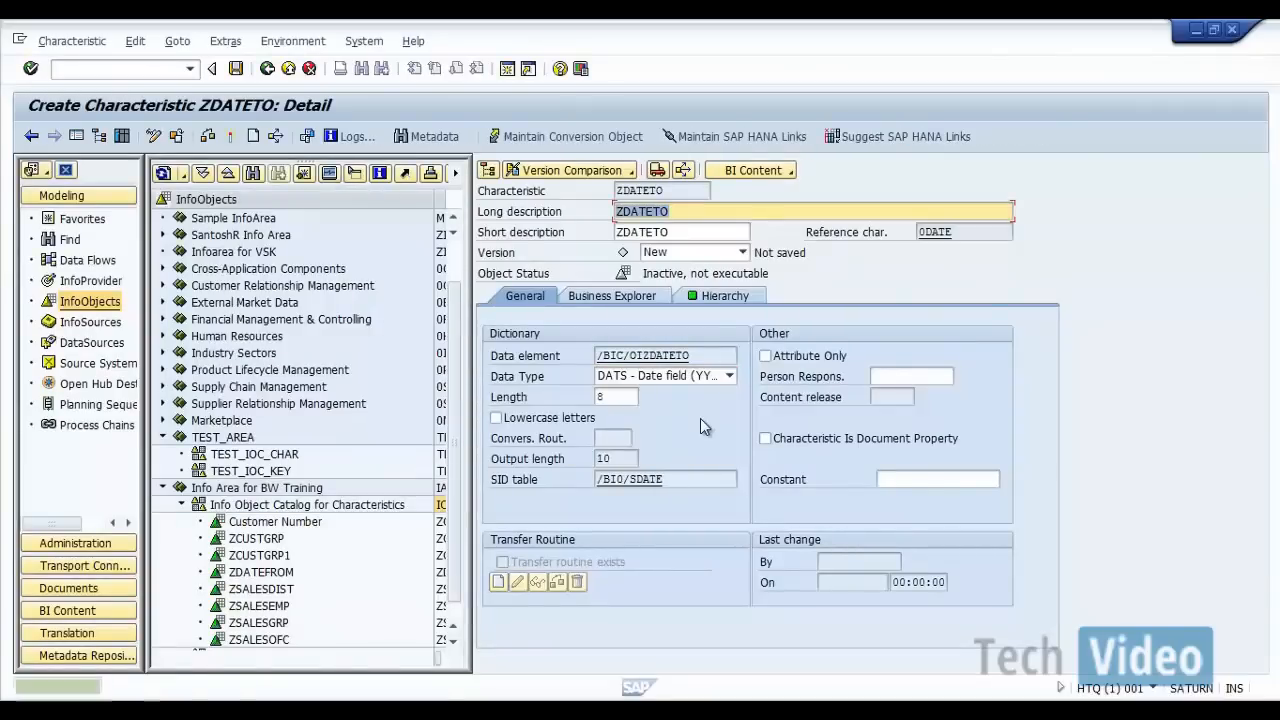
{"action": "left_click", "coordinate": [231, 137]}
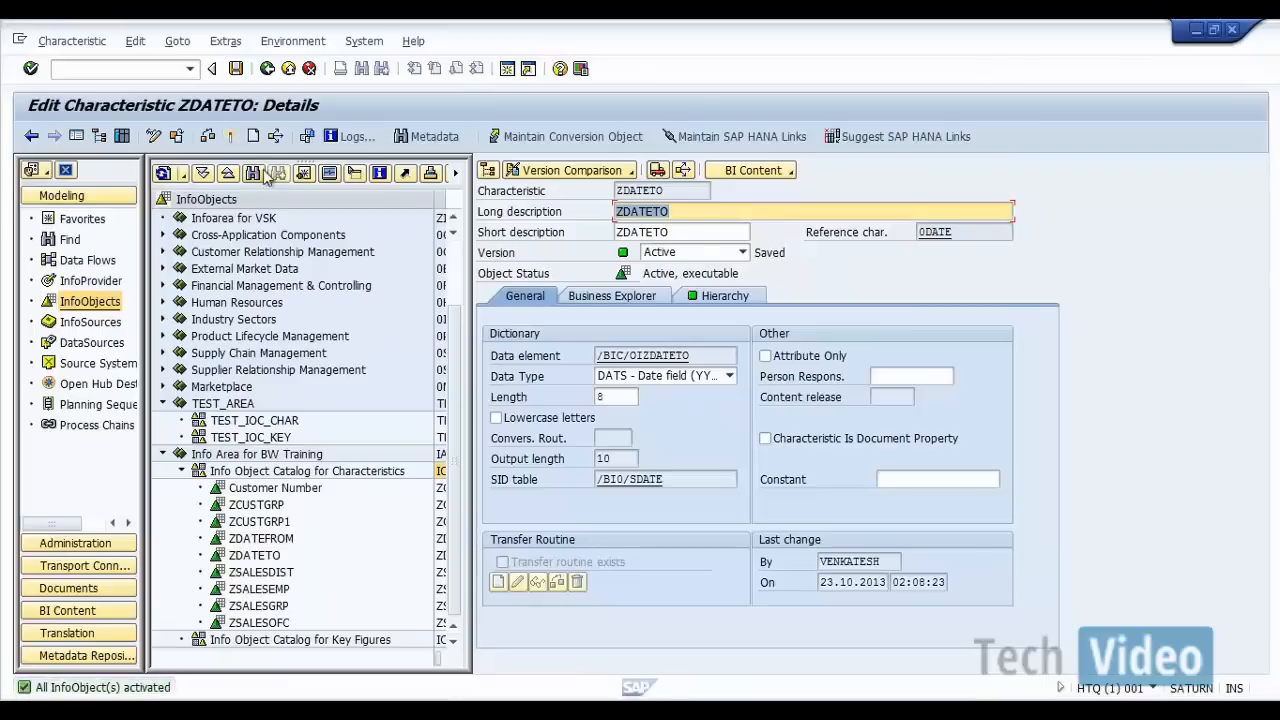
{"action": "left_click", "coordinate": [267, 68]}
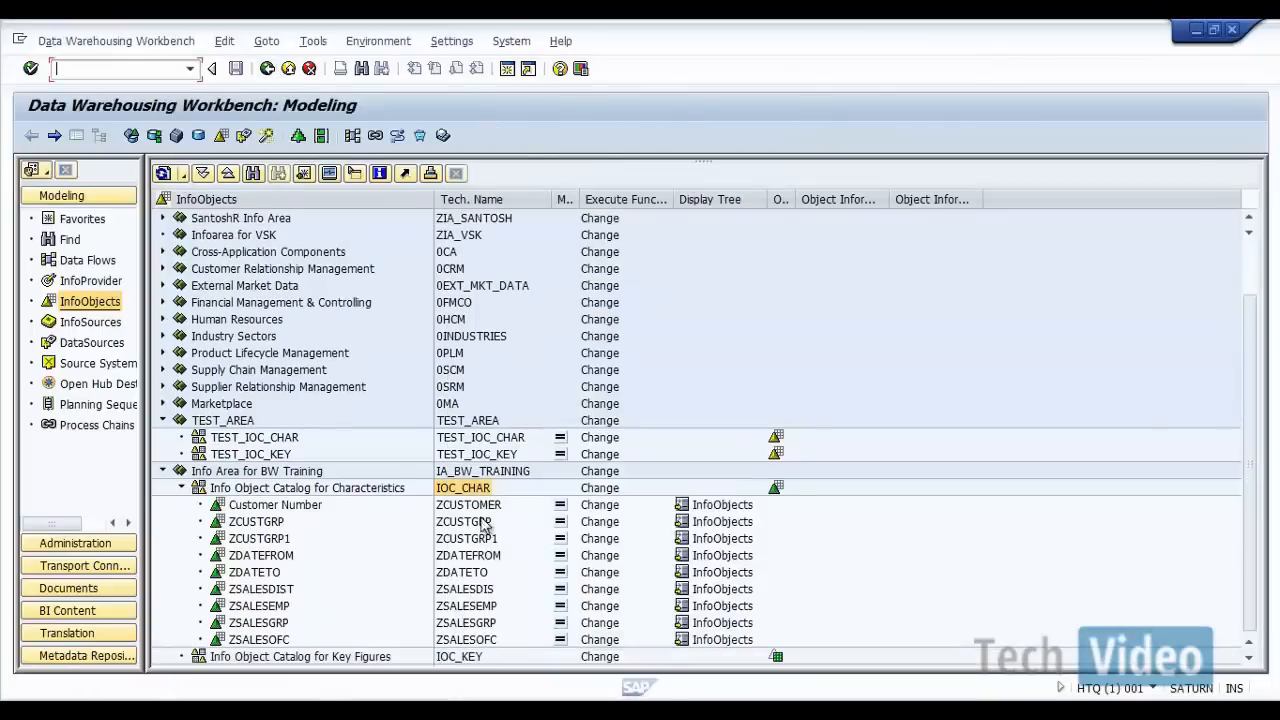
Step: Open characteristic ZCUSTOMER in change mode and disable its Lowercase letters option
{"action": "double_click", "coordinate": [476, 507]}
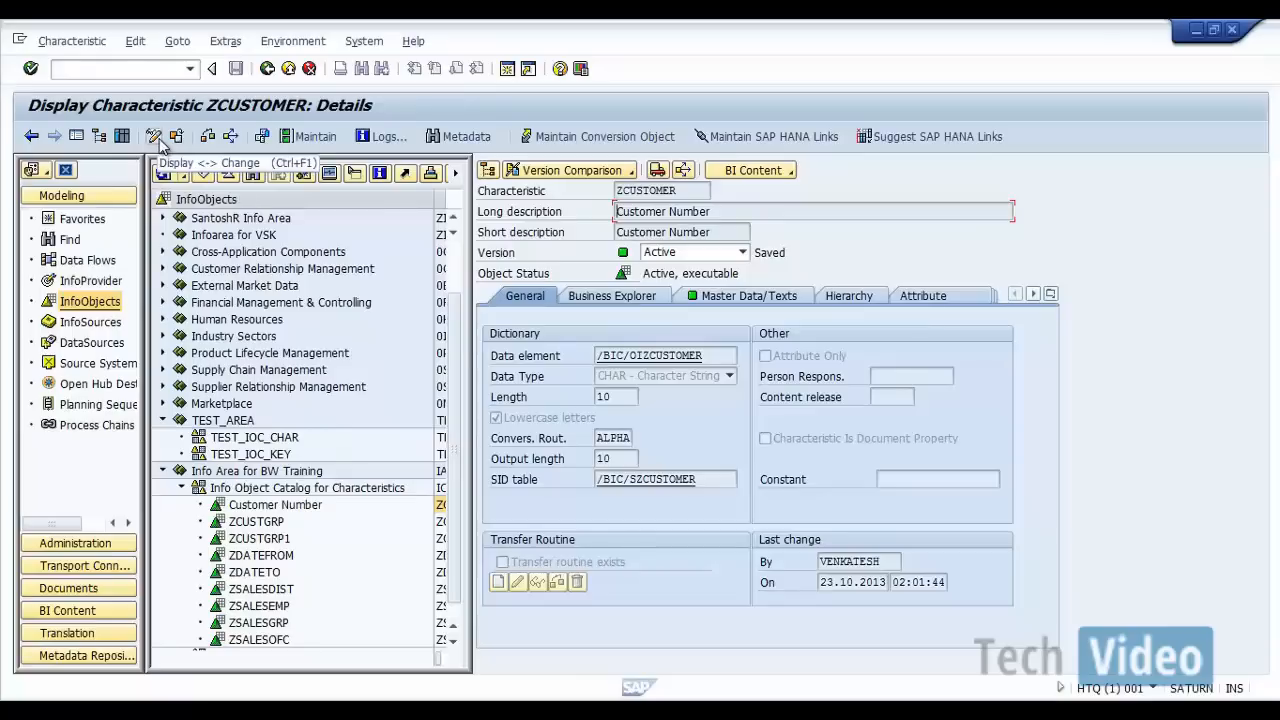
{"action": "left_click", "coordinate": [155, 139]}
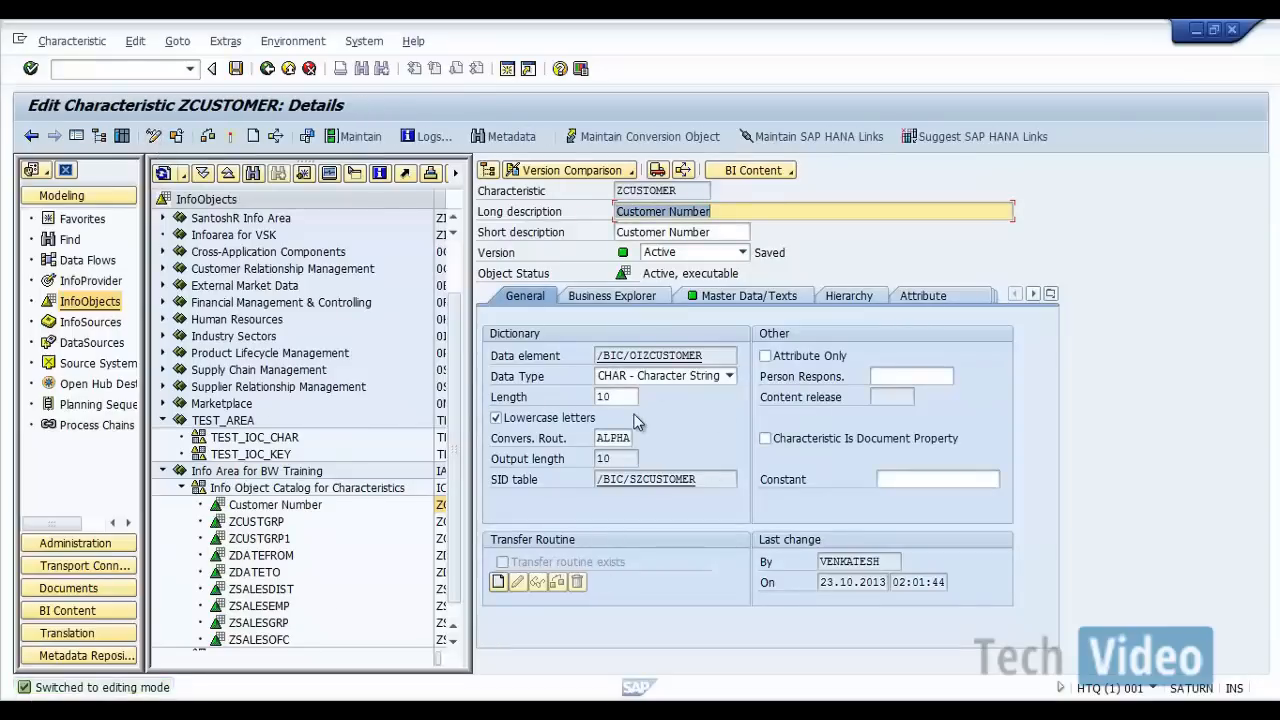
{"action": "left_click", "coordinate": [496, 418]}
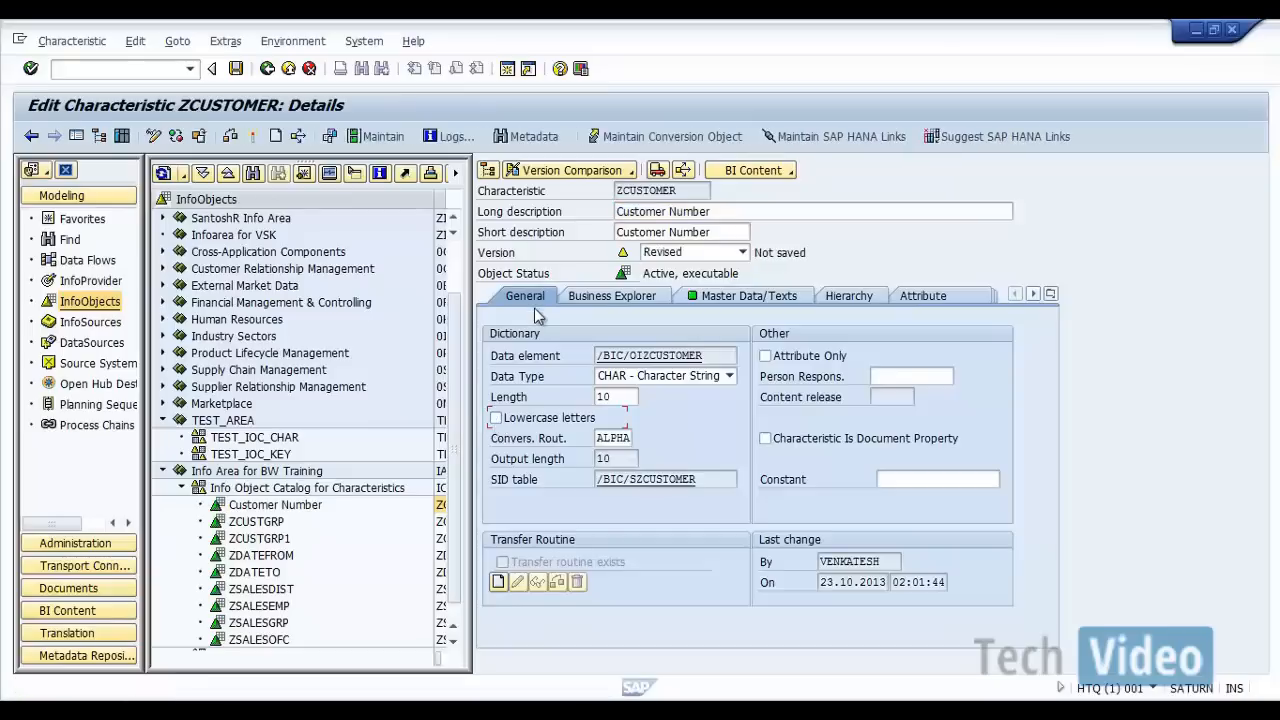
{"action": "left_click", "coordinate": [254, 137]}
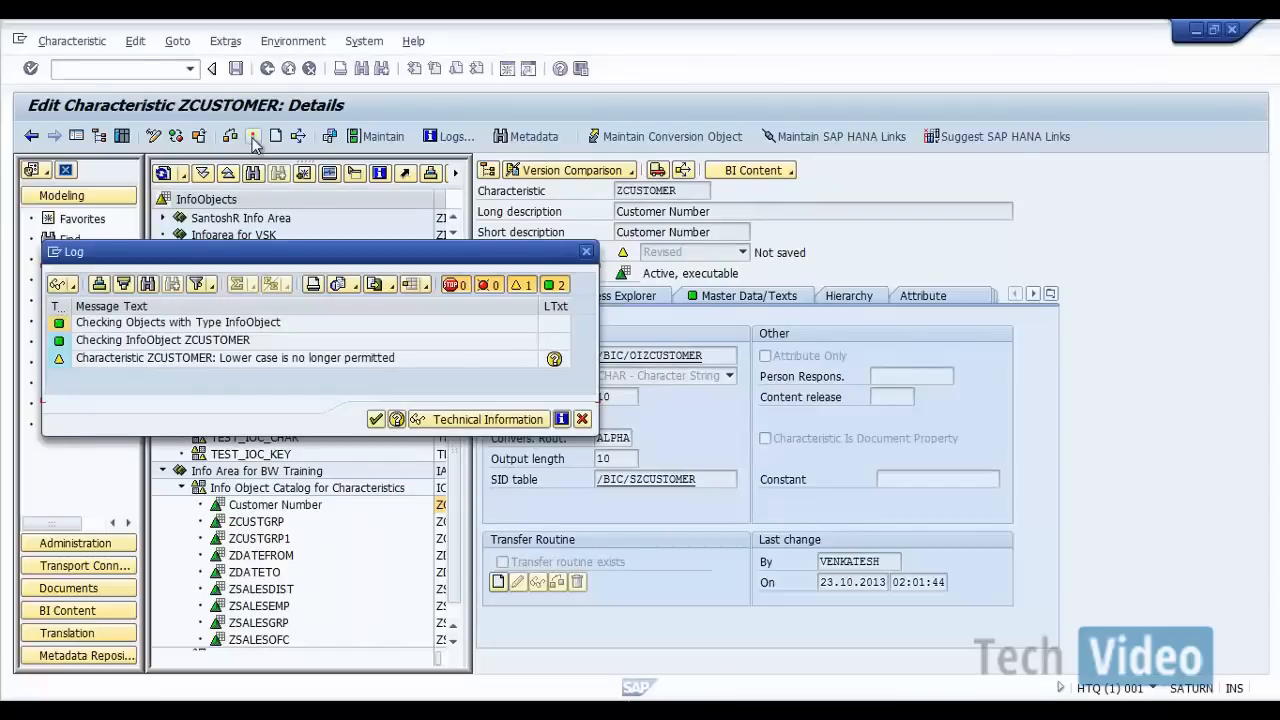
{"action": "left_click", "coordinate": [377, 419]}
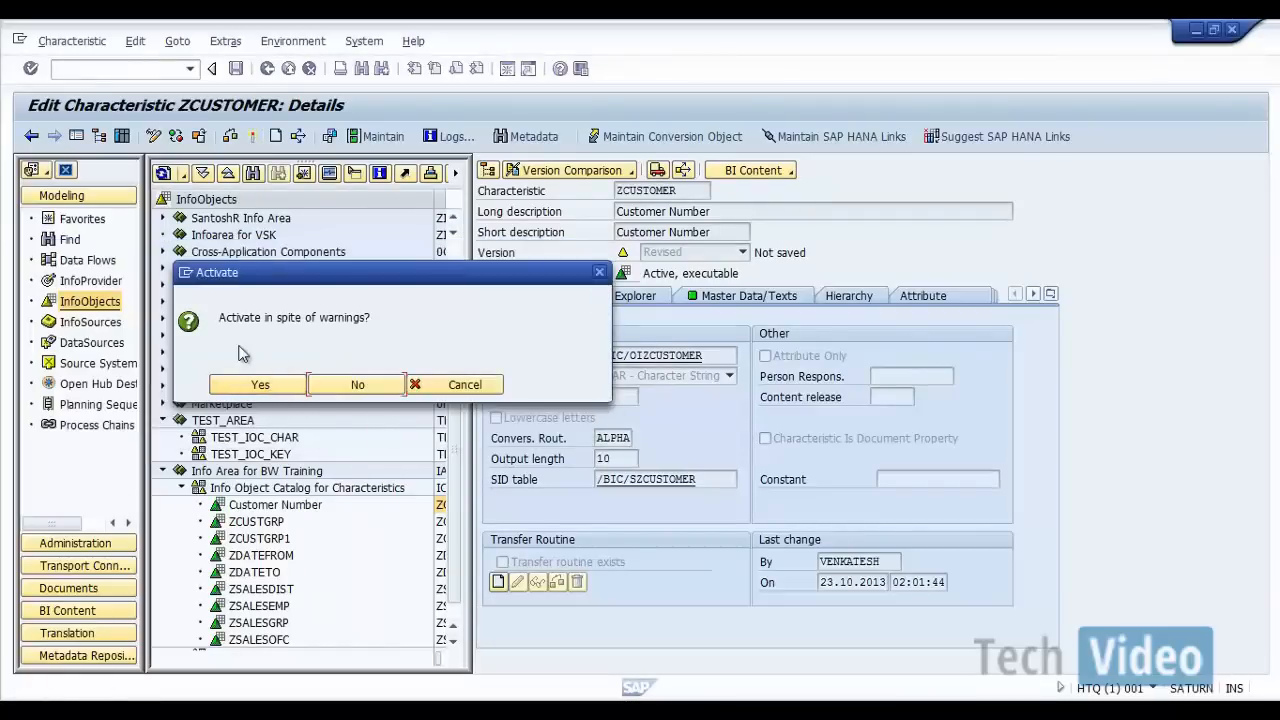
{"action": "left_click", "coordinate": [456, 390]}
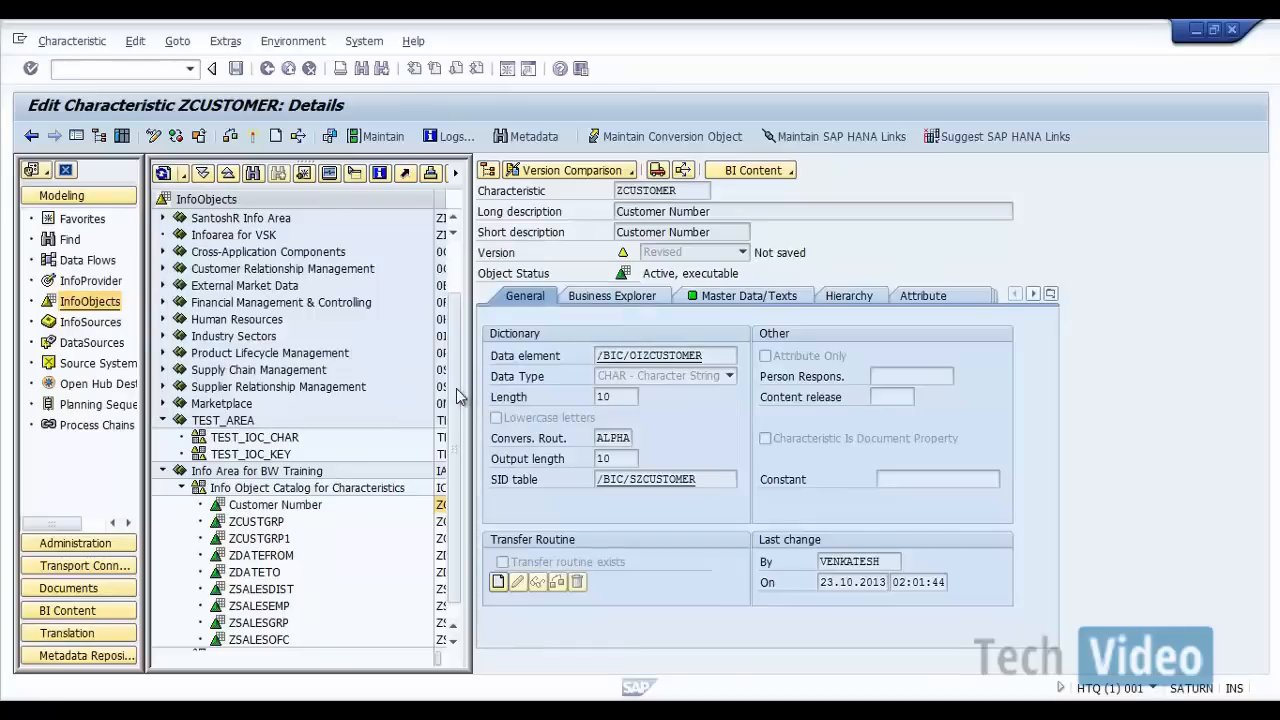
Step: Activate ZCUSTOMER in spite of the warnings and return to the InfoObjects tree
{"action": "left_click", "coordinate": [253, 139]}
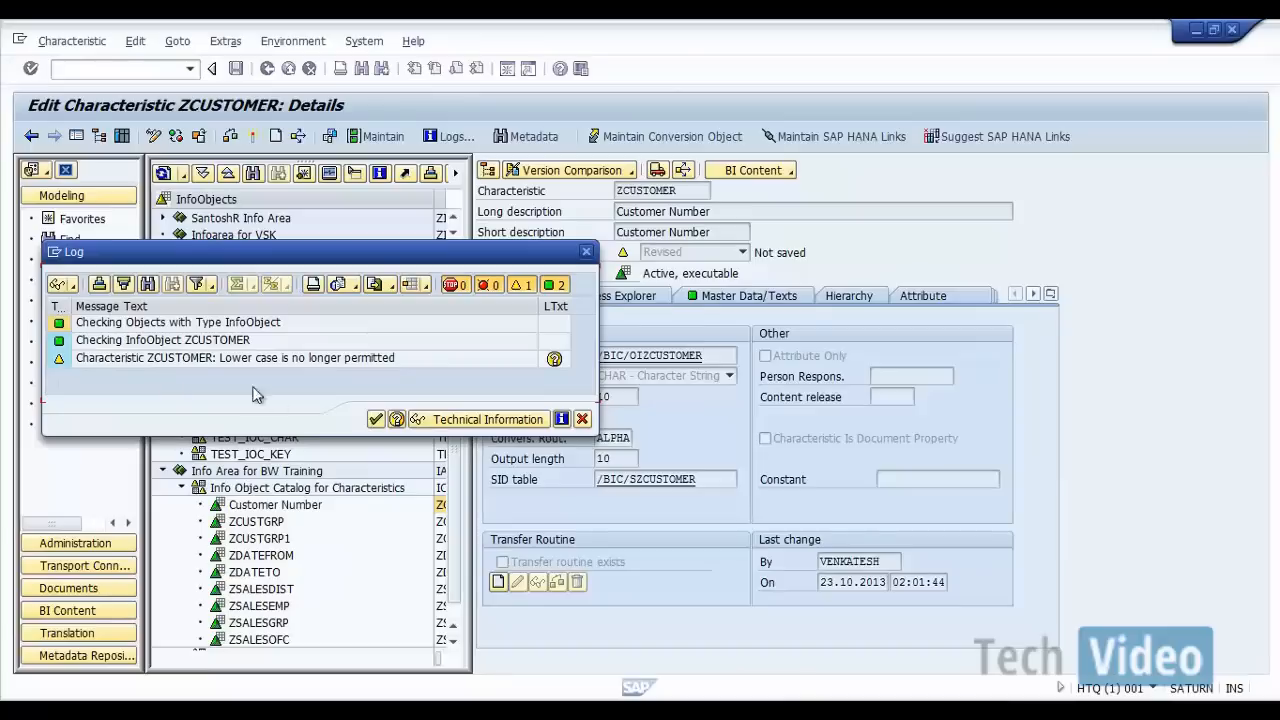
{"action": "left_click", "coordinate": [376, 420]}
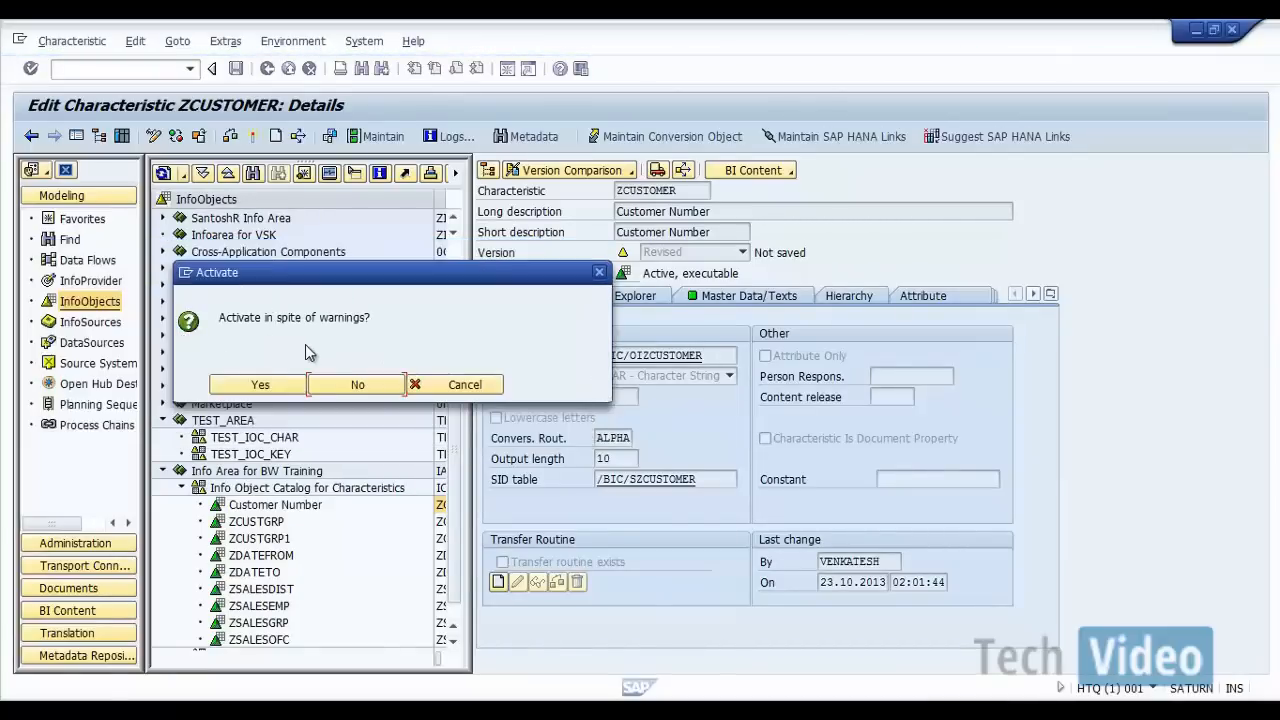
{"action": "left_click", "coordinate": [262, 385]}
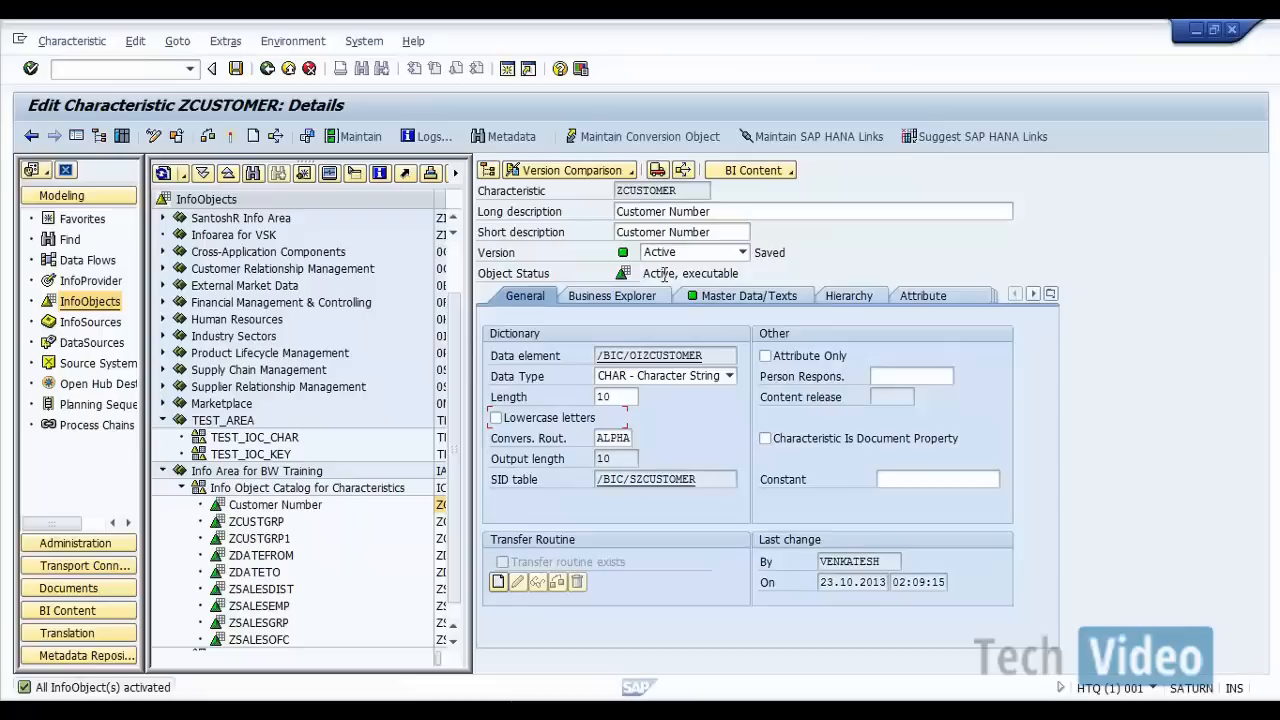
{"action": "left_click", "coordinate": [267, 68]}
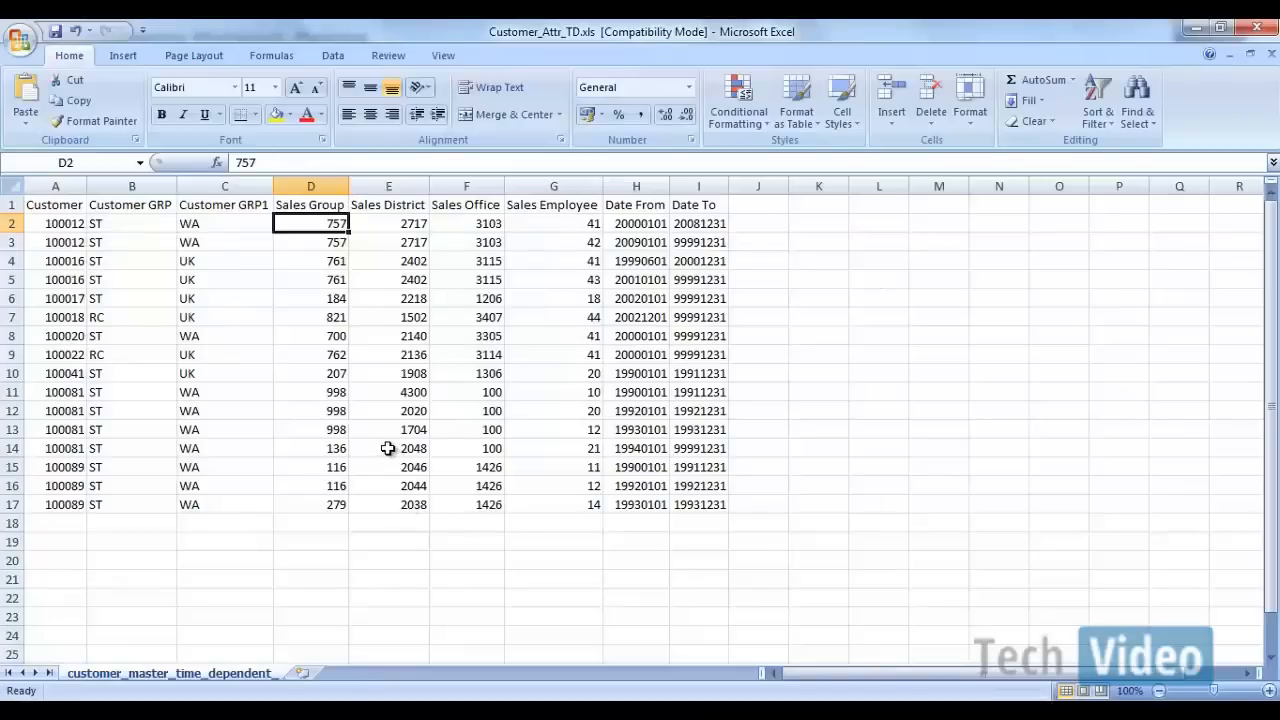
Step: Switch from the Customer_Attr_TD.xls workbook in Excel to the Data Warehousing Workbench and display the DataSources tree for FILELOAD
{"action": "left_click", "coordinate": [695, 710]}
{"action": "left_click", "coordinate": [976, 623]}
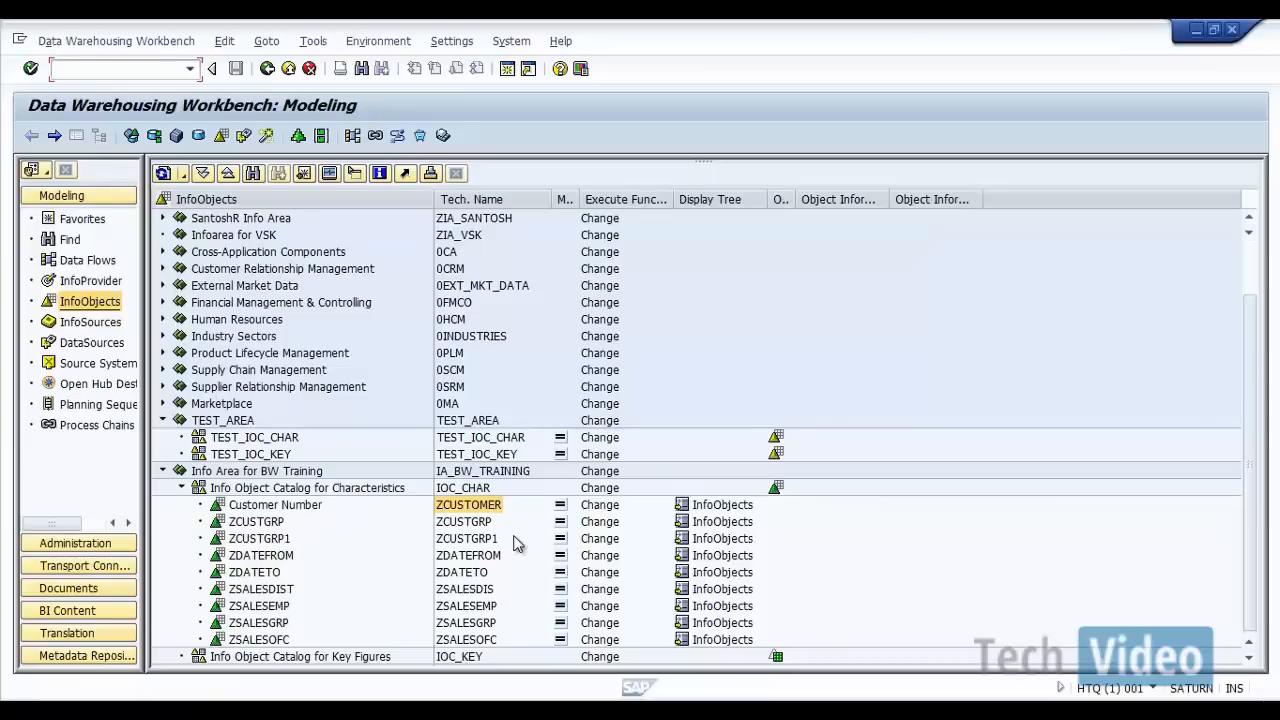
{"action": "left_click", "coordinate": [83, 345]}
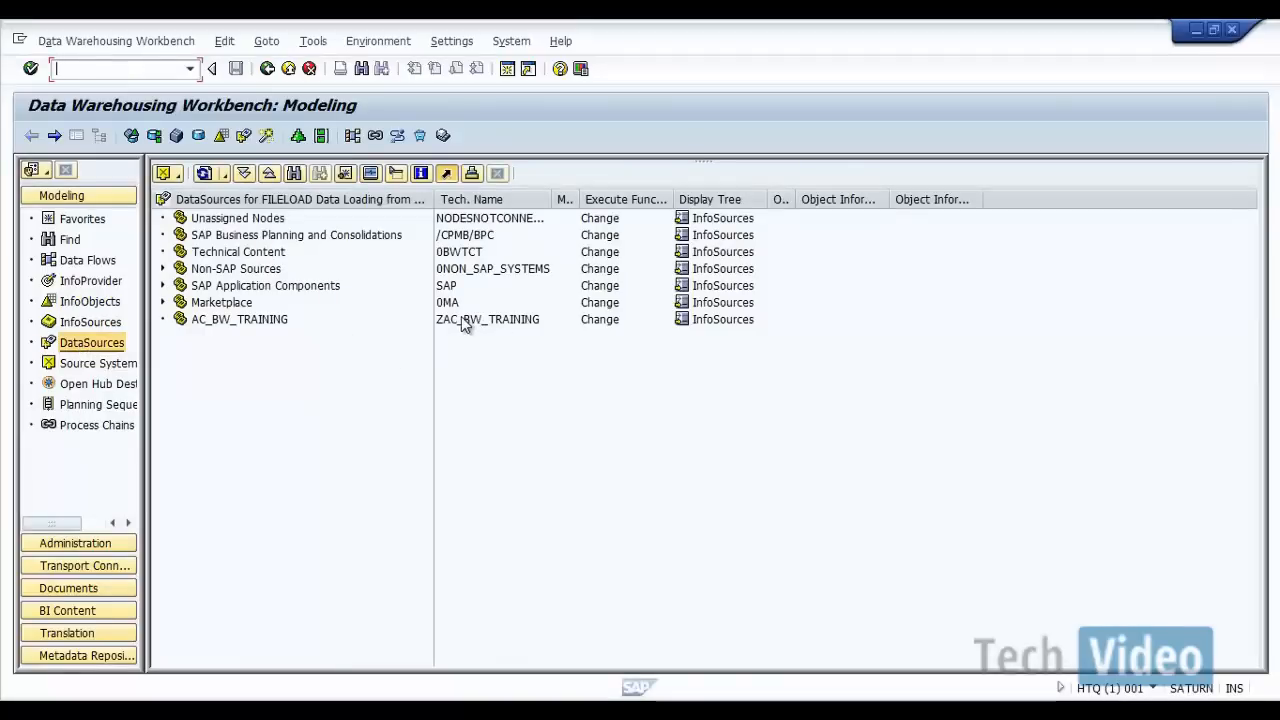
Step: Start creating DataSource ZCUSTOMER_FF_ATTR for source system FILELOAD under ZAC_BW_TRAINING, and open the choice of DataSource data type
{"action": "double_click", "coordinate": [461, 318]}
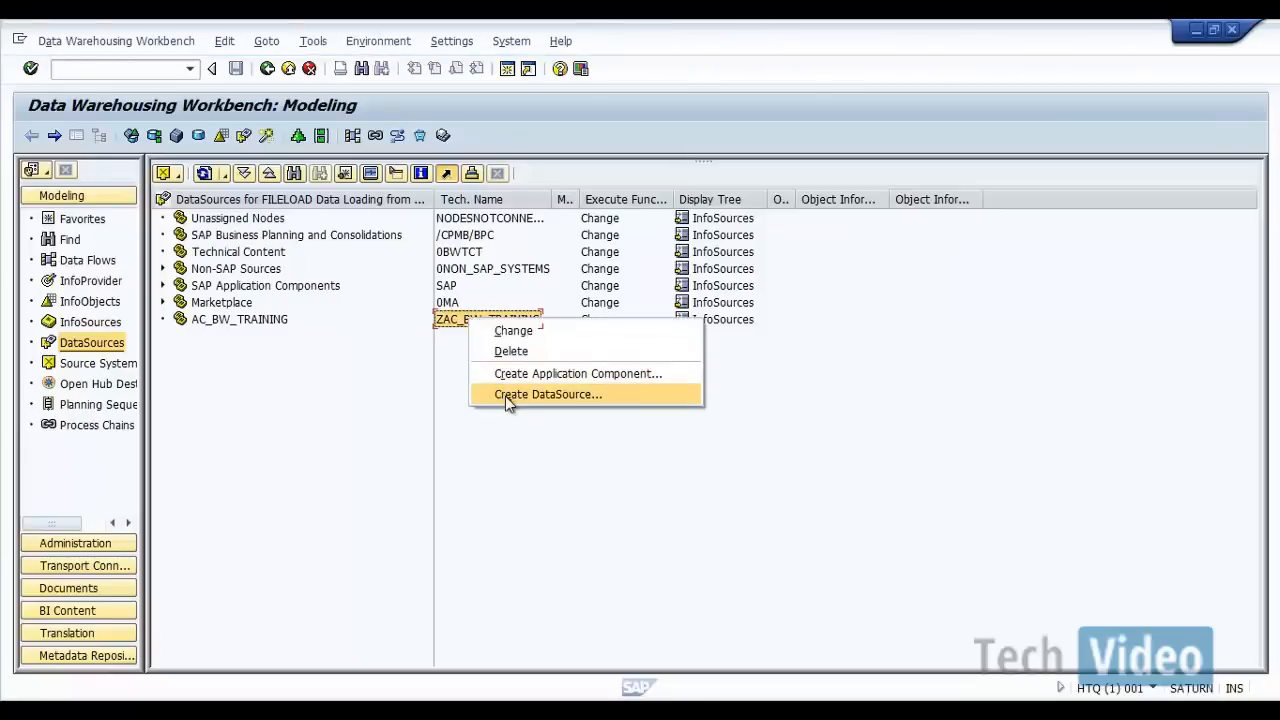
{"action": "left_click", "coordinate": [505, 396]}
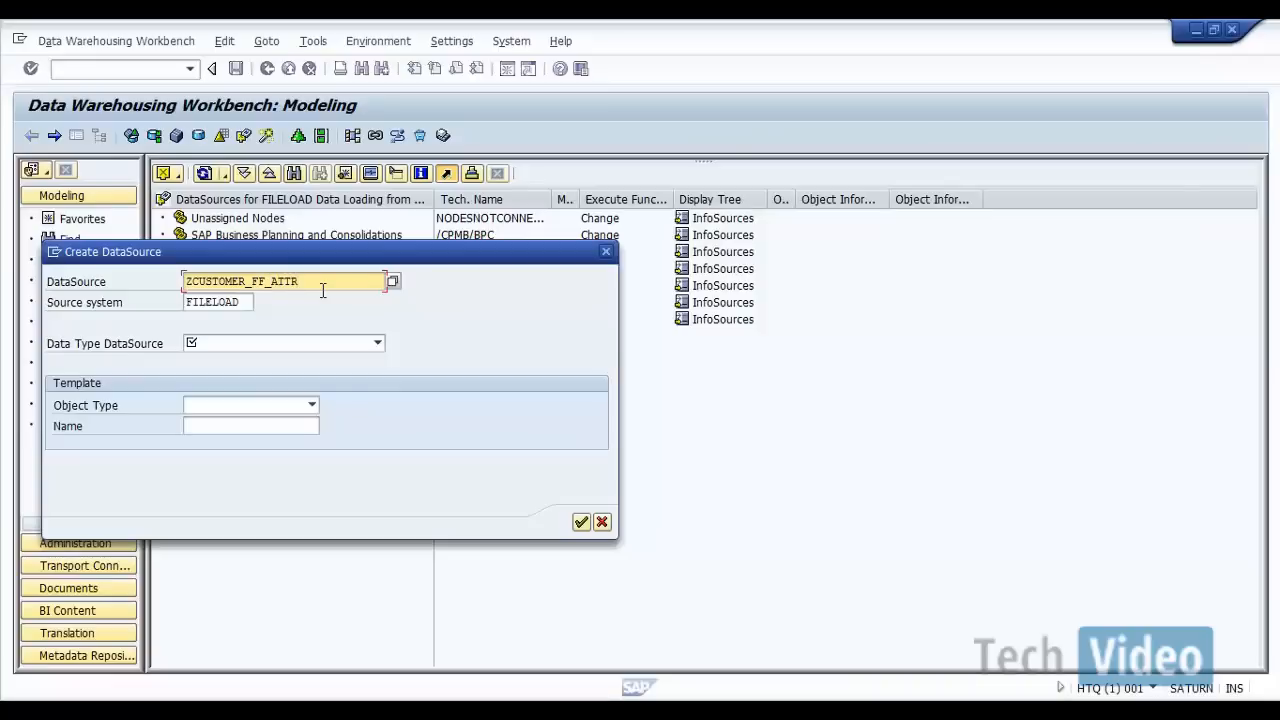
{"action": "left_click", "coordinate": [247, 309]}
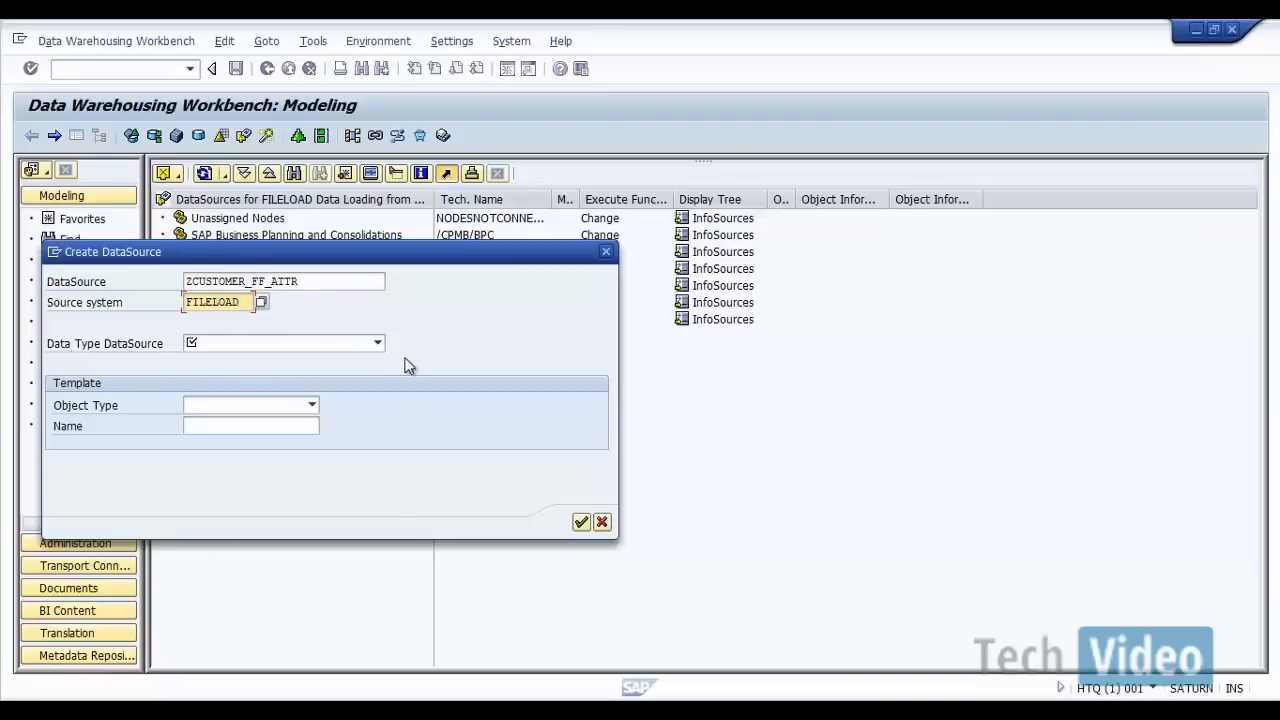
{"action": "left_click", "coordinate": [377, 343]}
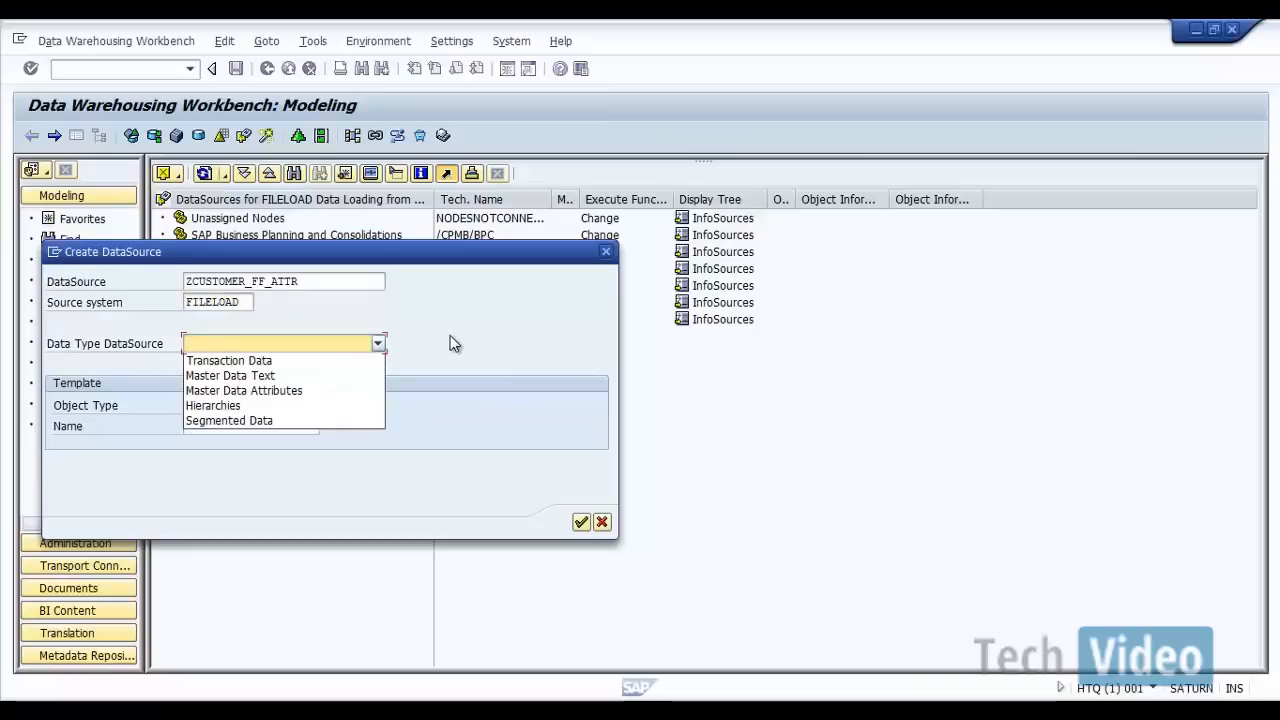
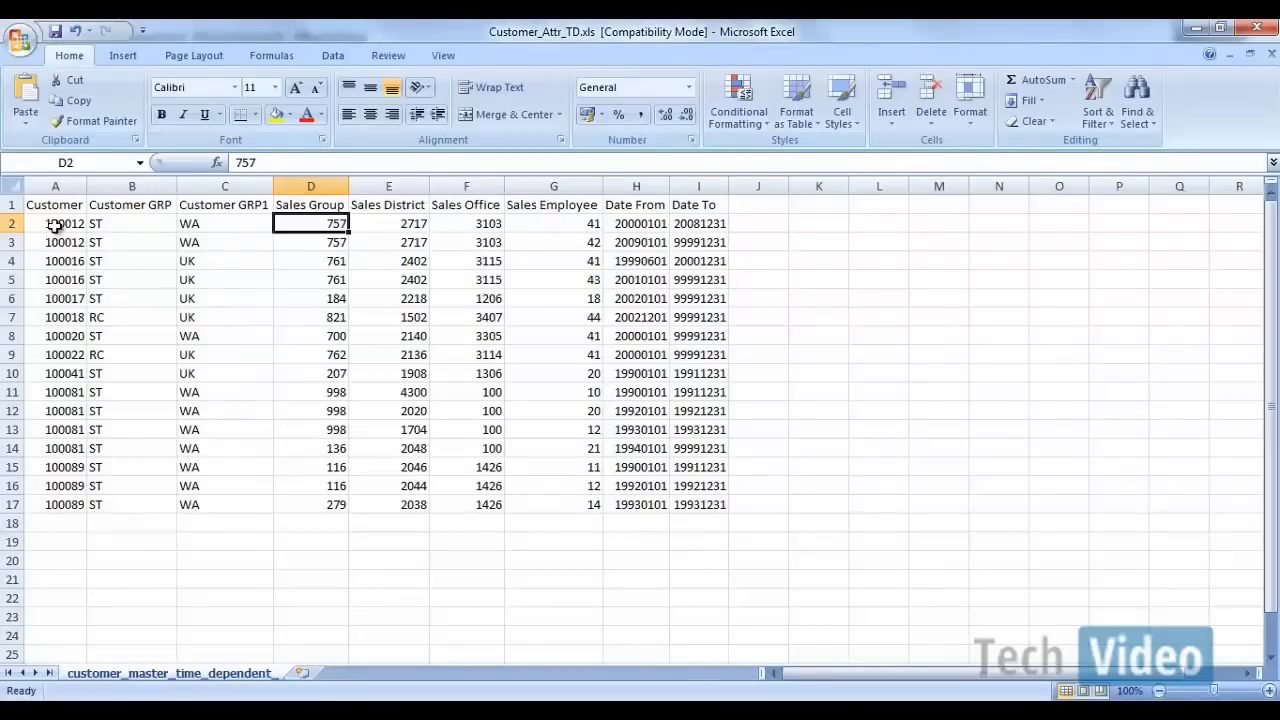
Step: Switch from Excel back to the Data Warehousing Workbench and create the DataSource with data type Master Data Attributes
{"action": "left_click", "coordinate": [55, 224]}
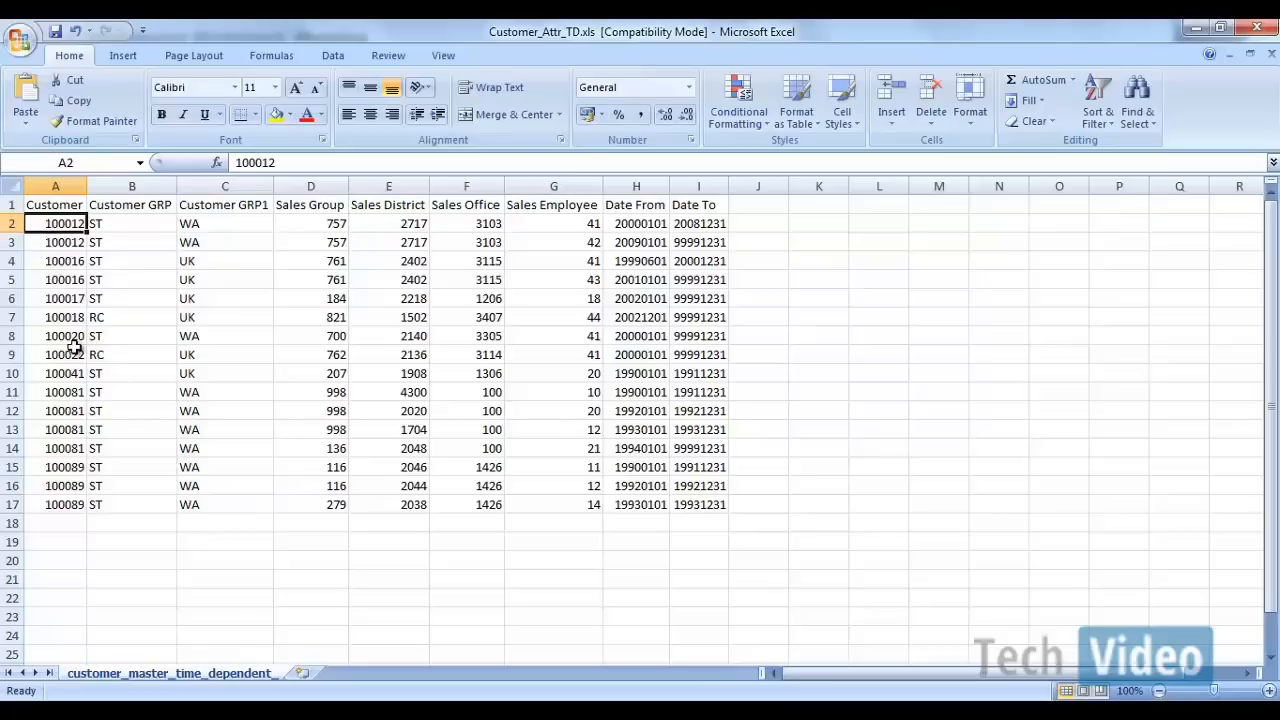
{"action": "mouse_move", "coordinate": [743, 698]}
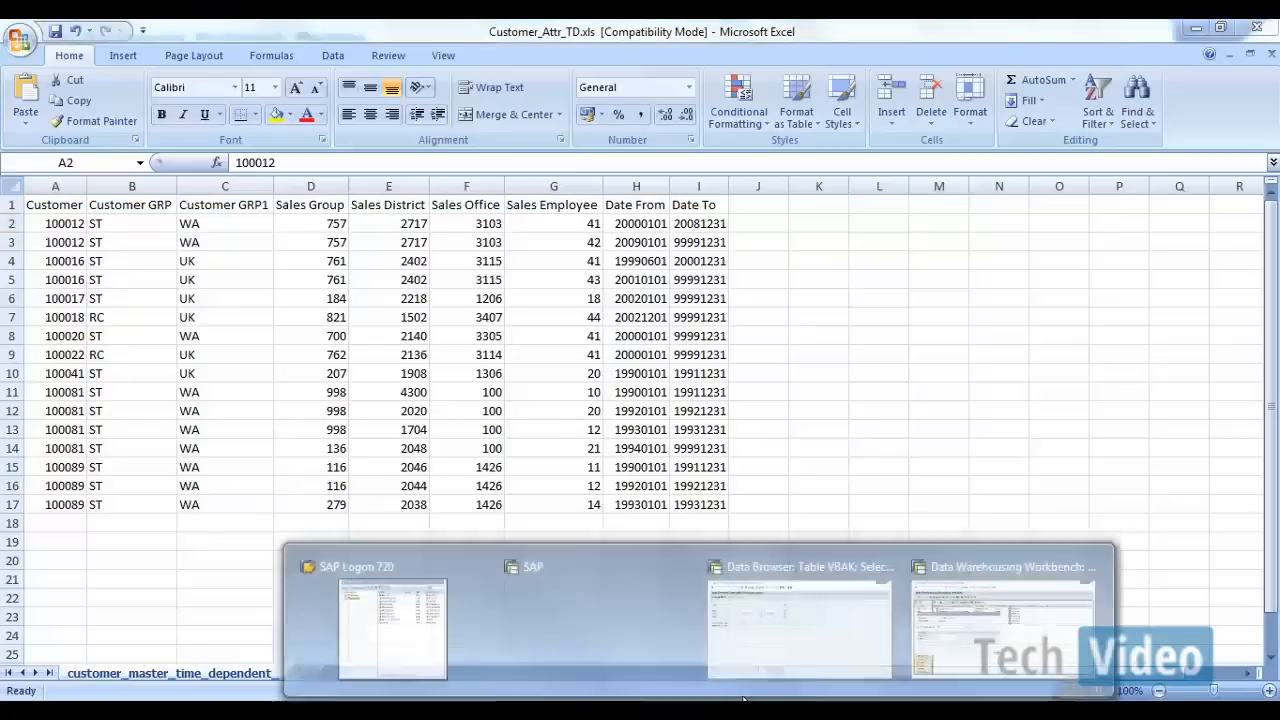
{"action": "left_click", "coordinate": [964, 624]}
{"action": "left_click", "coordinate": [366, 343]}
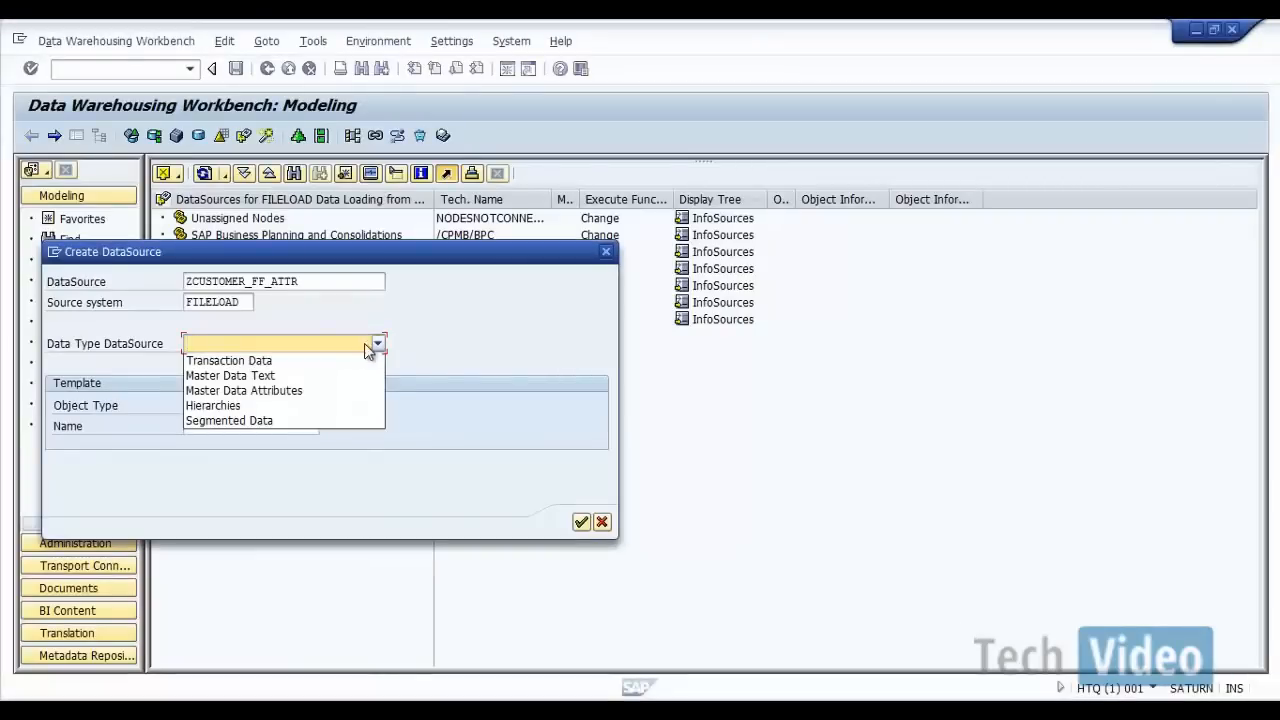
{"action": "left_click", "coordinate": [307, 390]}
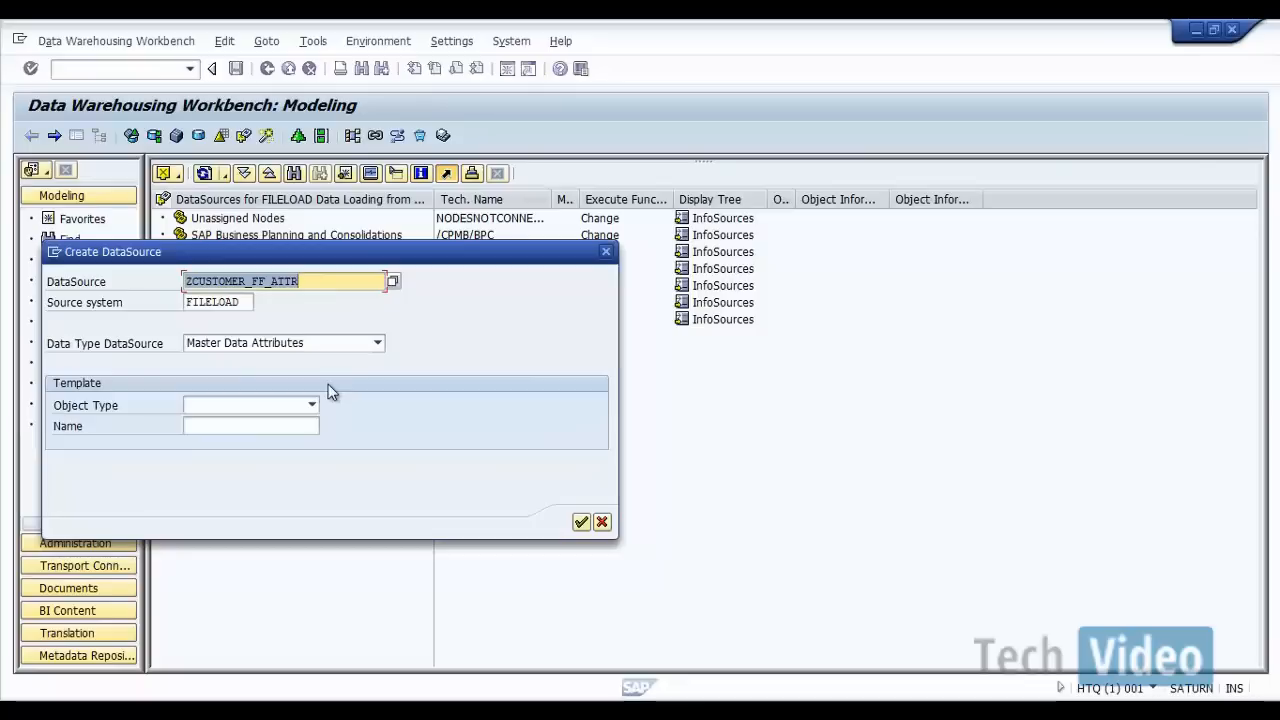
{"action": "left_click", "coordinate": [580, 523]}
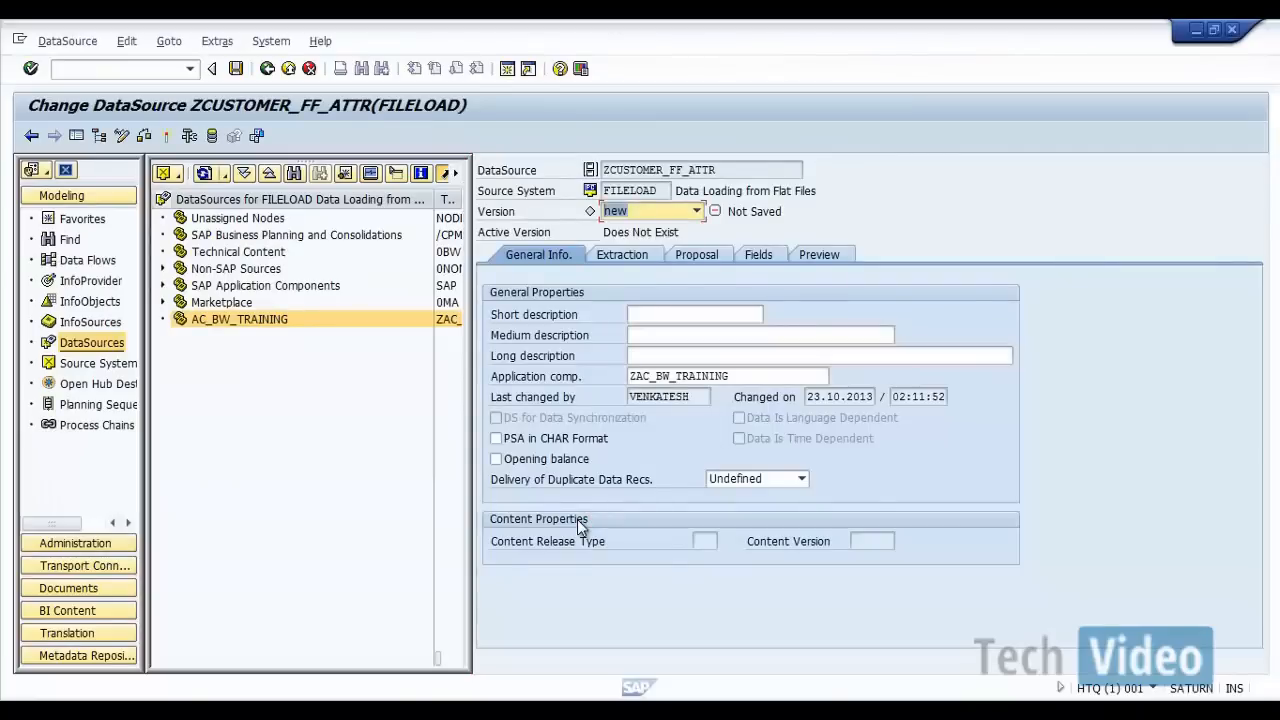
Step: Enter "Cust data from FF" as the short description of the DataSource
{"action": "left_click", "coordinate": [685, 315]}
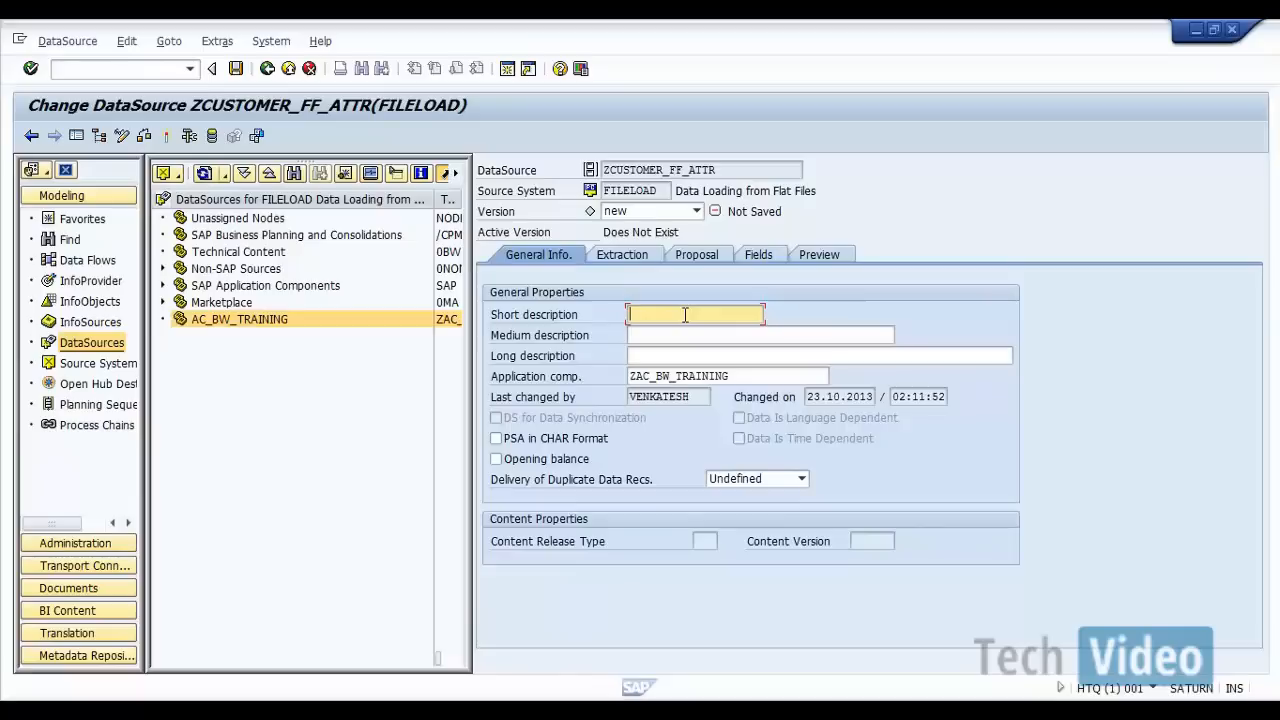
{"action": "type", "text": "Customer infotma"}
{"action": "key", "text": "BackSpace"}
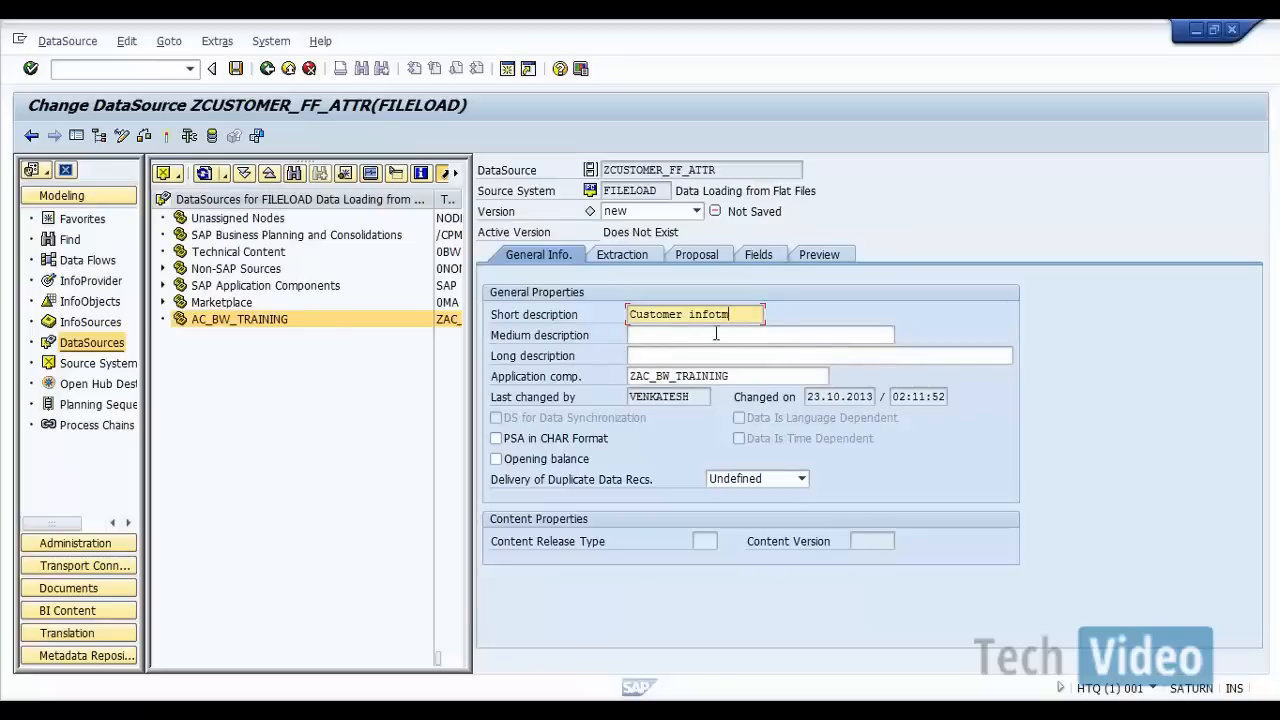
{"action": "key", "text": "BackSpace"}
{"action": "key", "text": "BackSpace"}
{"action": "key", "text": "BackSpace"}
{"action": "key", "text": "BackSpace"}
{"action": "key", "text": "BackSpace"}
{"action": "key", "text": "BackSpace"}
{"action": "key", "text": "BackSpace"}
{"action": "key", "text": "BackSpace"}
{"action": "key", "text": "BackSpace"}
{"action": "key", "text": "BackSpace"}
{"action": "key", "text": "BackSpace"}
{"action": "key", "text": "BackSpace"}
{"action": "key", "text": "BackSpace"}
{"action": "key", "text": "BackSpace"}
{"action": "key", "text": "BackSpace"}
{"action": "type", "text": "CUSTOME"}
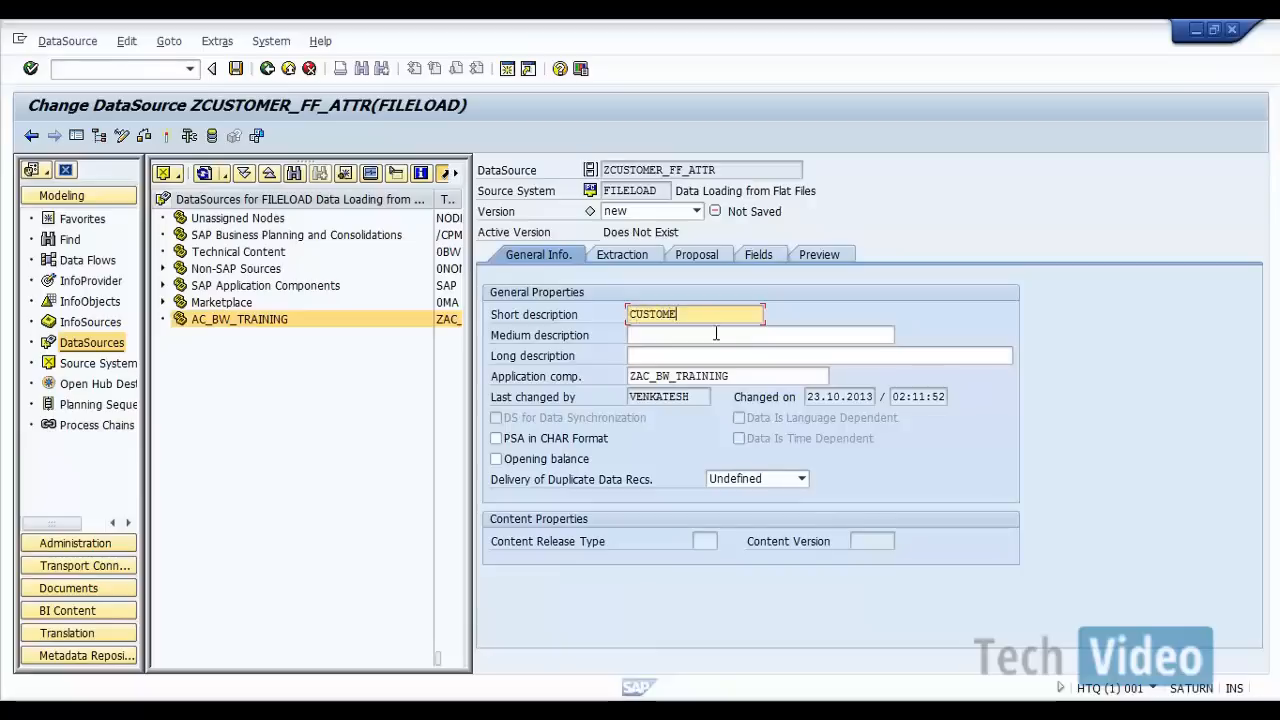
{"action": "type", "text": "R DATA "}
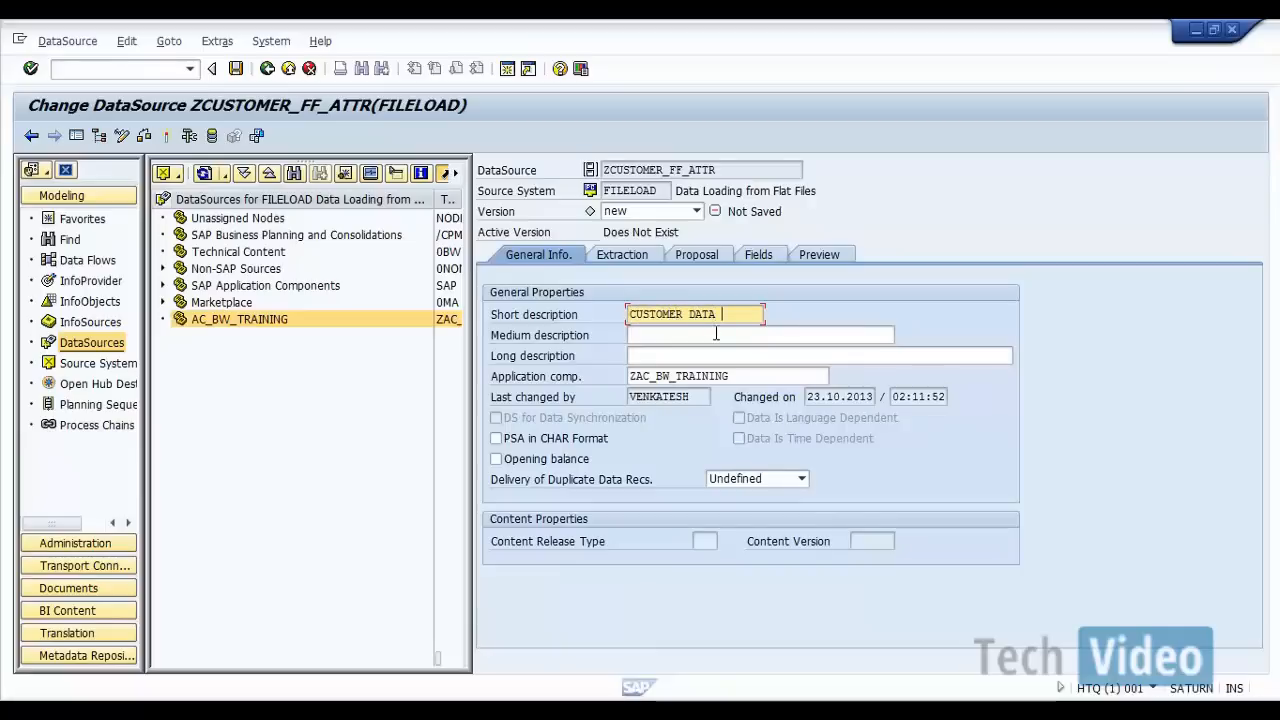
{"action": "type", "text": "FROM"}
{"action": "key", "text": "BackSpace"}
{"action": "key", "text": "BackSpace"}
{"action": "key", "text": "BackSpace"}
{"action": "key", "text": "BackSpace"}
{"action": "key", "text": "BackSpace"}
{"action": "key", "text": "BackSpace"}
{"action": "key", "text": "BackSpace"}
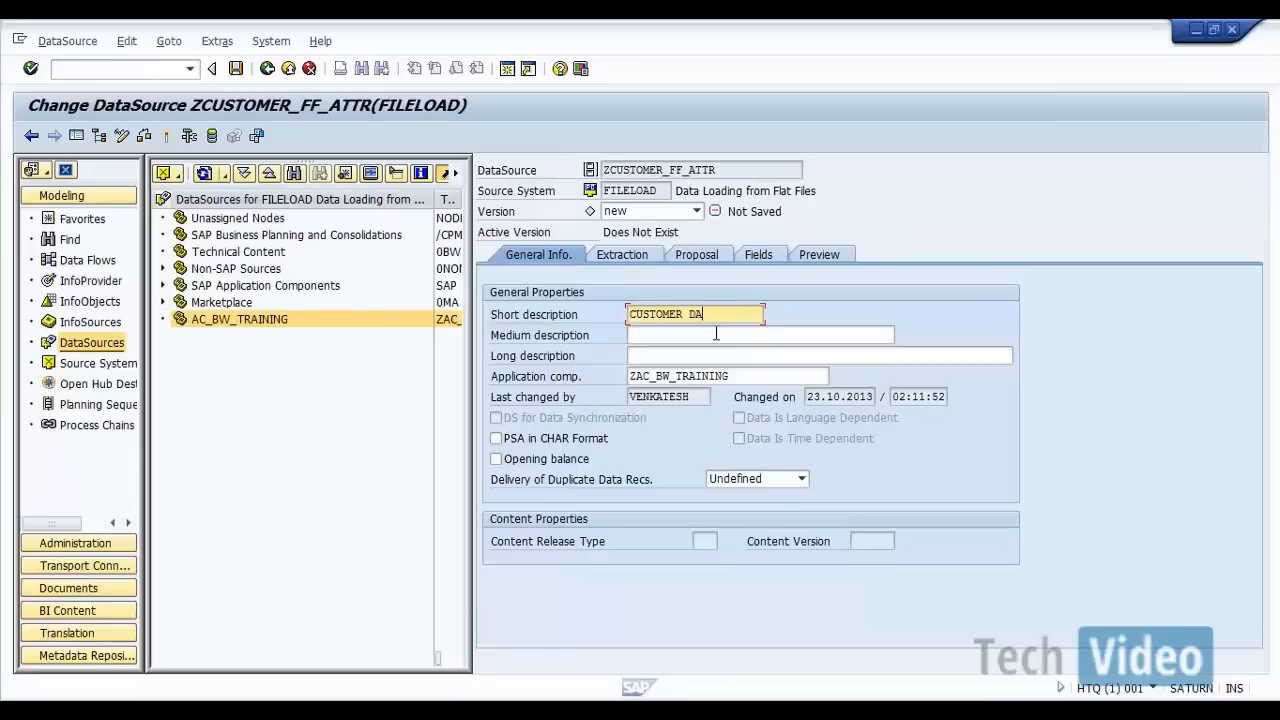
{"action": "key", "text": "BackSpace"}
{"action": "key", "text": "BackSpace"}
{"action": "key", "text": "BackSpace"}
{"action": "key", "text": "BackSpace"}
{"action": "key", "text": "BackSpace"}
{"action": "key", "text": "BackSpace"}
{"action": "key", "text": "BackSpace"}
{"action": "key", "text": "BackSpace"}
{"action": "key", "text": "BackSpace"}
{"action": "key", "text": "BackSpace"}
{"action": "key", "text": "BackSpace"}
{"action": "type", "text": "Cust data from FF"}
Step: Enter "Customer Data From Flat File" as the medium description and leave the long description empty
{"action": "left_click", "coordinate": [716, 334]}
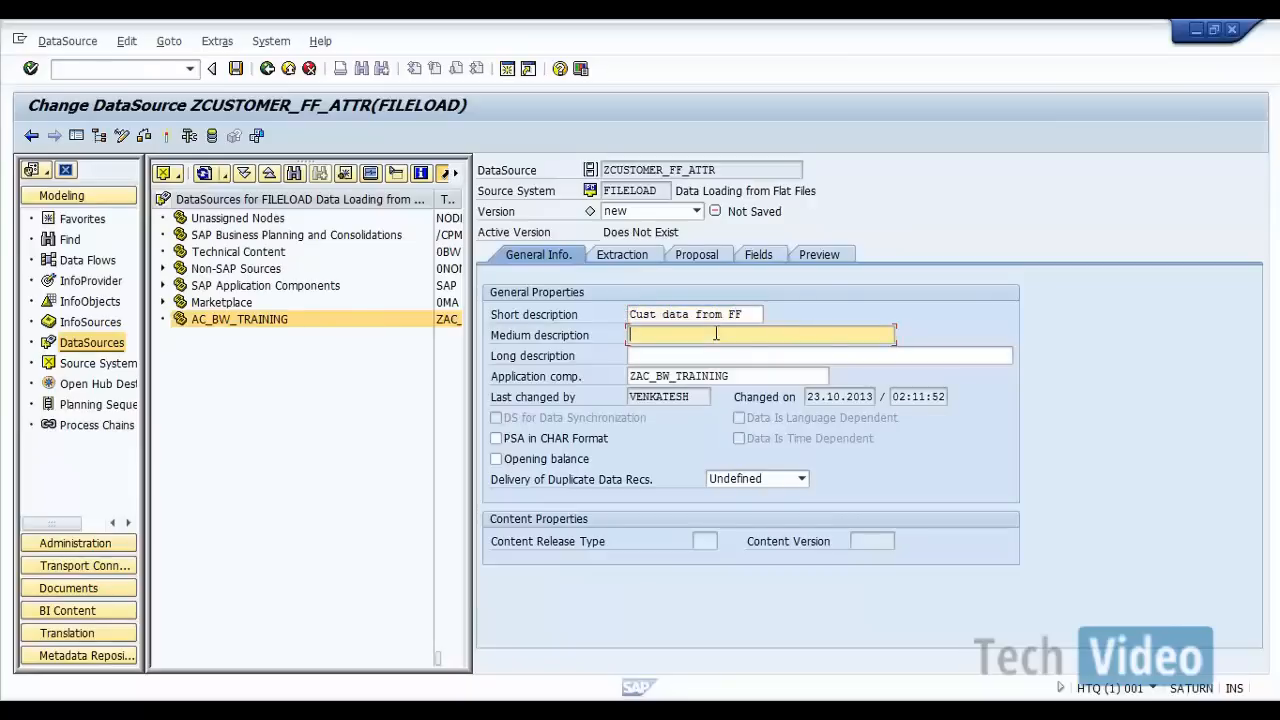
{"action": "type", "text": "Customer "}
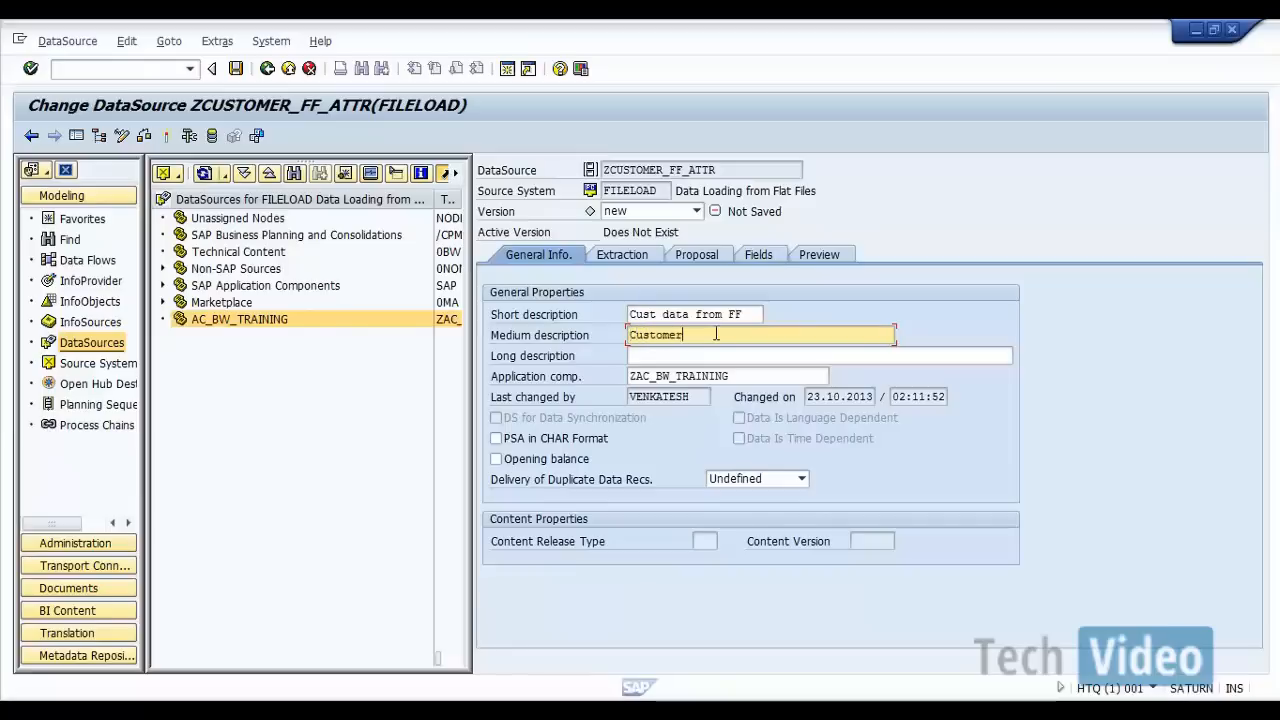
{"action": "type", "text": "Data From Flat Fie"}
{"action": "key", "text": "BackSpace"}
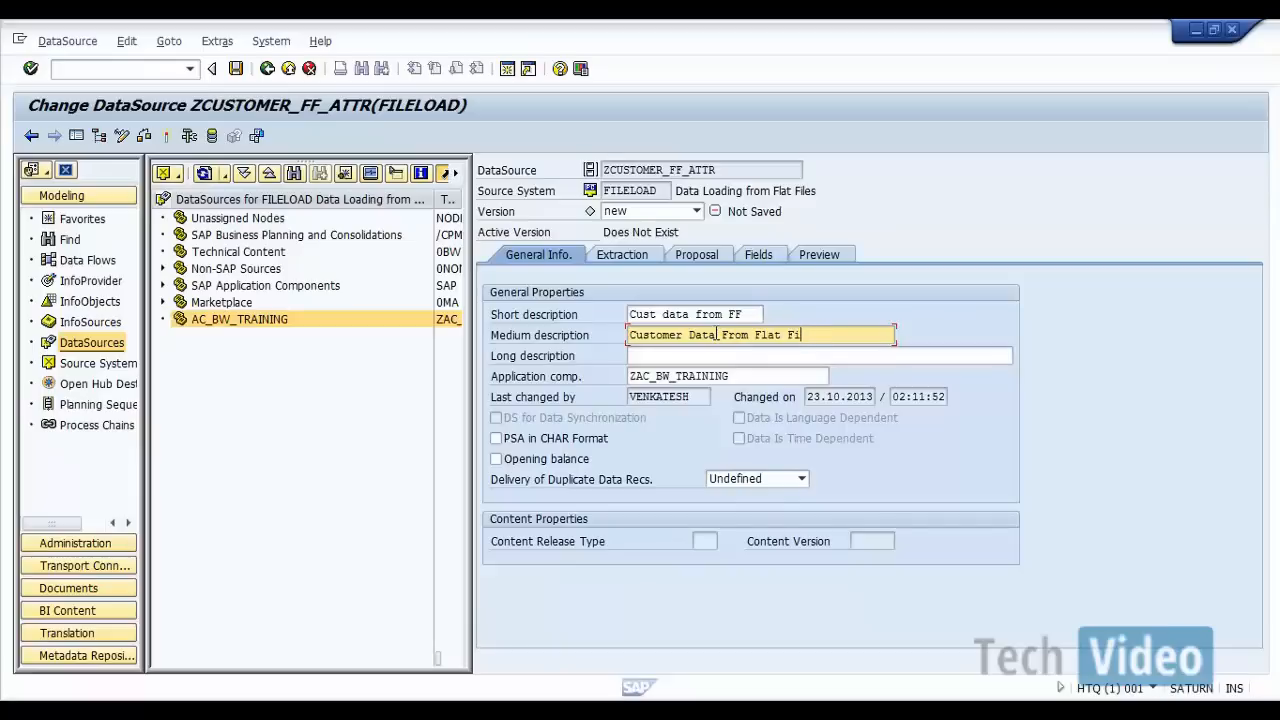
{"action": "type", "text": "le"}
{"action": "left_click", "coordinate": [747, 355]}
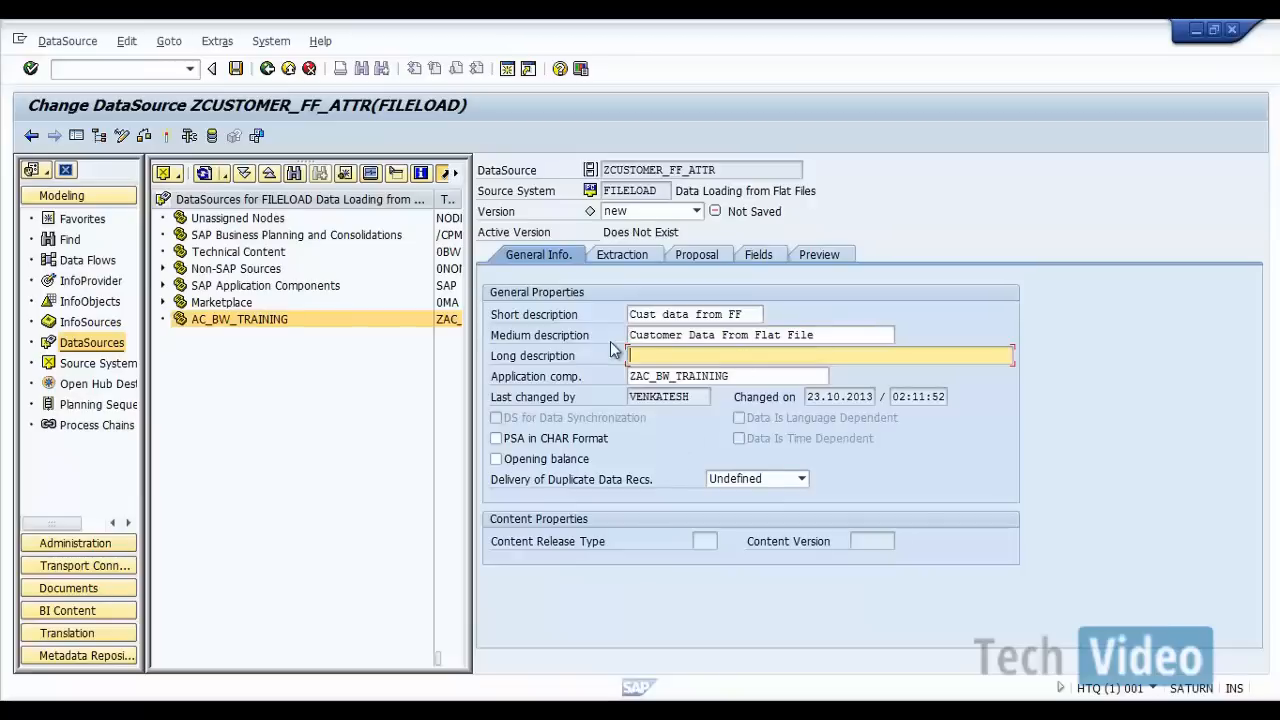
Step: Open the extraction settings and choose the adapter Load Text-Type File from Local Workstation
{"action": "left_click", "coordinate": [614, 256]}
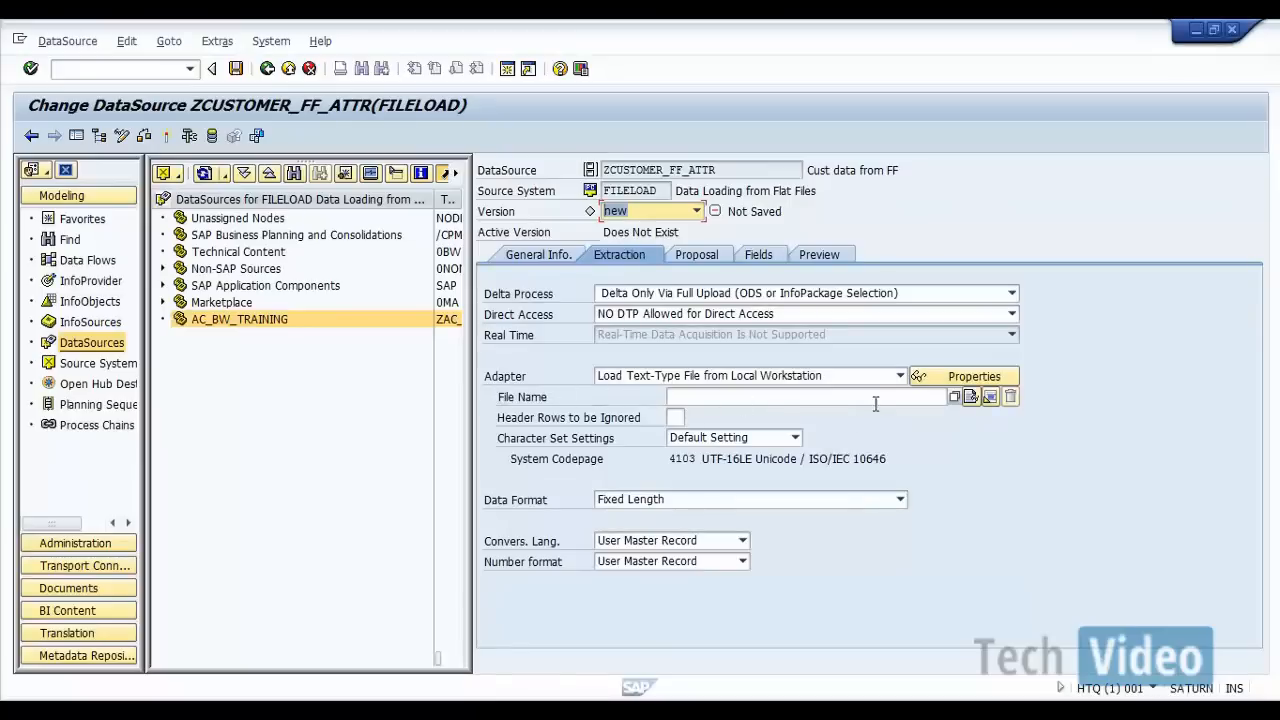
{"action": "left_click", "coordinate": [900, 377]}
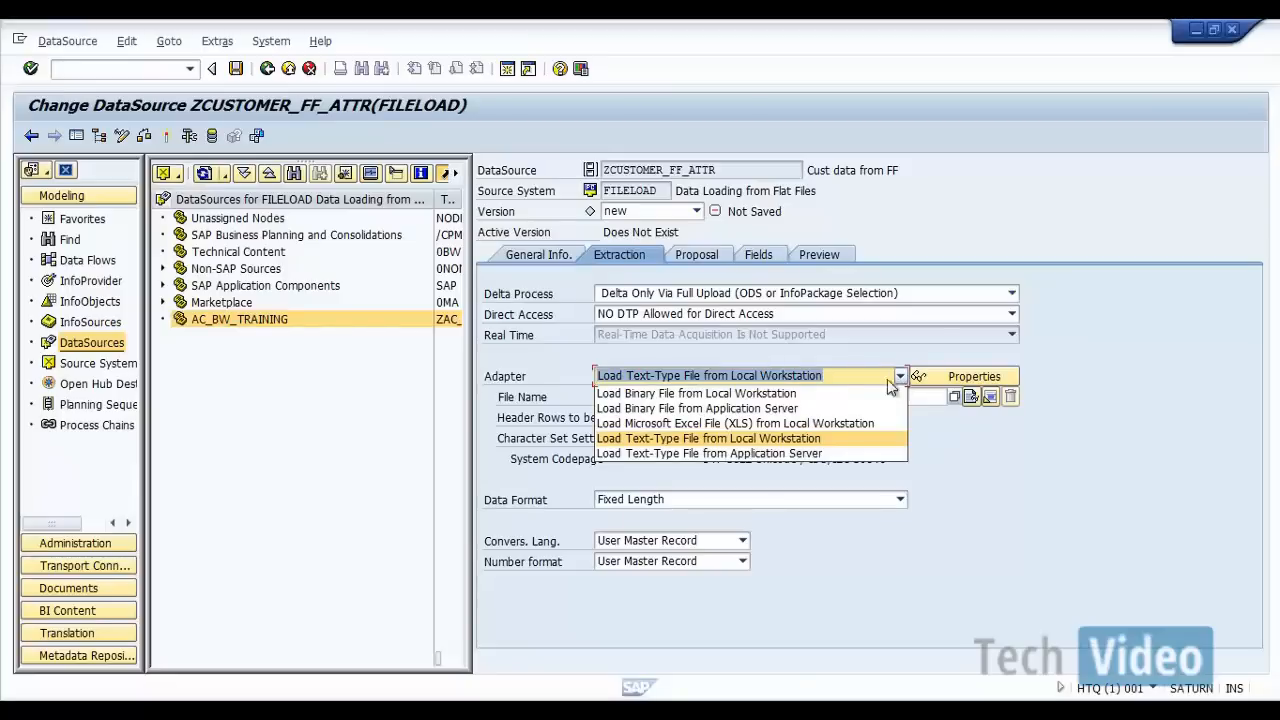
{"action": "left_click", "coordinate": [818, 441]}
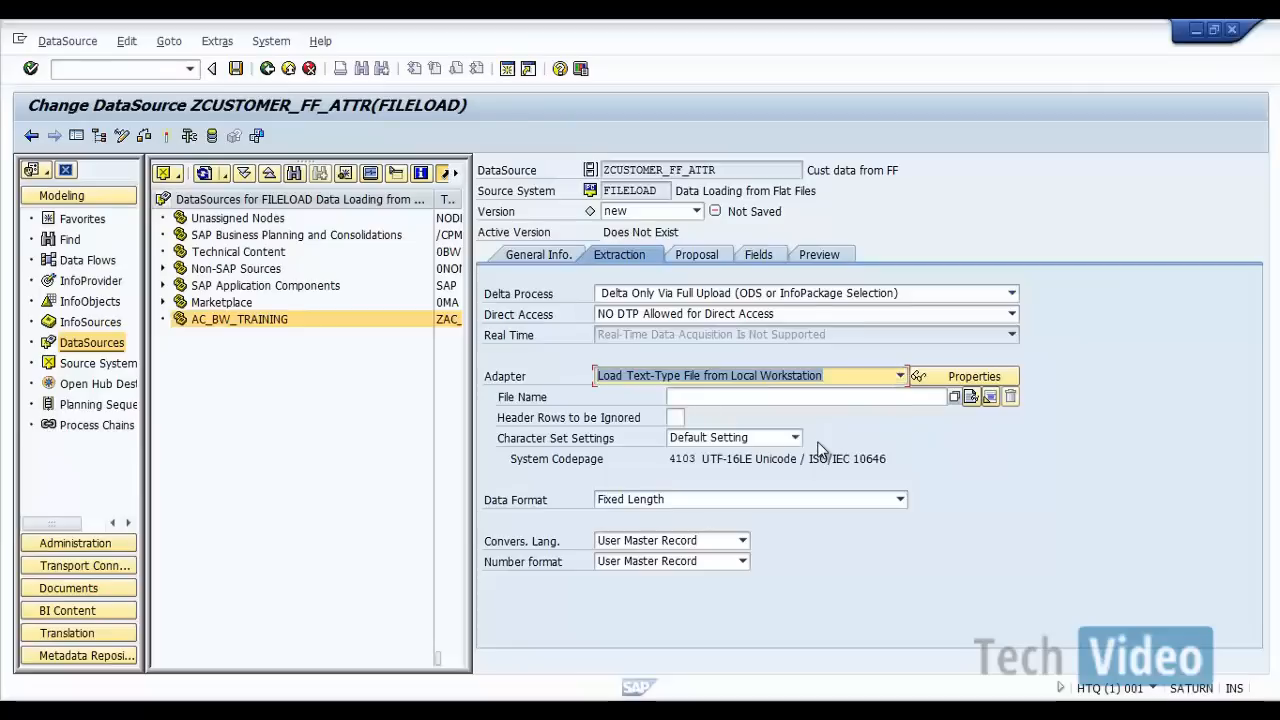
{"action": "left_click", "coordinate": [973, 398]}
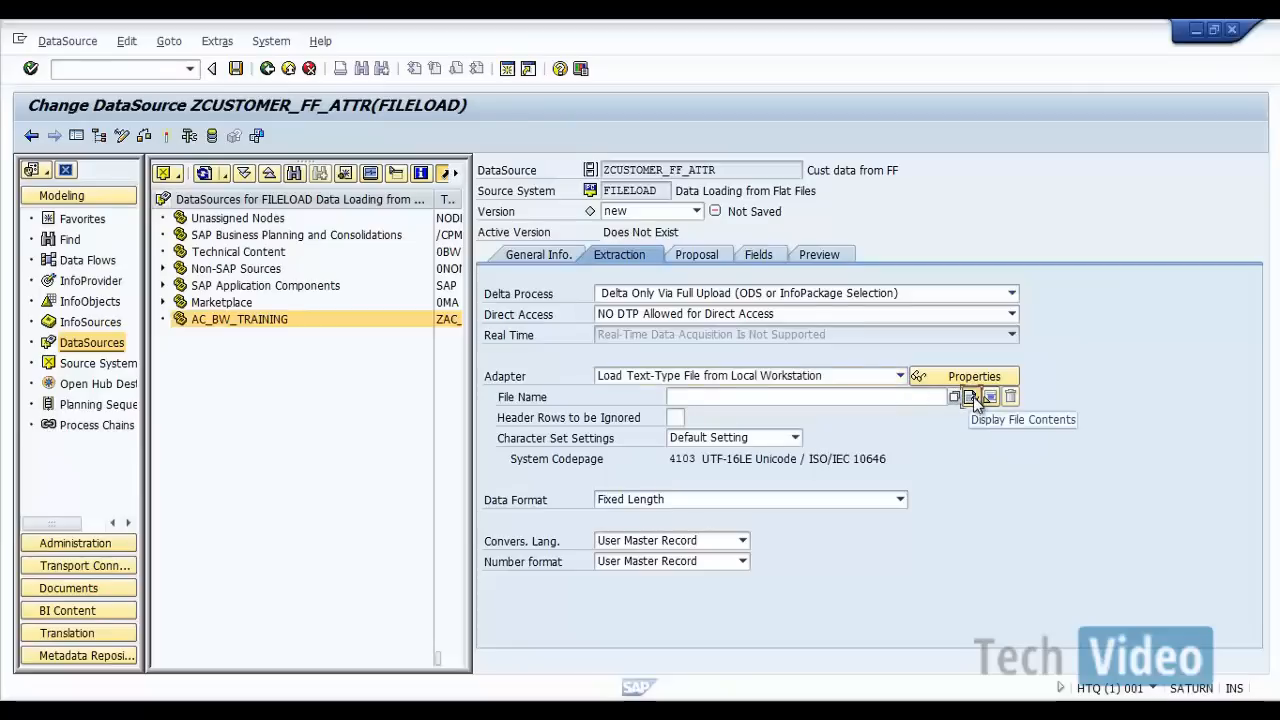
{"action": "left_click", "coordinate": [970, 397]}
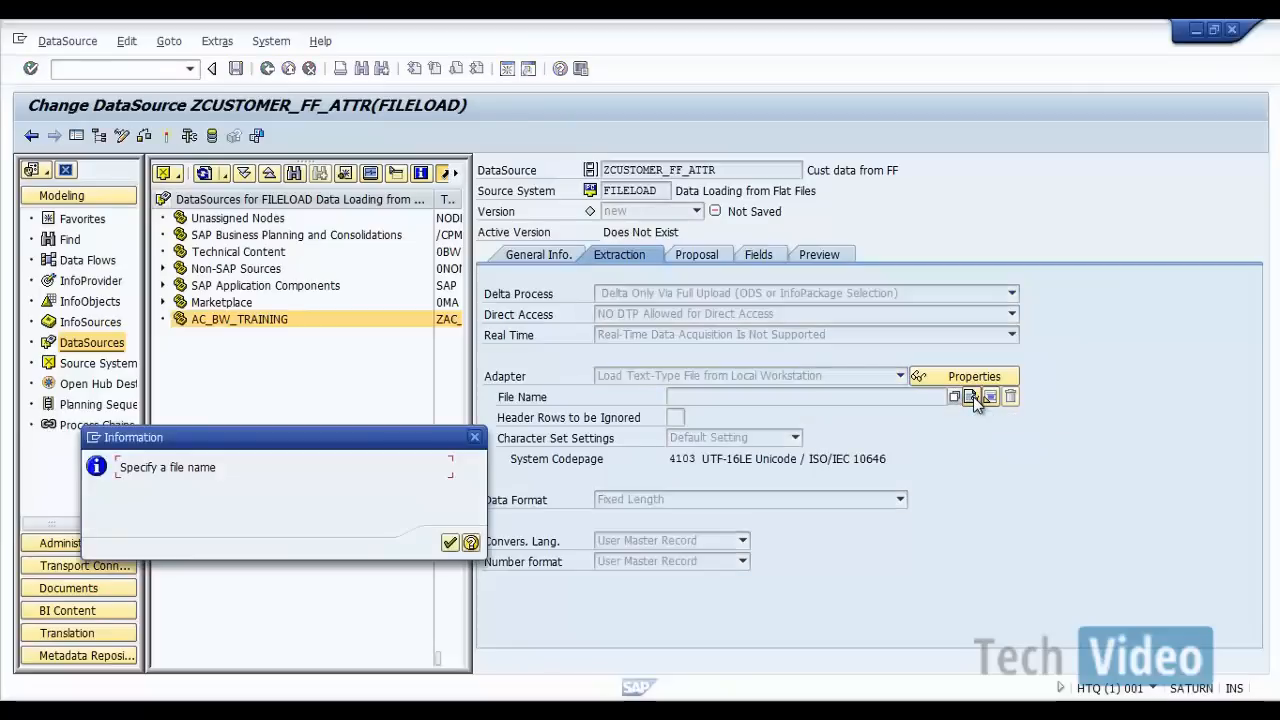
{"action": "left_click", "coordinate": [447, 542]}
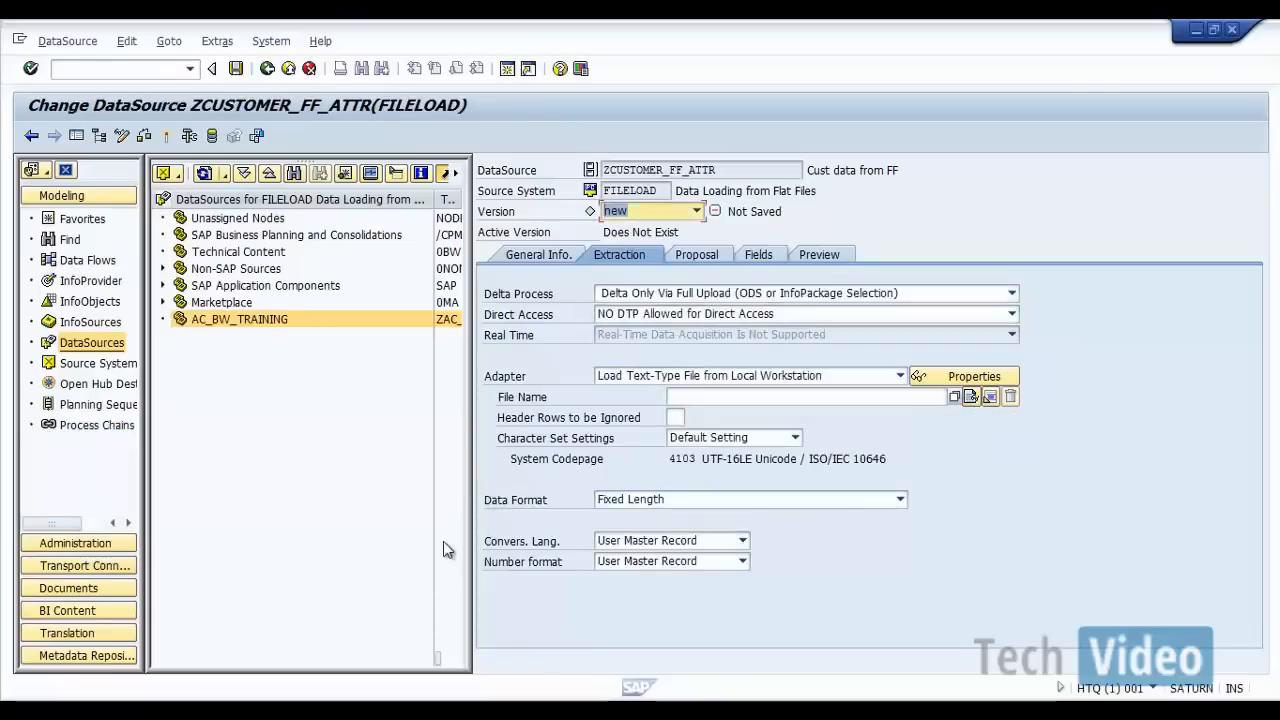
Step: Browse for the source file in the desktop's BW Data Files\DataFiles folder and select Customer_Attr_TD.xls
{"action": "left_click", "coordinate": [954, 397]}
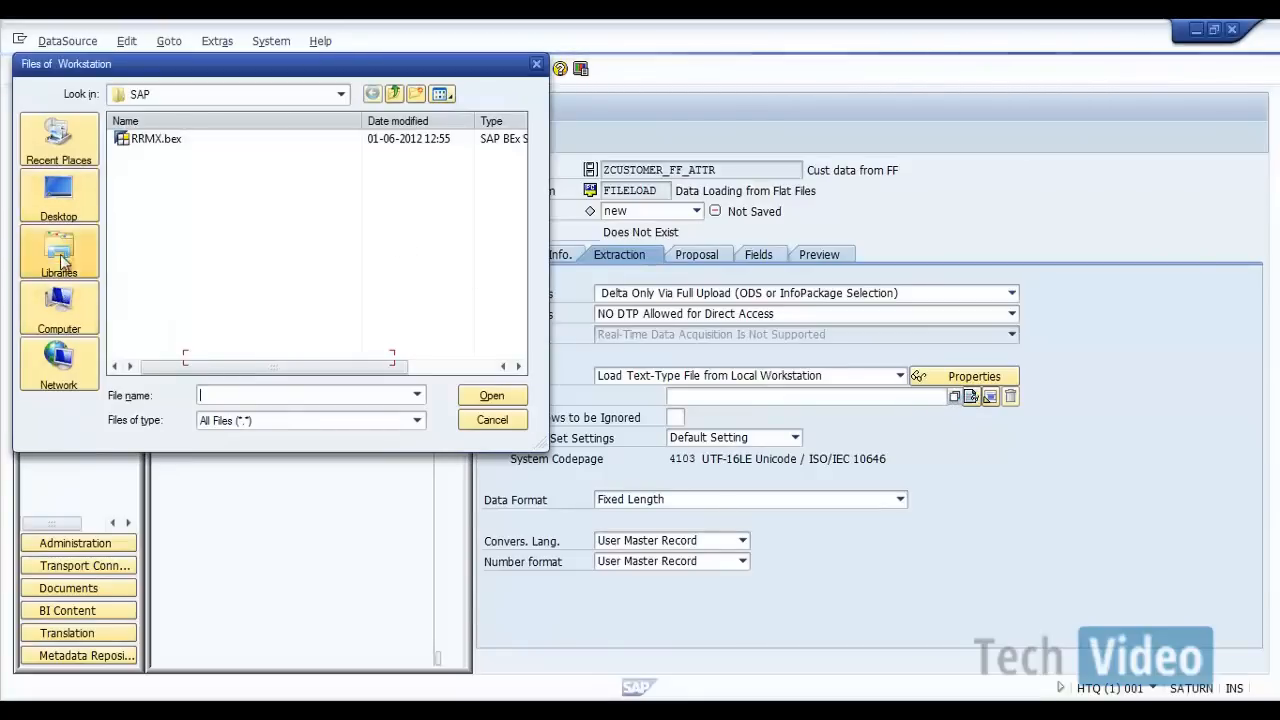
{"action": "left_click", "coordinate": [66, 207]}
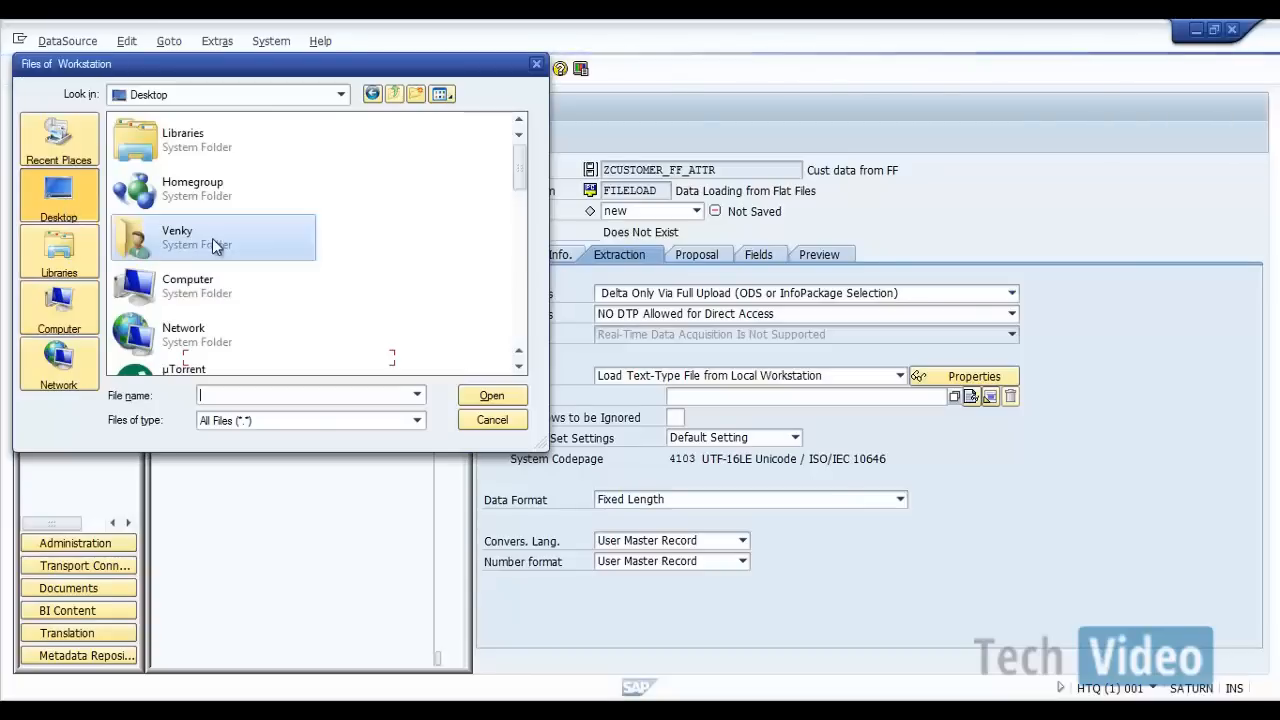
{"action": "left_click_drag", "start_coordinate": [518, 163], "coordinate": [520, 242]}
{"action": "double_click", "coordinate": [163, 210]}
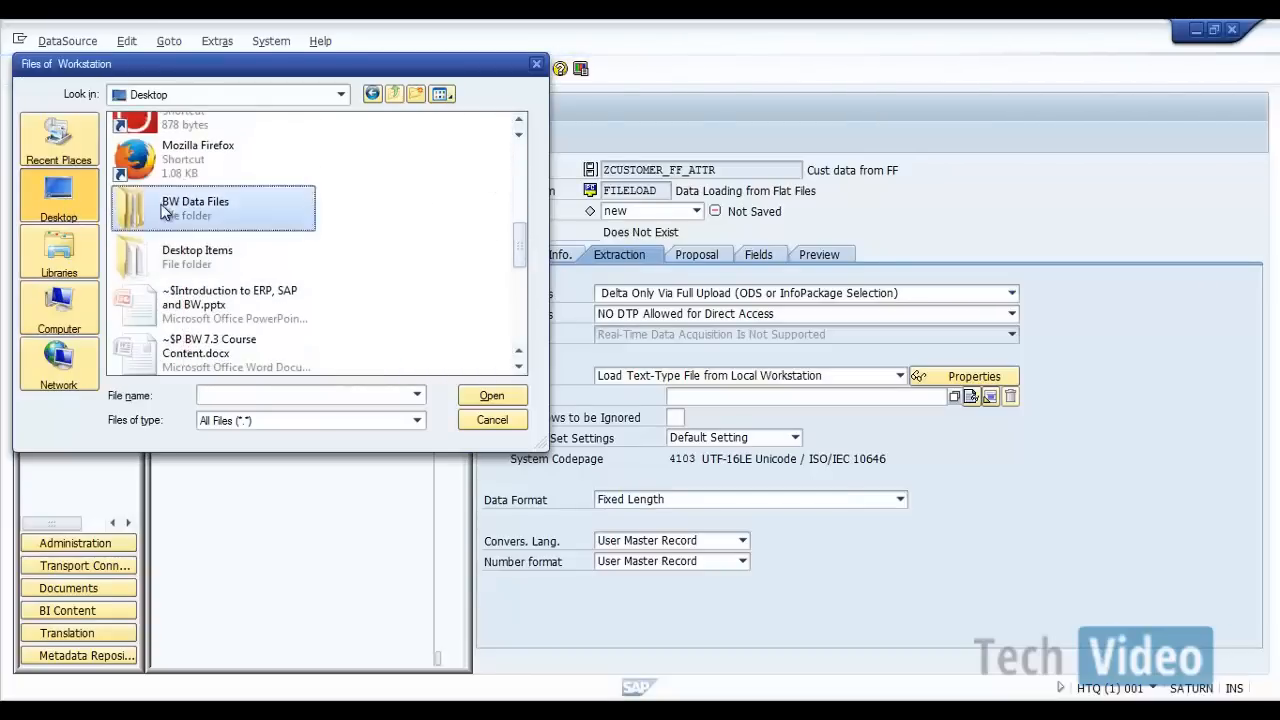
{"action": "double_click", "coordinate": [164, 145]}
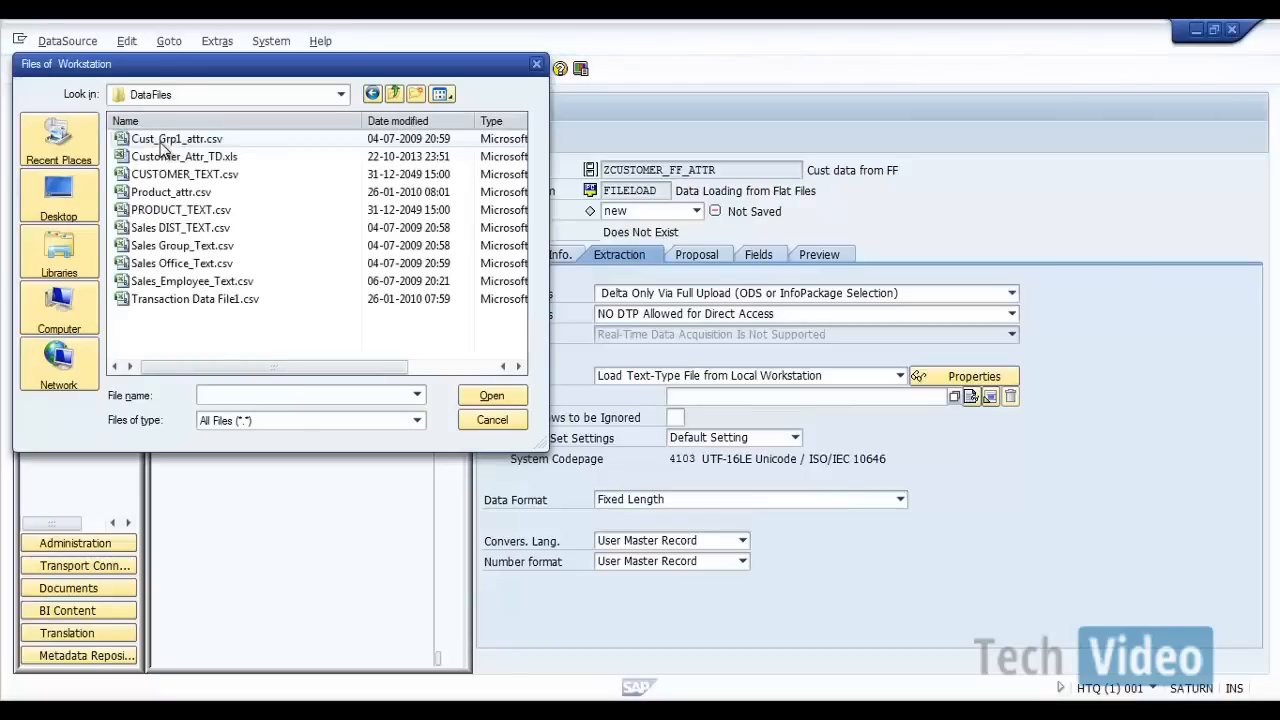
{"action": "left_click", "coordinate": [165, 156]}
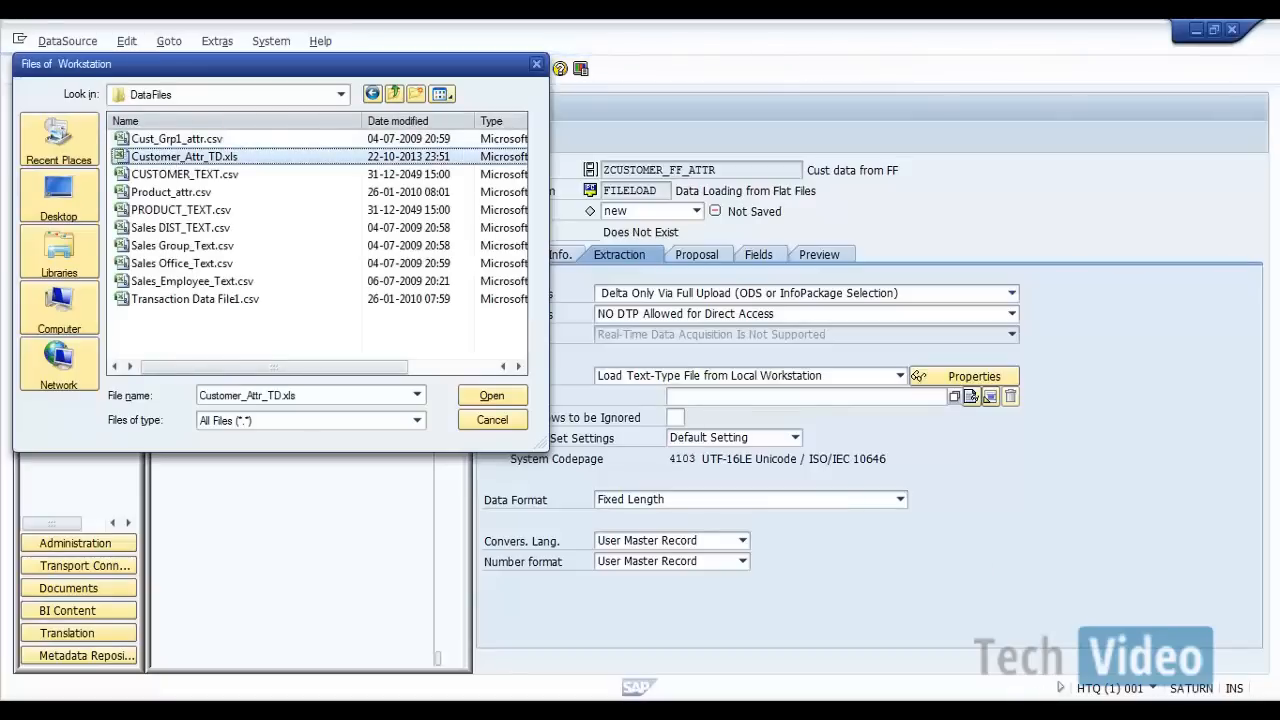
Step: Switch to Excel and close the Customer_Attr_TD.xls workbook without saving its changes
{"action": "left_click", "coordinate": [1022, 710]}
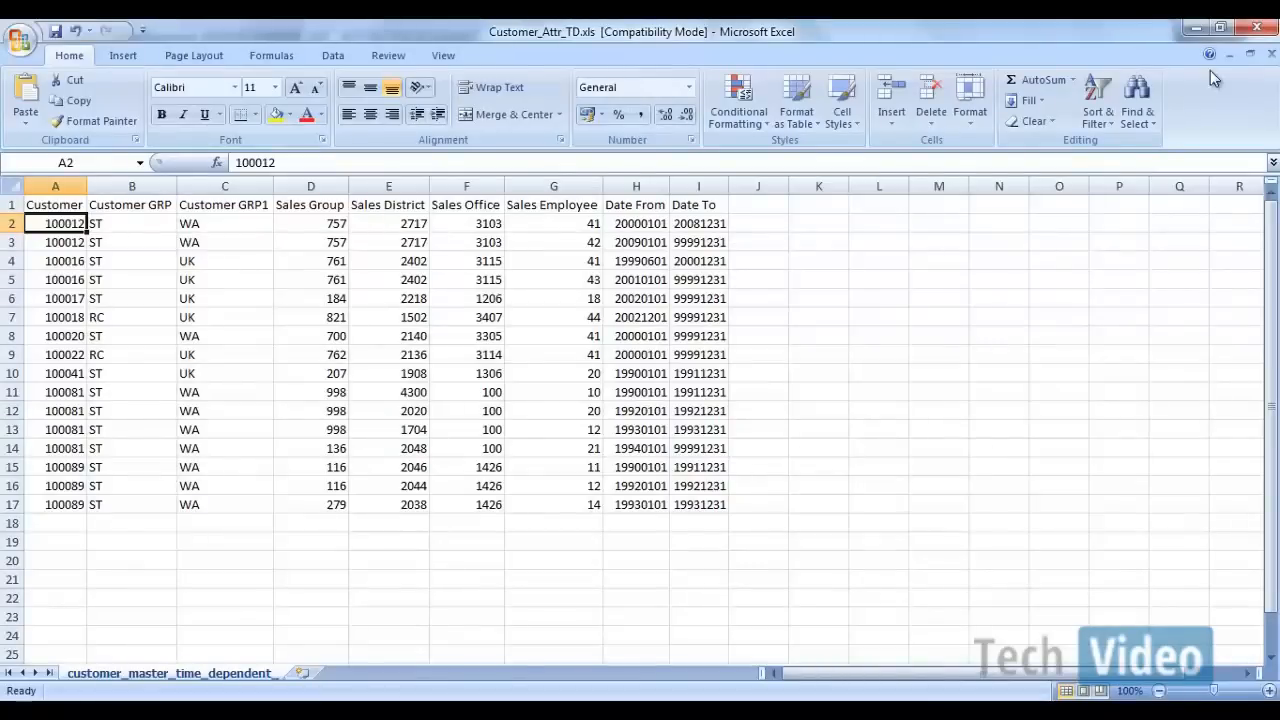
{"action": "left_click", "coordinate": [1256, 27]}
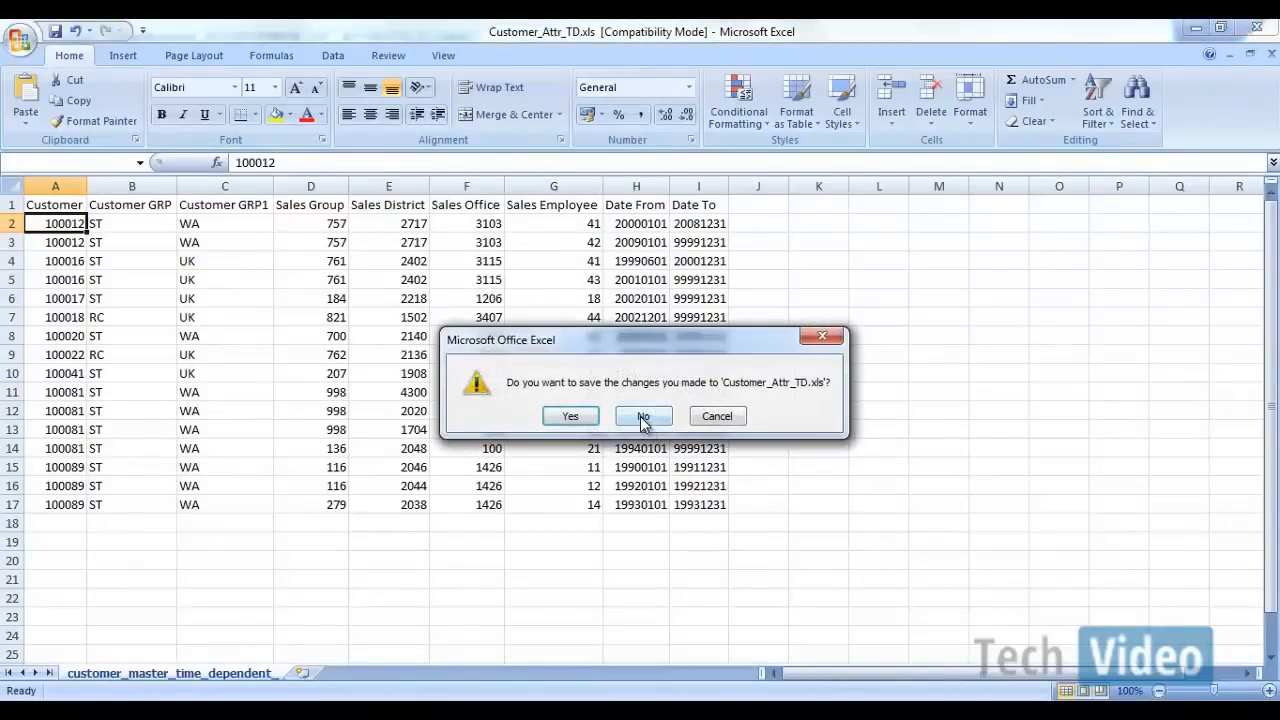
{"action": "left_click", "coordinate": [643, 420]}
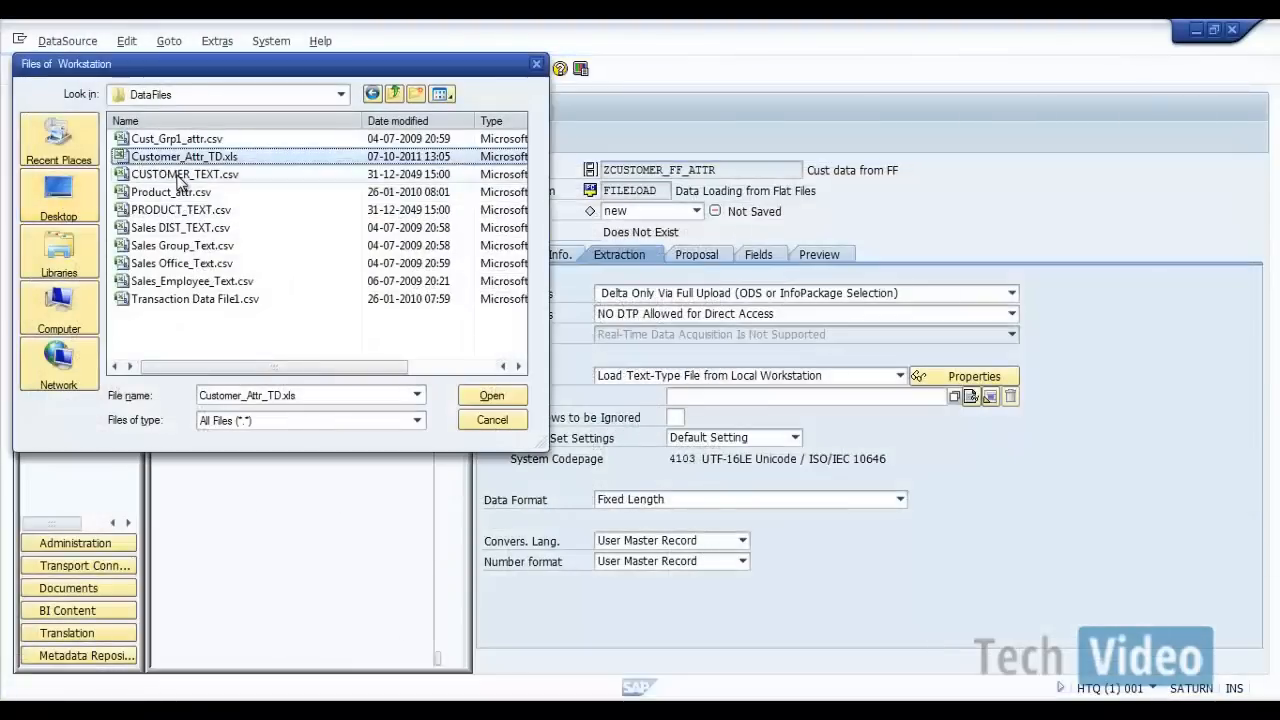
Step: Reselect Customer_Attr_TD.xls in the file dialog and open it as the DataSource's file name
{"action": "left_click", "coordinate": [145, 174]}
{"action": "left_click", "coordinate": [148, 157]}
{"action": "left_click", "coordinate": [470, 395]}
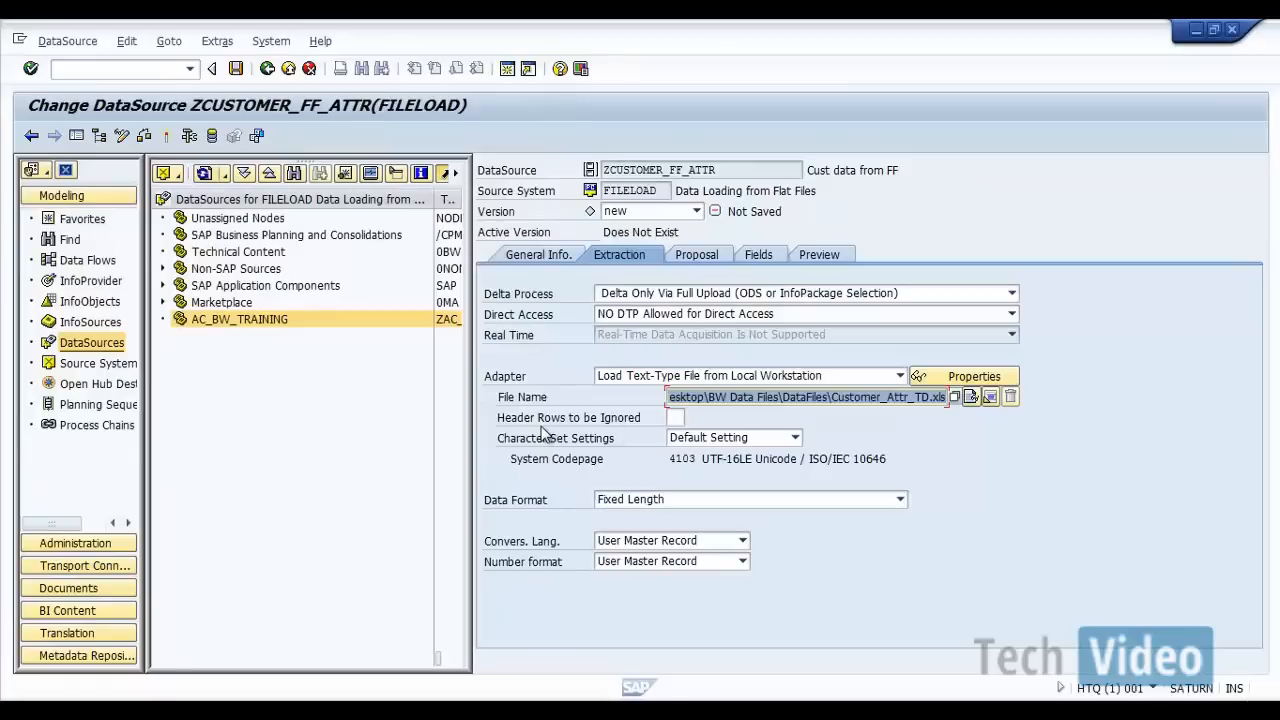
Step: Set the header rows to be ignored to 1 and the data format to Separated with Separator (for Example, CSV)
{"action": "left_click", "coordinate": [675, 418]}
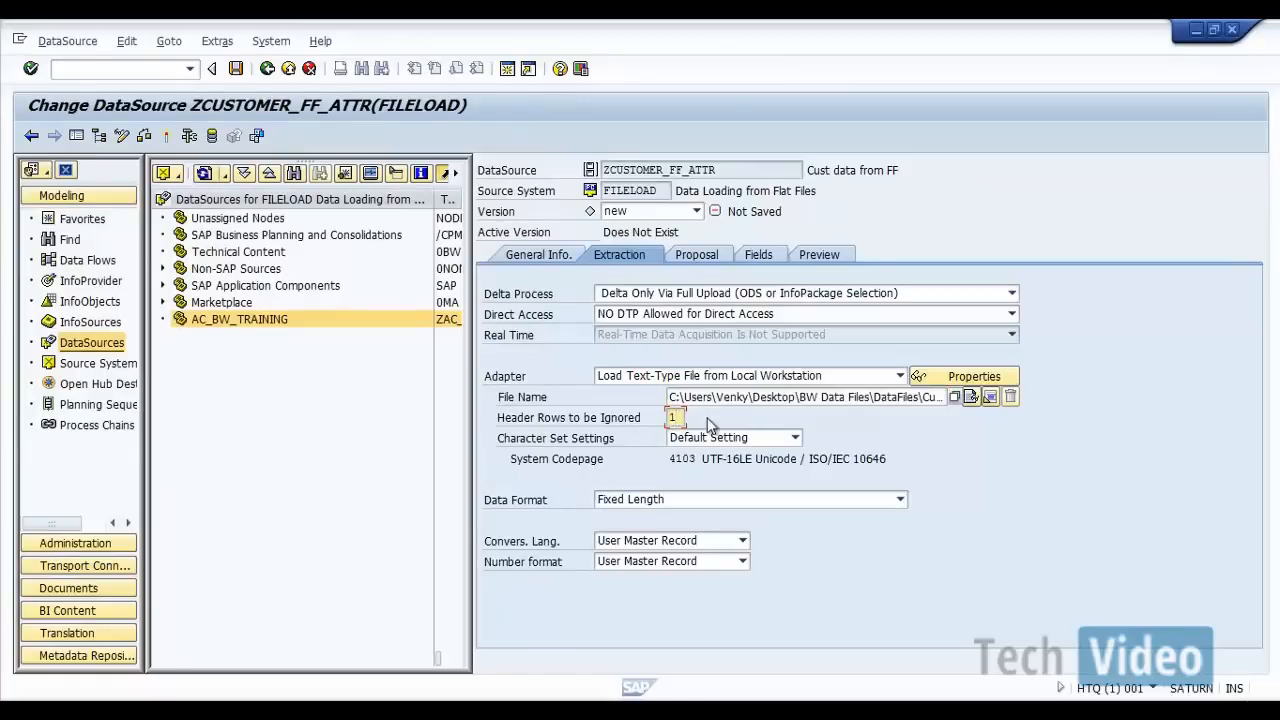
{"action": "type", "text": "1"}
{"action": "left_click", "coordinate": [644, 464]}
{"action": "left_click", "coordinate": [659, 497]}
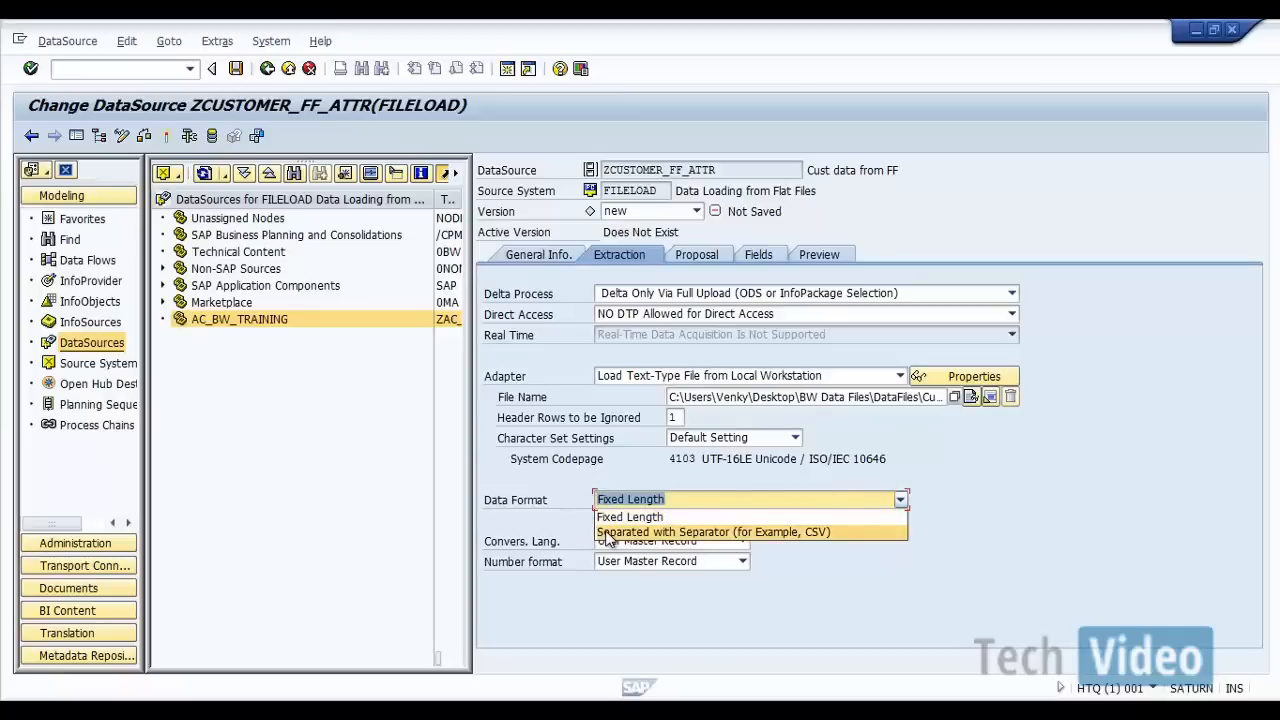
{"action": "left_click", "coordinate": [607, 534]}
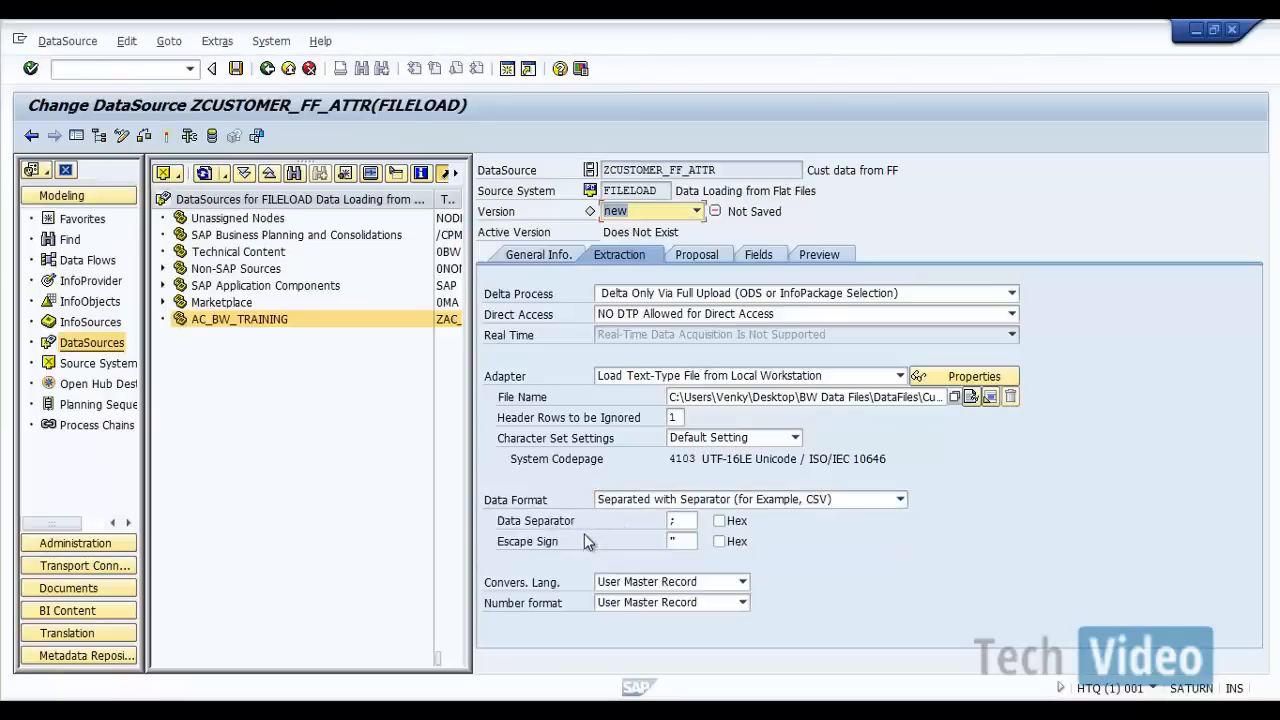
Step: Check the escape sign and data separator settings, and open the DataSource's field proposal
{"action": "left_click", "coordinate": [683, 542]}
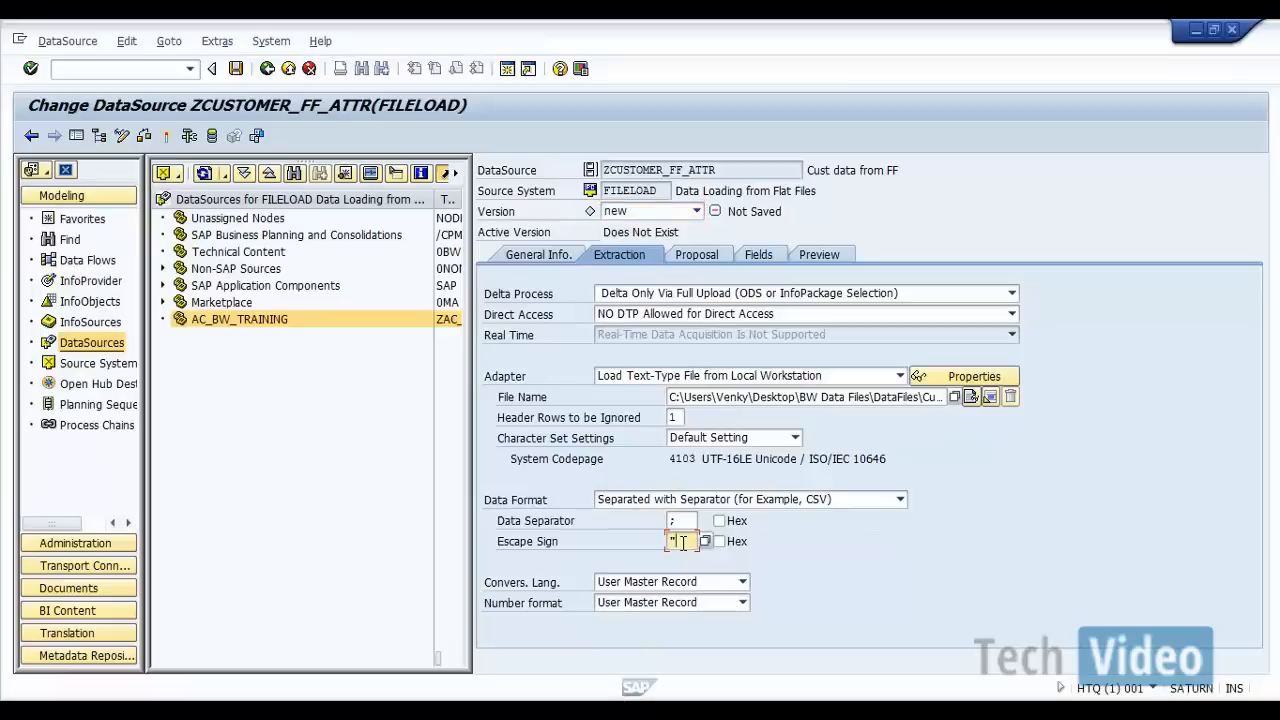
{"action": "left_click", "coordinate": [687, 520]}
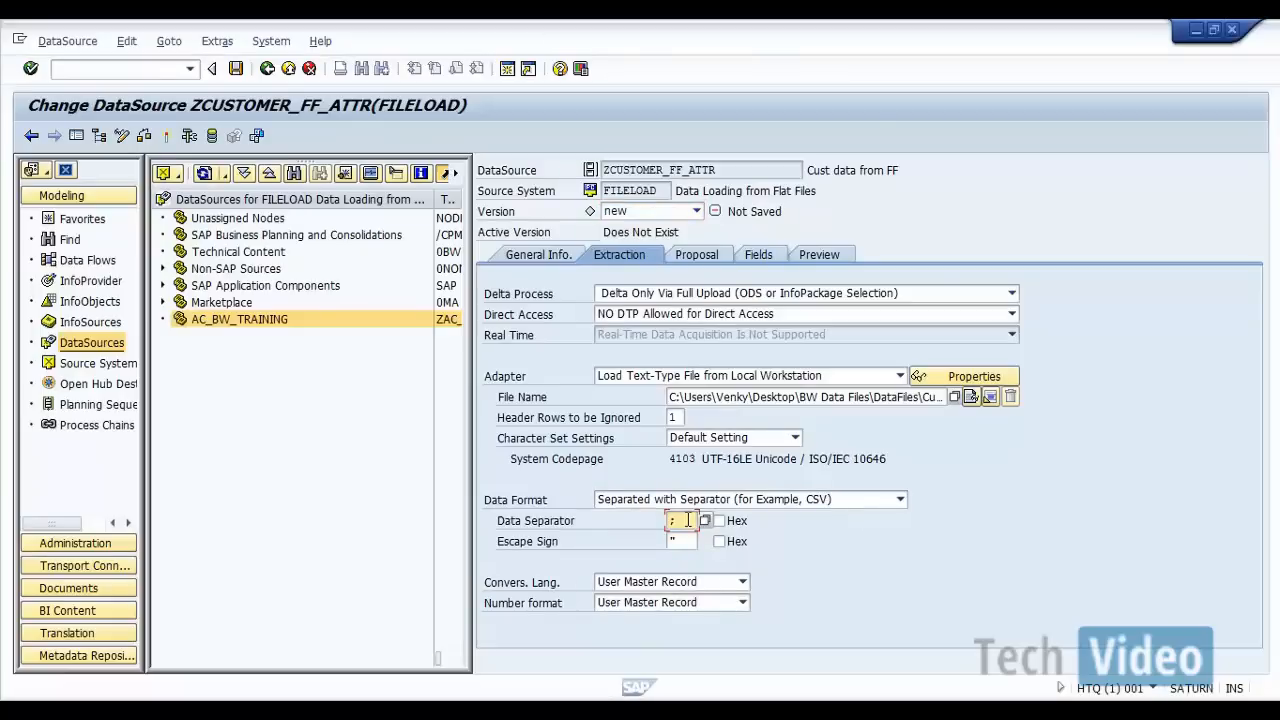
{"action": "left_click", "coordinate": [704, 254]}
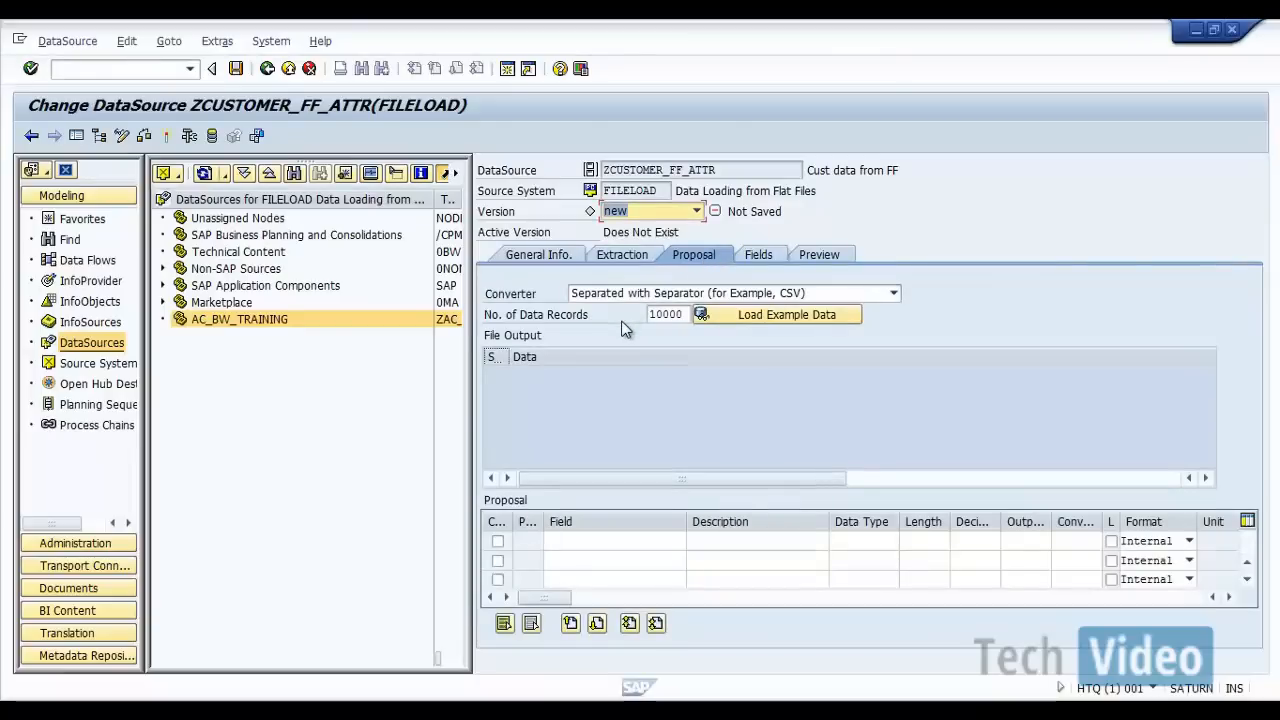
Step: Try to load the example data, and recheck the file name, data separator and escape sign in the extraction settings
{"action": "left_click", "coordinate": [733, 314]}
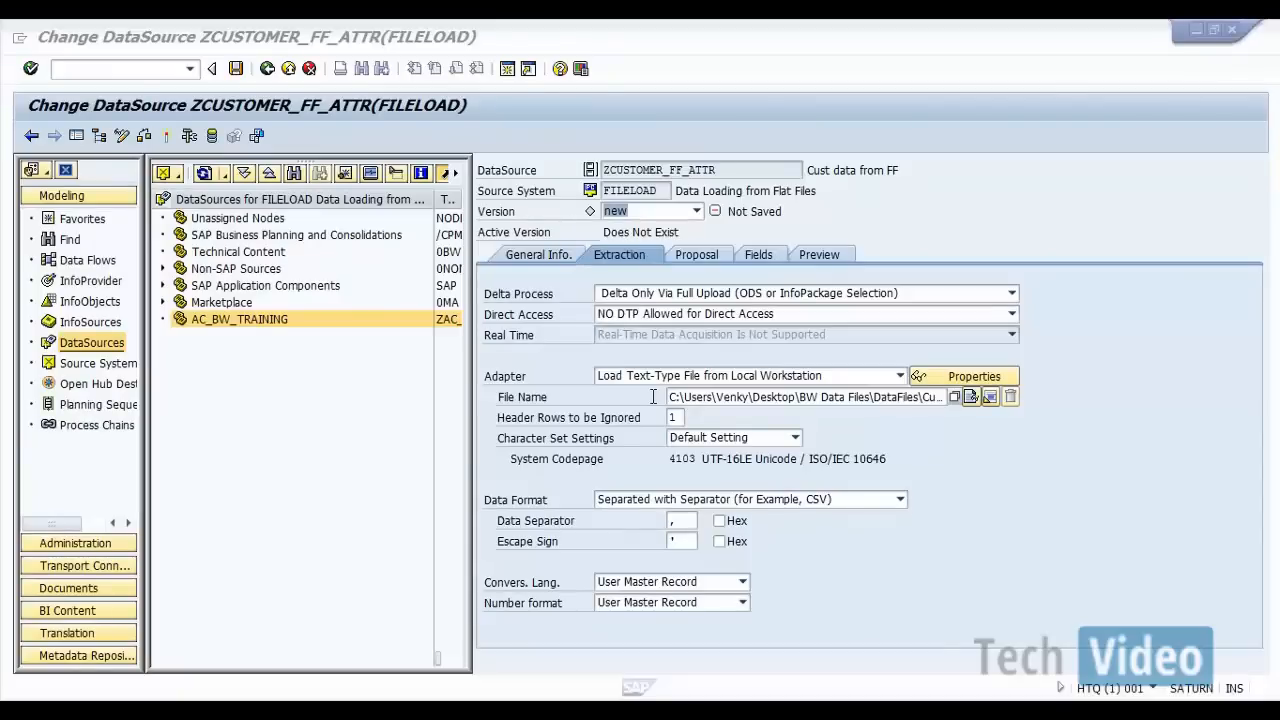
{"action": "left_click", "coordinate": [781, 397]}
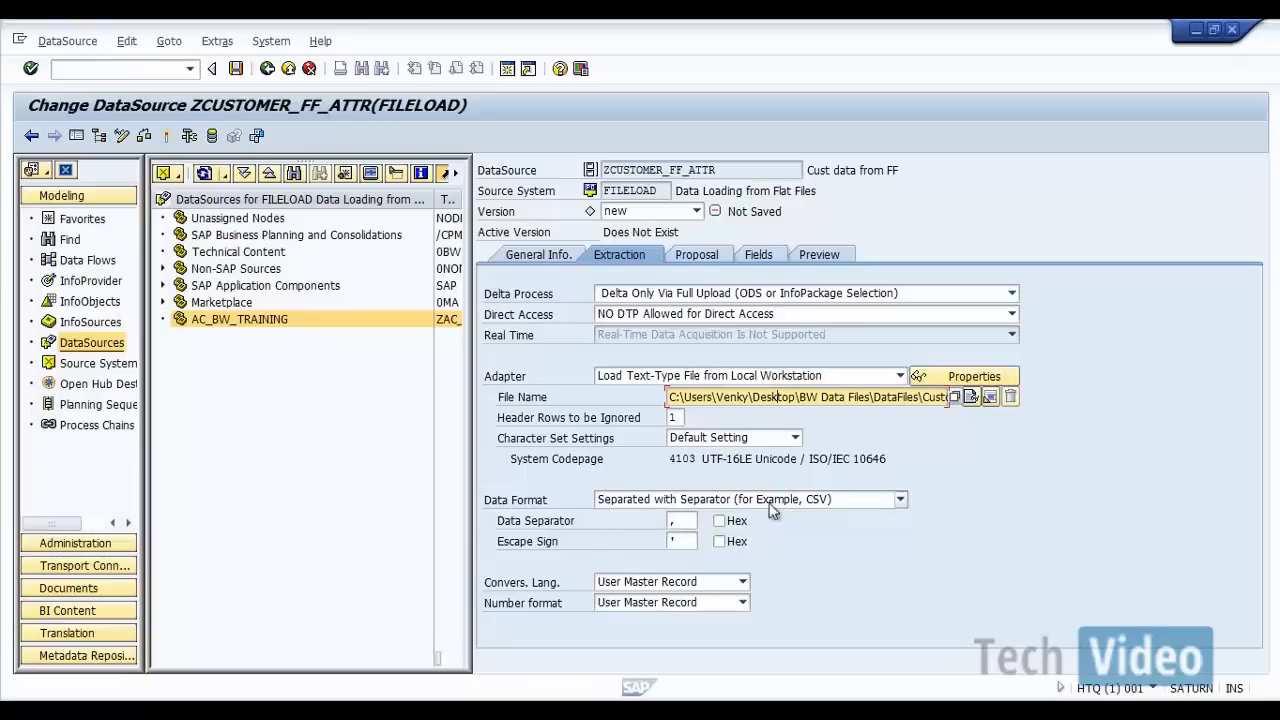
{"action": "left_click", "coordinate": [690, 520]}
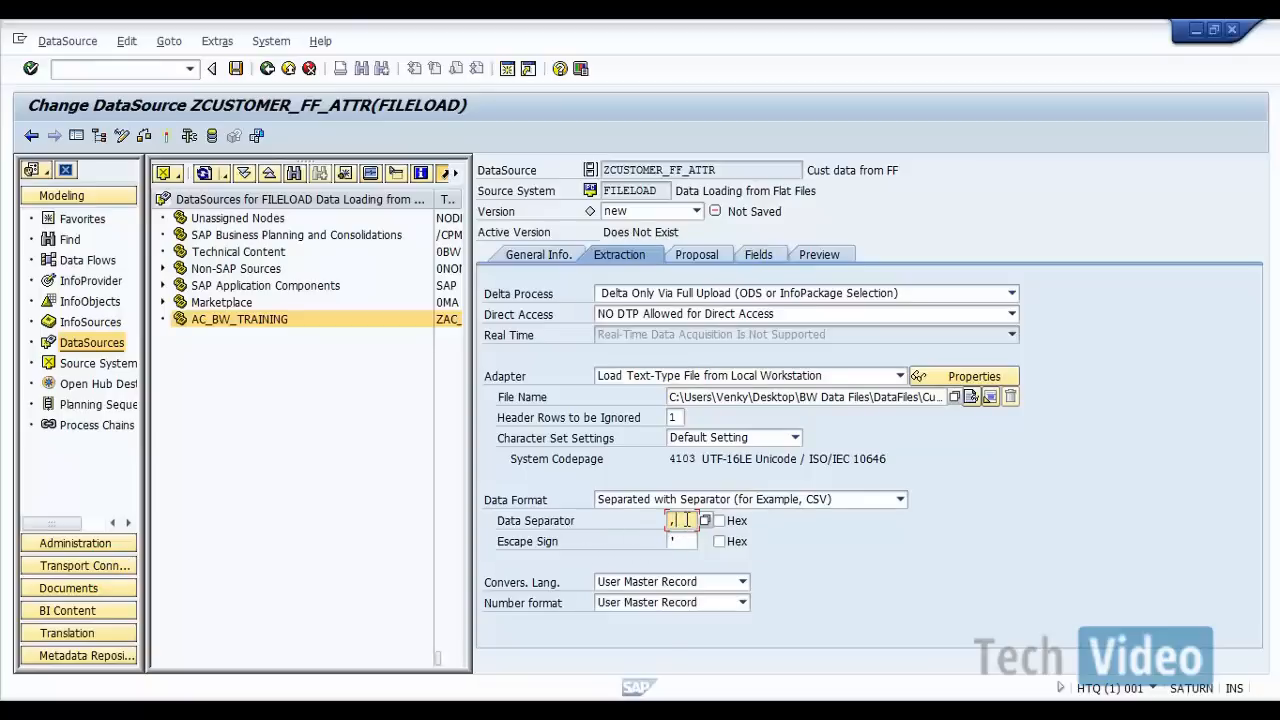
{"action": "left_click", "coordinate": [686, 540]}
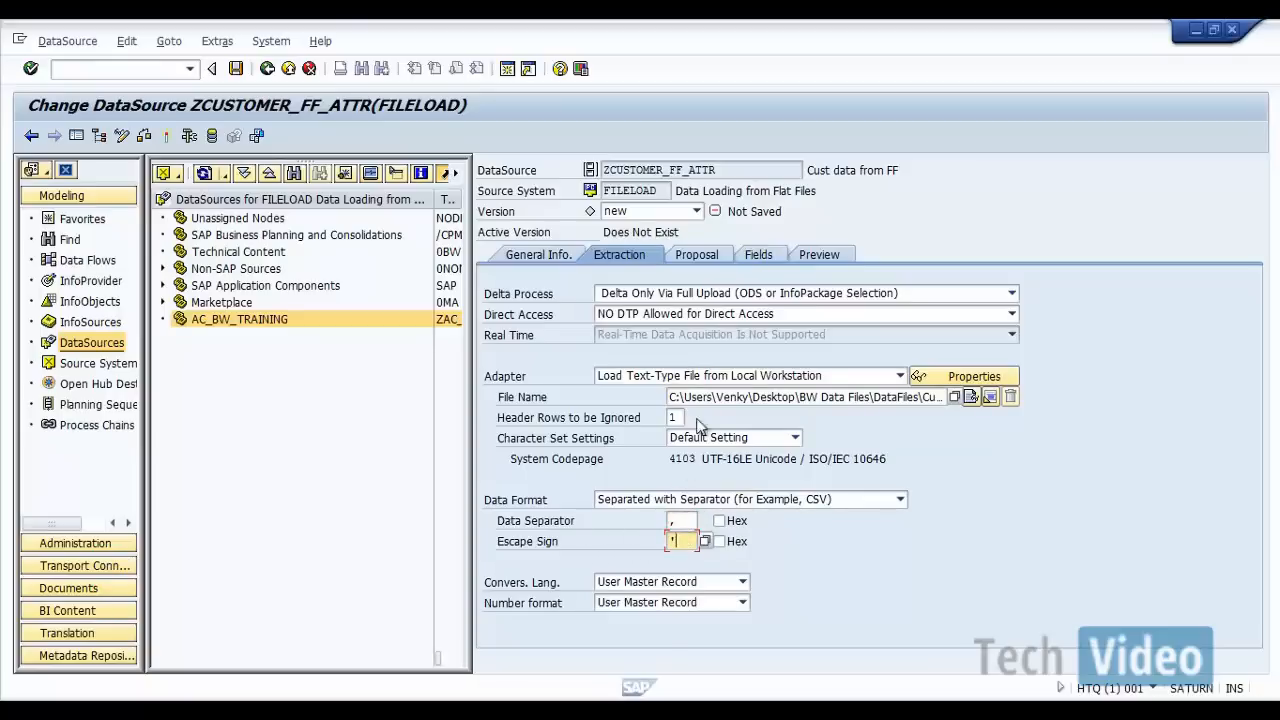
Step: Load the example data for the field proposal and copy the proposed fields into the DataSource's field list
{"action": "left_click", "coordinate": [714, 254]}
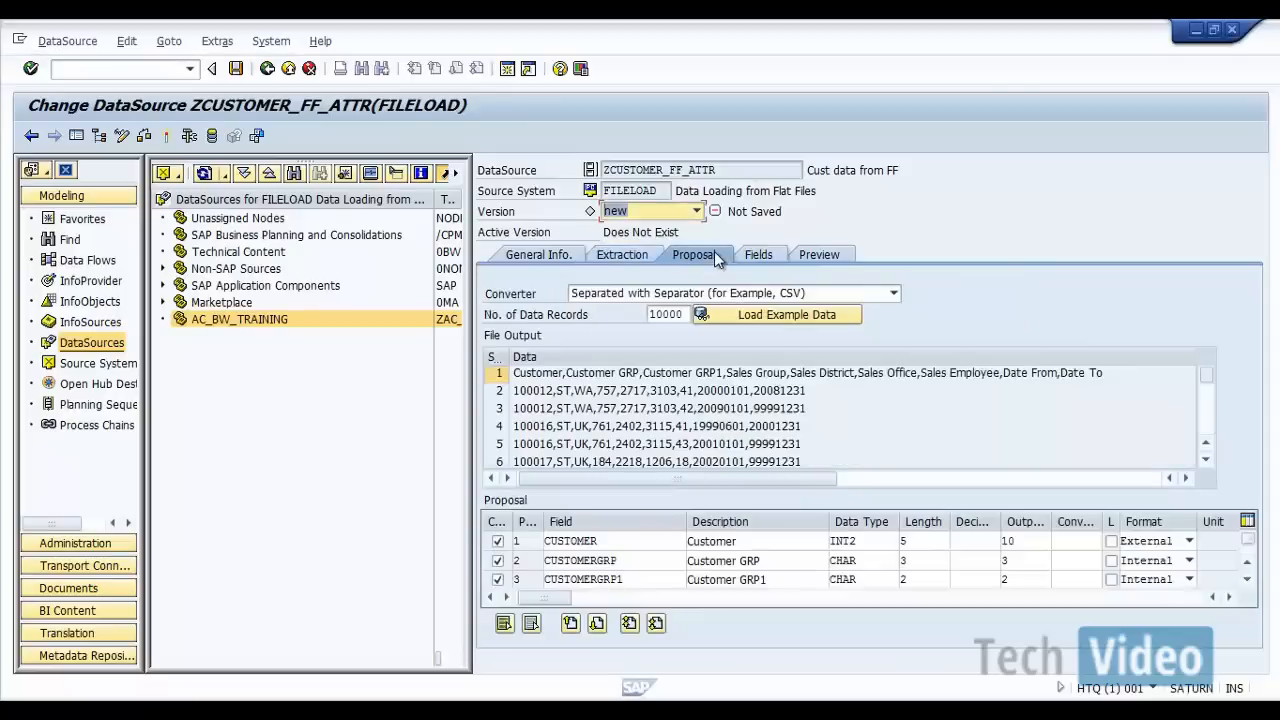
{"action": "left_click", "coordinate": [715, 314]}
{"action": "left_click", "coordinate": [760, 258]}
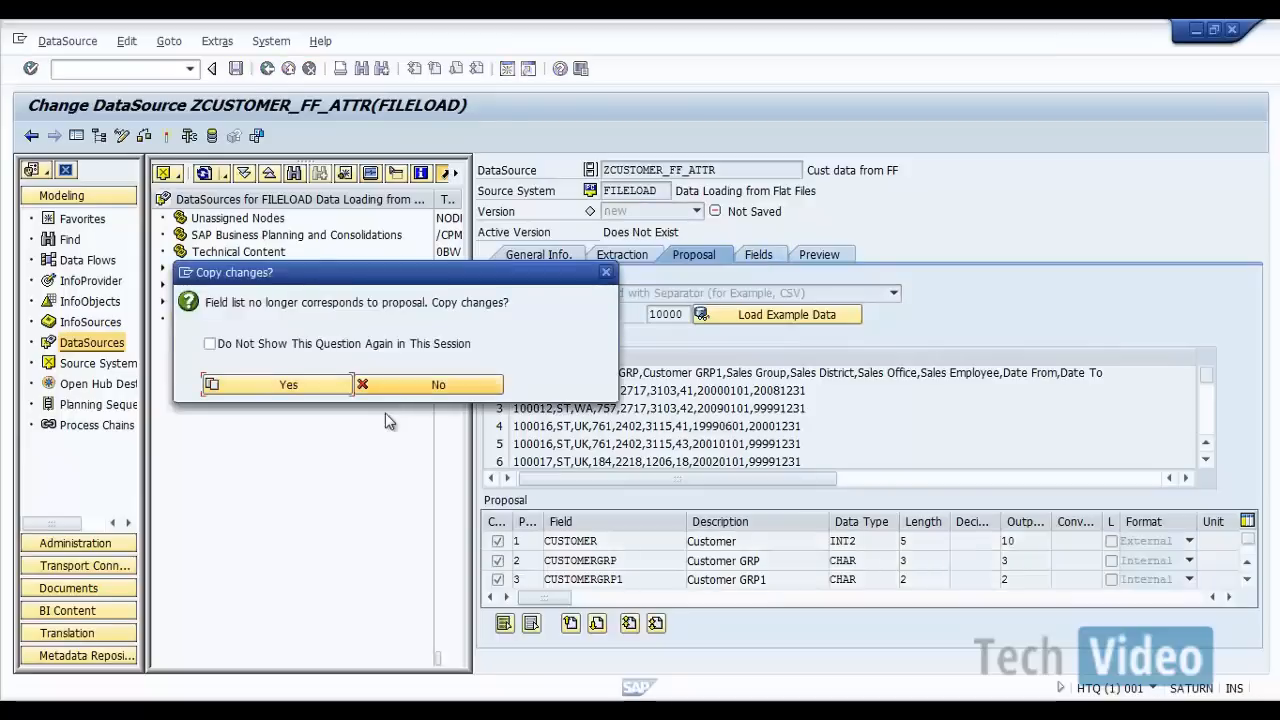
{"action": "left_click", "coordinate": [318, 388]}
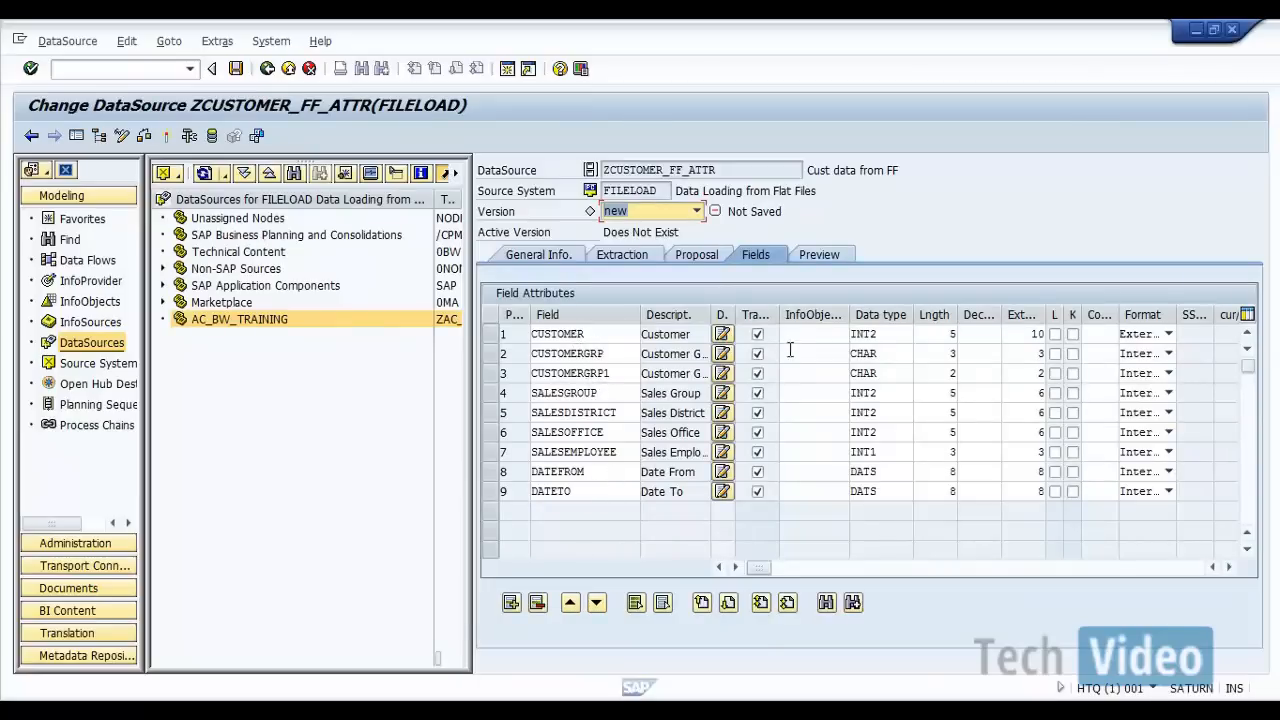
Step: Assign InfoObject ZCUSTOMER to the CUSTOMER field and copy the field properties from the InfoObject
{"action": "left_click", "coordinate": [816, 333]}
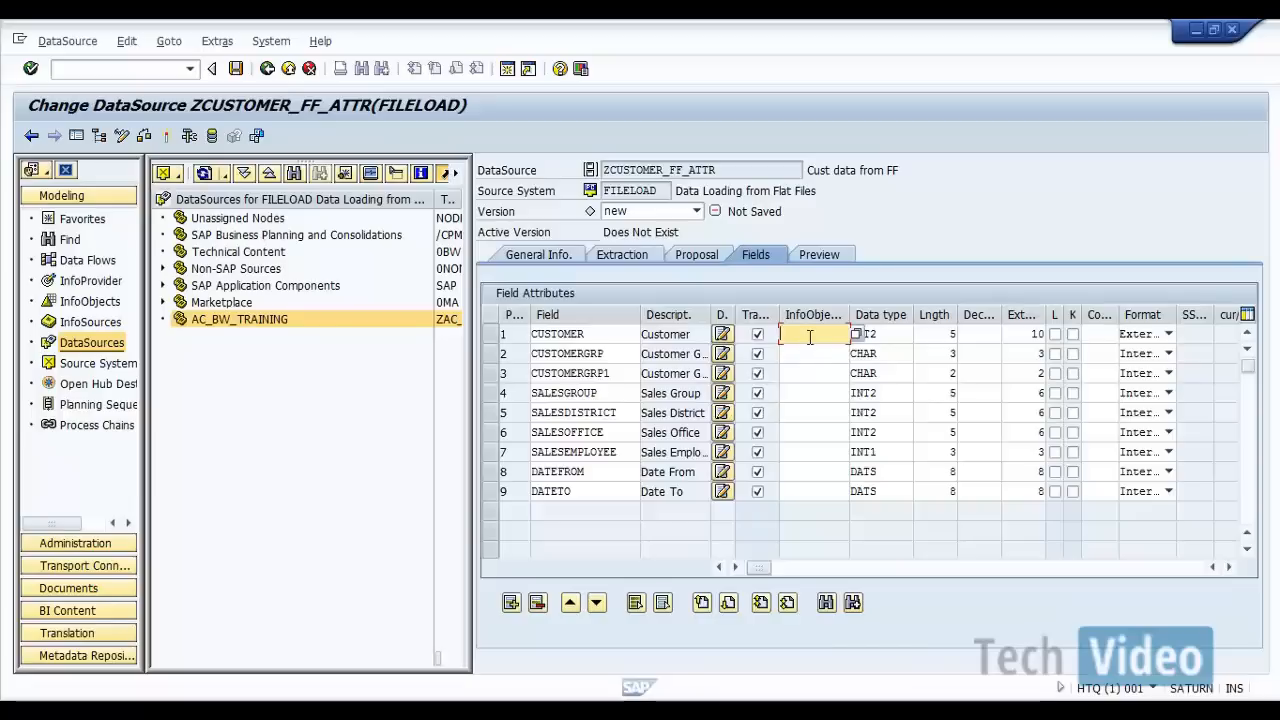
{"action": "type", "text": "ZCUSTOMER"}
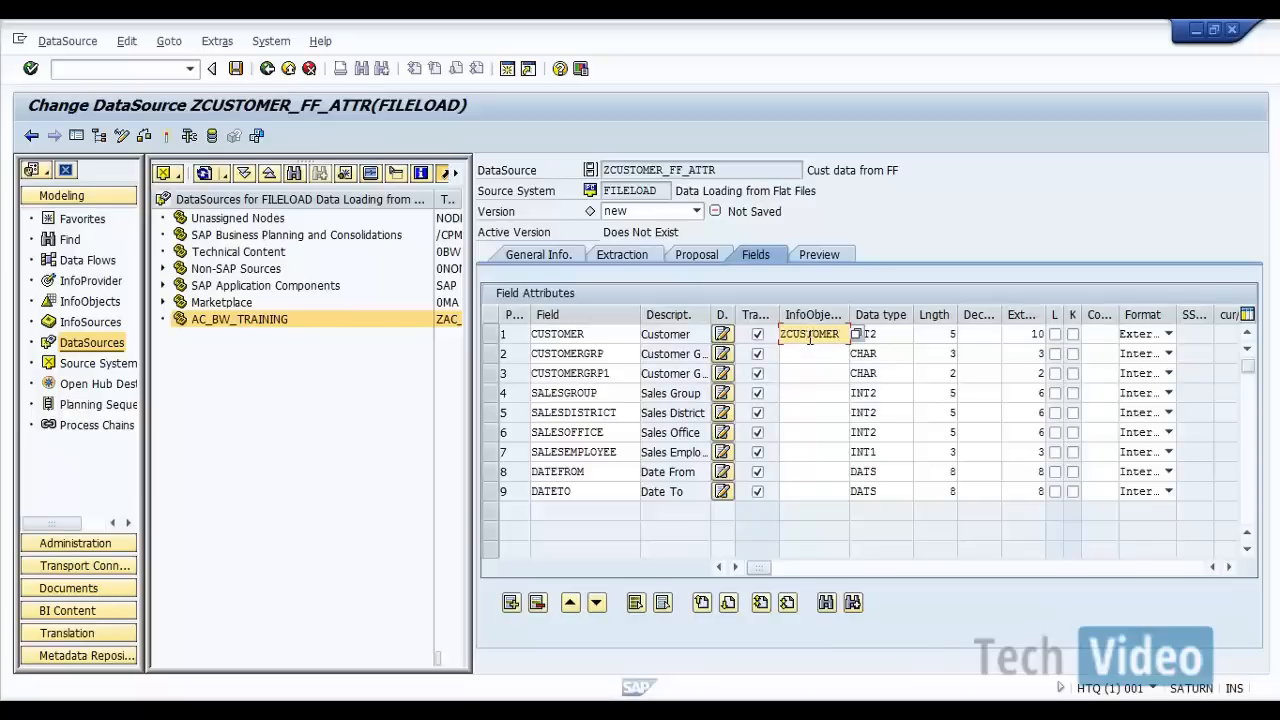
{"action": "key", "text": "Return"}
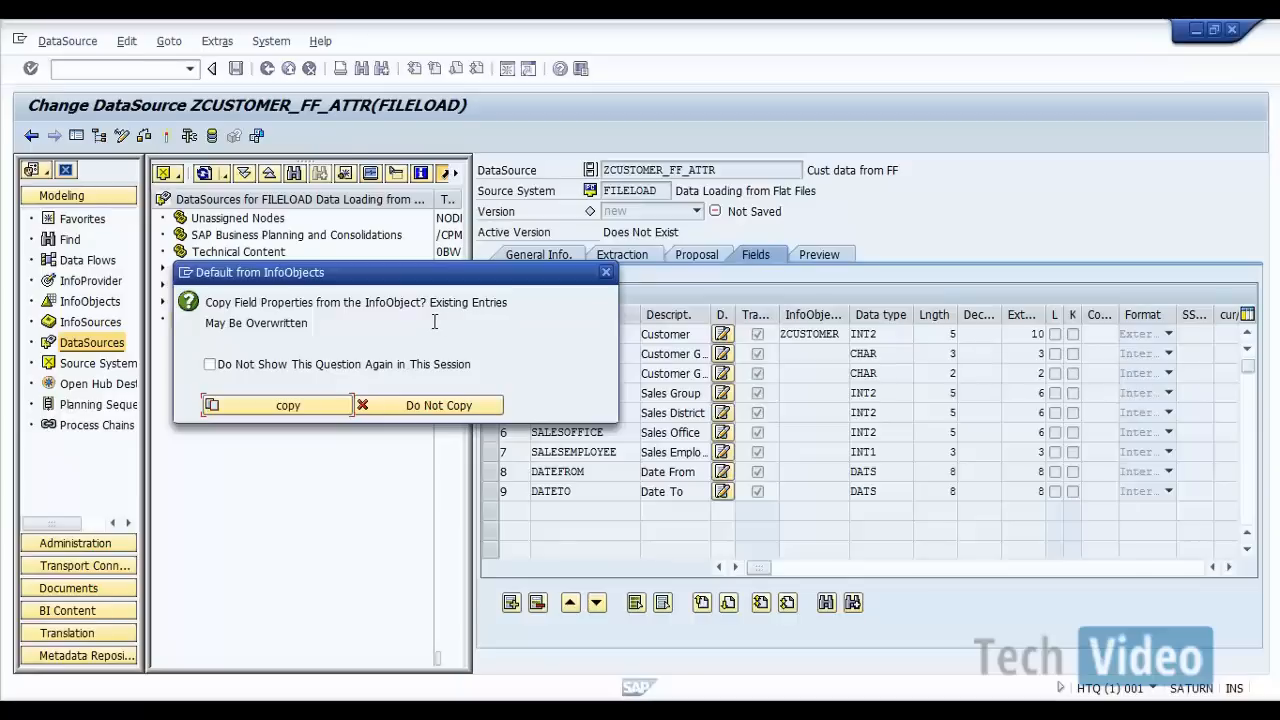
{"action": "left_click", "coordinate": [288, 405]}
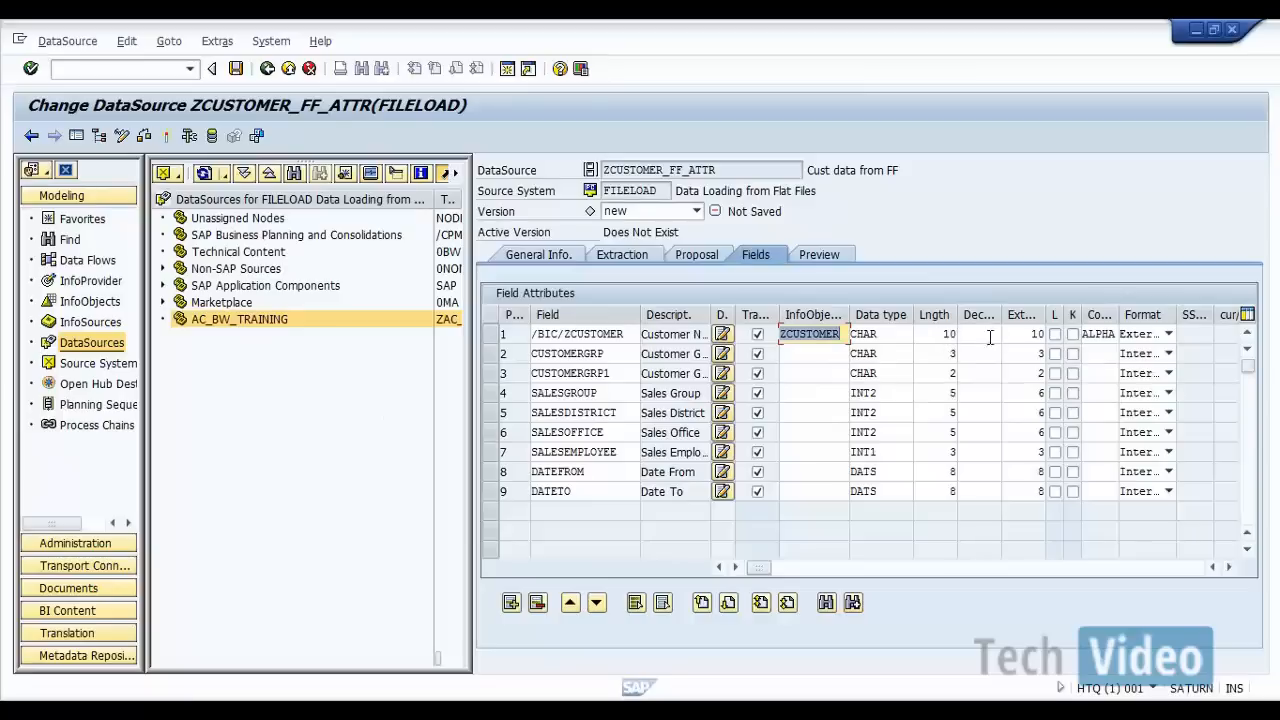
Step: Assign InfoObject ZCUSTGRP to the CUSTOMERGRP field and copy its properties into the field
{"action": "left_click", "coordinate": [806, 356]}
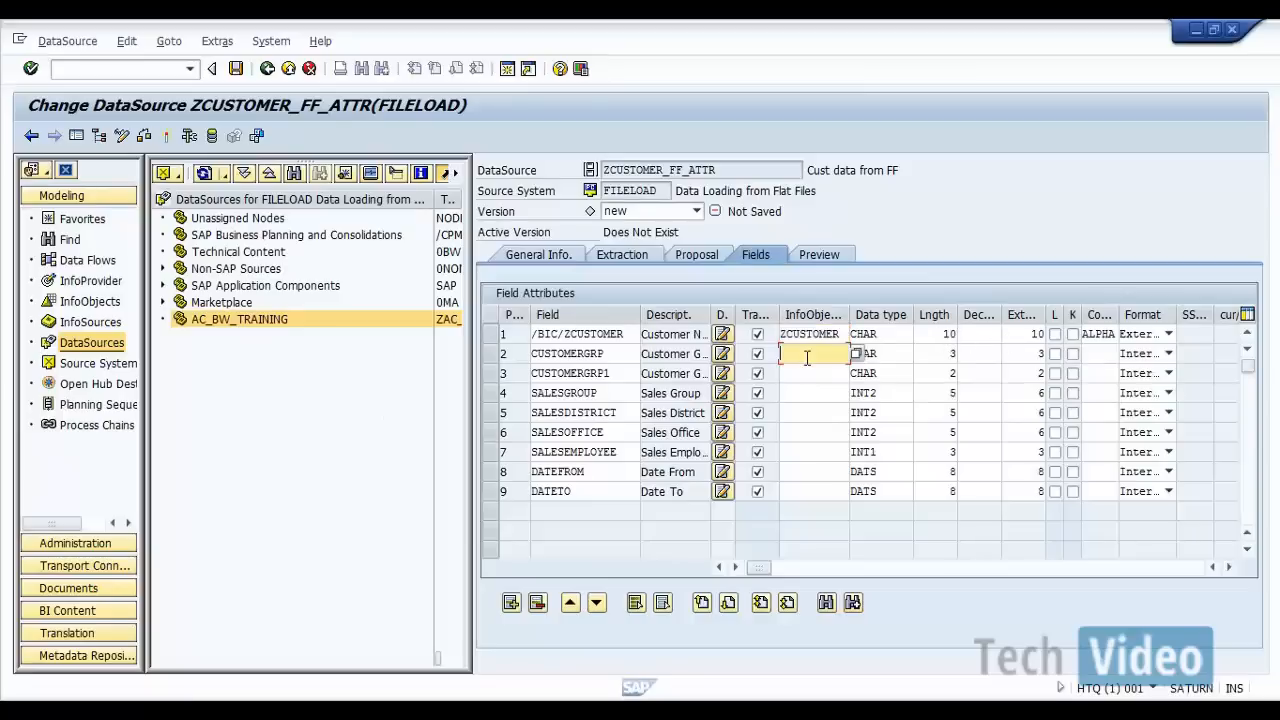
{"action": "type", "text": "z"}
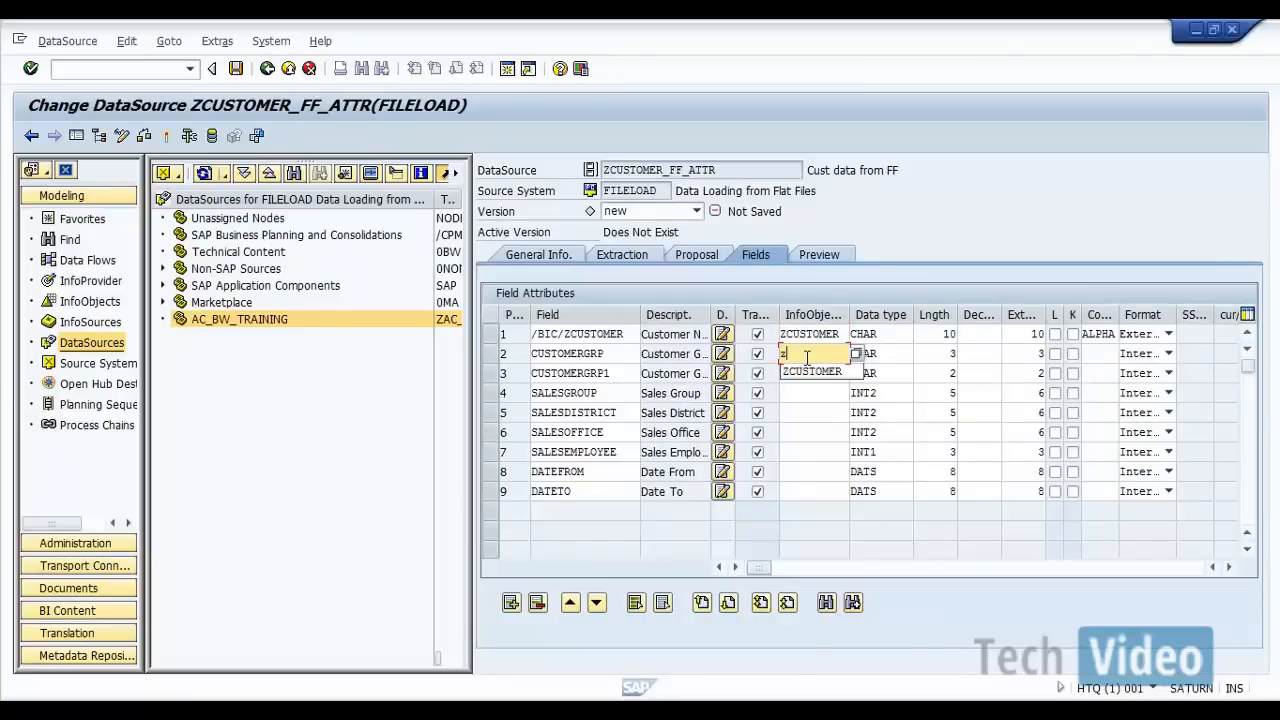
{"action": "type", "text": "custgrp"}
{"action": "key", "text": "Return"}
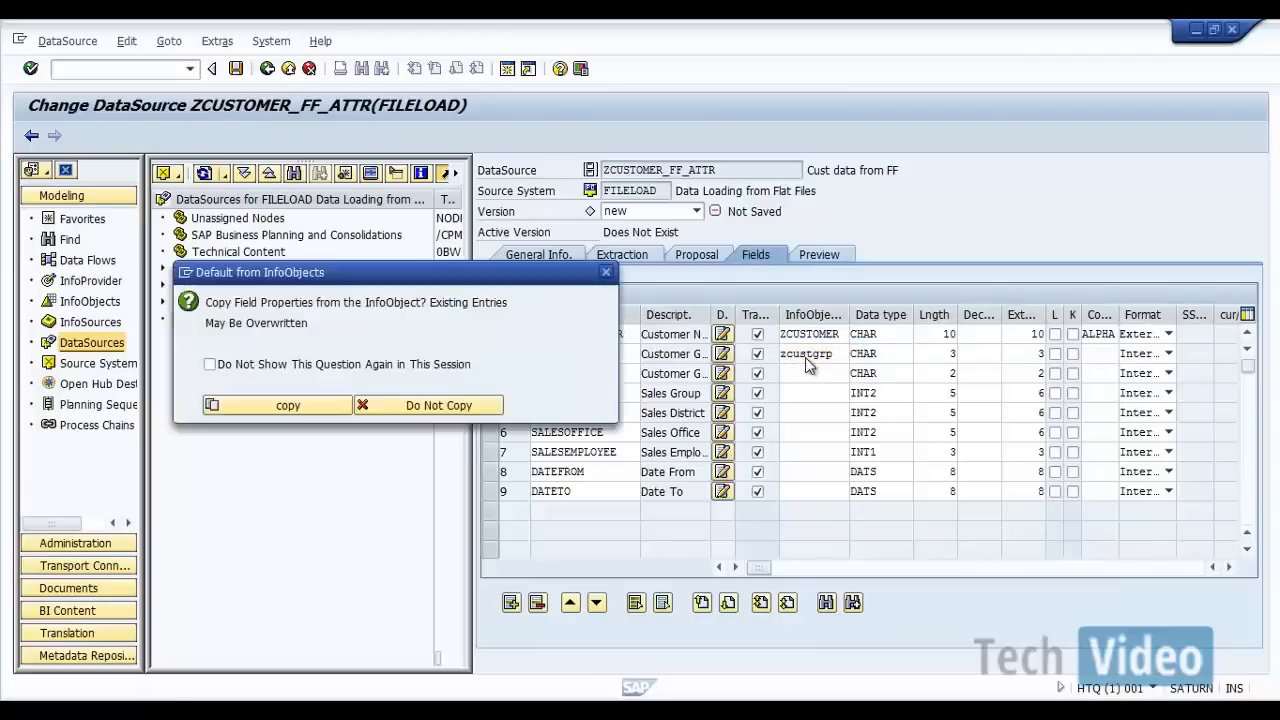
{"action": "left_click", "coordinate": [281, 406]}
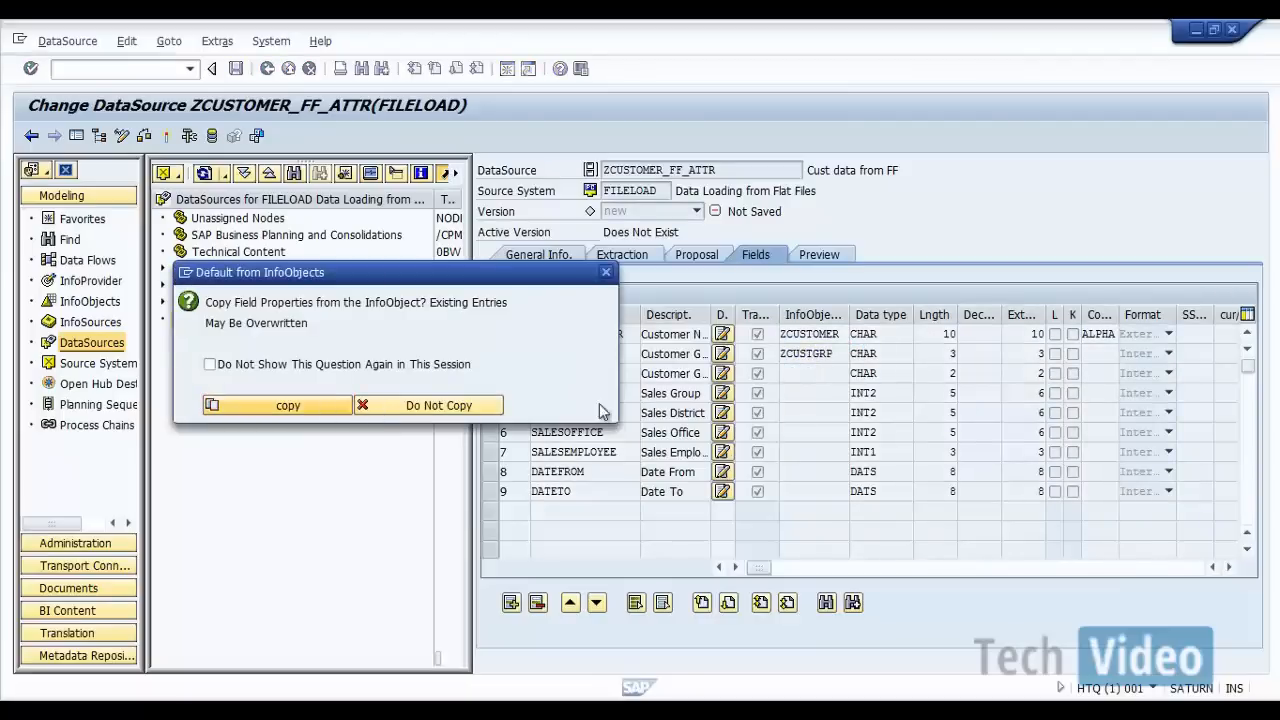
Step: Assign InfoObject ZCUSTGRP1 to the CUSTOMERGRP1 field and copy its properties into the field
{"action": "left_click", "coordinate": [832, 373]}
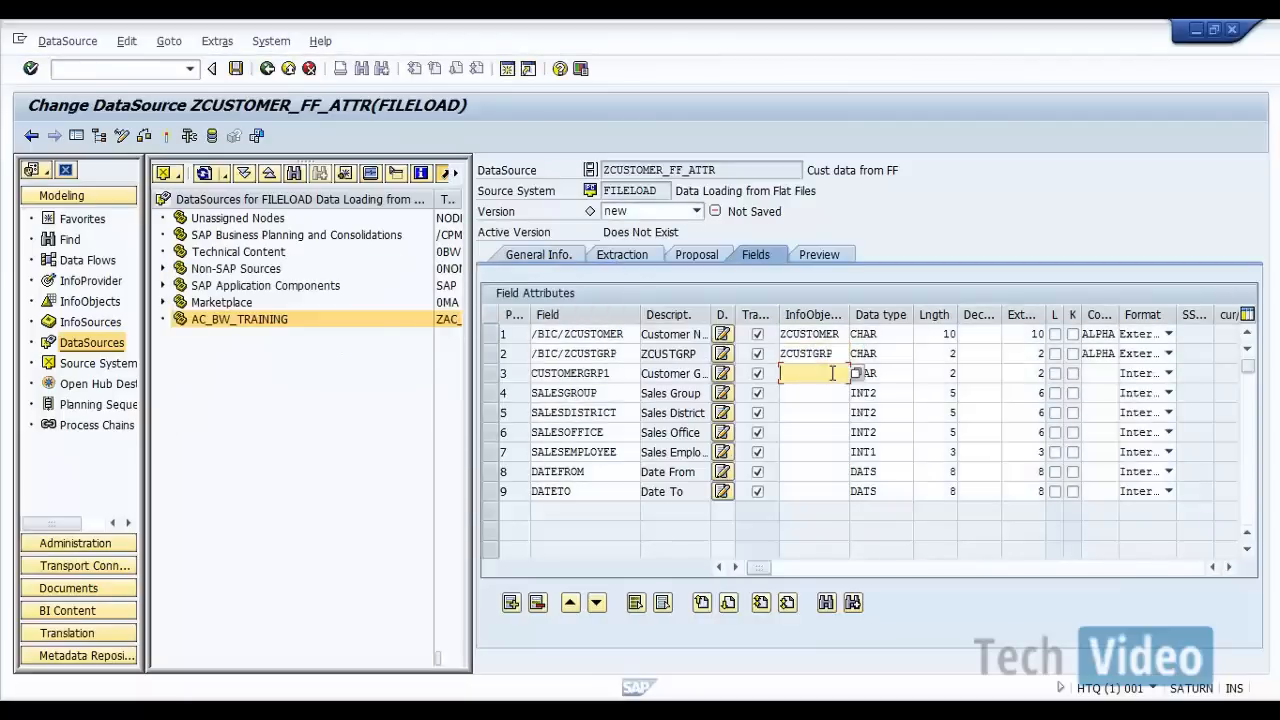
{"action": "type", "text": "zcust"}
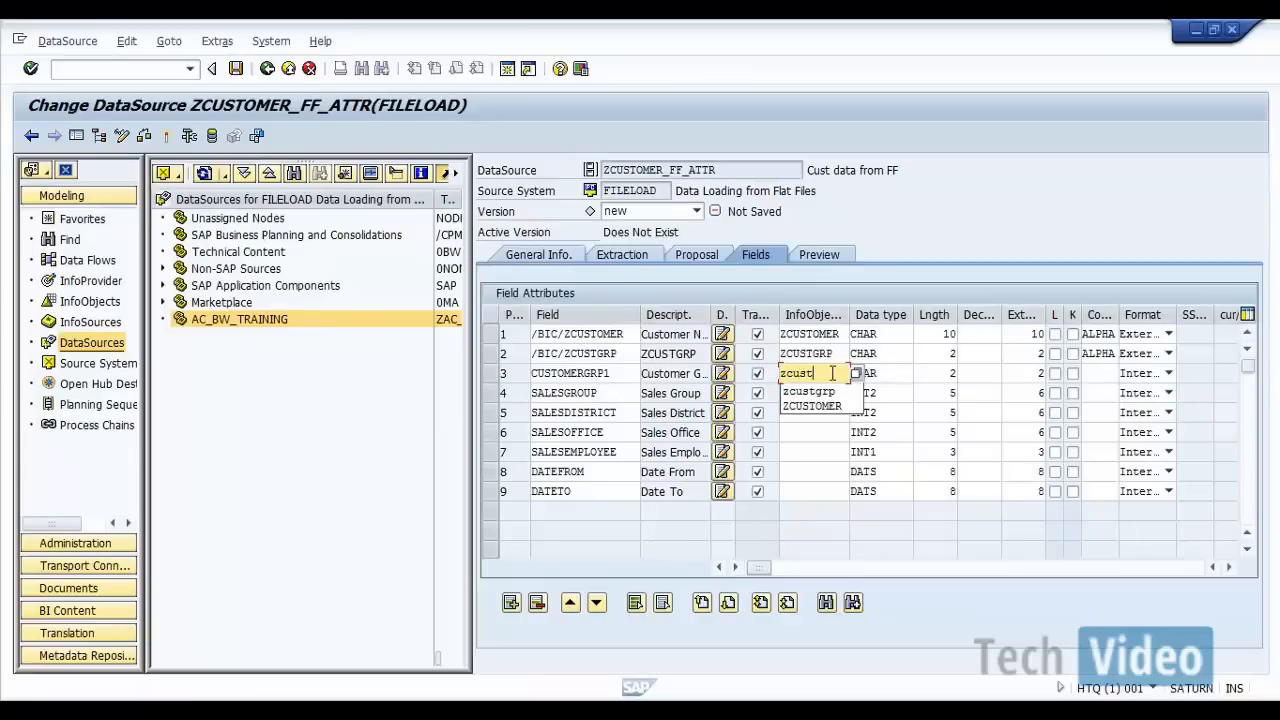
{"action": "type", "text": "grp1"}
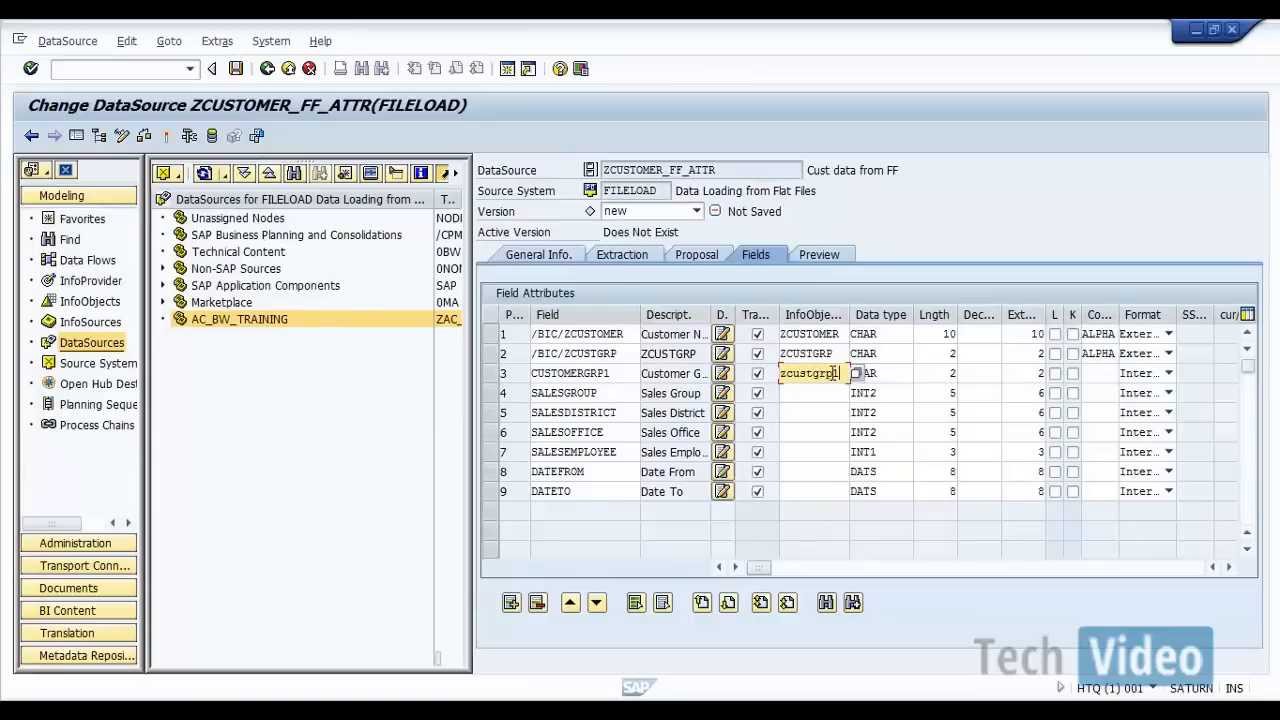
{"action": "key", "text": "Return"}
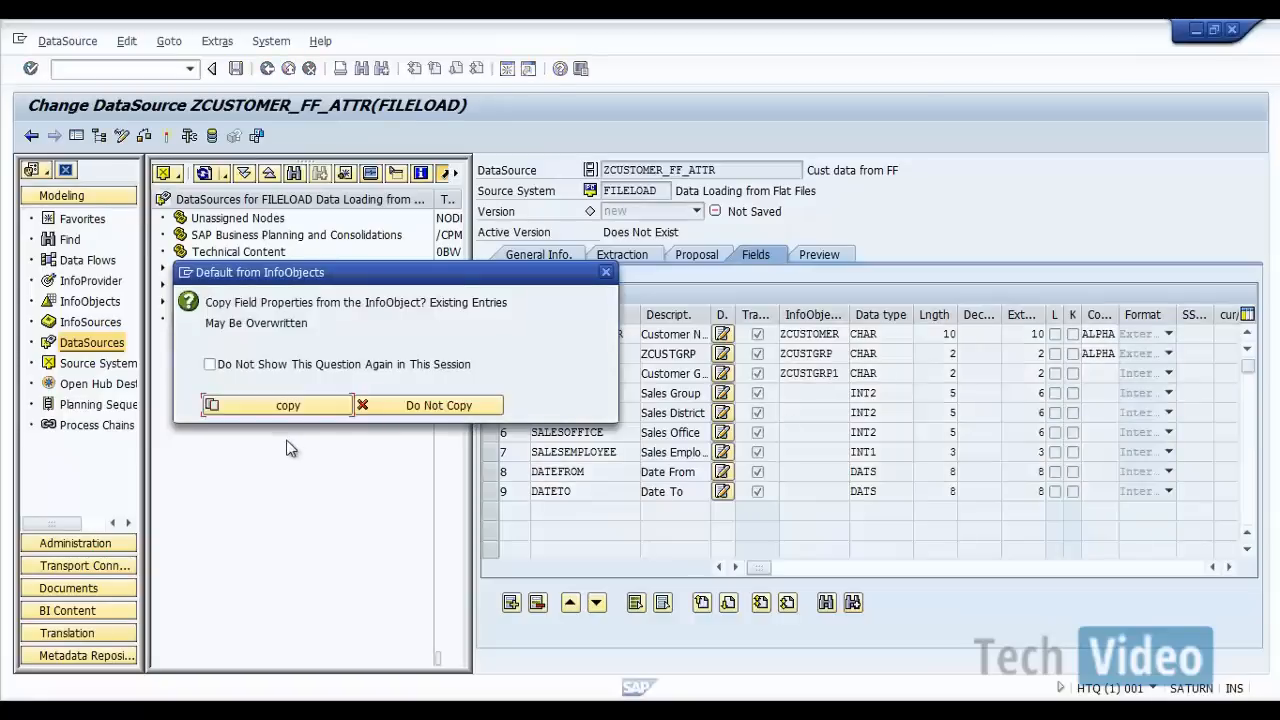
{"action": "left_click", "coordinate": [287, 405]}
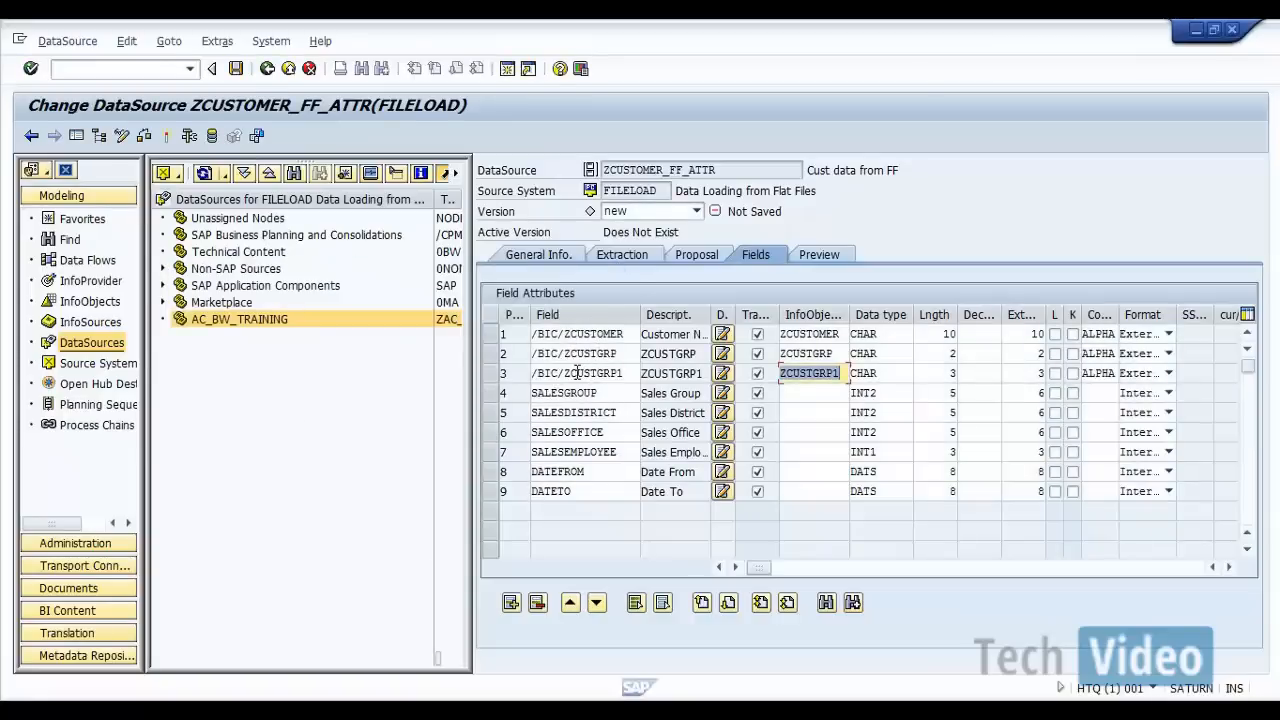
Step: Assign InfoObject ZSALESGRP to the SALESGROUP field and copy its properties into the field
{"action": "left_click", "coordinate": [797, 395]}
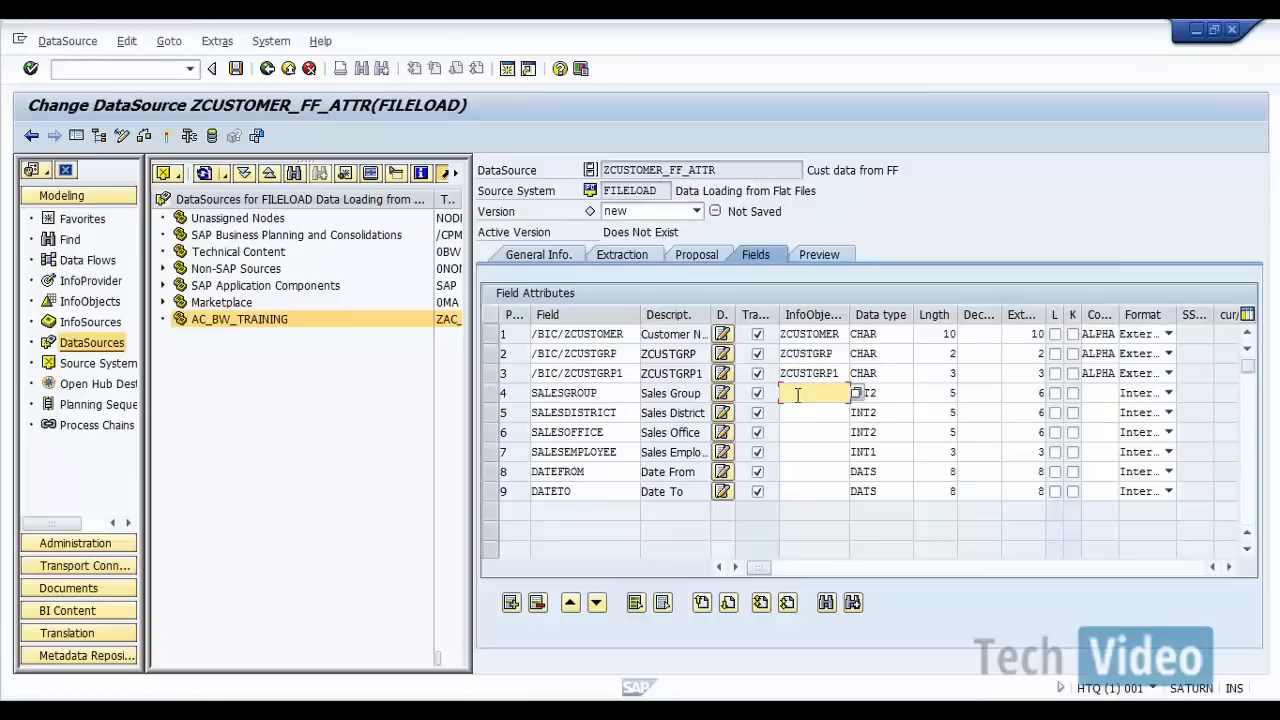
{"action": "type", "text": "zaalesgrp"}
{"action": "key", "text": "Return"}
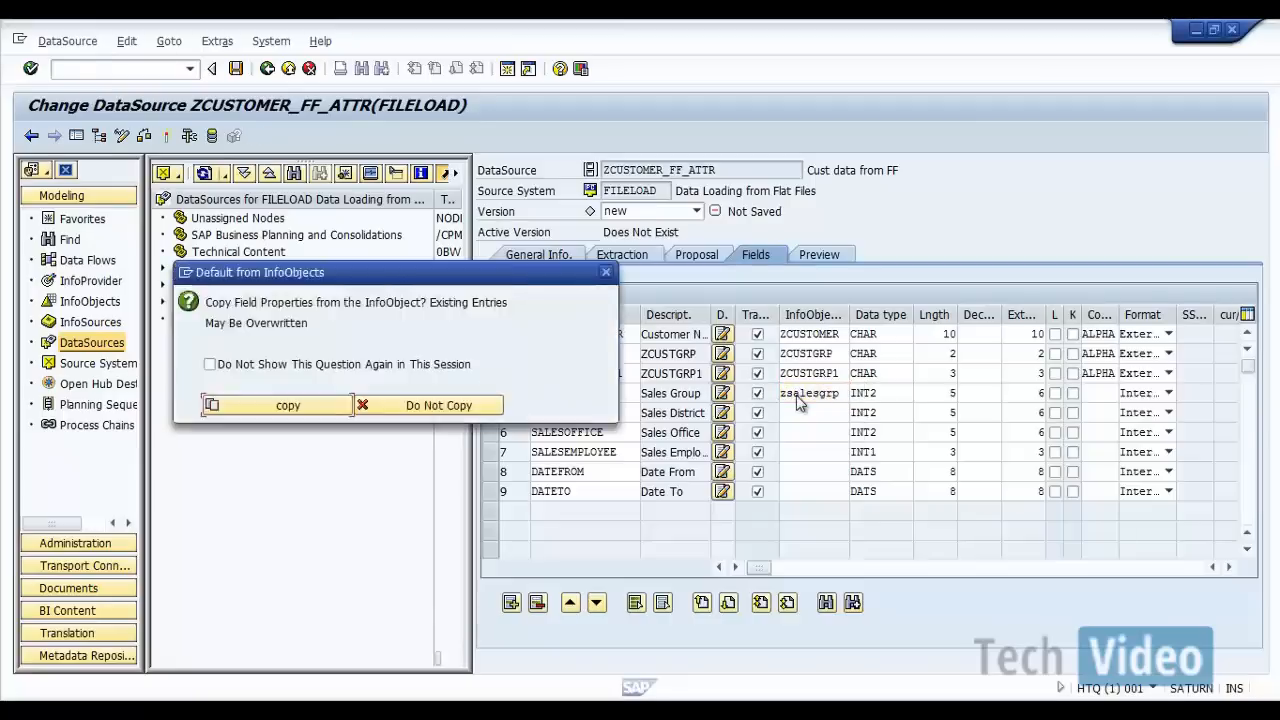
{"action": "left_click", "coordinate": [285, 406]}
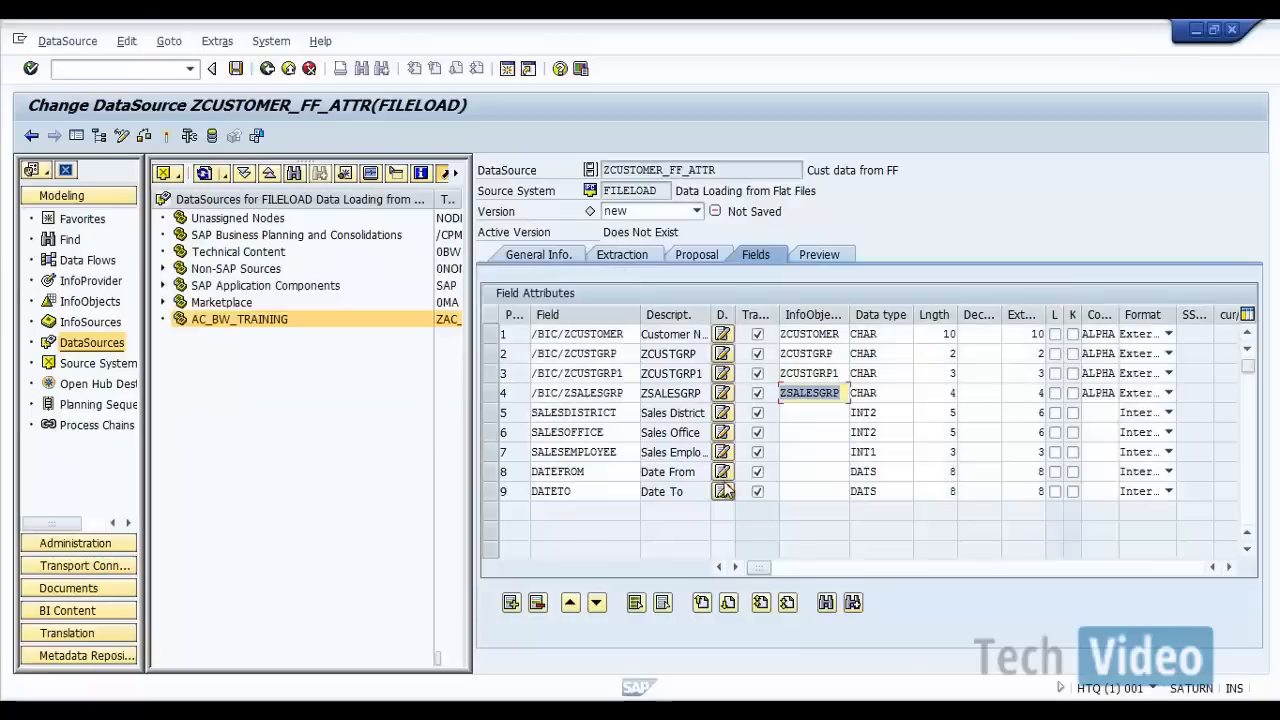
Step: Assign InfoObject ZSALESDIS to the SALESDISTRICT field and copy its properties into the field
{"action": "left_click", "coordinate": [810, 416]}
{"action": "type", "text": "zs"}
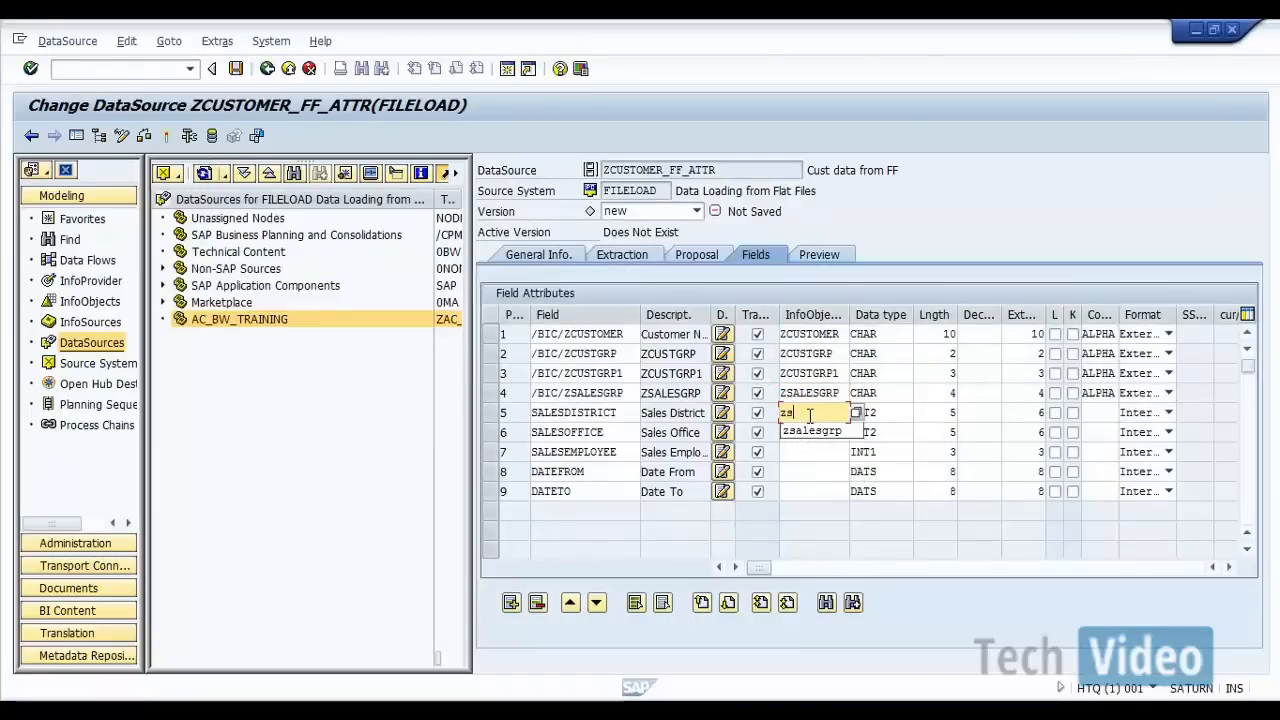
{"action": "type", "text": "alesdis"}
{"action": "key", "text": "Return"}
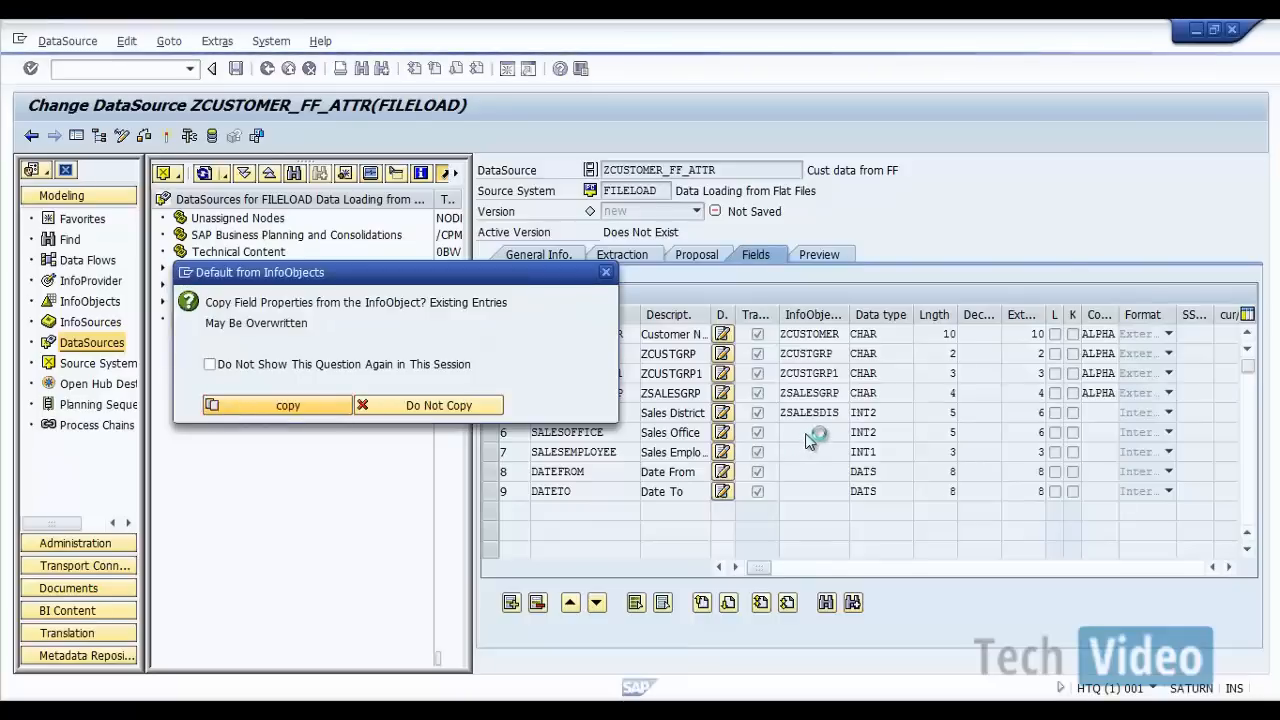
{"action": "key", "text": "Return"}
Step: Assign InfoObject ZSALESOFC to the SALESOFFICE field and copy its properties into the field
{"action": "left_click", "coordinate": [808, 433]}
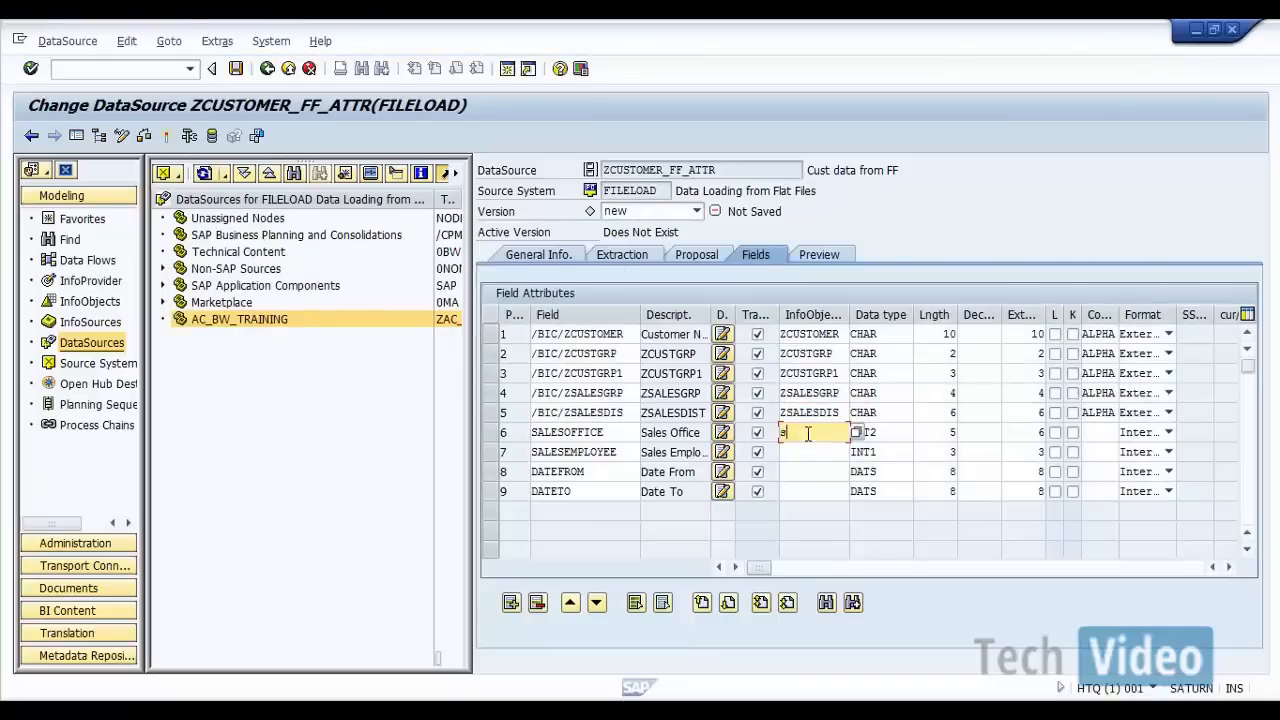
{"action": "type", "text": "zsales"}
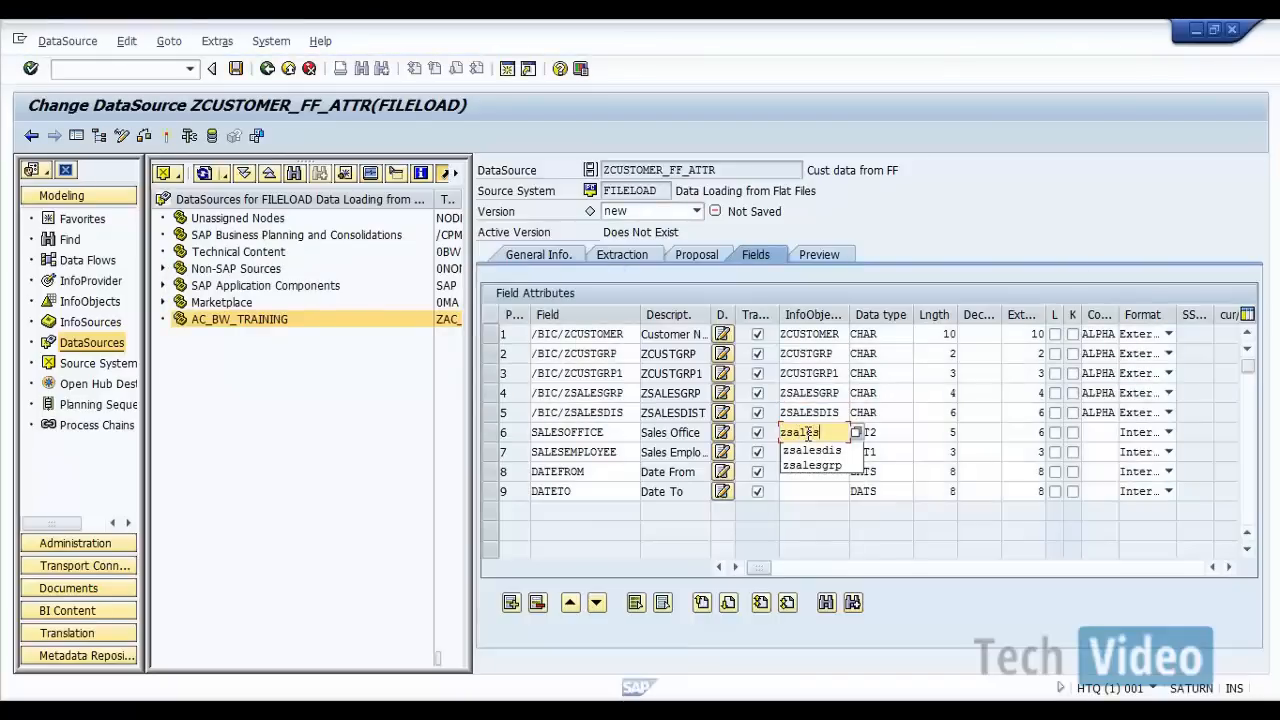
{"action": "type", "text": "ofc"}
{"action": "key", "text": "Return"}
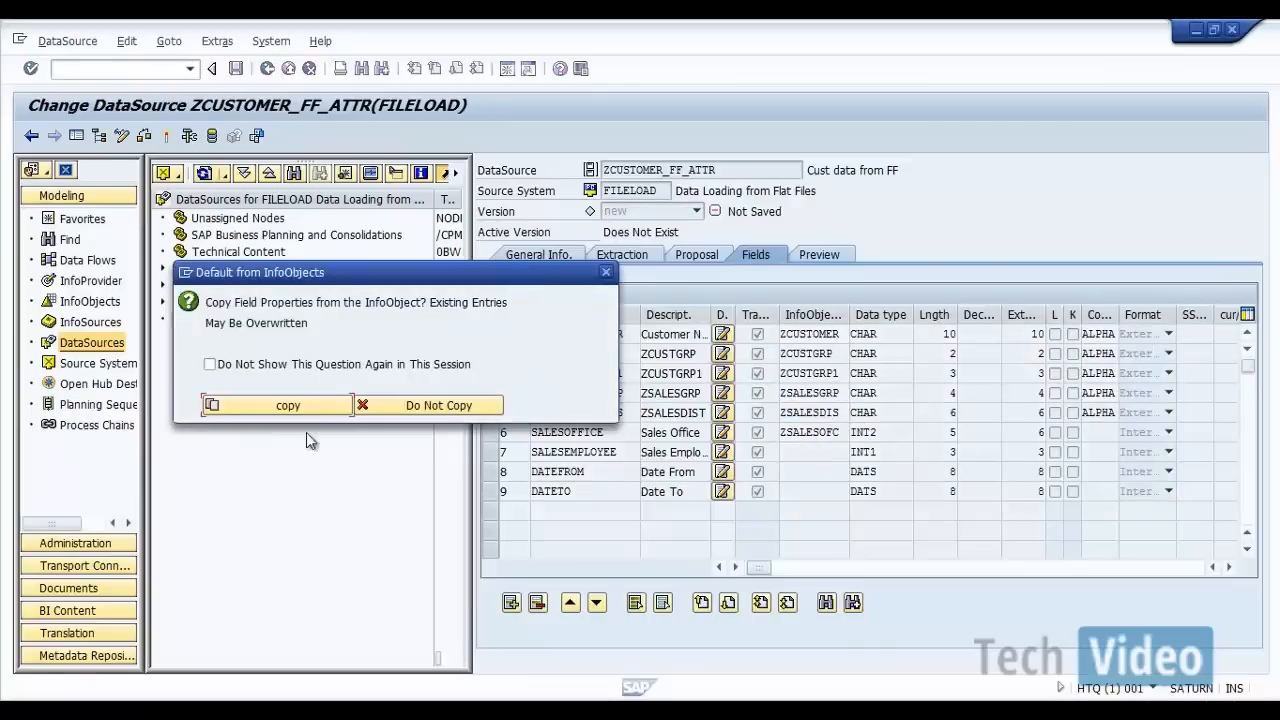
{"action": "left_click", "coordinate": [308, 411]}
Step: Assign InfoObject ZSALESEMP to the SALESEMPLOYEE field and copy its properties into the field
{"action": "left_click", "coordinate": [797, 451]}
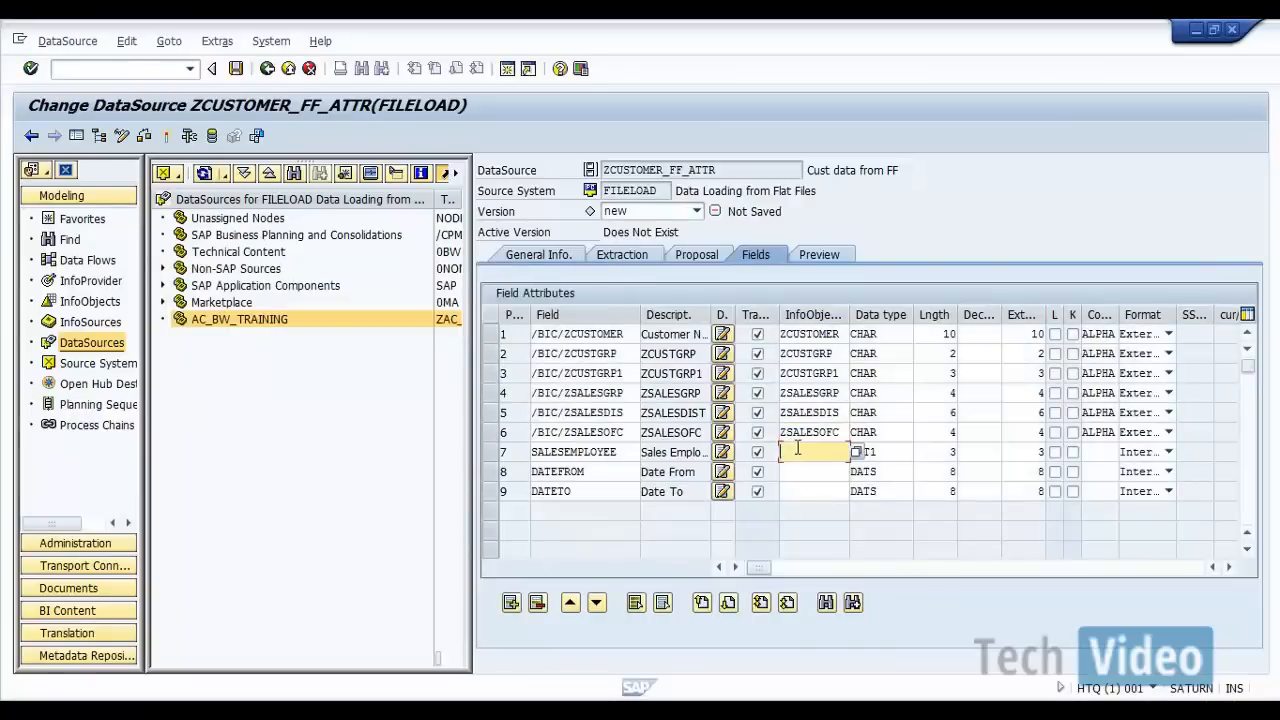
{"action": "type", "text": "z"}
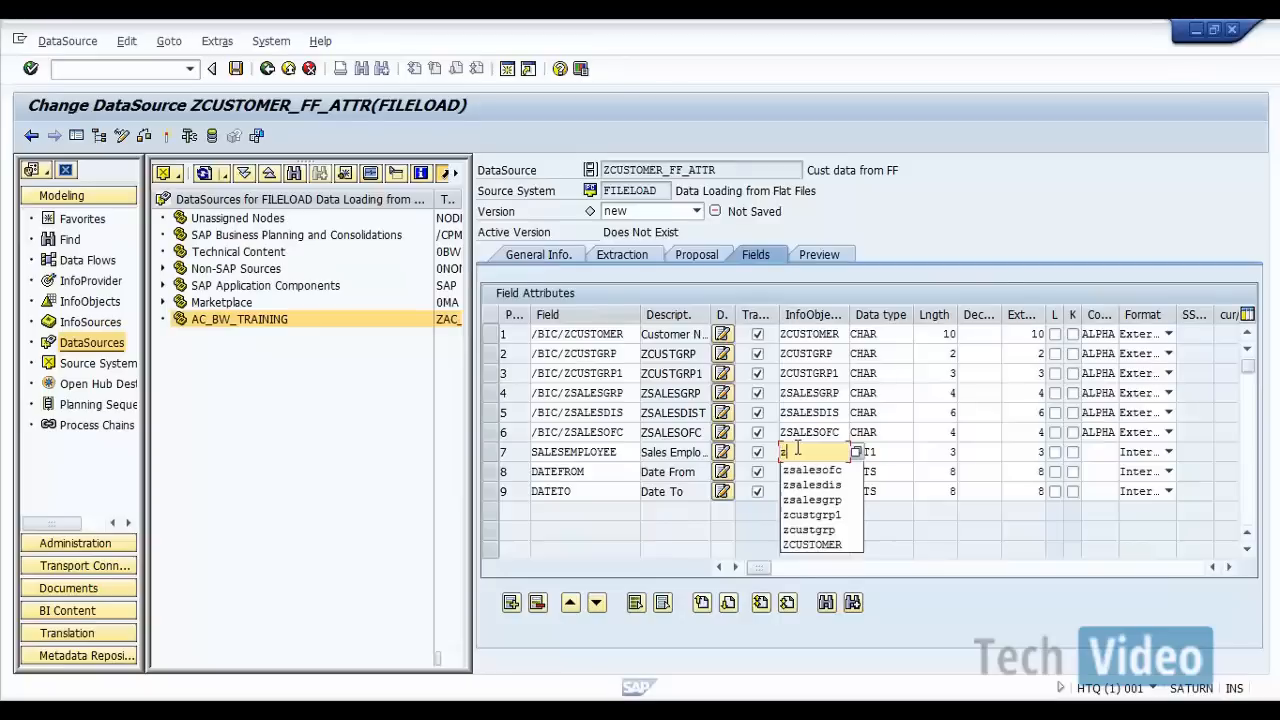
{"action": "type", "text": "salesemp"}
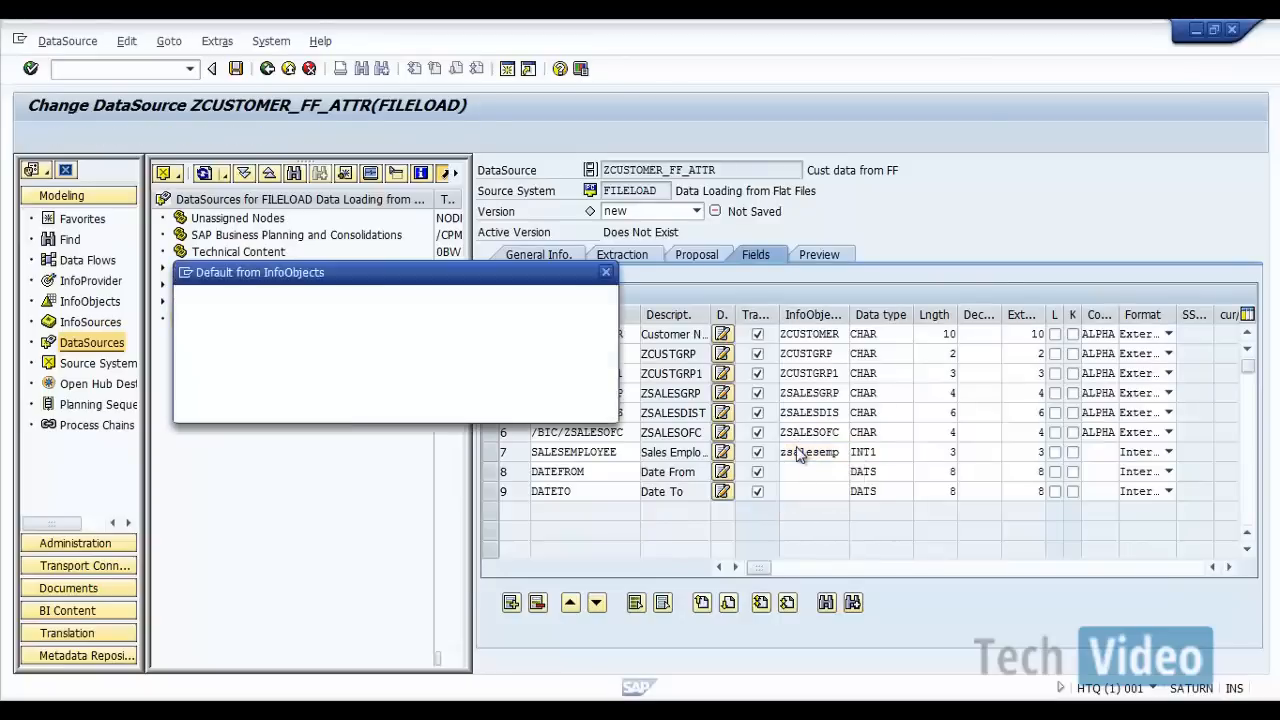
{"action": "key", "text": "Return"}
{"action": "left_click", "coordinate": [270, 408]}
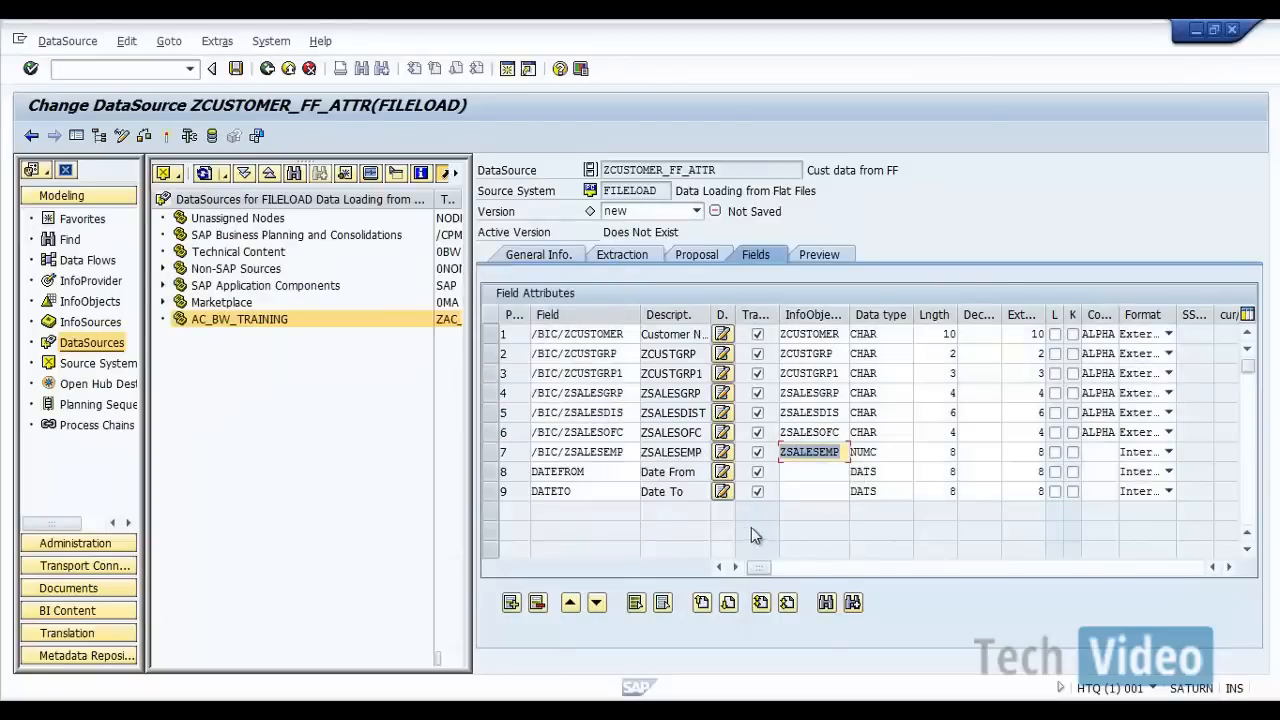
Step: Assign InfoObject ZDATEFROM to the DATEFROM field and copy its properties into the field
{"action": "left_click", "coordinate": [811, 471]}
{"action": "type", "text": "zdate"}
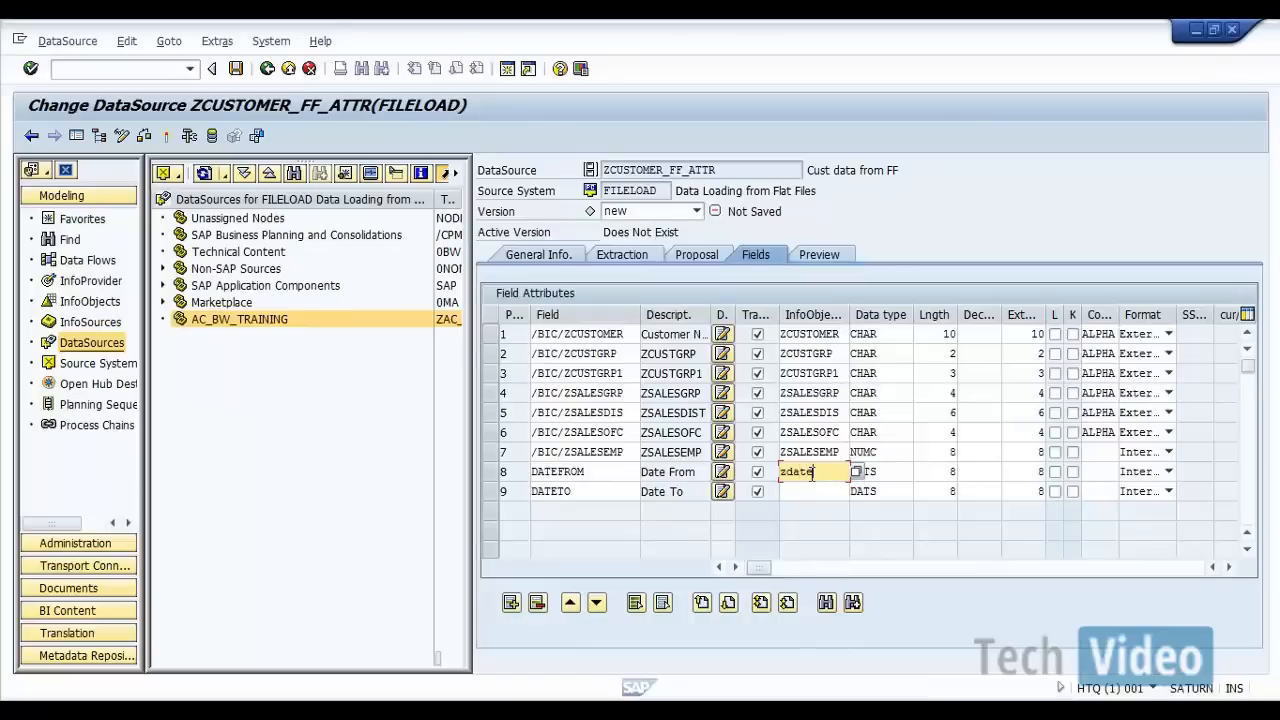
{"action": "type", "text": "from"}
{"action": "key", "text": "Return"}
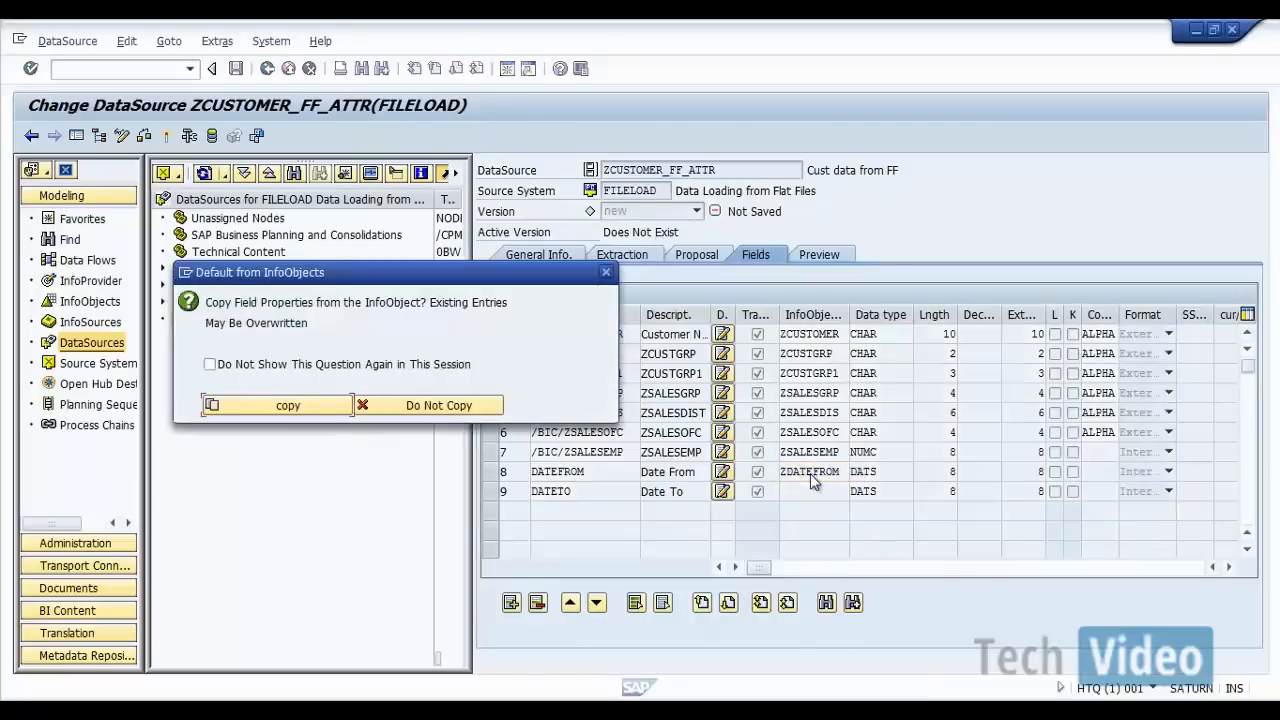
{"action": "left_click", "coordinate": [227, 412]}
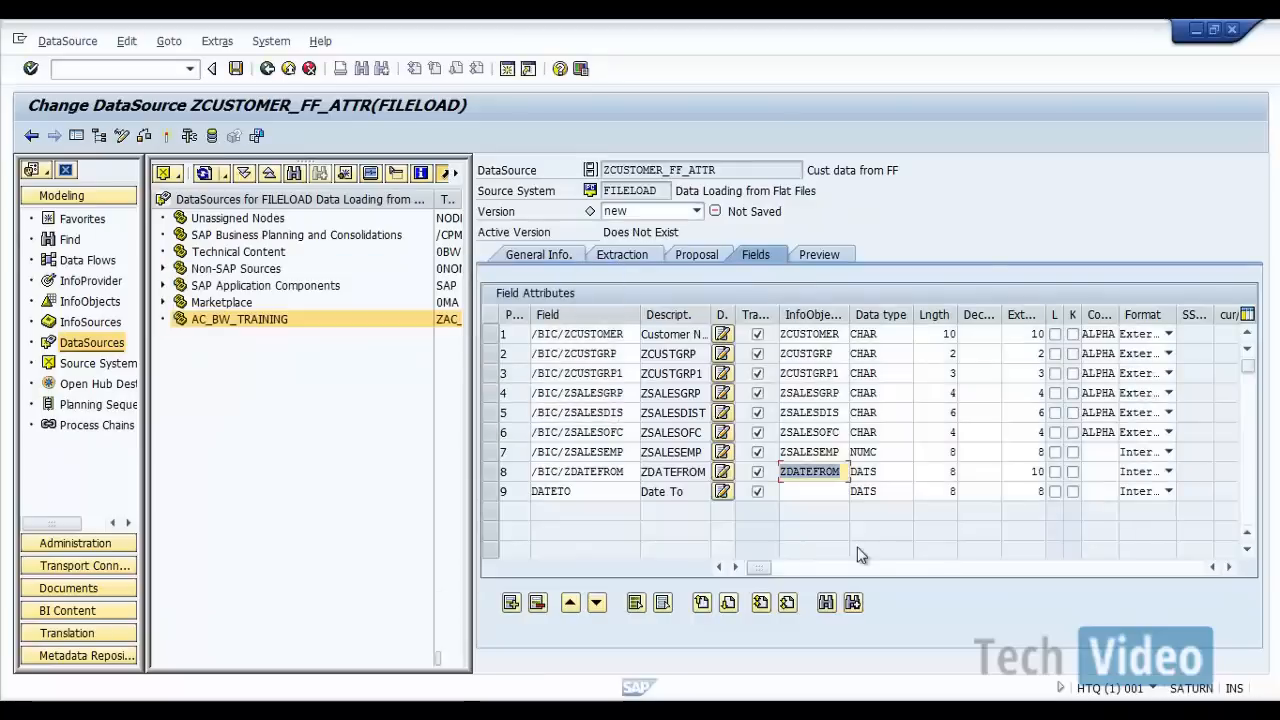
Step: Assign InfoObject ZDATETO to the DATETO field and copy its properties into the field
{"action": "left_click", "coordinate": [823, 489]}
{"action": "type", "text": "zd"}
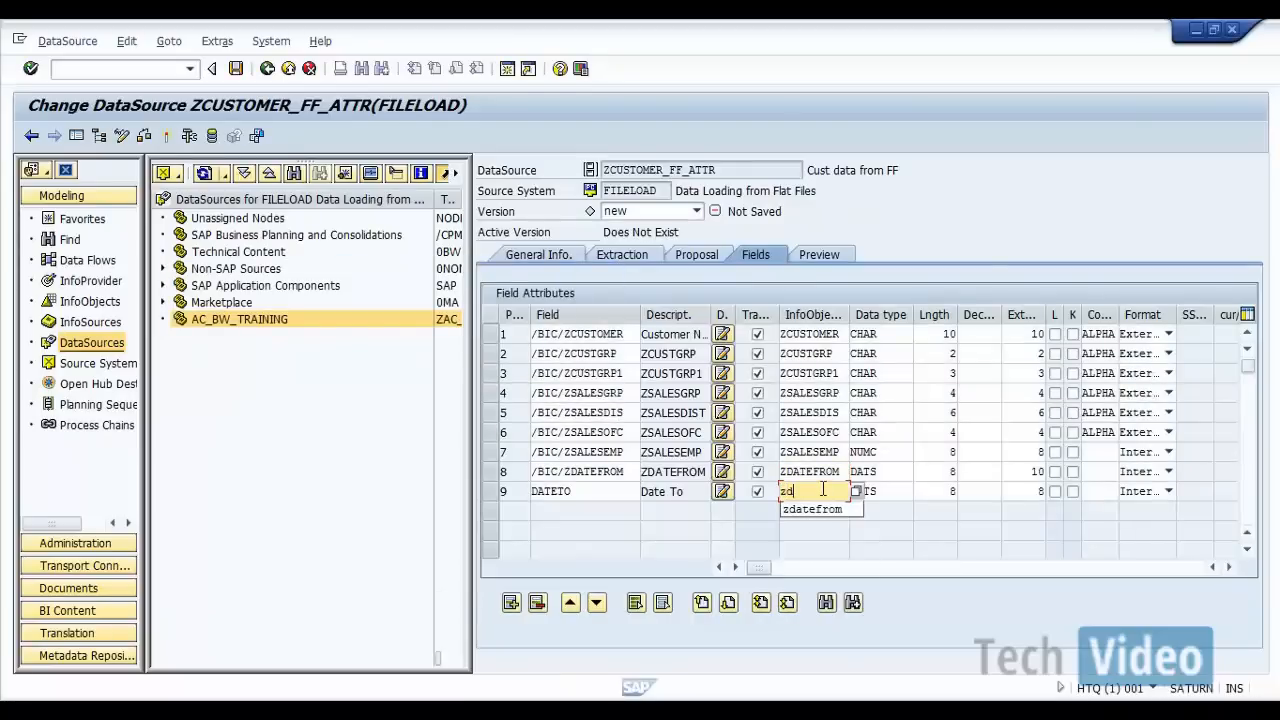
{"action": "type", "text": "ateto"}
{"action": "key", "text": "Return"}
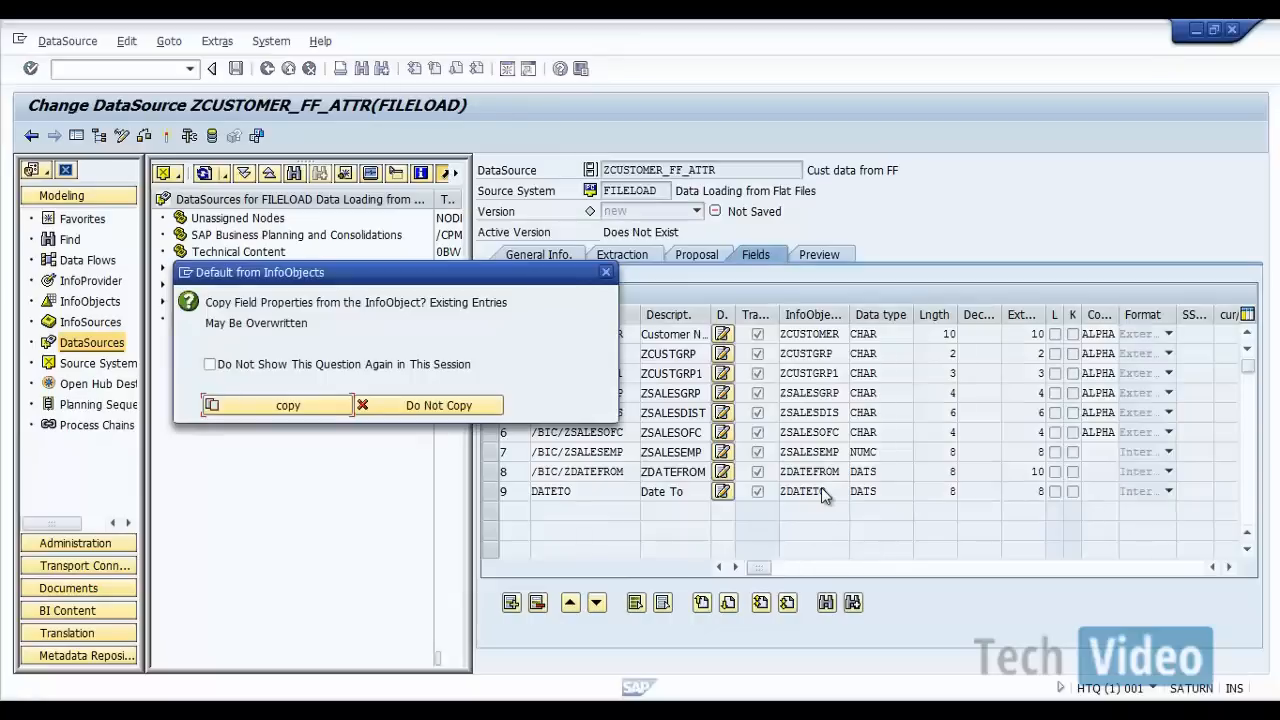
{"action": "left_click", "coordinate": [272, 408]}
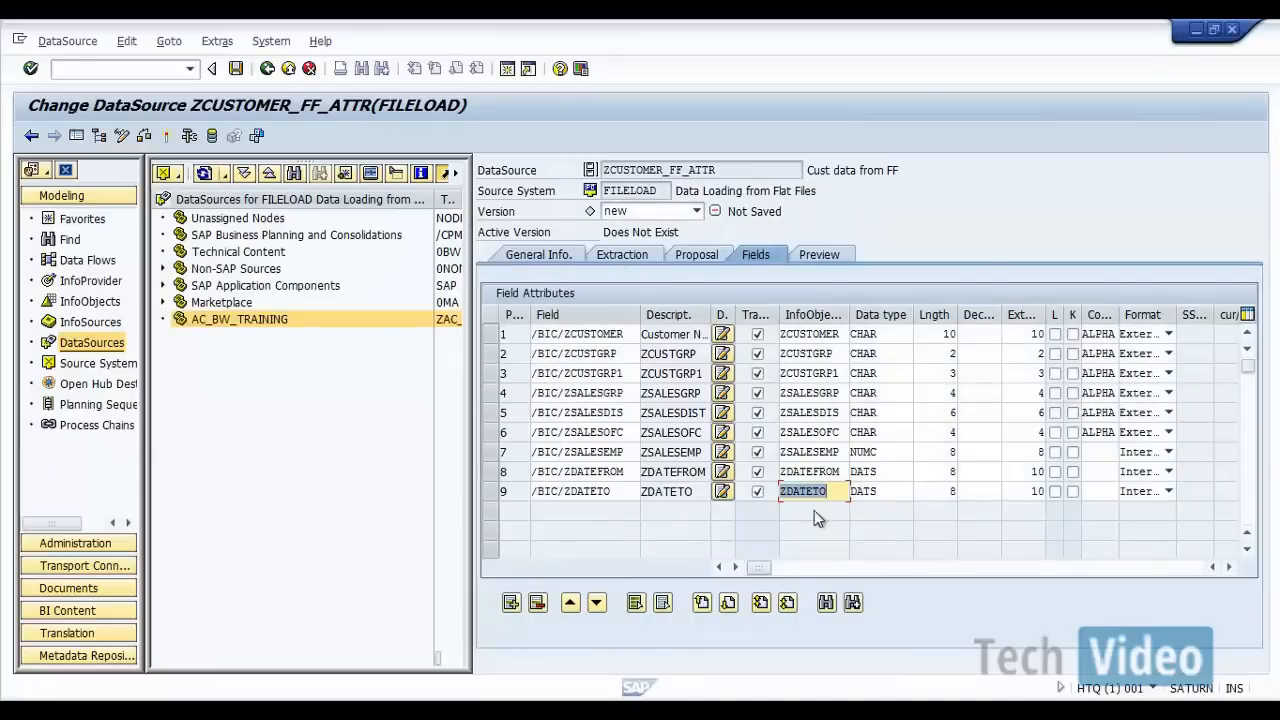
Step: Read the preview data of DataSource ZCUSTOMER_FF_ATTR, activating the DataSource when required, and return to the DataSource tree
{"action": "left_click", "coordinate": [816, 256]}
{"action": "left_click", "coordinate": [789, 295]}
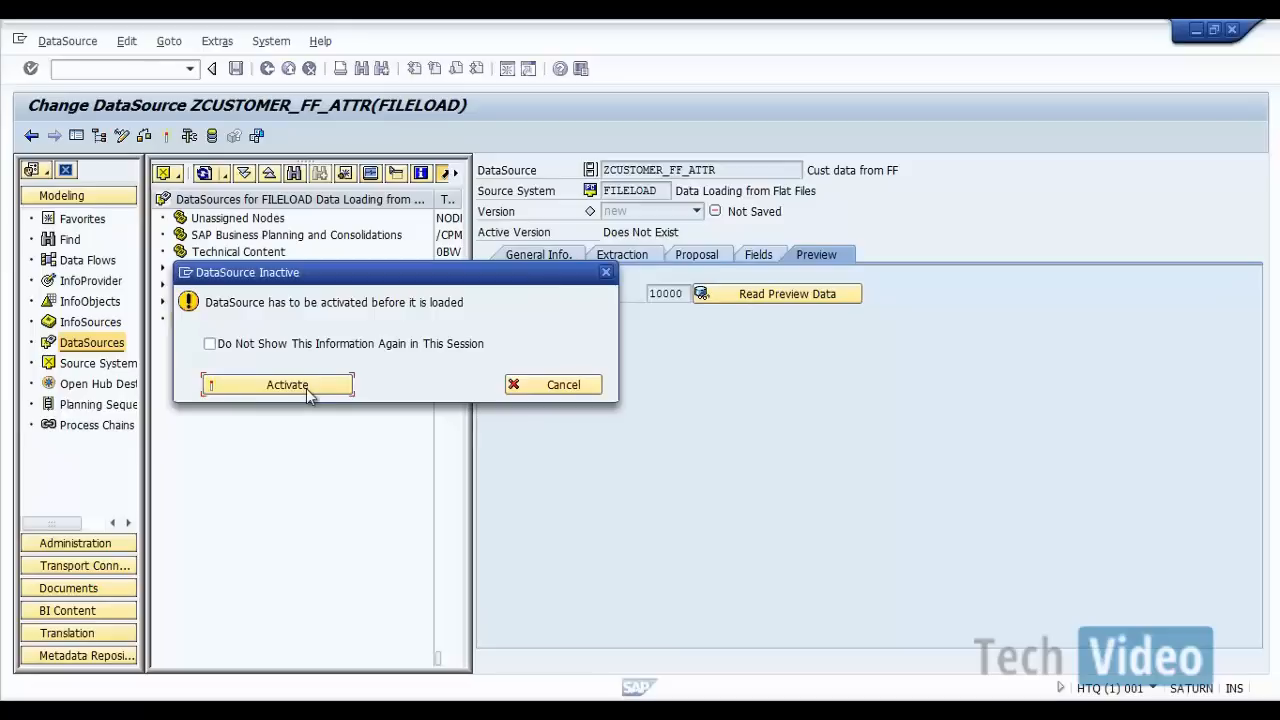
{"action": "left_click", "coordinate": [306, 388]}
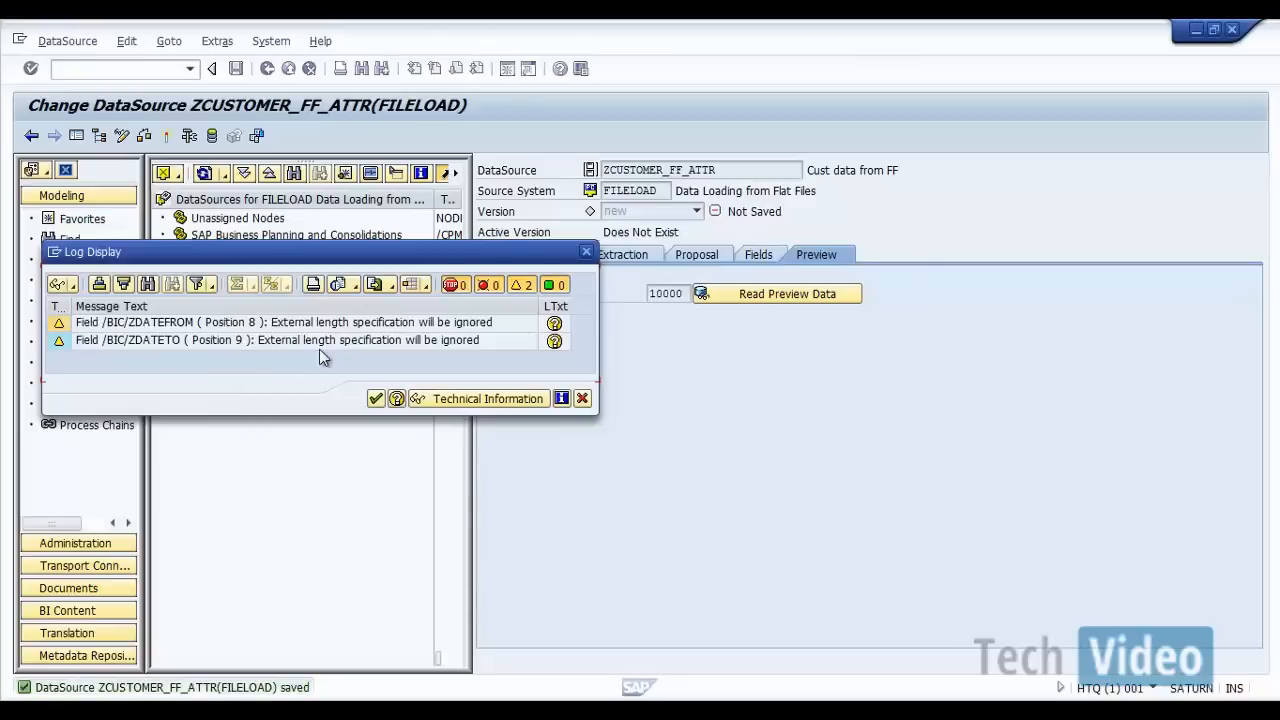
{"action": "left_click", "coordinate": [375, 399]}
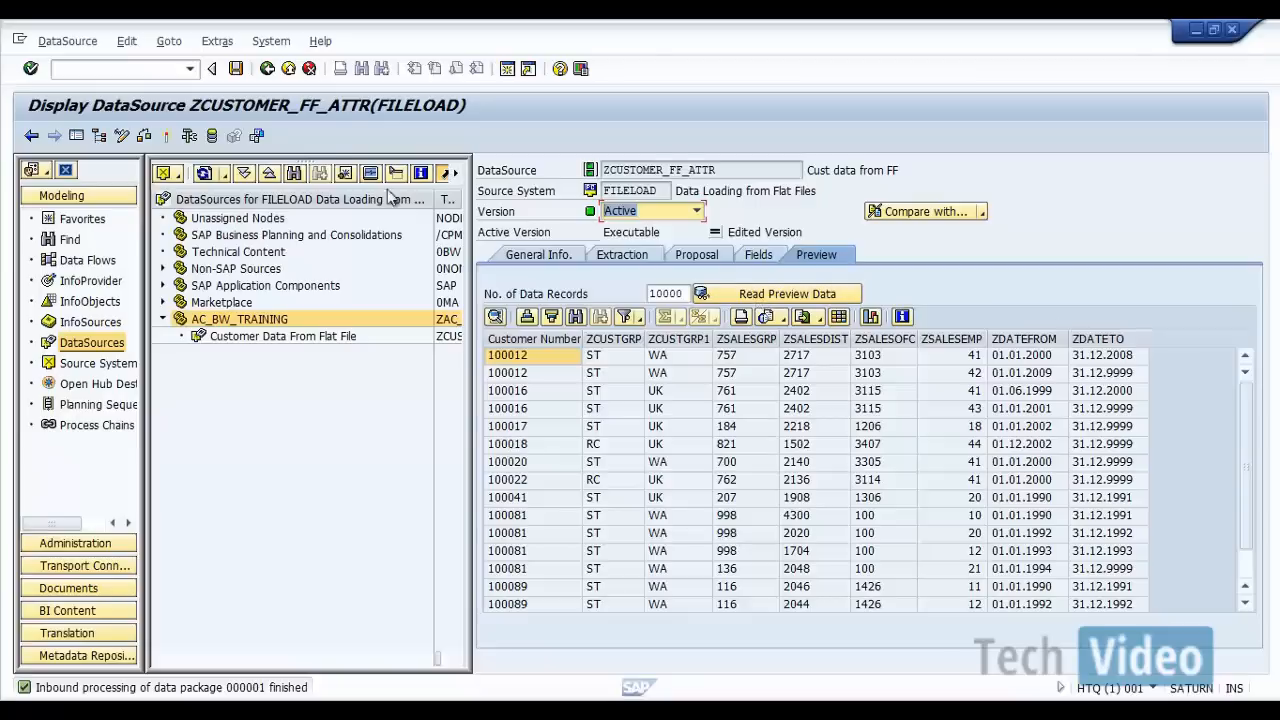
{"action": "left_click", "coordinate": [267, 68]}
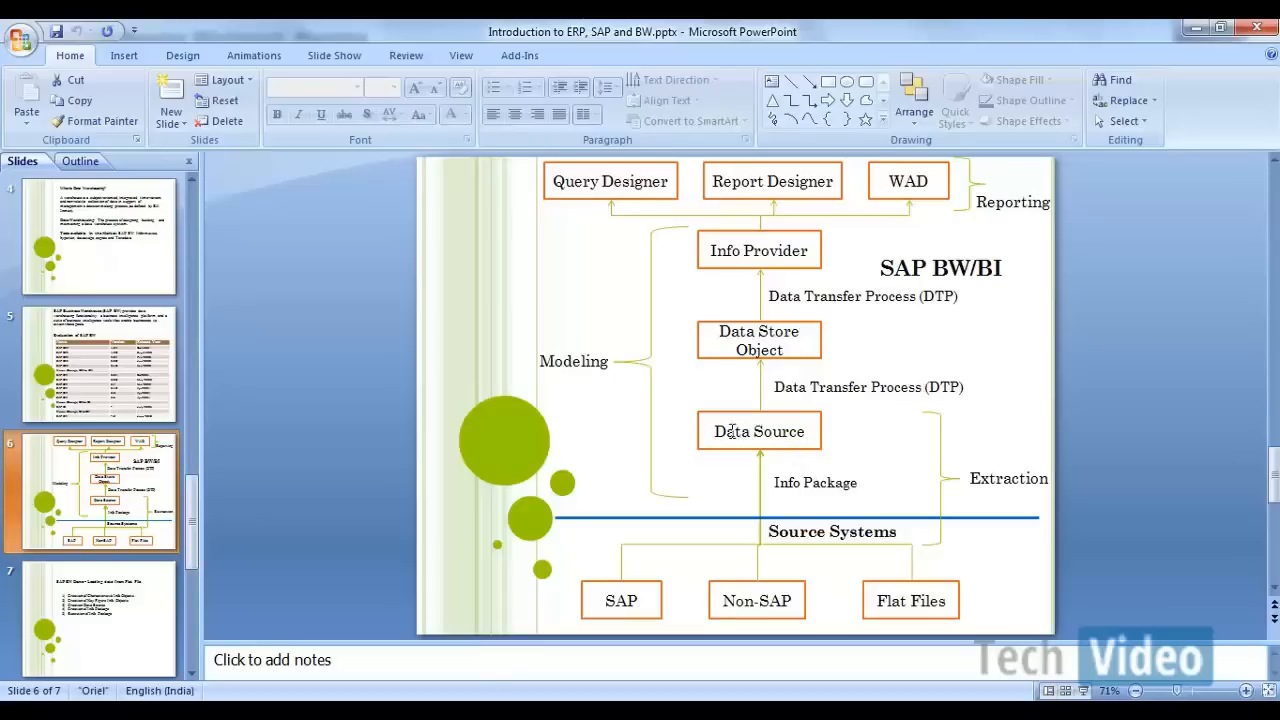
Step: Switch back to SAP and create InfoPackage IP_FLATFILE_ZCUSTOMER for the Customer Data From Flat File DataSource
{"action": "left_click", "coordinate": [774, 712]}
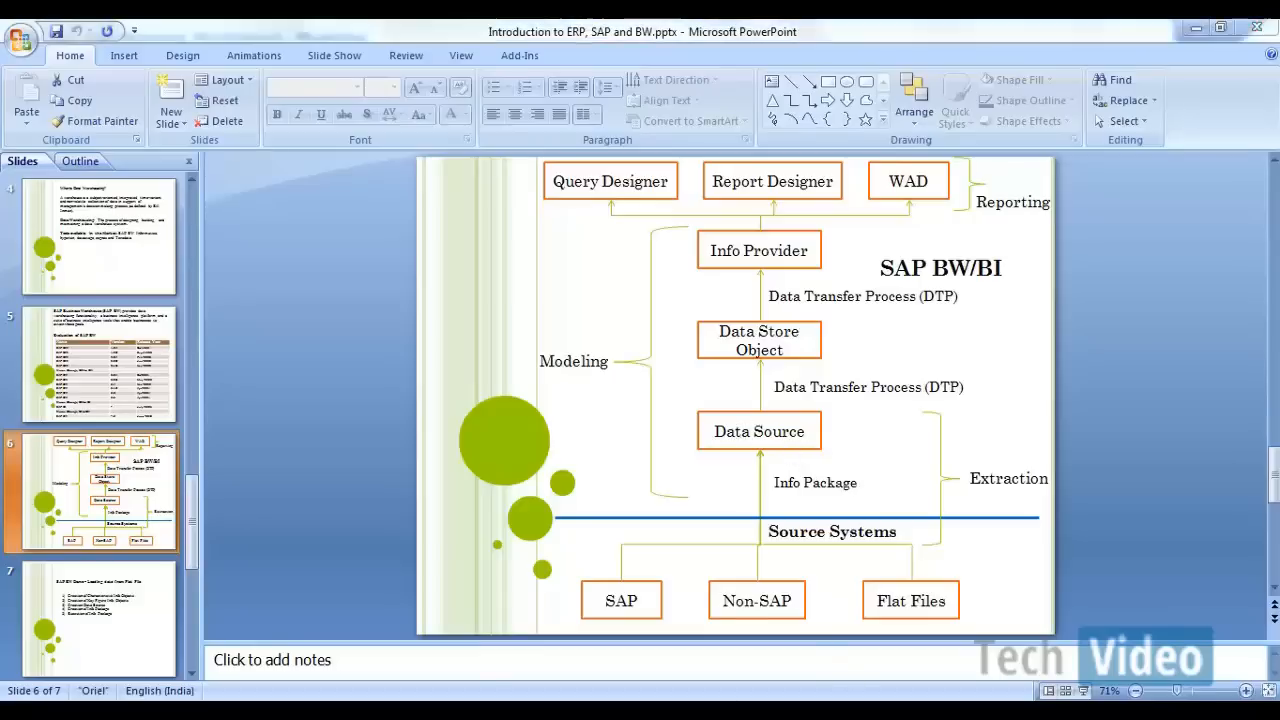
{"action": "left_click", "coordinate": [990, 620]}
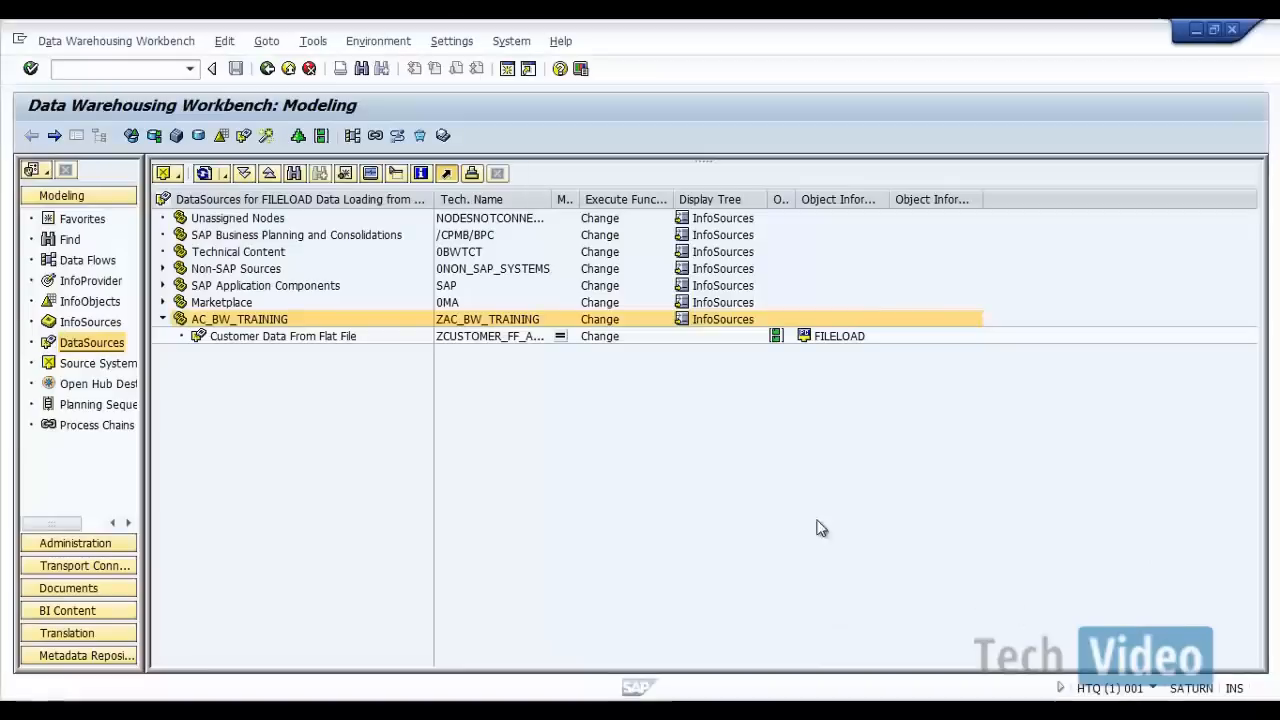
{"action": "right_click", "coordinate": [306, 340]}
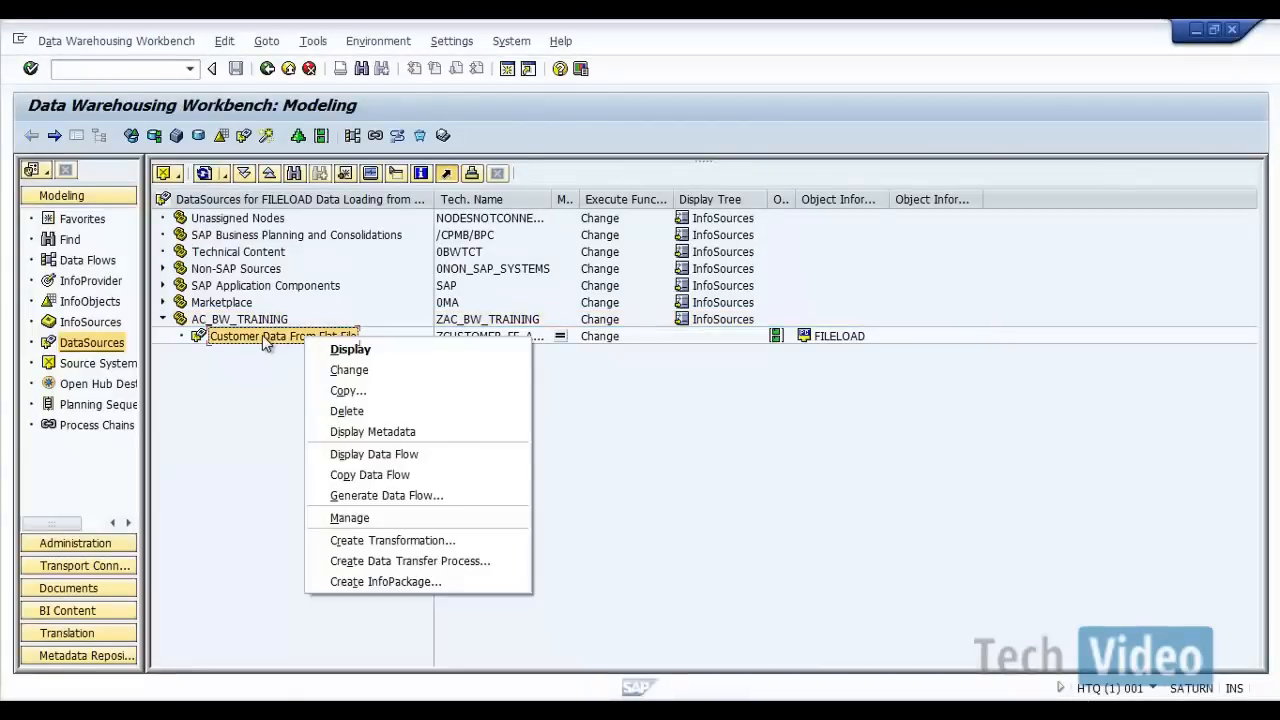
{"action": "left_click", "coordinate": [368, 580]}
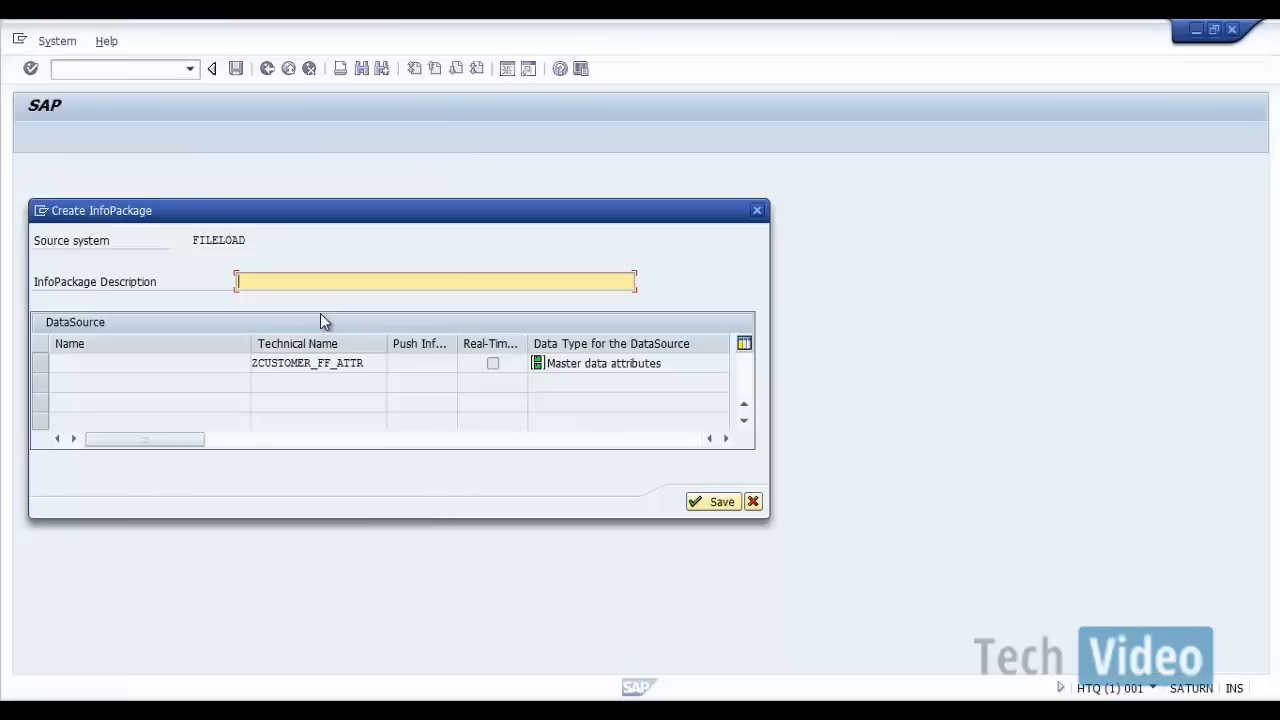
{"action": "type", "text": "IP_FLATFILE_ZCUSTOMER"}
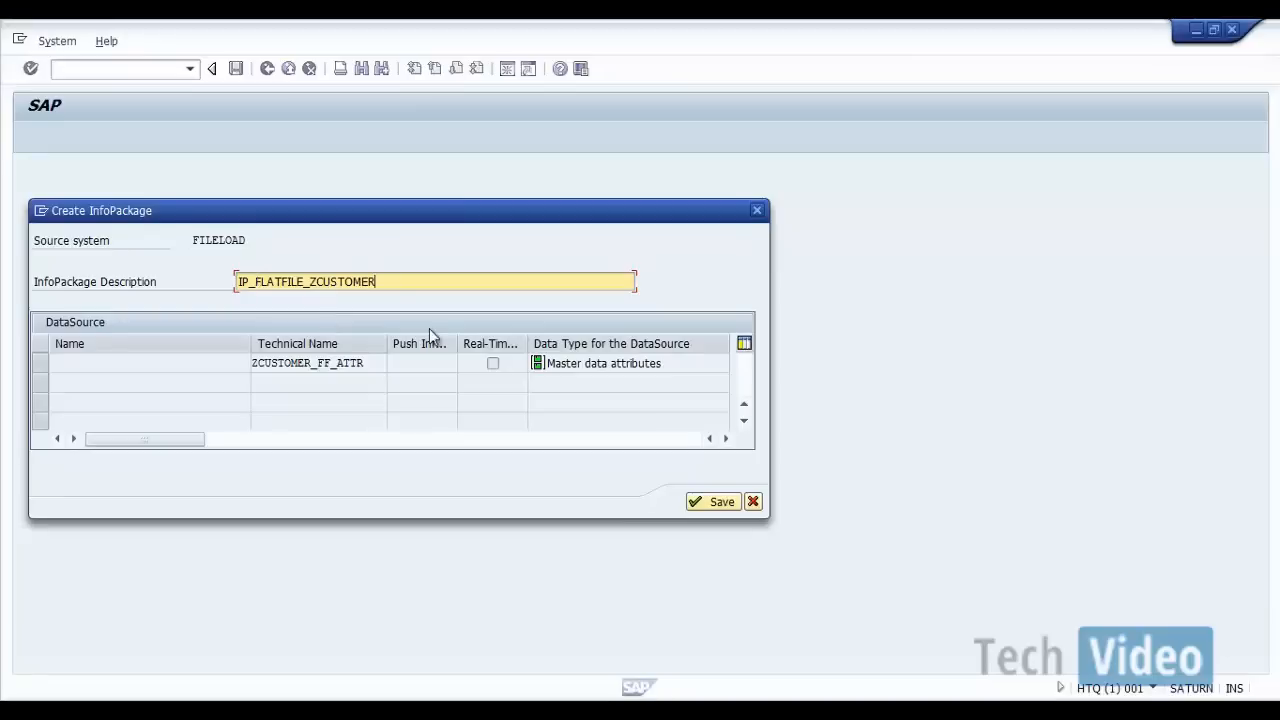
{"action": "left_click", "coordinate": [703, 498]}
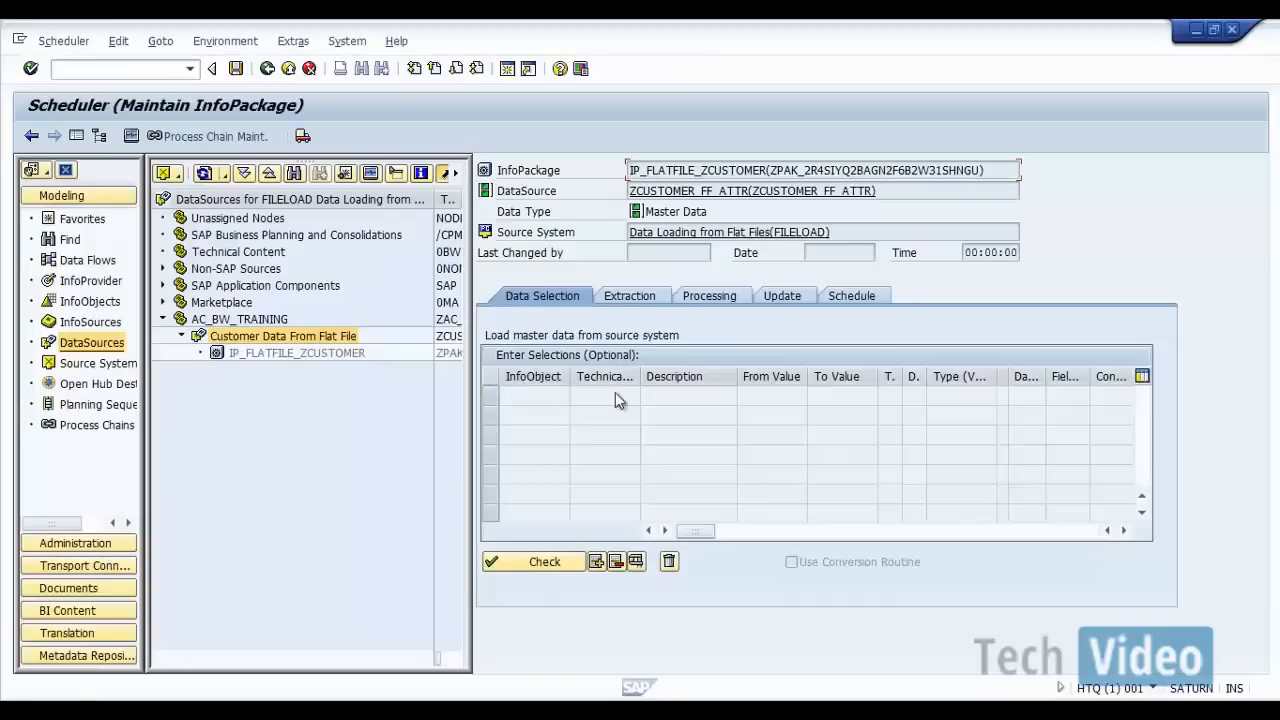
Step: Check the InfoPackage's extraction, processing and update settings and start the data load immediately
{"action": "left_click", "coordinate": [652, 300]}
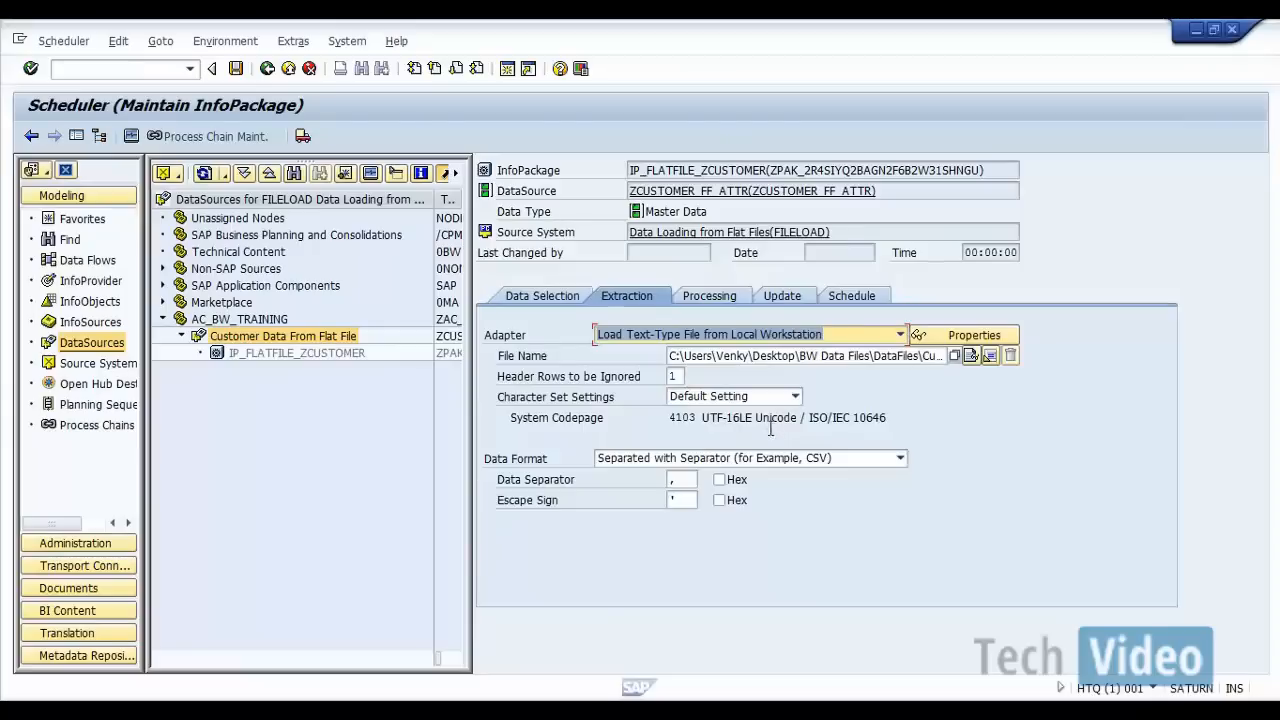
{"action": "left_click", "coordinate": [944, 356]}
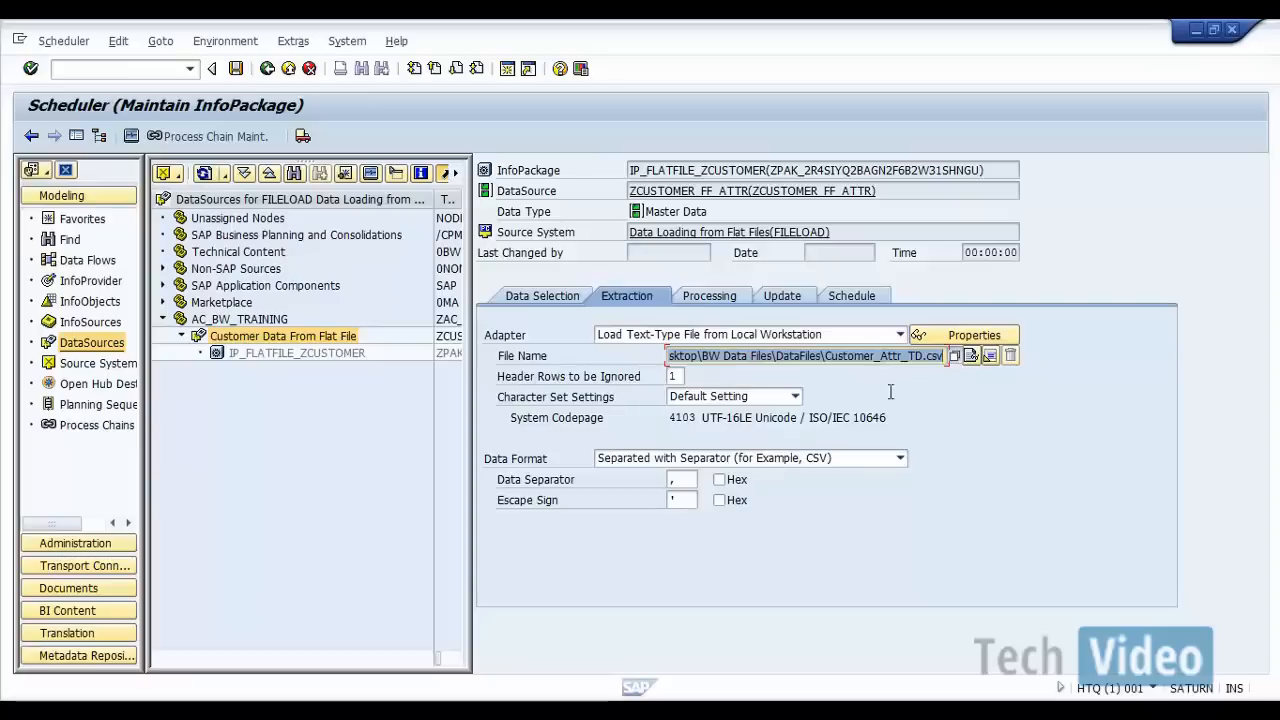
{"action": "left_click", "coordinate": [728, 296]}
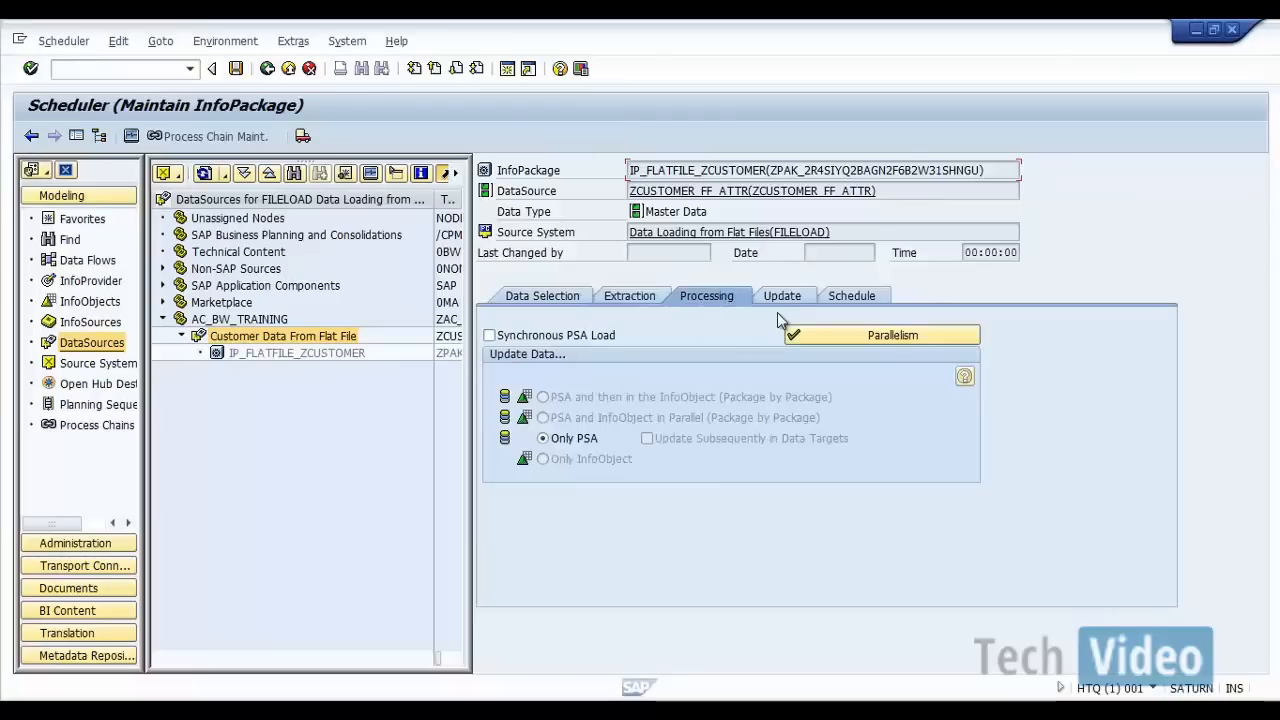
{"action": "left_click", "coordinate": [787, 295]}
{"action": "left_click", "coordinate": [835, 300]}
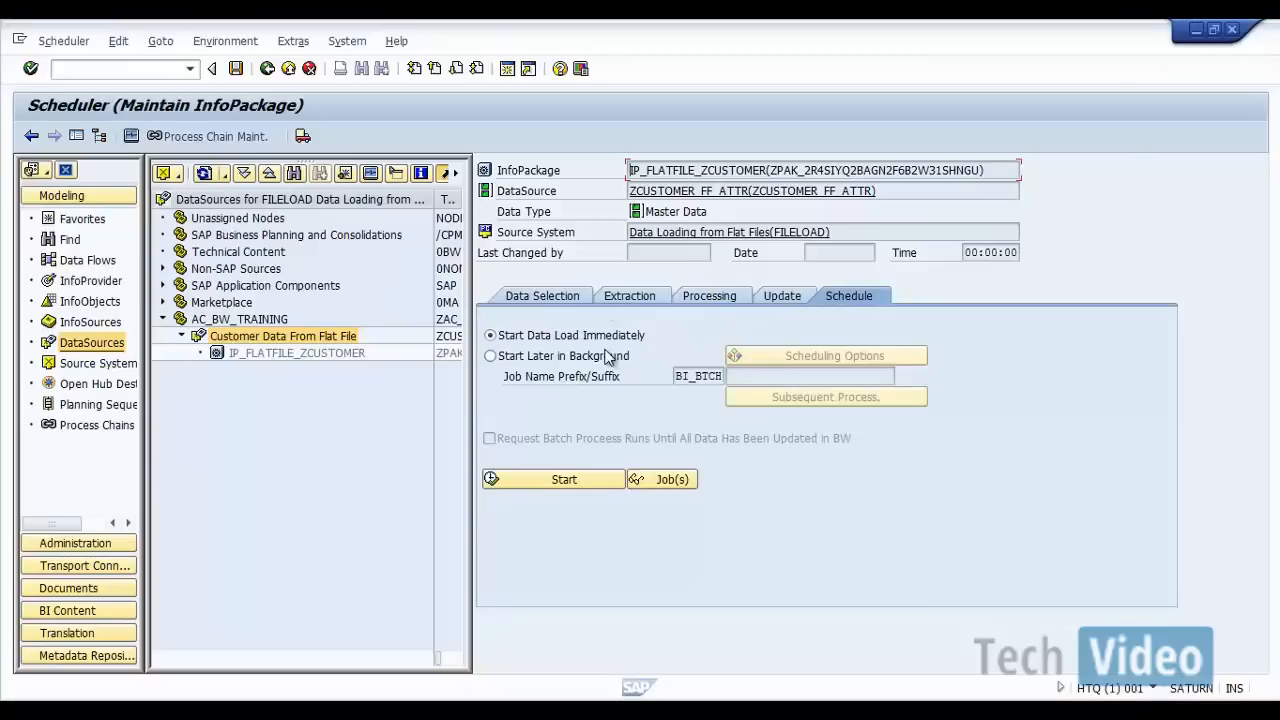
{"action": "left_click", "coordinate": [566, 480]}
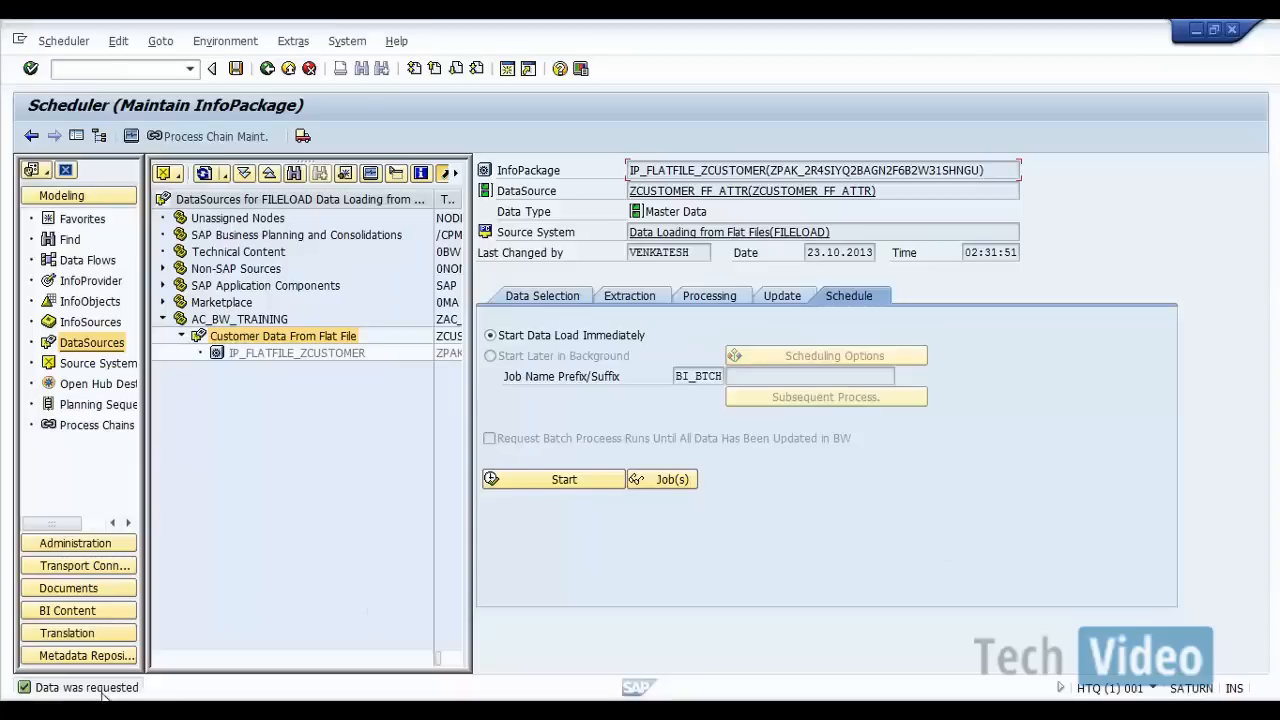
Step: Open the InfoPackage monitor and inspect the load request's status and record information under FILELOAD
{"action": "left_click", "coordinate": [131, 136]}
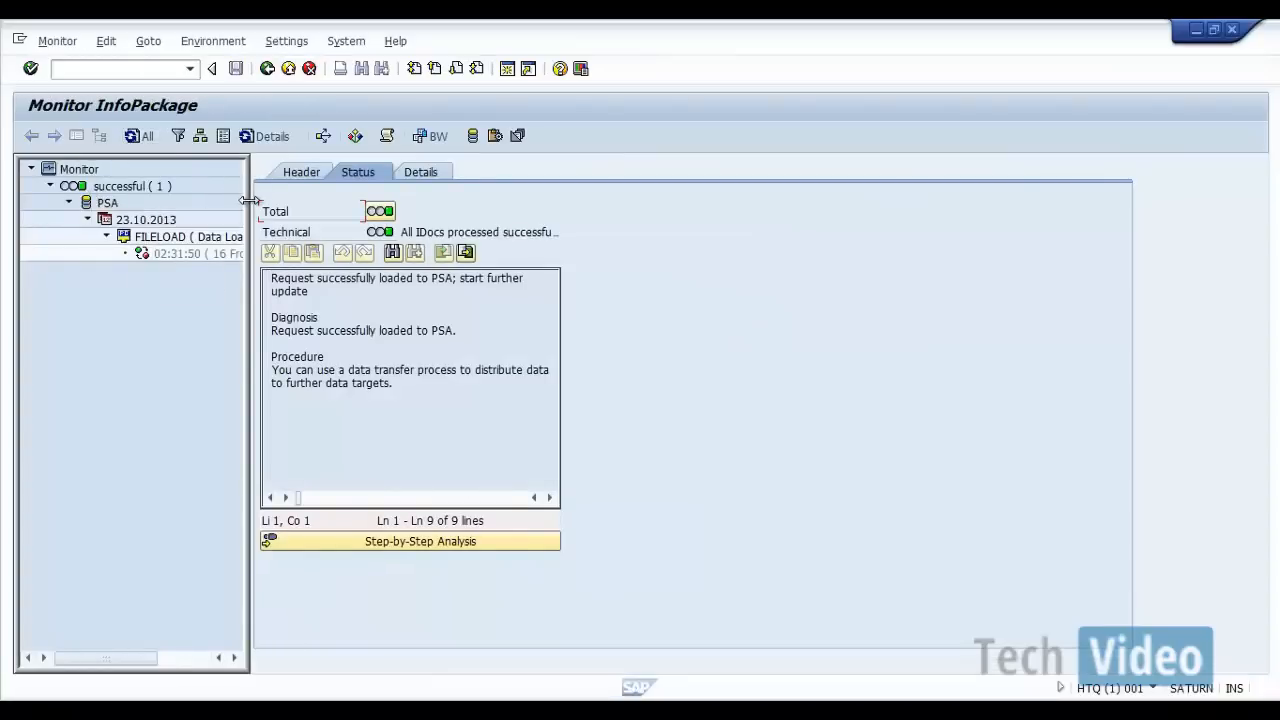
{"action": "left_click_drag", "start_coordinate": [250, 201], "coordinate": [376, 201]}
{"action": "left_click", "coordinate": [249, 255]}
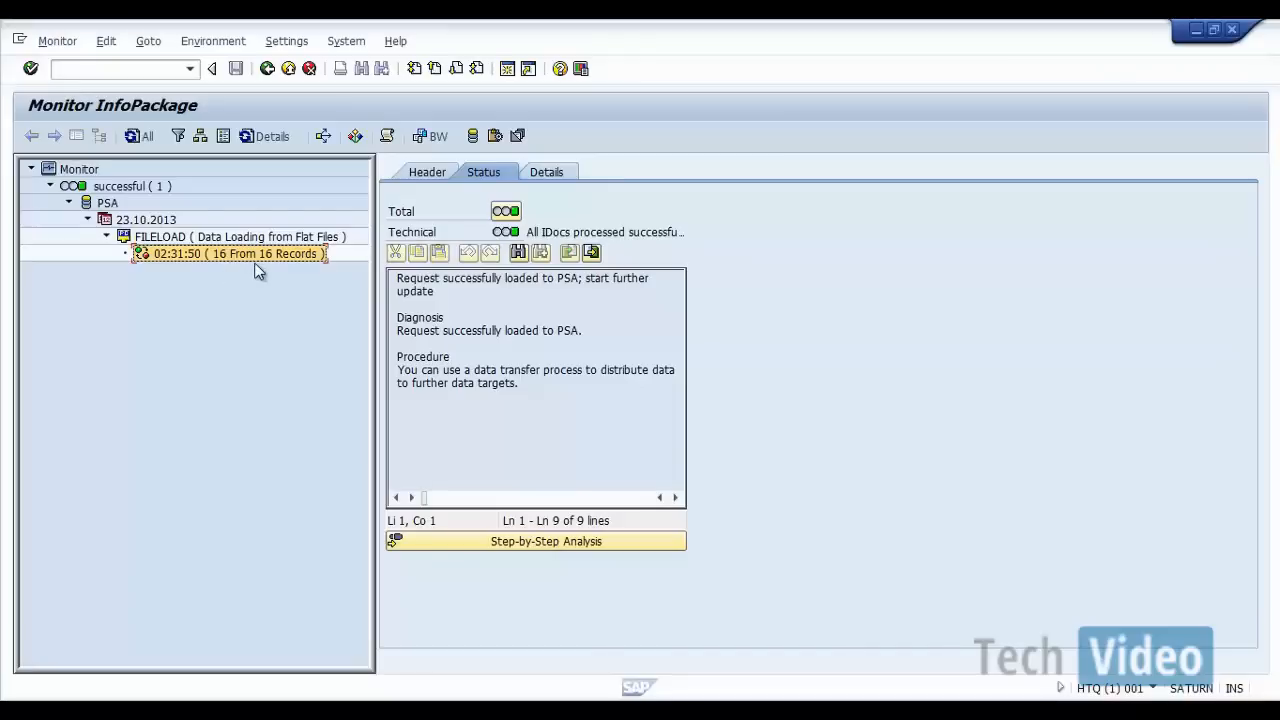
Step: Open Customer_Attr_TD.csv from the DataFiles folder in Excel, count its customer rows, and switch back to SAP
{"action": "left_click", "coordinate": [266, 690]}
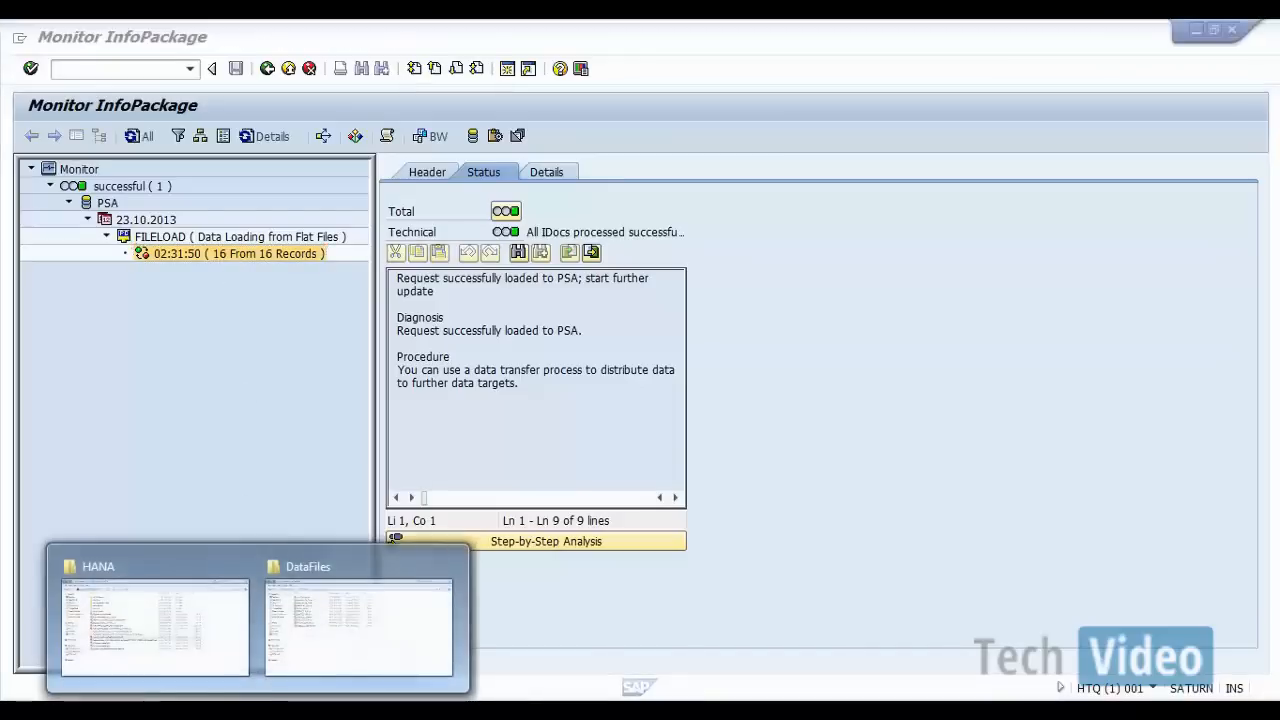
{"action": "left_click", "coordinate": [322, 637]}
{"action": "left_click", "coordinate": [299, 187]}
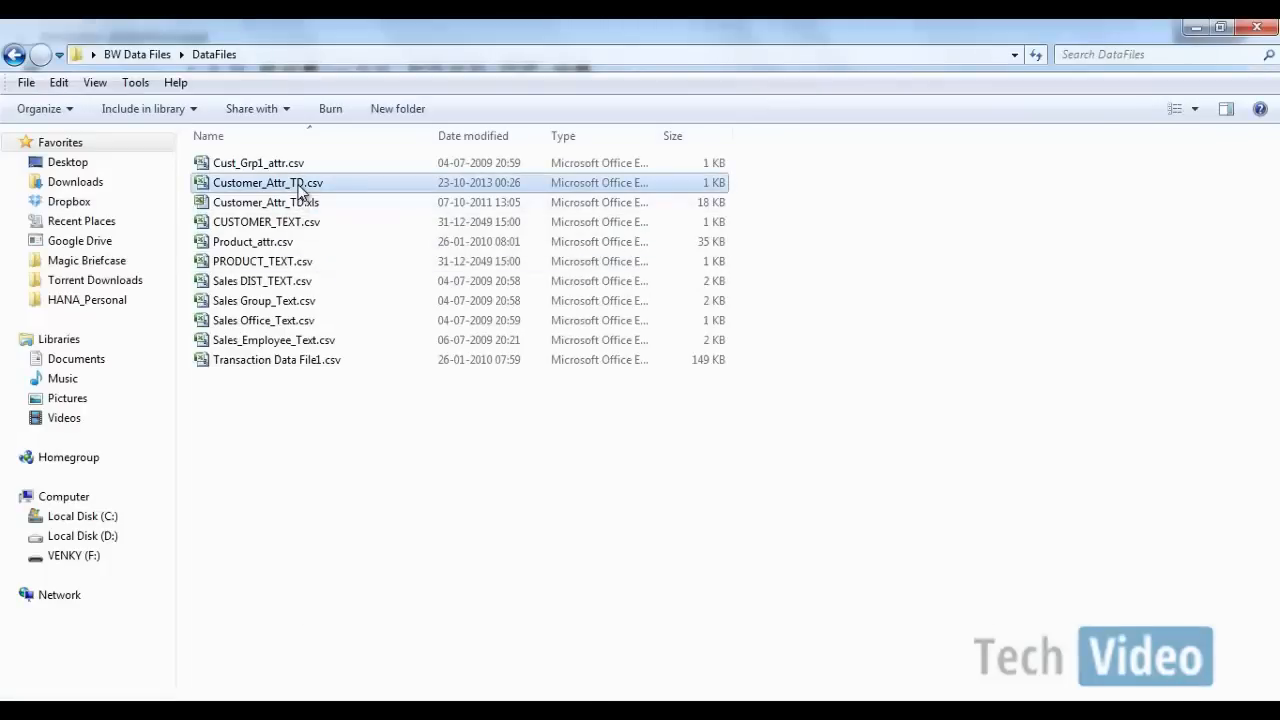
{"action": "double_click", "coordinate": [299, 187]}
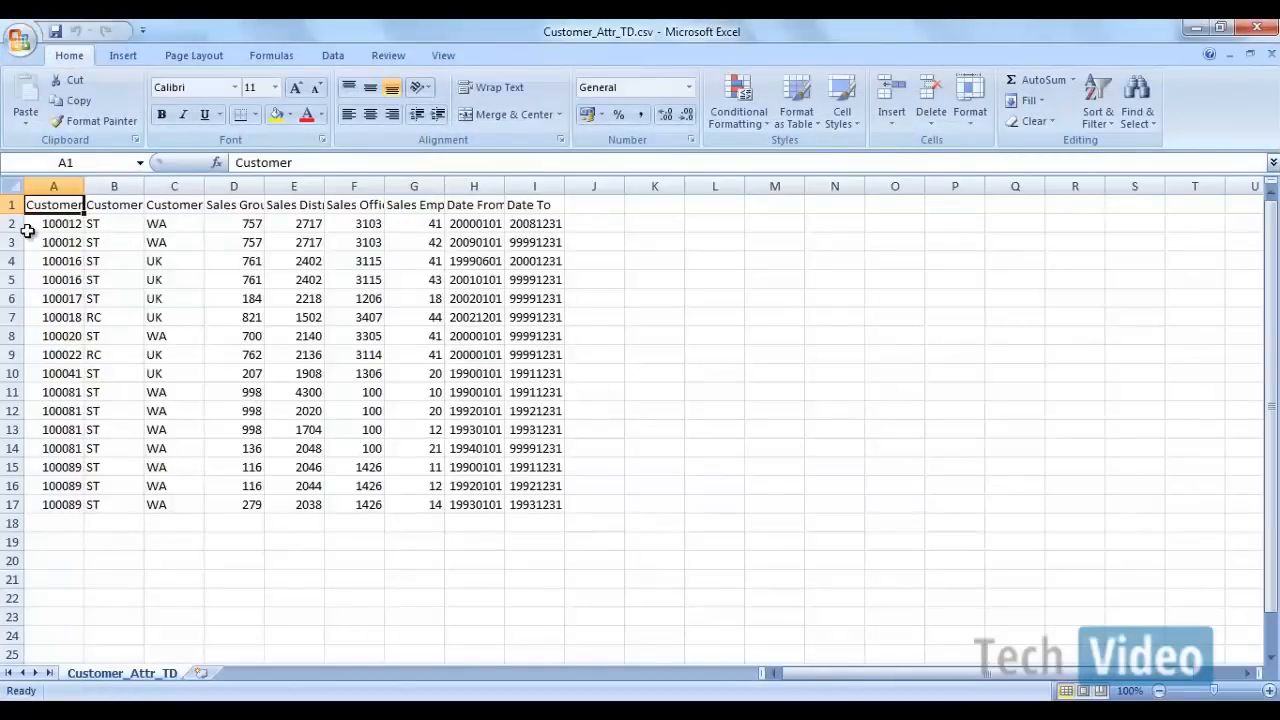
{"action": "left_click_drag", "start_coordinate": [30, 224], "coordinate": [50, 510]}
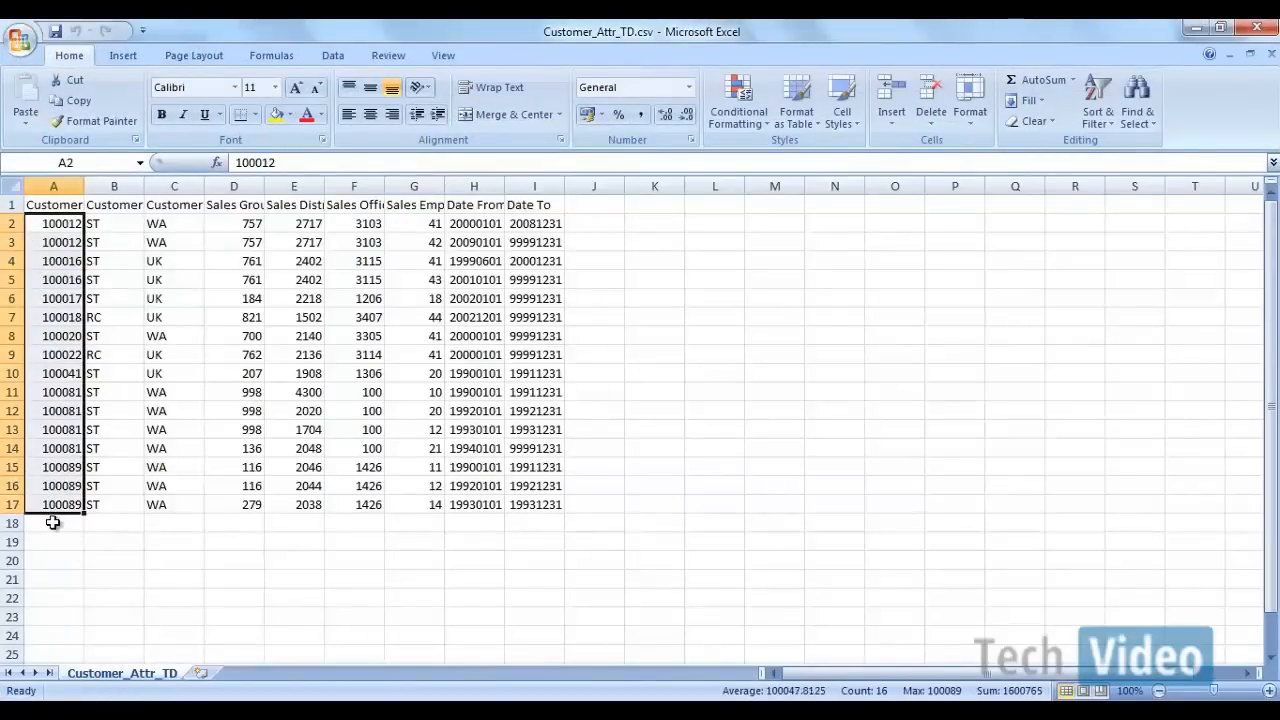
{"action": "left_click", "coordinate": [50, 521]}
{"action": "left_click", "coordinate": [90, 220]}
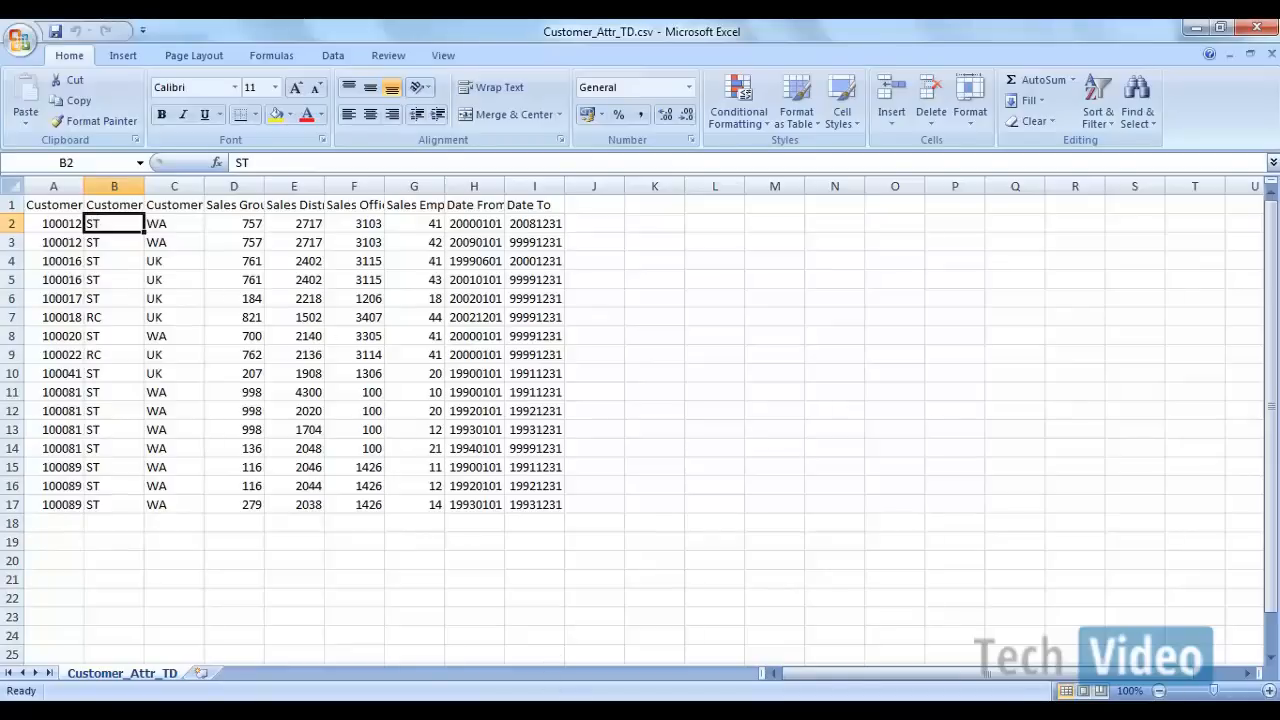
{"action": "left_click", "coordinate": [1040, 590]}
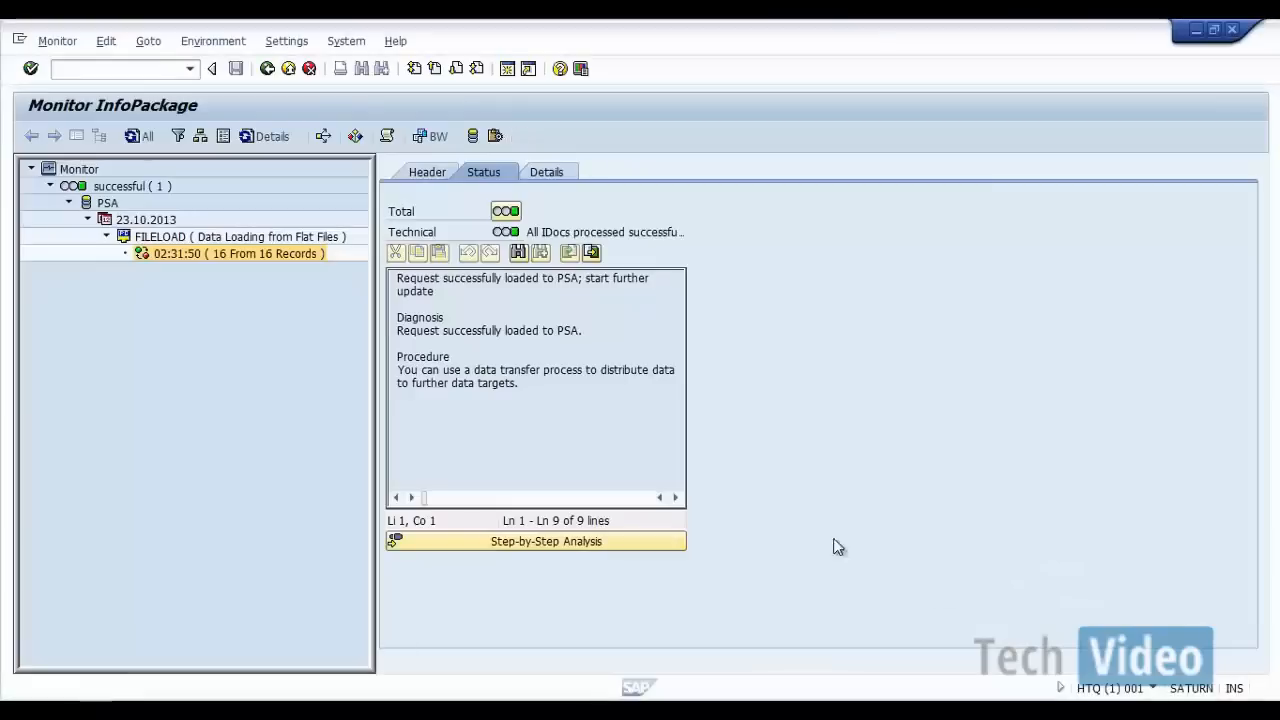
Step: Return to the DataSource tree and examine the PSA requests of DataSource ZCUSTOMER_FF_ATTR
{"action": "left_click", "coordinate": [266, 70]}
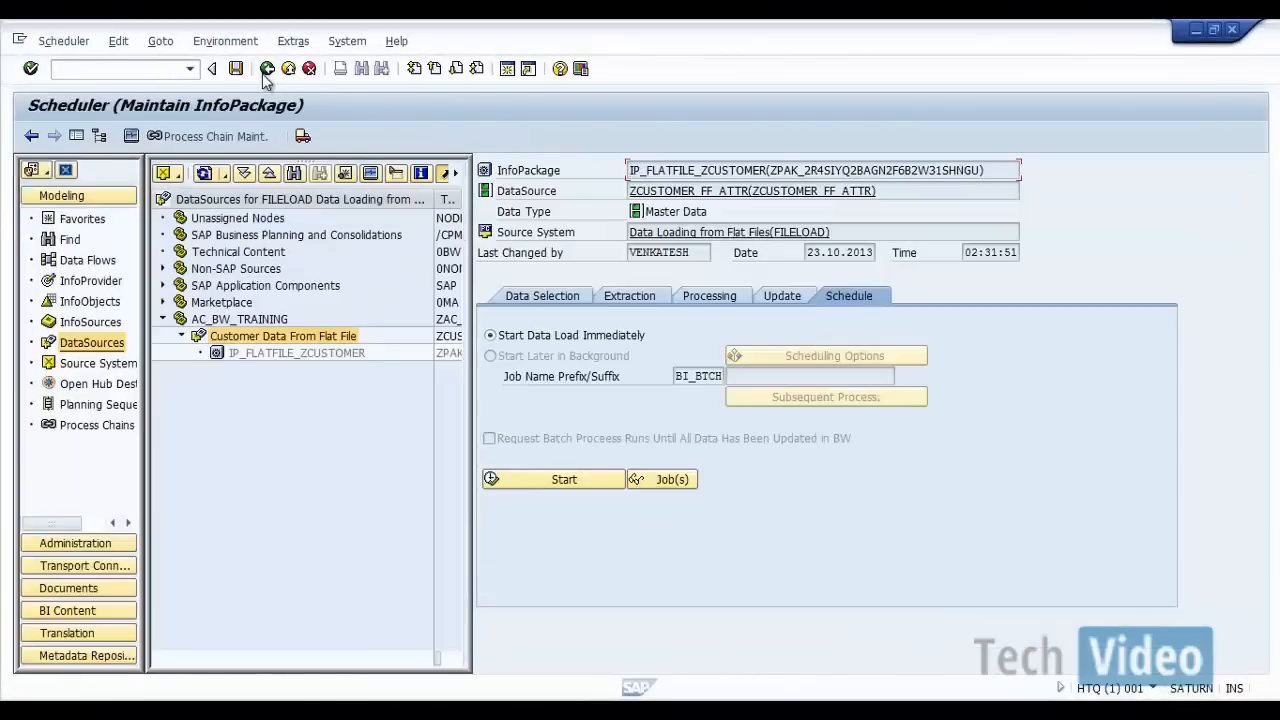
{"action": "left_click", "coordinate": [266, 69]}
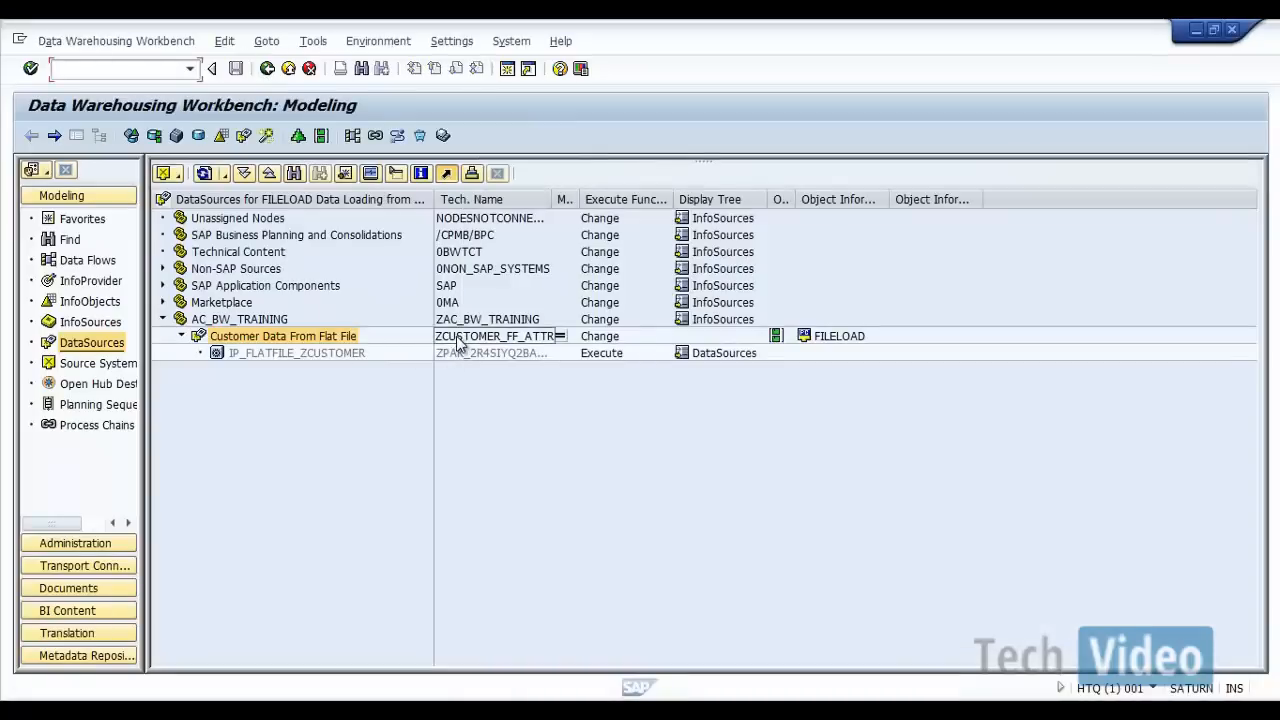
{"action": "right_click", "coordinate": [458, 342]}
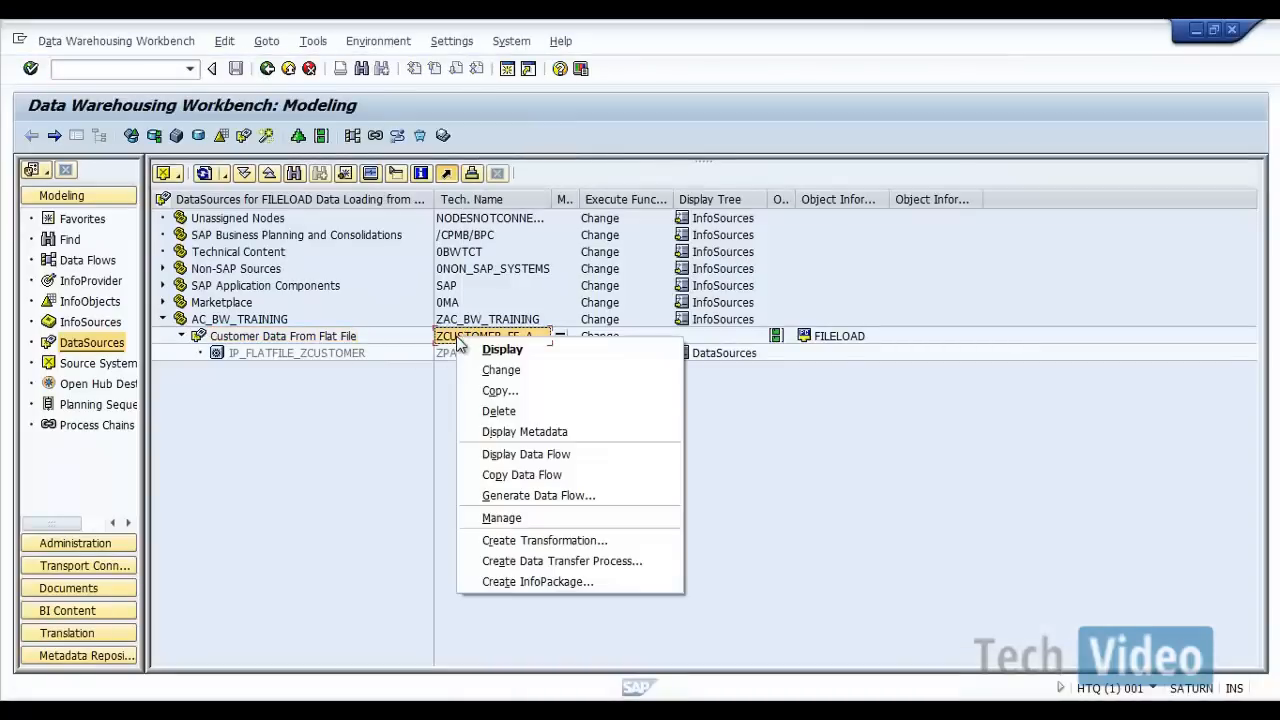
{"action": "left_click", "coordinate": [518, 518]}
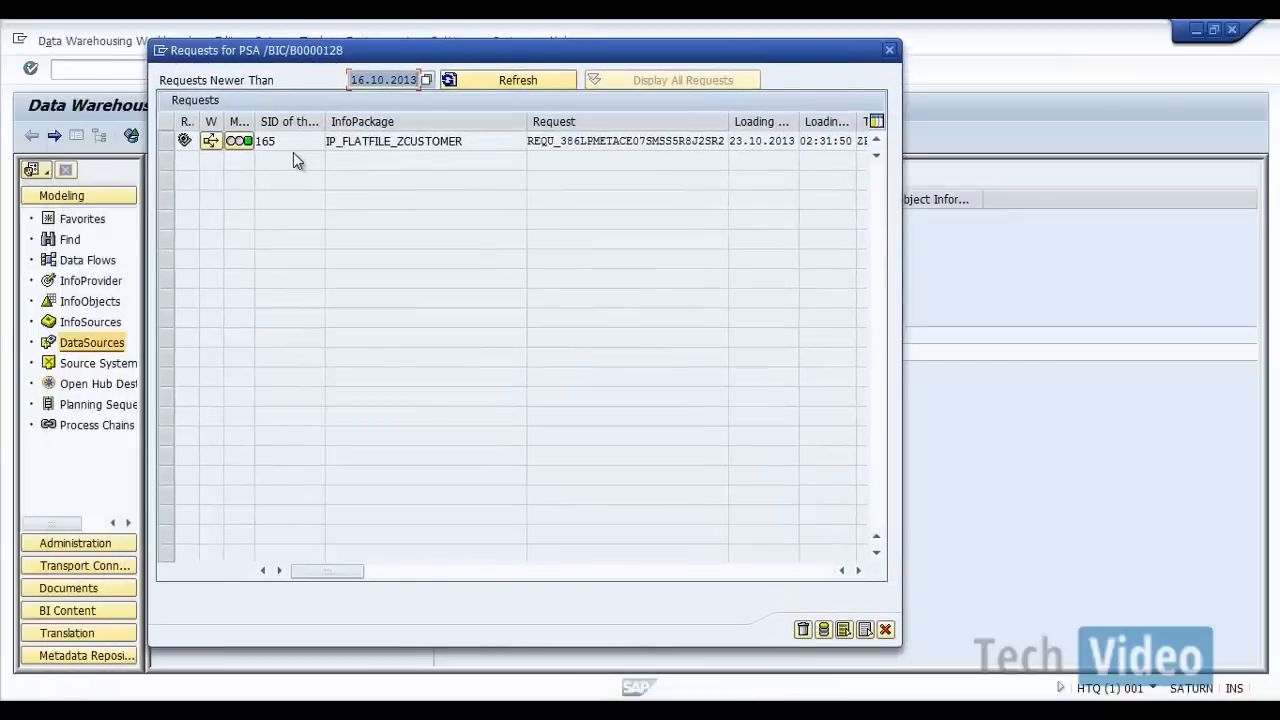
{"action": "left_click", "coordinate": [462, 572]}
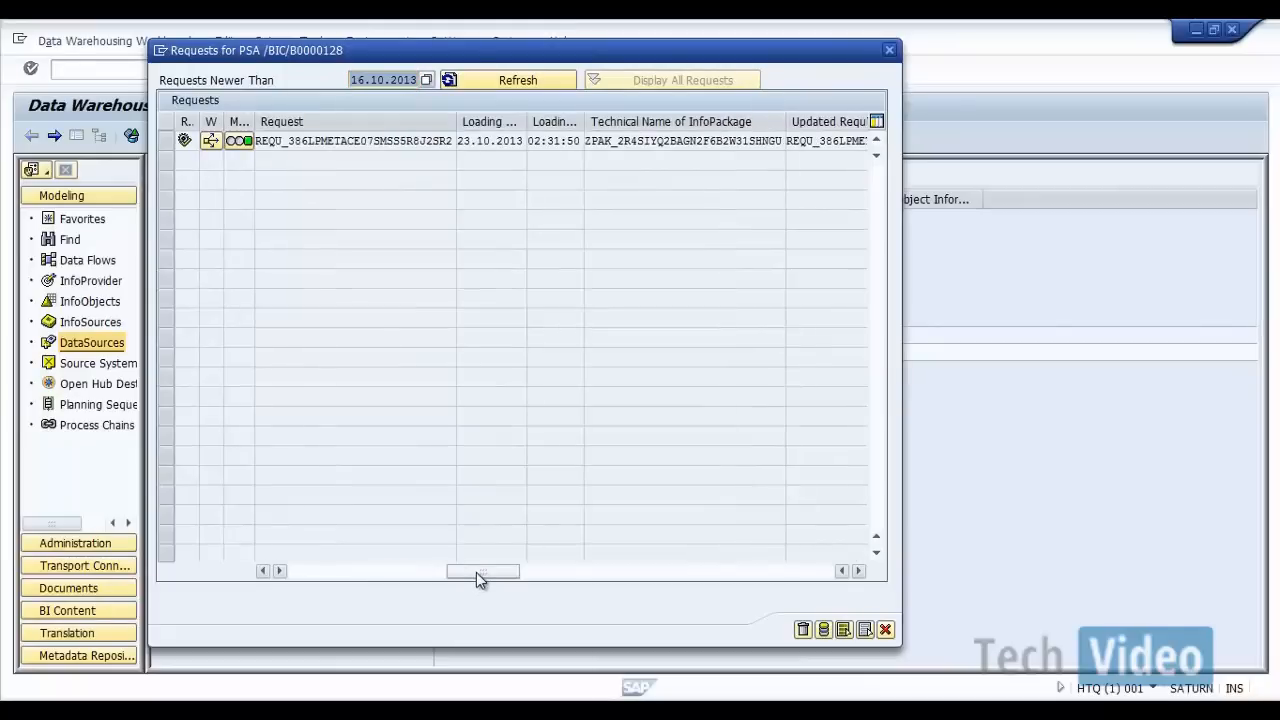
{"action": "left_click", "coordinate": [669, 572]}
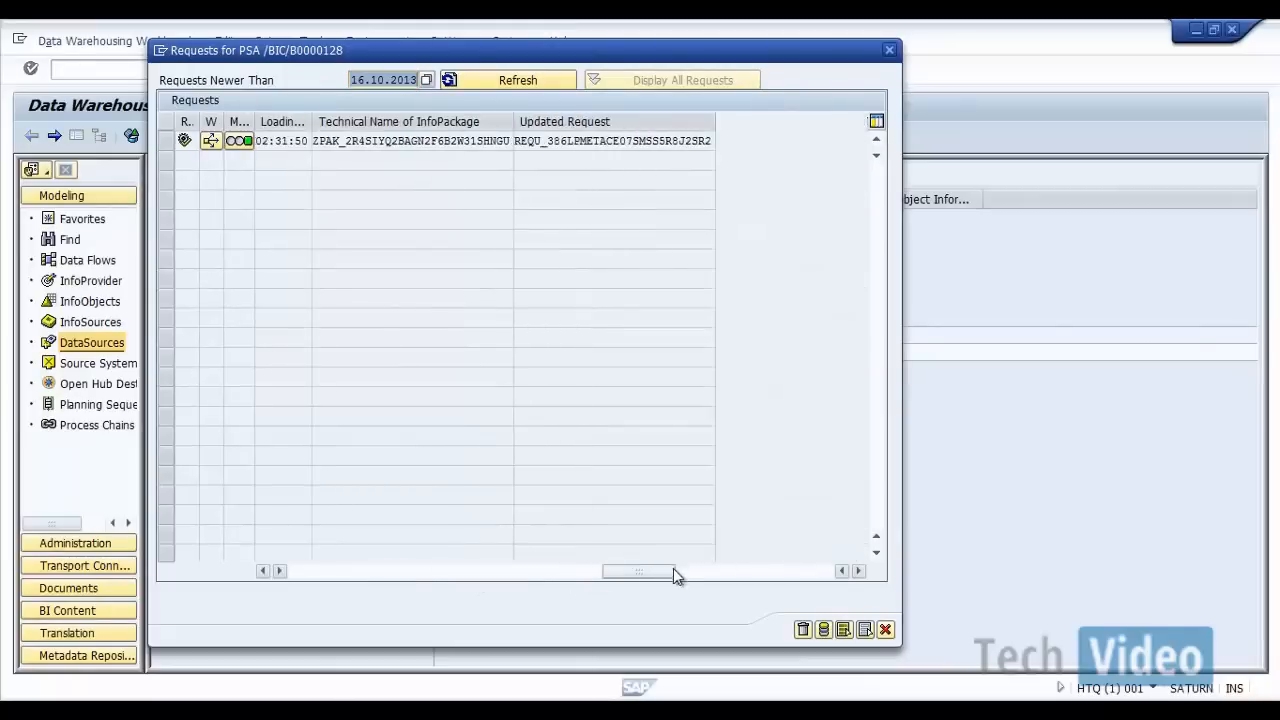
Step: Try to display the PSA records of the IP_FLATFILE_ZCUSTOMER request, up to 1000 records with any status
{"action": "left_click_drag", "start_coordinate": [640, 574], "coordinate": [326, 590]}
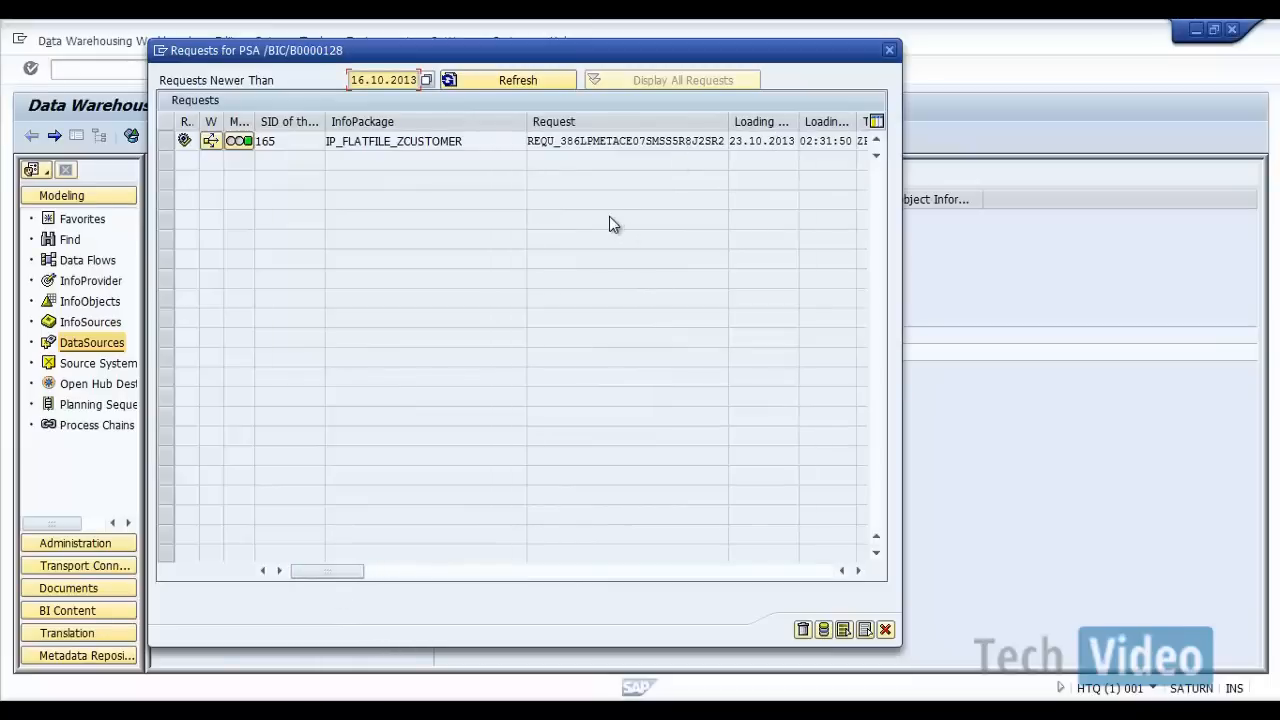
{"action": "left_click", "coordinate": [167, 142]}
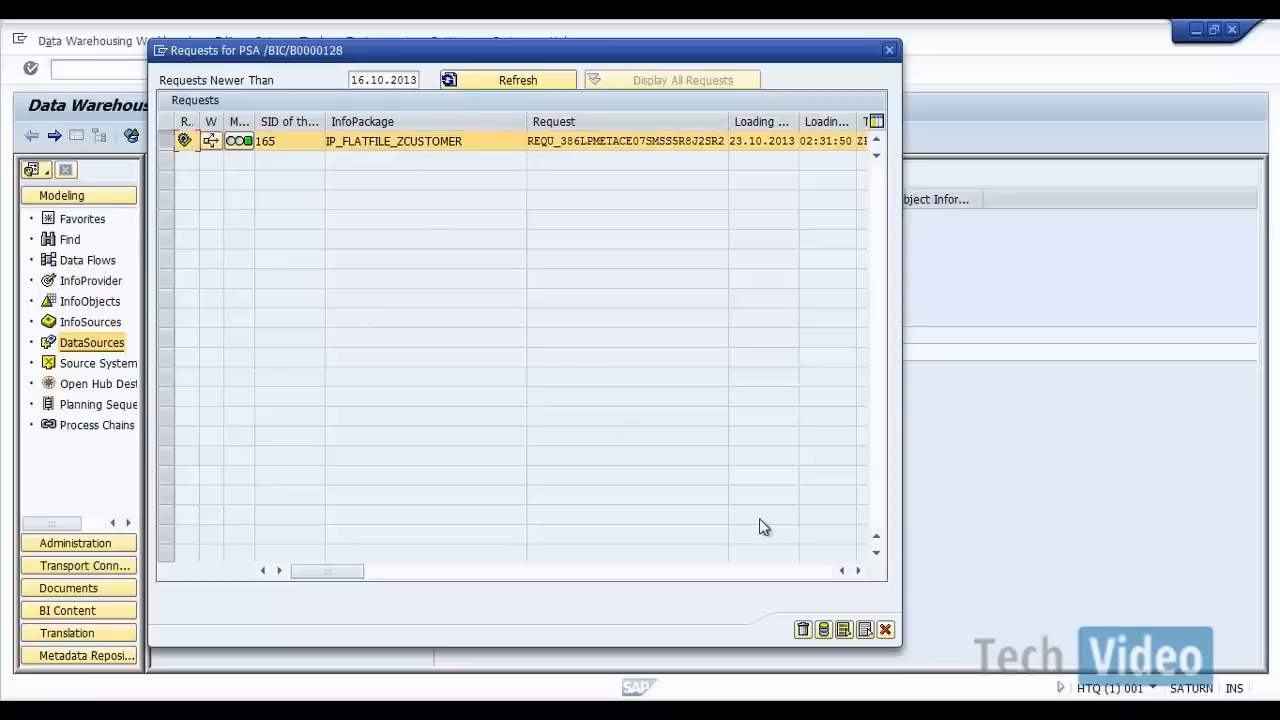
{"action": "left_click", "coordinate": [823, 630]}
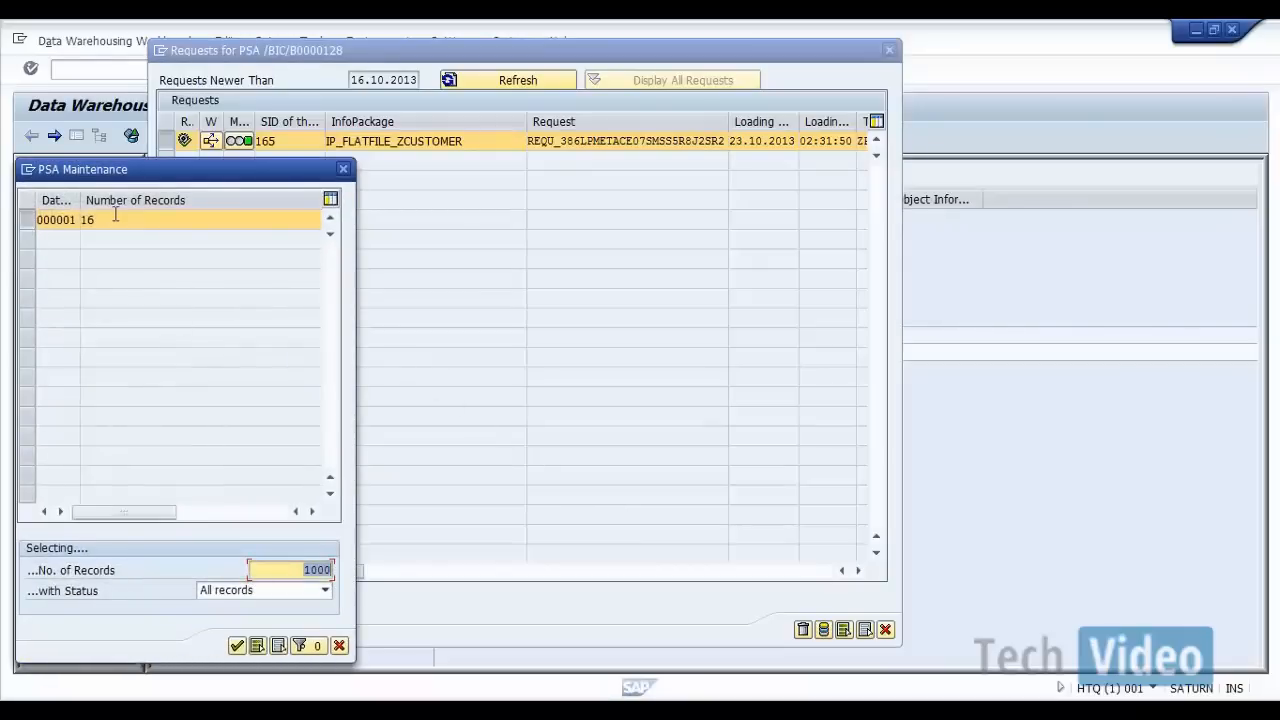
{"action": "left_click", "coordinate": [238, 646]}
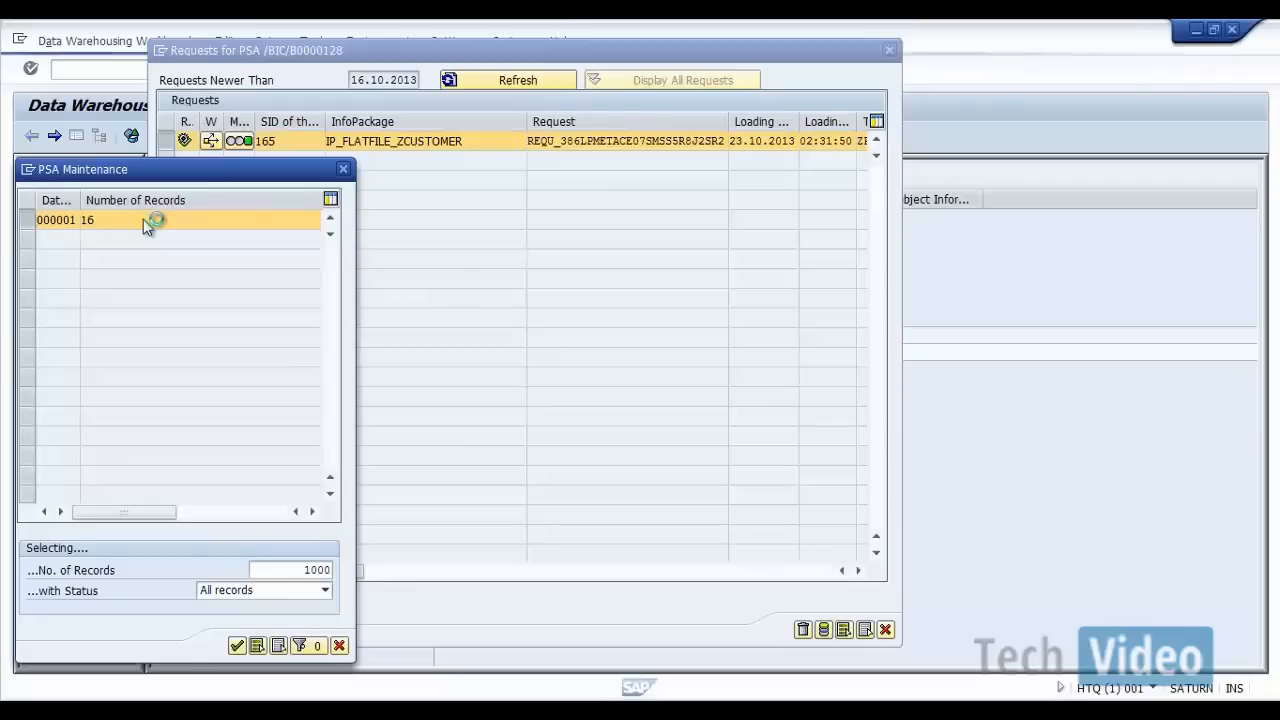
Step: Stop the running PSA Maintenance transaction and reopen the Data Warehousing Workbench with transaction rsa1
{"action": "left_click", "coordinate": [28, 169]}
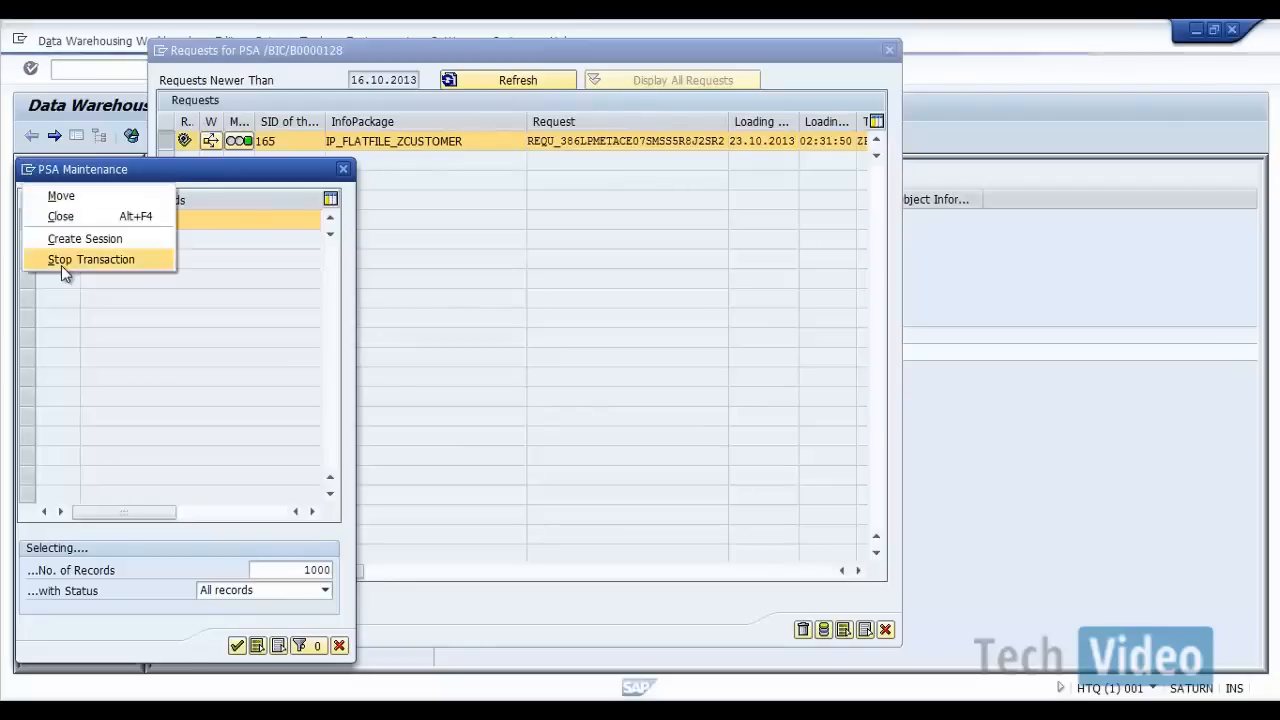
{"action": "left_click", "coordinate": [61, 265]}
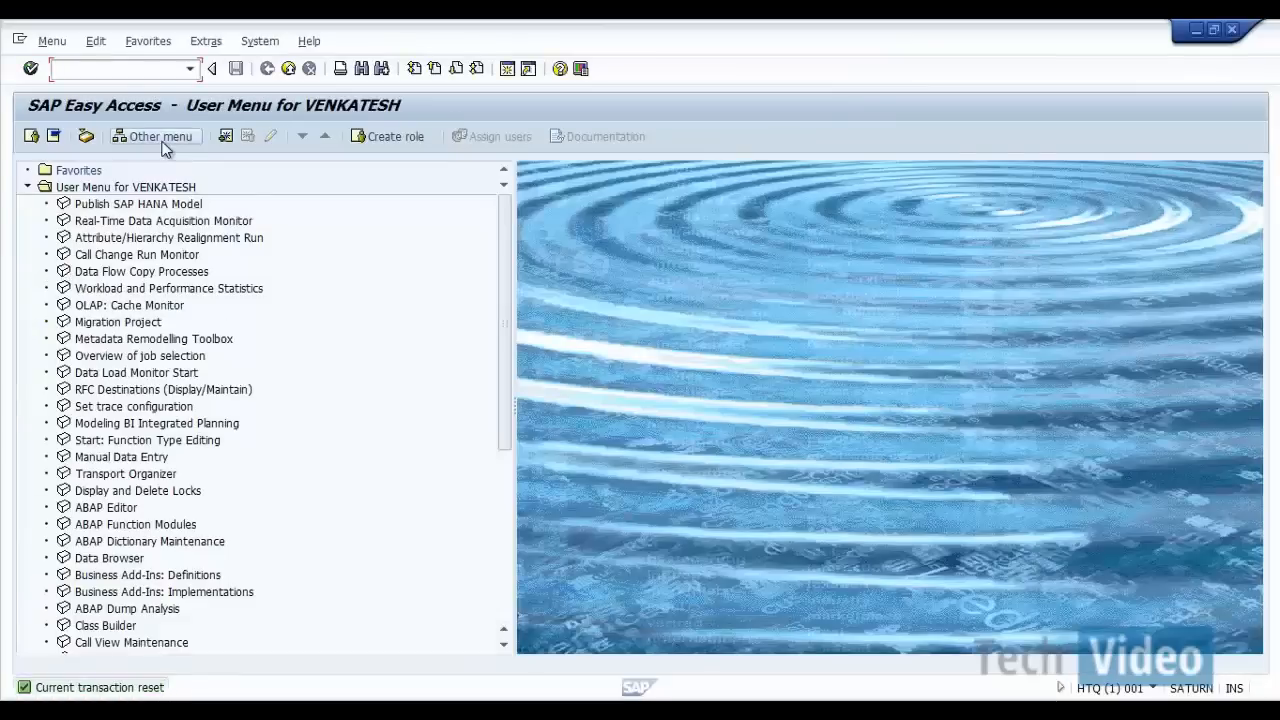
{"action": "type", "text": "rsa1"}
{"action": "key", "text": "Return"}
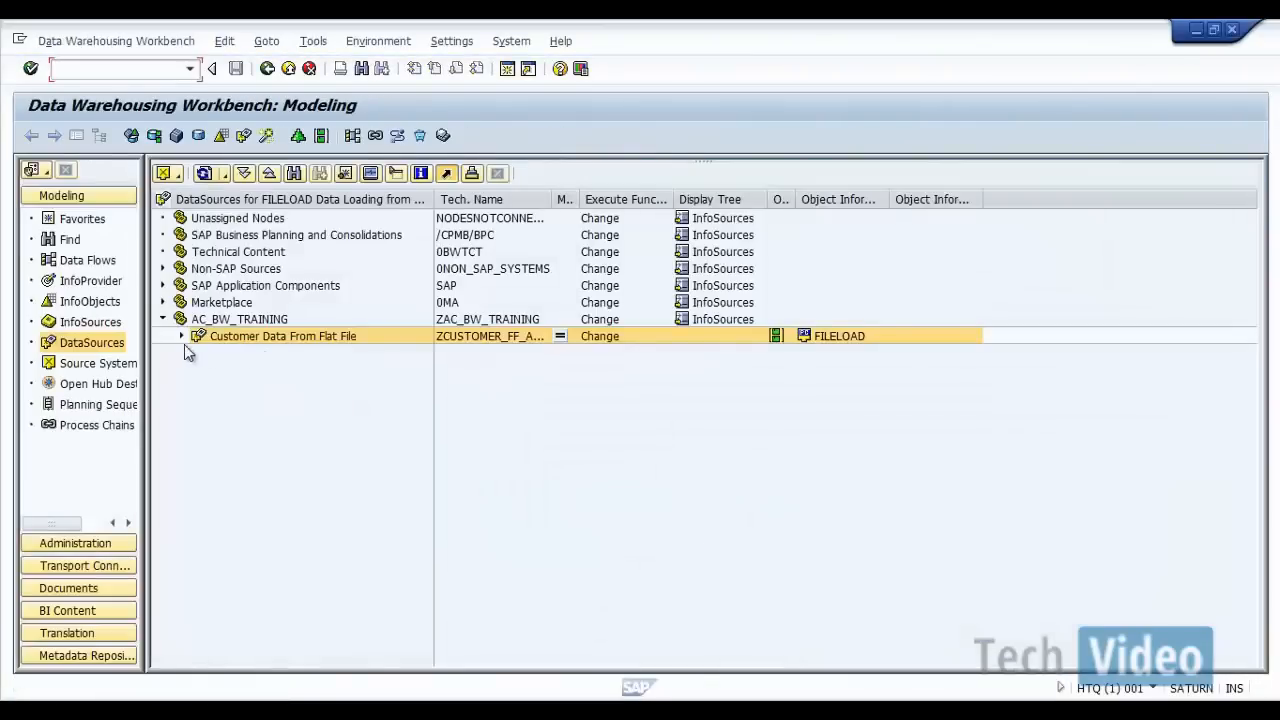
Step: Open InfoPackage IP_FLATFILE_ZCUSTOMER under the Customer Data From Flat File DataSource and bring up its load monitor
{"action": "left_click", "coordinate": [181, 337]}
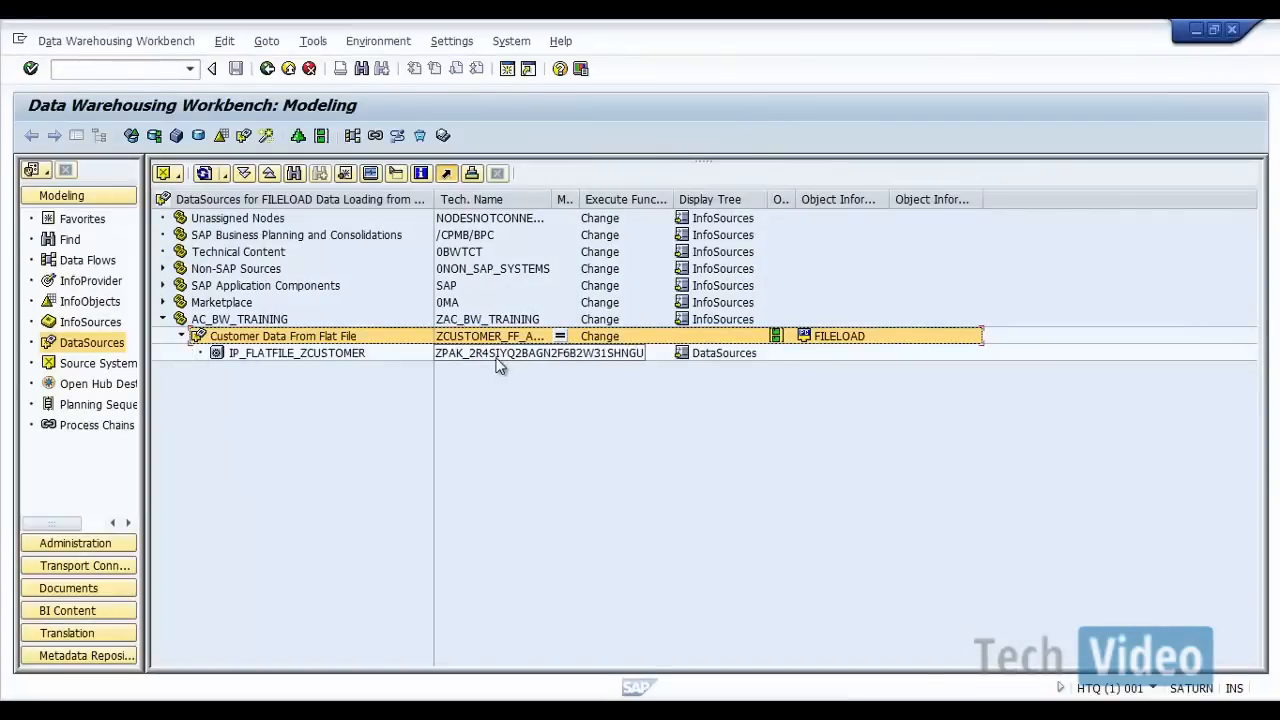
{"action": "double_click", "coordinate": [497, 357]}
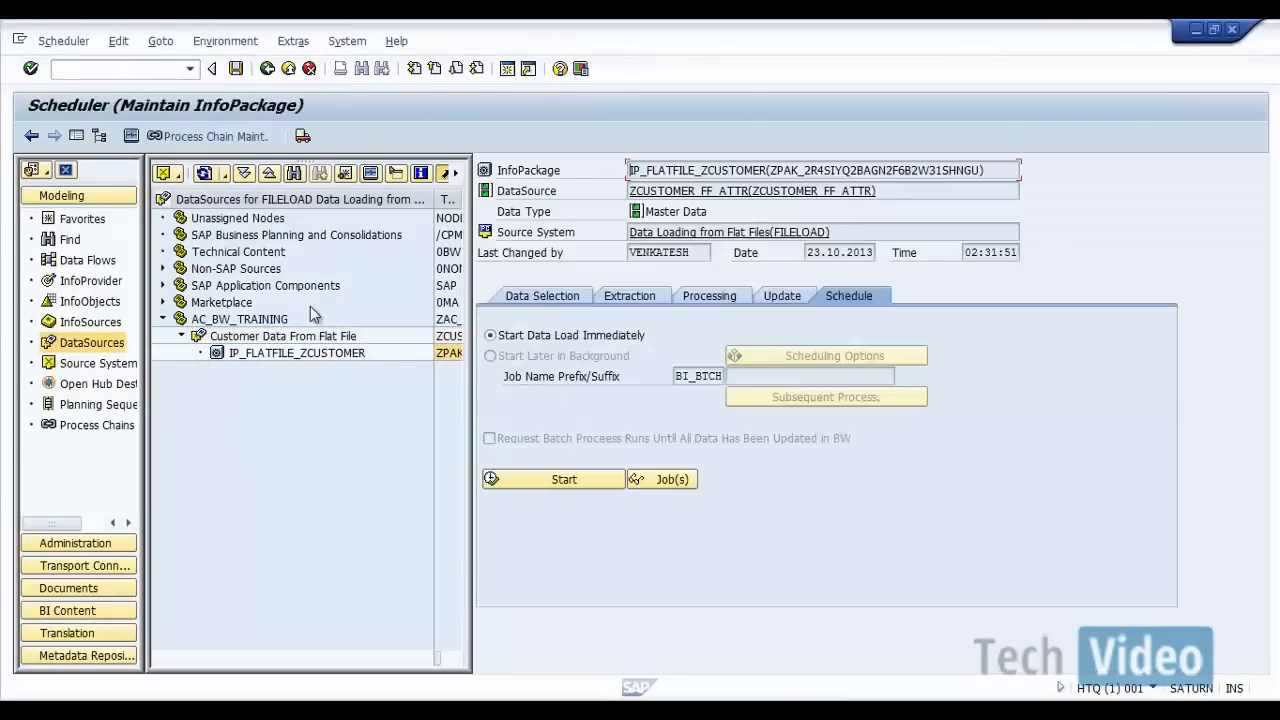
{"action": "left_click", "coordinate": [131, 135]}
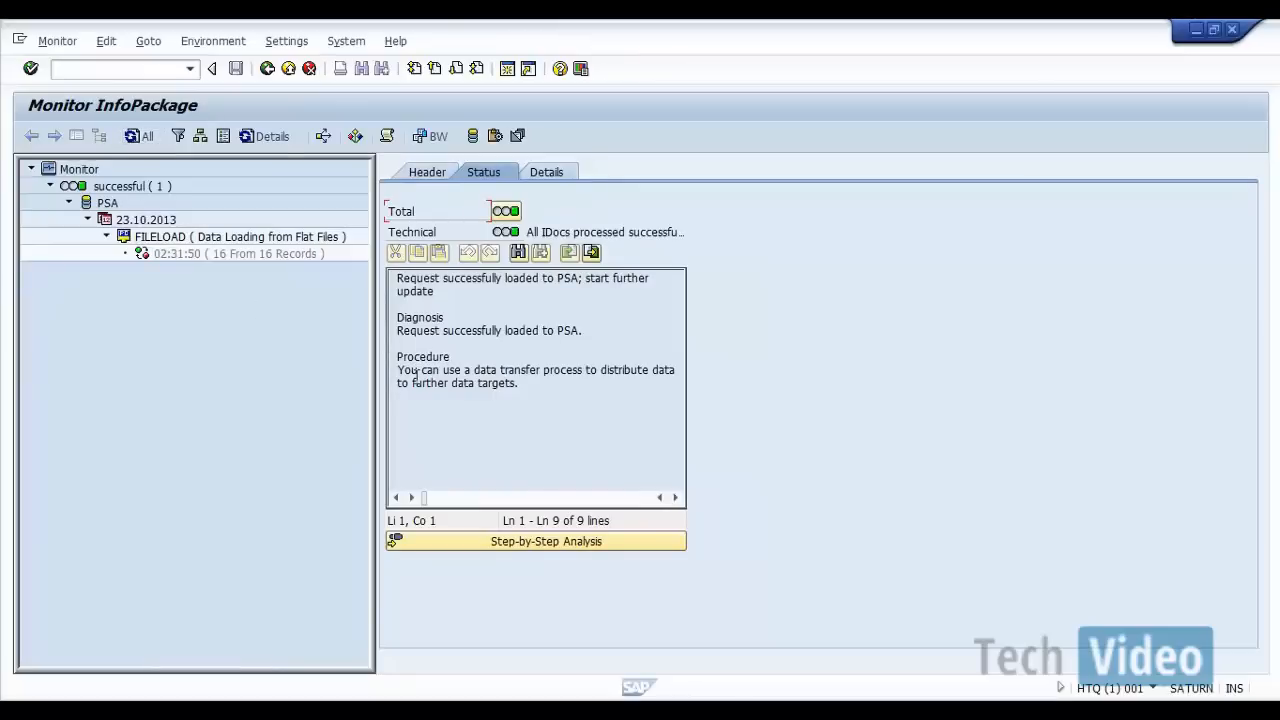
Step: Display the monitored request's data package 000001 in PSA maintenance, allowing up to 1000 records of any status
{"action": "left_click", "coordinate": [472, 137]}
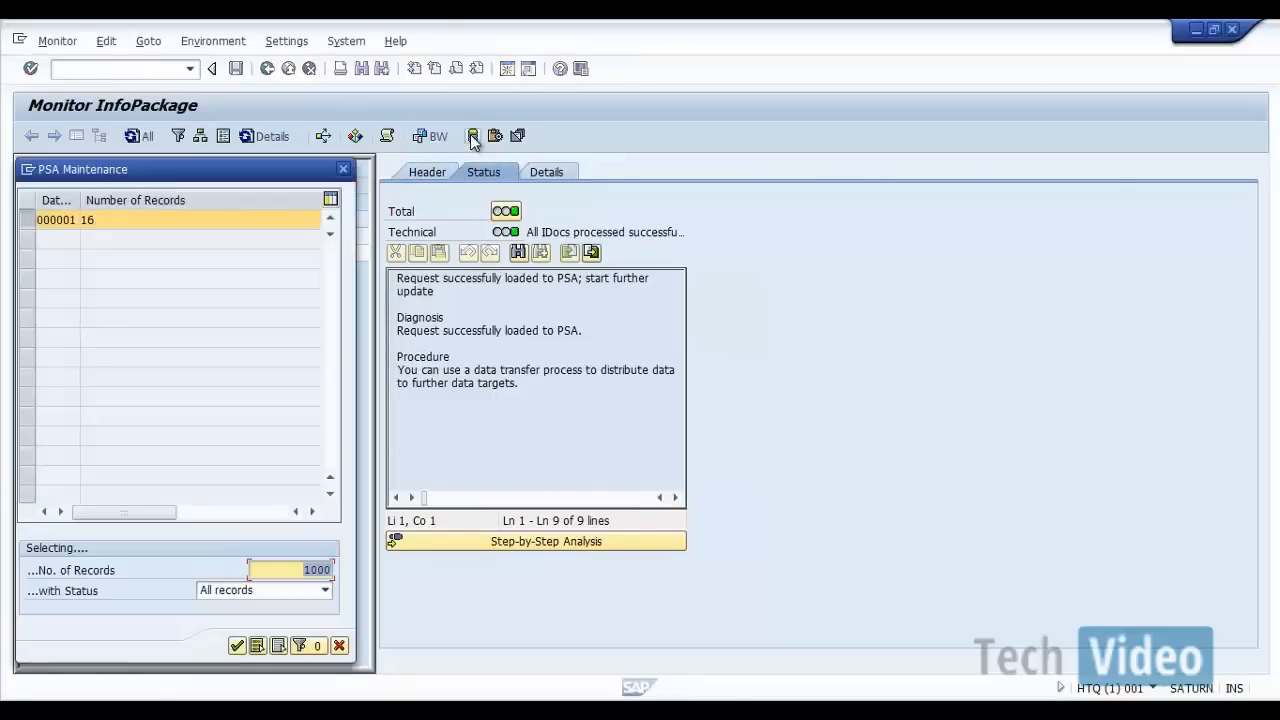
{"action": "left_click", "coordinate": [52, 219]}
{"action": "left_click", "coordinate": [114, 220]}
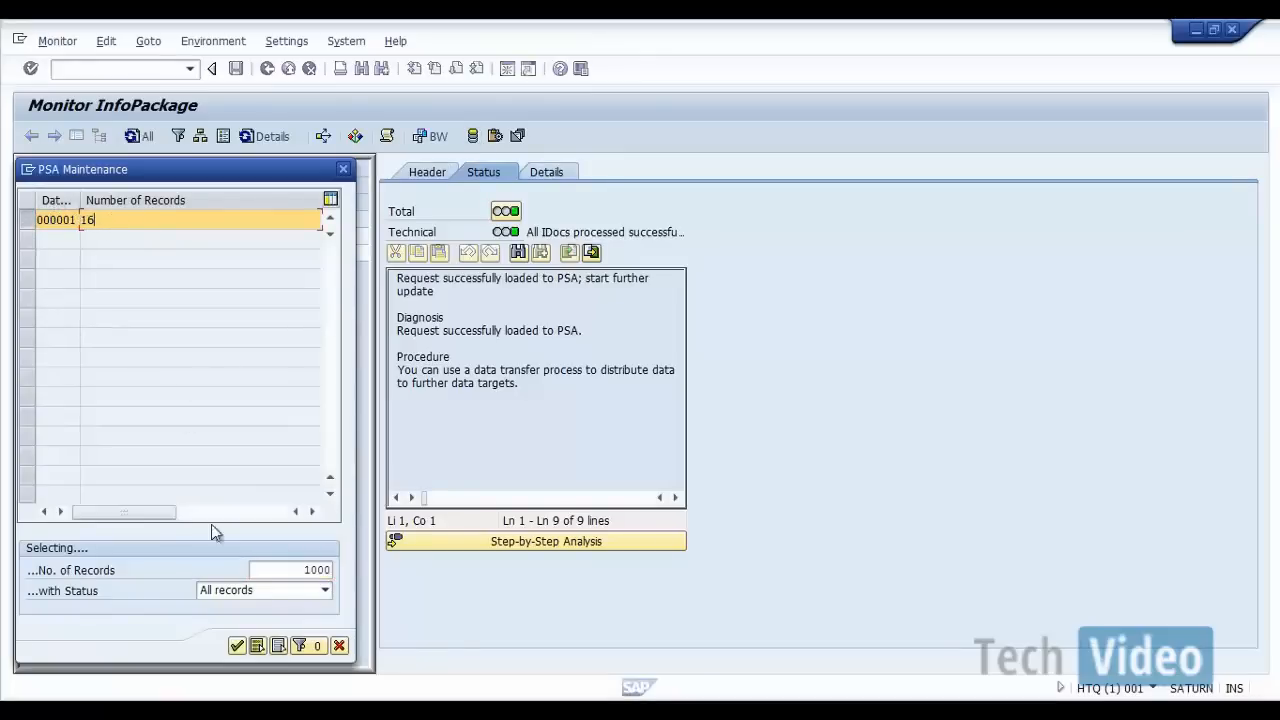
{"action": "left_click", "coordinate": [237, 645]}
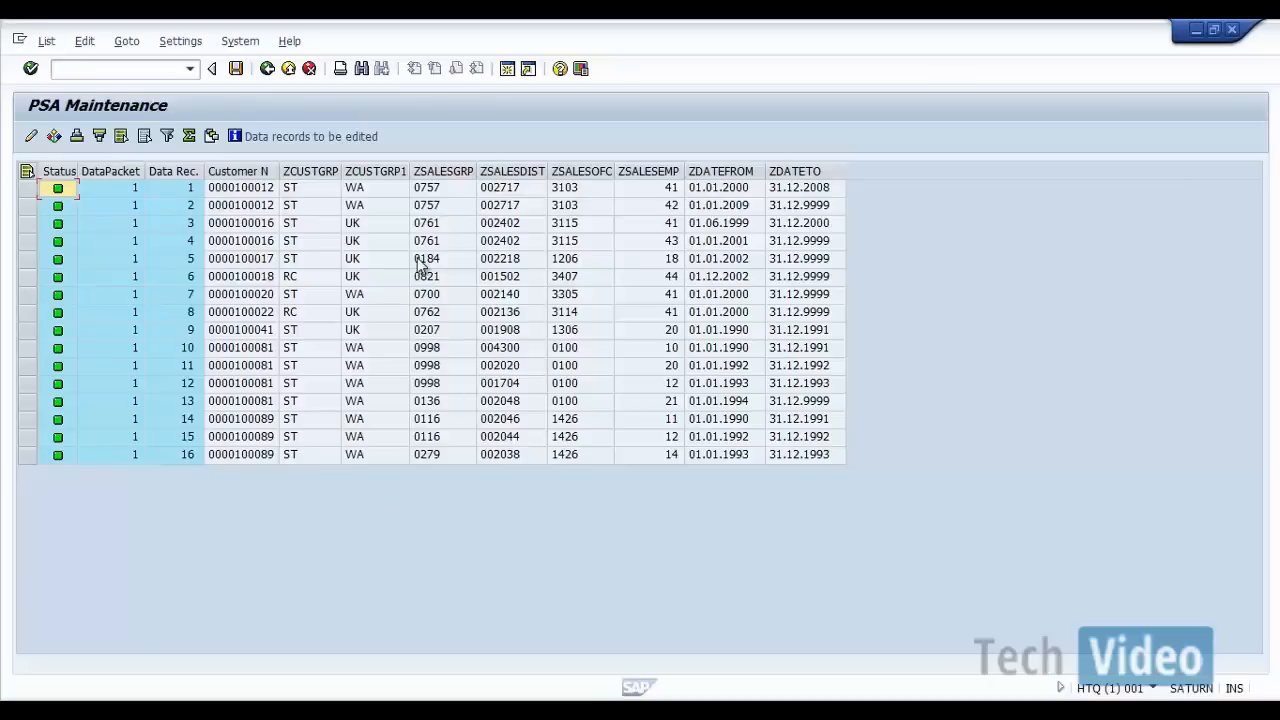
Step: Switch to Customer_Attr_TD.csv in Excel to compare its rows with the PSA records, and return to SAP
{"action": "left_click", "coordinate": [940, 710]}
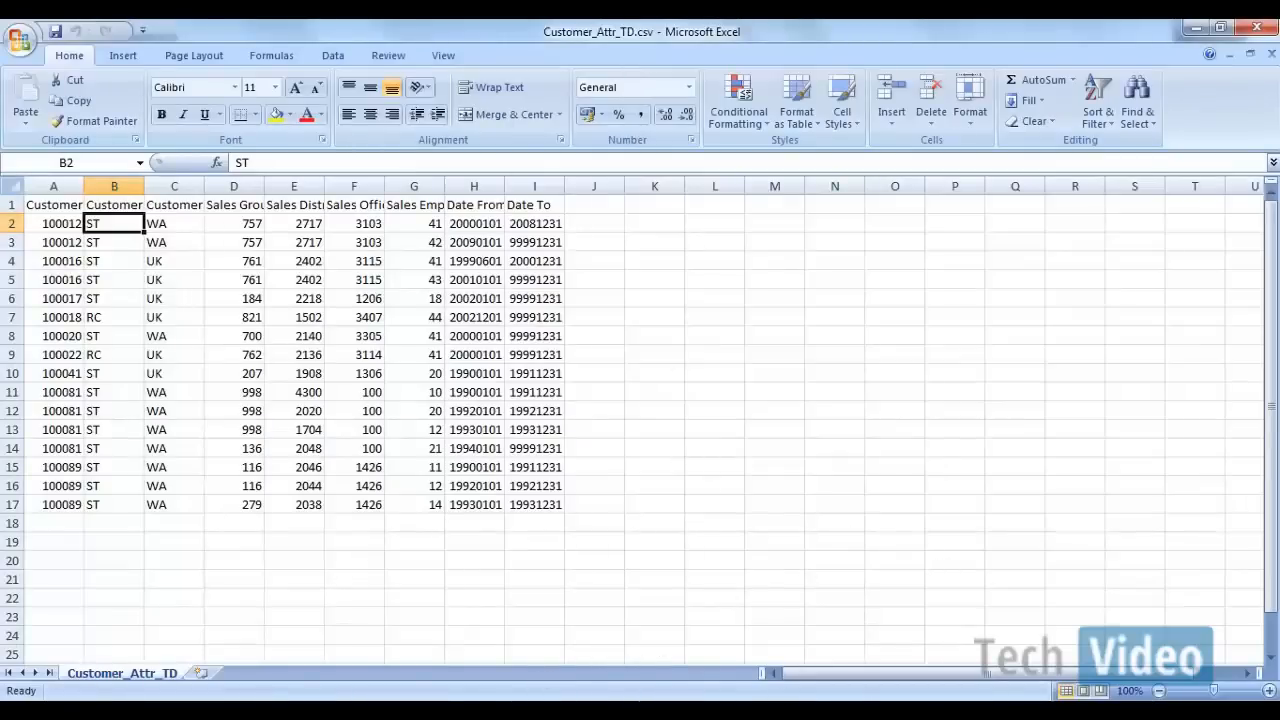
{"action": "mouse_move", "coordinate": [844, 667]}
{"action": "left_click", "coordinate": [1010, 621]}
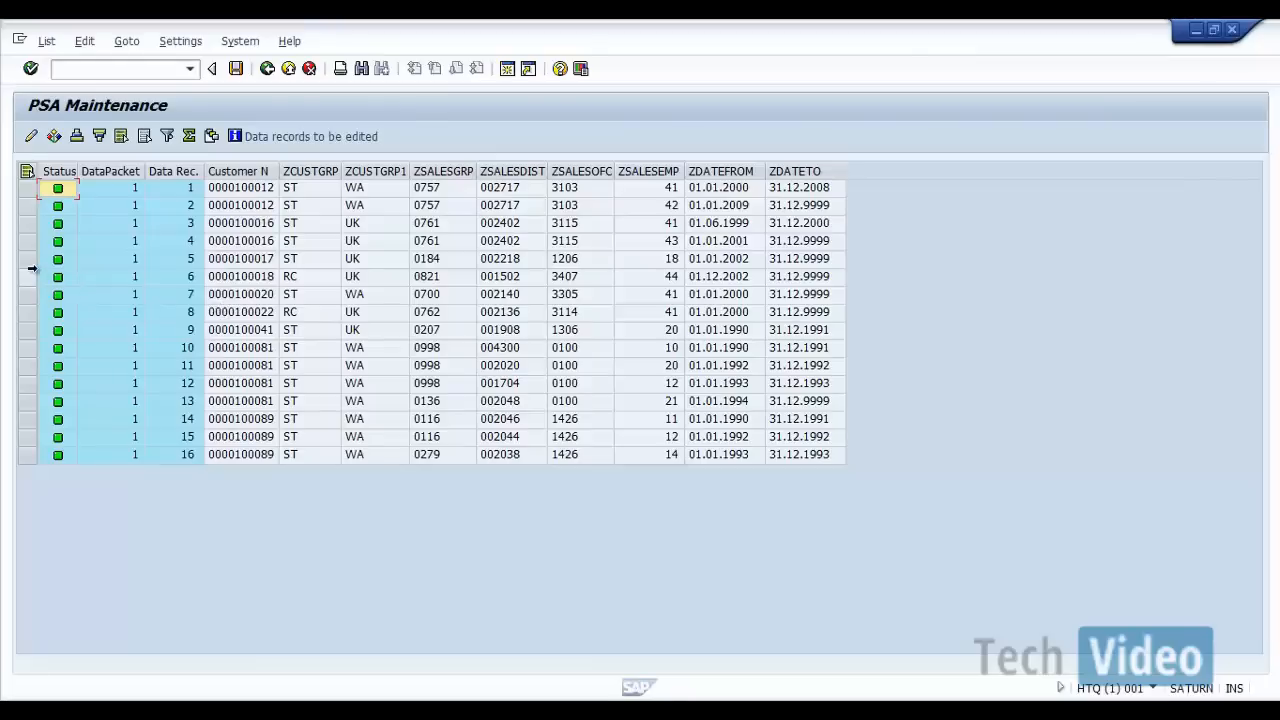
Step: Open PSA data record 5 for single record change, cancel without editing, and return to the InfoPackage monitor
{"action": "left_click", "coordinate": [28, 258]}
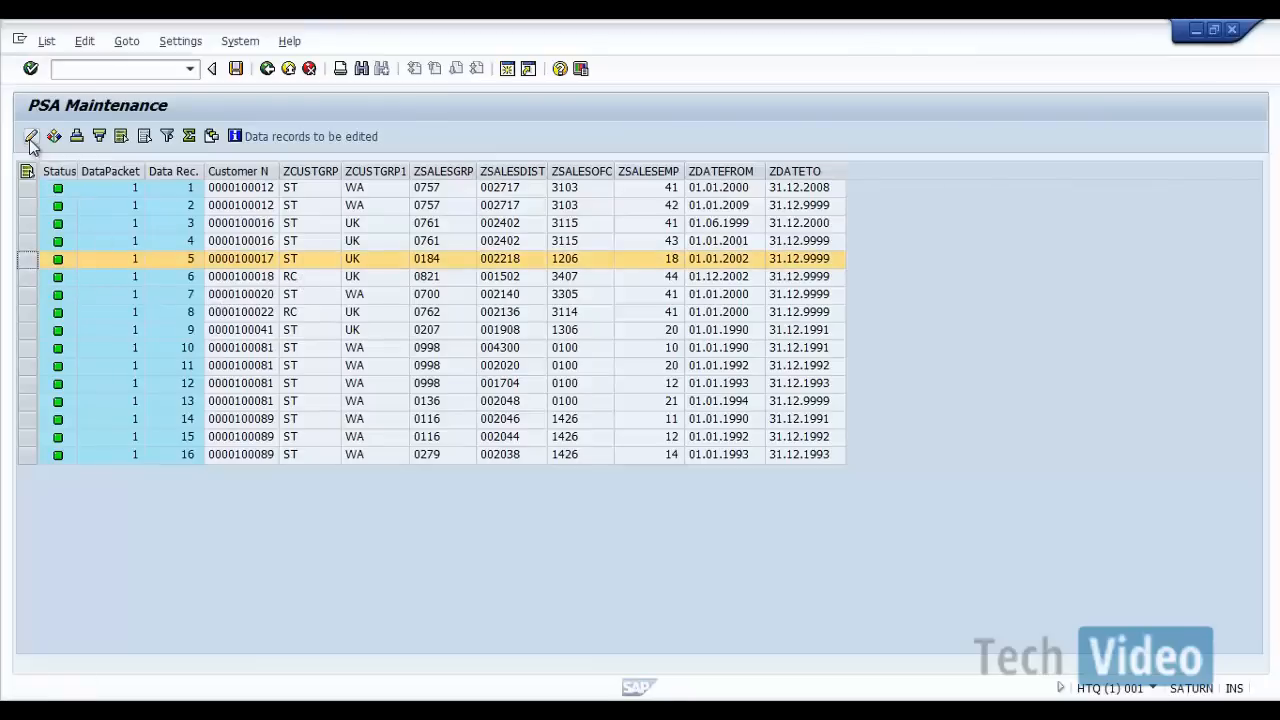
{"action": "left_click", "coordinate": [31, 137]}
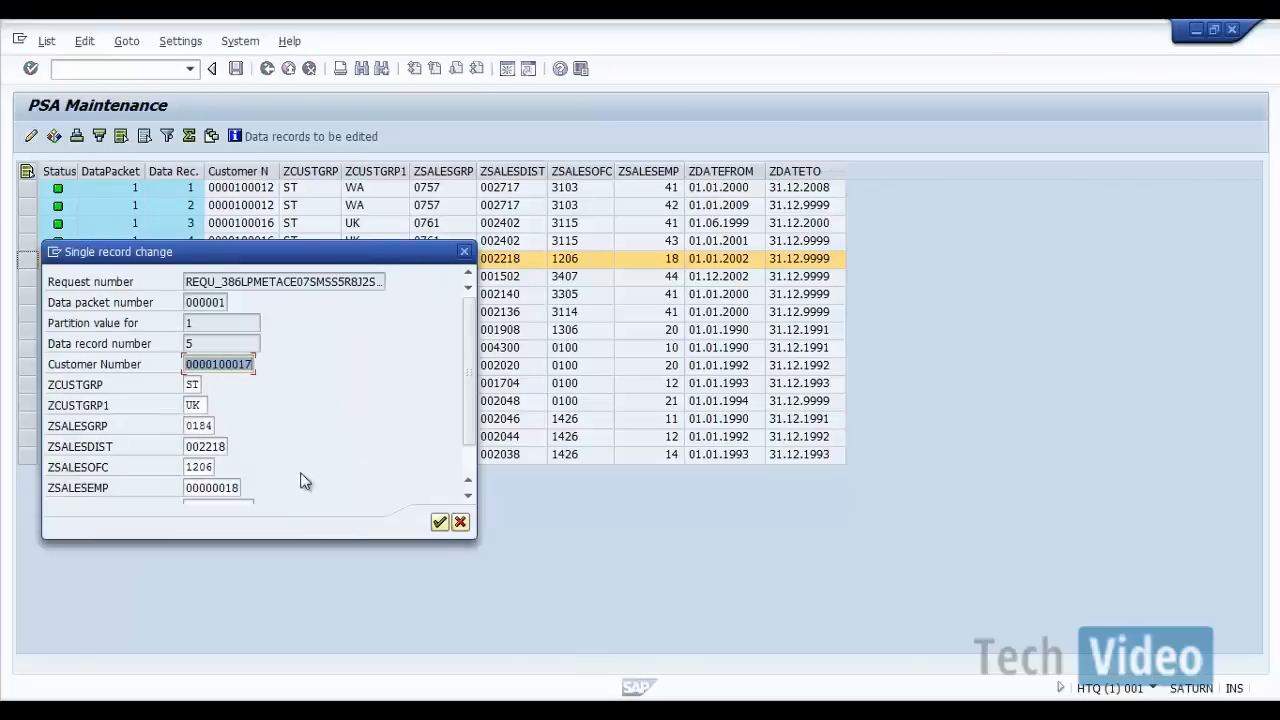
{"action": "left_click", "coordinate": [462, 523]}
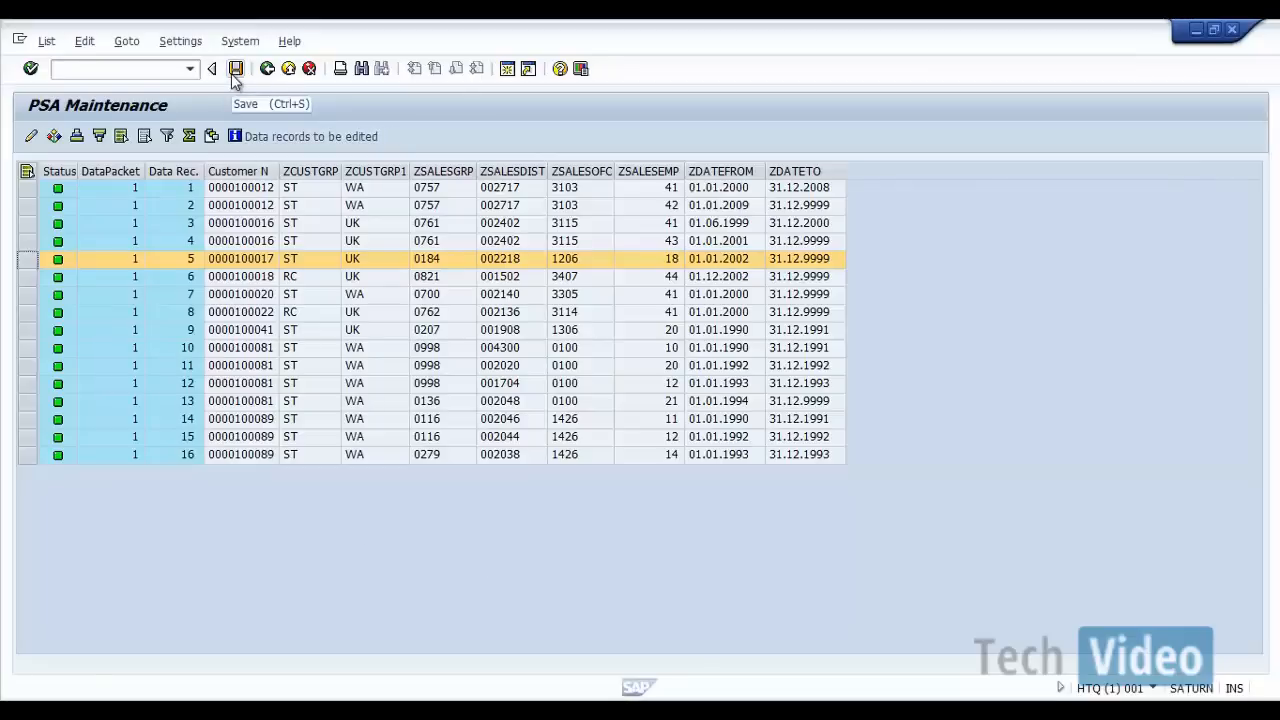
{"action": "left_click", "coordinate": [267, 68]}
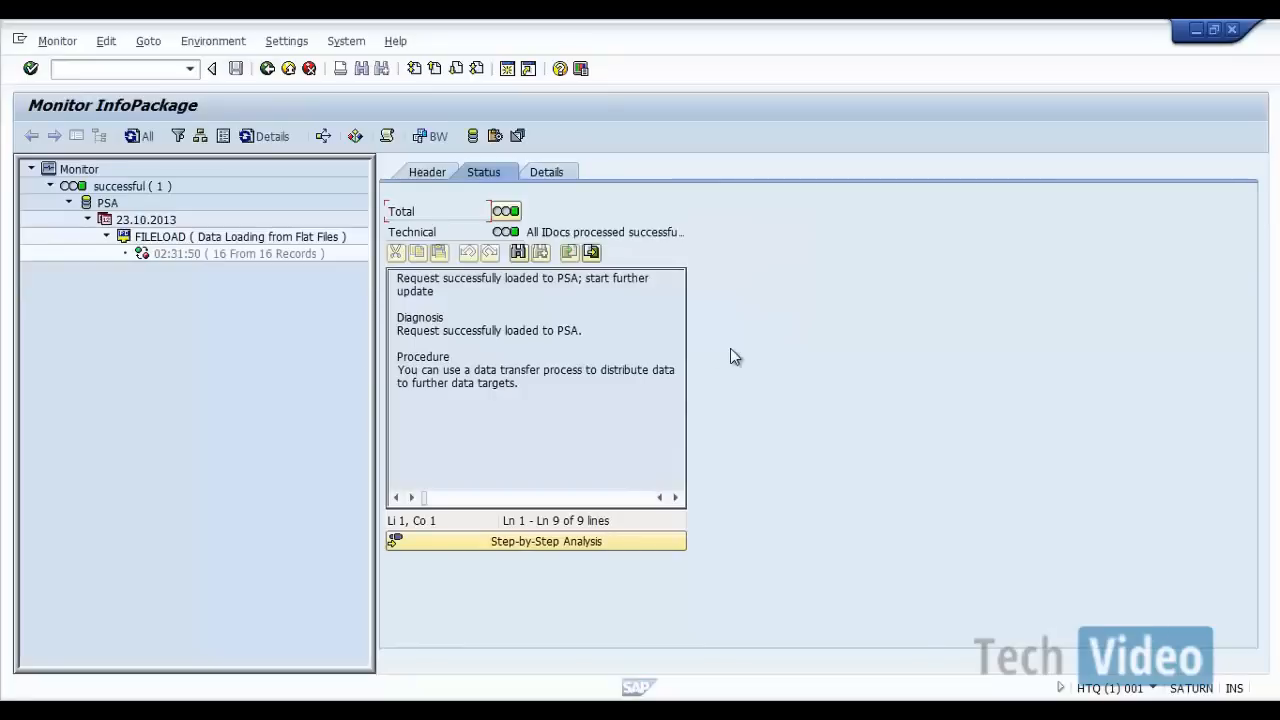